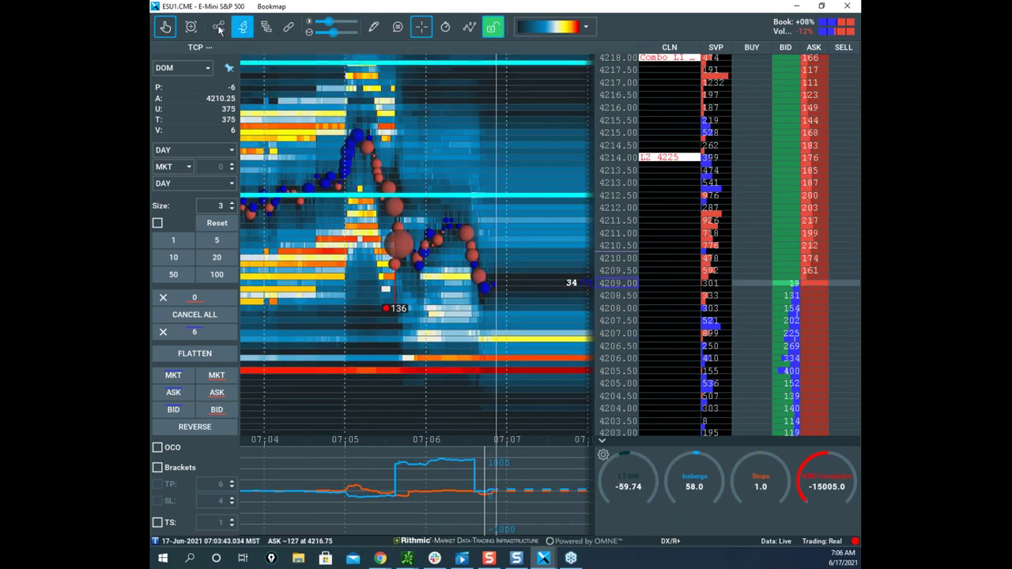
# Examine the order flow around the 136 marker near 07:05:36 on the heatmap, down to sub-second detail.
pyautogui.click(373, 27)
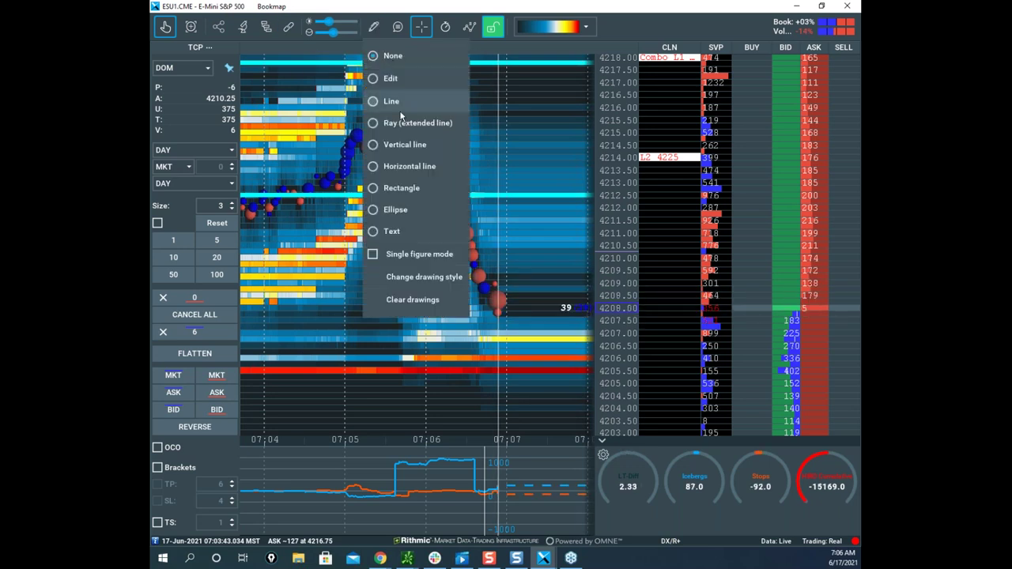
pyautogui.click(408, 167)
pyautogui.scroll(3, 419, 237)
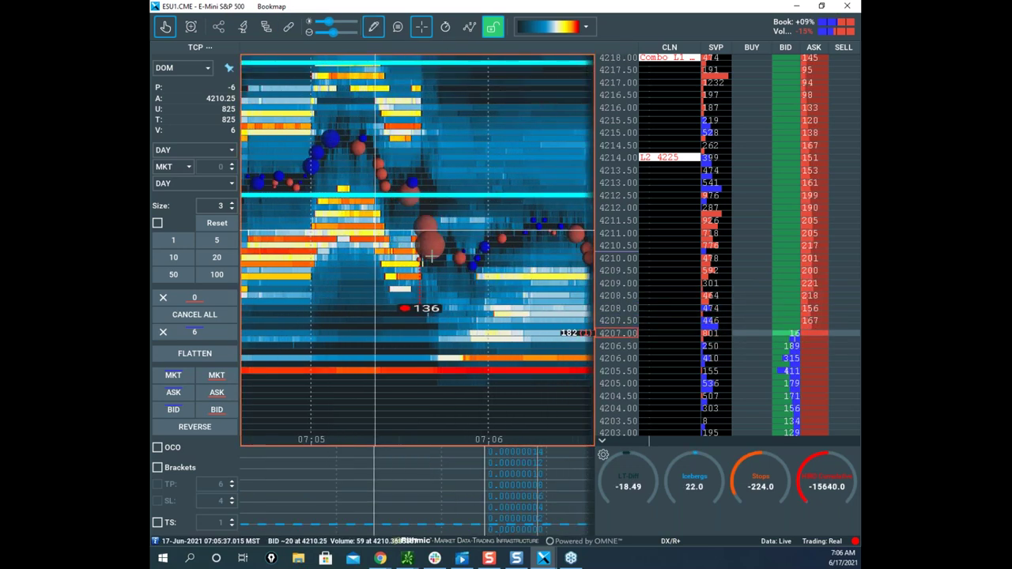
pyautogui.scroll(4, 430, 257)
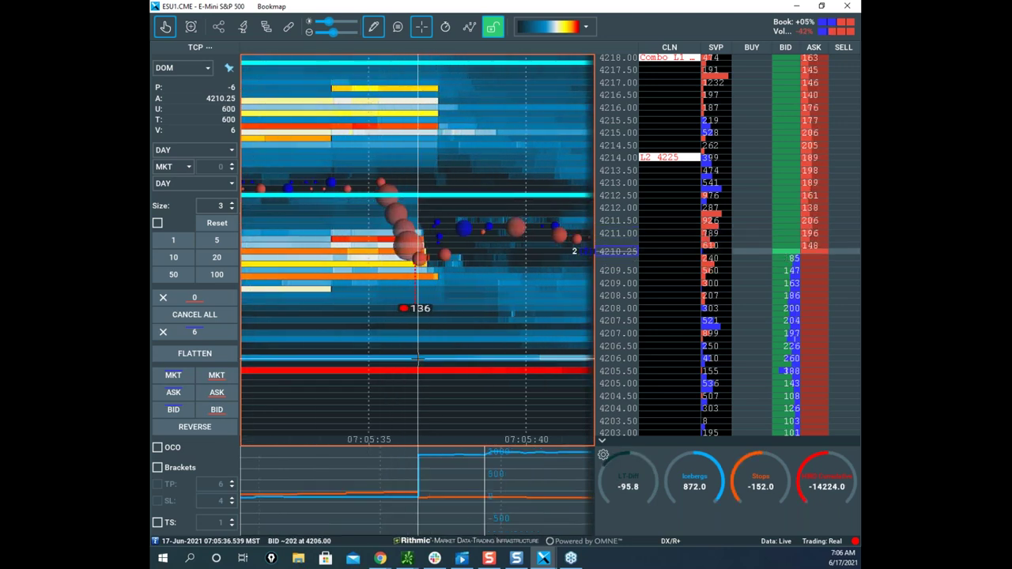
pyautogui.scroll(4, 404, 273)
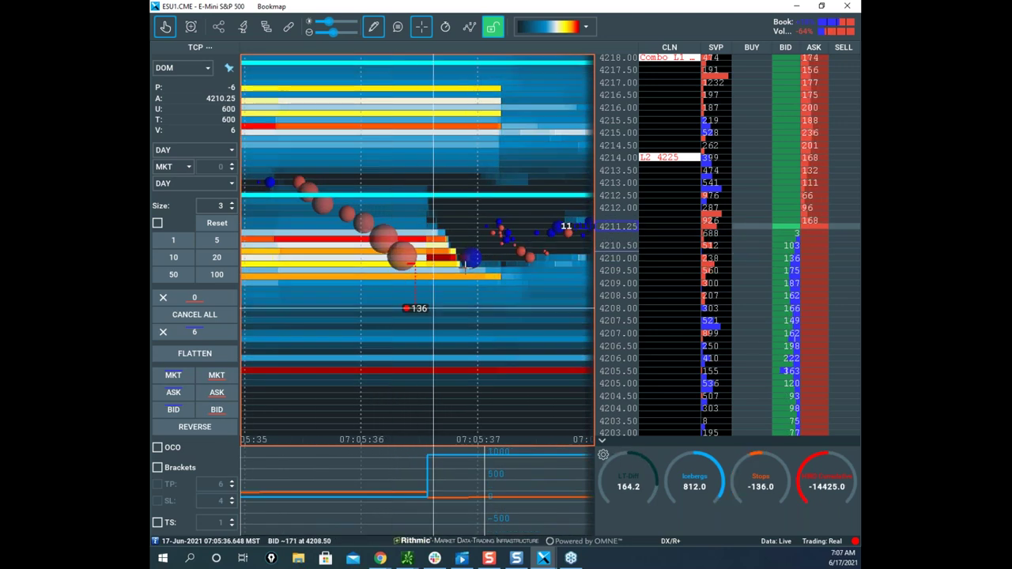
pyautogui.scroll(2, 617, 246)
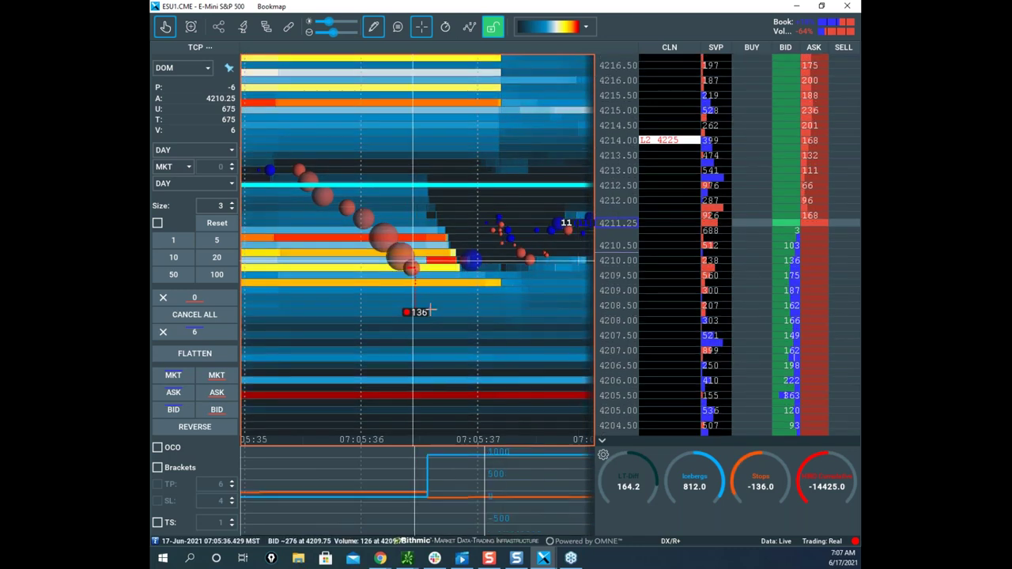
pyautogui.scroll(2, 407, 285)
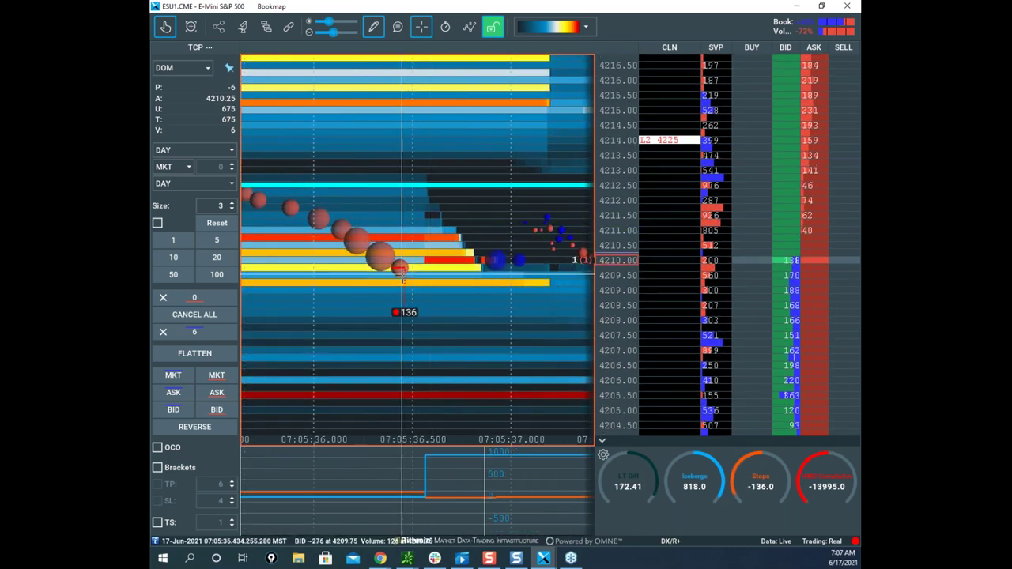
pyautogui.scroll(-4, 407, 249)
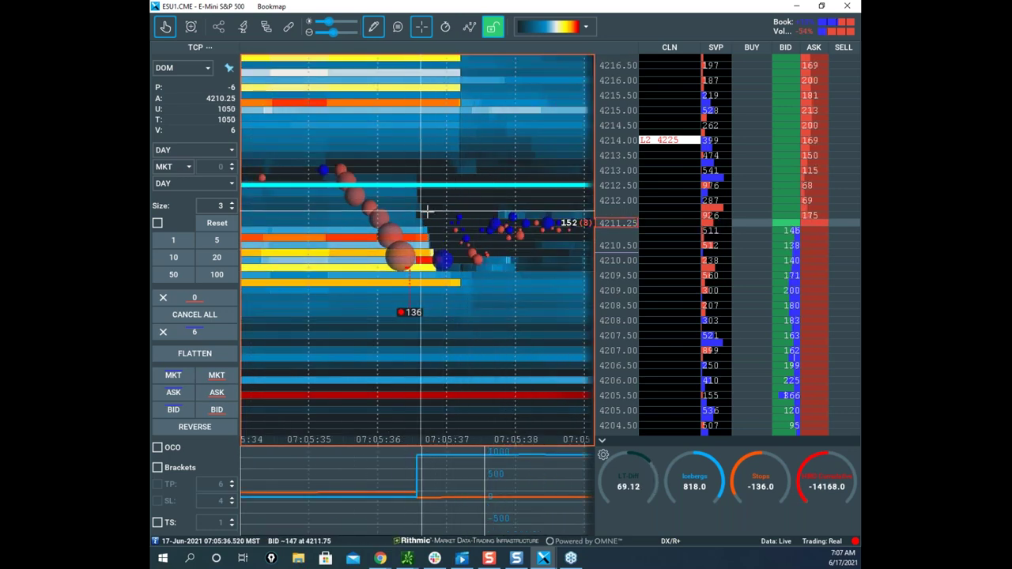
pyautogui.scroll(-5, 488, 210)
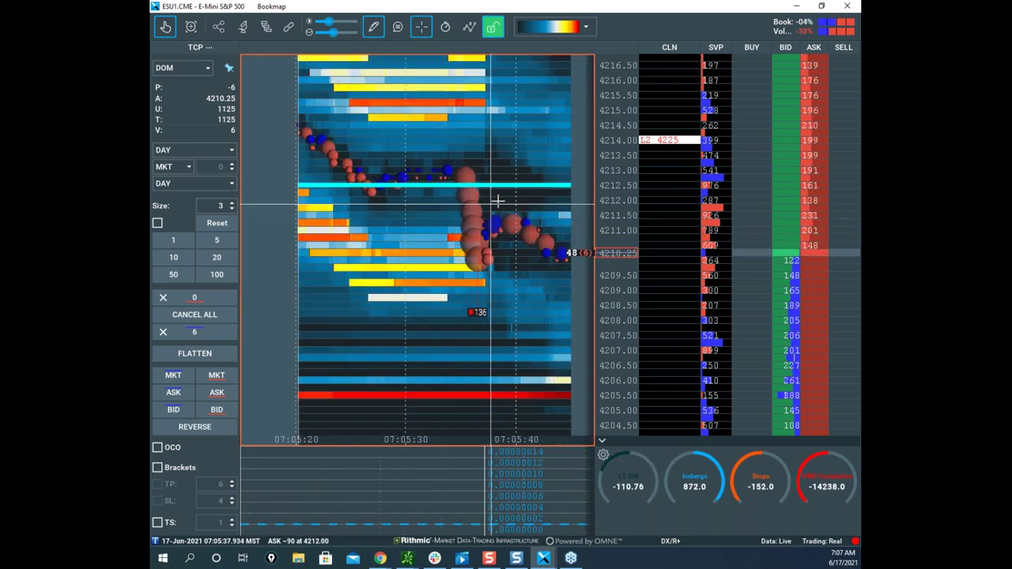
pyautogui.scroll(3, 544, 201)
pyautogui.click(373, 27)
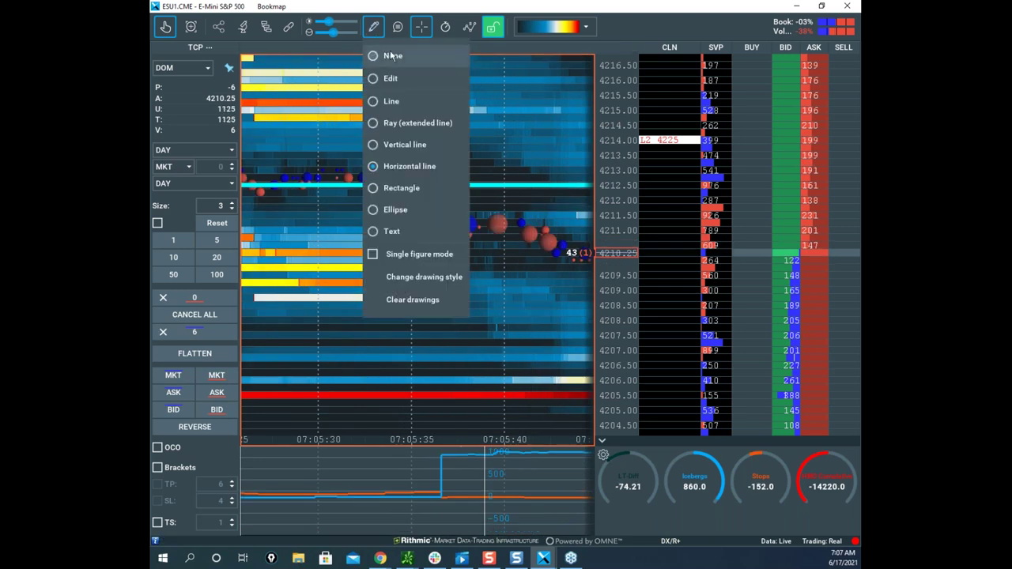
pyautogui.click(407, 57)
# Draw a horizontal line on the heatmap at about 4211.50, along the top of the small bounce after the 136 marker.
pyautogui.scroll(-2, 421, 172)
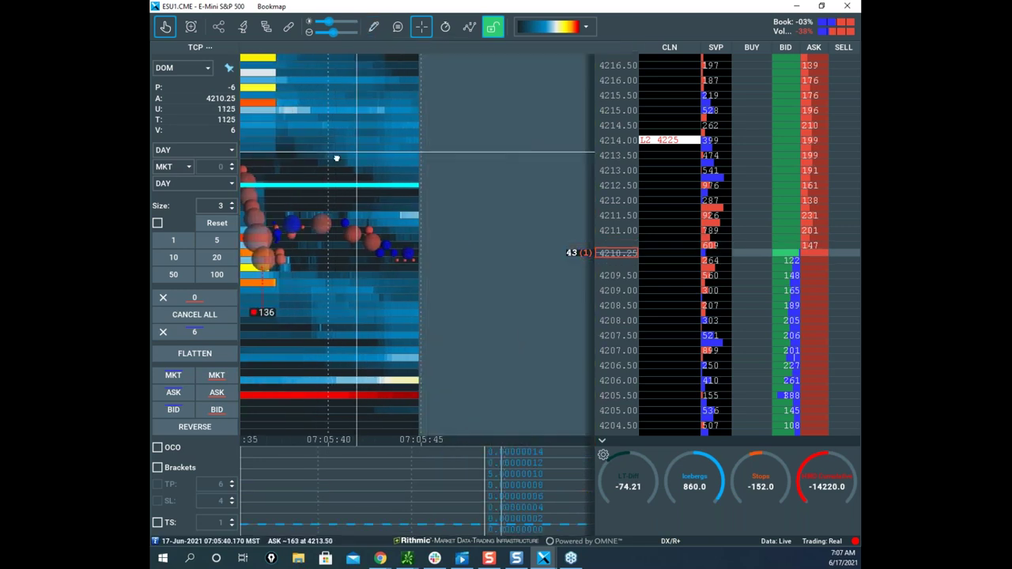
pyautogui.scroll(-4, 427, 178)
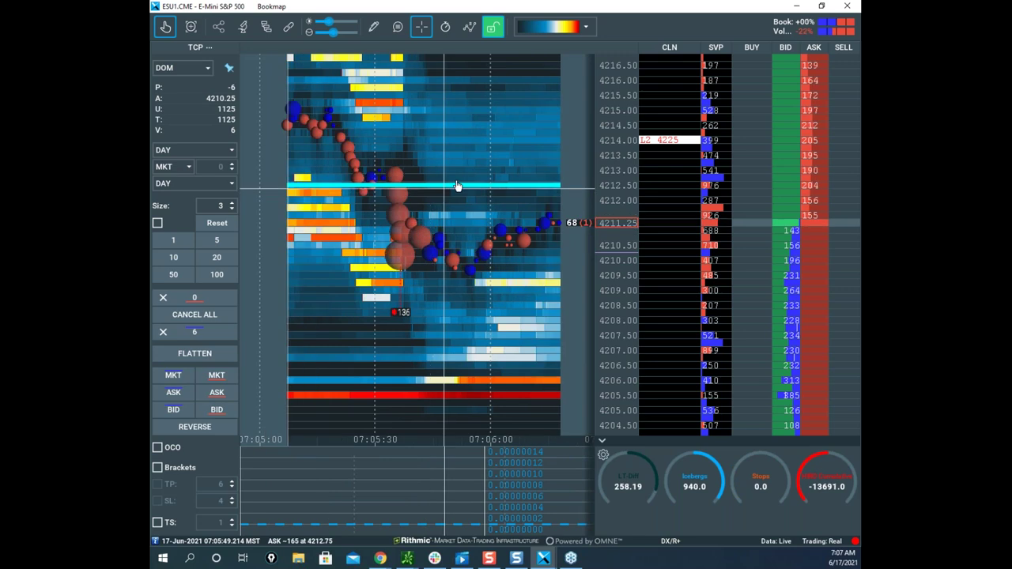
pyautogui.scroll(4, 450, 198)
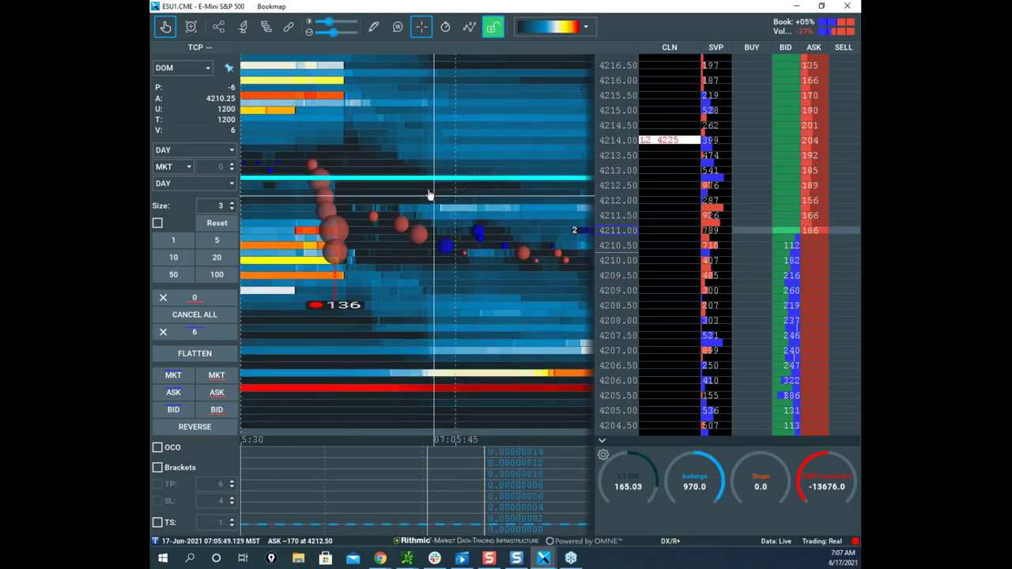
pyautogui.scroll(-2, 441, 190)
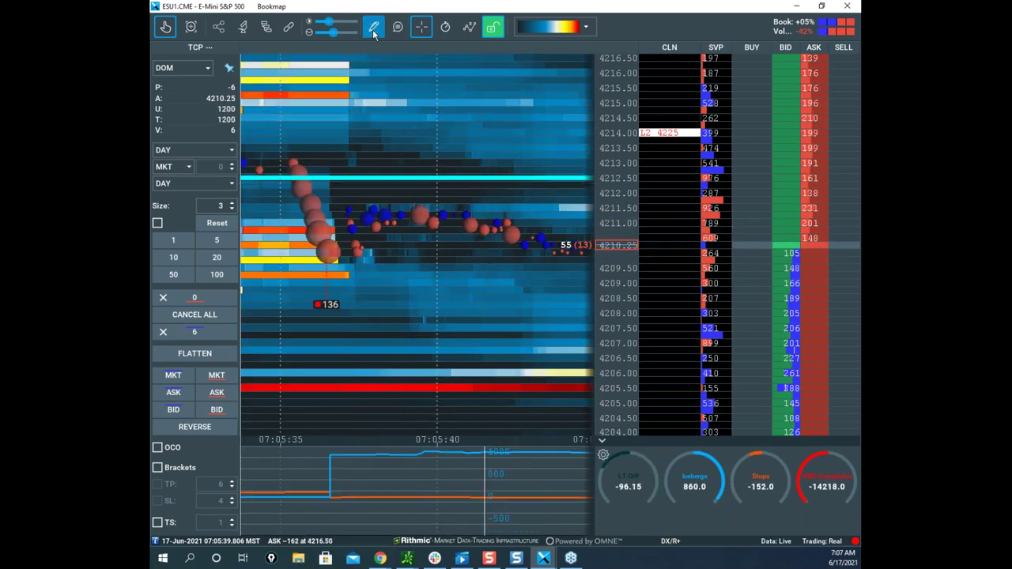
pyautogui.click(422, 26)
pyautogui.click(411, 166)
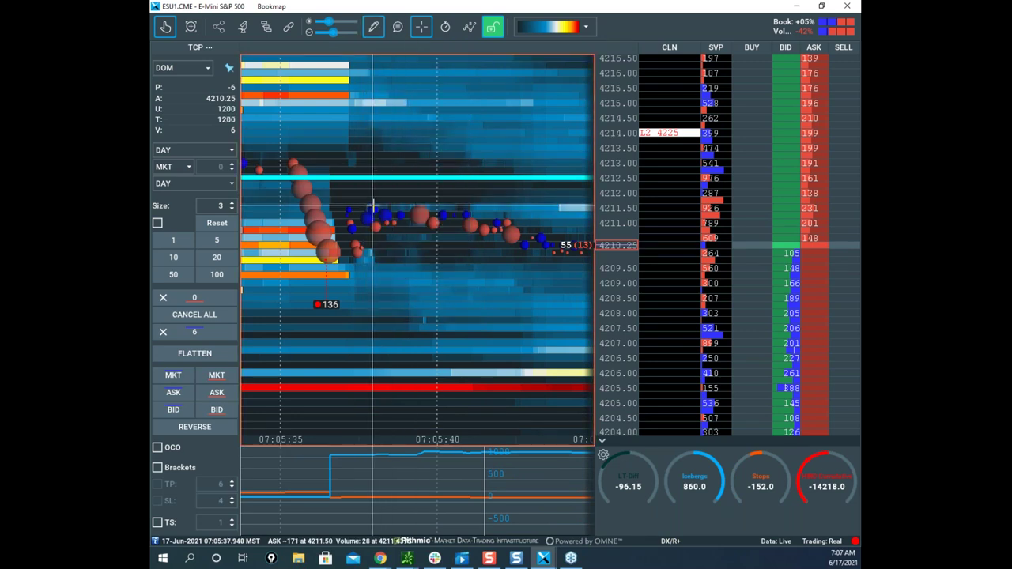
pyautogui.scroll(-5, 396, 261)
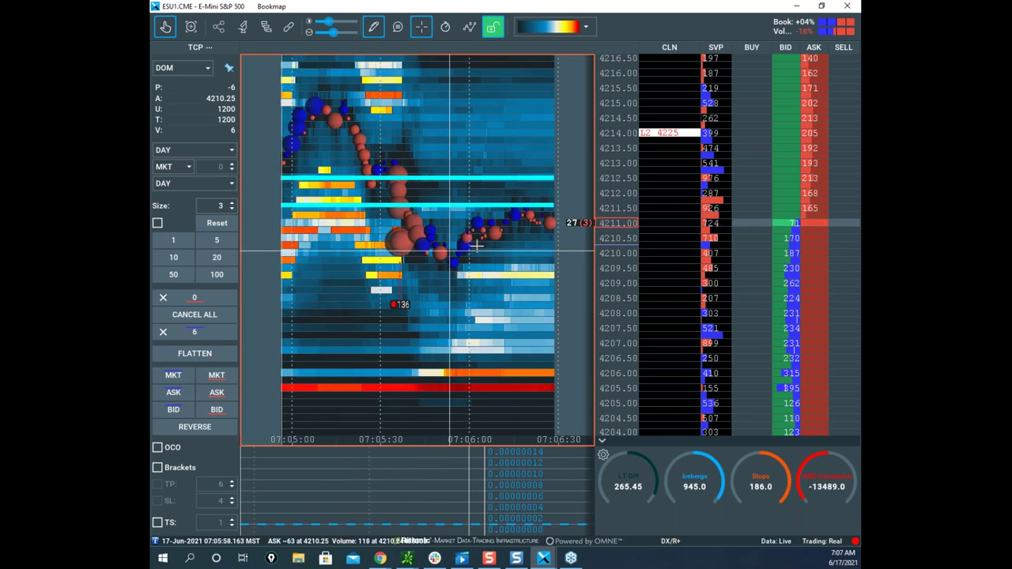
# Draw a horizontal line on the heatmap at 4209.00, where the 07:06:35 sell-off breaks down, and turn drawing mode off.
pyautogui.scroll(-2, 472, 246)
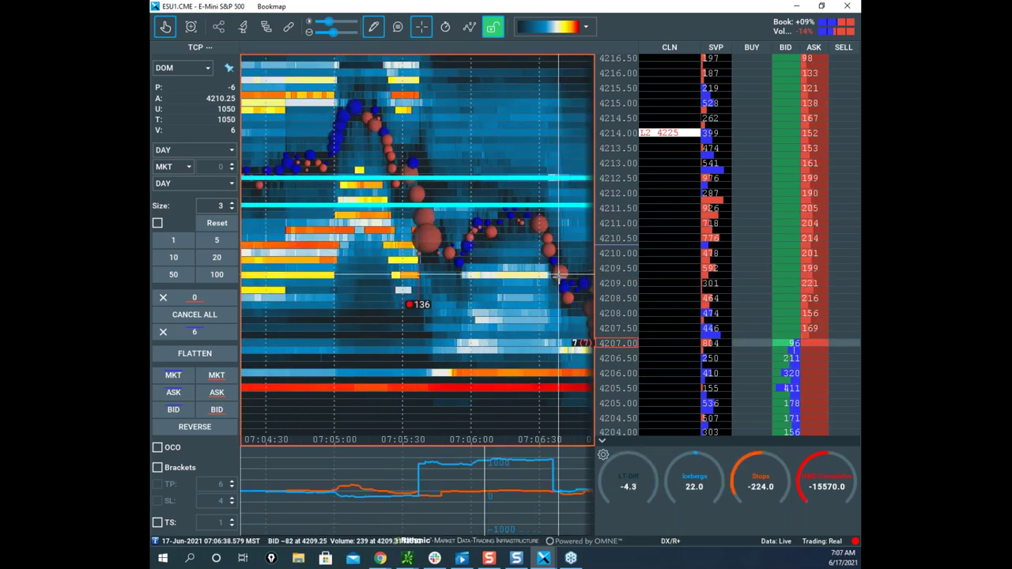
pyautogui.scroll(3, 551, 278)
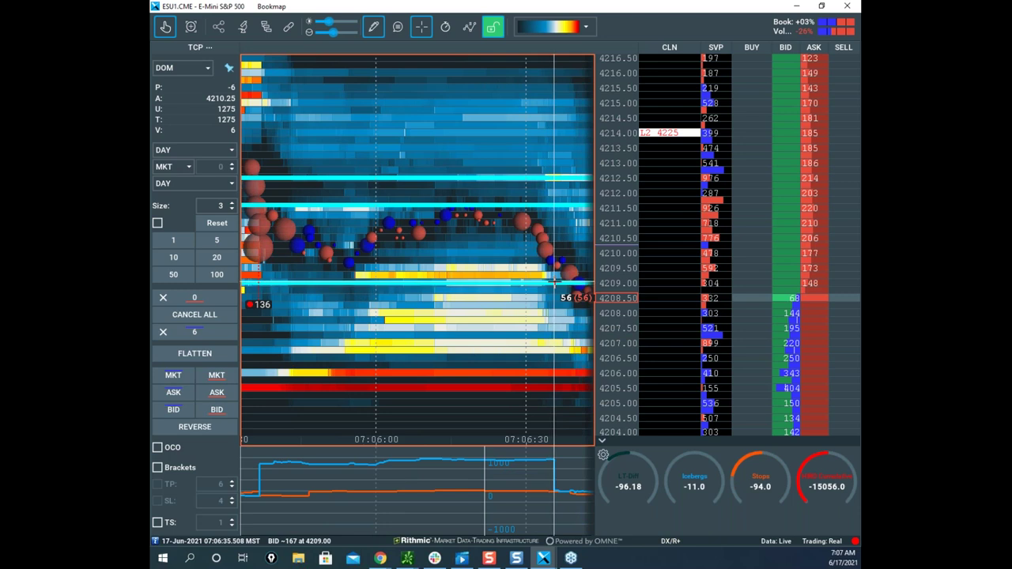
pyautogui.scroll(-3, 554, 281)
pyautogui.click(374, 28)
pyautogui.click(384, 57)
# Move the working buy stop order for 6 contracts down to 4215.50.
pyautogui.scroll(-3, 470, 143)
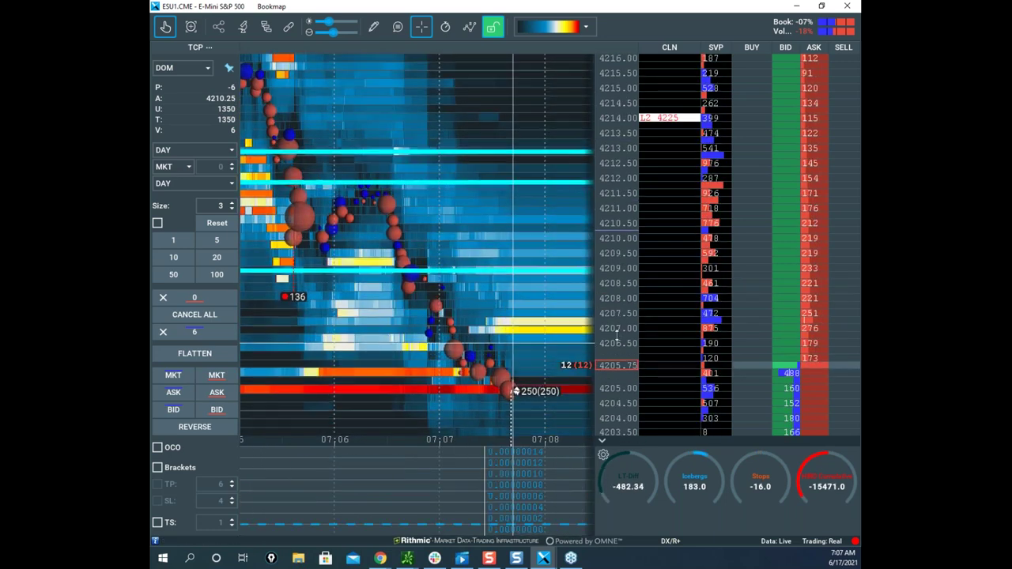
pyautogui.scroll(-2, 554, 291)
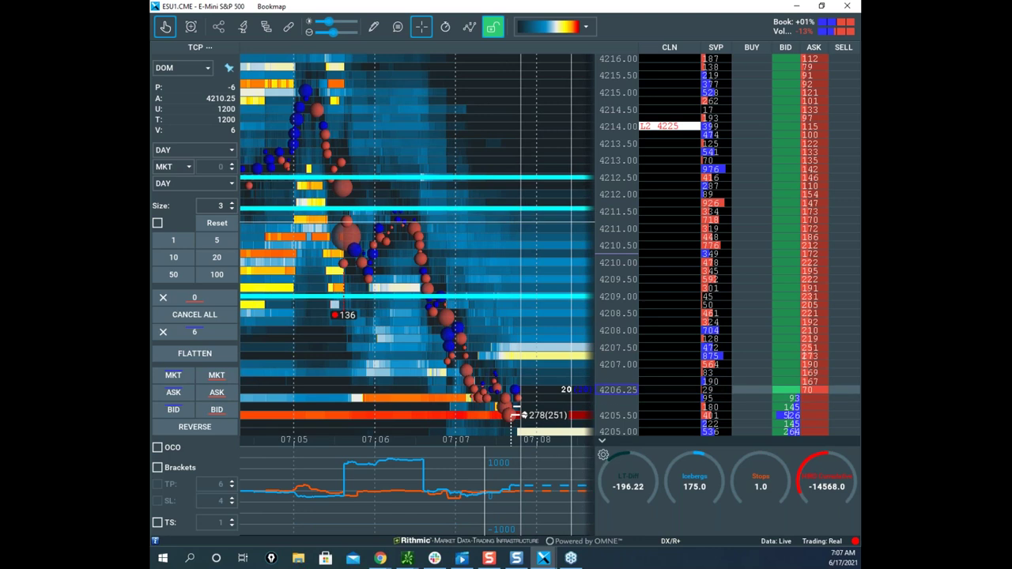
pyautogui.scroll(3, 569, 246)
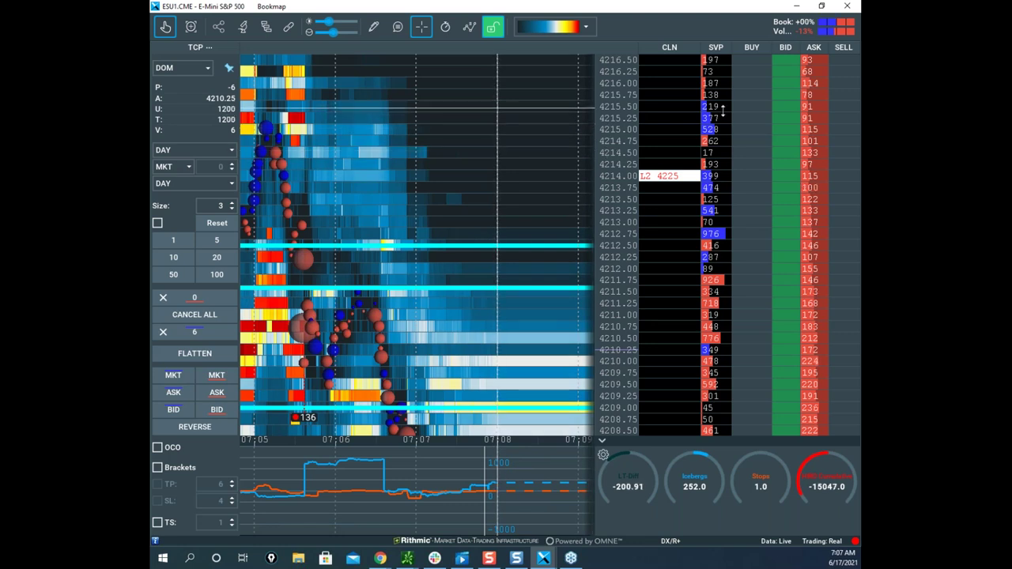
pyautogui.scroll(-5, 624, 125)
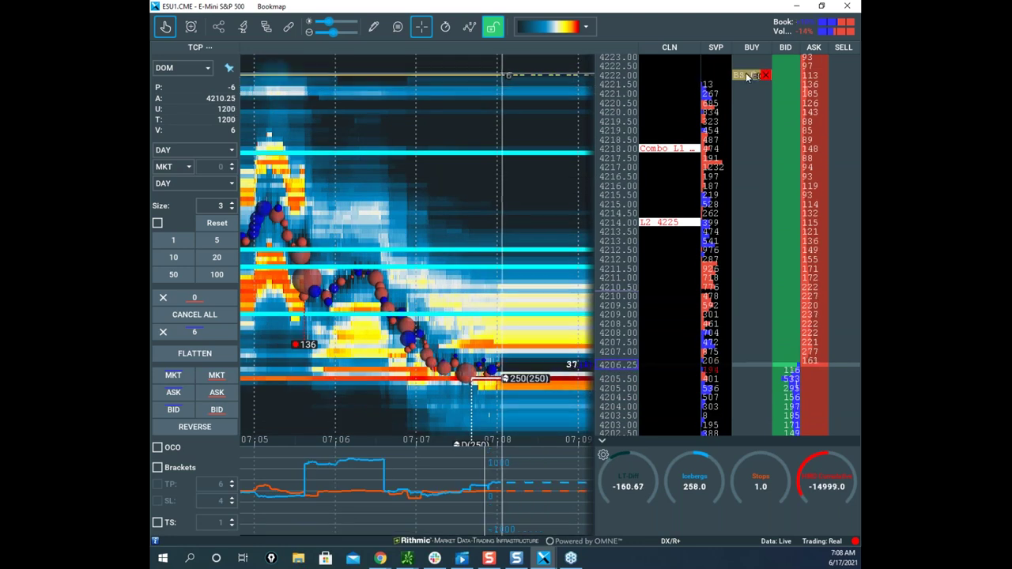
pyautogui.moveTo(743, 198); pyautogui.dragTo(747, 194)
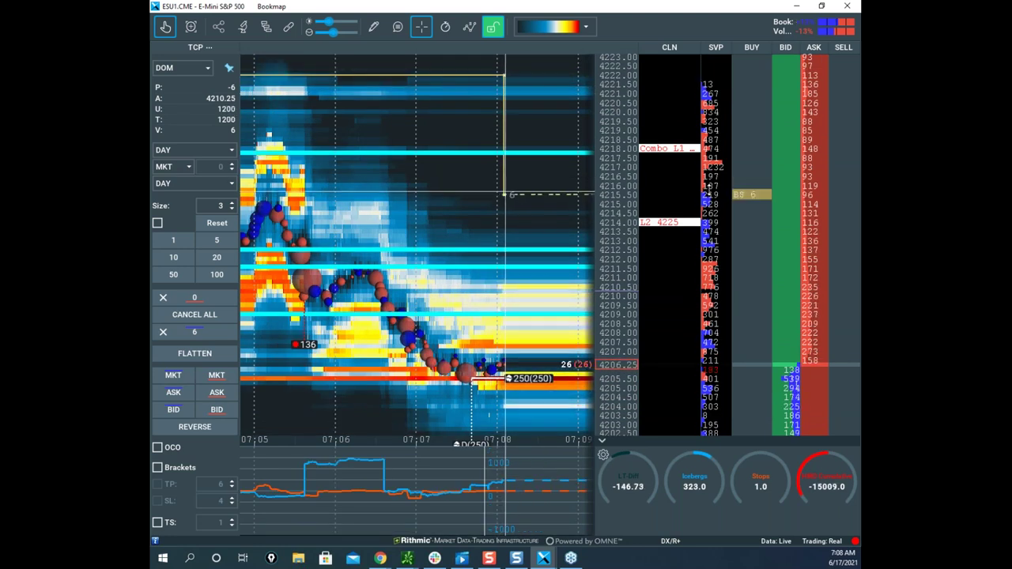
# Examine the latest price action and resting liquidity around the 4205.50 level against the drawn lines and the buy stop.
pyautogui.moveTo(557, 172); pyautogui.dragTo(544, 122)
pyautogui.moveTo(611, 155); pyautogui.dragTo(600, 131)
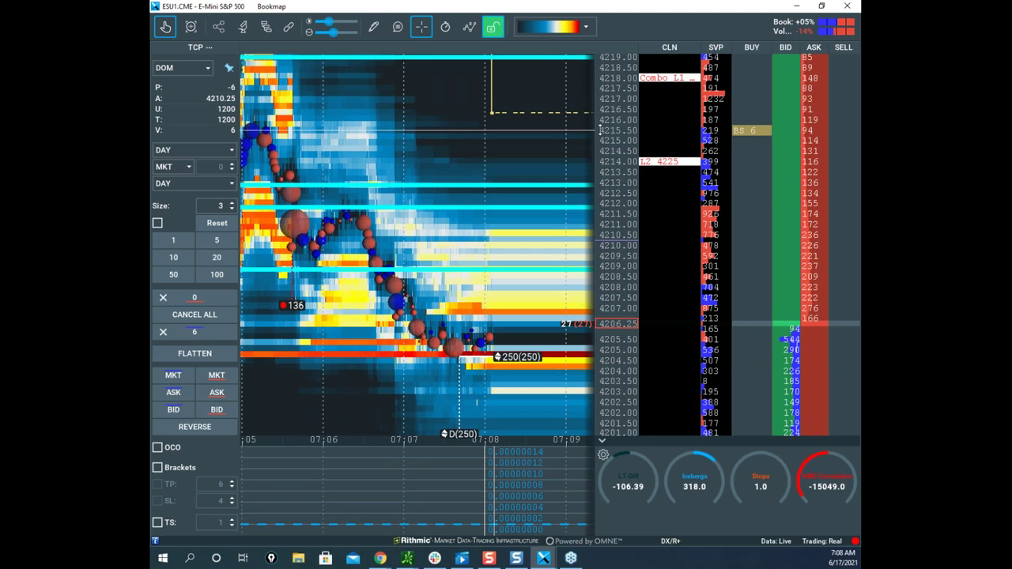
pyautogui.scroll(1, 600, 129)
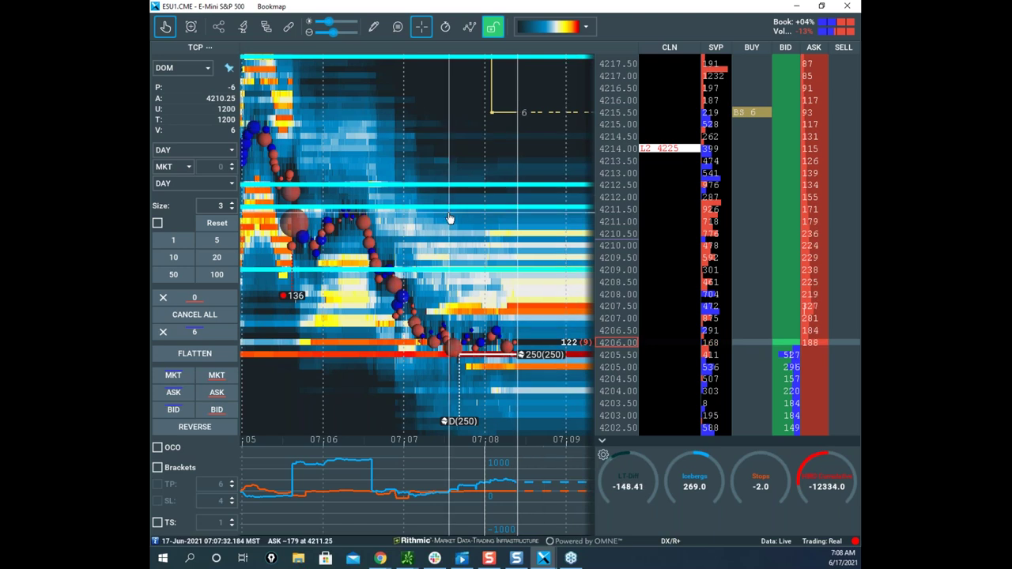
pyautogui.scroll(-2, 474, 221)
pyautogui.scroll(-2, 620, 246)
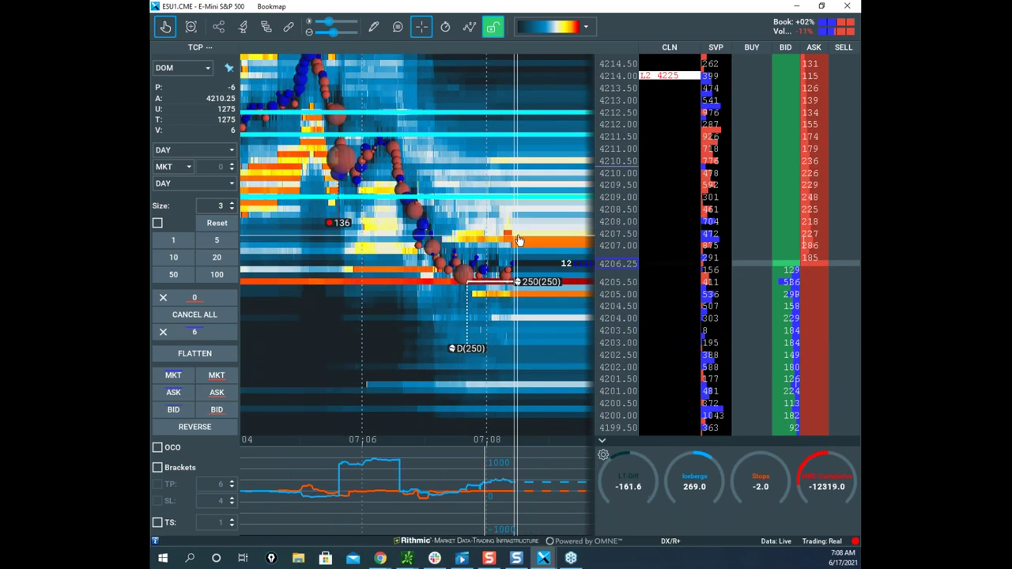
pyautogui.scroll(2, 605, 219)
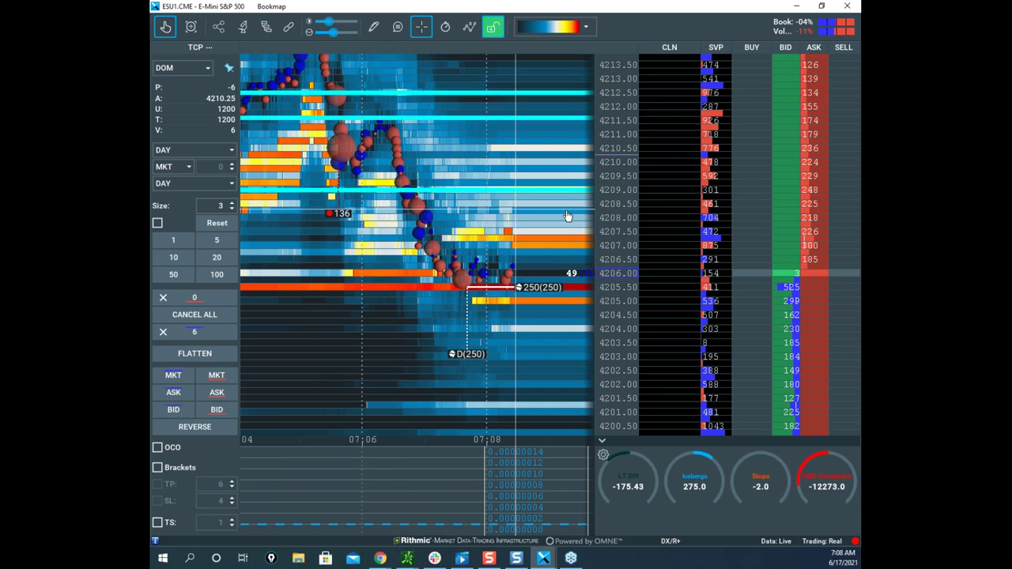
pyautogui.scroll(-1, 518, 210)
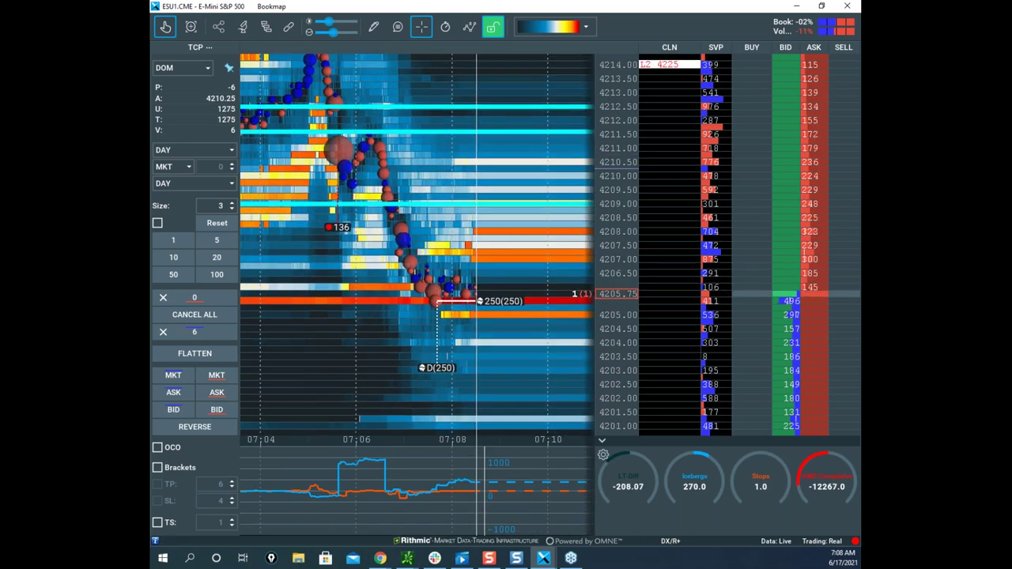
pyautogui.moveTo(346, 103); pyautogui.dragTo(464, 187)
pyautogui.moveTo(308, 174); pyautogui.dragTo(311, 229)
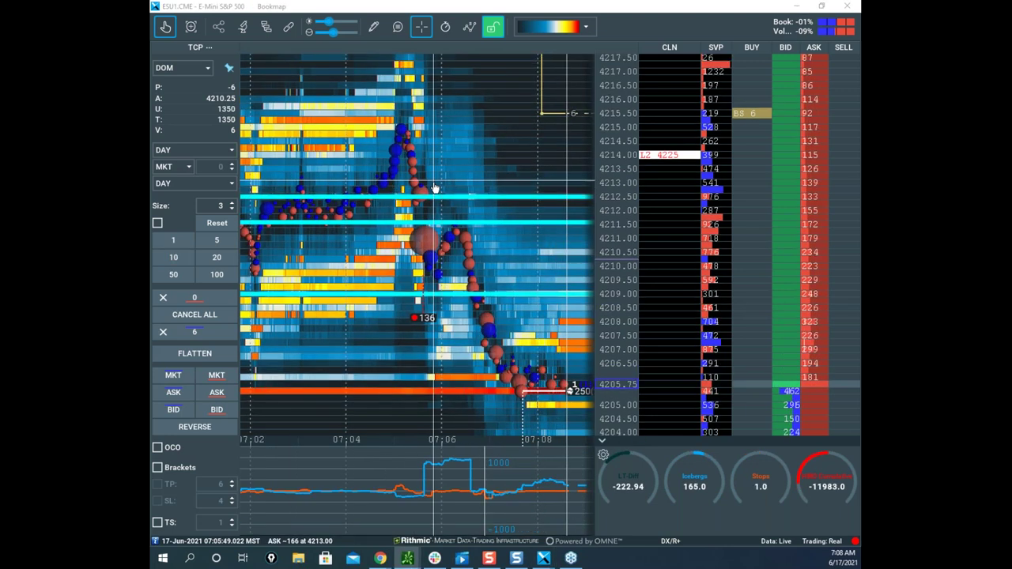
# Review the wider heatmap history back to 06:30, including the 158 and 273 markers, and compare it with the latest trading near 4205.50.
pyautogui.scroll(-2, 426, 207)
pyautogui.moveTo(395, 215); pyautogui.dragTo(531, 222)
pyautogui.scroll(-2, 500, 229)
pyautogui.scroll(-1, 615, 206)
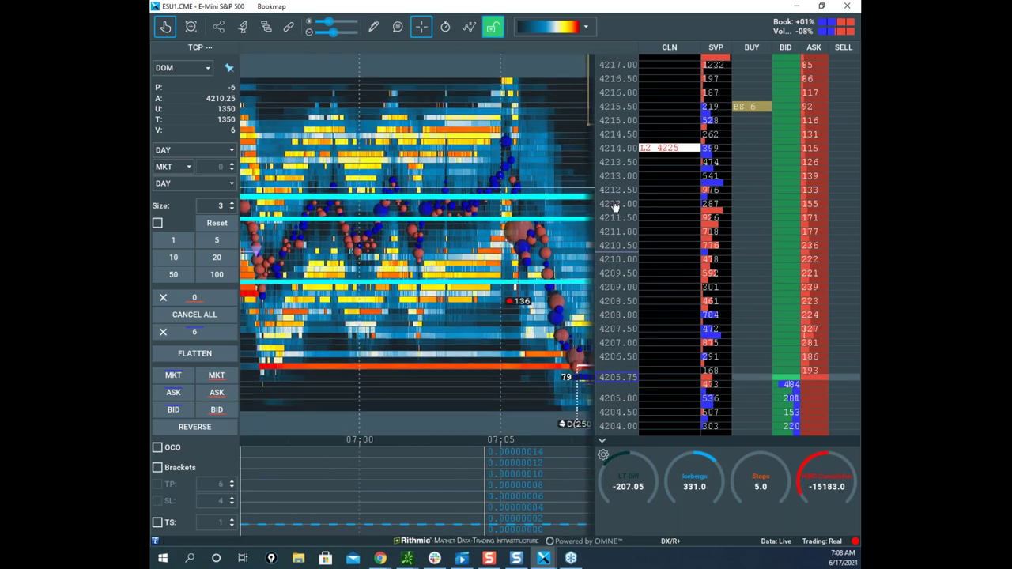
pyautogui.scroll(-2, 486, 267)
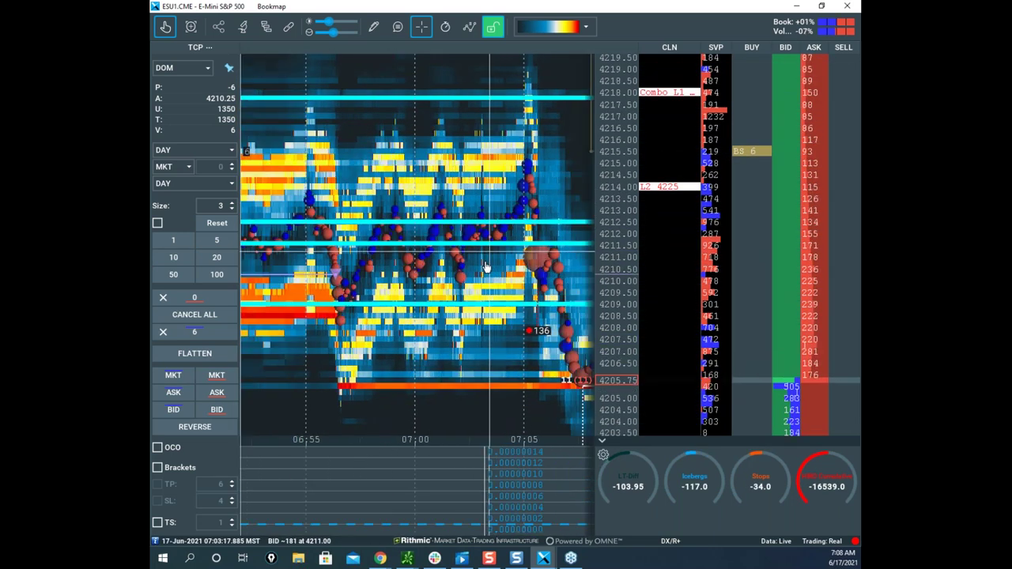
pyautogui.scroll(-2, 483, 265)
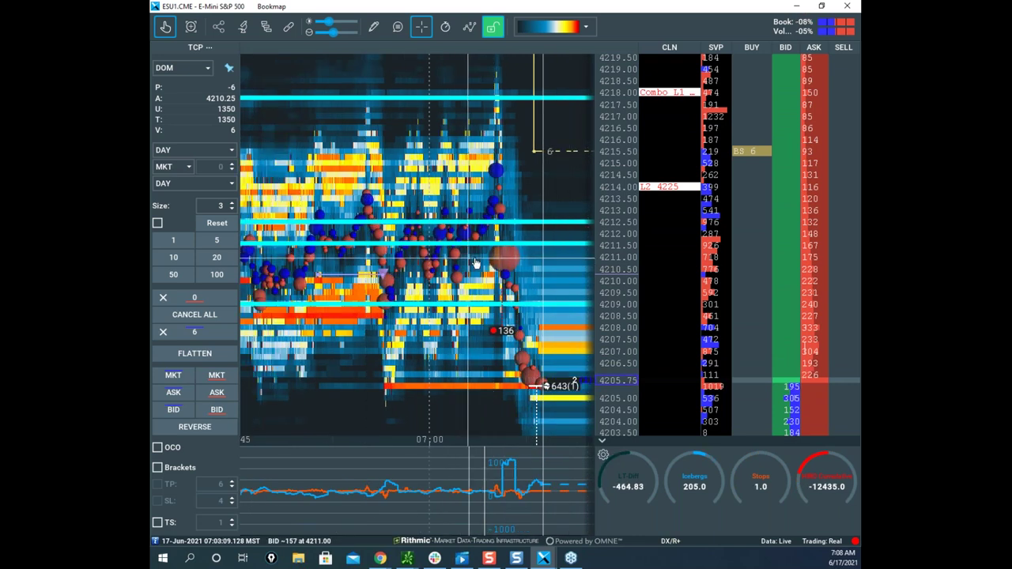
pyautogui.scroll(-3, 476, 263)
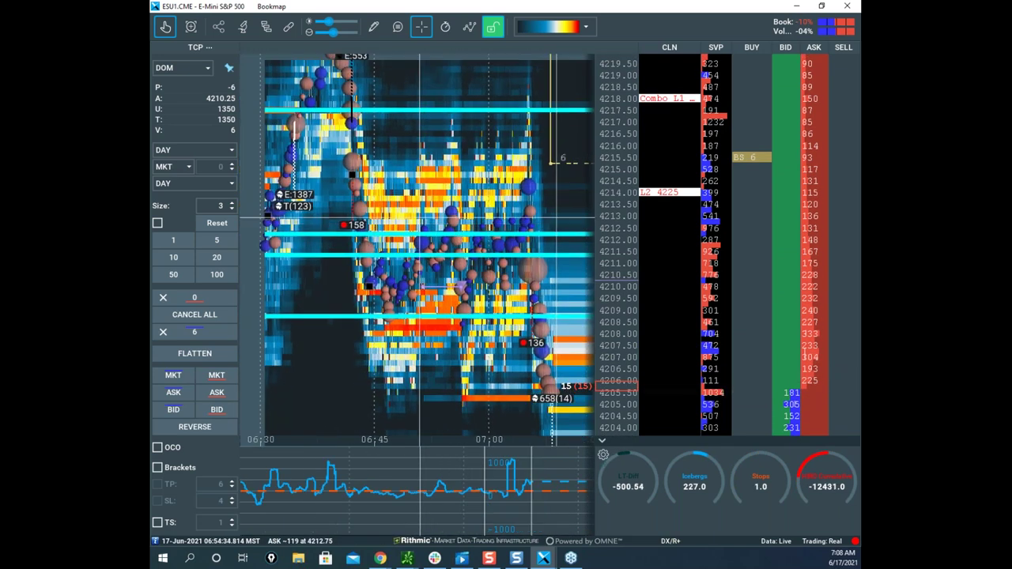
pyautogui.moveTo(348, 223); pyautogui.dragTo(363, 241)
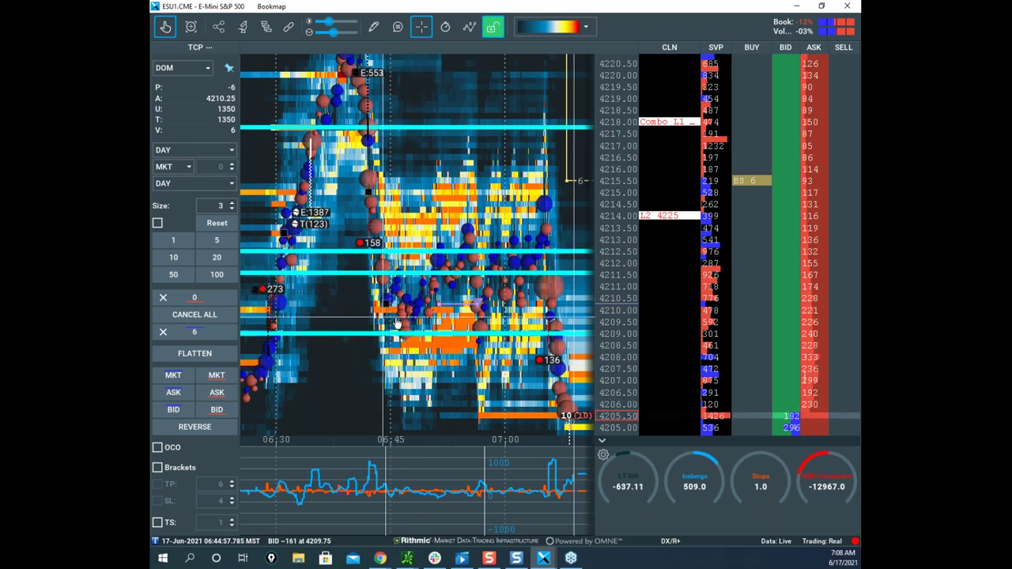
pyautogui.moveTo(494, 248); pyautogui.dragTo(529, 245)
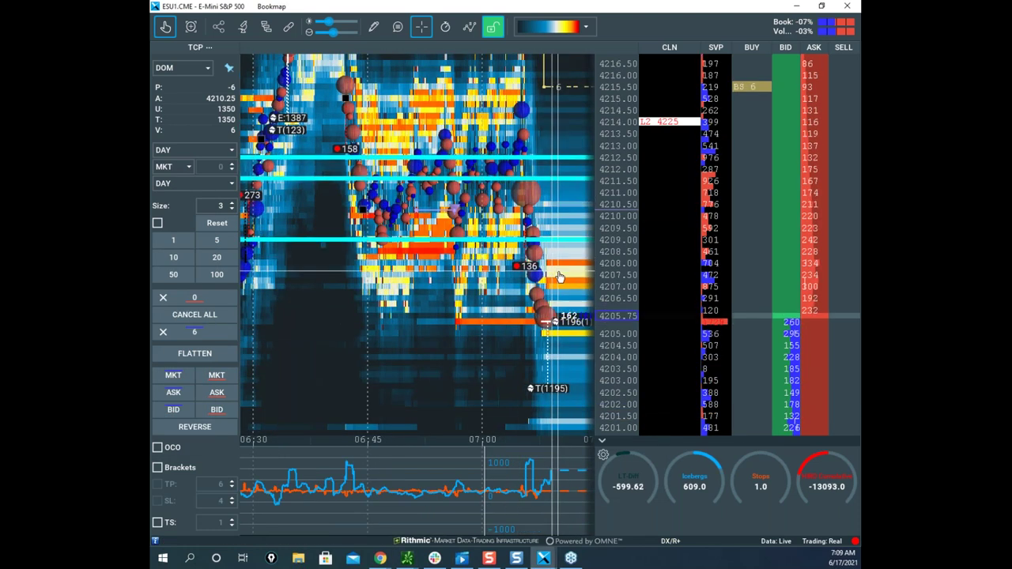
pyautogui.scroll(5, 539, 313)
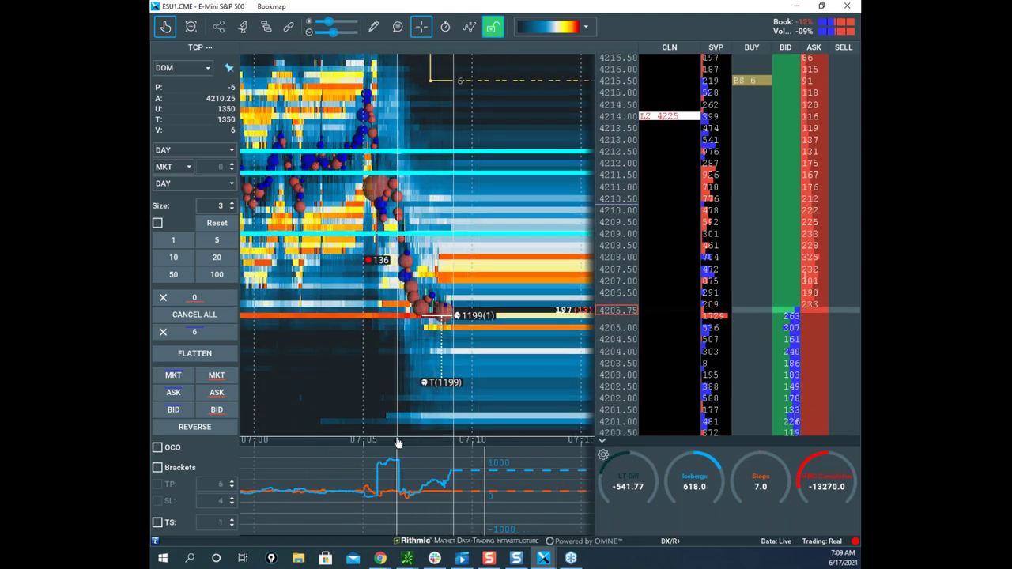
# Examine the sell-off from 4212.50 to the 4205.50 level on the heatmap against the Icebergs spike in the indicator pane.
pyautogui.moveTo(379, 382); pyautogui.dragTo(448, 363)
pyautogui.scroll(-3, 448, 362)
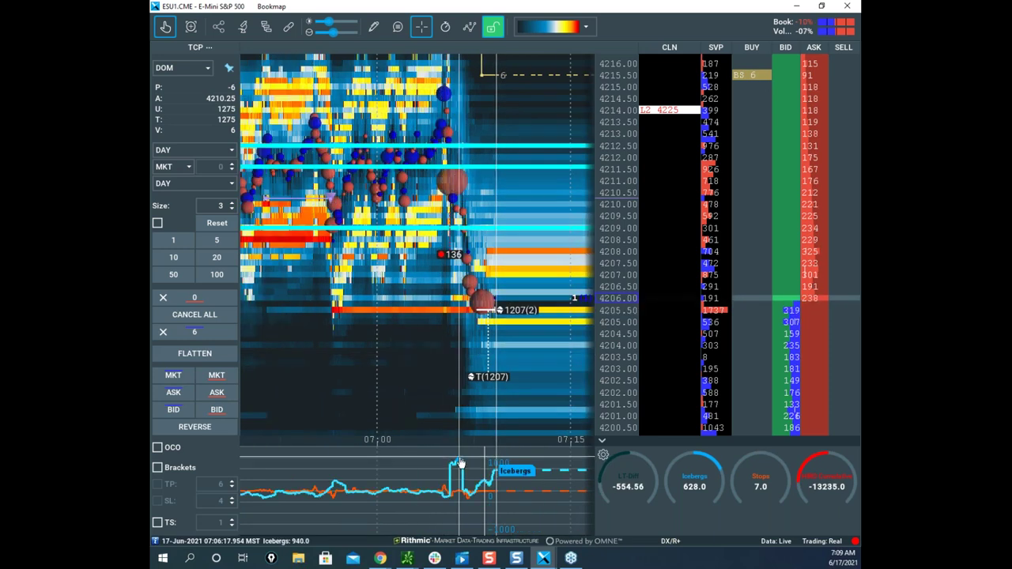
pyautogui.scroll(3, 449, 289)
pyautogui.scroll(3, 449, 288)
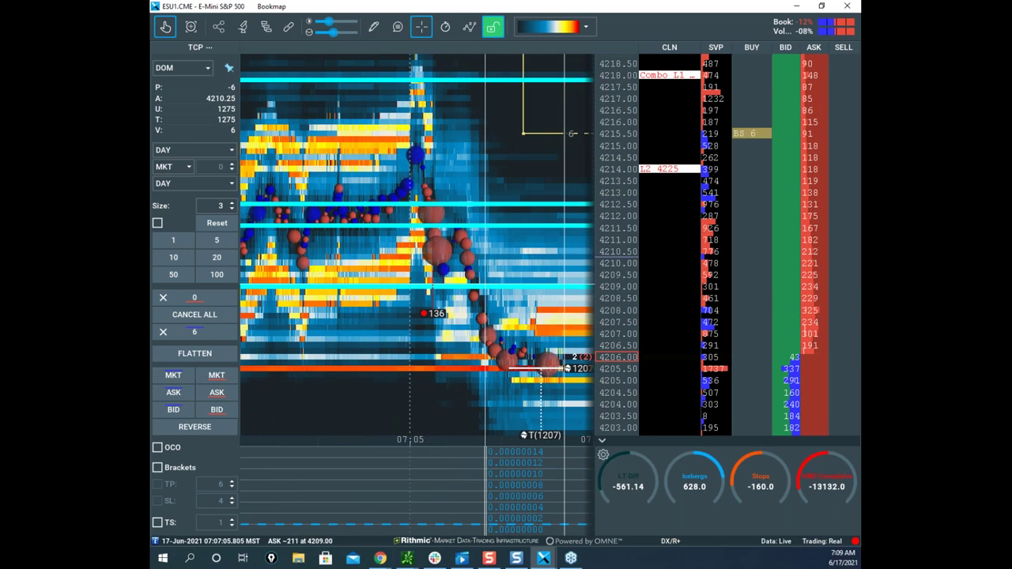
pyautogui.moveTo(475, 286); pyautogui.dragTo(420, 204)
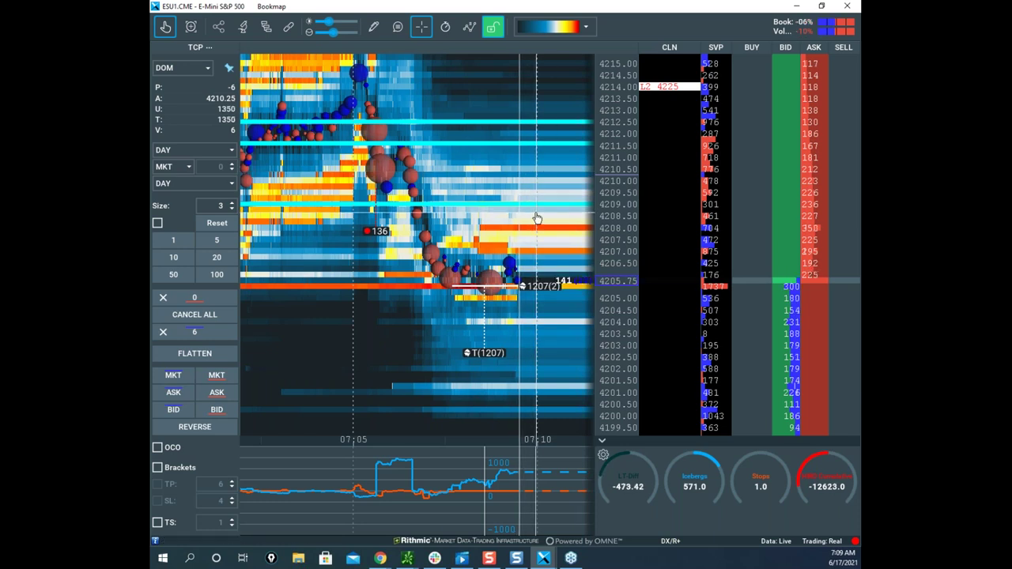
pyautogui.moveTo(540, 226); pyautogui.dragTo(520, 192)
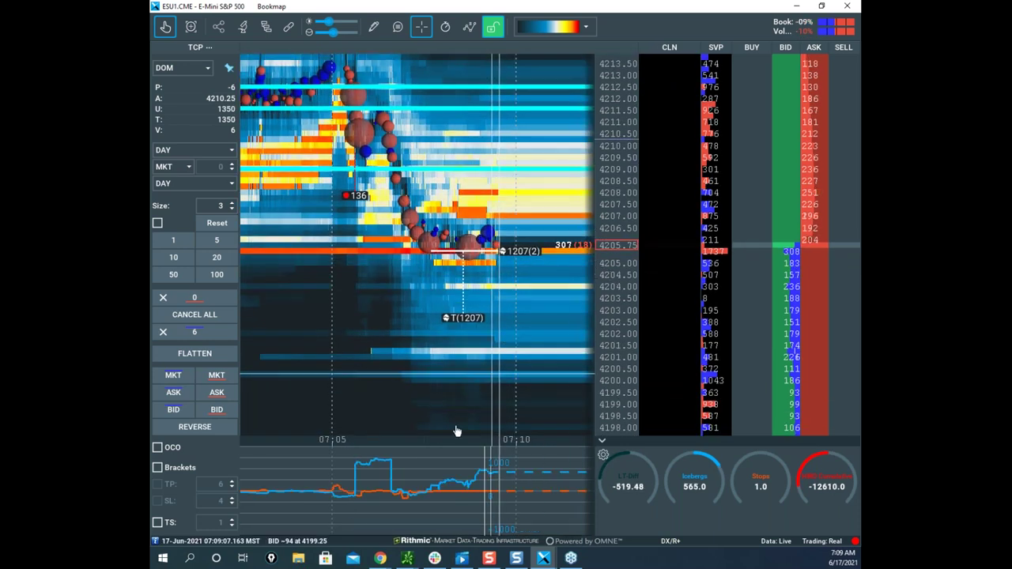
pyautogui.moveTo(437, 324); pyautogui.dragTo(438, 348)
pyautogui.scroll(-1, 458, 330)
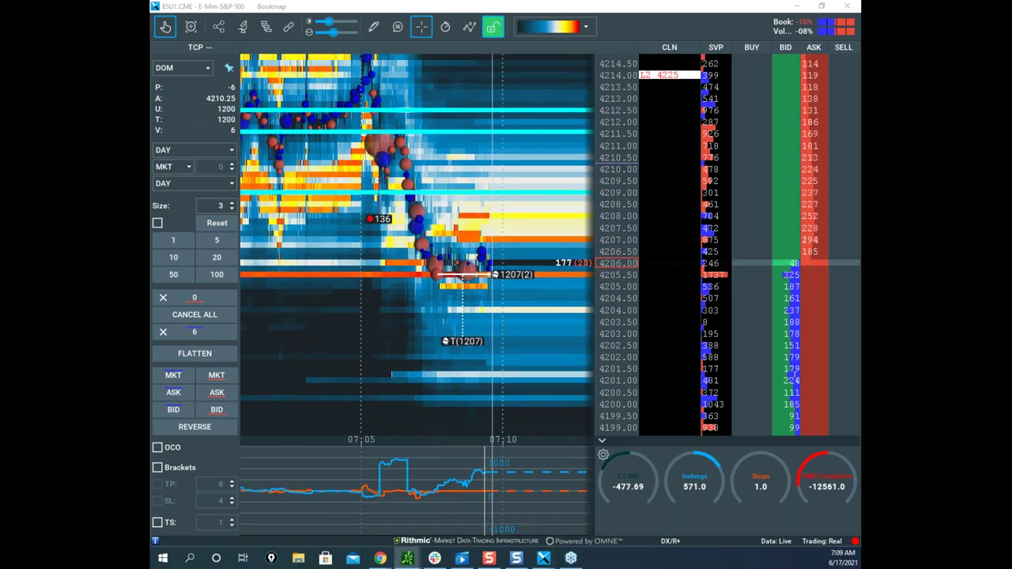
# Switch to thinkorswim to check the /ES 5-minute and 1-hour charts with their ATR readings, and return to the Bookmap heatmap.
pyautogui.moveTo(860, 175); pyautogui.dragTo(622, 174)
pyautogui.click(698, 172)
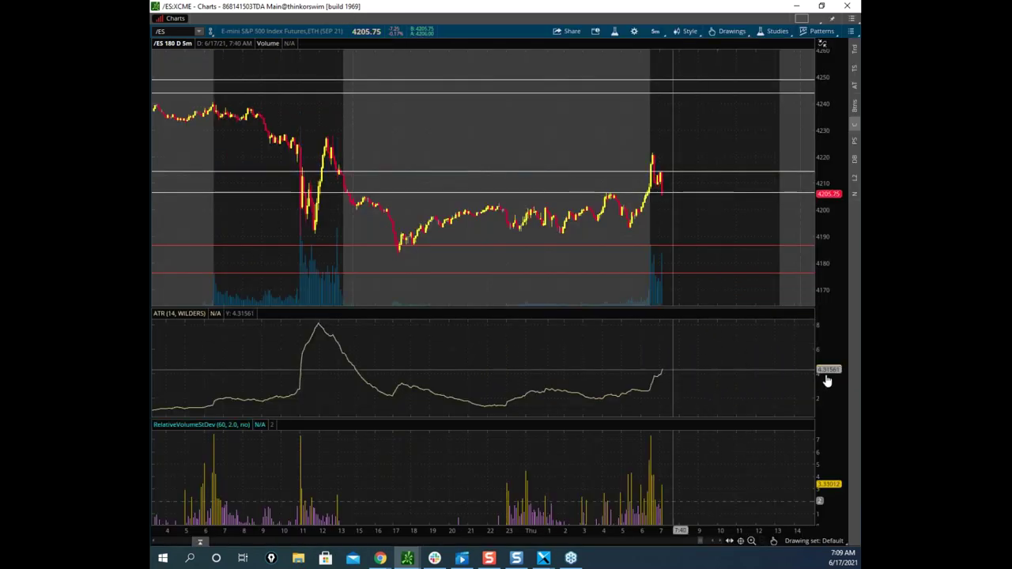
pyautogui.moveTo(742, 7); pyautogui.dragTo(860, 103)
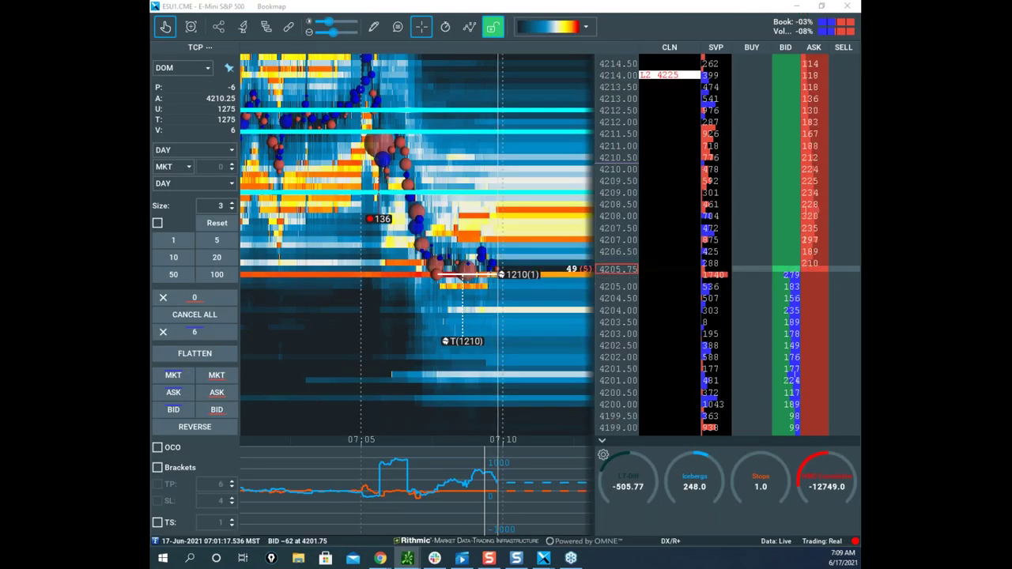
pyautogui.moveTo(547, 231); pyautogui.dragTo(578, 185)
pyautogui.click(639, 181)
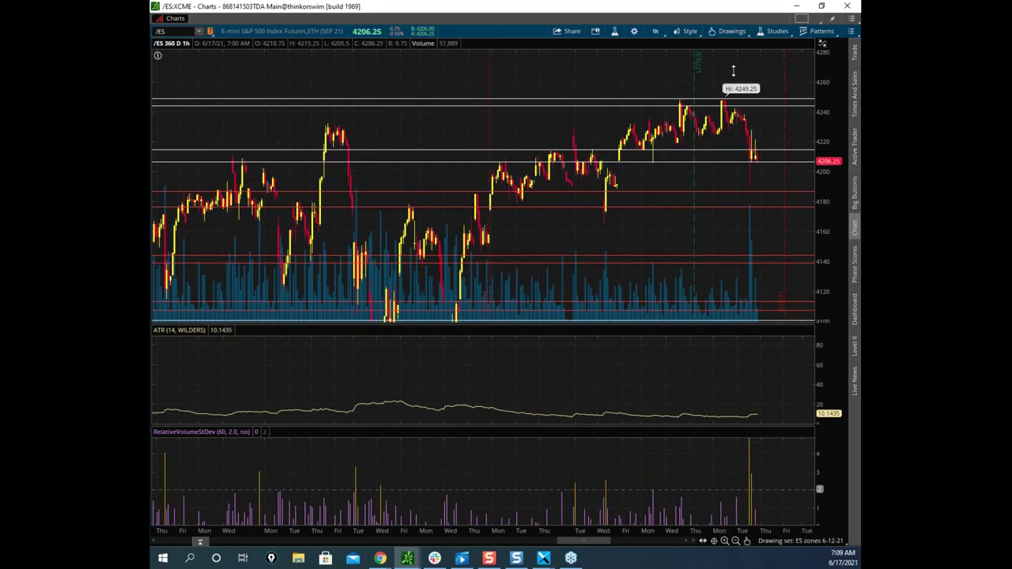
pyautogui.moveTo(718, 9); pyautogui.dragTo(860, 150)
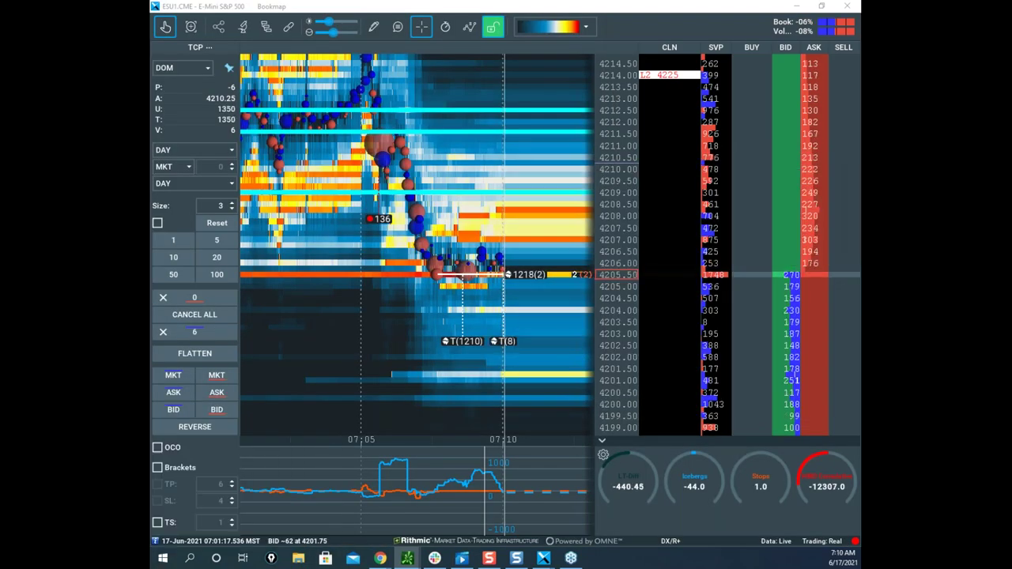
# Annotate in black the sell-off to 4205.50, the Icebergs spike, a projected bounce to about 4209.00 with renewed fall, and the 4215.50 buy stop.
pyautogui.moveTo(441, 202); pyautogui.dragTo(479, 278)
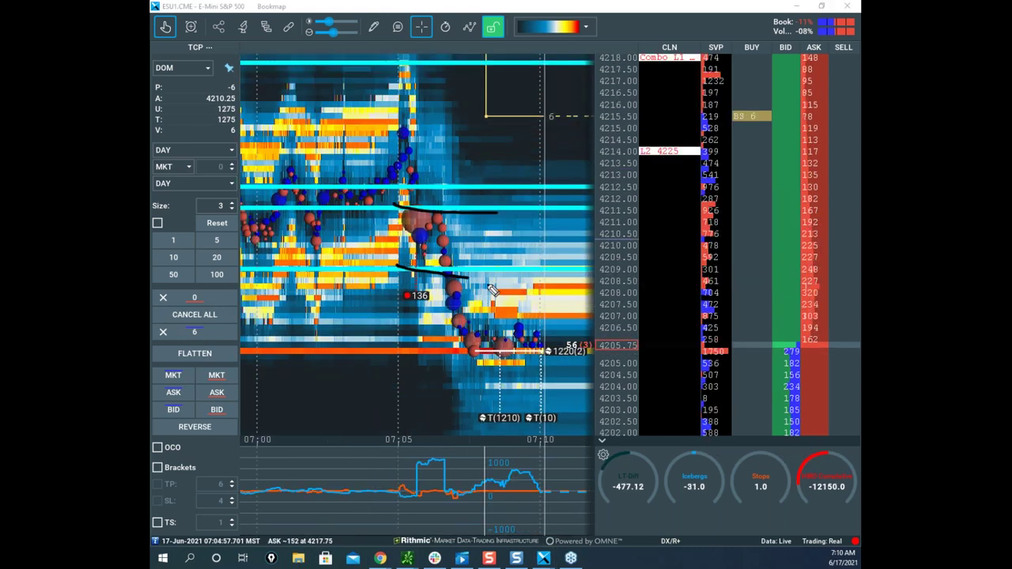
pyautogui.moveTo(449, 264); pyautogui.dragTo(477, 351)
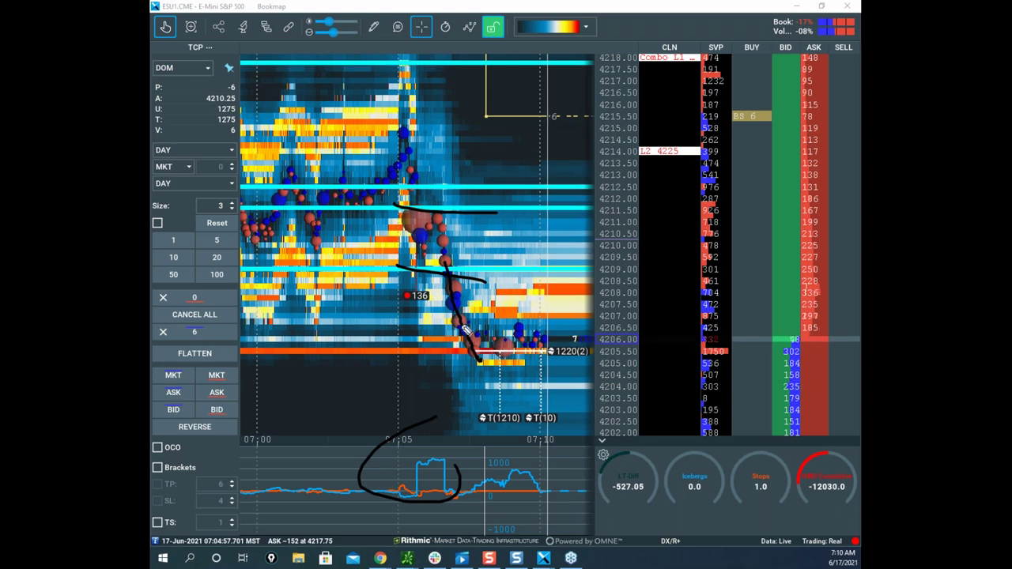
pyautogui.moveTo(506, 302)
pyautogui.mouseDown()
pyautogui.moveTo(521, 269)
pyautogui.moveTo(538, 301)
pyautogui.mouseUp()
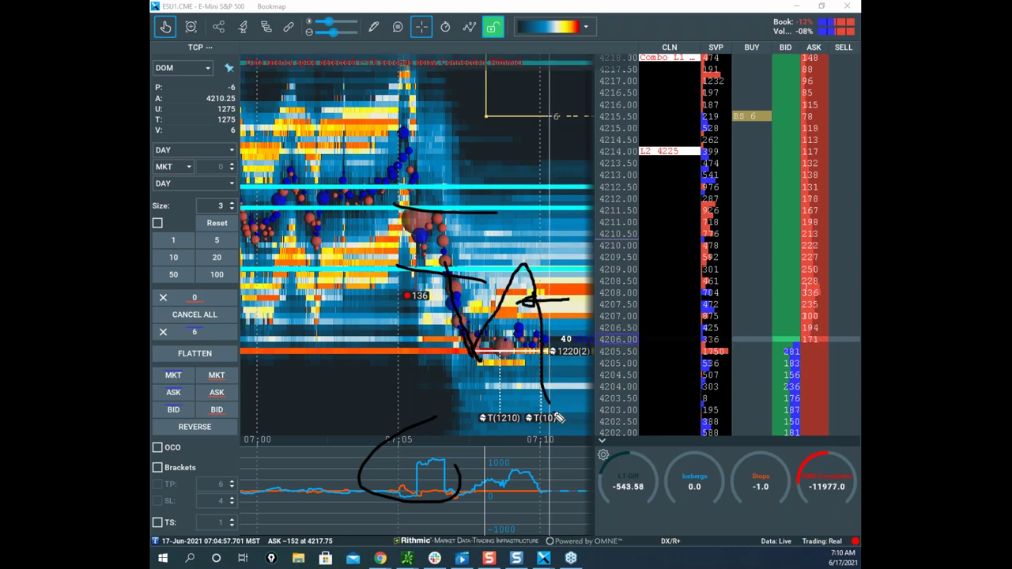
pyautogui.moveTo(555, 418); pyautogui.dragTo(554, 425)
pyautogui.moveTo(533, 113)
pyautogui.mouseDown()
pyautogui.moveTo(534, 151)
pyautogui.moveTo(567, 104)
pyautogui.mouseUp()
pyautogui.moveTo(558, 150); pyautogui.dragTo(573, 142)
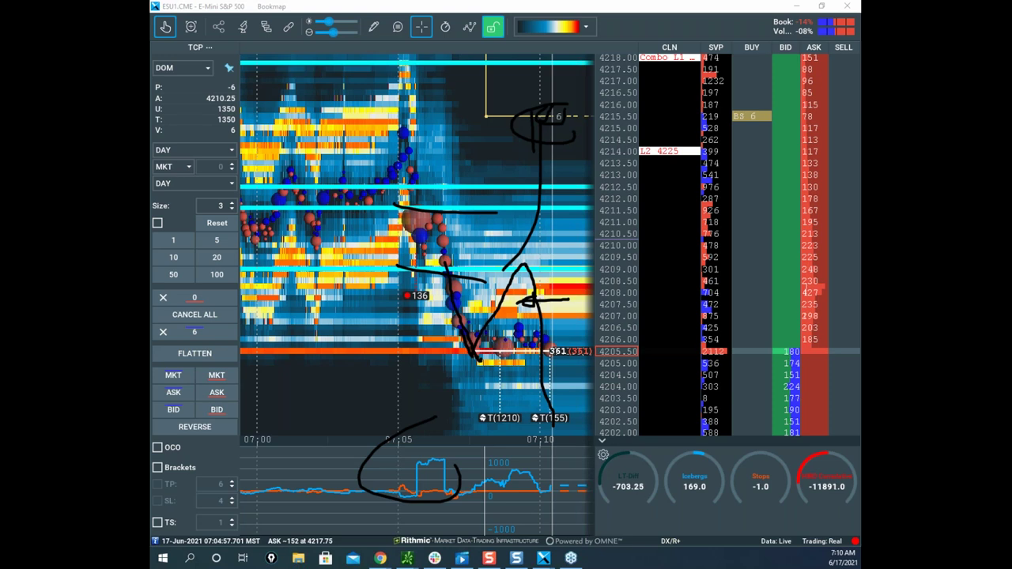
pyautogui.press('Escape')
# Review the heatmap history from about 06:45 and compare it with the latest trading around the 308 stop marker.
pyautogui.moveTo(365, 170)
pyautogui.mouseDown()
pyautogui.moveTo(439, 171)
pyautogui.moveTo(424, 196)
pyautogui.moveTo(466, 216)
pyautogui.mouseUp()
pyautogui.scroll(-2, 411, 165)
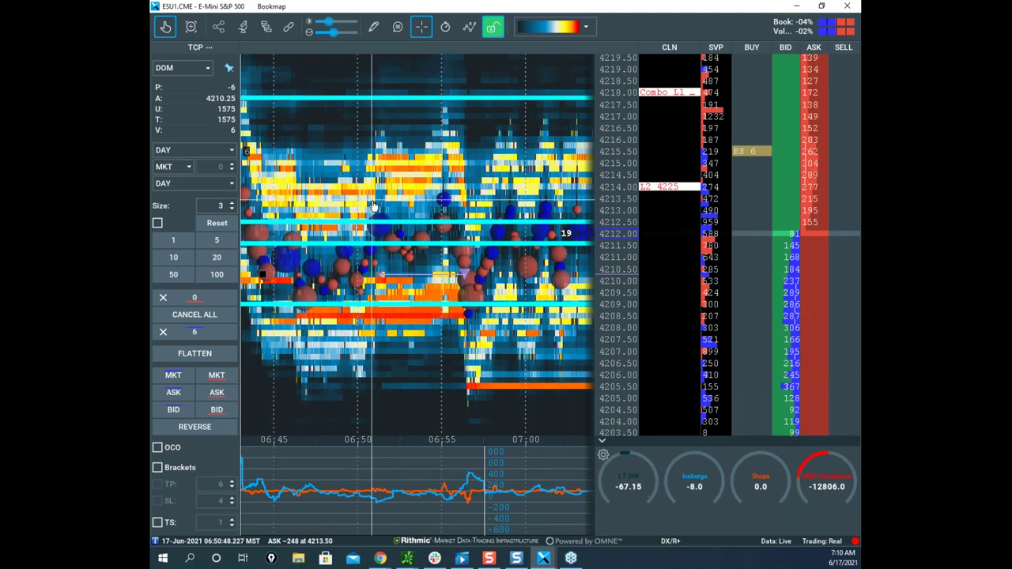
pyautogui.scroll(-2, 373, 205)
pyautogui.moveTo(333, 198); pyautogui.dragTo(472, 239)
pyautogui.scroll(-2, 394, 215)
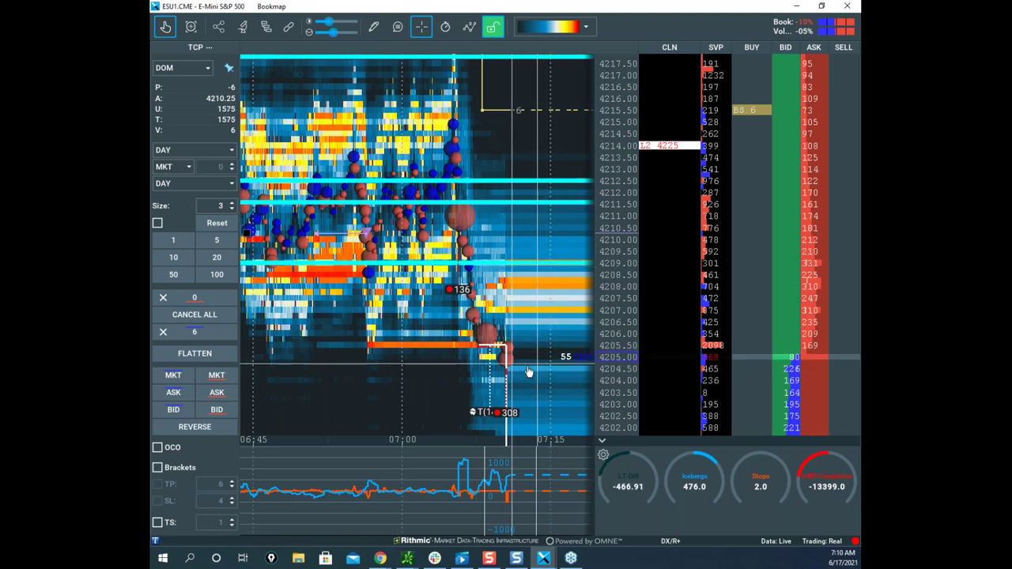
pyautogui.scroll(-2, 519, 257)
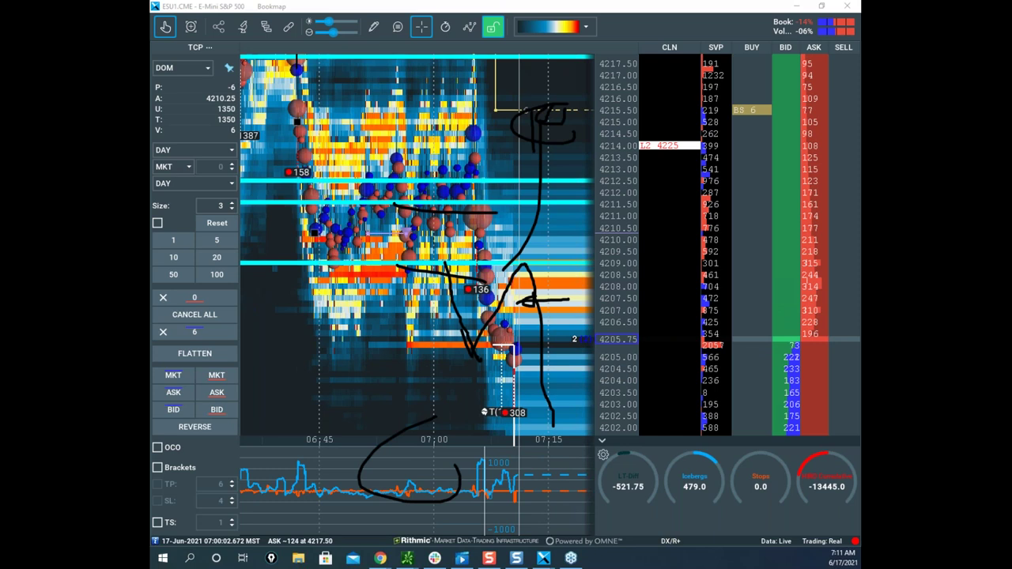
# Annotate in yellow the drop to 4205.50, the Icebergs spike, the trading zone around 4210.50, and a projected bounce to about 4210.00 and fall below 4202.00.
pyautogui.press('Escape')
pyautogui.moveTo(484, 269); pyautogui.dragTo(515, 349)
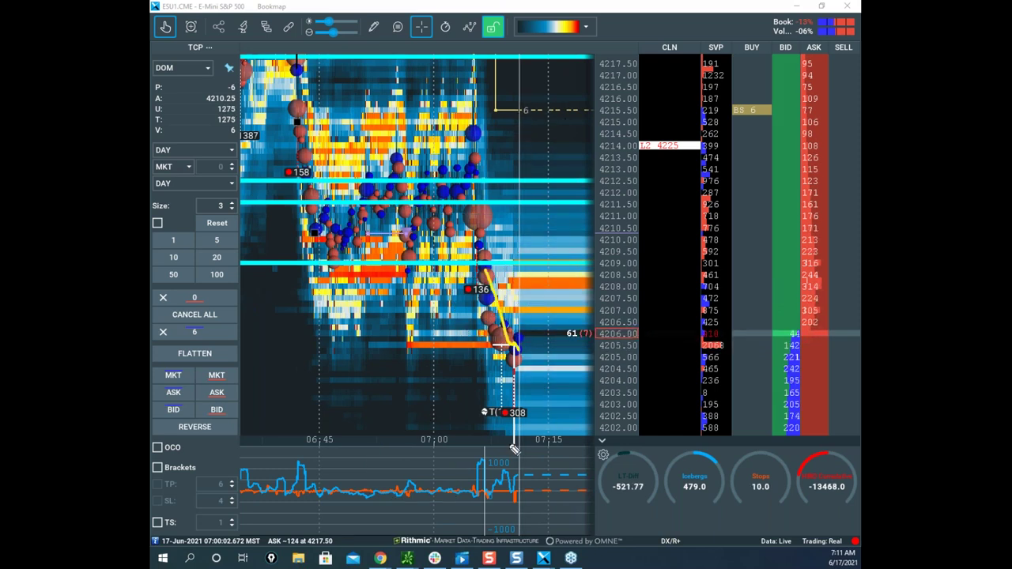
pyautogui.moveTo(474, 453); pyautogui.dragTo(525, 475)
pyautogui.moveTo(510, 347); pyautogui.dragTo(552, 227)
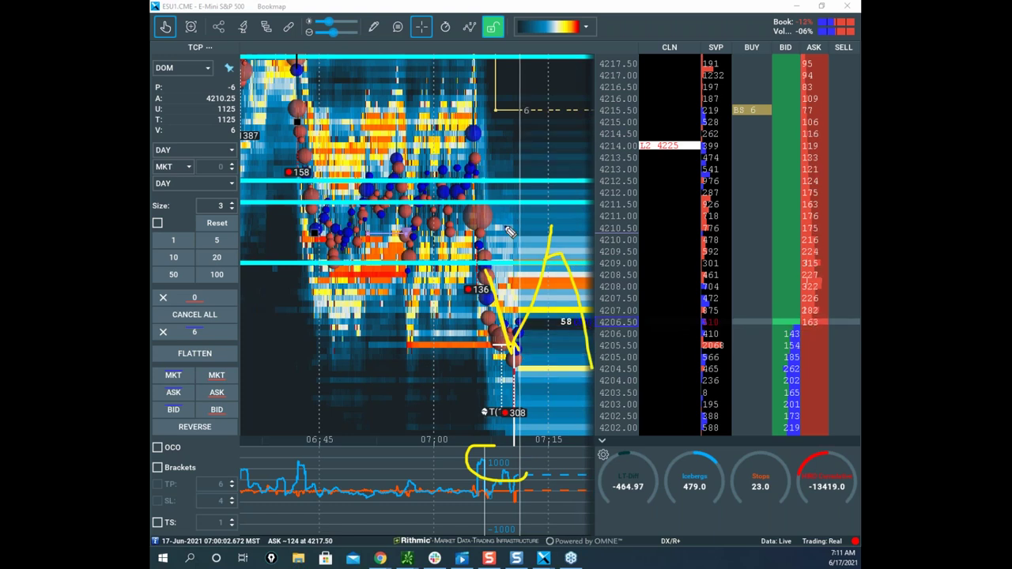
pyautogui.moveTo(504, 204); pyautogui.dragTo(514, 251)
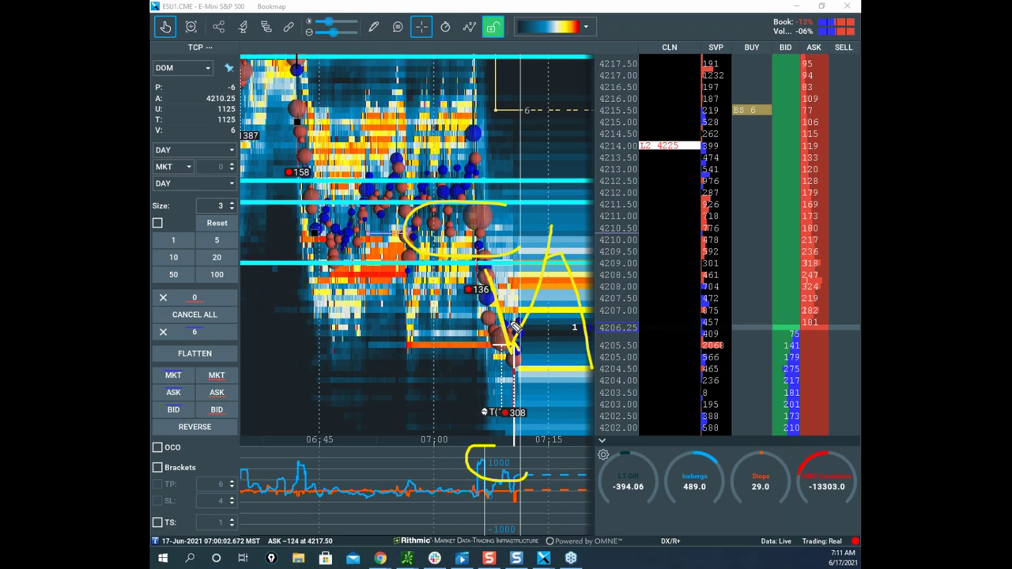
pyautogui.moveTo(550, 263)
pyautogui.mouseDown()
pyautogui.moveTo(530, 237)
pyautogui.moveTo(553, 245)
pyautogui.mouseUp()
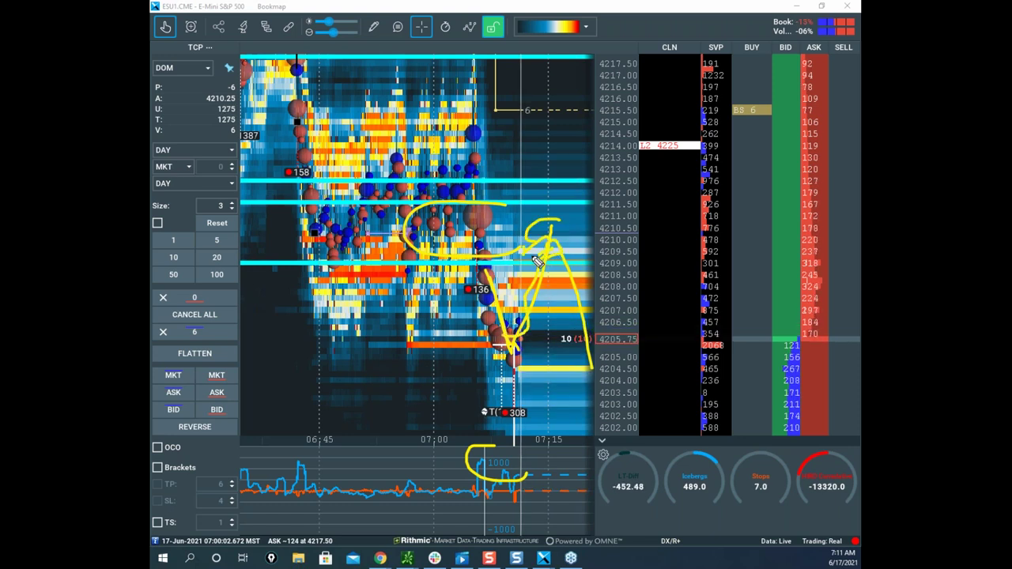
pyautogui.moveTo(552, 404); pyautogui.dragTo(589, 449)
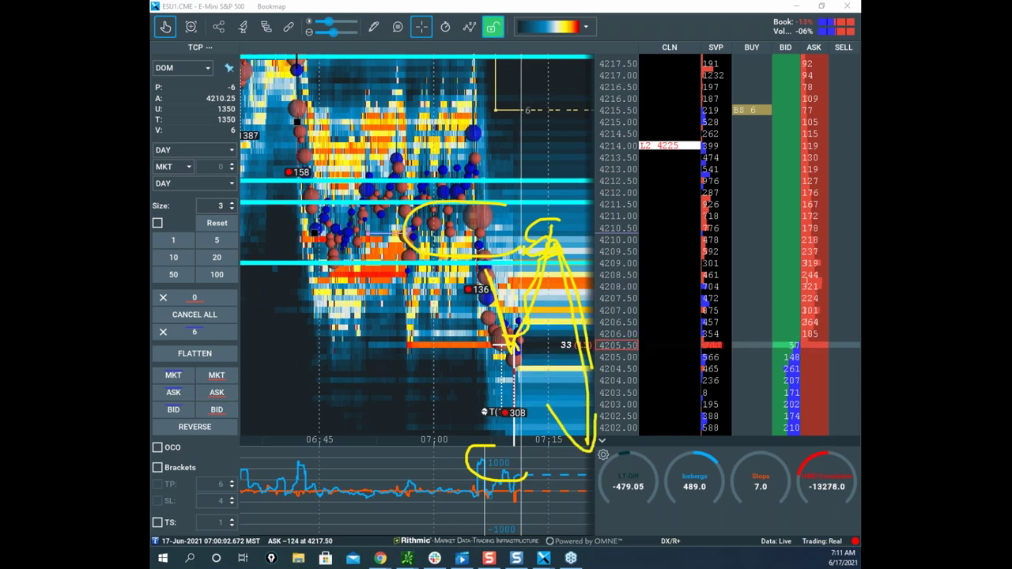
pyautogui.press('Escape')
# Replace the strokes with a yellow rebound path to about 4210.50 and fall toward 4204.50, mark the asks near 4209.00, and erase the annotations.
pyautogui.moveTo(537, 235)
pyautogui.mouseDown()
pyautogui.moveTo(483, 200)
pyautogui.moveTo(540, 190)
pyautogui.moveTo(522, 214)
pyautogui.mouseUp()
pyautogui.scroll(2, 500, 187)
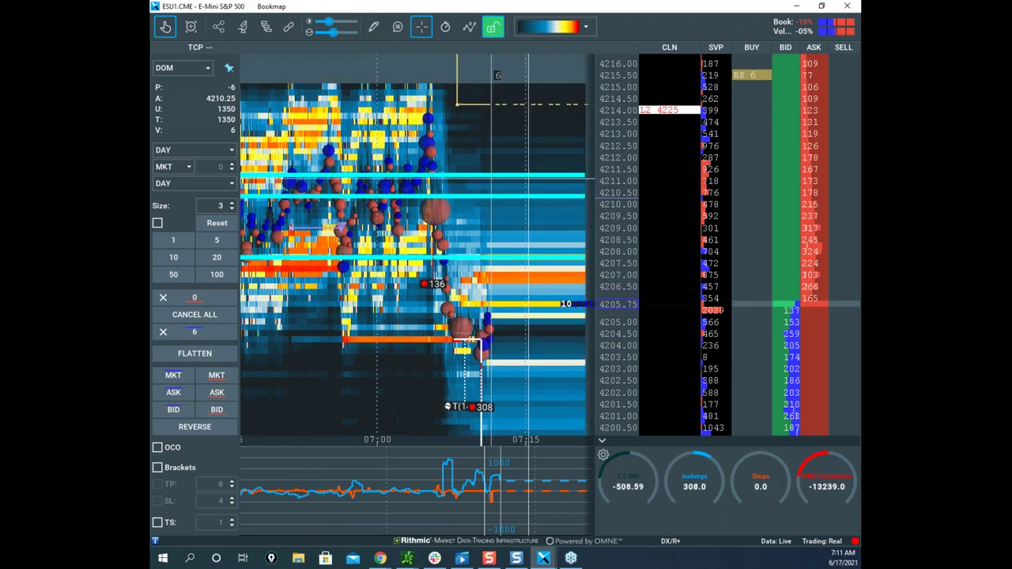
pyautogui.click(409, 7)
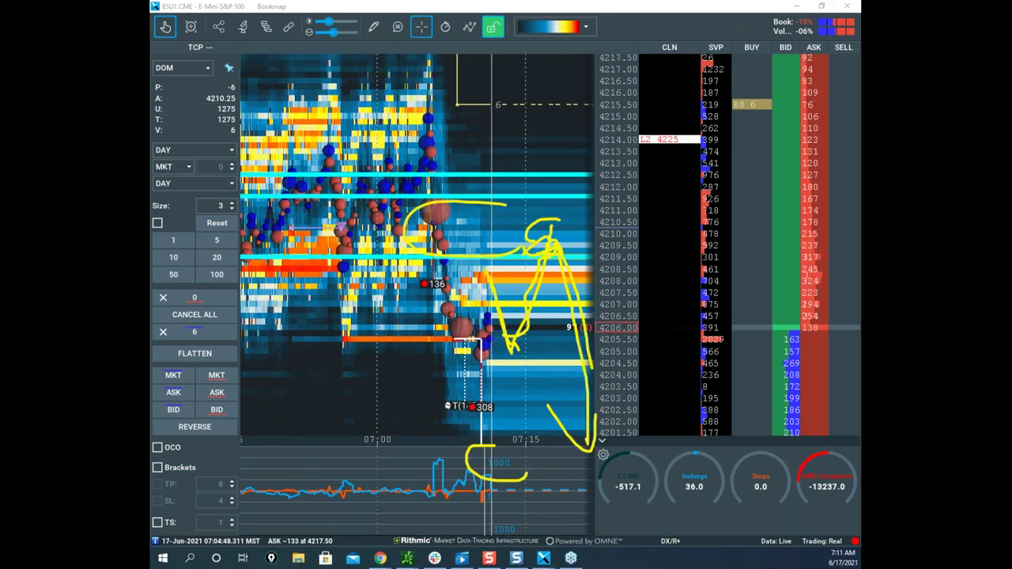
pyautogui.click(504, 8)
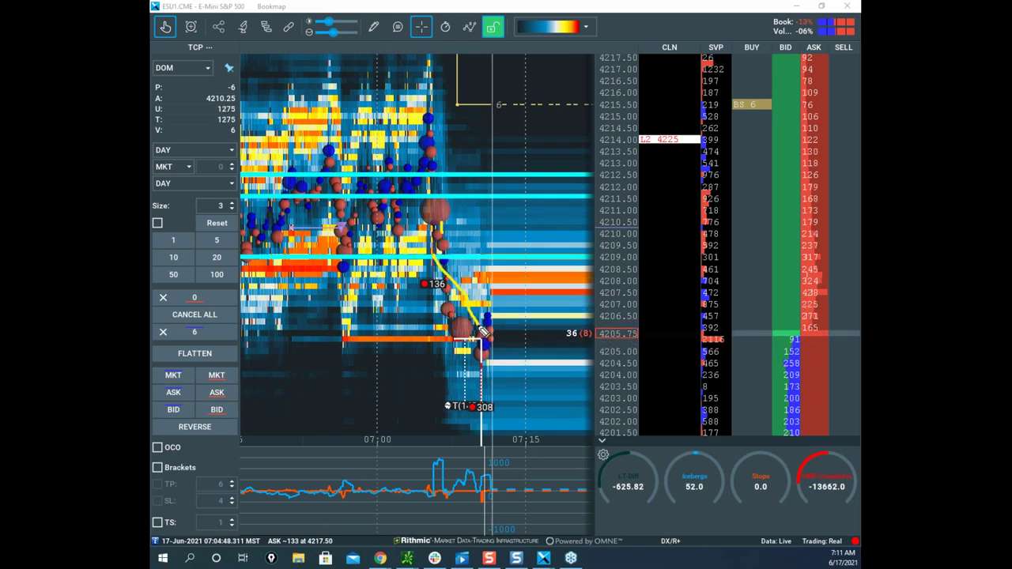
pyautogui.moveTo(502, 274); pyautogui.dragTo(505, 226)
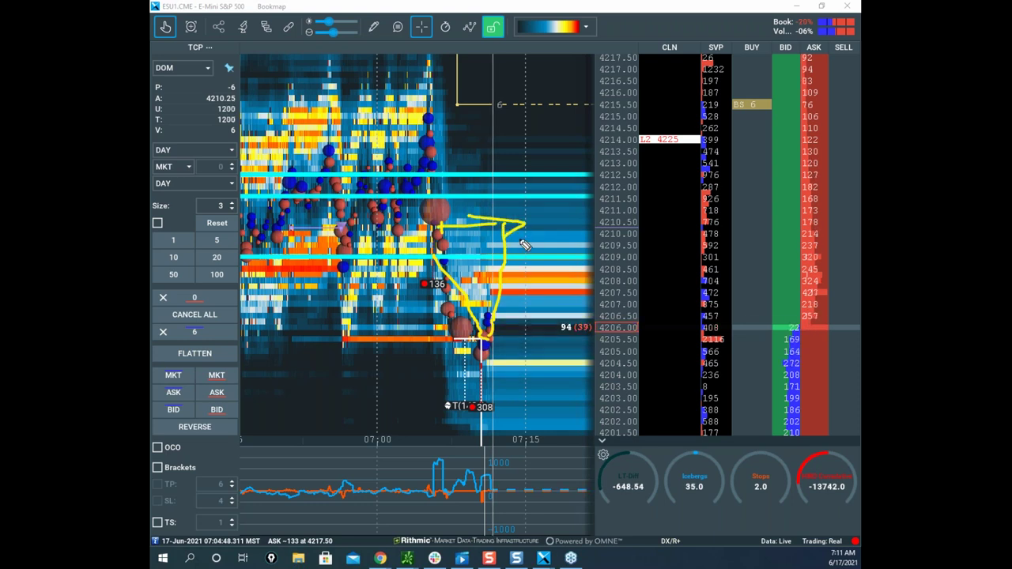
pyautogui.moveTo(508, 280); pyautogui.dragTo(519, 238)
pyautogui.moveTo(447, 245)
pyautogui.mouseDown()
pyautogui.moveTo(499, 337)
pyautogui.moveTo(523, 231)
pyautogui.mouseUp()
pyautogui.moveTo(830, 257); pyautogui.dragTo(804, 257)
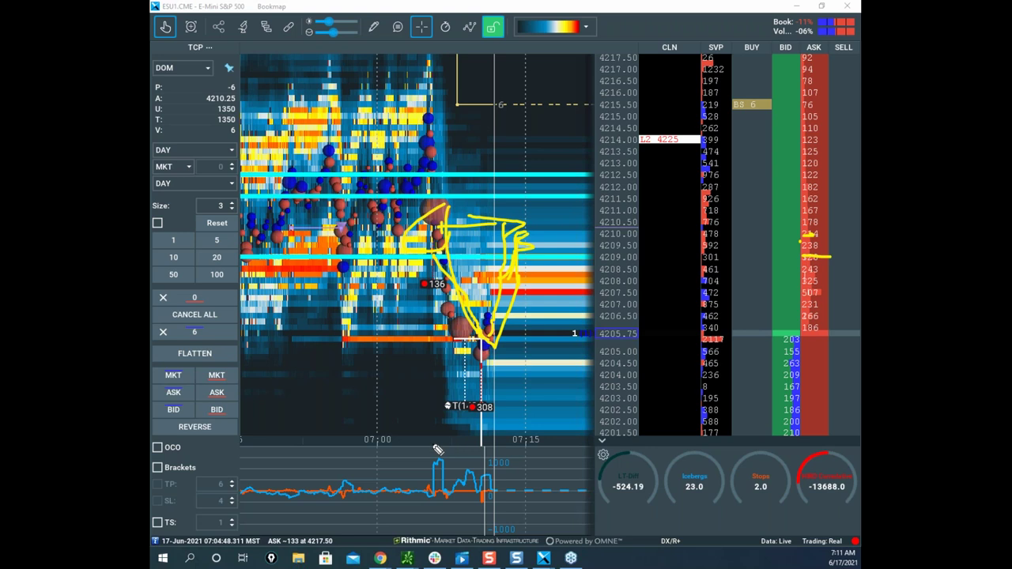
pyautogui.moveTo(532, 278); pyautogui.dragTo(558, 350)
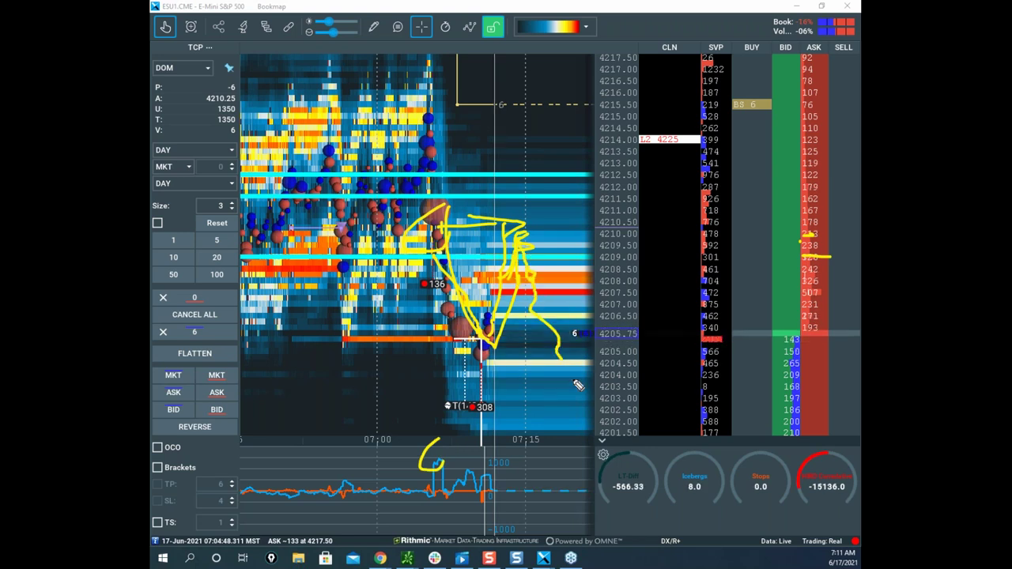
pyautogui.press('e')
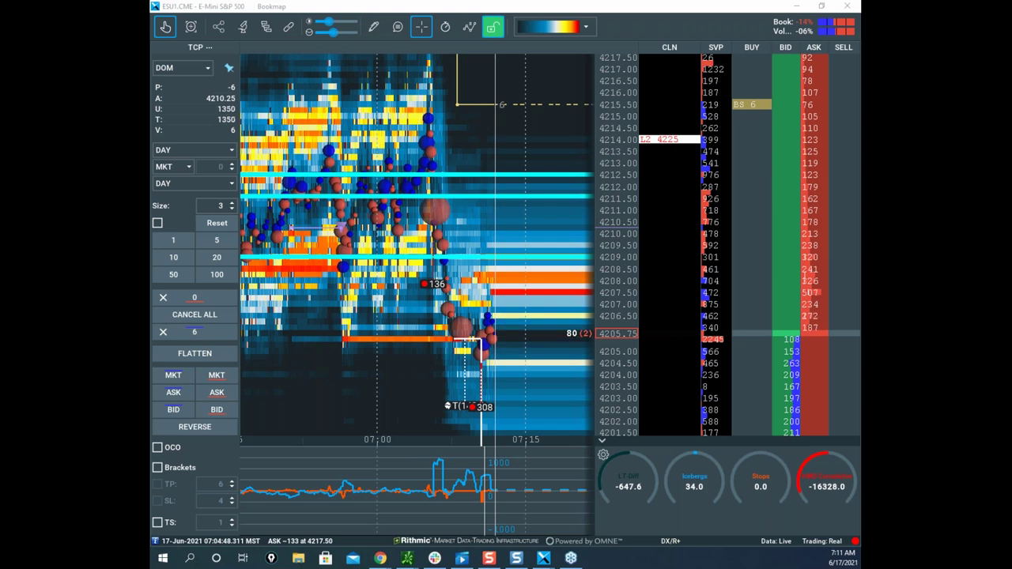
# Examine the resting sell orders around 4207.50 and the 1404 iceberg marker near 4200.00 on the heatmap.
pyautogui.scroll(2, 508, 163)
pyautogui.moveTo(503, 176); pyautogui.dragTo(479, 130)
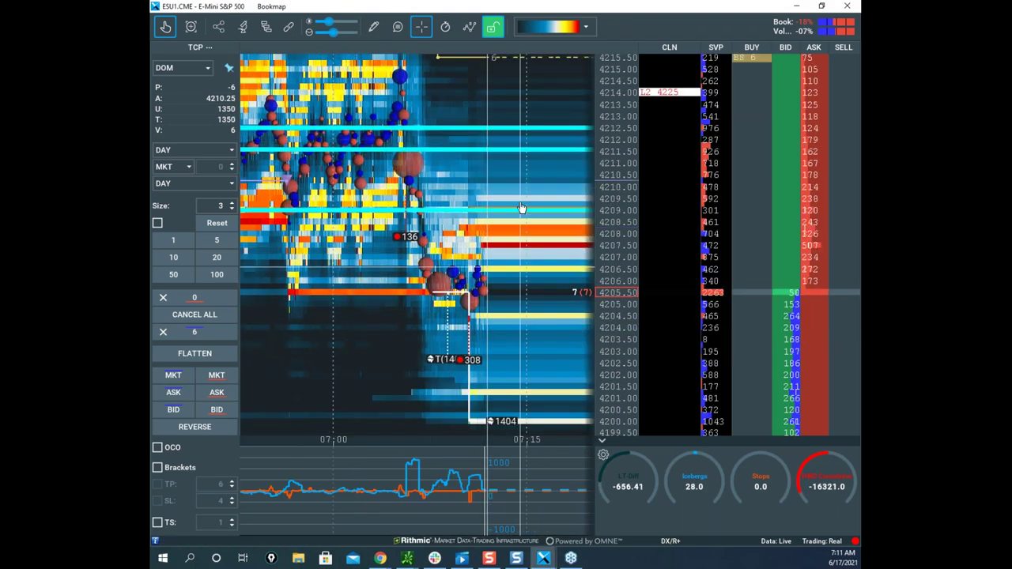
pyautogui.moveTo(539, 272); pyautogui.dragTo(542, 296)
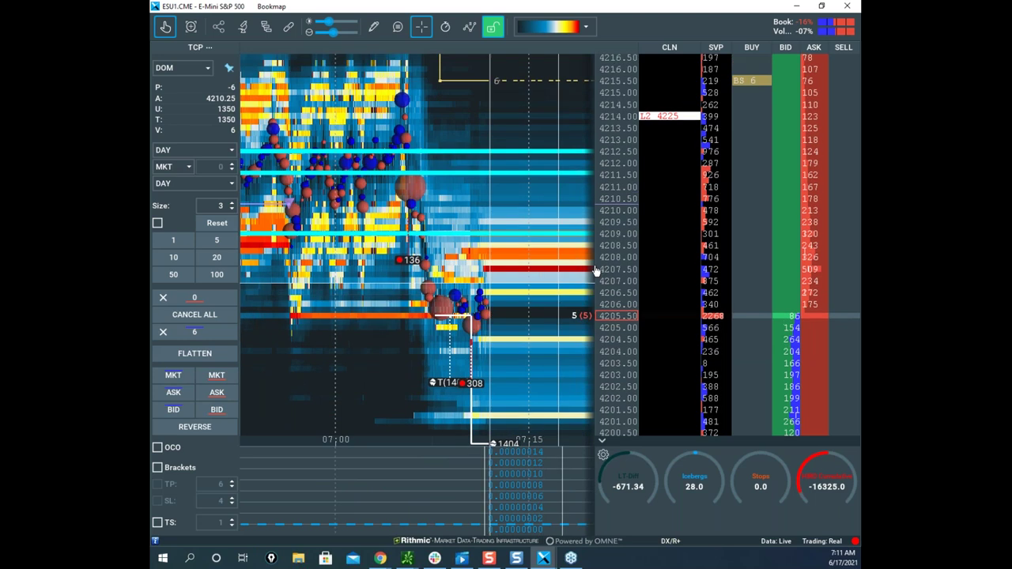
pyautogui.scroll(-1, 612, 293)
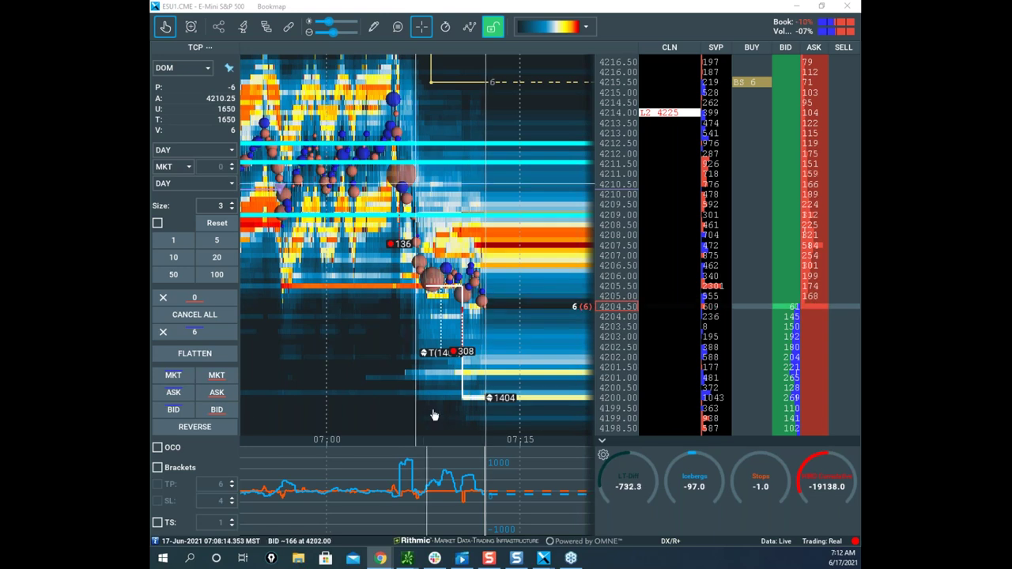
# Minimize the Chrome remote desktop window and maximize the ESU1 heatmap, showing the price action since 06:45.
pyautogui.click(380, 558)
pyautogui.moveTo(608, 9); pyautogui.dragTo(584, 135)
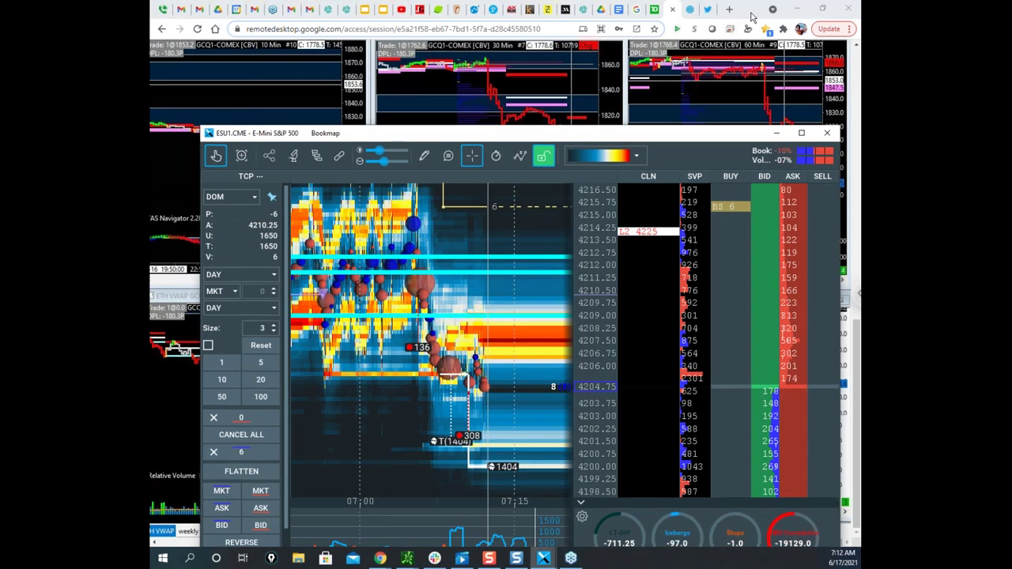
pyautogui.click(775, 8)
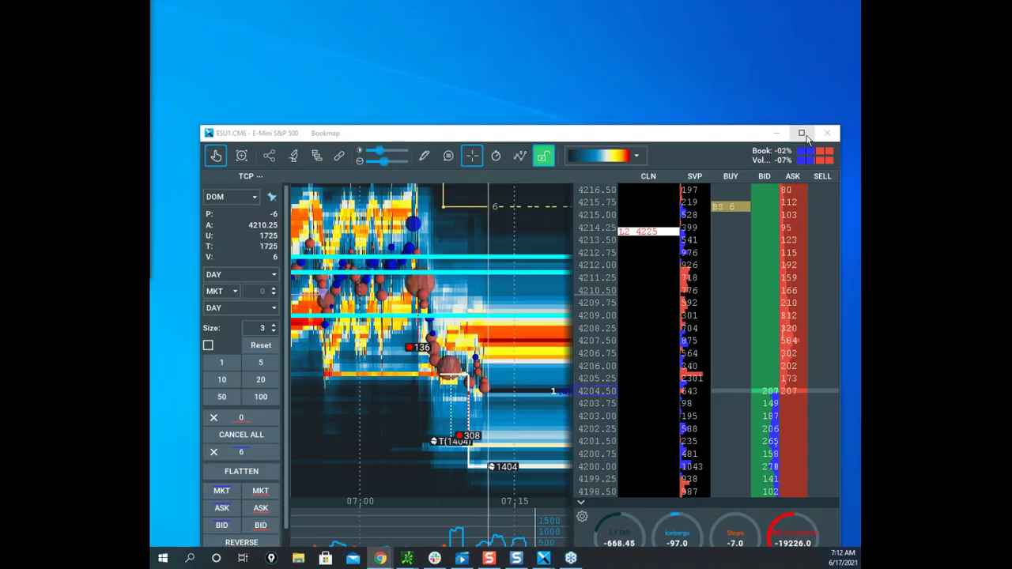
pyautogui.click(801, 133)
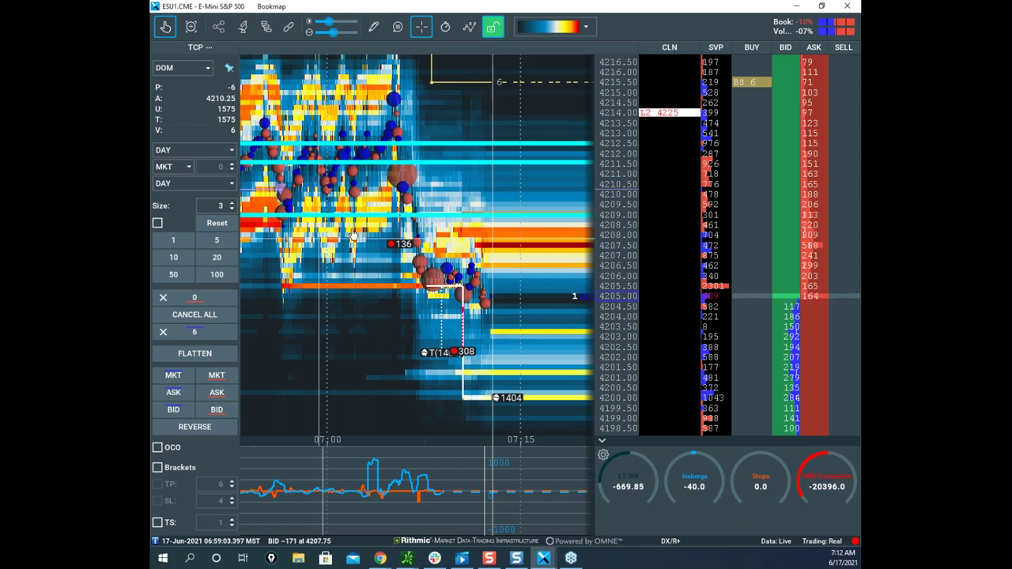
pyautogui.scroll(-2, 378, 206)
pyautogui.scroll(-2, 466, 220)
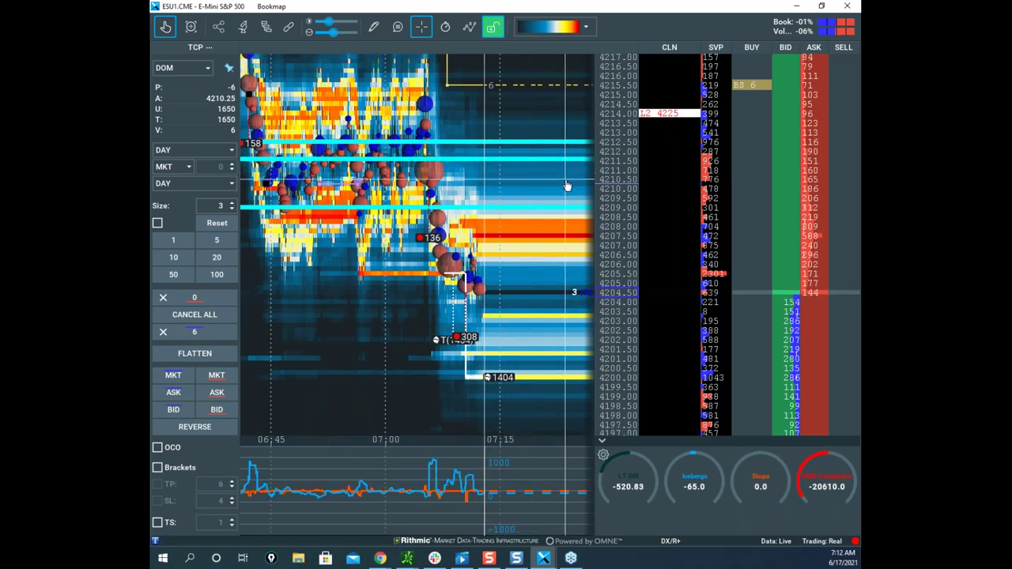
# Sketch in black a rebound to about 4210.00 falling toward 4202.00 and an alternative direct drop to about 4197.50, and erase the sketch.
pyautogui.scroll(-1, 509, 160)
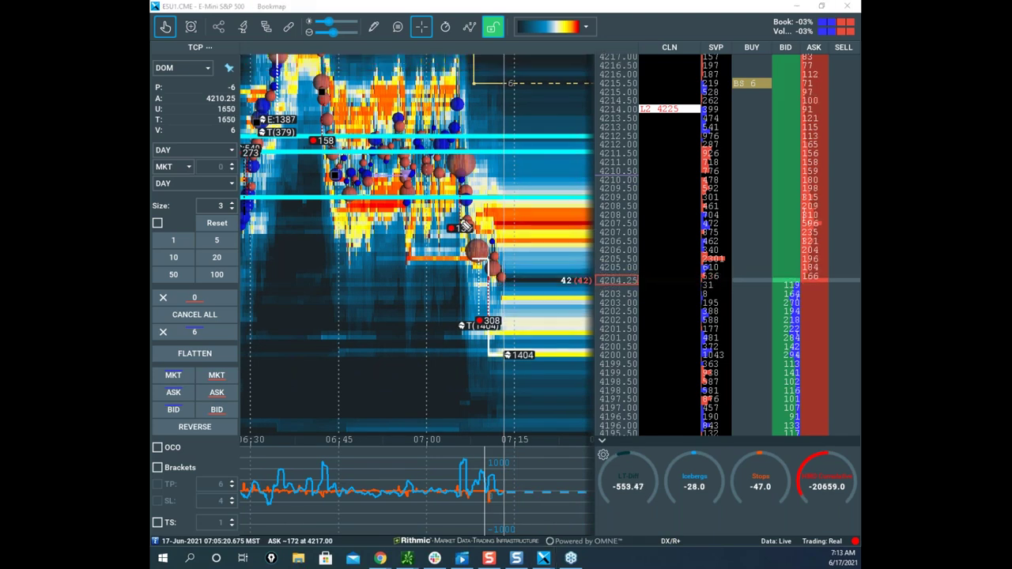
pyautogui.moveTo(459, 202); pyautogui.dragTo(552, 319)
pyautogui.moveTo(542, 188); pyautogui.dragTo(491, 221)
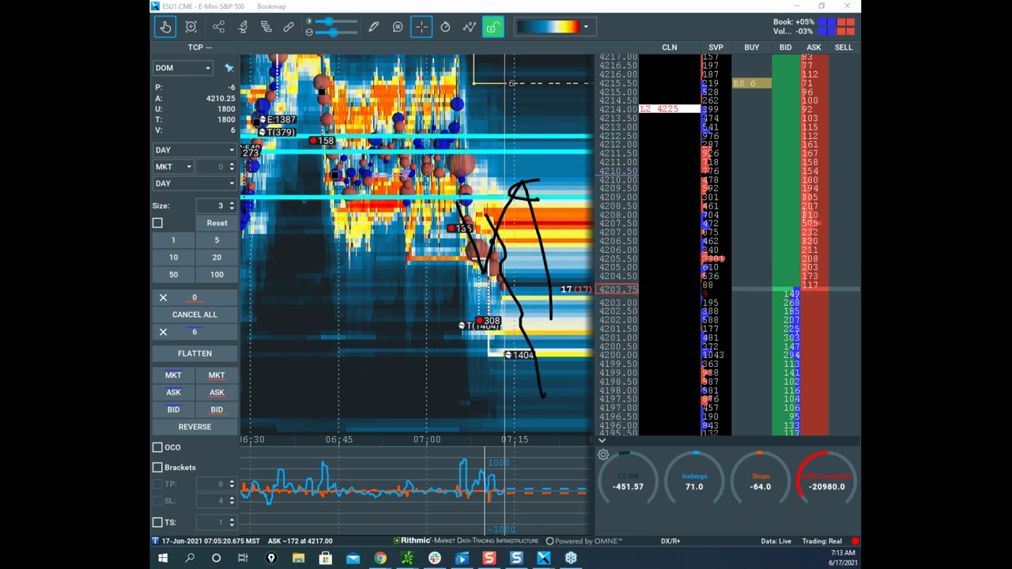
pyautogui.rightClick(461, 168)
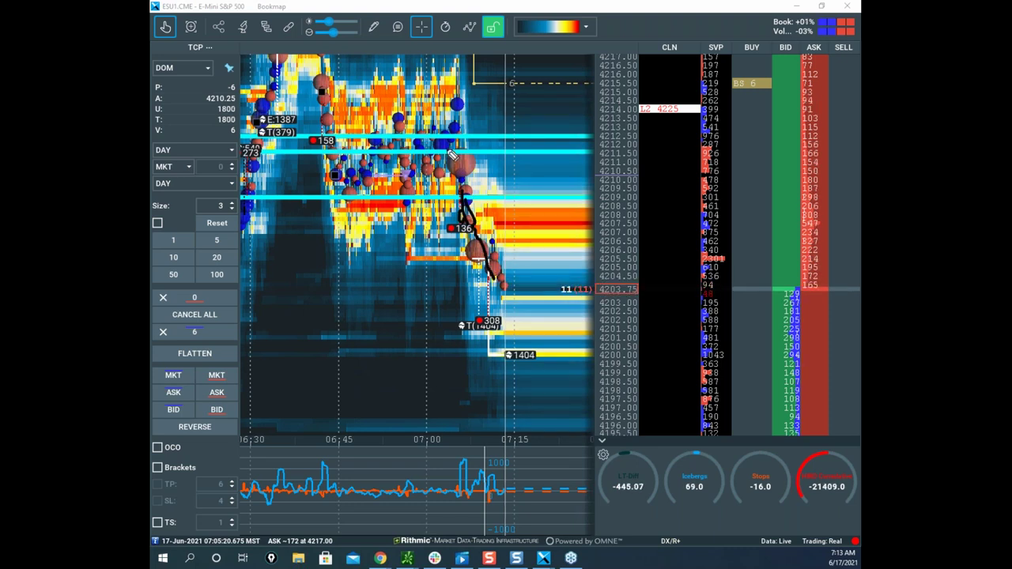
# Trace the consolidation after 06:45 and the sell-off, project a rebound to about 4209.75 and a fall toward 4198.50, and erase the strokes.
pyautogui.moveTo(336, 102)
pyautogui.mouseDown()
pyautogui.moveTo(340, 158)
pyautogui.moveTo(399, 127)
pyautogui.mouseUp()
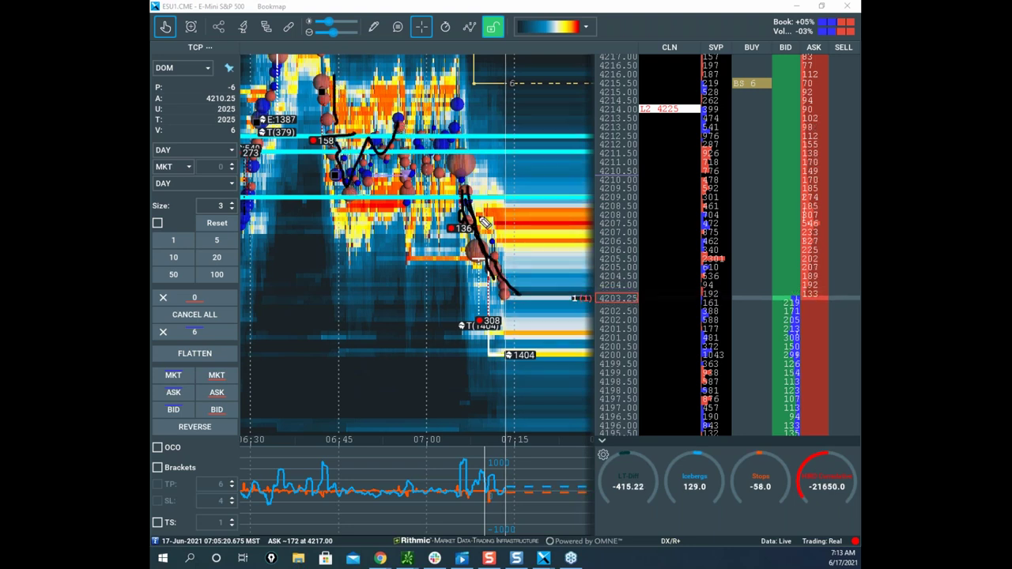
pyautogui.moveTo(479, 234)
pyautogui.mouseDown()
pyautogui.moveTo(503, 291)
pyautogui.moveTo(558, 368)
pyautogui.mouseUp()
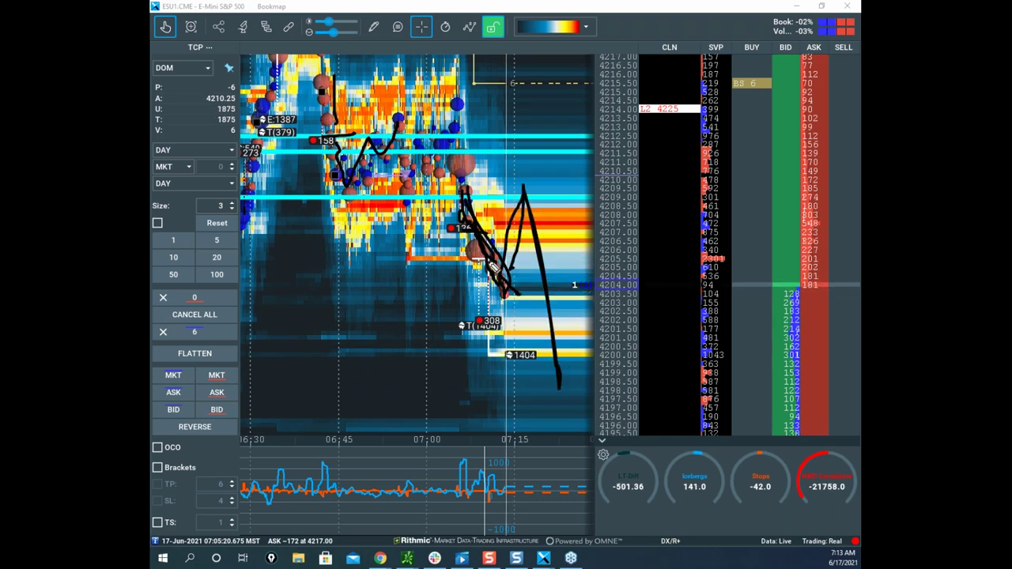
pyautogui.press('Escape')
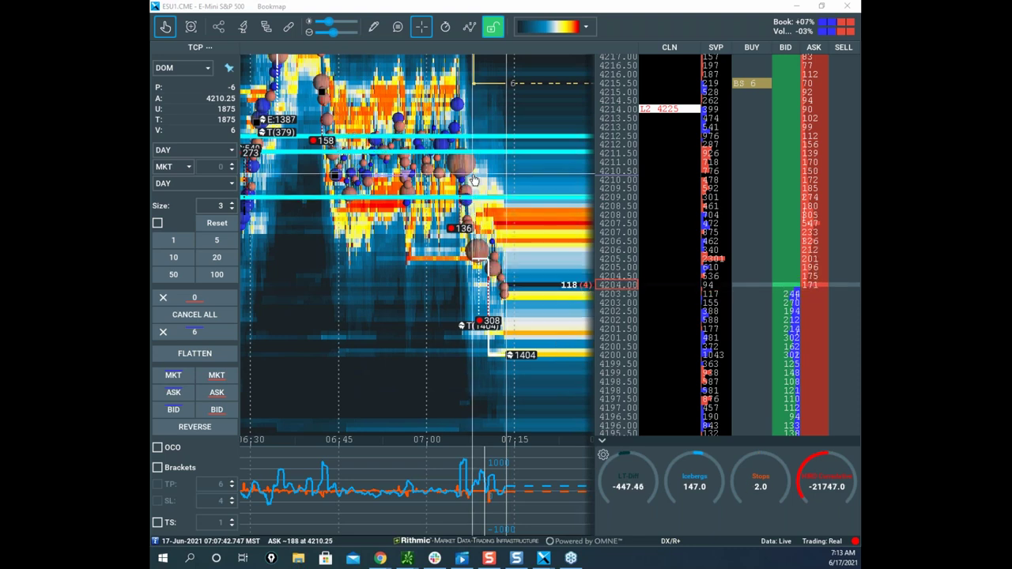
# Draw two horizontal lines at about 4206.75 and 4204.00 around the price range formed after 07:05 on the heatmap.
pyautogui.scroll(-2, 518, 192)
pyautogui.moveTo(533, 246); pyautogui.dragTo(558, 237)
pyautogui.moveTo(512, 478)
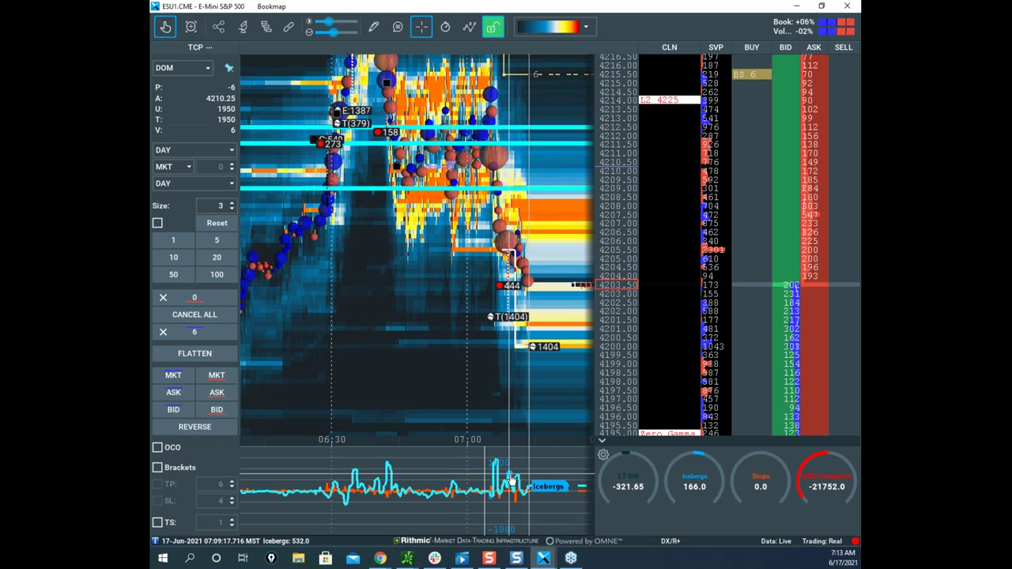
pyautogui.scroll(4, 502, 313)
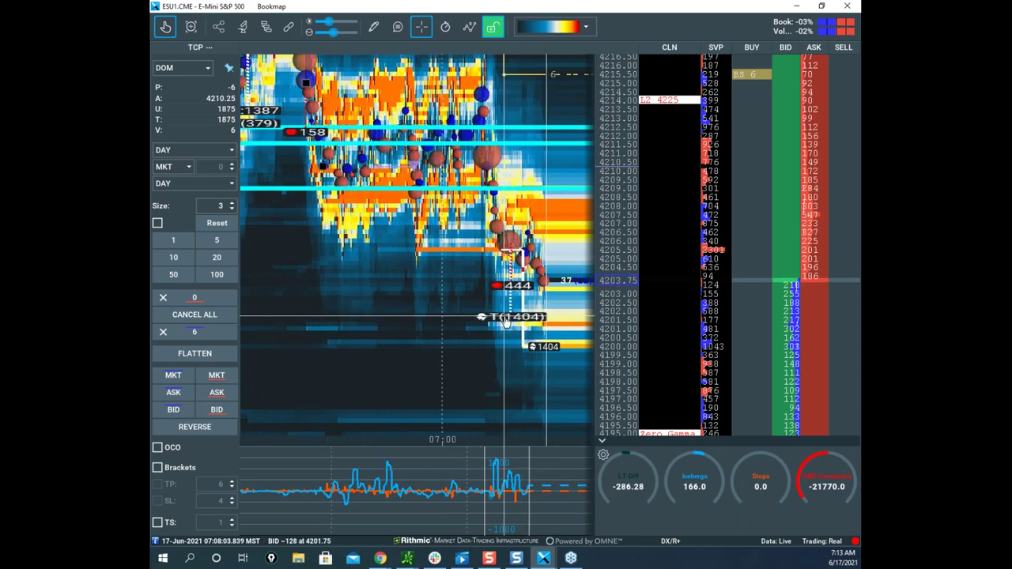
pyautogui.moveTo(500, 313); pyautogui.dragTo(397, 308)
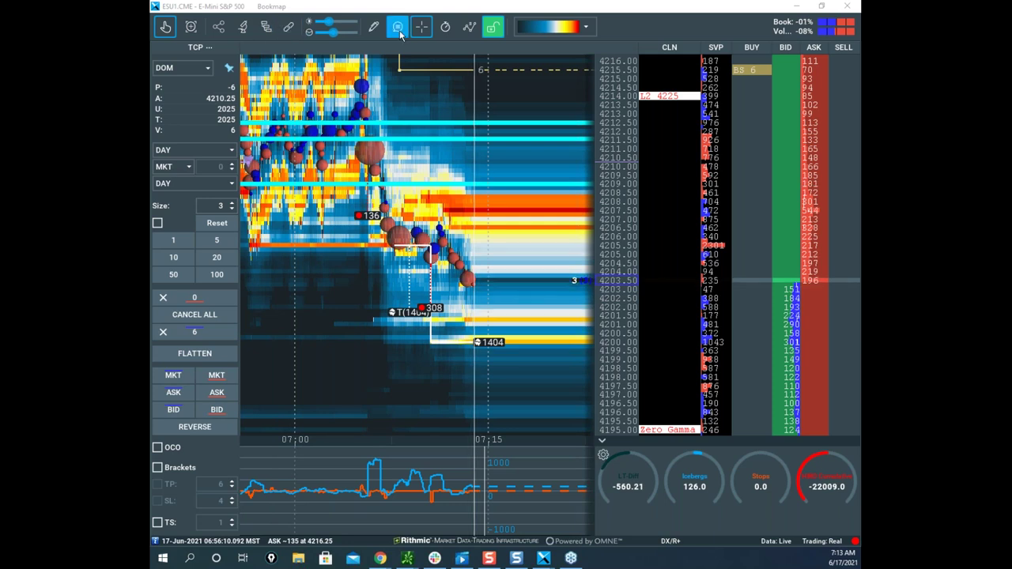
pyautogui.click(373, 27)
pyautogui.click(395, 166)
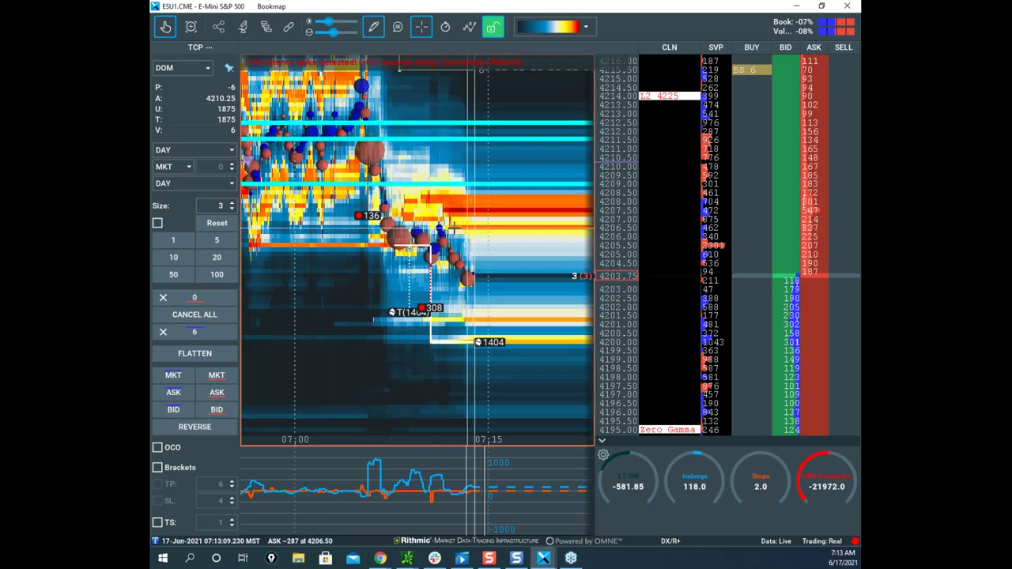
pyautogui.scroll(2, 397, 211)
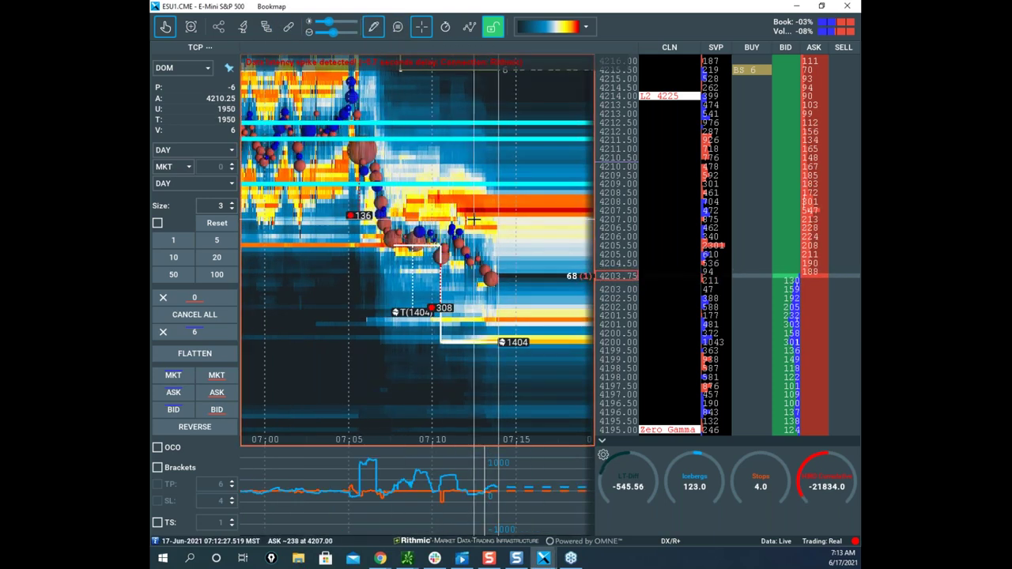
pyautogui.click(427, 226)
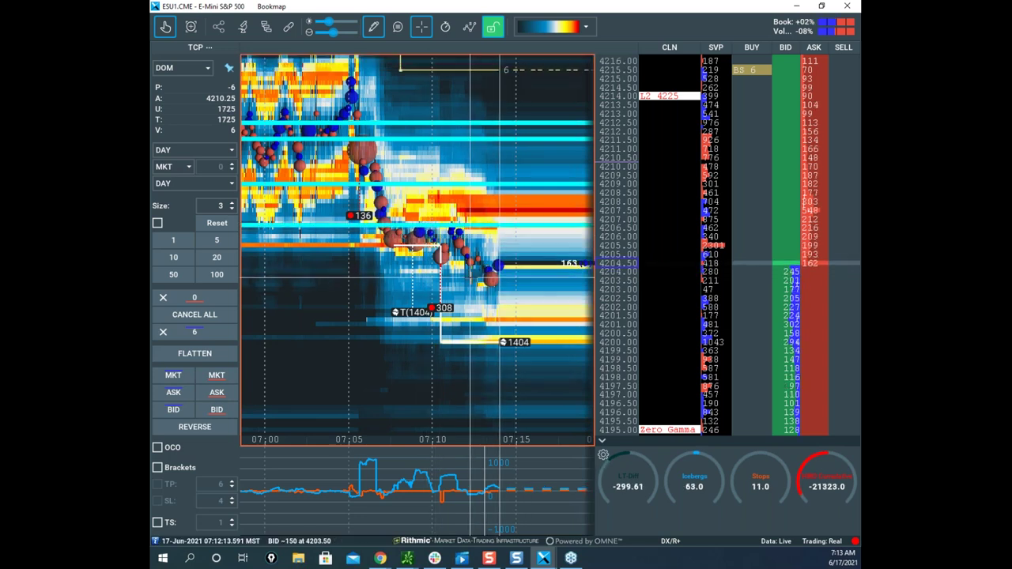
pyautogui.click(466, 271)
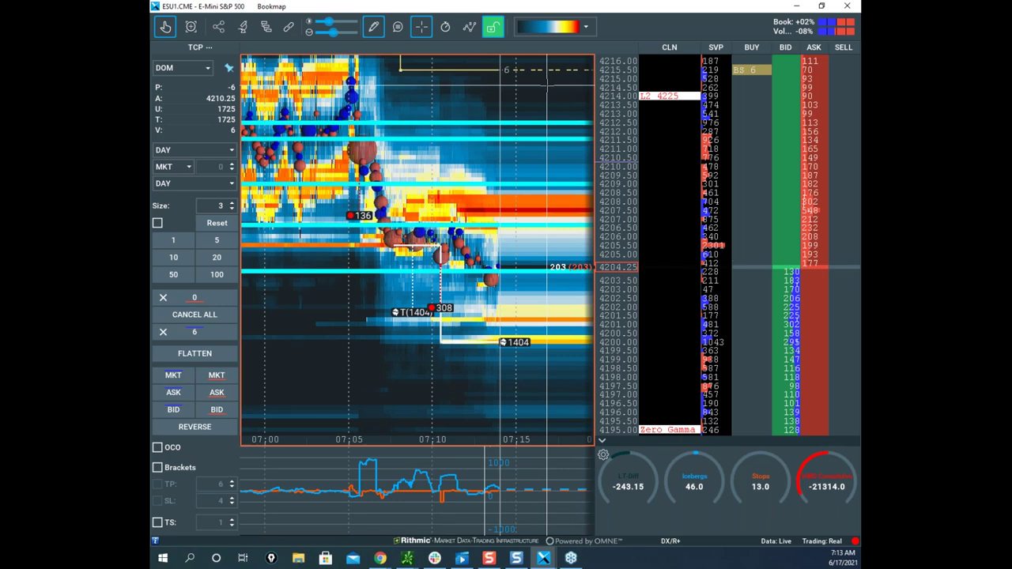
pyautogui.click(373, 27)
pyautogui.click(411, 55)
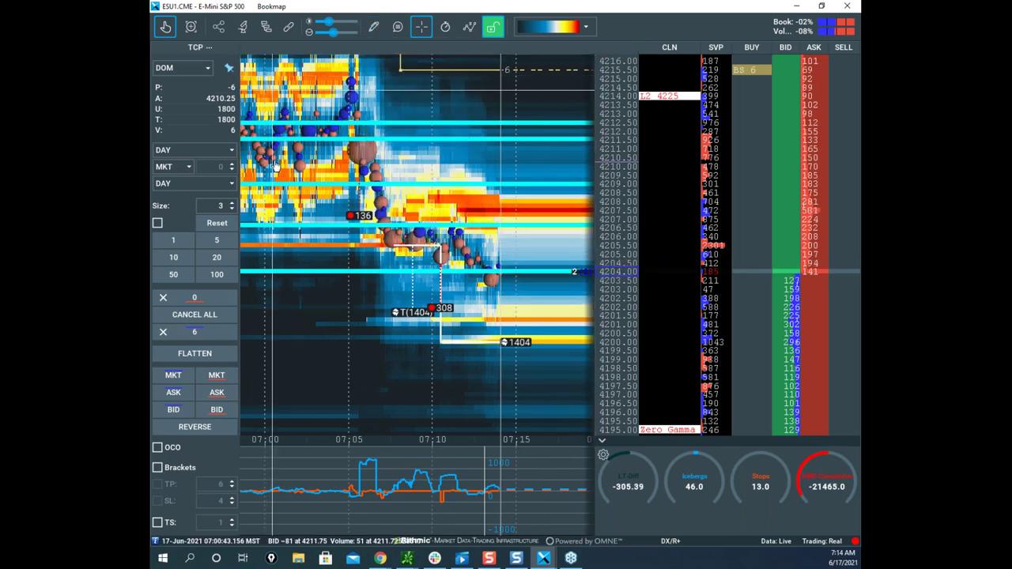
# Buy 3 contracts at market to cover half of the short position.
pyautogui.scroll(1, 606, 234)
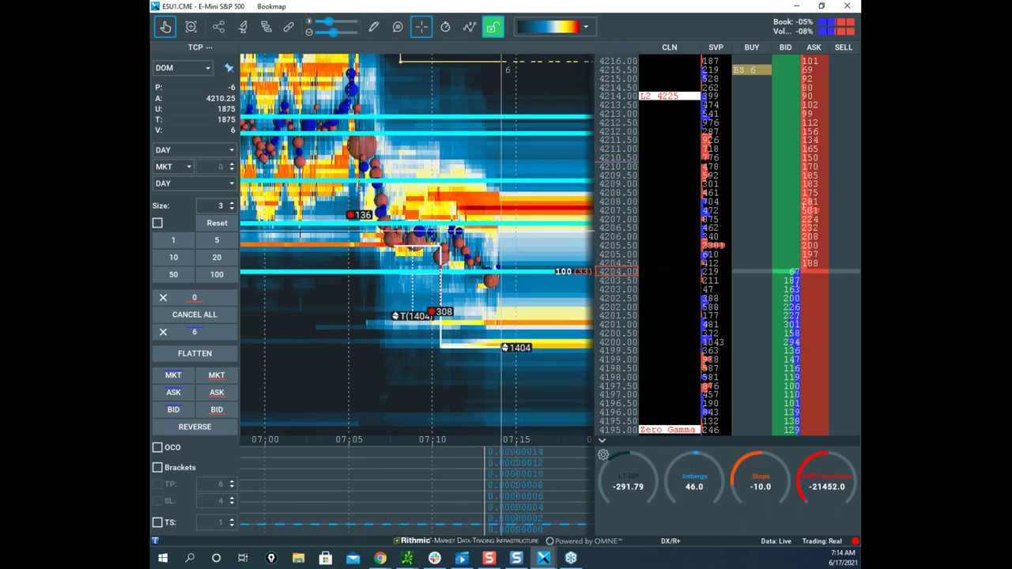
pyautogui.scroll(-2, 549, 219)
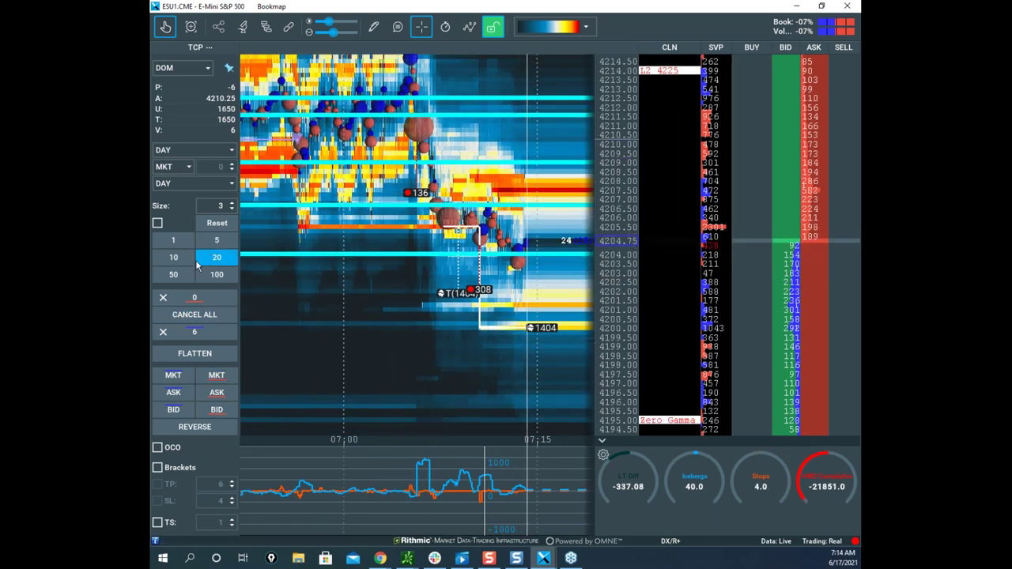
pyautogui.click(186, 380)
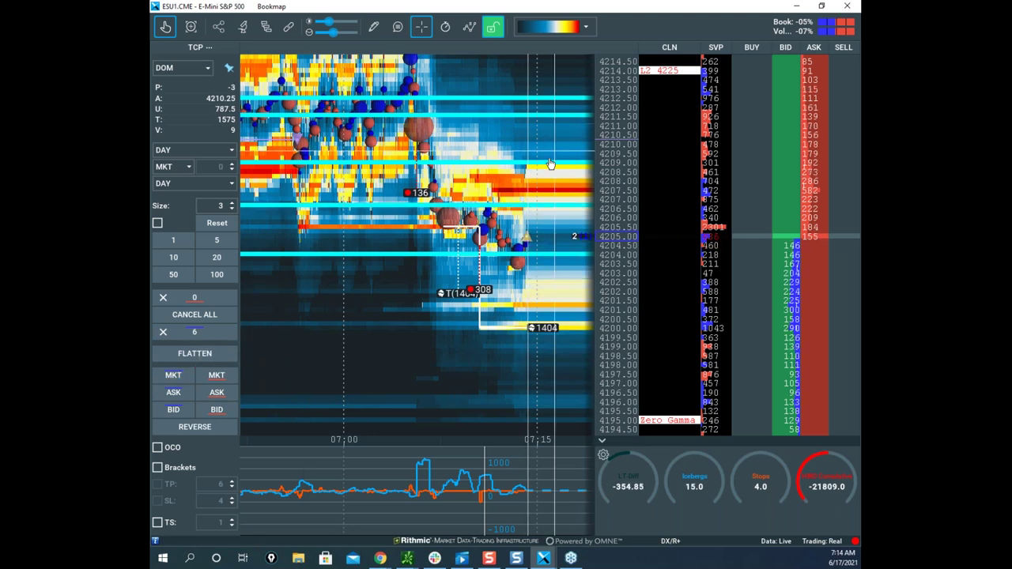
# Circle the Icebergs rise around 07:10, mark the range edges near 4206.75 and 4204.00 in black, and erase the marks.
pyautogui.moveTo(542, 211); pyautogui.dragTo(503, 198)
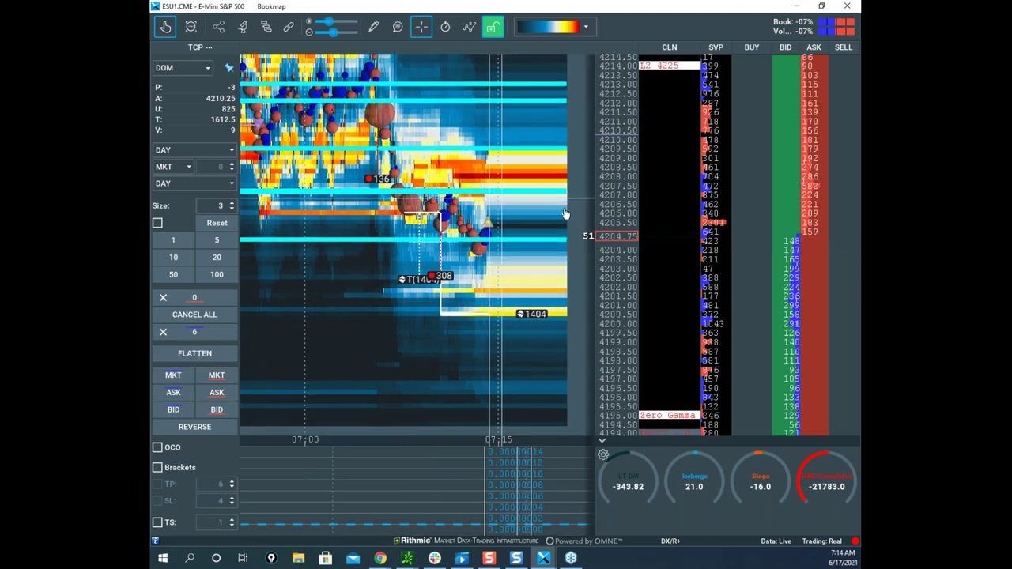
pyautogui.scroll(-3, 565, 214)
pyautogui.moveTo(557, 221); pyautogui.dragTo(512, 226)
pyautogui.scroll(-1, 599, 265)
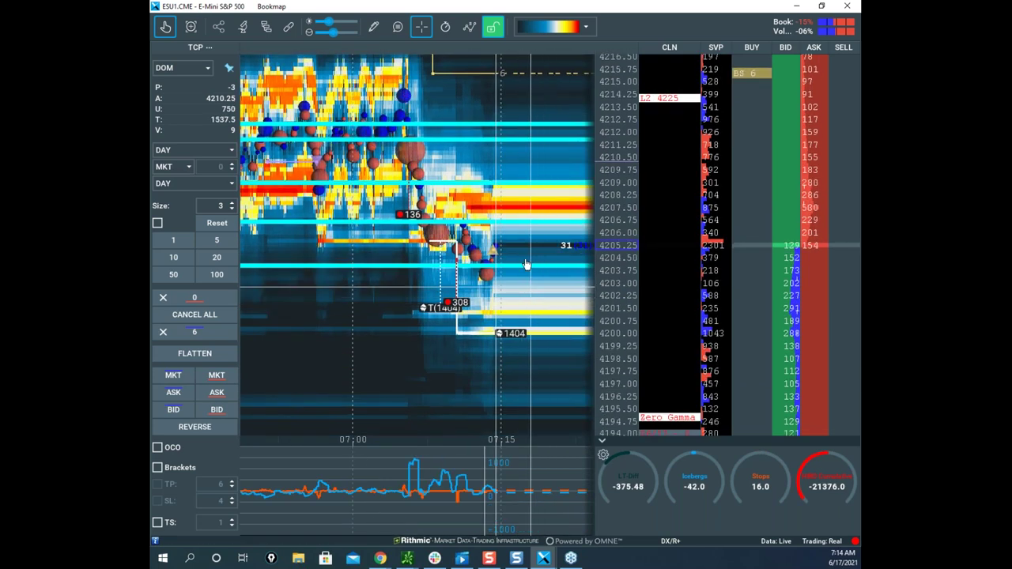
pyautogui.scroll(3, 465, 318)
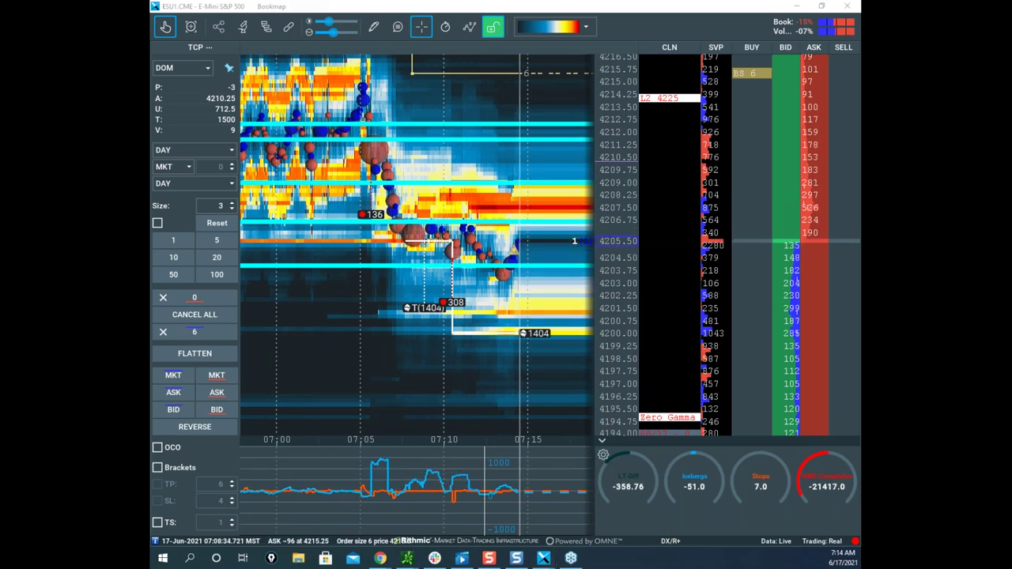
pyautogui.moveTo(473, 456)
pyautogui.mouseDown()
pyautogui.moveTo(471, 492)
pyautogui.moveTo(473, 465)
pyautogui.mouseUp()
pyautogui.moveTo(486, 225); pyautogui.dragTo(489, 219)
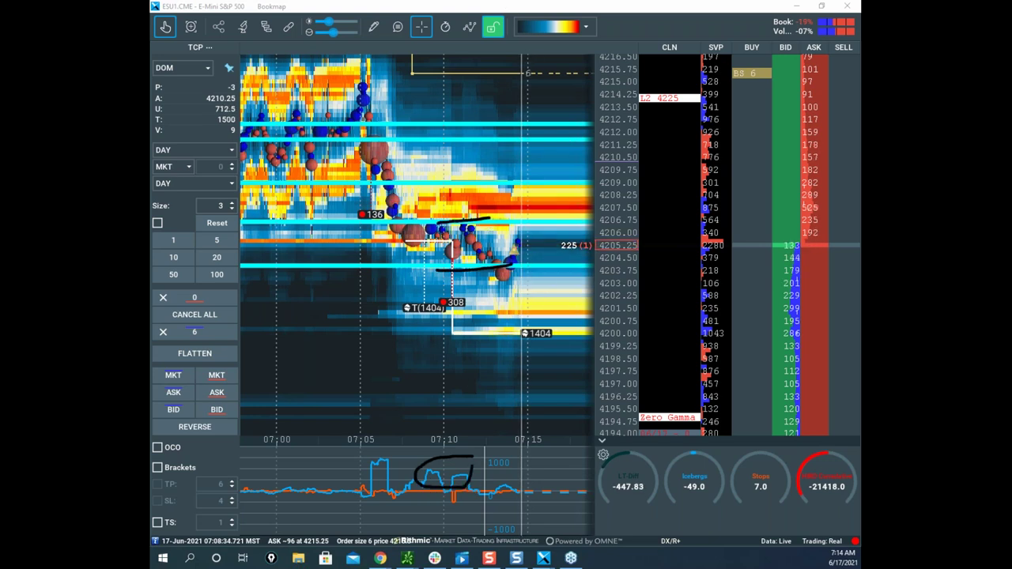
pyautogui.press('Escape')
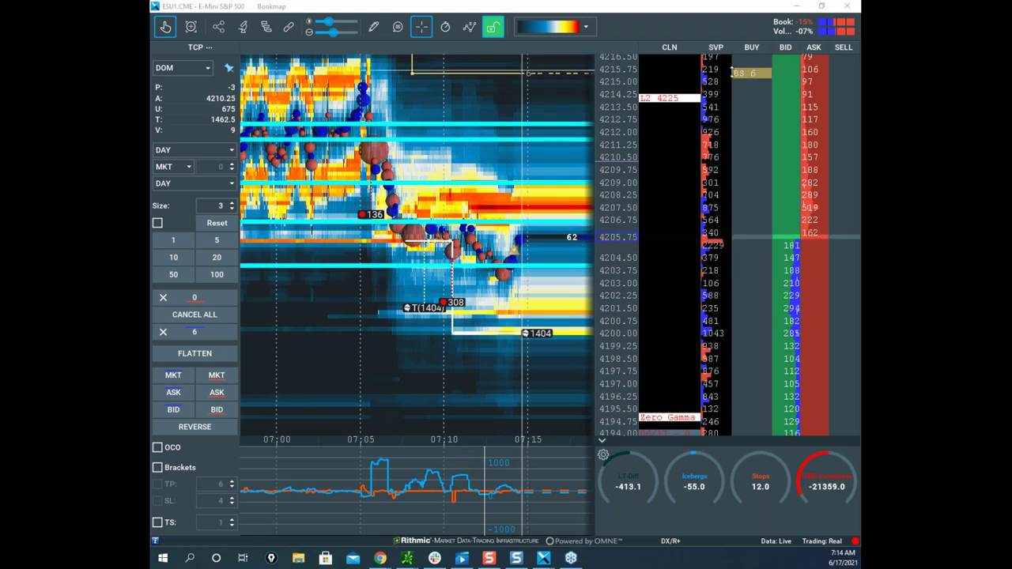
# Reduce the buy stop order's size to 3 contracts to match the remaining short position.
pyautogui.rightClick(641, 81)
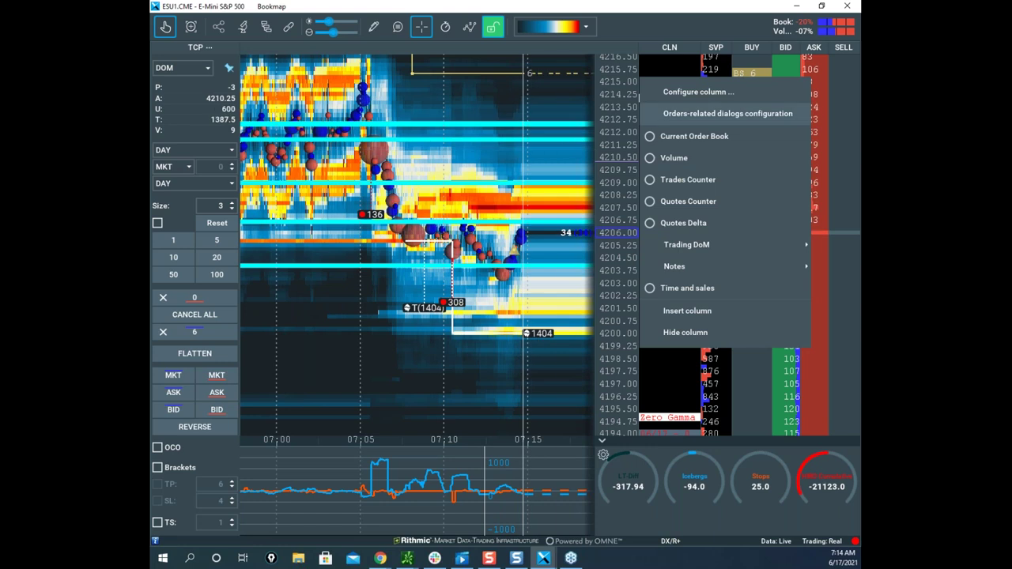
pyautogui.click(740, 42)
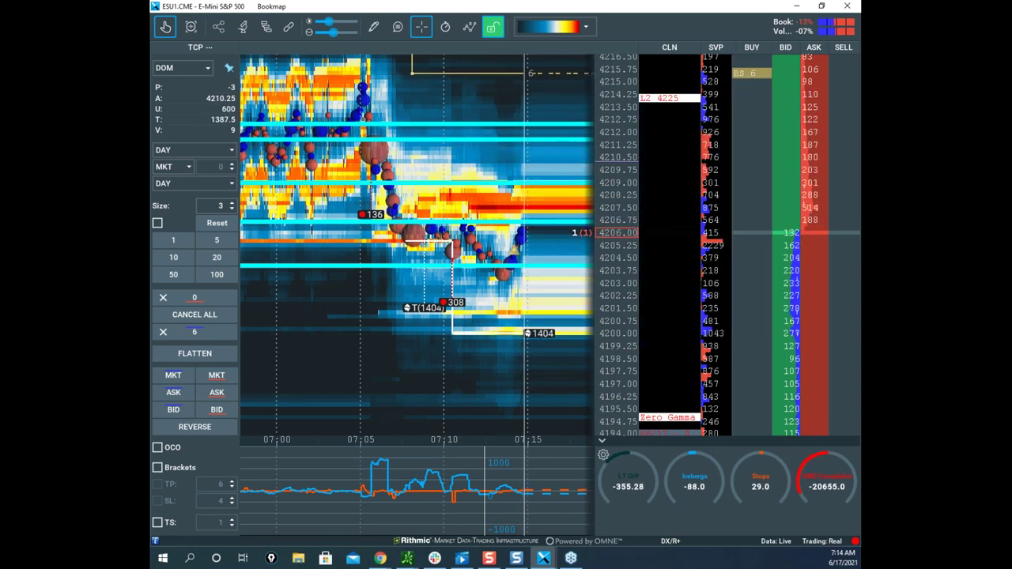
pyautogui.click(747, 73)
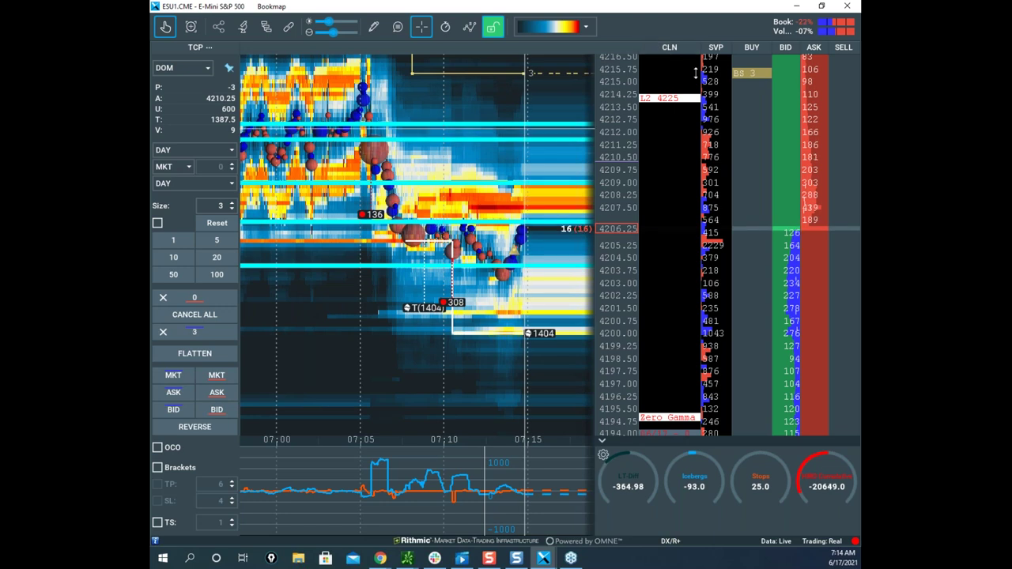
pyautogui.scroll(-2, 481, 140)
pyautogui.moveTo(515, 110); pyautogui.dragTo(491, 142)
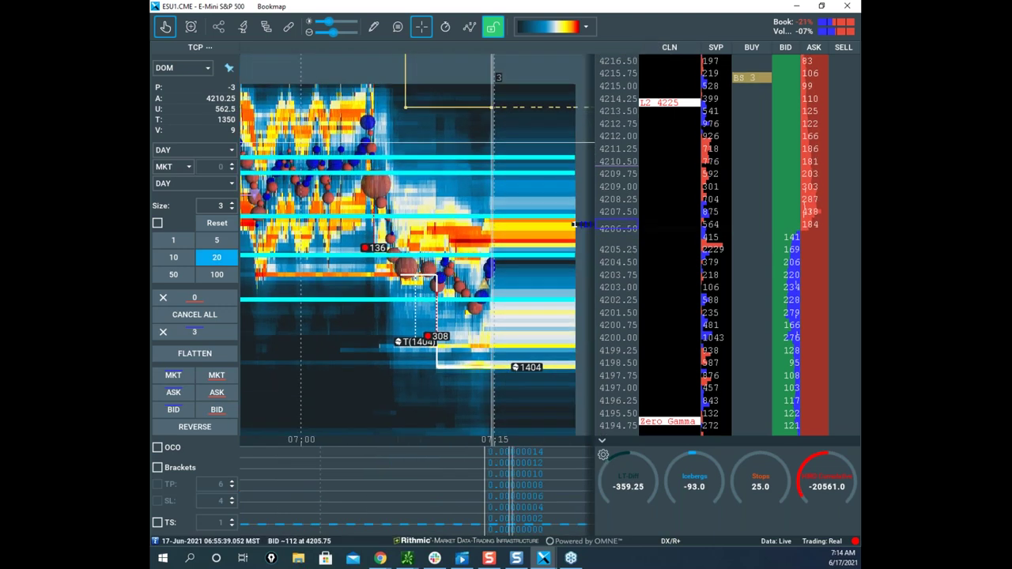
# Switch to the one-hour /ES chart in thinkorswim and start on-screen drawing.
pyautogui.moveTo(860, 126); pyautogui.dragTo(404, 134)
pyautogui.click(573, 127)
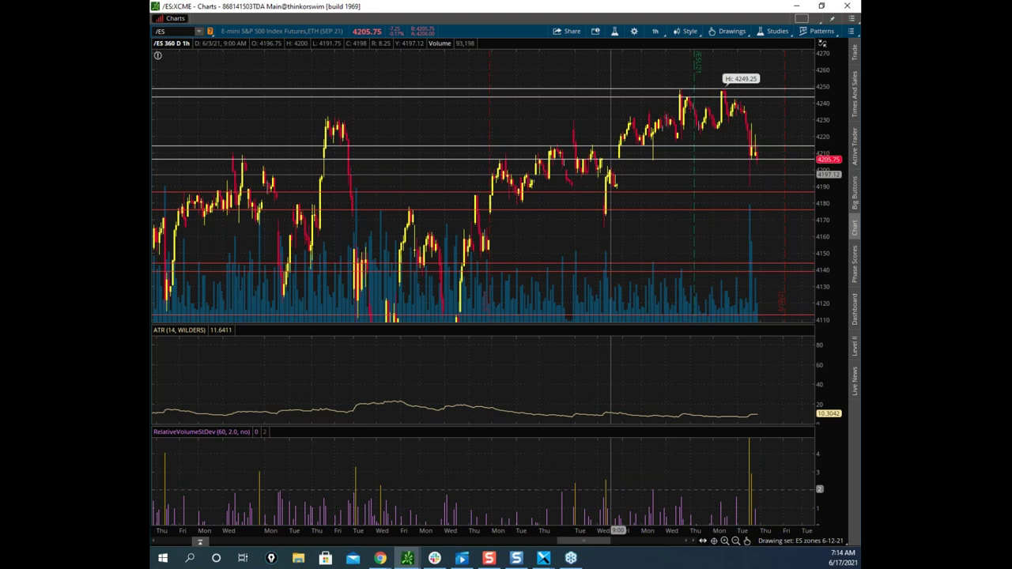
pyautogui.hotkey('ctrl', 'z')
pyautogui.press('e')
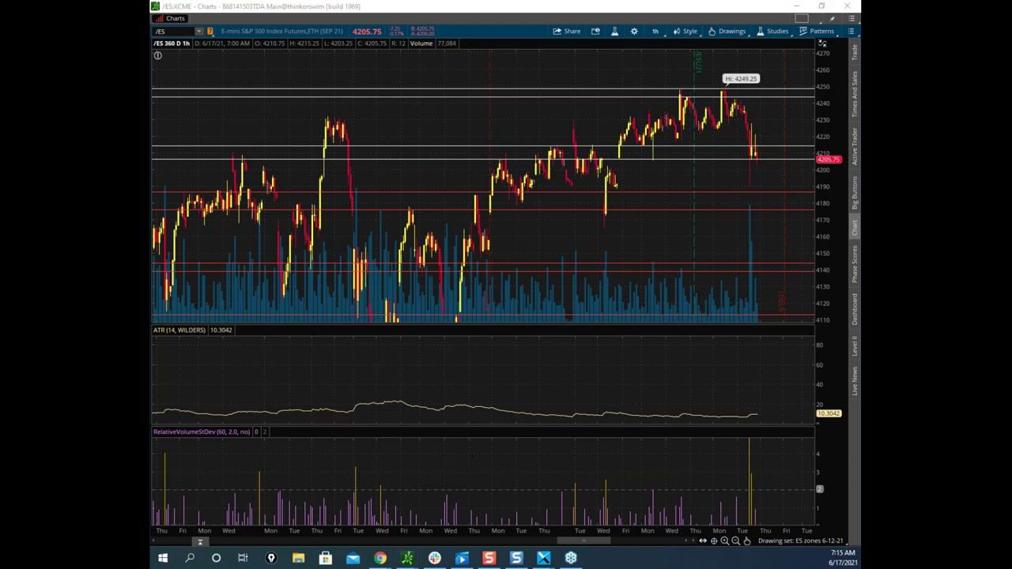
# Outline the three upper ranges, the drop to about 4195 and the lower 4180 to 4213 range in yellow, and erase the annotations.
pyautogui.moveTo(621, 115)
pyautogui.mouseDown()
pyautogui.moveTo(670, 115)
pyautogui.moveTo(673, 139)
pyautogui.moveTo(629, 143)
pyautogui.moveTo(659, 143)
pyautogui.moveTo(666, 133)
pyautogui.mouseUp()
pyautogui.moveTo(682, 93)
pyautogui.mouseDown()
pyautogui.moveTo(682, 127)
pyautogui.moveTo(632, 133)
pyautogui.moveTo(703, 134)
pyautogui.moveTo(728, 91)
pyautogui.moveTo(731, 64)
pyautogui.moveTo(712, 52)
pyautogui.mouseUp()
pyautogui.moveTo(685, 96)
pyautogui.mouseDown()
pyautogui.moveTo(734, 95)
pyautogui.moveTo(682, 127)
pyautogui.mouseUp()
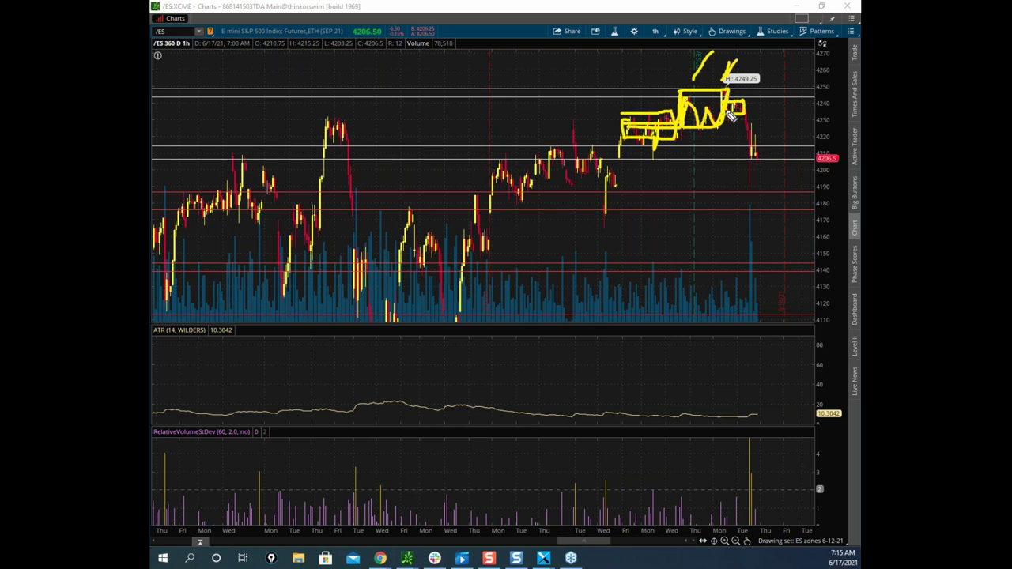
pyautogui.moveTo(751, 136); pyautogui.dragTo(753, 183)
pyautogui.moveTo(495, 155)
pyautogui.mouseDown()
pyautogui.moveTo(627, 155)
pyautogui.moveTo(514, 207)
pyautogui.moveTo(502, 182)
pyautogui.moveTo(612, 178)
pyautogui.mouseUp()
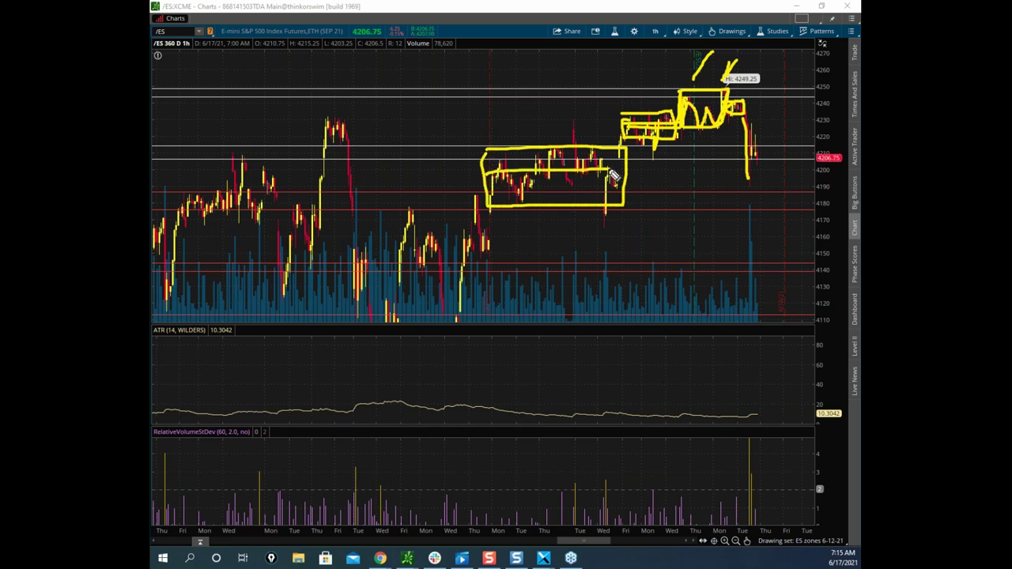
pyautogui.moveTo(512, 185)
pyautogui.mouseDown()
pyautogui.moveTo(746, 171)
pyautogui.moveTo(782, 69)
pyautogui.mouseUp()
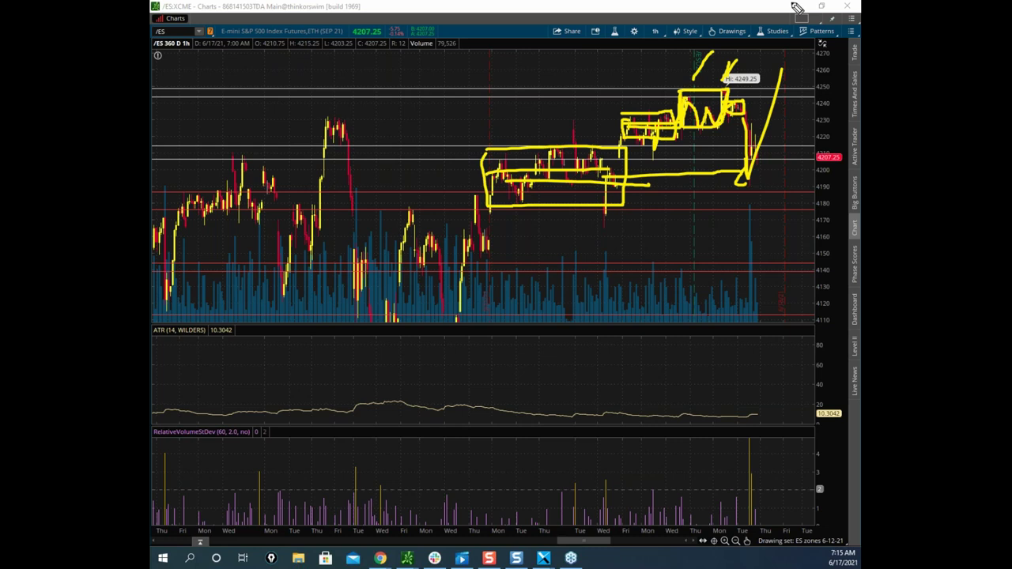
pyautogui.press('e')
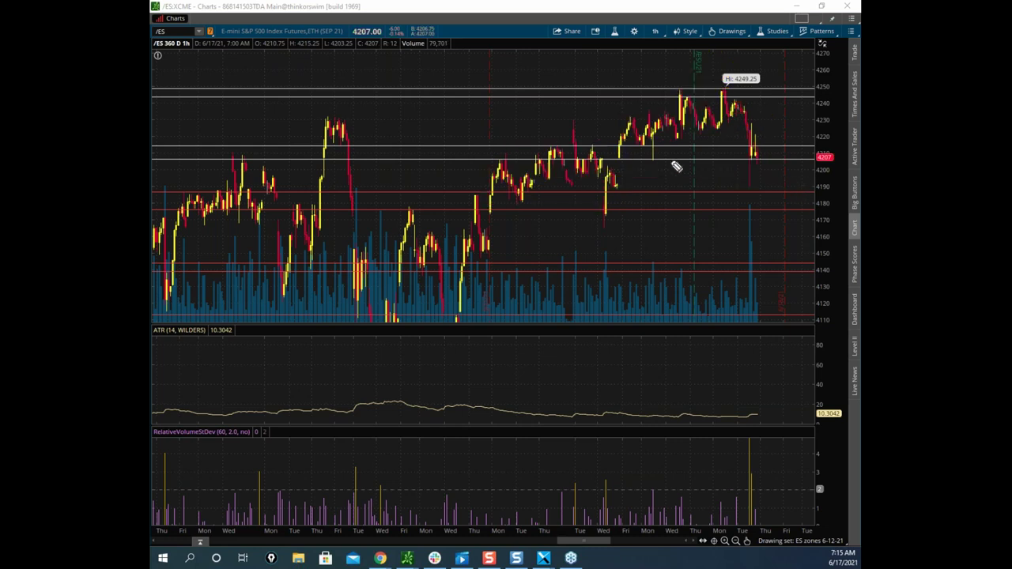
# Box the upper range from about 4216 to 4244 with a zigzag inside, and the lower 4176 to 4215 range with levels near 4195.
pyautogui.moveTo(625, 117)
pyautogui.mouseDown()
pyautogui.moveTo(708, 103)
pyautogui.moveTo(753, 142)
pyautogui.moveTo(638, 146)
pyautogui.moveTo(626, 106)
pyautogui.mouseUp()
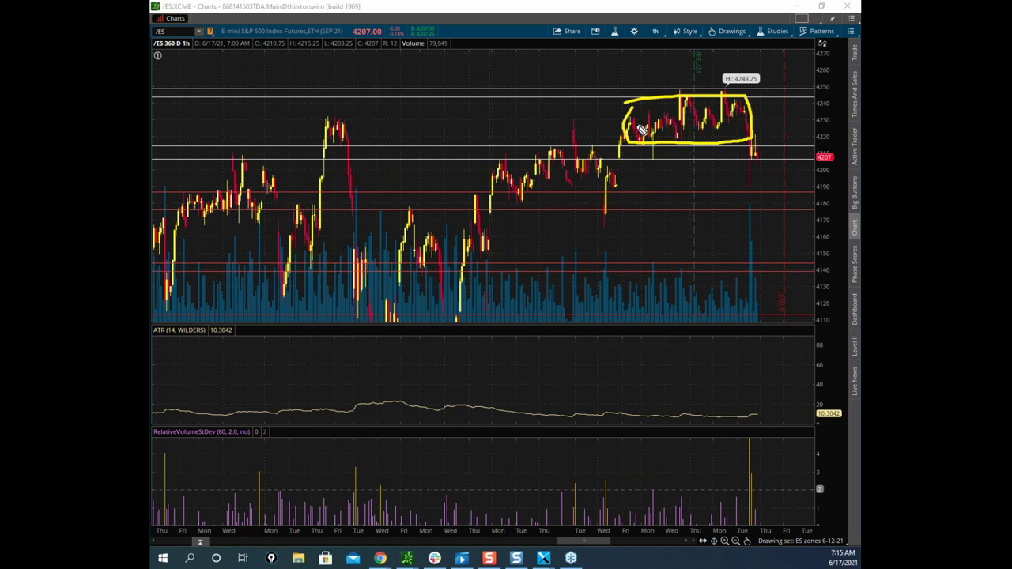
pyautogui.moveTo(656, 113); pyautogui.dragTo(753, 128)
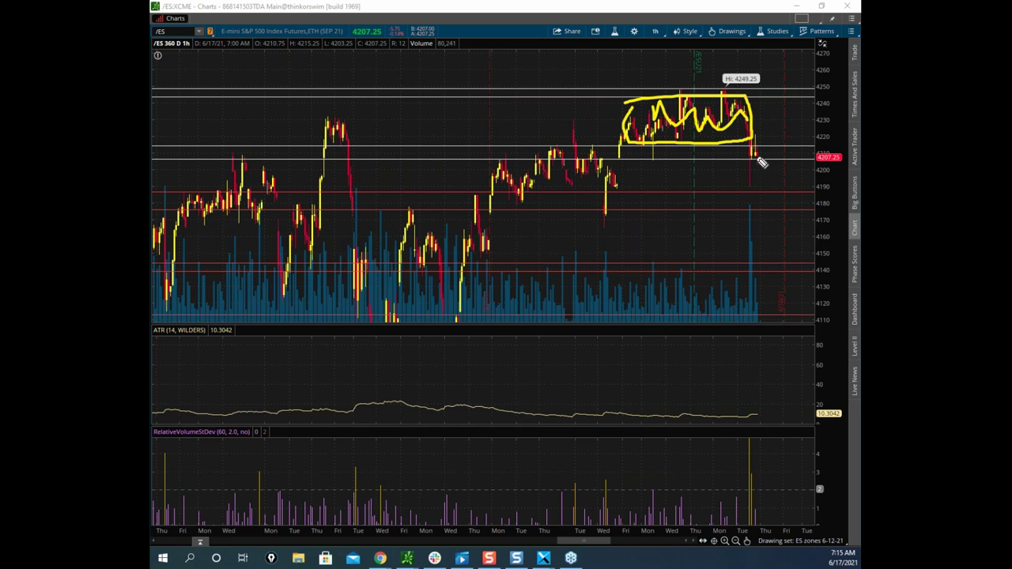
pyautogui.moveTo(498, 147)
pyautogui.mouseDown()
pyautogui.moveTo(514, 210)
pyautogui.moveTo(595, 176)
pyautogui.moveTo(620, 190)
pyautogui.moveTo(653, 178)
pyautogui.moveTo(715, 182)
pyautogui.mouseUp()
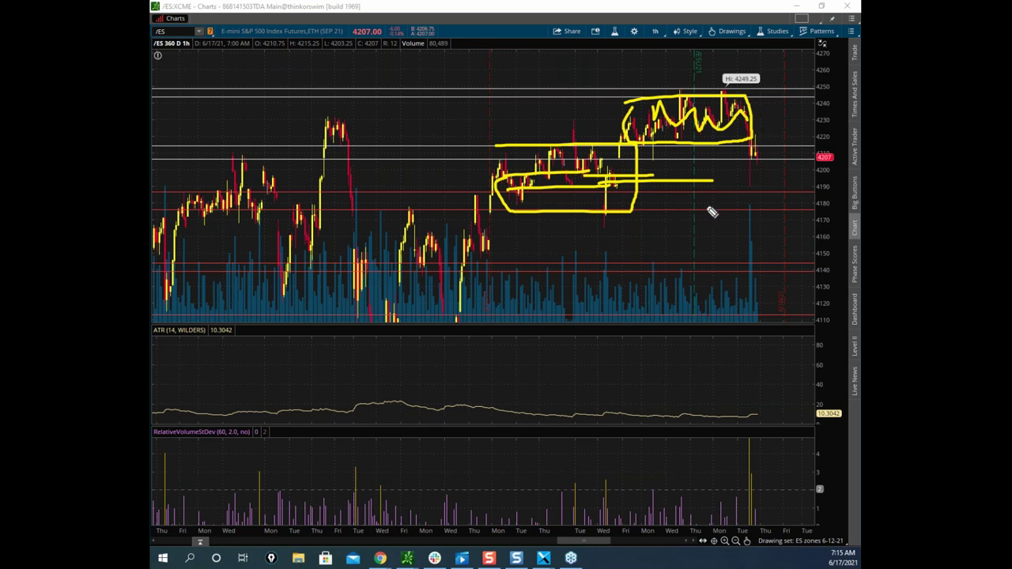
# Add strokes around the current bars and a level near 4192 on the /ES chart, and erase all annotations.
pyautogui.moveTo(755, 149)
pyautogui.mouseDown()
pyautogui.moveTo(744, 183)
pyautogui.moveTo(786, 123)
pyautogui.moveTo(753, 104)
pyautogui.moveTo(658, 148)
pyautogui.moveTo(761, 133)
pyautogui.mouseUp()
pyautogui.moveTo(660, 56)
pyautogui.mouseDown()
pyautogui.moveTo(710, 43)
pyautogui.moveTo(743, 187)
pyautogui.moveTo(729, 101)
pyautogui.moveTo(761, 124)
pyautogui.moveTo(751, 171)
pyautogui.moveTo(758, 266)
pyautogui.mouseUp()
pyautogui.moveTo(579, 174); pyautogui.dragTo(774, 183)
pyautogui.rightClick(776, 191)
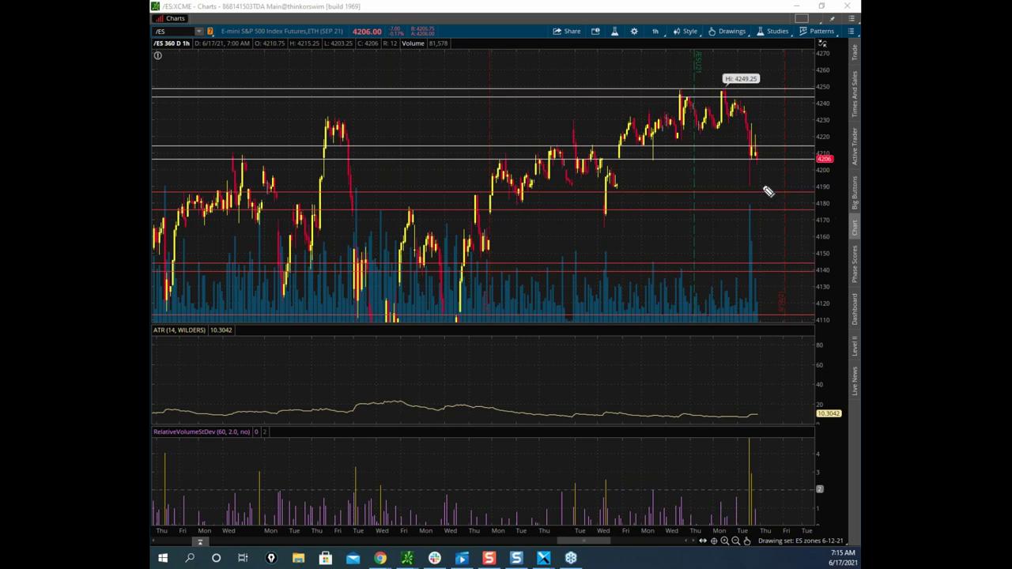
# Box the lower range from about 4173 to 4215, sketch a drop to about 4110, and erase the annotations.
pyautogui.moveTo(486, 147)
pyautogui.mouseDown()
pyautogui.moveTo(635, 210)
pyautogui.moveTo(493, 163)
pyautogui.moveTo(610, 187)
pyautogui.mouseUp()
pyautogui.moveTo(761, 158); pyautogui.dragTo(759, 182)
pyautogui.moveTo(766, 177)
pyautogui.mouseDown()
pyautogui.moveTo(783, 317)
pyautogui.moveTo(808, 299)
pyautogui.mouseUp()
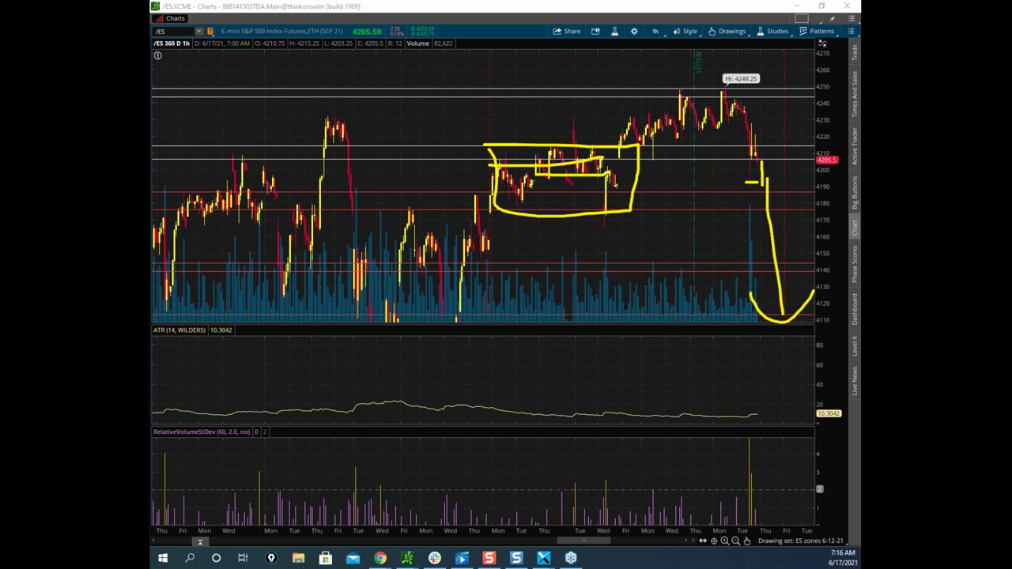
pyautogui.moveTo(768, 159); pyautogui.dragTo(771, 320)
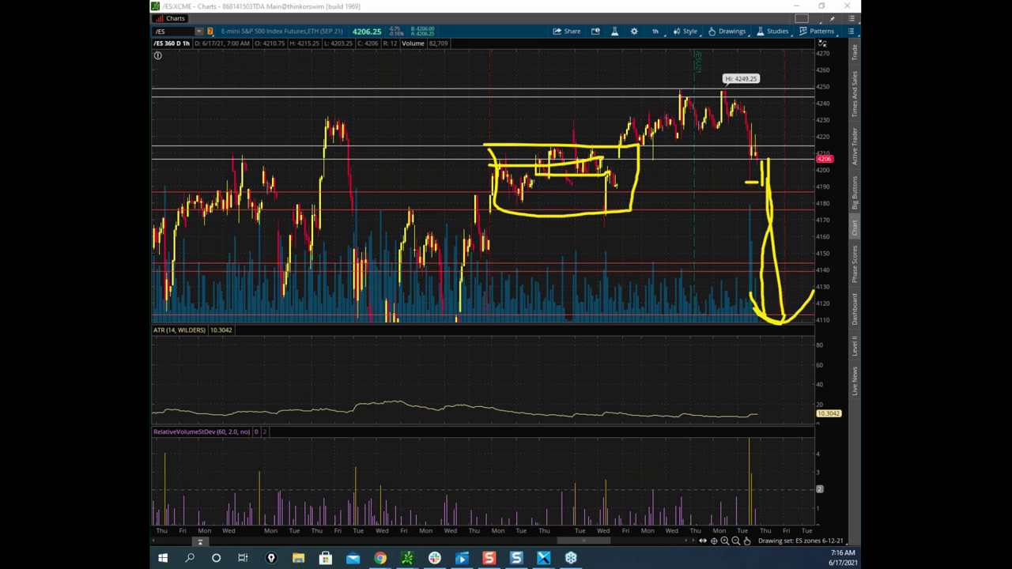
pyautogui.press('Escape')
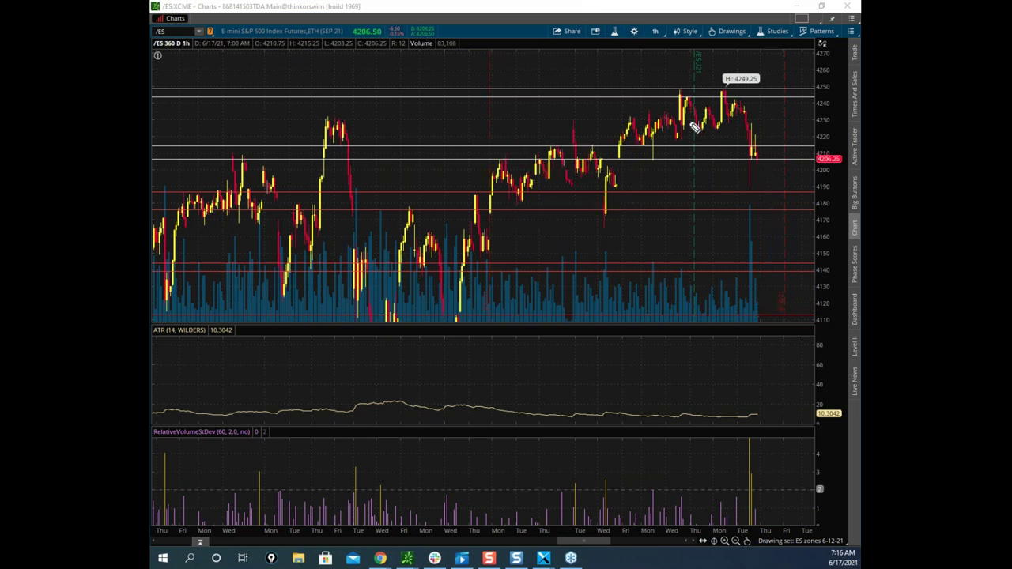
# Box the ranges at about 4219–4246 and 4187–4217, sketch a direct drop and a rebound to about 4233 before falling, and erase the annotations.
pyautogui.moveTo(715, 97)
pyautogui.mouseDown()
pyautogui.moveTo(703, 143)
pyautogui.moveTo(628, 99)
pyautogui.mouseUp()
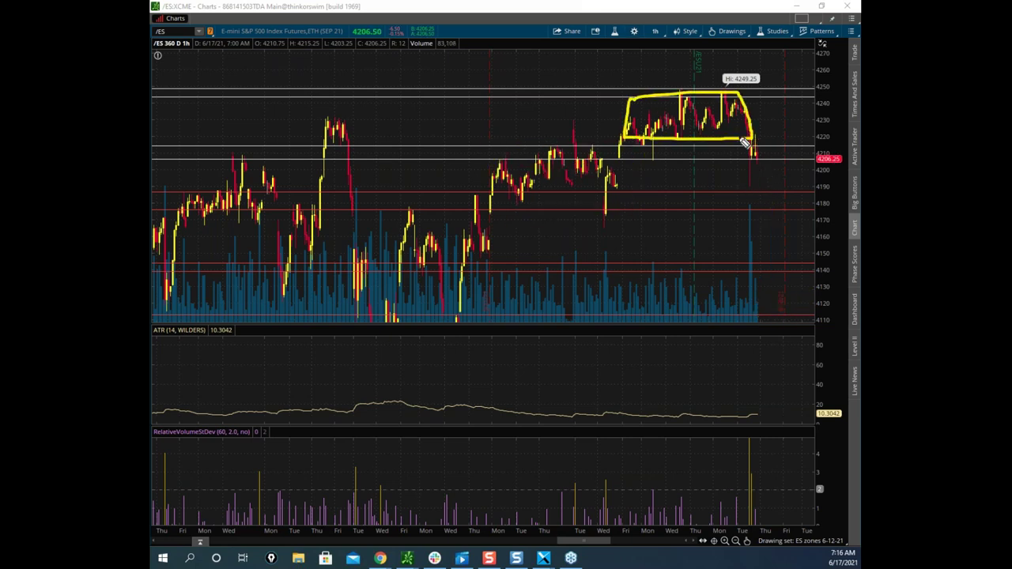
pyautogui.moveTo(522, 151)
pyautogui.mouseDown()
pyautogui.moveTo(594, 197)
pyautogui.moveTo(551, 174)
pyautogui.moveTo(635, 168)
pyautogui.mouseUp()
pyautogui.moveTo(758, 160); pyautogui.dragTo(777, 232)
pyautogui.moveTo(773, 165)
pyautogui.mouseDown()
pyautogui.moveTo(790, 145)
pyautogui.moveTo(789, 115)
pyautogui.mouseUp()
pyautogui.moveTo(669, 127); pyautogui.dragTo(751, 128)
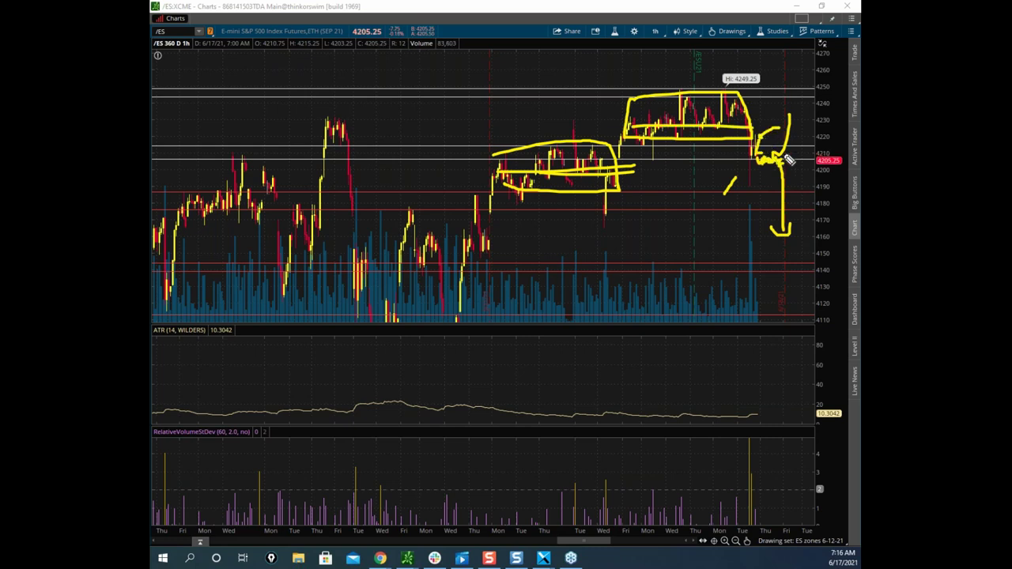
pyautogui.moveTo(641, 117)
pyautogui.mouseDown()
pyautogui.moveTo(805, 117)
pyautogui.moveTo(830, 251)
pyautogui.mouseUp()
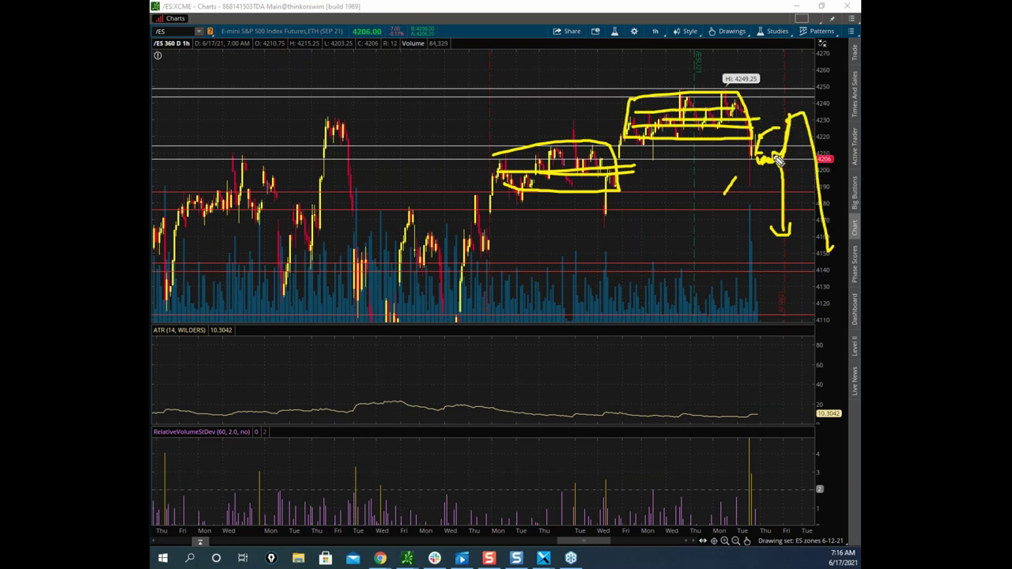
pyautogui.moveTo(793, 135)
pyautogui.mouseDown()
pyautogui.moveTo(806, 83)
pyautogui.moveTo(790, 99)
pyautogui.moveTo(814, 34)
pyautogui.moveTo(797, 139)
pyautogui.moveTo(813, 139)
pyautogui.mouseUp()
pyautogui.press('Escape')
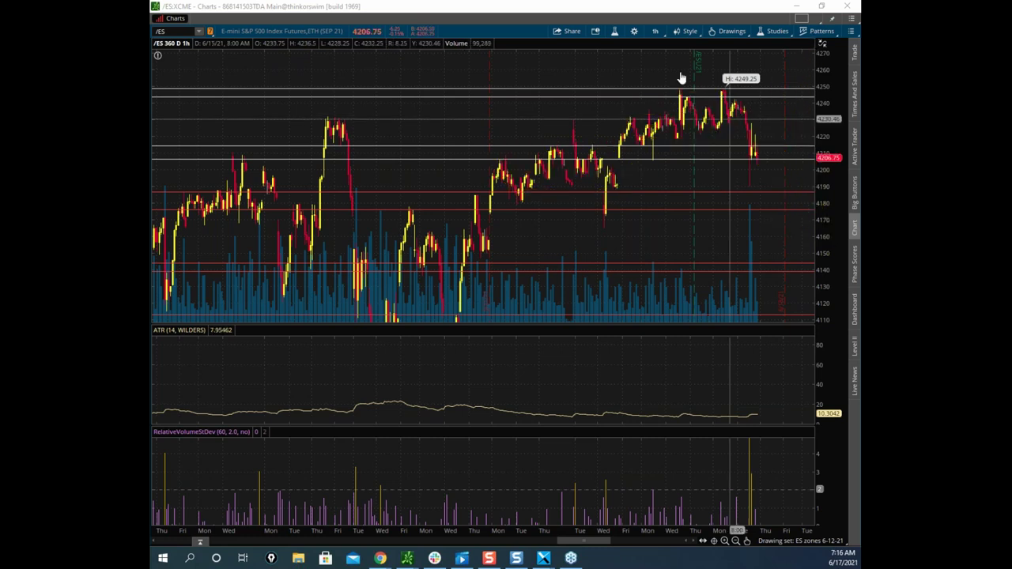
# Switch to the Bookmap ES heatmap, sketch the sell-off to about 4198 and the rebound from the 4203 area, and erase the strokes.
pyautogui.moveTo(714, 10)
pyautogui.mouseDown()
pyautogui.moveTo(803, 64)
pyautogui.moveTo(859, 158)
pyautogui.mouseUp()
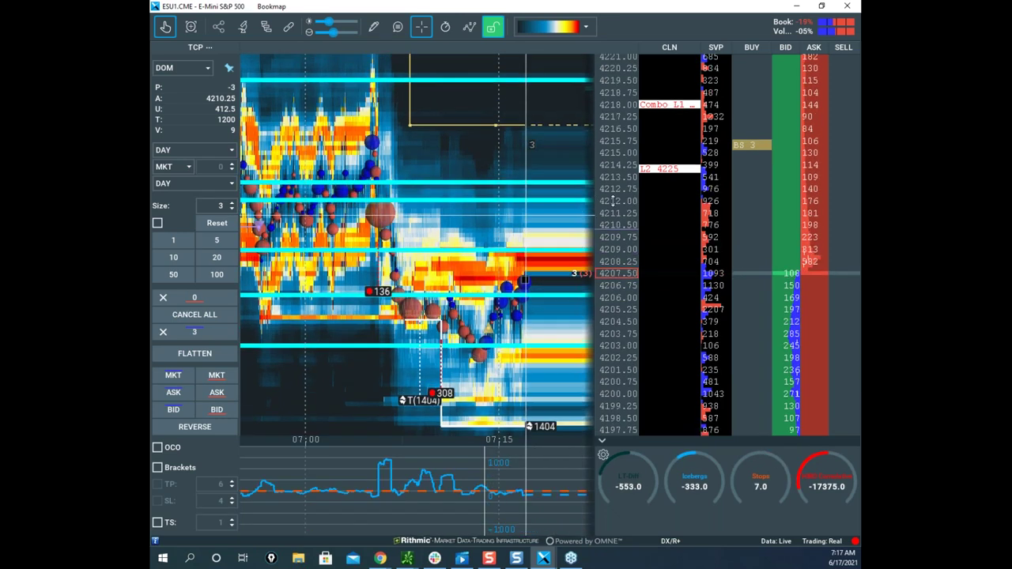
pyautogui.scroll(2, 494, 324)
pyautogui.moveTo(498, 328); pyautogui.dragTo(463, 298)
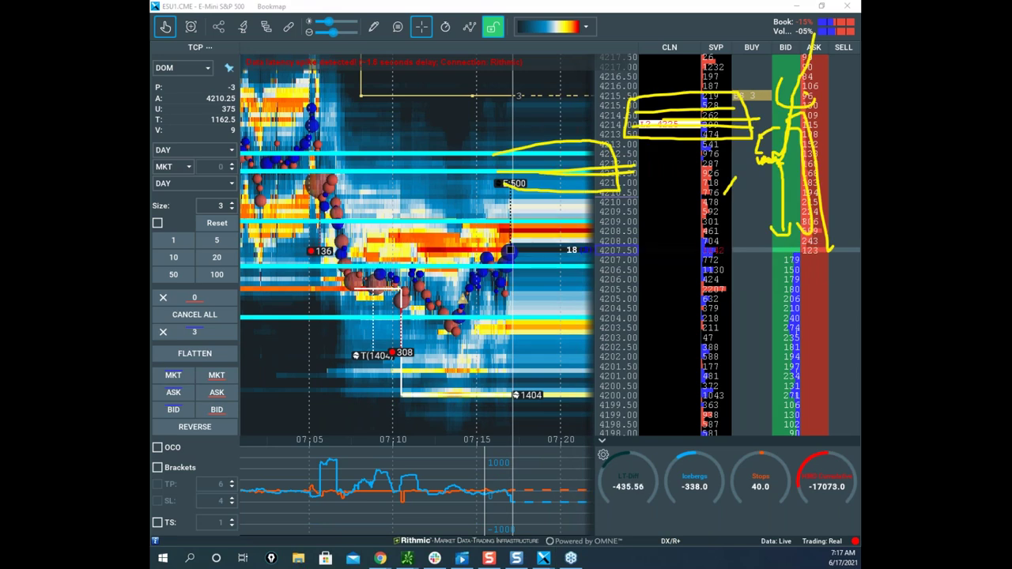
pyautogui.moveTo(362, 197); pyautogui.dragTo(480, 421)
pyautogui.moveTo(449, 318)
pyautogui.mouseDown()
pyautogui.moveTo(459, 337)
pyautogui.moveTo(529, 213)
pyautogui.mouseUp()
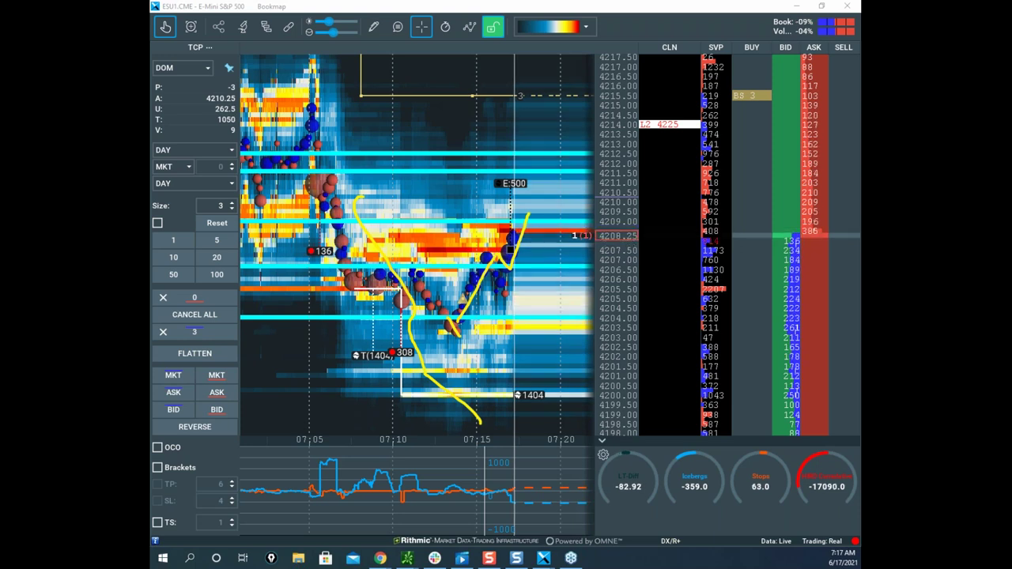
pyautogui.press('Escape')
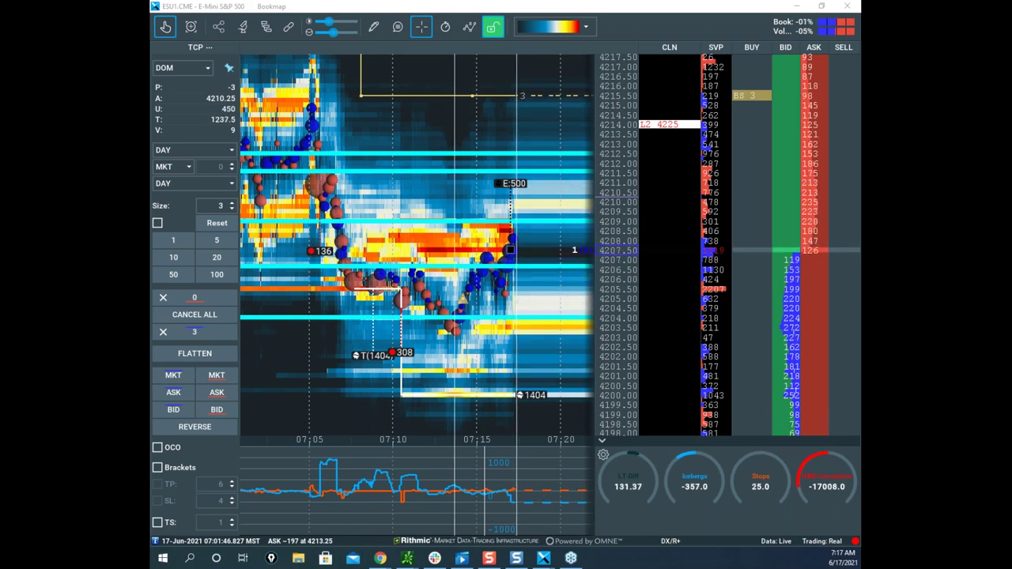
# Switch to the one-hour /NQ chart in thinkorswim and shift it to leave more empty space after the latest bar.
pyautogui.click(407, 558)
pyautogui.moveTo(151, 410); pyautogui.dragTo(435, 138)
pyautogui.click(576, 137)
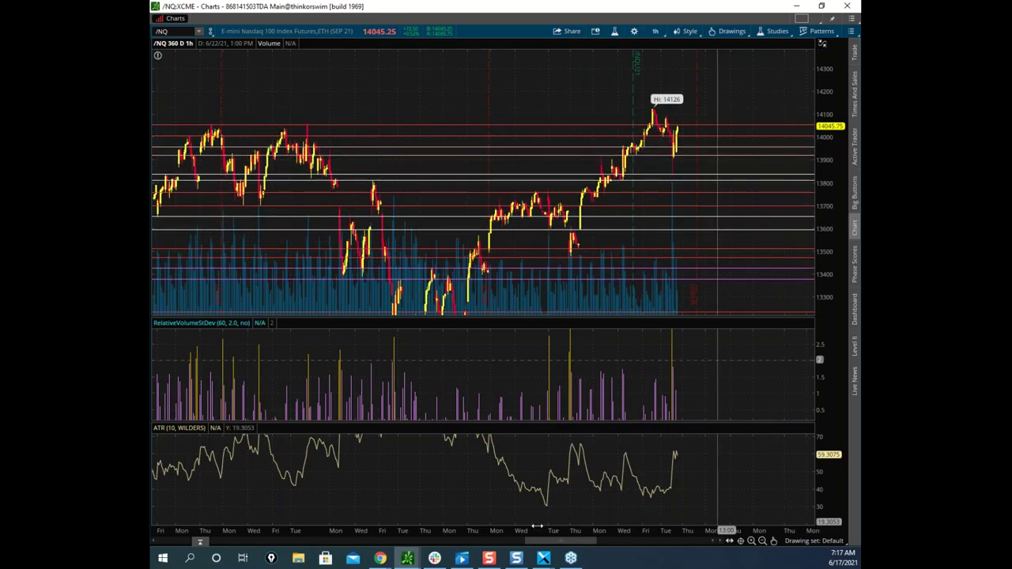
pyautogui.moveTo(484, 524); pyautogui.dragTo(440, 524)
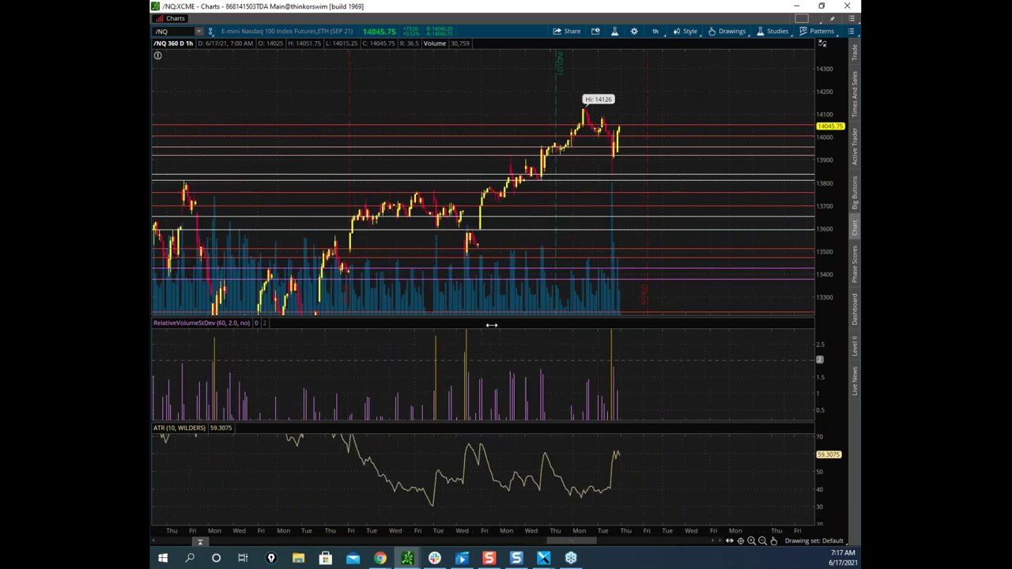
pyautogui.moveTo(492, 325); pyautogui.dragTo(484, 325)
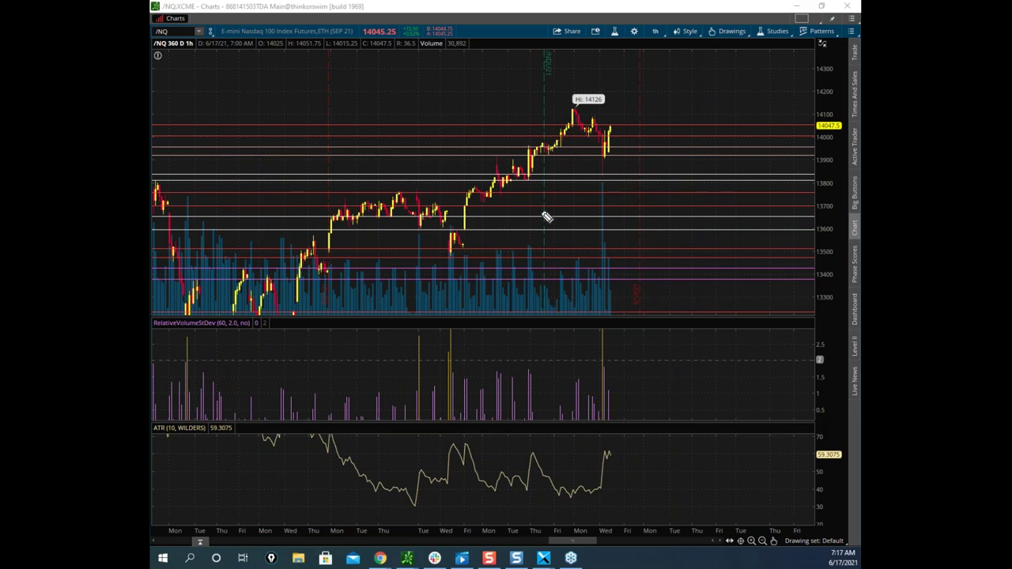
# Outline the /NQ base near 13570–13735, the stepped consolidations above it and the rally to the high, and erase the annotations.
pyautogui.moveTo(339, 203)
pyautogui.mouseDown()
pyautogui.moveTo(450, 199)
pyautogui.moveTo(324, 220)
pyautogui.moveTo(337, 210)
pyautogui.mouseUp()
pyautogui.moveTo(461, 221); pyautogui.dragTo(472, 198)
pyautogui.moveTo(456, 245)
pyautogui.mouseDown()
pyautogui.moveTo(467, 242)
pyautogui.moveTo(474, 194)
pyautogui.mouseUp()
pyautogui.moveTo(448, 245)
pyautogui.mouseDown()
pyautogui.moveTo(474, 192)
pyautogui.moveTo(521, 193)
pyautogui.moveTo(519, 167)
pyautogui.moveTo(531, 152)
pyautogui.moveTo(558, 156)
pyautogui.moveTo(572, 112)
pyautogui.mouseUp()
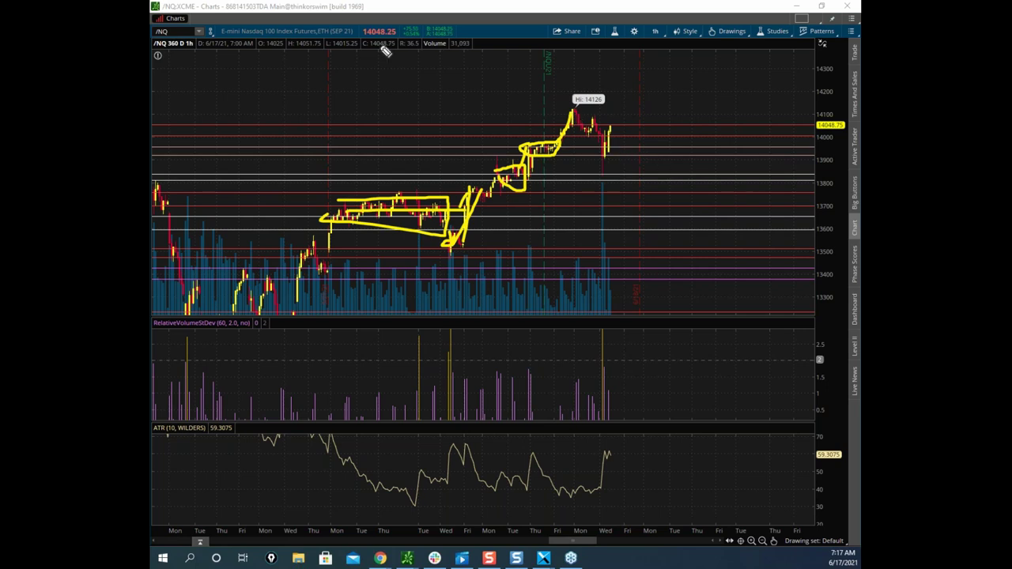
pyautogui.click(418, 26)
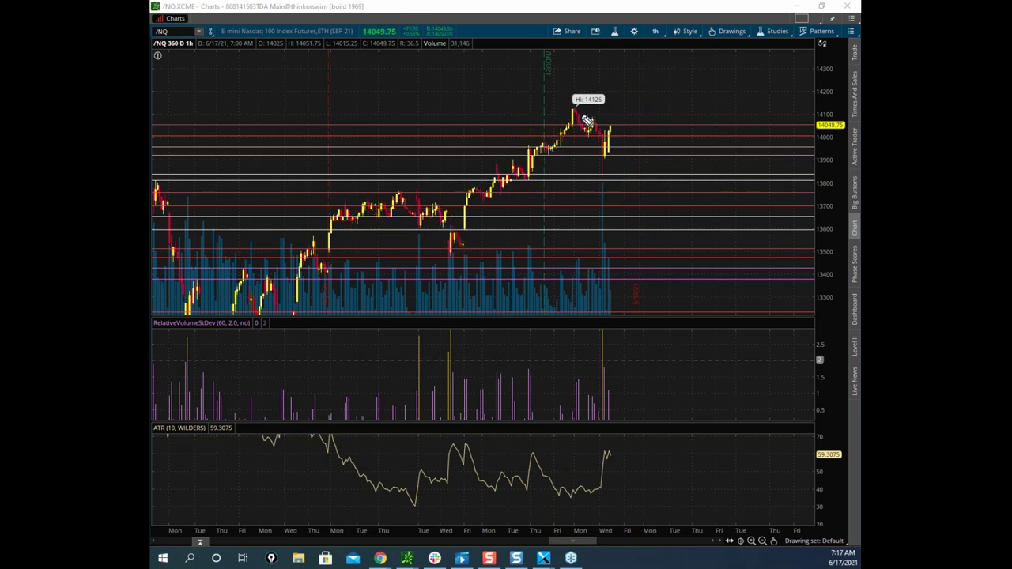
# Box the three upper /NQ ranges between about 13795 and 14135, and extend a level near 13845 to the latest low.
pyautogui.moveTo(535, 146)
pyautogui.mouseDown()
pyautogui.moveTo(559, 157)
pyautogui.moveTo(525, 147)
pyautogui.mouseUp()
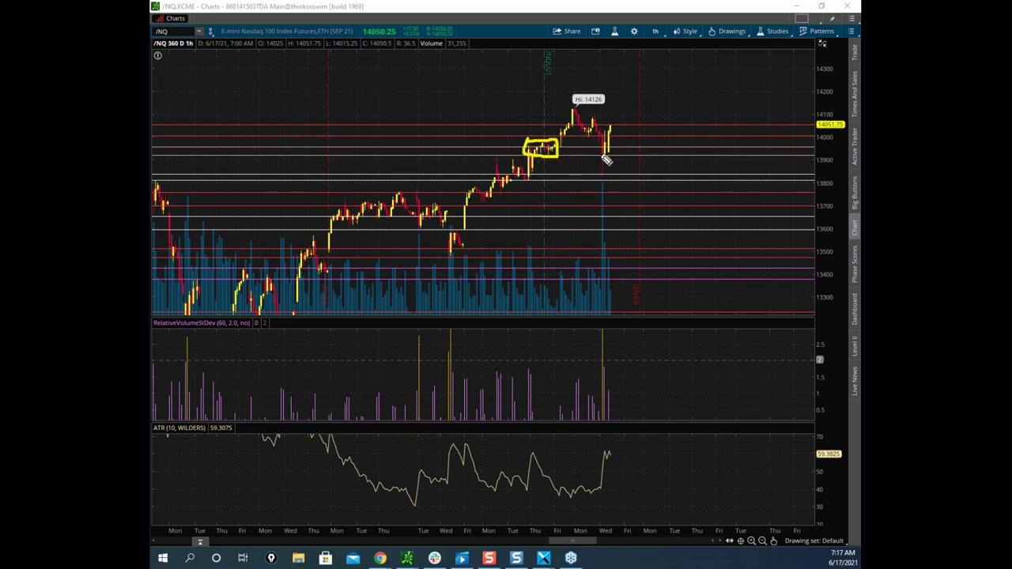
pyautogui.moveTo(569, 120)
pyautogui.mouseDown()
pyautogui.moveTo(606, 117)
pyautogui.moveTo(563, 141)
pyautogui.moveTo(601, 136)
pyautogui.moveTo(599, 116)
pyautogui.mouseUp()
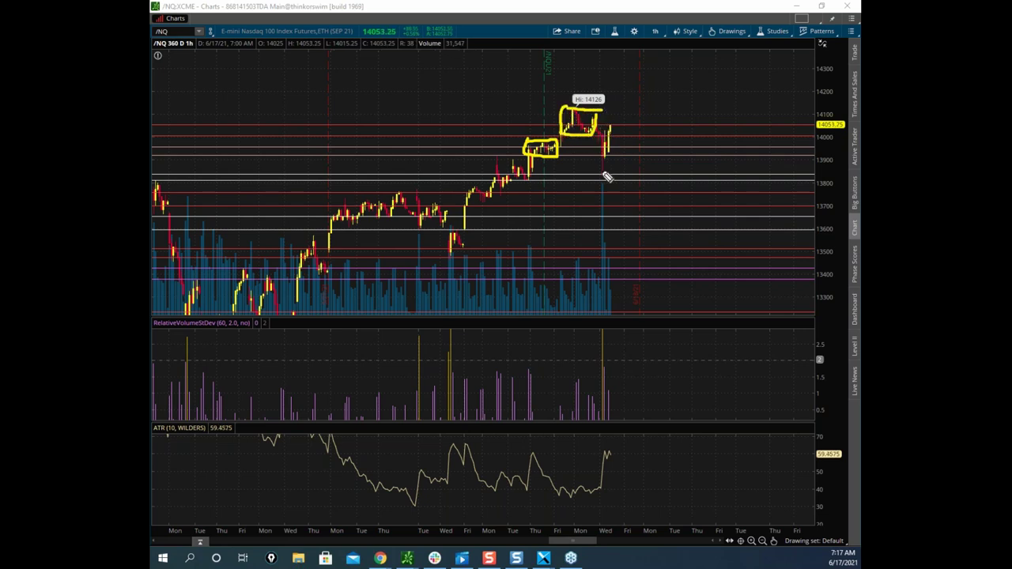
pyautogui.moveTo(495, 165)
pyautogui.mouseDown()
pyautogui.moveTo(520, 158)
pyautogui.moveTo(531, 175)
pyautogui.moveTo(529, 186)
pyautogui.moveTo(500, 182)
pyautogui.moveTo(495, 168)
pyautogui.moveTo(538, 171)
pyautogui.moveTo(498, 185)
pyautogui.moveTo(604, 179)
pyautogui.mouseUp()
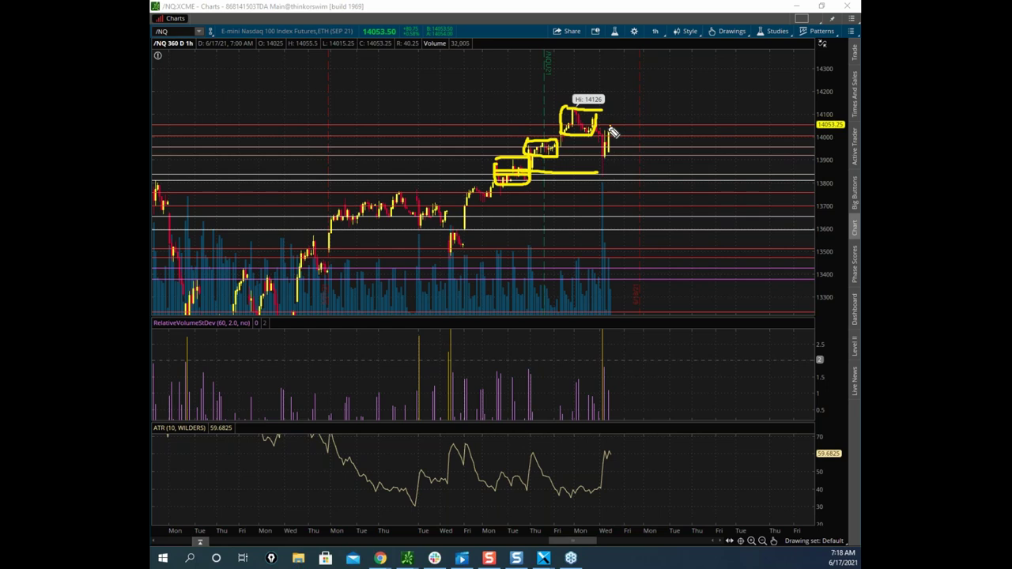
# Sketch a drop from about 14055 to 13735, box the 13545–13770 range with a level near 13665, and erase the annotations.
pyautogui.moveTo(555, 119); pyautogui.dragTo(628, 142)
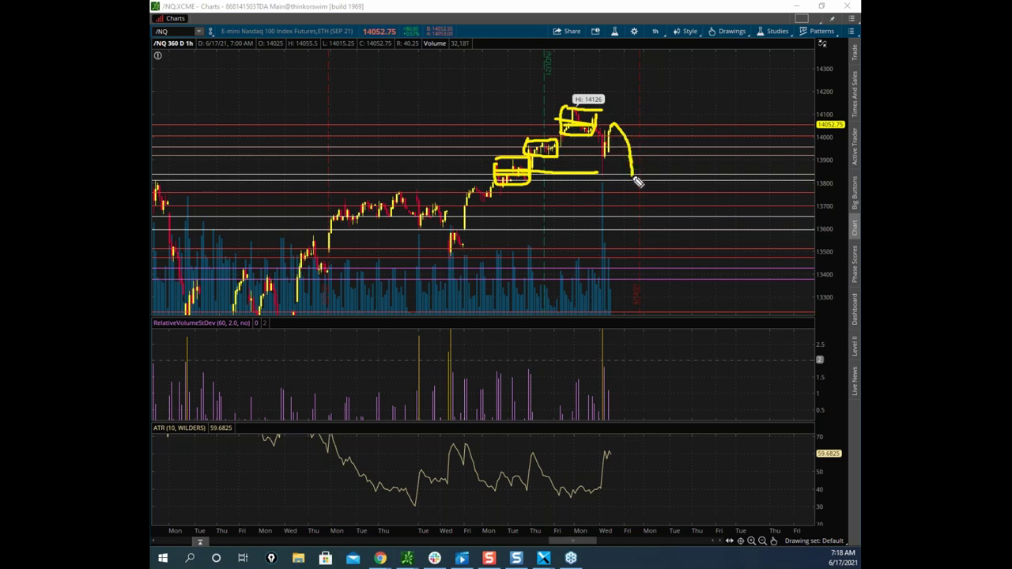
pyautogui.moveTo(633, 175); pyautogui.dragTo(634, 192)
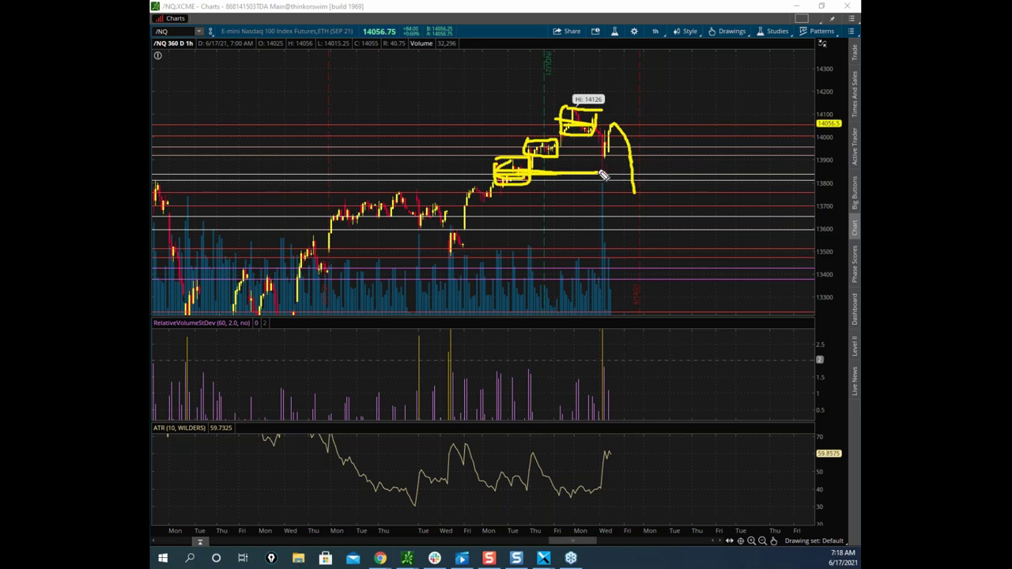
pyautogui.moveTo(356, 204)
pyautogui.mouseDown()
pyautogui.moveTo(449, 221)
pyautogui.moveTo(342, 207)
pyautogui.moveTo(397, 225)
pyautogui.moveTo(810, 218)
pyautogui.mouseUp()
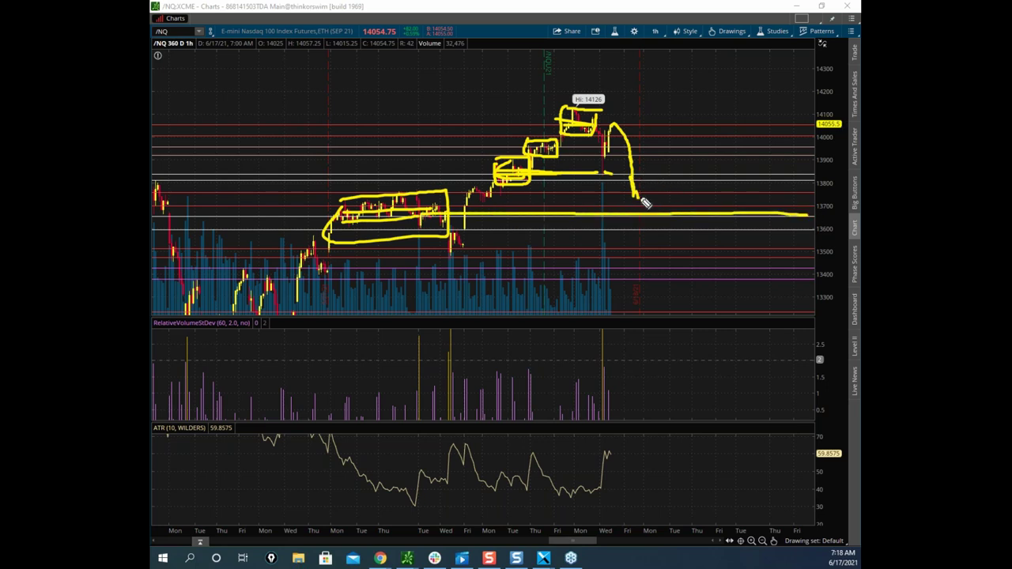
pyautogui.moveTo(613, 130); pyautogui.dragTo(623, 57)
pyautogui.click(573, 11)
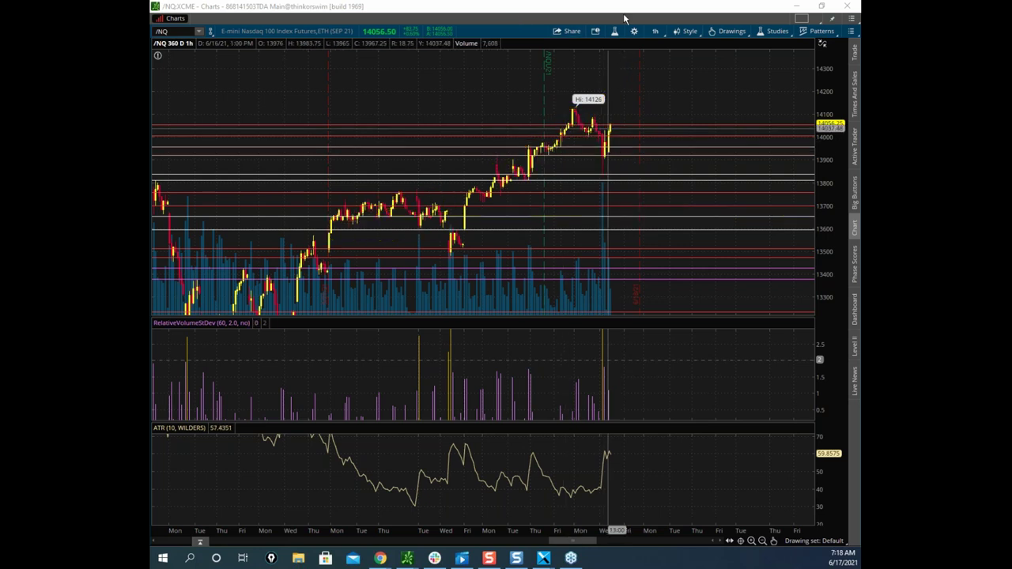
# Switch to the one-hour /RTY chart in thinkorswim and start on-screen drawing.
pyautogui.click(408, 559)
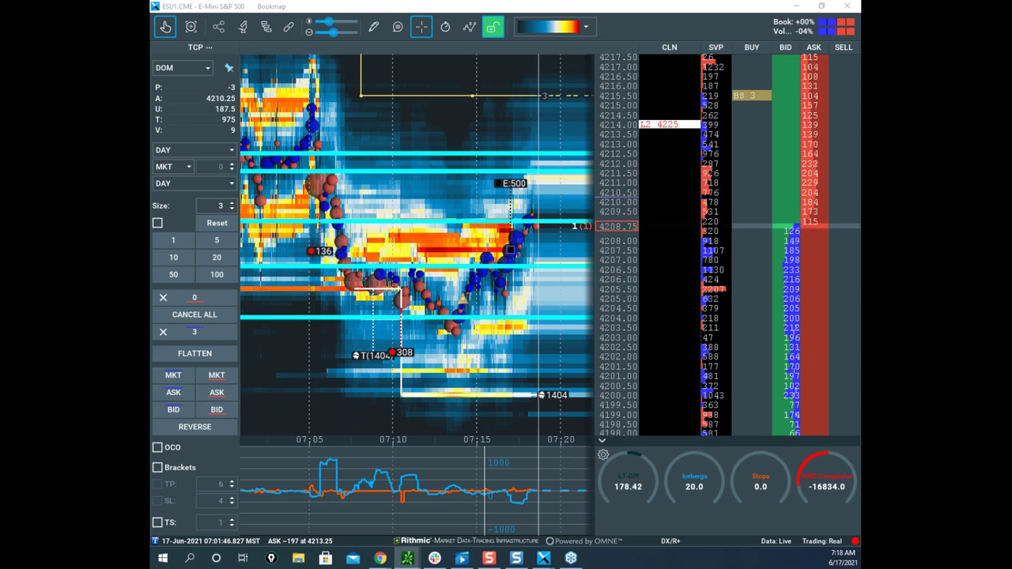
pyautogui.moveTo(150, 279); pyautogui.dragTo(635, 109)
pyautogui.click(710, 109)
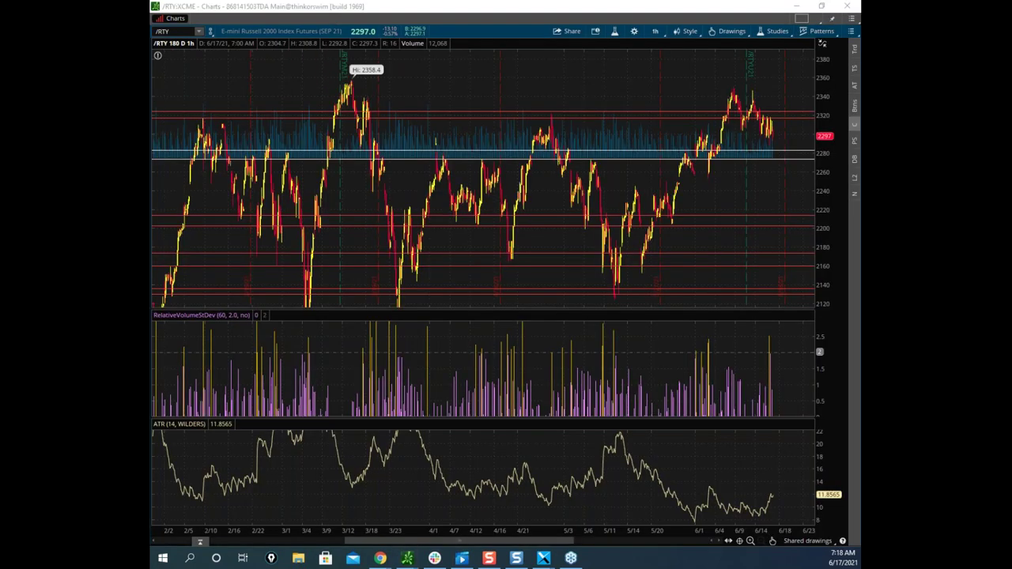
pyautogui.press('Escape')
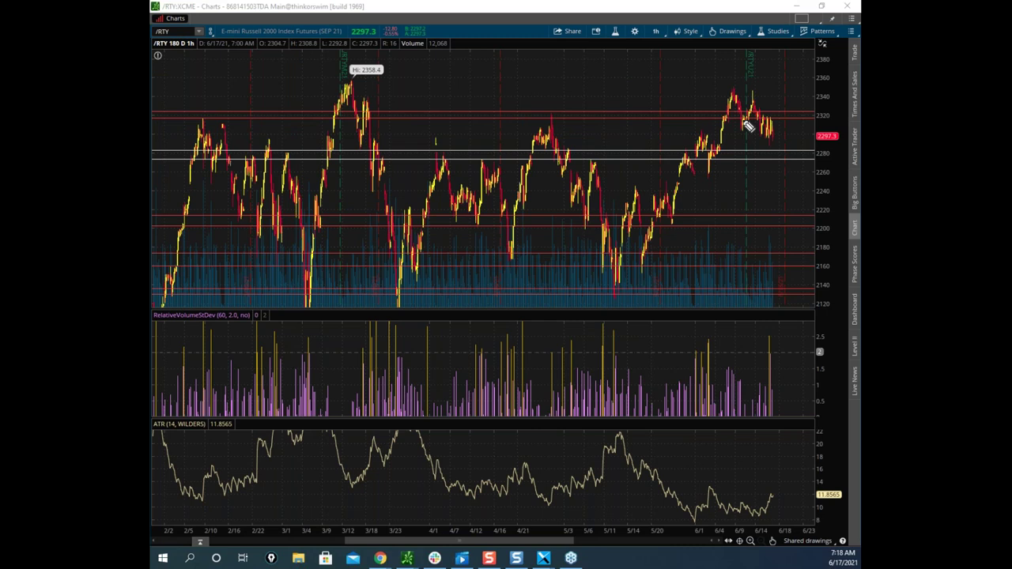
# Box the /RTY top range at about 2305–2345, circle the 2275–2300 consolidation, and sketch a drop to about 2220.
pyautogui.moveTo(726, 94)
pyautogui.mouseDown()
pyautogui.moveTo(751, 93)
pyautogui.moveTo(755, 112)
pyautogui.moveTo(740, 131)
pyautogui.moveTo(723, 120)
pyautogui.moveTo(723, 105)
pyautogui.moveTo(731, 129)
pyautogui.moveTo(740, 97)
pyautogui.moveTo(749, 126)
pyautogui.mouseUp()
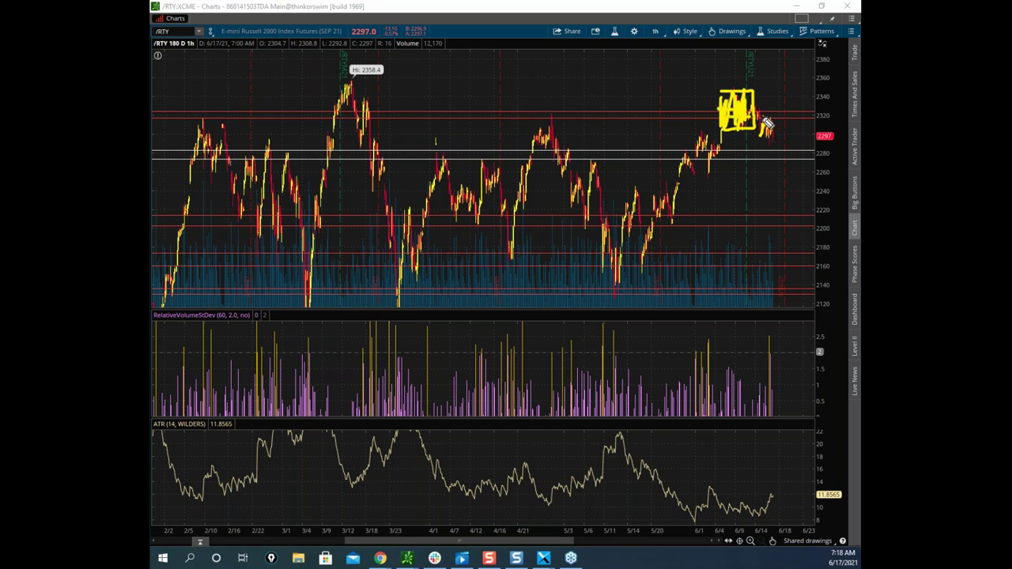
pyautogui.moveTo(766, 133)
pyautogui.mouseDown()
pyautogui.moveTo(764, 115)
pyautogui.moveTo(786, 210)
pyautogui.mouseUp()
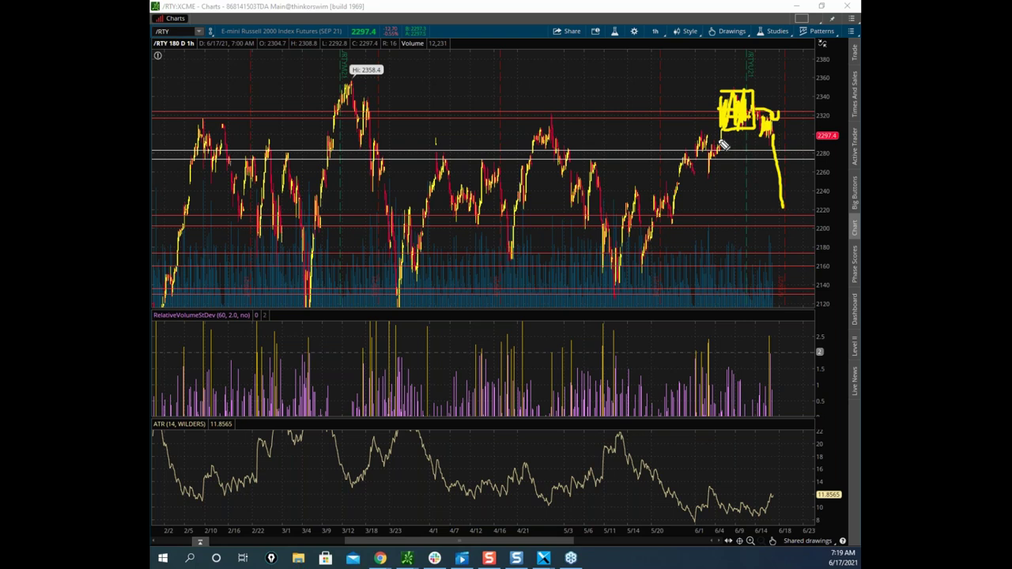
pyautogui.moveTo(705, 139)
pyautogui.mouseDown()
pyautogui.moveTo(733, 149)
pyautogui.moveTo(711, 152)
pyautogui.moveTo(756, 154)
pyautogui.moveTo(762, 98)
pyautogui.moveTo(786, 215)
pyautogui.mouseUp()
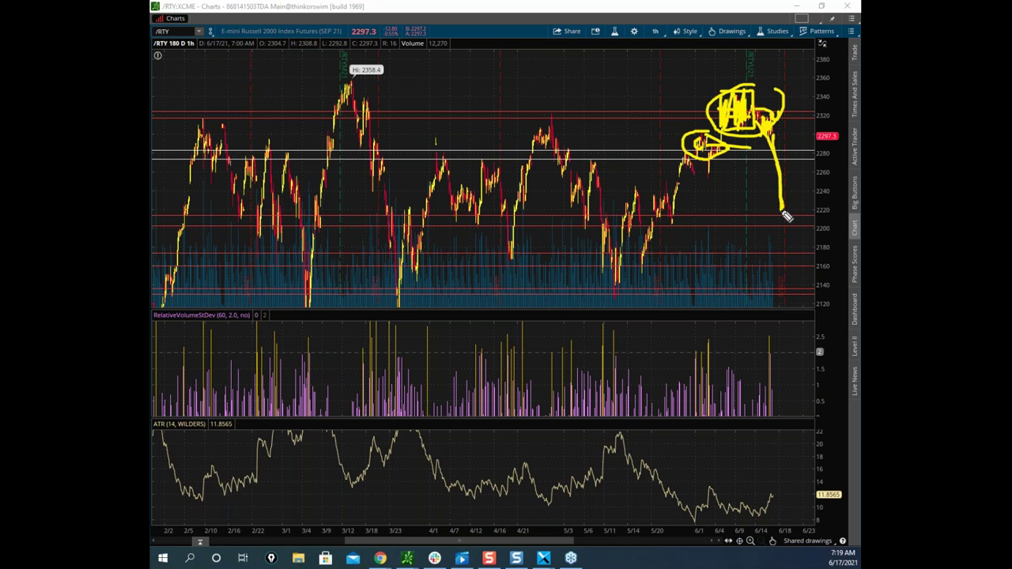
# Circle the range near 2205–2238, outline the large range from about 2120 to 2355 with drops towards its low, and erase the annotations.
pyautogui.moveTo(769, 142); pyautogui.dragTo(777, 231)
pyautogui.moveTo(677, 192)
pyautogui.mouseDown()
pyautogui.moveTo(700, 220)
pyautogui.moveTo(680, 212)
pyautogui.moveTo(669, 223)
pyautogui.mouseUp()
pyautogui.moveTo(780, 144); pyautogui.dragTo(779, 293)
pyautogui.moveTo(321, 83)
pyautogui.mouseDown()
pyautogui.moveTo(771, 85)
pyautogui.moveTo(788, 312)
pyautogui.moveTo(351, 313)
pyautogui.moveTo(294, 169)
pyautogui.mouseUp()
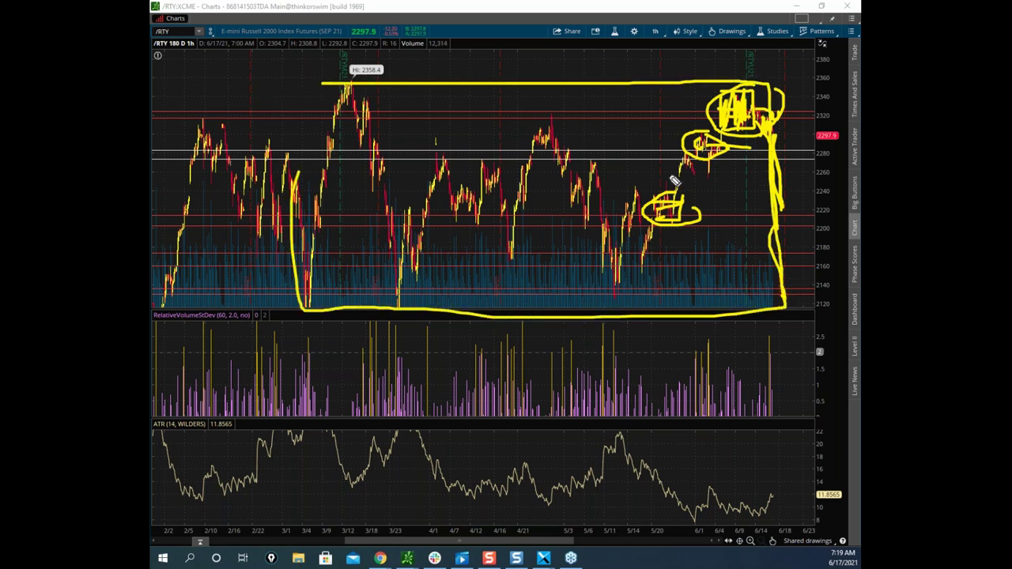
pyautogui.moveTo(749, 148)
pyautogui.mouseDown()
pyautogui.moveTo(757, 291)
pyautogui.moveTo(738, 275)
pyautogui.mouseUp()
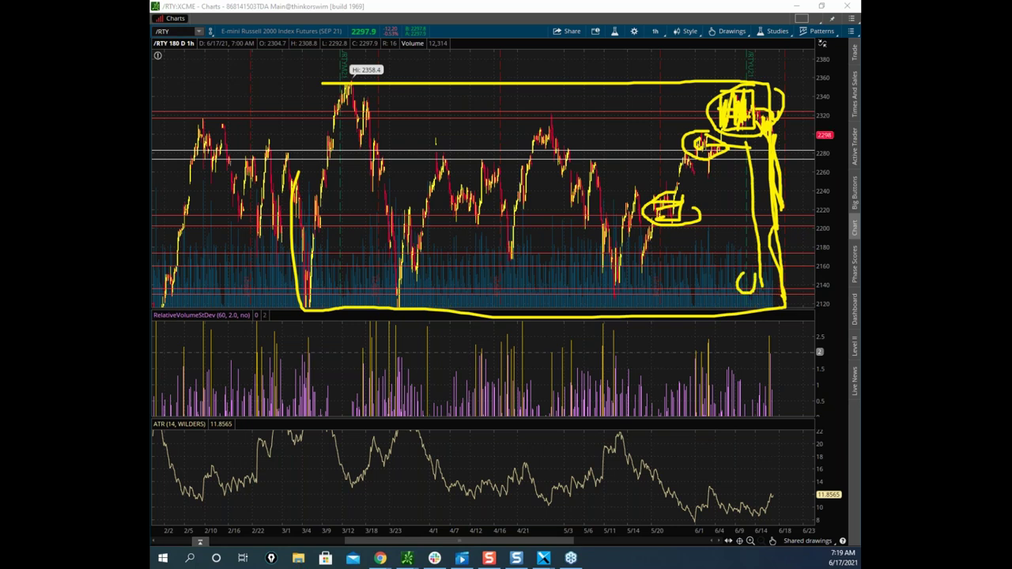
pyautogui.press('Escape')
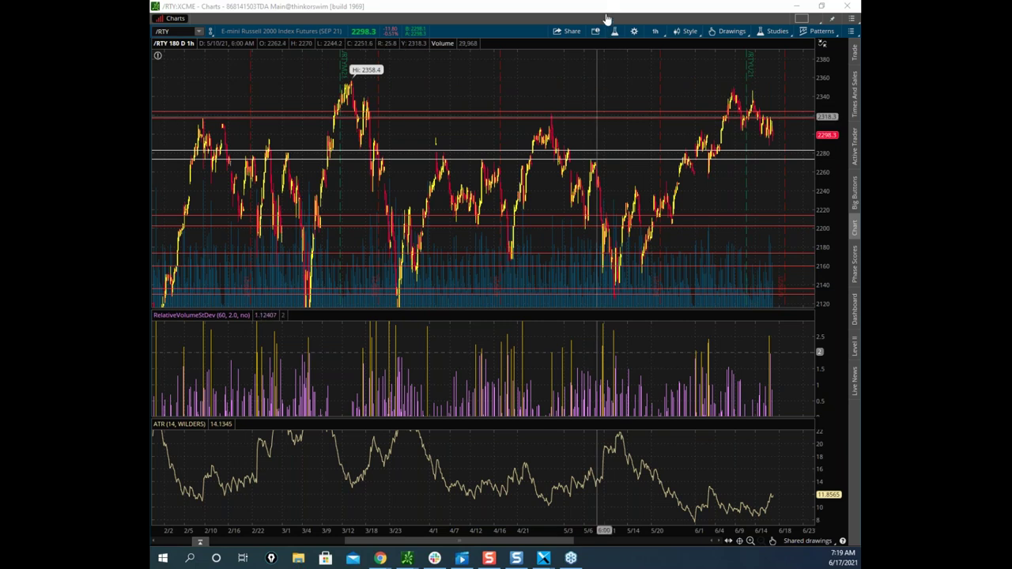
# Return to the Bookmap ES heatmap and show a longer time span around the open short.
pyautogui.moveTo(609, 8); pyautogui.dragTo(858, 166)
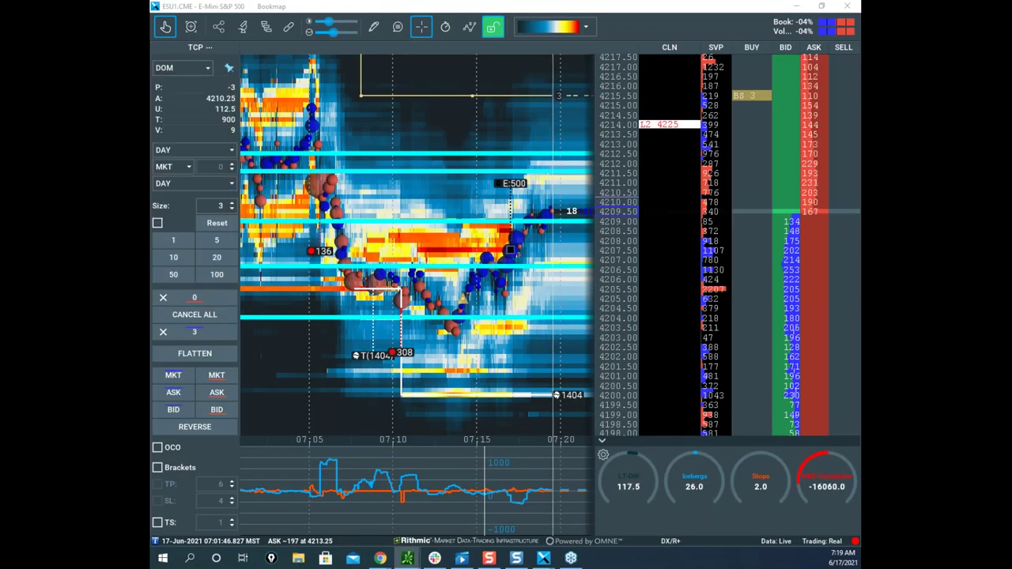
pyautogui.scroll(-2, 518, 250)
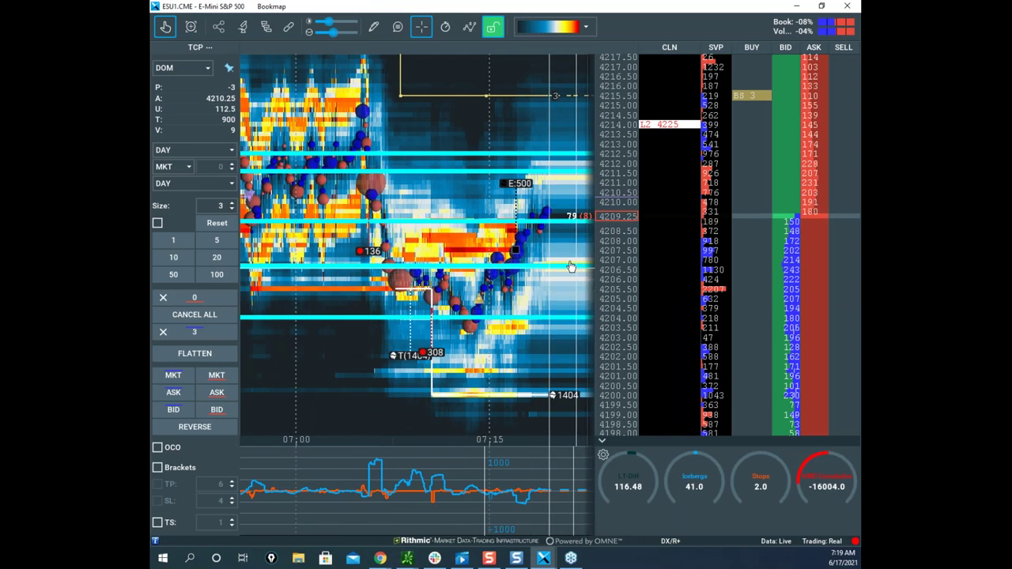
# Box the heatmap range at about 4204.50–4215.50, clear it, and circle the blue humps in the lower indicator around 07:05–07:12.
pyautogui.moveTo(607, 236); pyautogui.dragTo(606, 303)
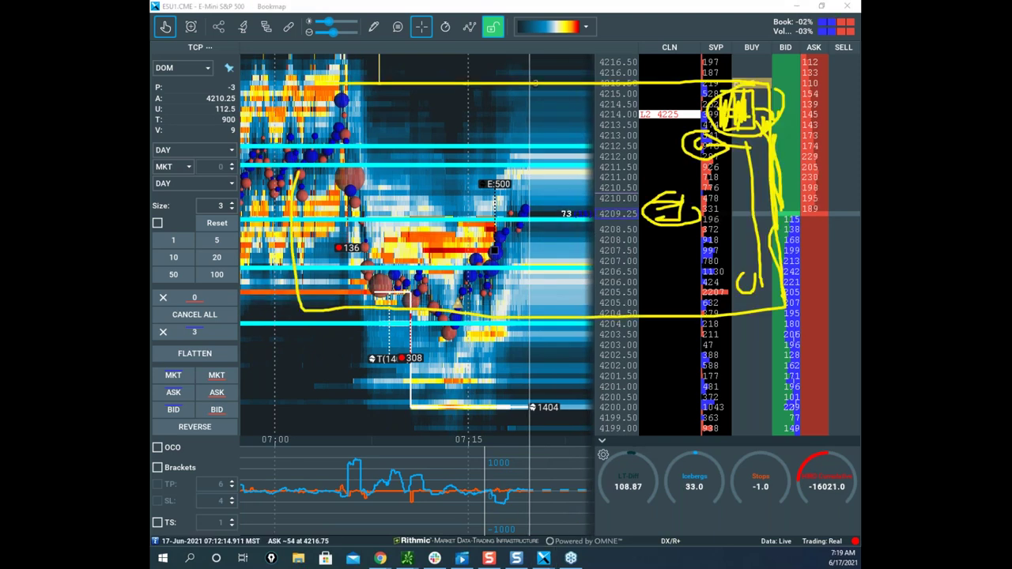
pyautogui.moveTo(424, 457)
pyautogui.mouseDown()
pyautogui.moveTo(368, 472)
pyautogui.moveTo(438, 469)
pyautogui.mouseUp()
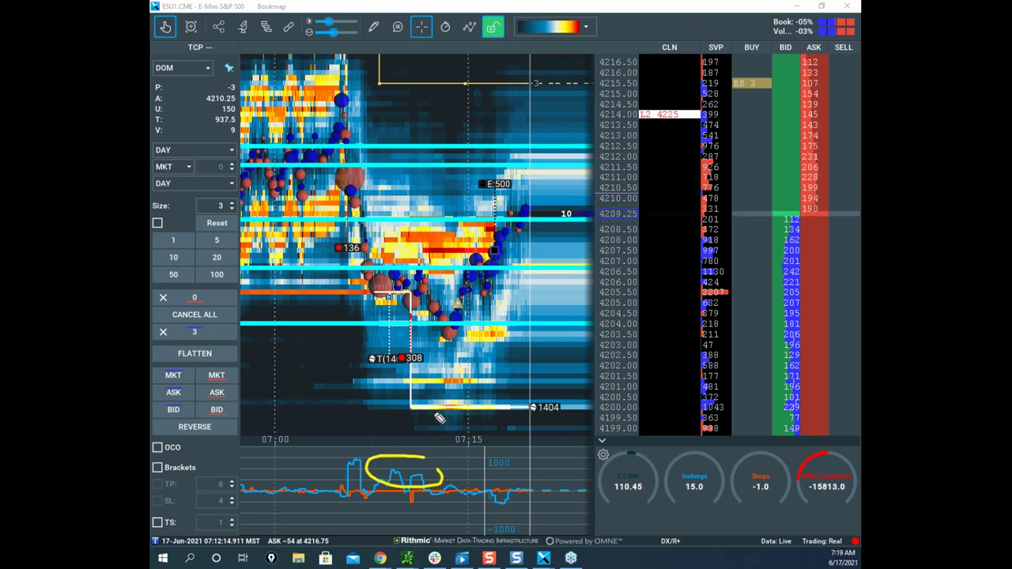
pyautogui.moveTo(350, 453)
pyautogui.mouseDown()
pyautogui.moveTo(339, 469)
pyautogui.moveTo(348, 476)
pyautogui.mouseUp()
# Sketch drops from about 4209 to 4203 and on to 4200, plus an alternative rise to the 4215.50 buy stop, and leave drawing.
pyautogui.moveTo(515, 229); pyautogui.dragTo(534, 353)
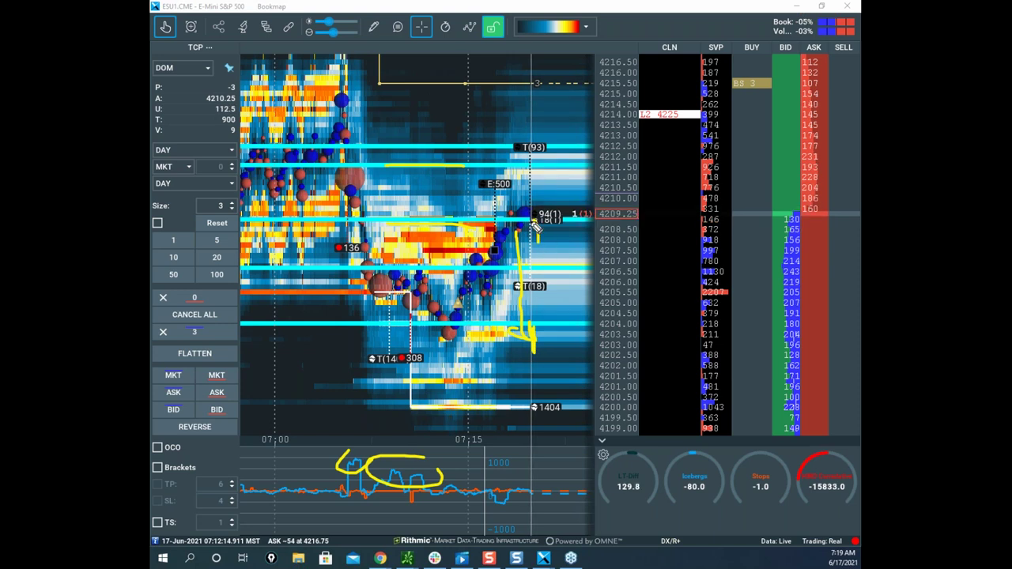
pyautogui.moveTo(523, 226); pyautogui.dragTo(542, 247)
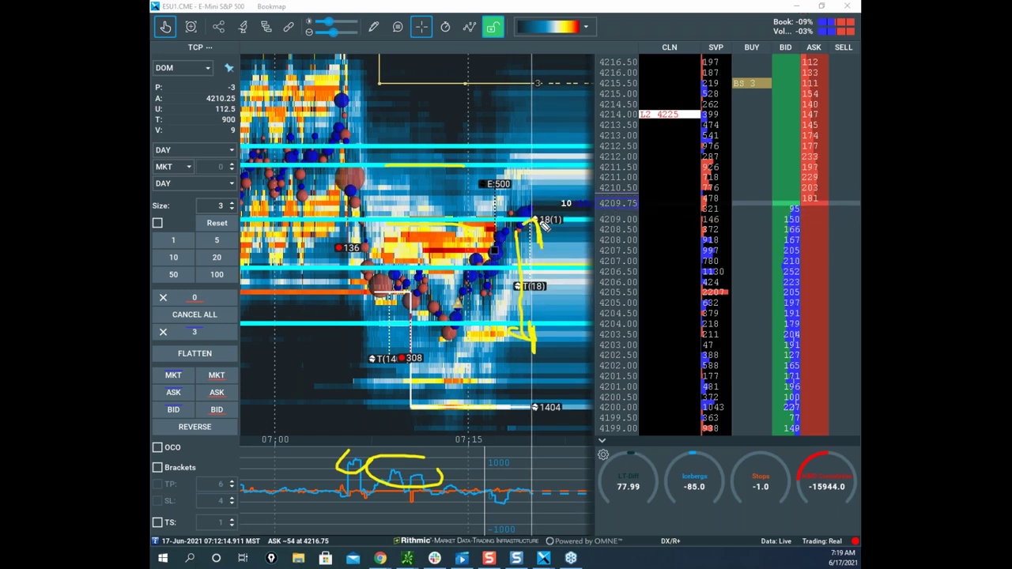
pyautogui.moveTo(538, 268); pyautogui.dragTo(586, 295)
pyautogui.moveTo(547, 267); pyautogui.dragTo(556, 333)
pyautogui.moveTo(542, 243)
pyautogui.mouseDown()
pyautogui.moveTo(550, 339)
pyautogui.moveTo(568, 349)
pyautogui.moveTo(575, 406)
pyautogui.mouseUp()
pyautogui.moveTo(541, 212)
pyautogui.mouseDown()
pyautogui.moveTo(565, 158)
pyautogui.moveTo(568, 103)
pyautogui.mouseUp()
pyautogui.moveTo(570, 65)
pyautogui.mouseDown()
pyautogui.moveTo(576, 96)
pyautogui.moveTo(584, 82)
pyautogui.mouseUp()
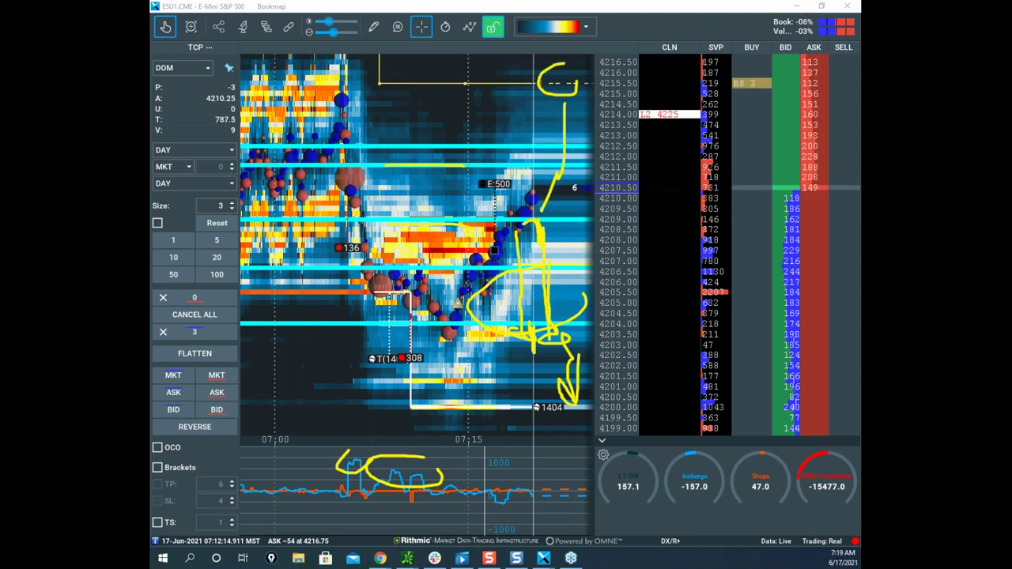
pyautogui.press('Escape')
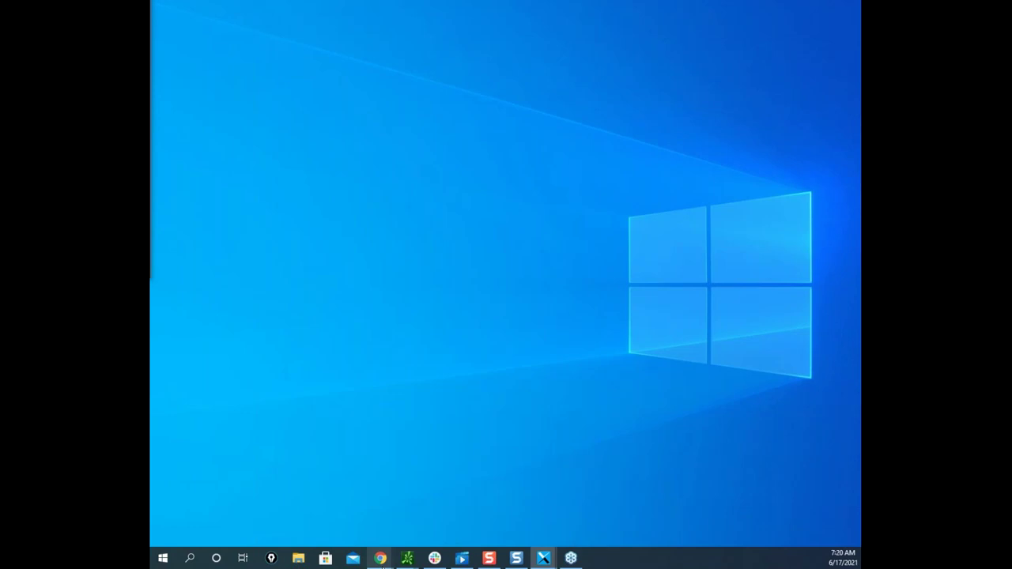
# Switch to the Chrome remote desktop session and bring up Sierra Chart's EMINISP chartbook.
pyautogui.click(381, 558)
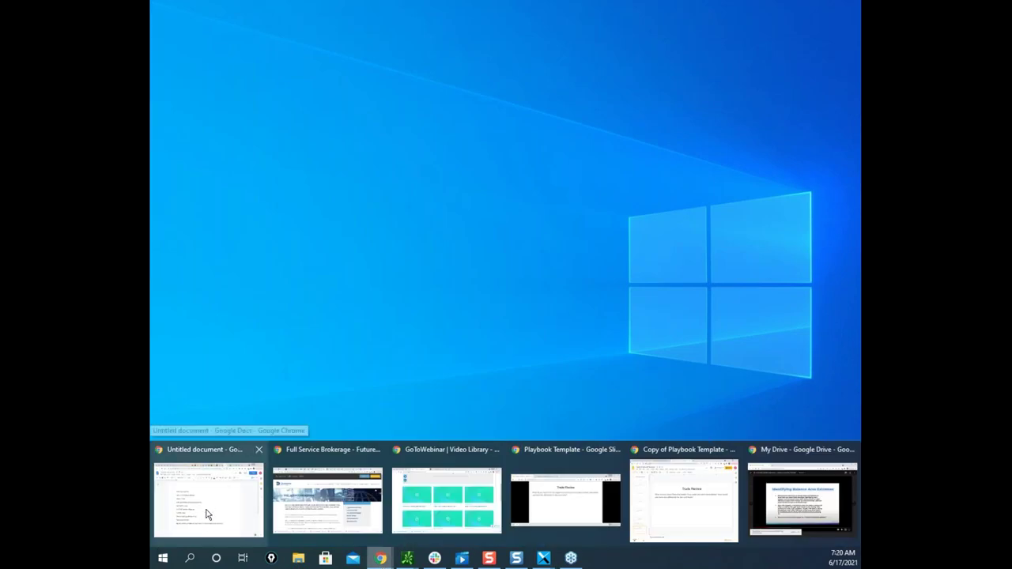
pyautogui.click(208, 515)
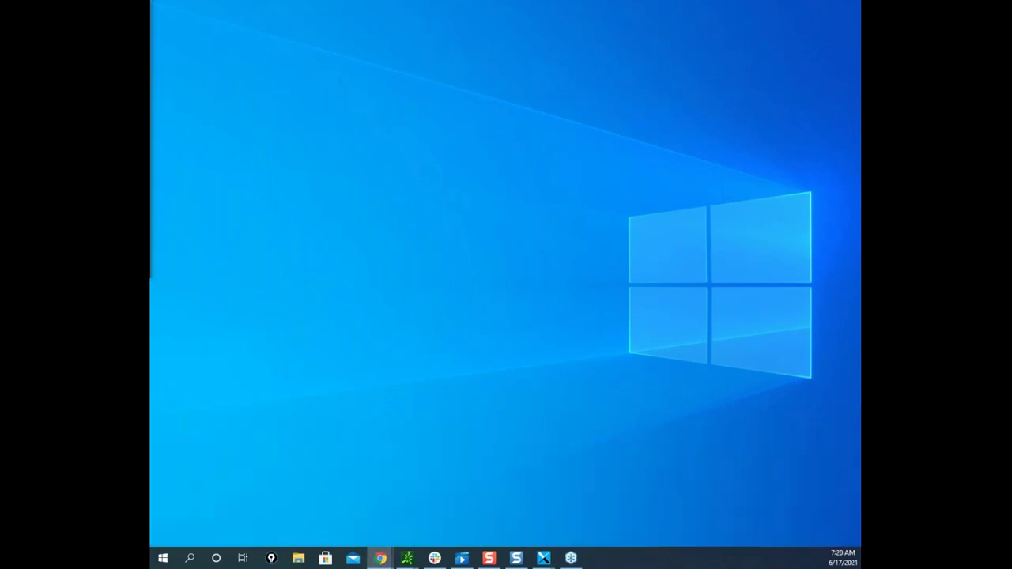
pyautogui.moveTo(151, 33); pyautogui.dragTo(597, 108)
pyautogui.doubleClick(763, 108)
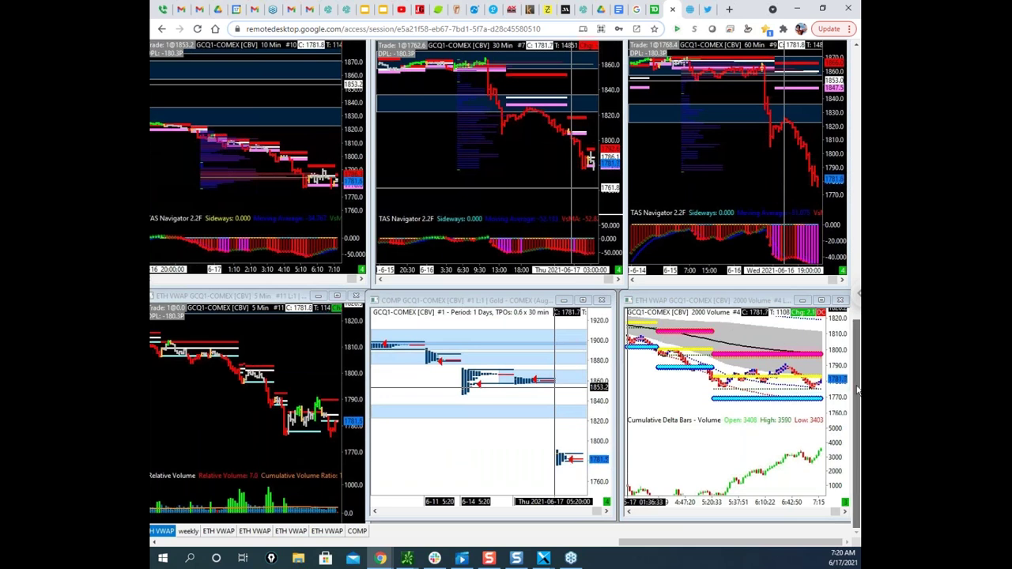
pyautogui.scroll(1, 852, 378)
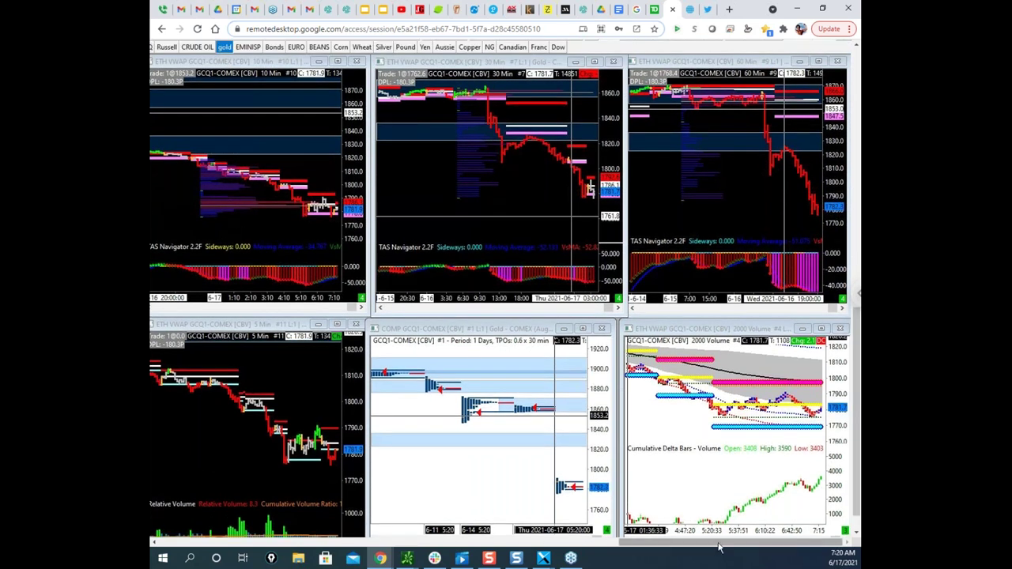
pyautogui.moveTo(719, 544); pyautogui.dragTo(645, 544)
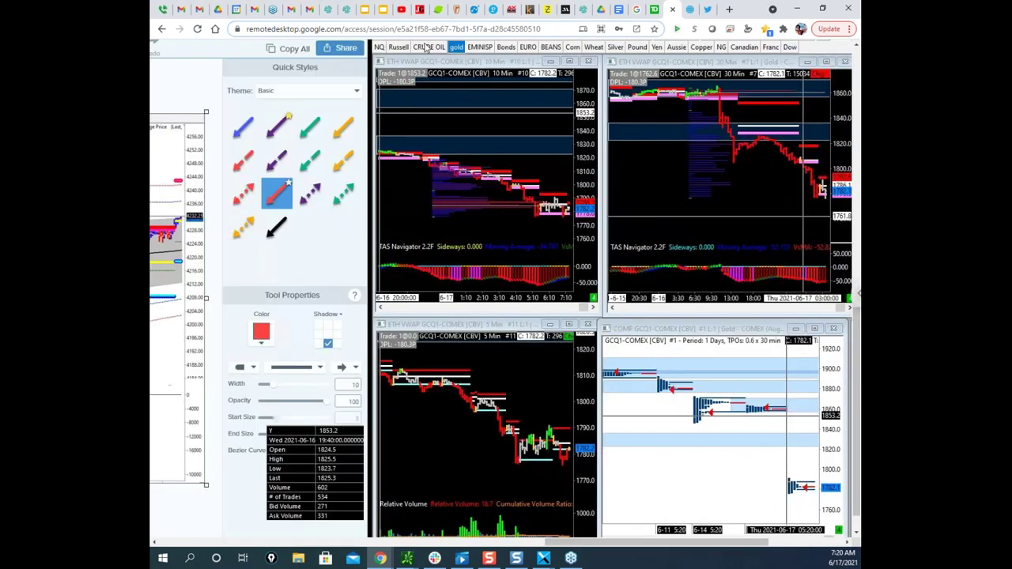
pyautogui.click(427, 47)
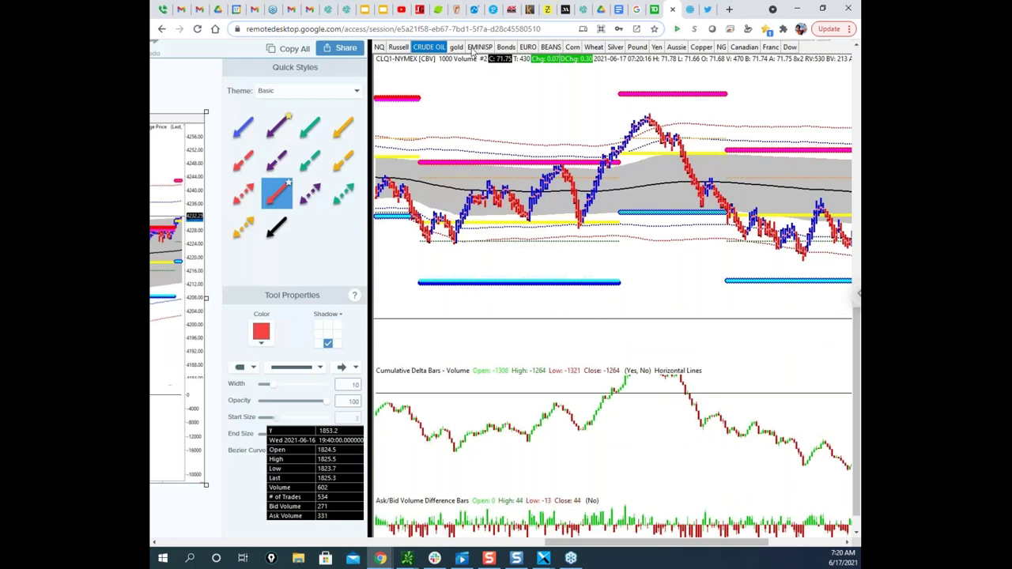
pyautogui.click(478, 49)
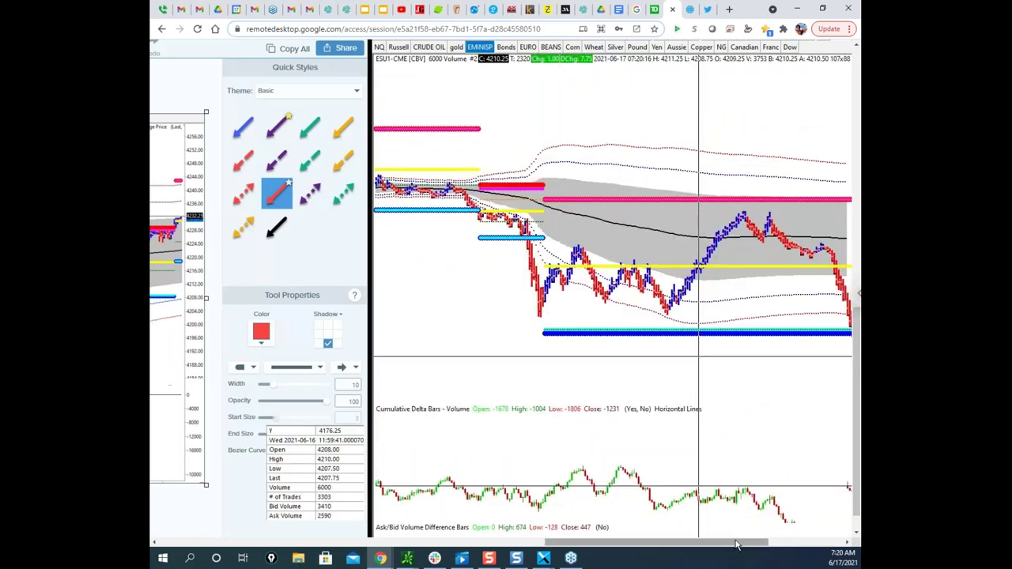
# Review the 6000-volume ES VWAP chart with its cumulative delta, and replace it with the enlarged COMP daily TPO profile chart.
pyautogui.hscroll(3, 735, 544)
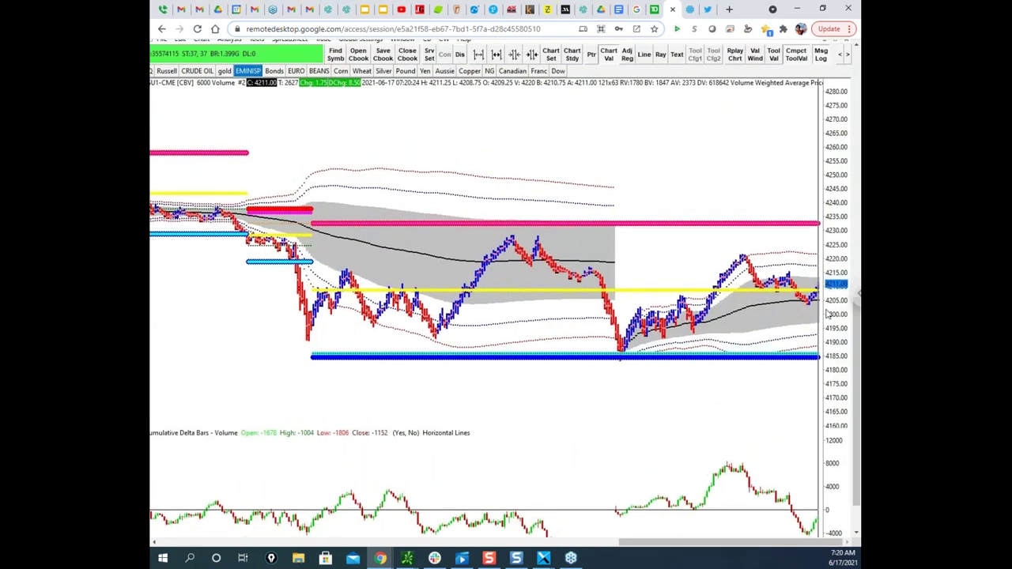
pyautogui.scroll(-3, 836, 350)
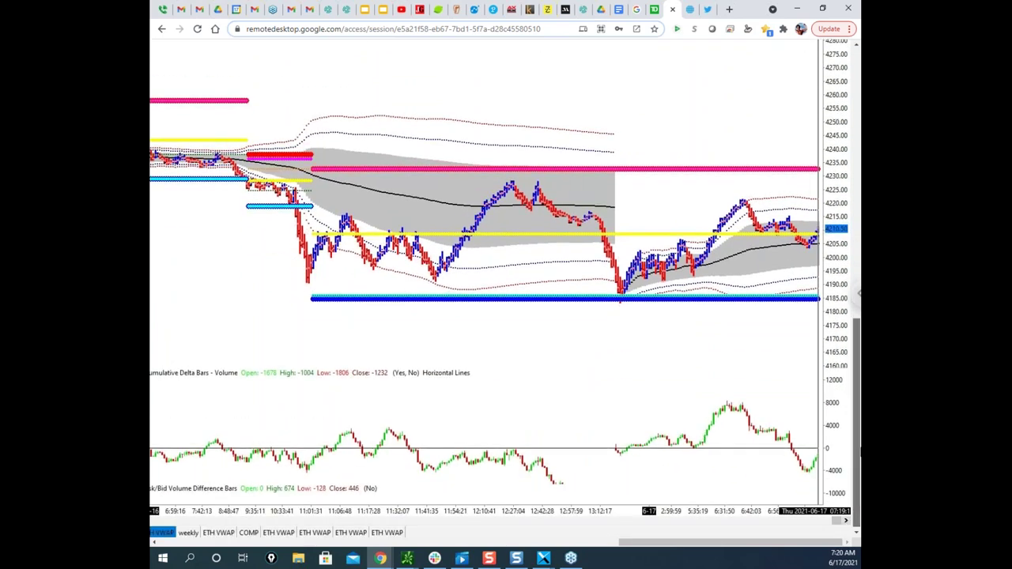
pyautogui.scroll(5, 314, 185)
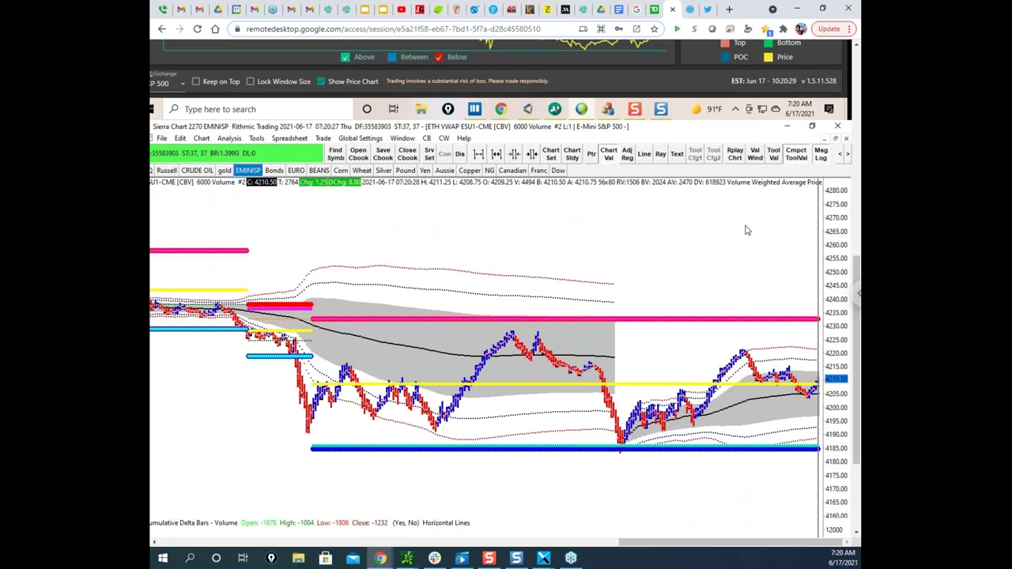
pyautogui.click(835, 138)
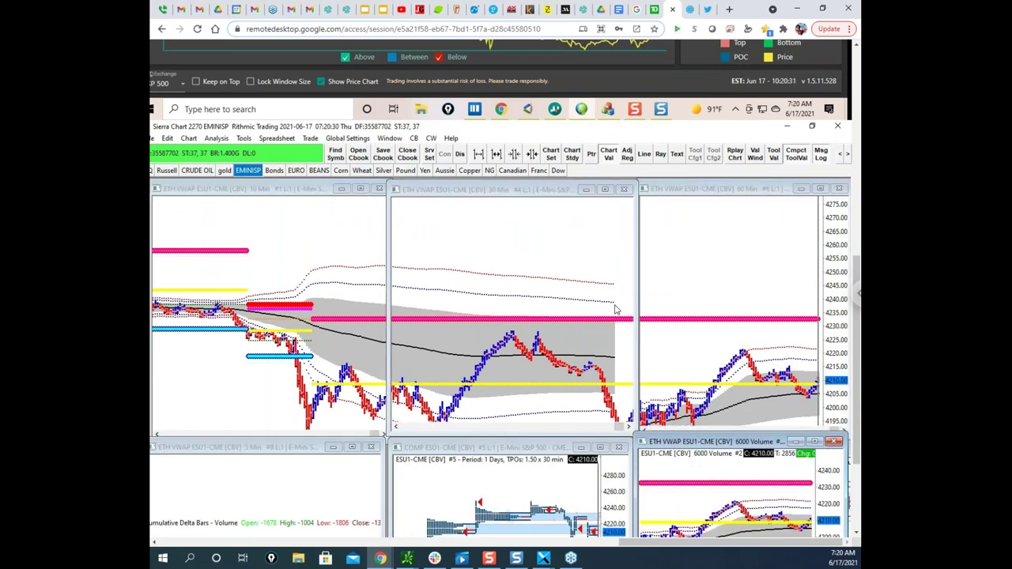
pyautogui.click(600, 450)
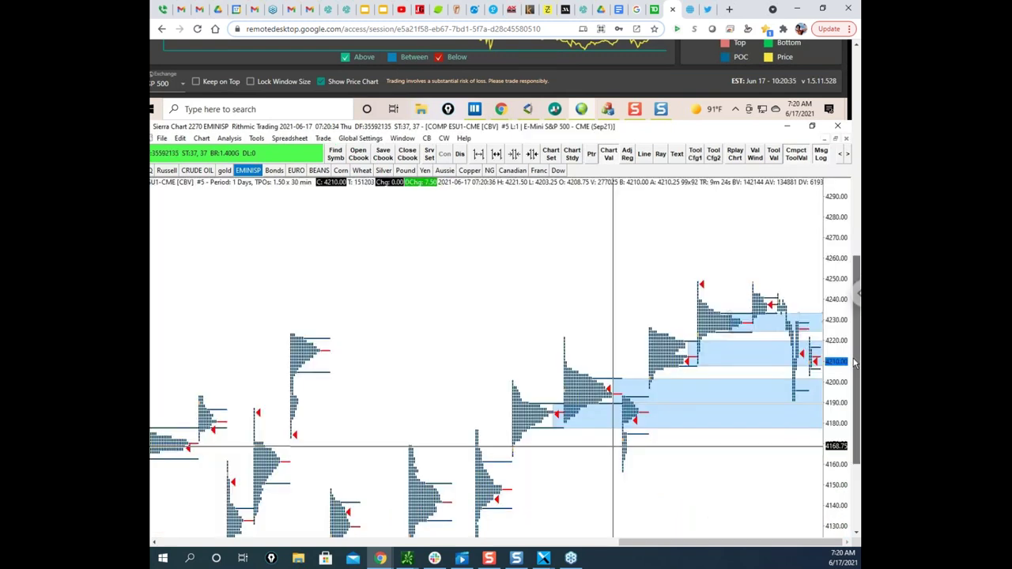
pyautogui.scroll(-1, 854, 362)
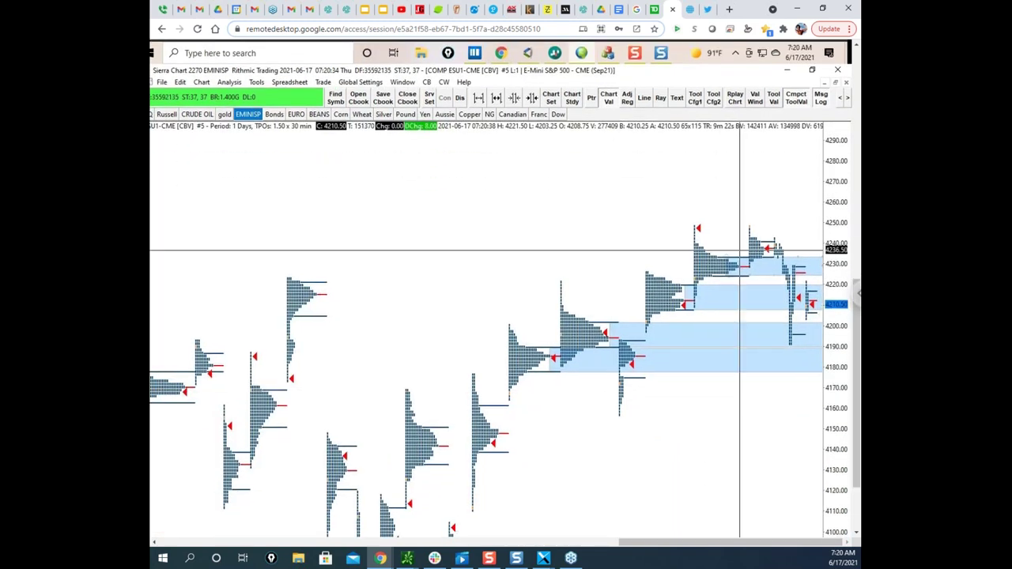
# Trace the latest profiles' decline from about 4240 to 4190 in black, clear it, and sketch a rise from about 4220 to 4265.
pyautogui.moveTo(789, 262); pyautogui.dragTo(782, 264)
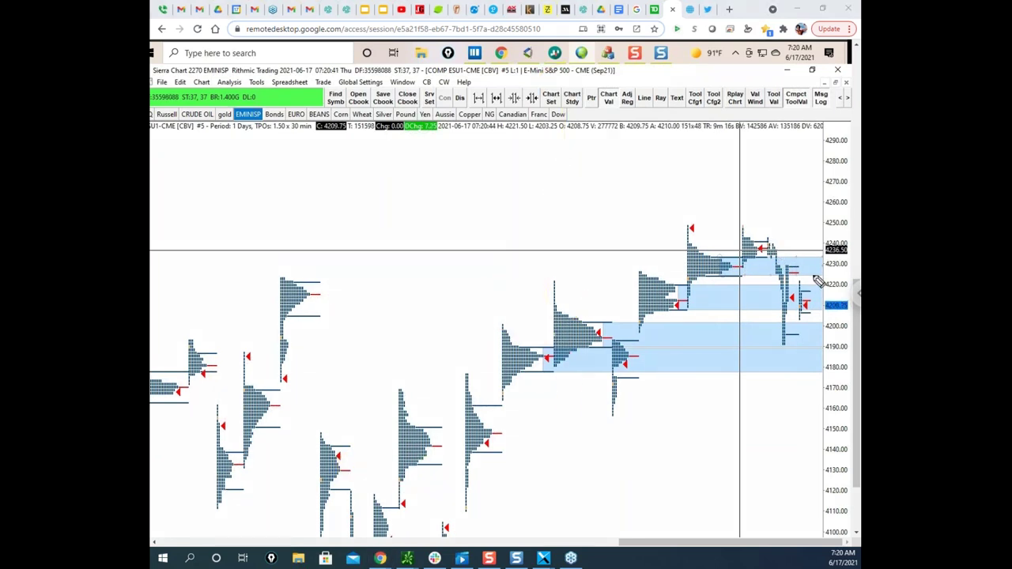
pyautogui.rightClick(768, 251)
pyautogui.click(783, 218)
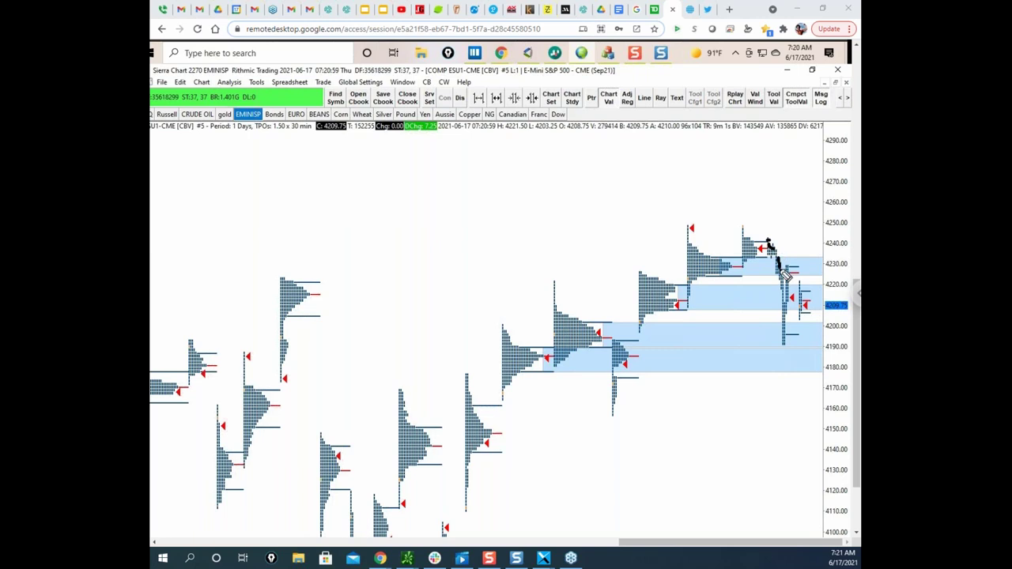
pyautogui.moveTo(772, 257)
pyautogui.mouseDown()
pyautogui.moveTo(793, 255)
pyautogui.moveTo(799, 275)
pyautogui.moveTo(783, 348)
pyautogui.moveTo(801, 323)
pyautogui.mouseUp()
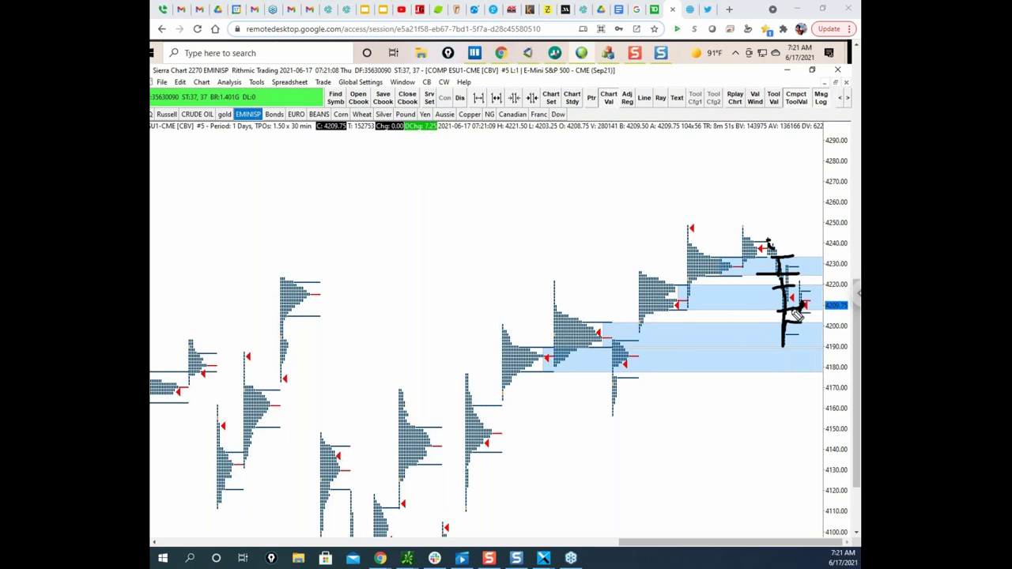
pyautogui.moveTo(801, 280); pyautogui.dragTo(810, 279)
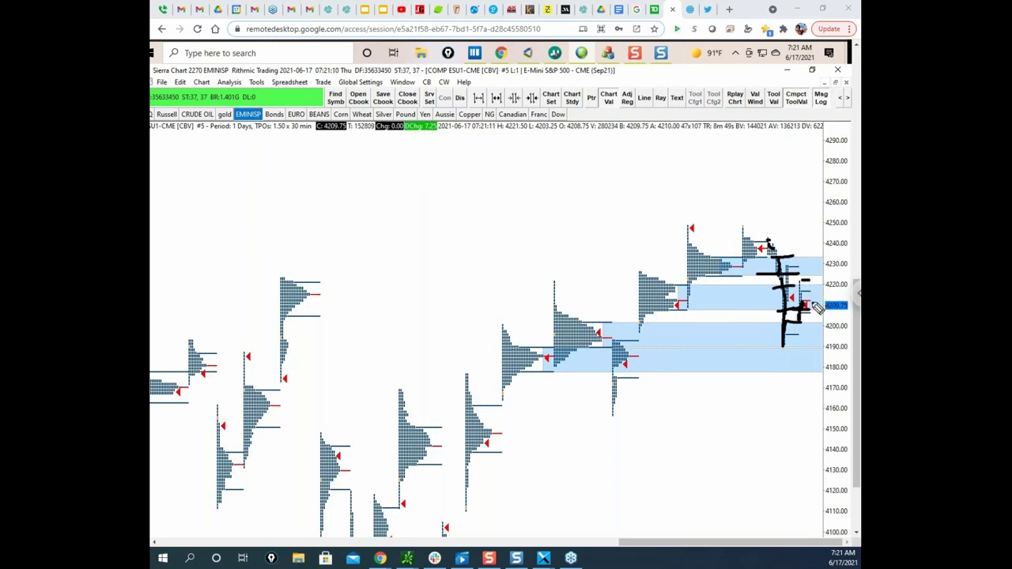
pyautogui.moveTo(798, 319)
pyautogui.mouseDown()
pyautogui.moveTo(814, 326)
pyautogui.moveTo(821, 372)
pyautogui.moveTo(820, 502)
pyautogui.moveTo(828, 470)
pyautogui.mouseUp()
pyautogui.press('e')
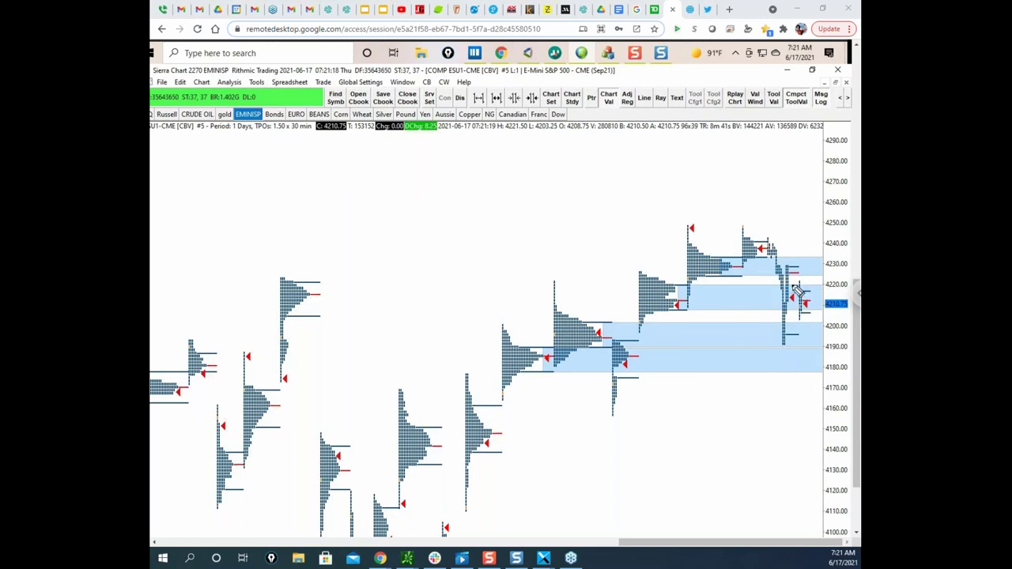
pyautogui.moveTo(804, 283)
pyautogui.mouseDown()
pyautogui.moveTo(817, 265)
pyautogui.moveTo(819, 190)
pyautogui.mouseUp()
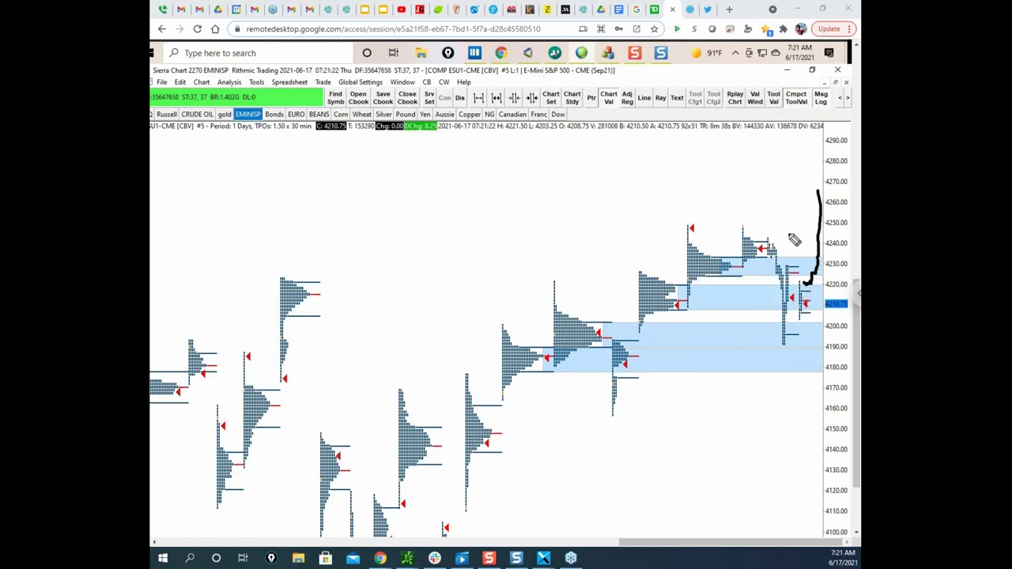
pyautogui.press('Escape')
# Turn off Letters/Blocks In Own Column for the last full-day profile and undo all merges in the profile centred near 4230.
pyautogui.moveTo(857, 323); pyautogui.dragTo(861, 336)
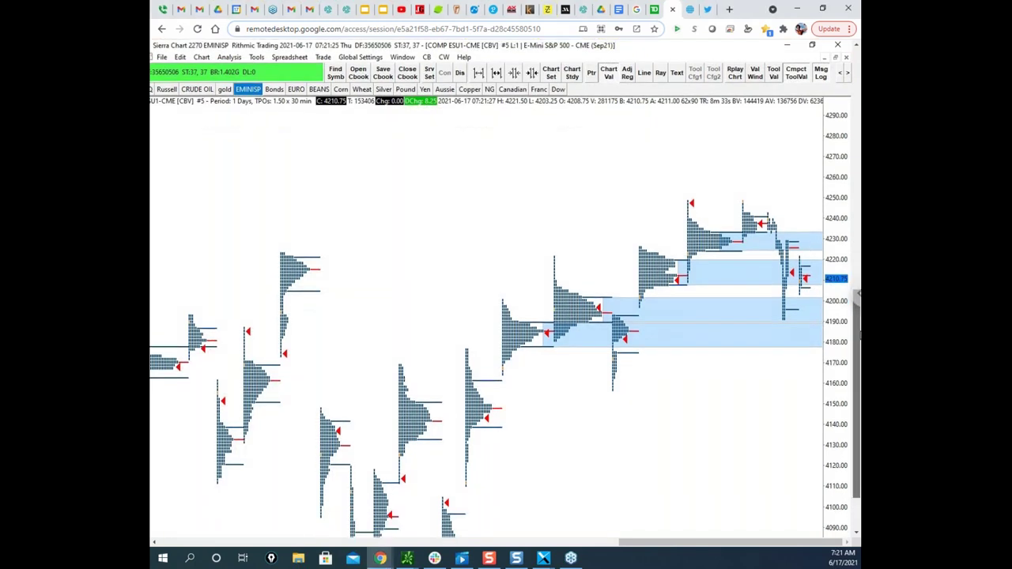
pyautogui.scroll(1, 819, 287)
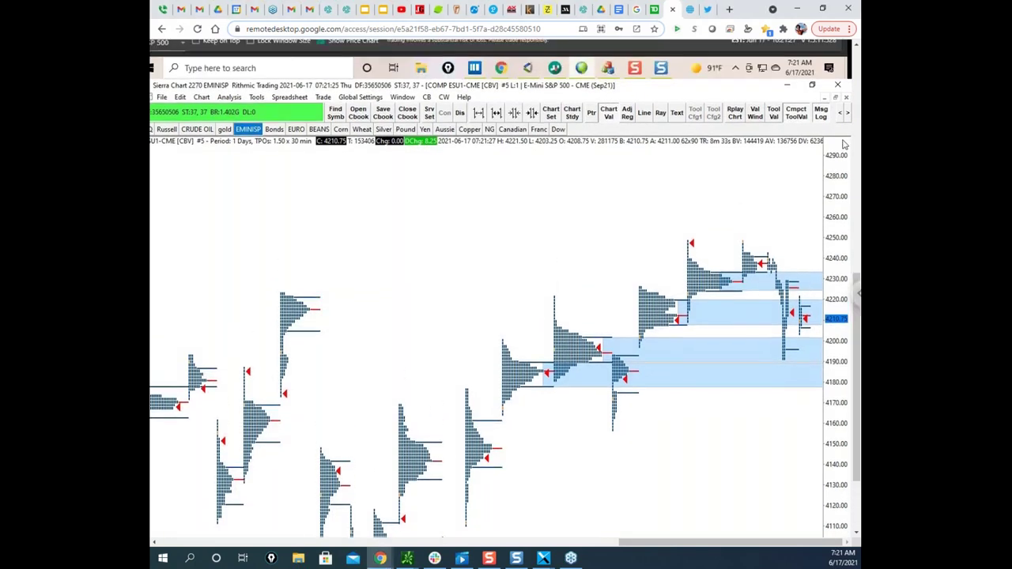
pyautogui.rightClick(773, 269)
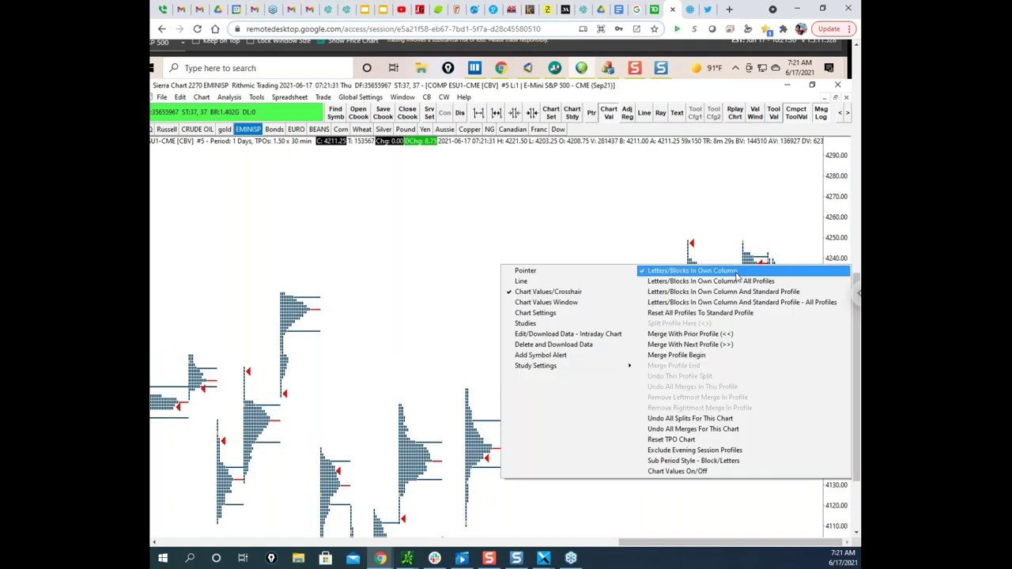
pyautogui.press('Return')
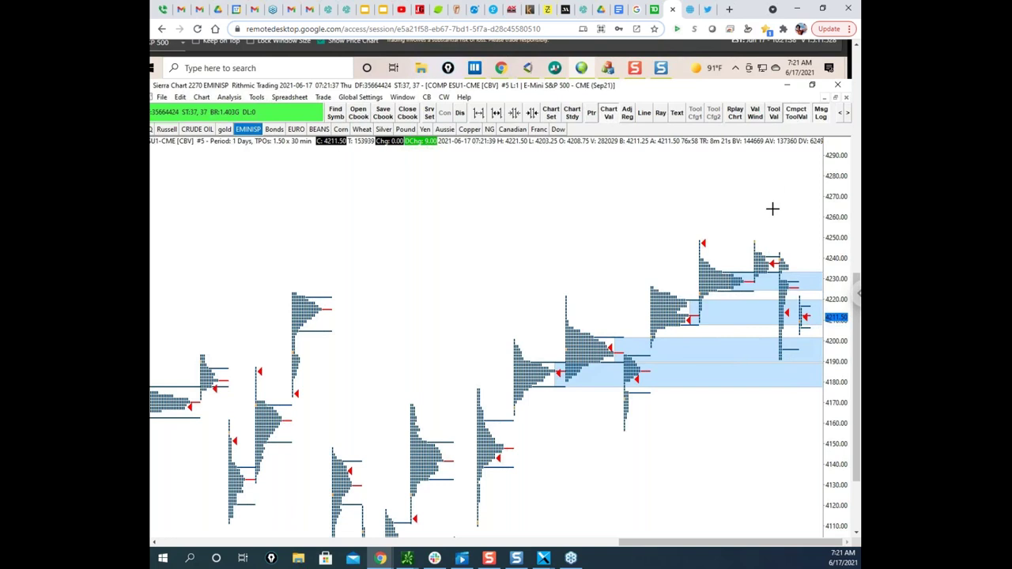
pyautogui.rightClick(721, 278)
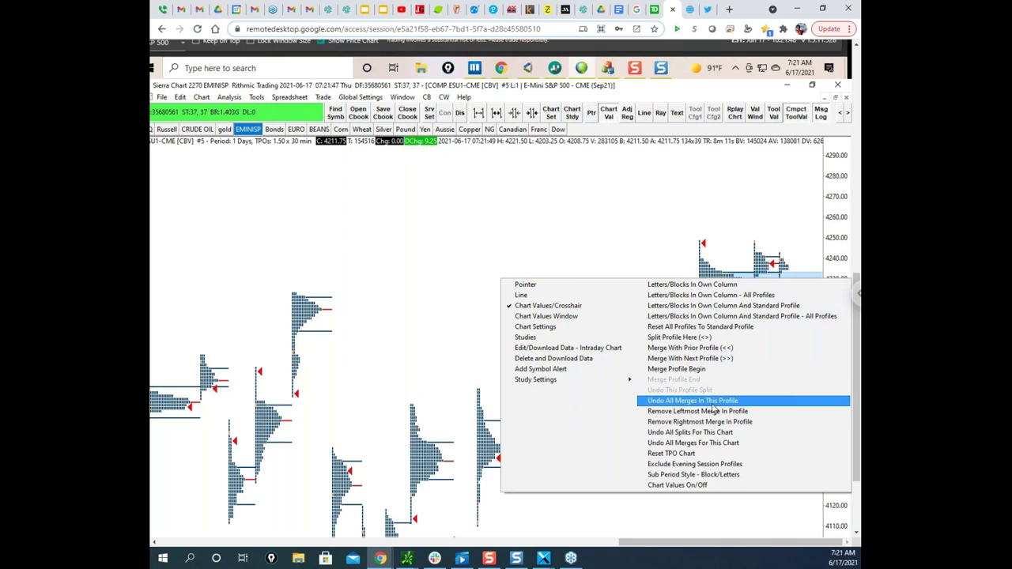
pyautogui.click(714, 404)
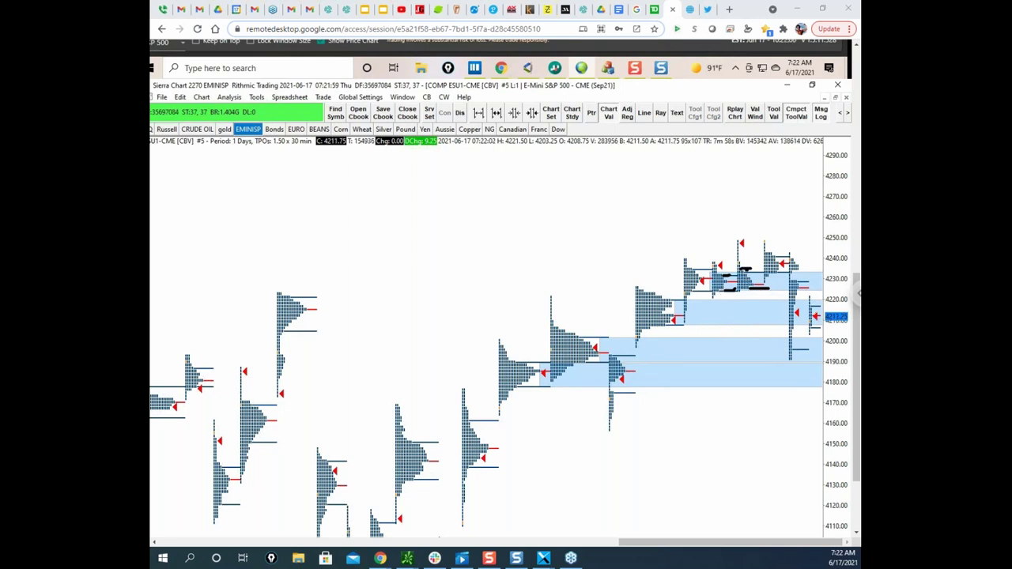
# Circle the overlapping value areas of the unmerged profiles at about 4223–4238, and mark the next profile's value edges near 4241 and 4233.
pyautogui.moveTo(706, 271)
pyautogui.mouseDown()
pyautogui.moveTo(711, 299)
pyautogui.moveTo(732, 285)
pyautogui.moveTo(752, 300)
pyautogui.moveTo(757, 278)
pyautogui.moveTo(746, 245)
pyautogui.mouseUp()
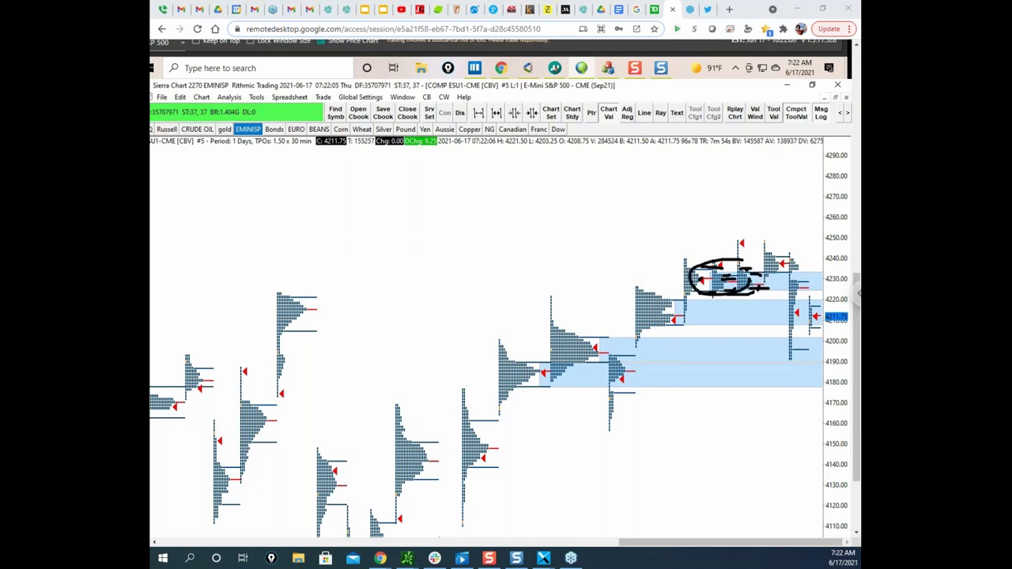
pyautogui.press('Escape')
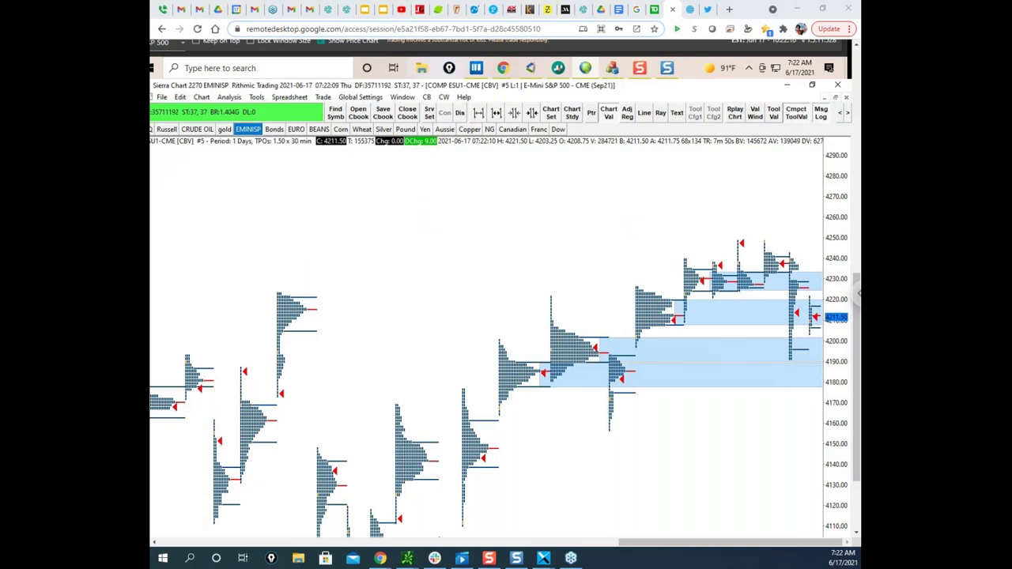
pyautogui.moveTo(743, 260); pyautogui.dragTo(768, 289)
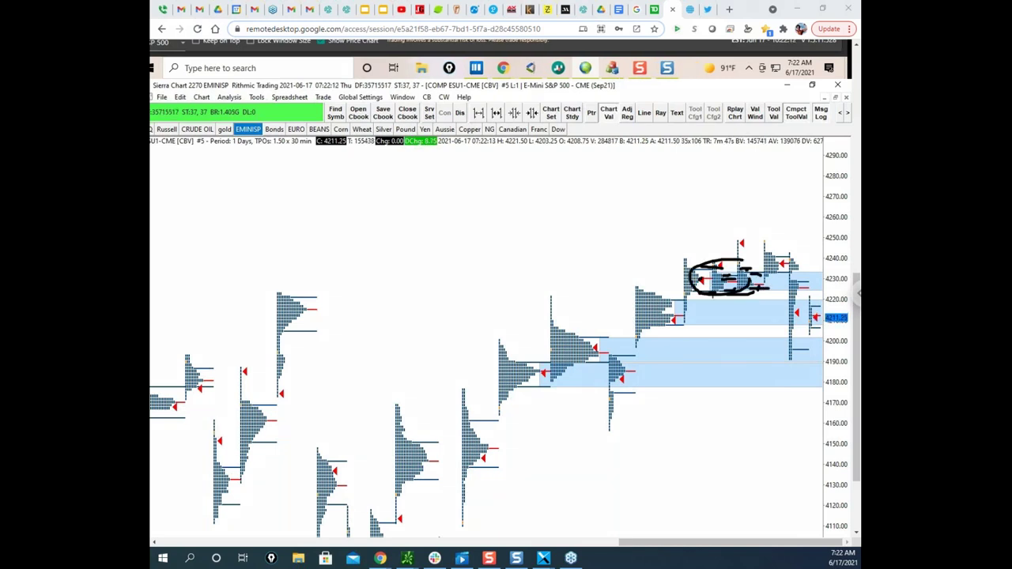
pyautogui.rightClick(831, 268)
pyautogui.moveTo(782, 255); pyautogui.dragTo(780, 256)
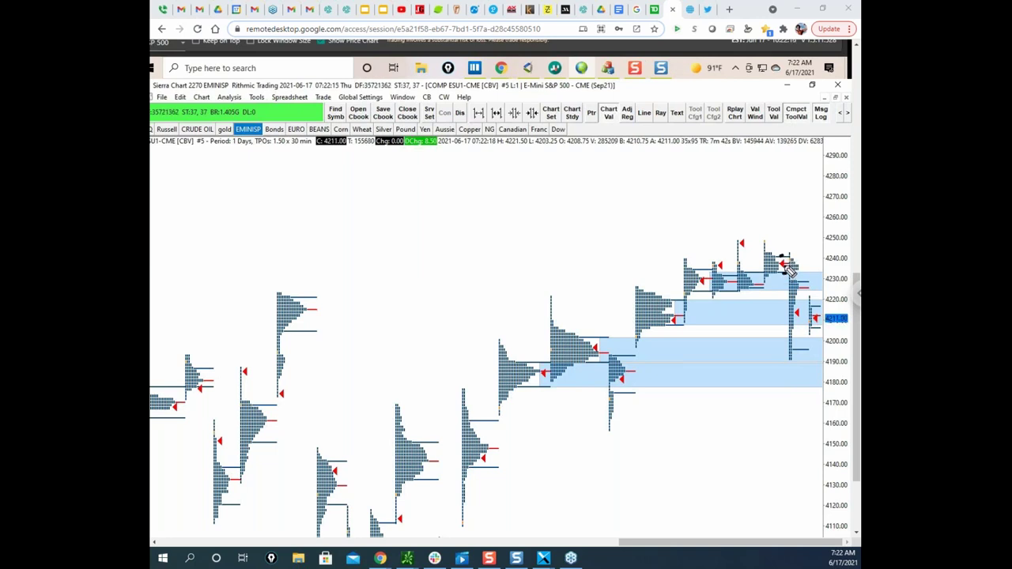
# Mark the middle of the value area near 4237 in black, and merge the three unmerged profiles centred near 4230 back into one.
pyautogui.moveTo(778, 263); pyautogui.dragTo(788, 264)
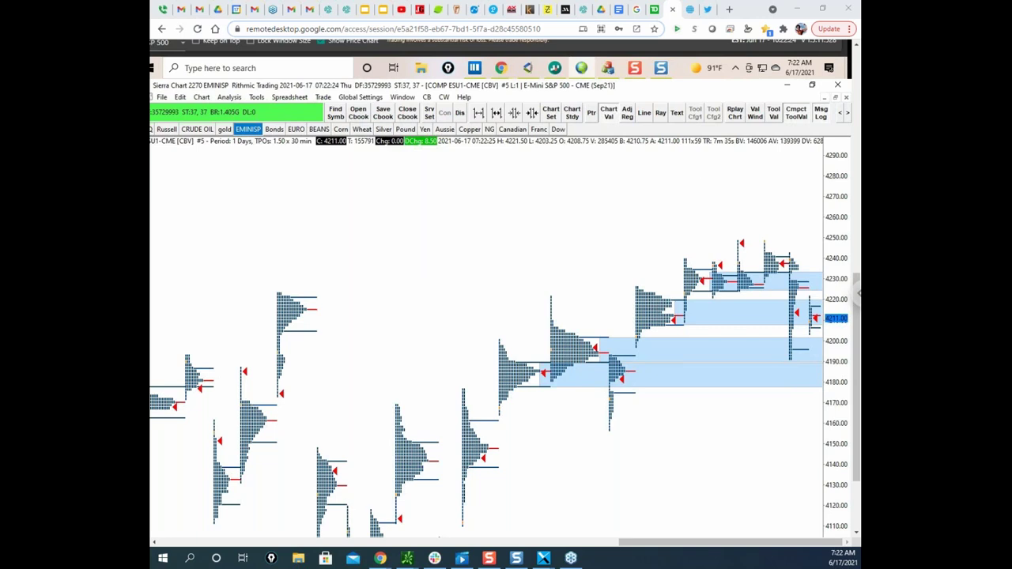
pyautogui.rightClick(742, 280)
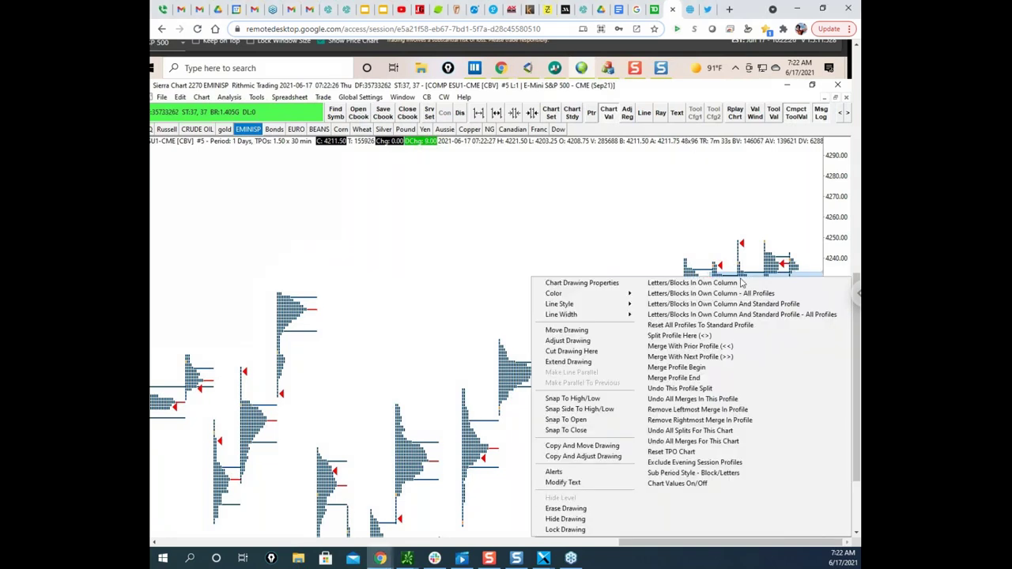
pyautogui.click(718, 345)
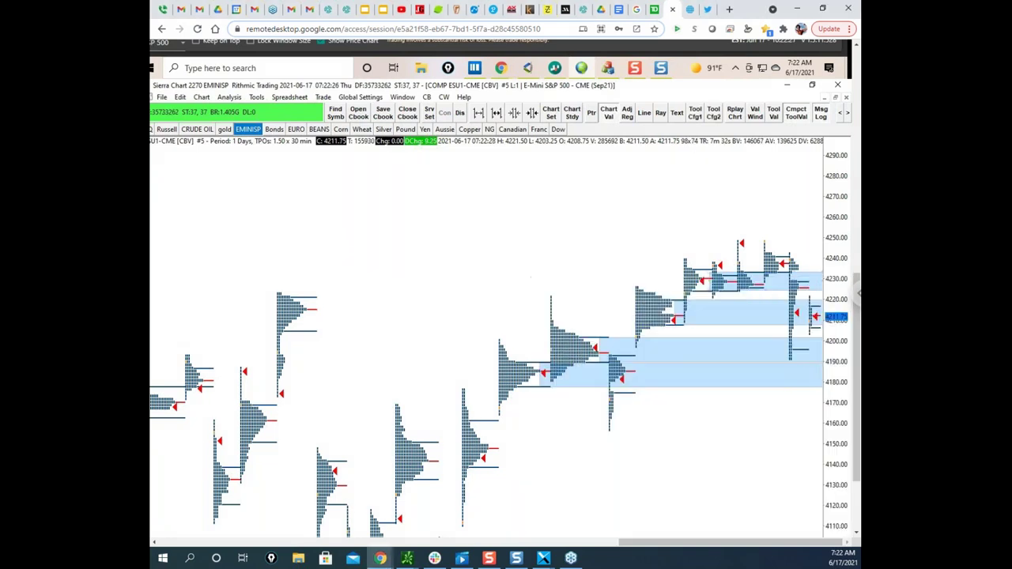
pyautogui.rightClick(741, 302)
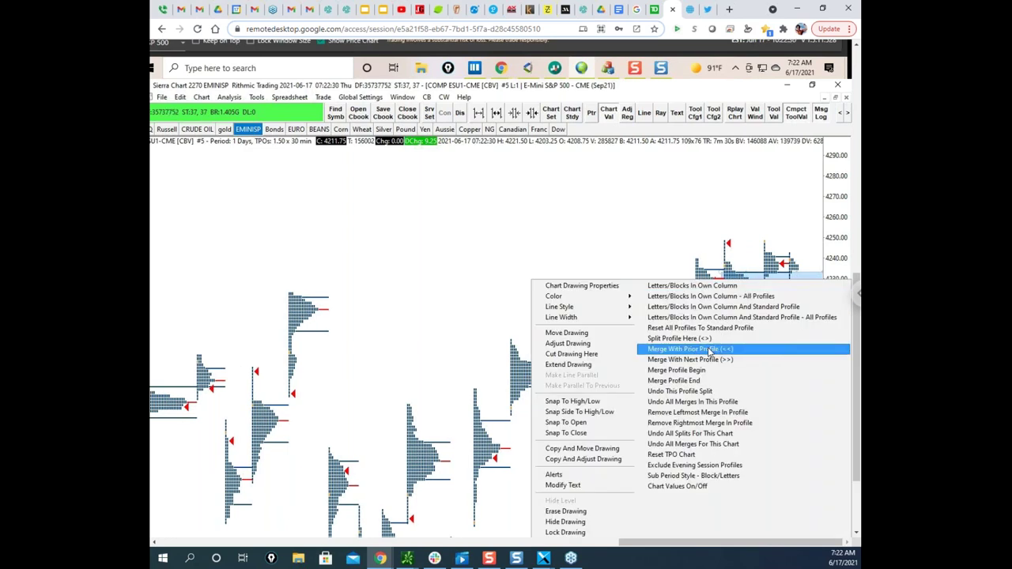
pyautogui.click(710, 351)
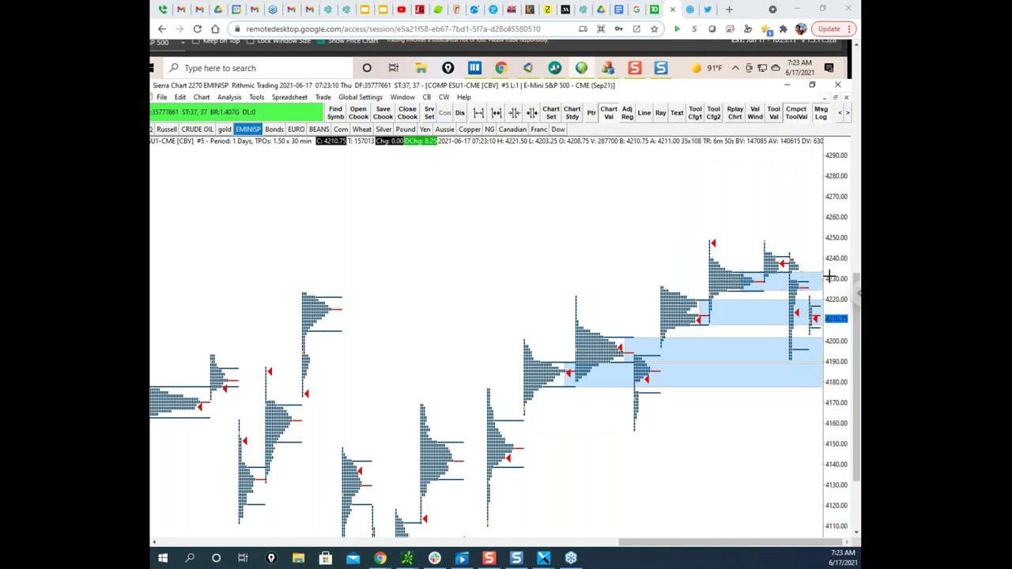
# Sketch a black decline with an arrowhead from about 4220 to 4175 at the current day's profile, and clear it.
pyautogui.moveTo(857, 367); pyautogui.dragTo(859, 372)
pyautogui.scroll(-2, 856, 294)
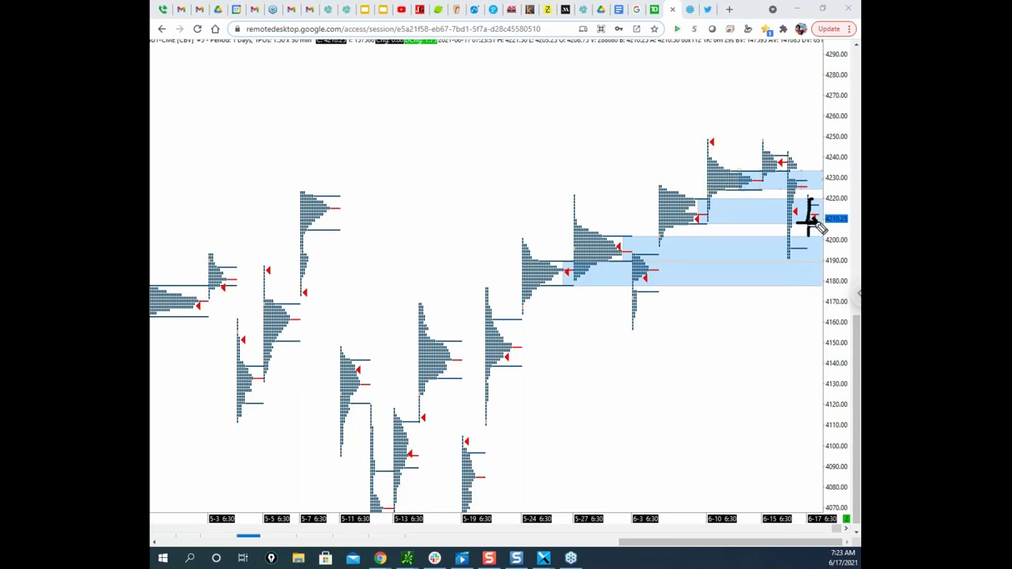
pyautogui.moveTo(824, 251)
pyautogui.mouseDown()
pyautogui.moveTo(814, 282)
pyautogui.moveTo(834, 276)
pyautogui.mouseUp()
pyautogui.press('e')
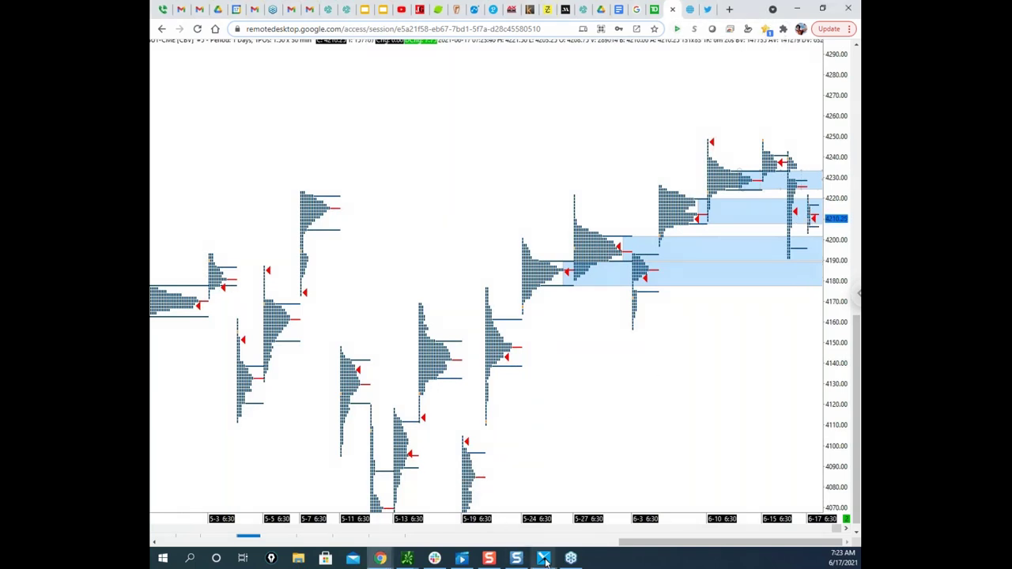
# Switch to the ESU1 E-Mini S&P 500 heatmap in Bookmap, bring its window onto this screen and maximize it.
pyautogui.moveTo(543, 558)
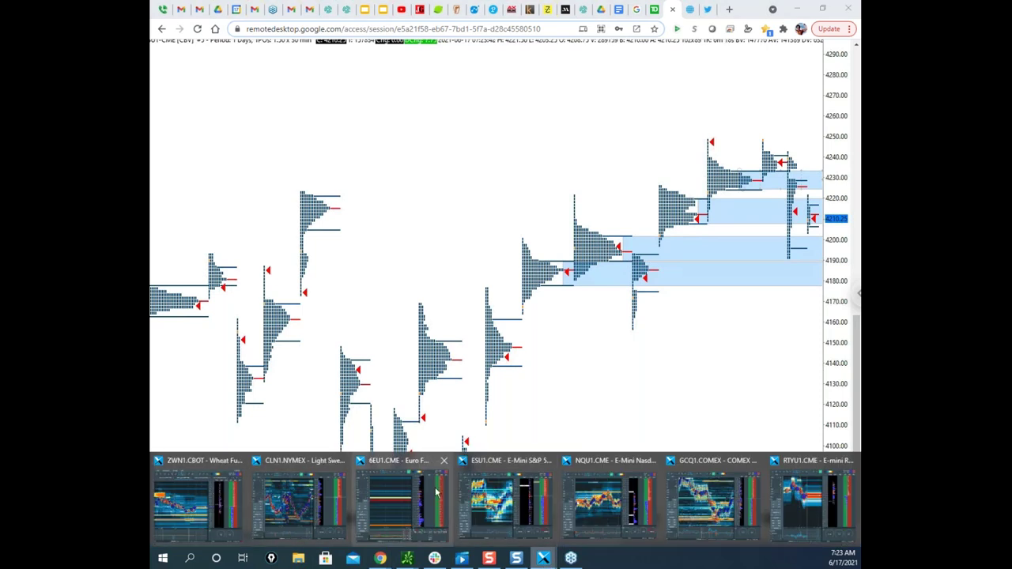
pyautogui.click(526, 493)
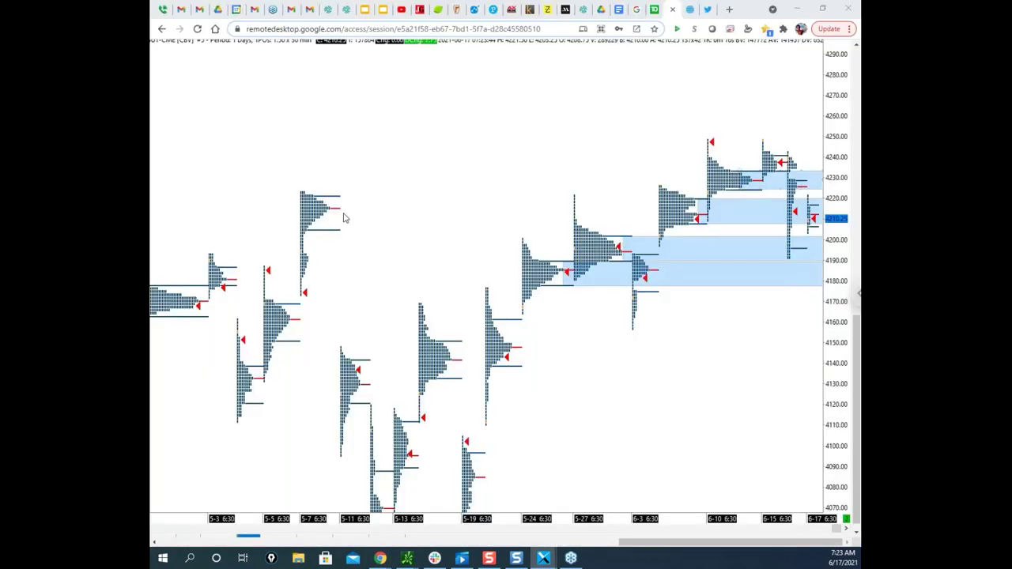
pyautogui.moveTo(8, 94); pyautogui.dragTo(634, 71)
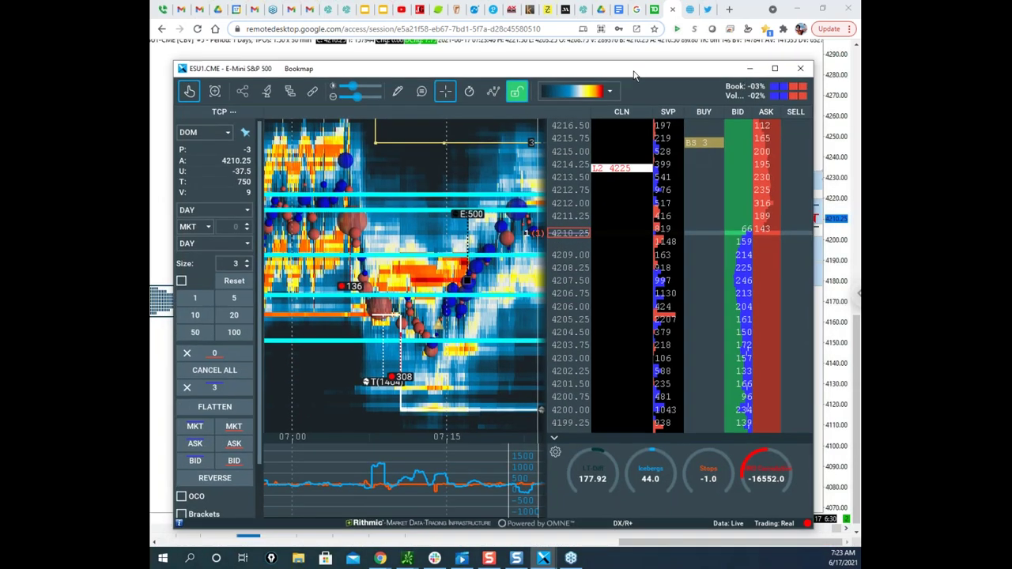
pyautogui.click(774, 69)
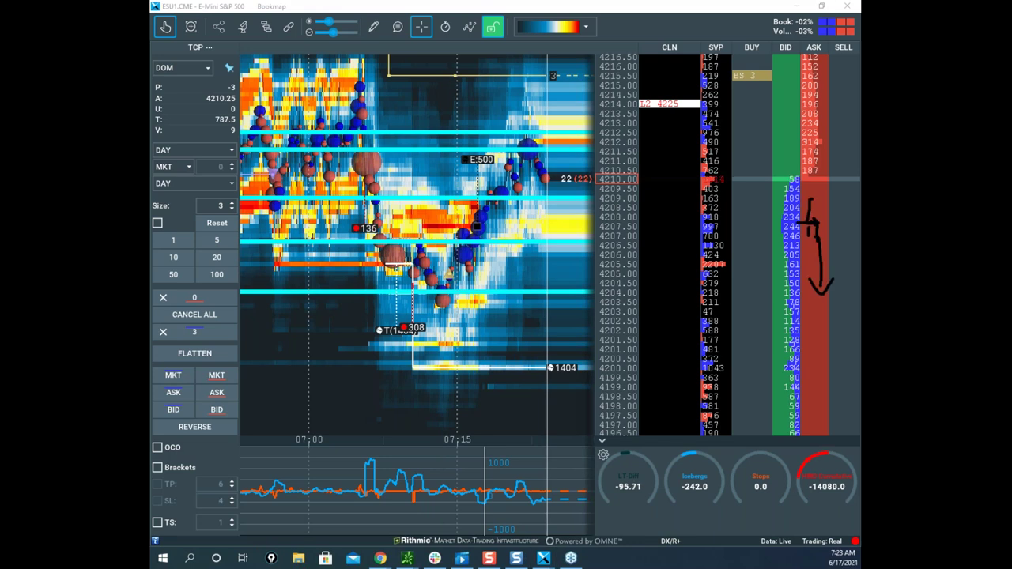
# Trace the bounce from about 4209 to 4212 in yellow, underline the cyan levels near 4212.5 and 4211.5, and clear the strokes.
pyautogui.moveTo(478, 196); pyautogui.dragTo(526, 137)
pyautogui.moveTo(308, 131); pyautogui.dragTo(421, 129)
pyautogui.moveTo(329, 148); pyautogui.dragTo(432, 151)
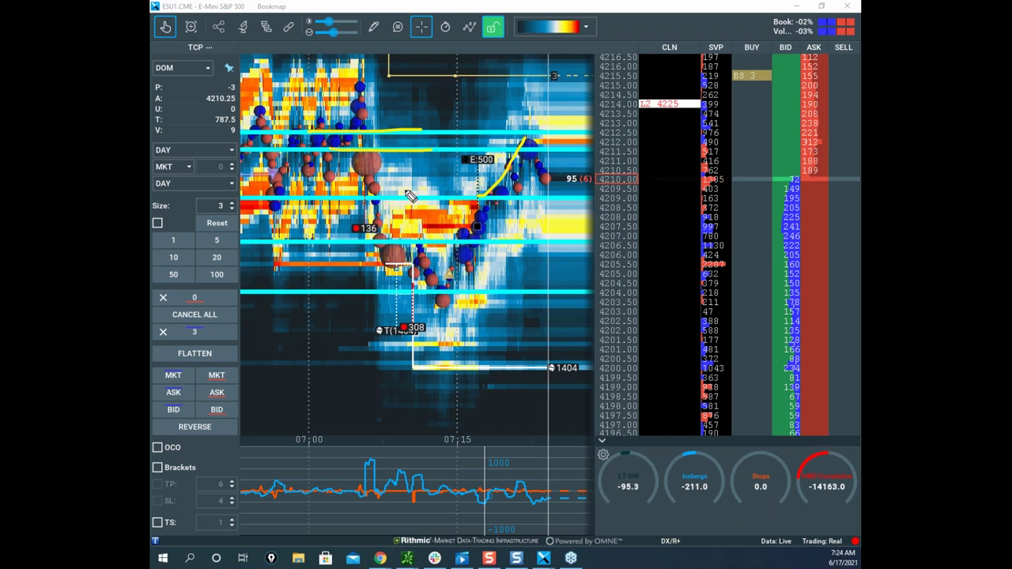
pyautogui.press('Escape')
# Bring the 06:45–07:15 heatmap action into view and underline in yellow the cyan levels from about 4218 down to 4204.
pyautogui.moveTo(362, 140)
pyautogui.mouseDown()
pyautogui.moveTo(478, 128)
pyautogui.moveTo(474, 237)
pyautogui.mouseUp()
pyautogui.scroll(-2, 486, 132)
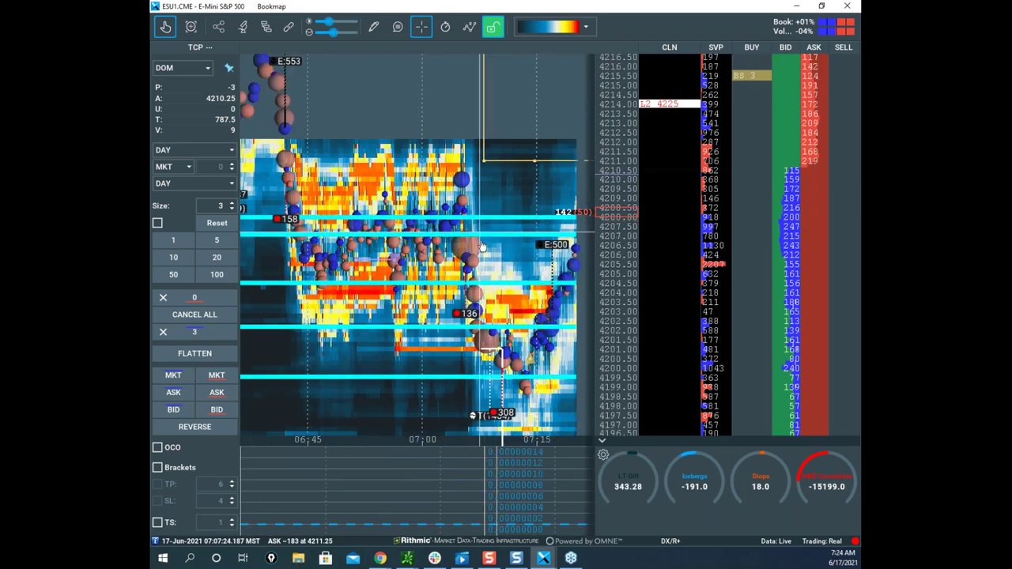
pyautogui.moveTo(308, 131); pyautogui.dragTo(422, 129)
pyautogui.moveTo(330, 149); pyautogui.dragTo(432, 150)
pyautogui.moveTo(478, 195); pyautogui.dragTo(525, 138)
pyautogui.moveTo(415, 120); pyautogui.dragTo(544, 120)
pyautogui.moveTo(449, 215); pyautogui.dragTo(546, 215)
pyautogui.moveTo(464, 240); pyautogui.dragTo(519, 232)
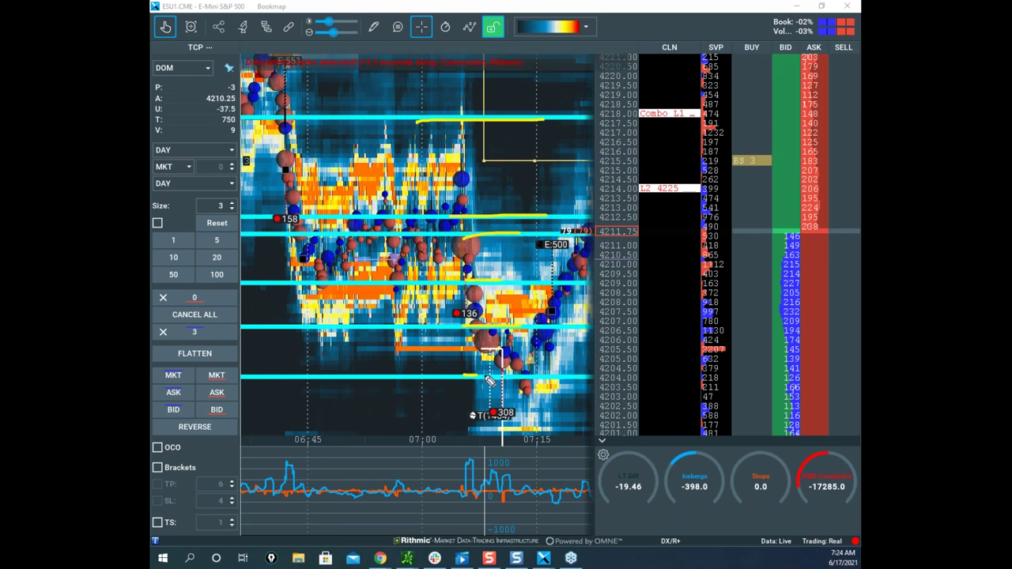
# Trace the rise from about 4205 to 4213, extend the 4218 level, sketch a drop toward 4201, and clear all strokes.
pyautogui.moveTo(519, 365); pyautogui.dragTo(592, 210)
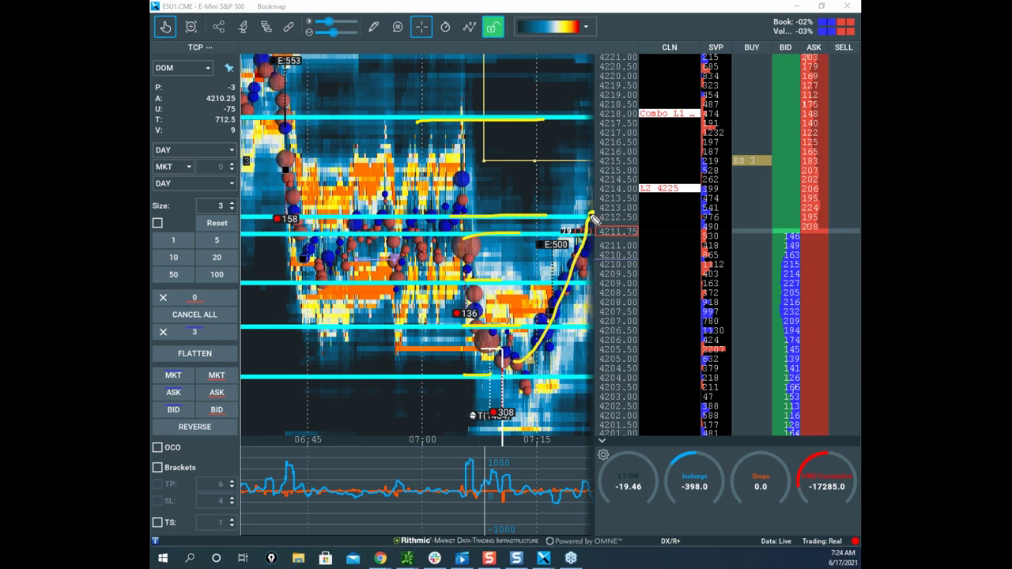
pyautogui.moveTo(541, 118); pyautogui.dragTo(602, 117)
pyautogui.moveTo(592, 231)
pyautogui.mouseDown()
pyautogui.moveTo(610, 352)
pyautogui.moveTo(595, 380)
pyautogui.moveTo(610, 433)
pyautogui.mouseUp()
pyautogui.press('Escape')
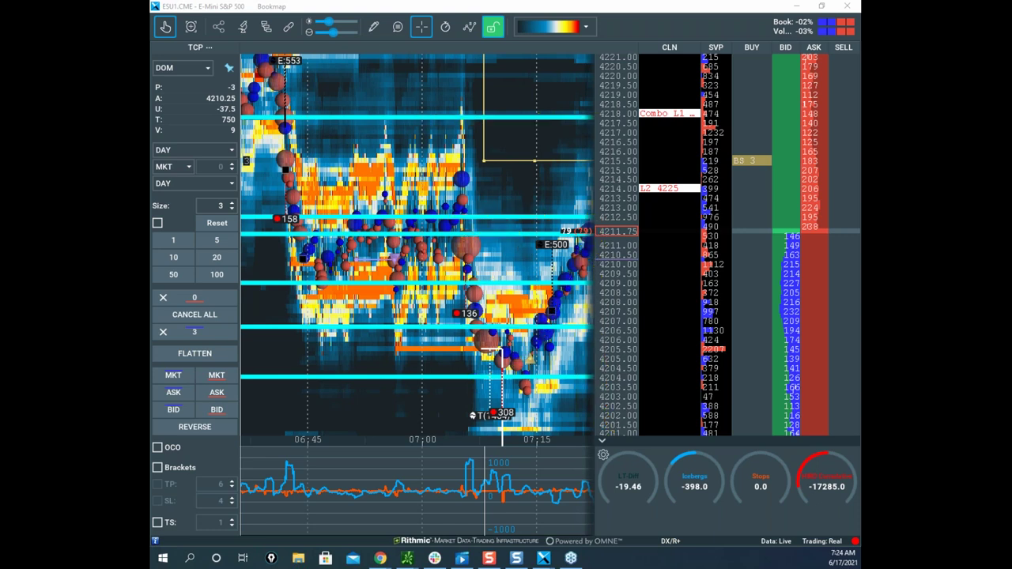
# Examine the heatmap with the latest prices and the resting liquidity projected to 07:30, keeping its window maximized on this screen.
pyautogui.moveTo(521, 151); pyautogui.dragTo(416, 113)
pyautogui.moveTo(560, 166); pyautogui.dragTo(536, 154)
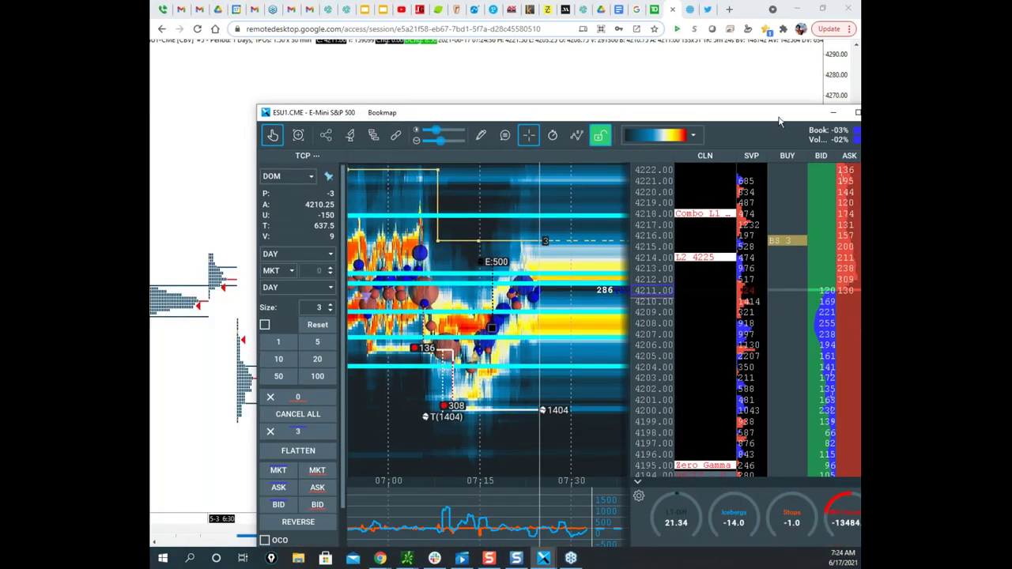
pyautogui.moveTo(779, 119); pyautogui.dragTo(719, 85)
pyautogui.click(798, 79)
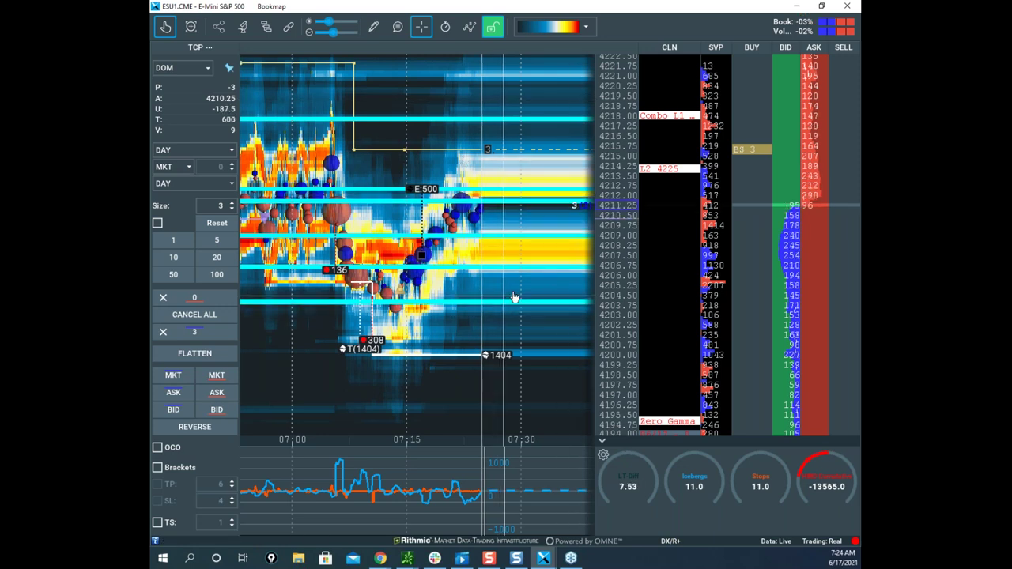
# Move the heatmap window off this screen and enlarge the 6000-volume ES VWAP chart with its cumulative delta in view.
pyautogui.moveTo(583, 7); pyautogui.dragTo(151, 85)
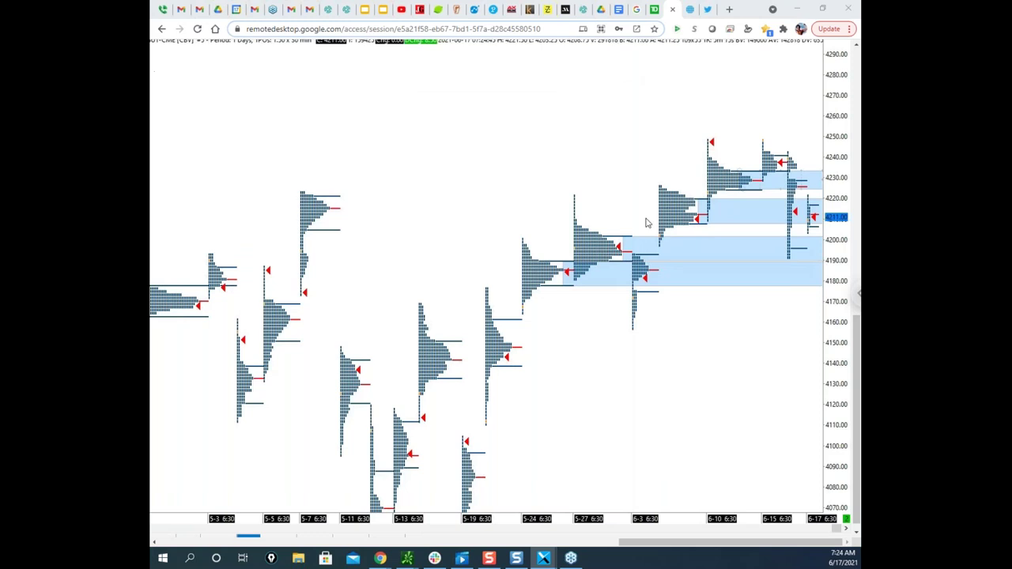
pyautogui.moveTo(857, 452); pyautogui.dragTo(857, 410)
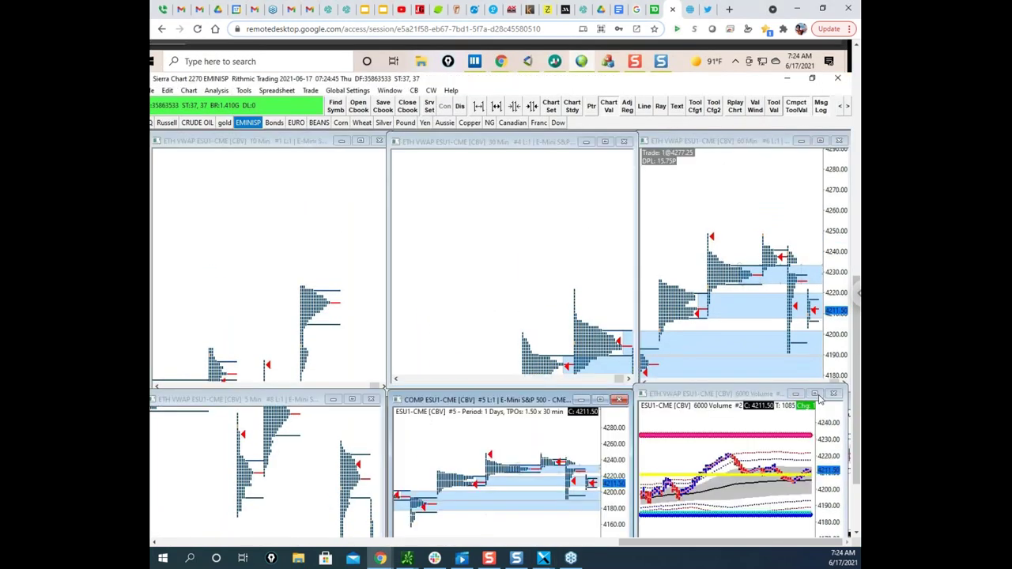
pyautogui.click(819, 396)
pyautogui.click(816, 394)
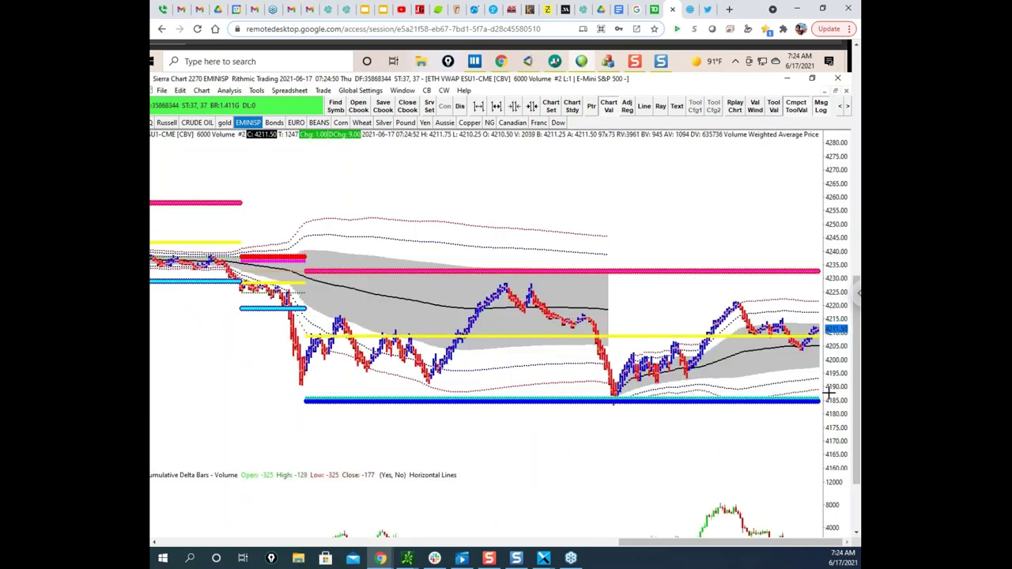
pyautogui.scroll(-2, 819, 237)
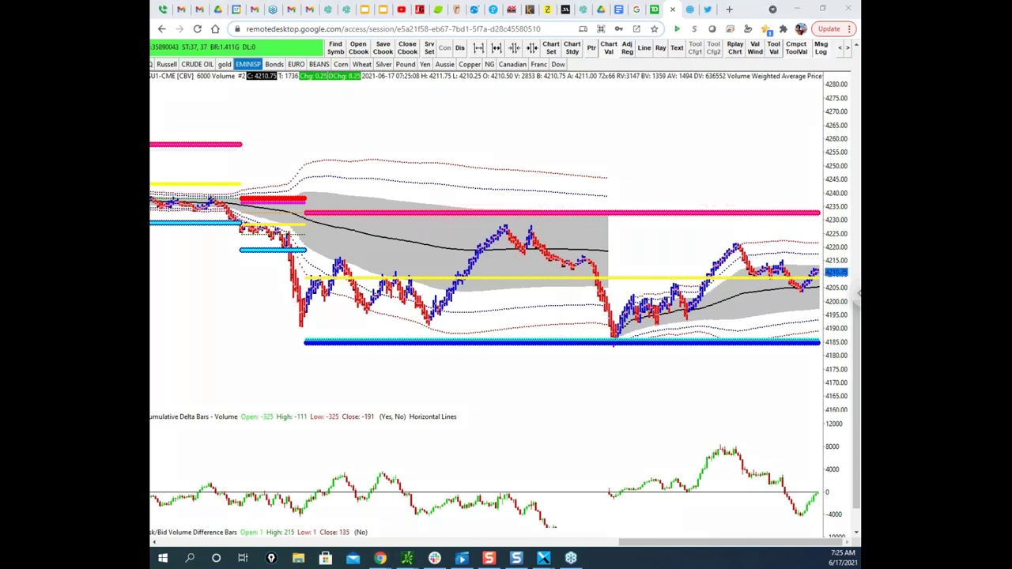
# Mark the pink level near 4232, trace the reversal off 4185, circle the current session's cumulative delta, and clear the marks.
pyautogui.moveTo(751, 218); pyautogui.dragTo(802, 213)
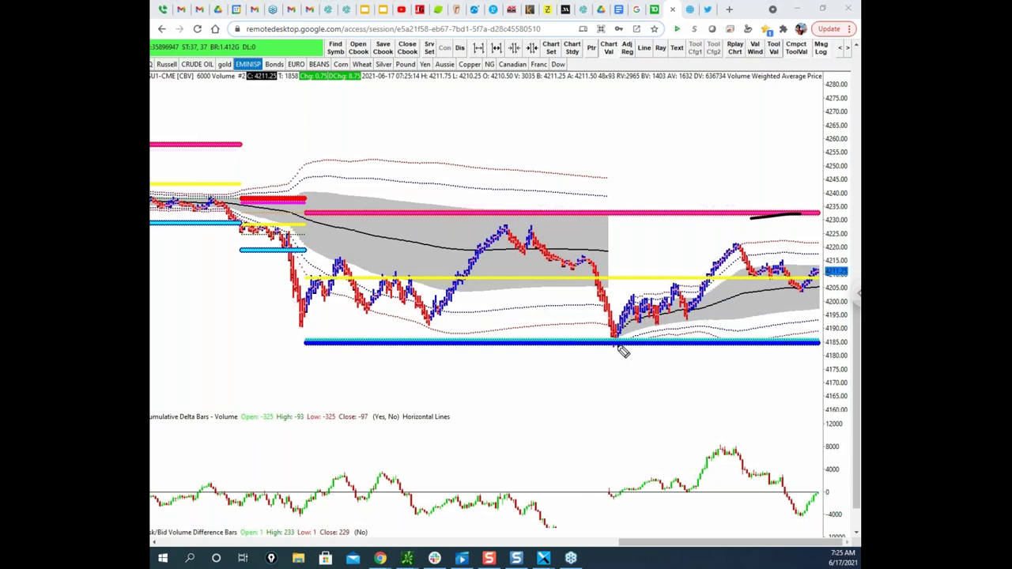
pyautogui.moveTo(613, 323)
pyautogui.mouseDown()
pyautogui.moveTo(620, 350)
pyautogui.moveTo(672, 309)
pyautogui.mouseUp()
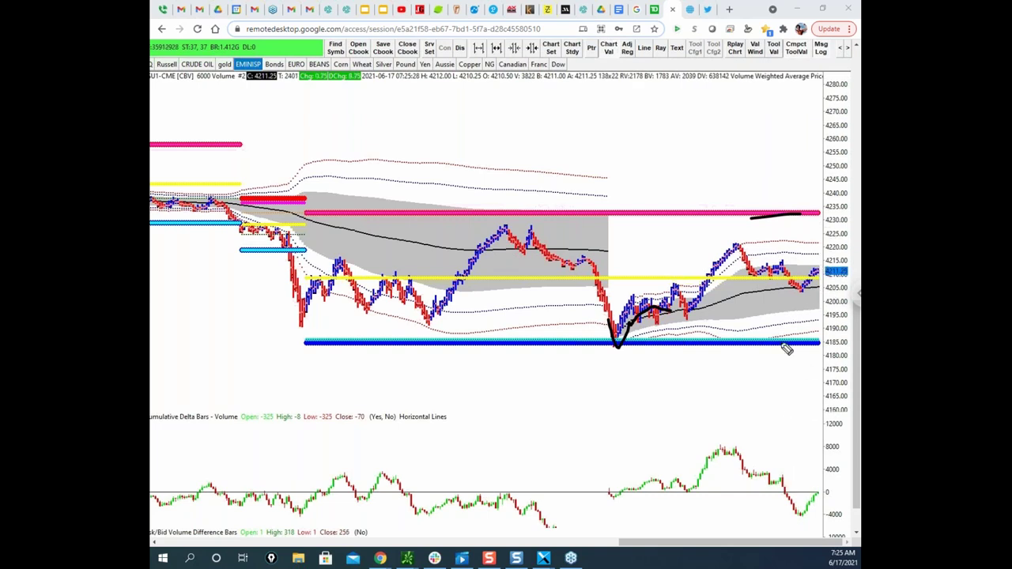
pyautogui.moveTo(788, 434)
pyautogui.mouseDown()
pyautogui.moveTo(667, 501)
pyautogui.moveTo(830, 530)
pyautogui.moveTo(824, 458)
pyautogui.mouseUp()
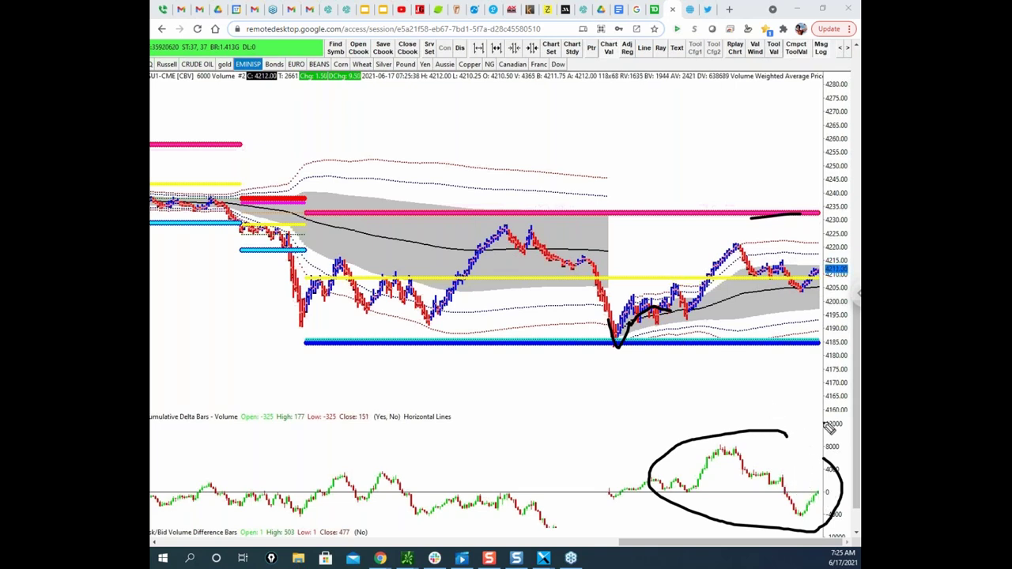
pyautogui.press('Escape')
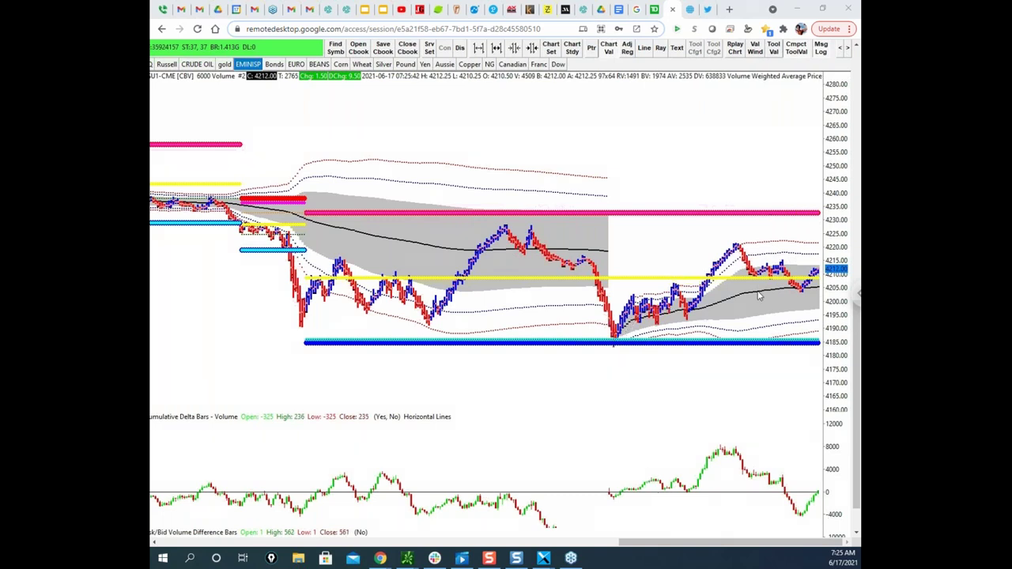
# Remove the redisplayed marks, circle the latest cumulative delta recovery, trace its earlier rise toward 8000, and clear both strokes.
pyautogui.scroll(-1, 799, 298)
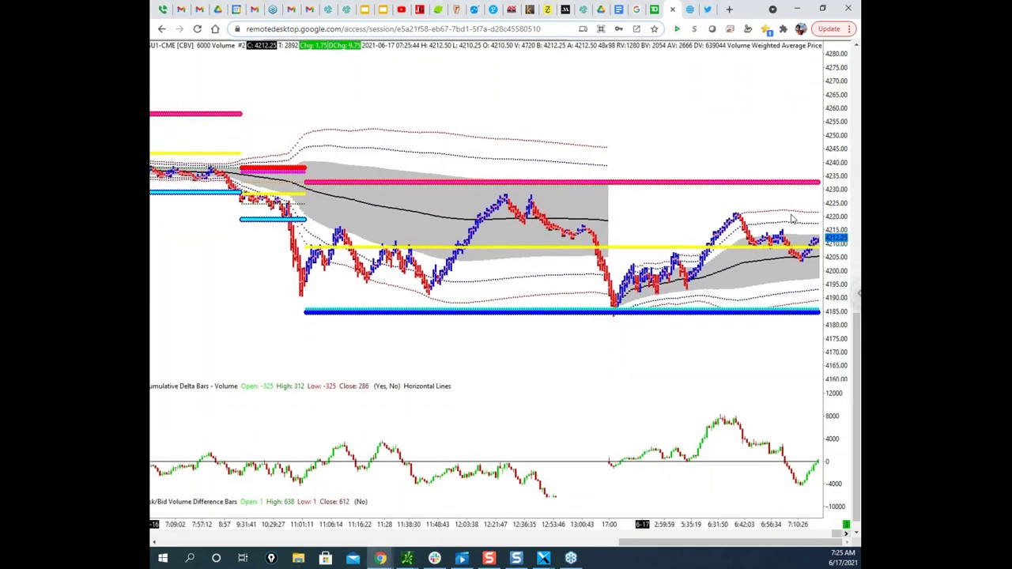
pyautogui.hotkey('ctrl', '2')
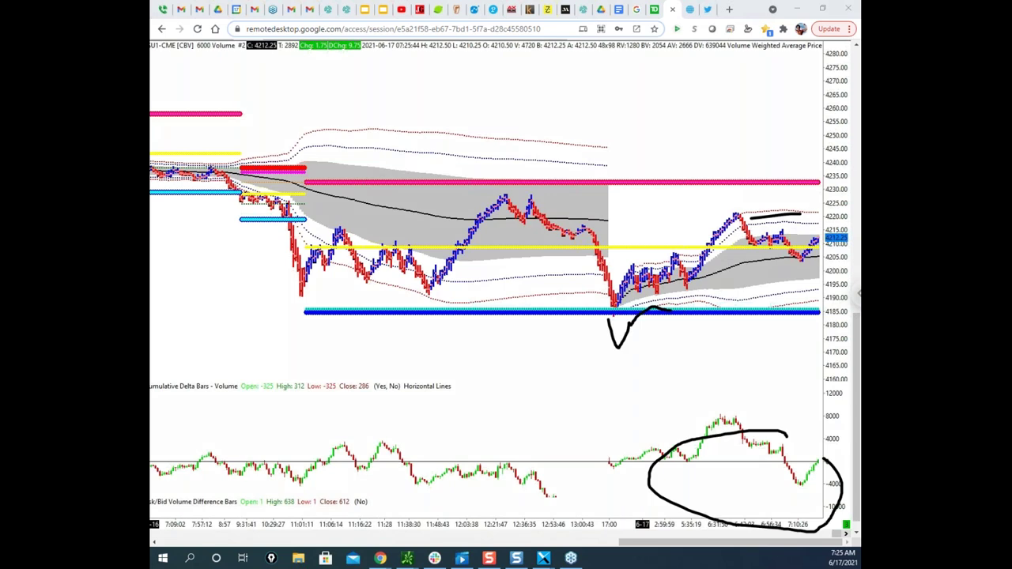
pyautogui.press('e')
pyautogui.moveTo(831, 399)
pyautogui.mouseDown()
pyautogui.moveTo(805, 516)
pyautogui.moveTo(836, 445)
pyautogui.mouseUp()
pyautogui.moveTo(691, 457); pyautogui.dragTo(715, 434)
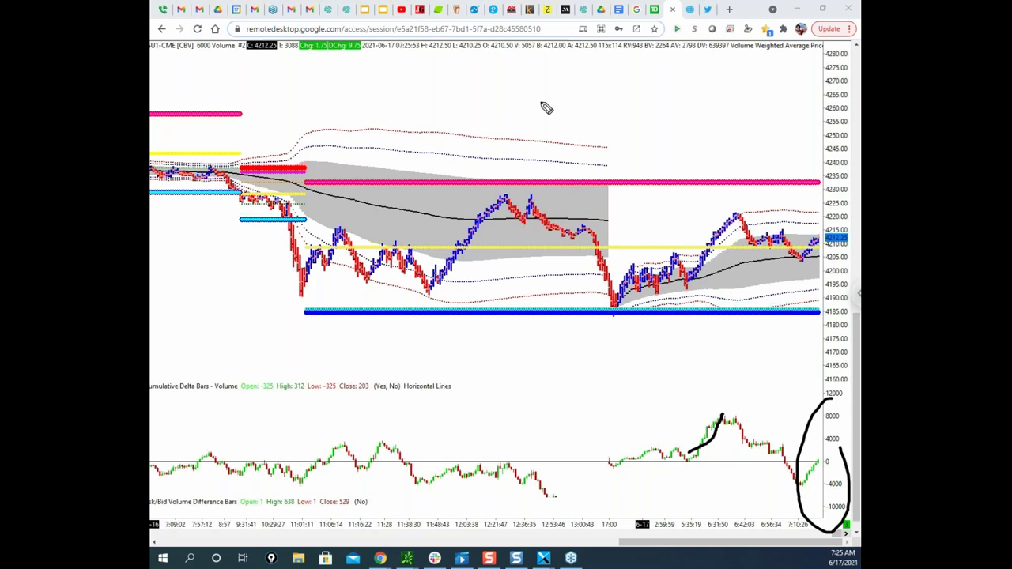
pyautogui.click(506, 9)
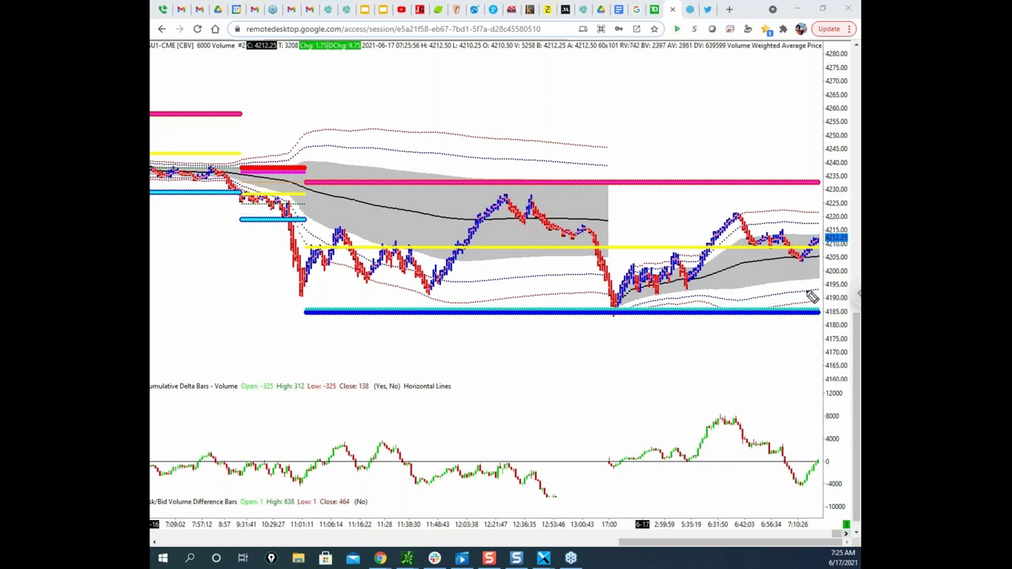
# Circle the price consolidation near 4212 and the matching cumulative delta pause near 3000, adding a level line and a falling line across the delta.
pyautogui.moveTo(785, 234)
pyautogui.mouseDown()
pyautogui.moveTo(766, 240)
pyautogui.moveTo(789, 242)
pyautogui.mouseUp()
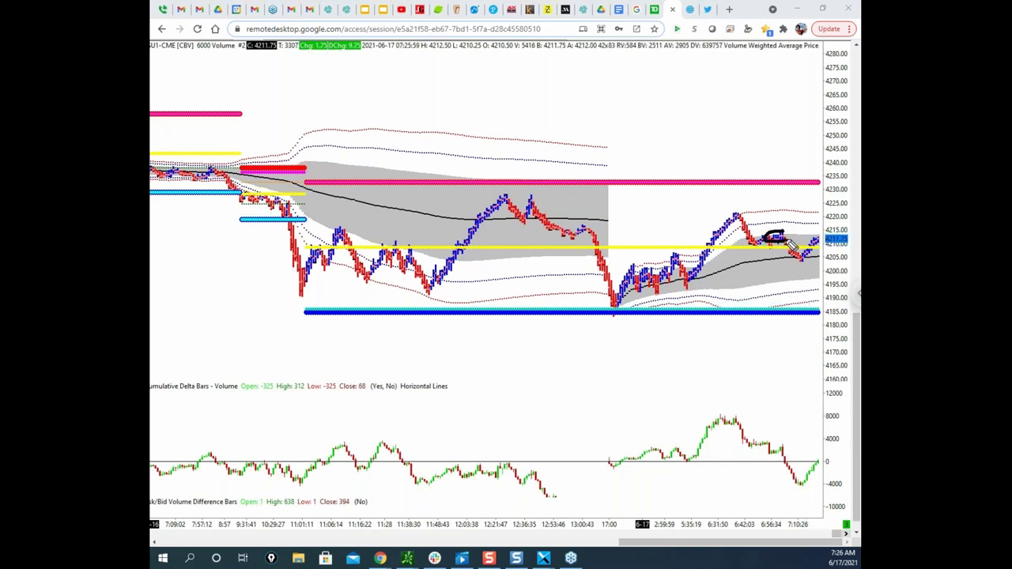
pyautogui.moveTo(789, 442); pyautogui.dragTo(833, 451)
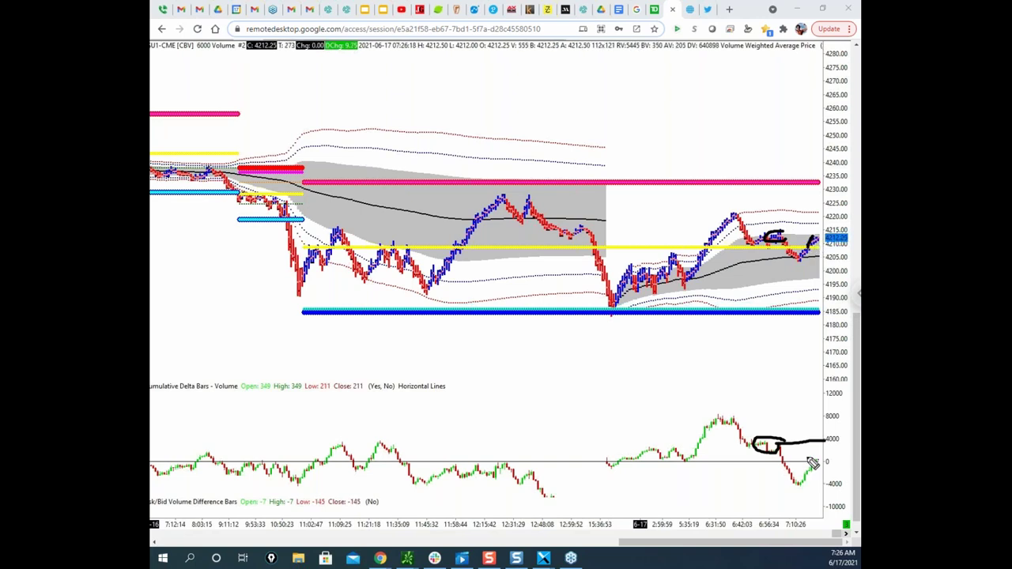
pyautogui.moveTo(754, 430); pyautogui.dragTo(836, 462)
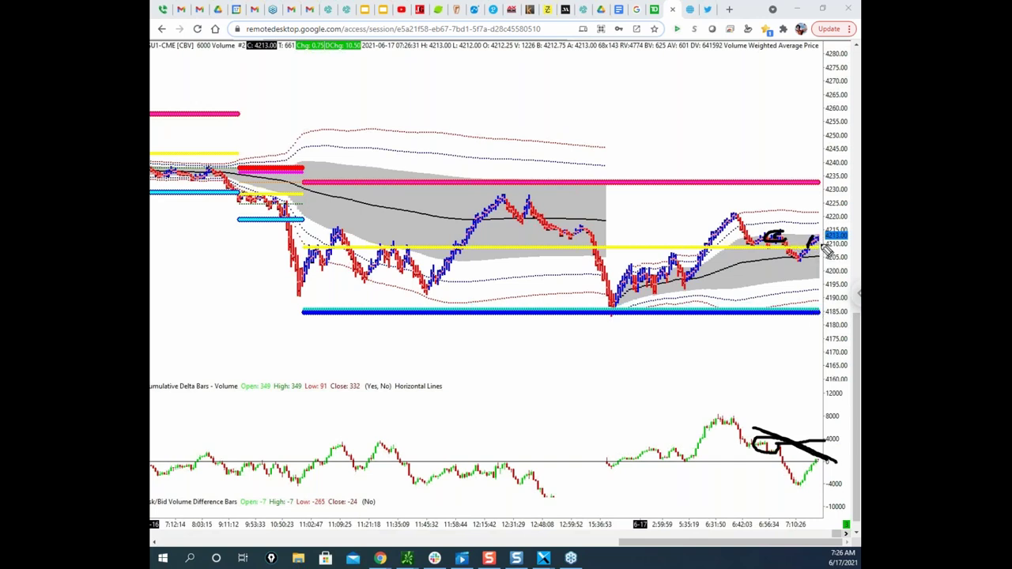
# Mark the current VWAP band edges near 4213 and 4197, and sketch a vertical line down from about 4213 to 4178.
pyautogui.moveTo(802, 235); pyautogui.dragTo(820, 235)
pyautogui.moveTo(798, 278); pyautogui.dragTo(819, 278)
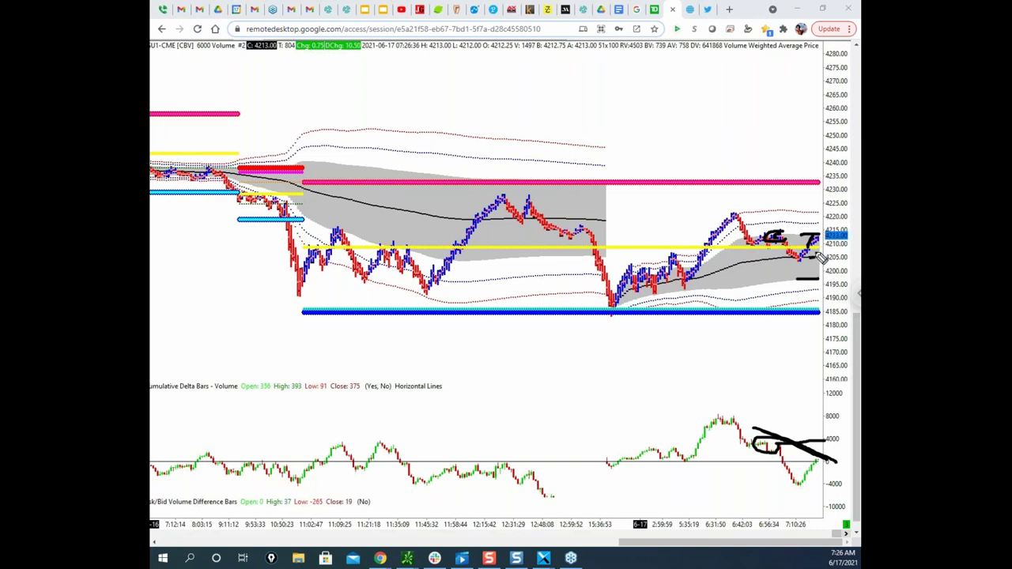
pyautogui.moveTo(822, 241)
pyautogui.mouseDown()
pyautogui.moveTo(825, 317)
pyautogui.moveTo(815, 330)
pyautogui.mouseUp()
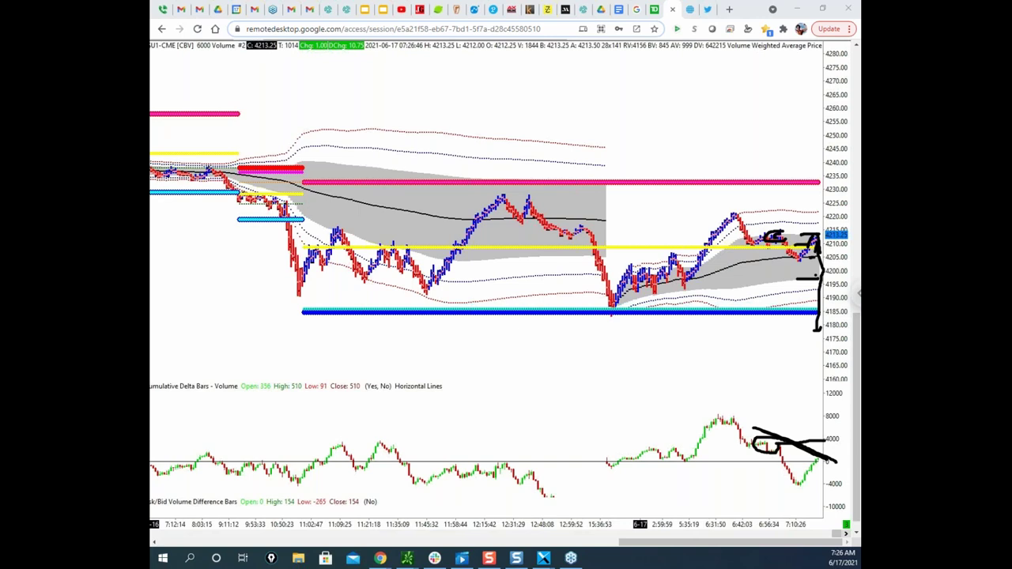
# Clear the old marks, sketch a vertical line from about 4213 to 4225 and a falling line over the cumulative delta highs, and clear both.
pyautogui.rightClick(702, 79)
pyautogui.moveTo(819, 239); pyautogui.dragTo(816, 202)
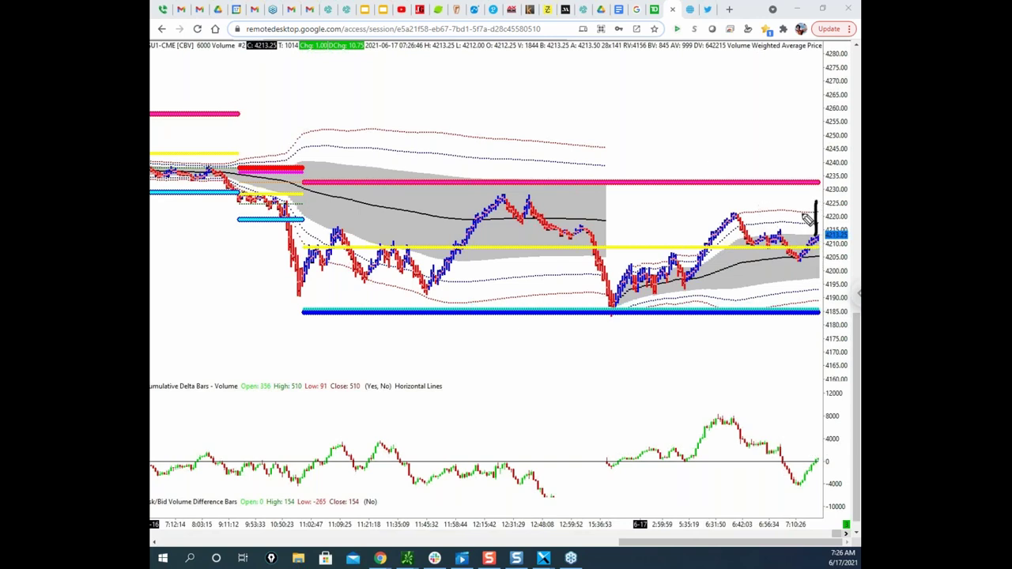
pyautogui.moveTo(716, 406); pyautogui.dragTo(860, 479)
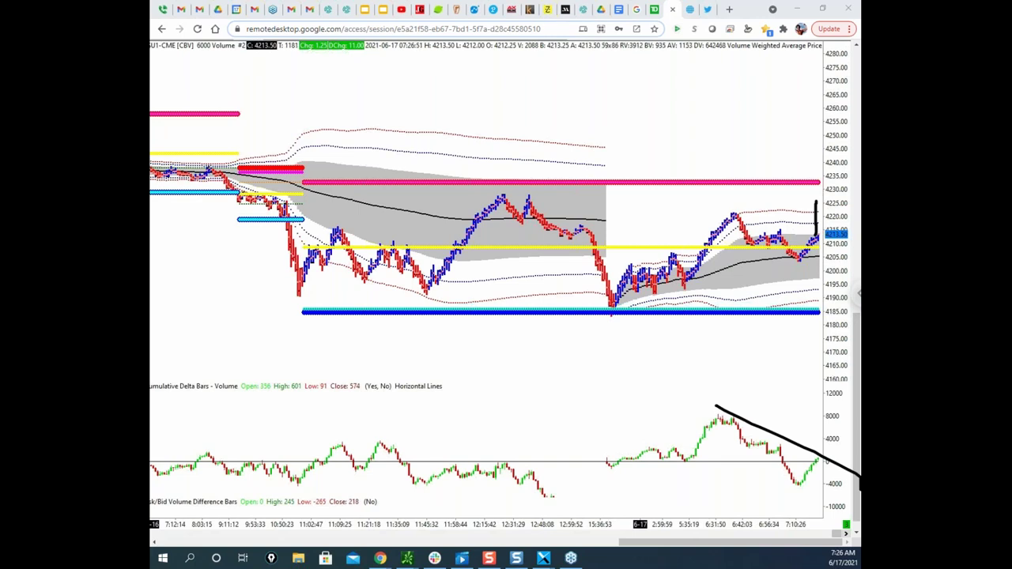
pyautogui.press('Escape')
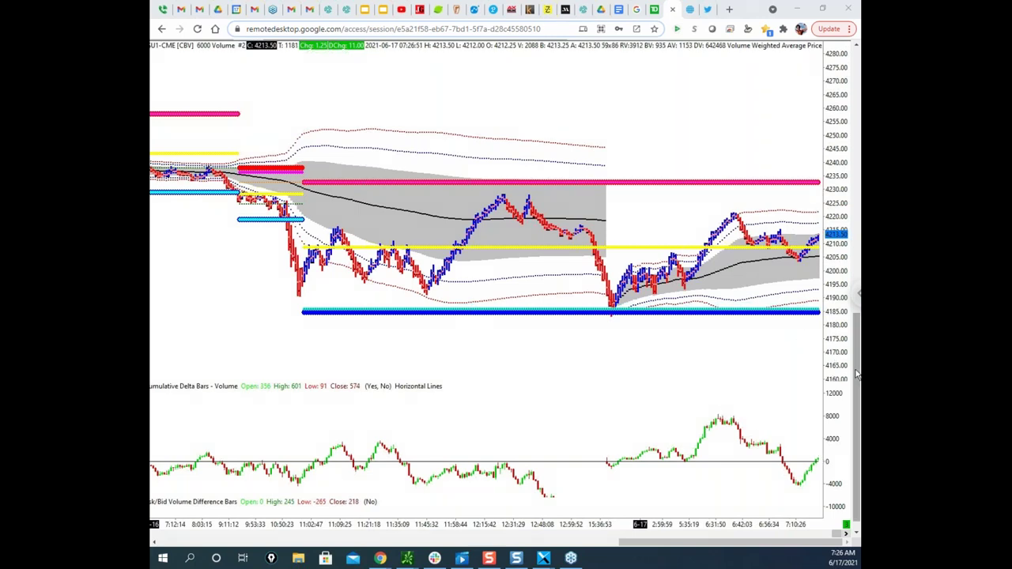
# Return the 6000-volume VWAP chart from full size to the tiled multi-chart layout.
pyautogui.moveTo(857, 374); pyautogui.dragTo(860, 348)
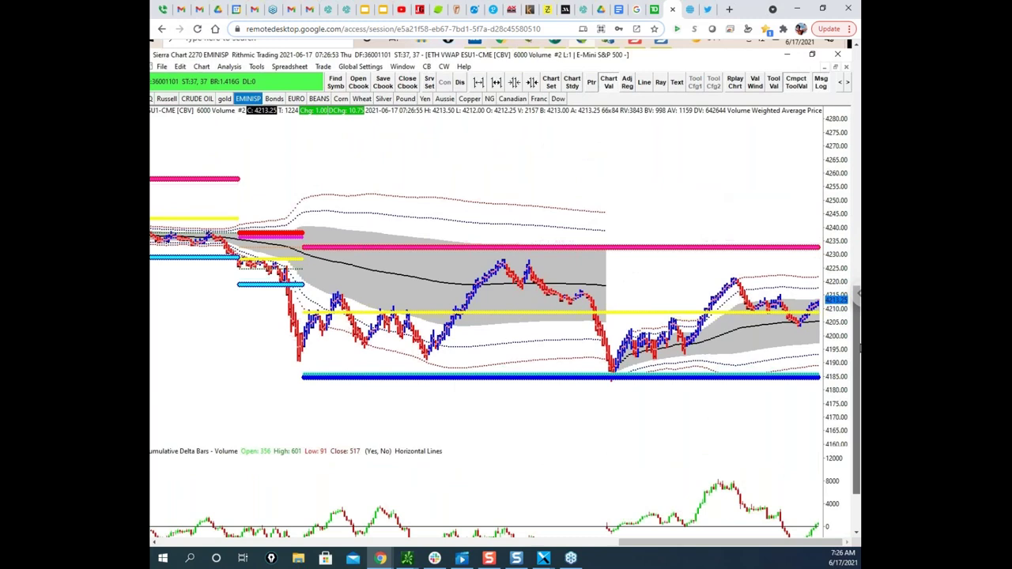
pyautogui.scroll(-1, 860, 348)
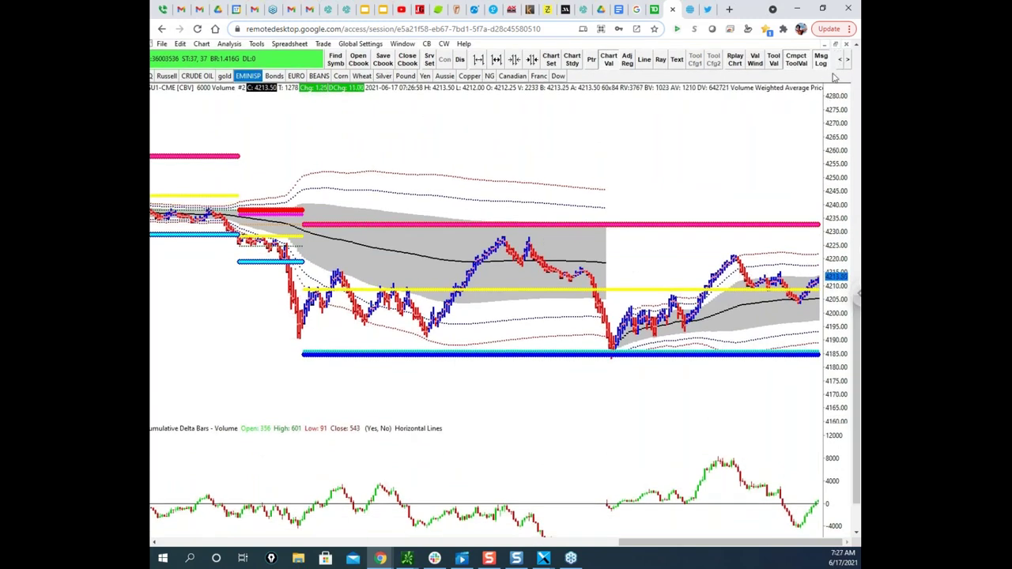
pyautogui.click(835, 45)
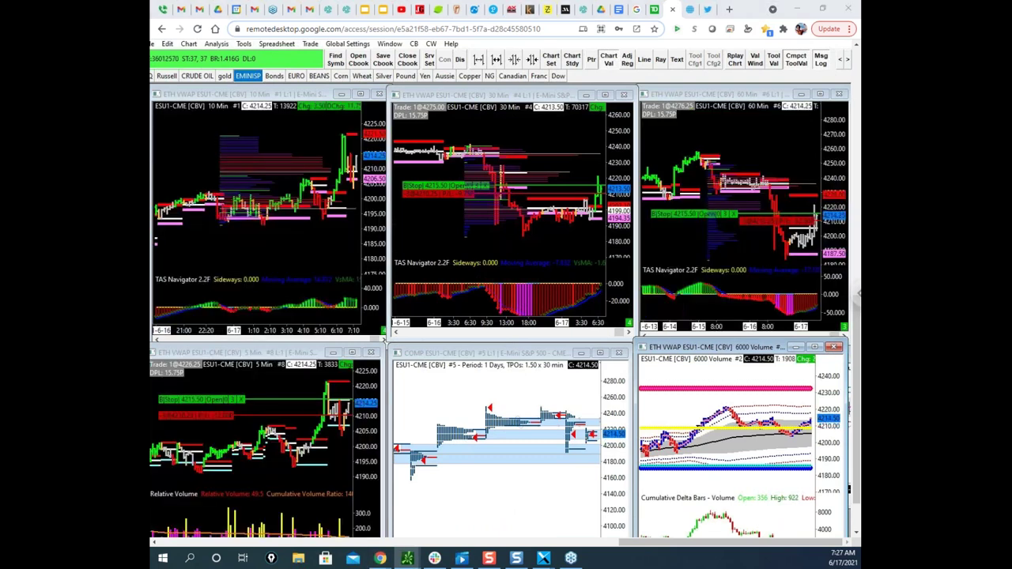
# Bring up the thinkorswim /ES tick chart, review the full-size ES Bookmap heatmap, and move Bookmap aside to show the tick chart full size.
pyautogui.moveTo(151, 253); pyautogui.dragTo(554, 178)
pyautogui.doubleClick(553, 176)
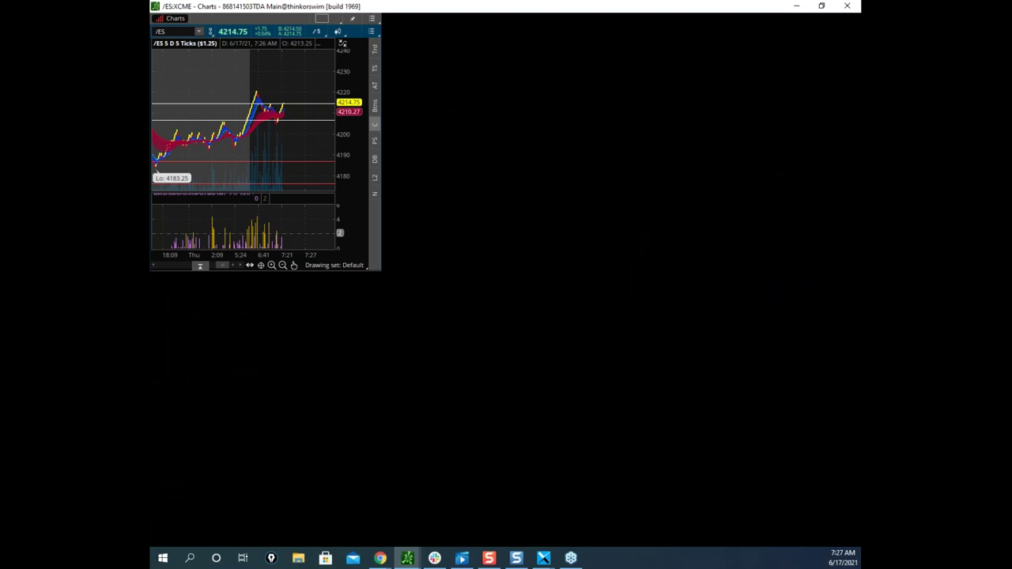
pyautogui.hotkey('alt', 'Tab')
pyautogui.click(750, 70)
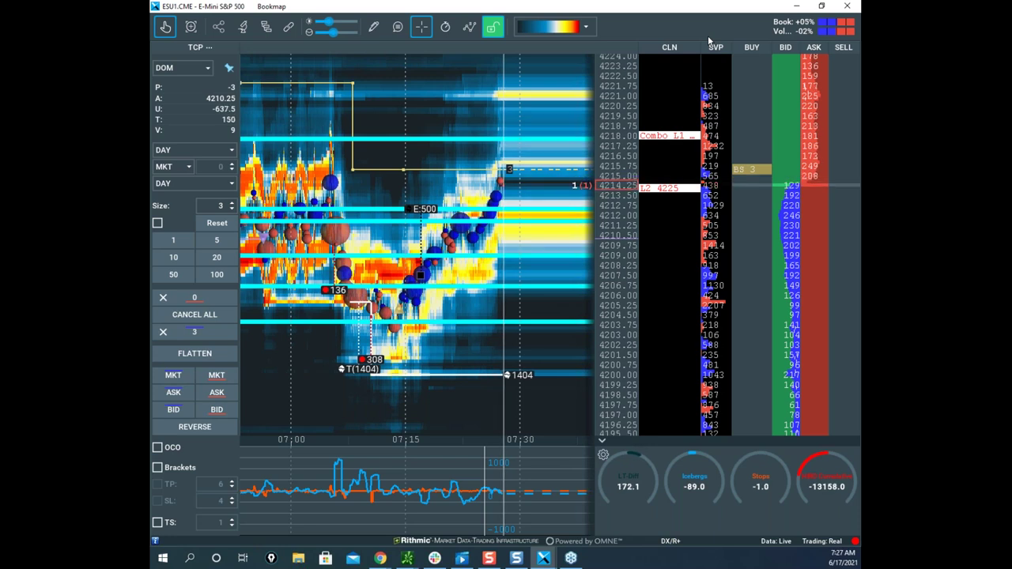
pyautogui.moveTo(782, 6); pyautogui.dragTo(727, 568)
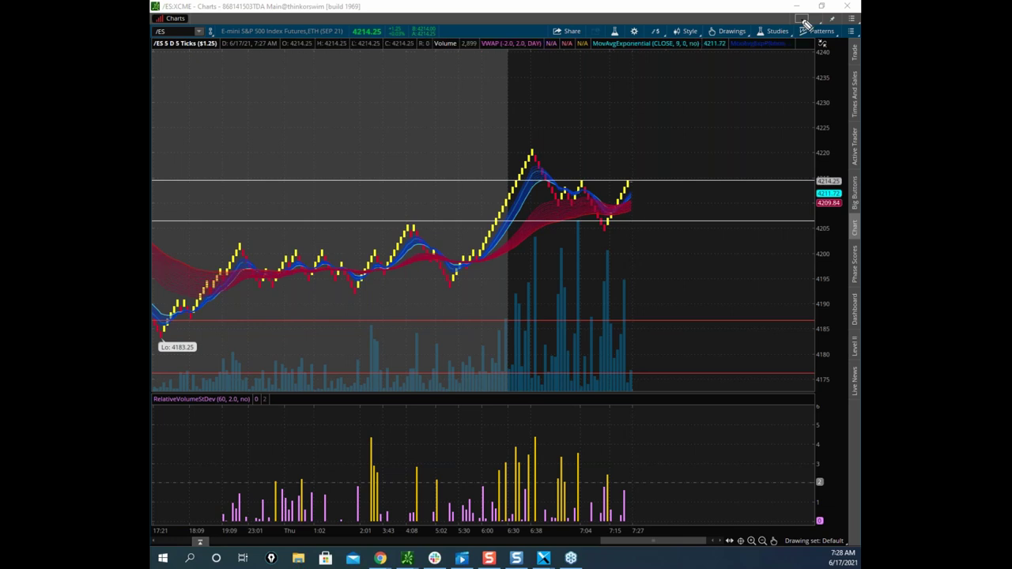
# Trace the moving-average ribbon and the price swings between about 4195 and 4220, circle that whole stretch, and clear the marks.
pyautogui.moveTo(789, 22); pyautogui.dragTo(797, 41)
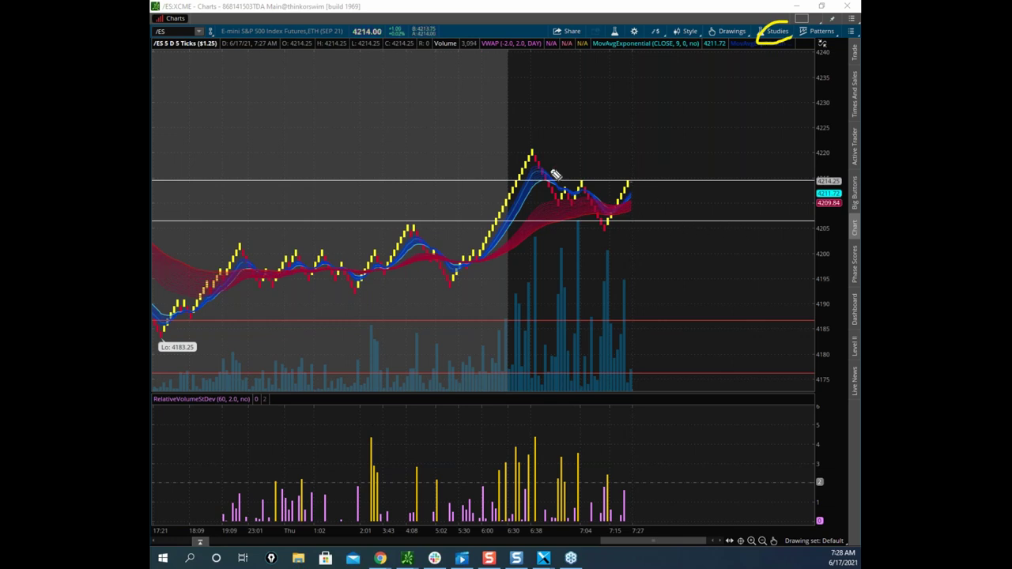
pyautogui.moveTo(496, 252); pyautogui.dragTo(516, 194)
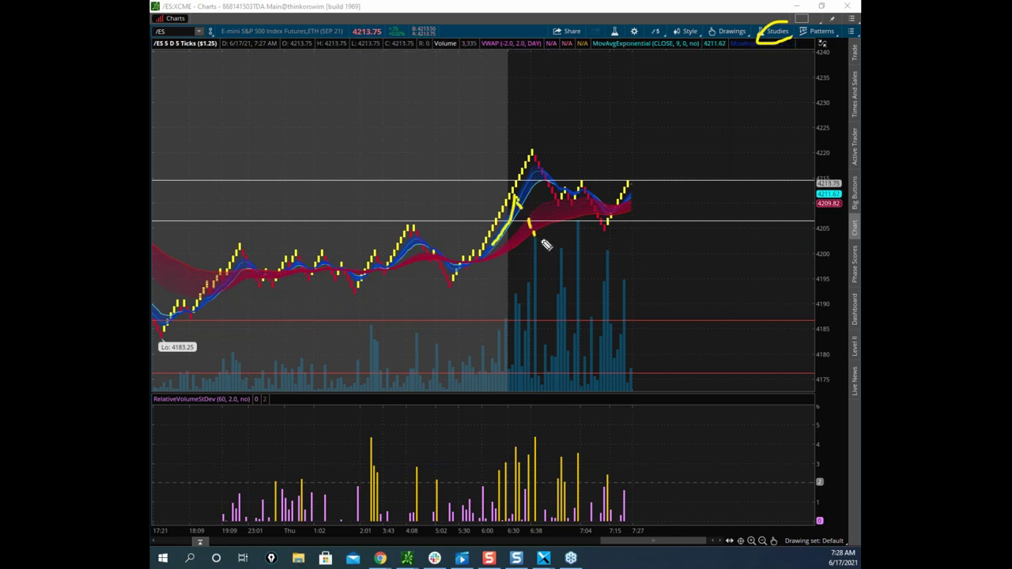
pyautogui.moveTo(450, 275)
pyautogui.mouseDown()
pyautogui.moveTo(494, 255)
pyautogui.moveTo(540, 163)
pyautogui.mouseUp()
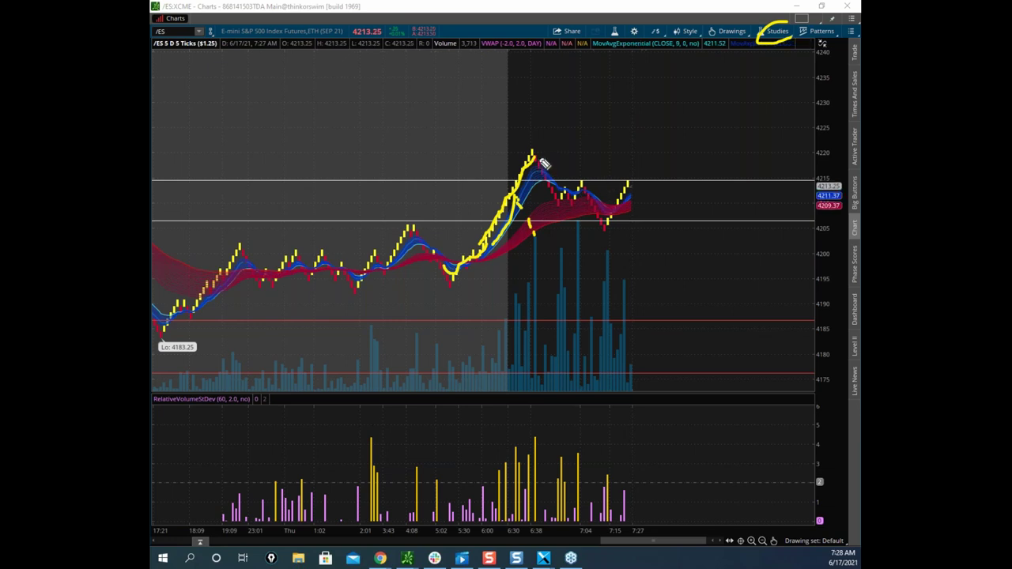
pyautogui.moveTo(541, 163)
pyautogui.mouseDown()
pyautogui.moveTo(555, 202)
pyautogui.moveTo(586, 191)
pyautogui.moveTo(610, 224)
pyautogui.moveTo(633, 181)
pyautogui.mouseUp()
pyautogui.moveTo(658, 145)
pyautogui.mouseDown()
pyautogui.moveTo(372, 321)
pyautogui.moveTo(727, 141)
pyautogui.mouseUp()
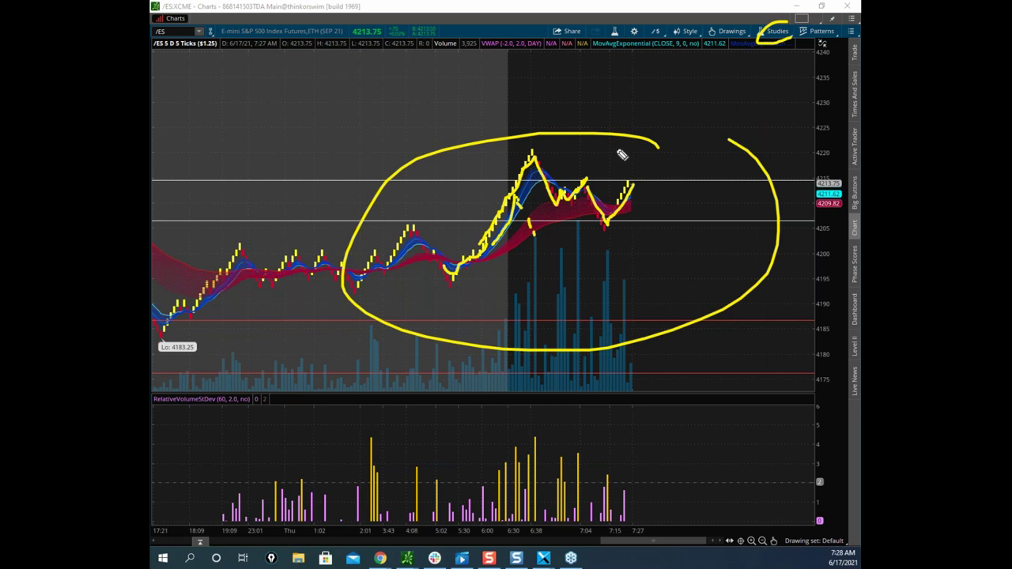
pyautogui.press('Escape')
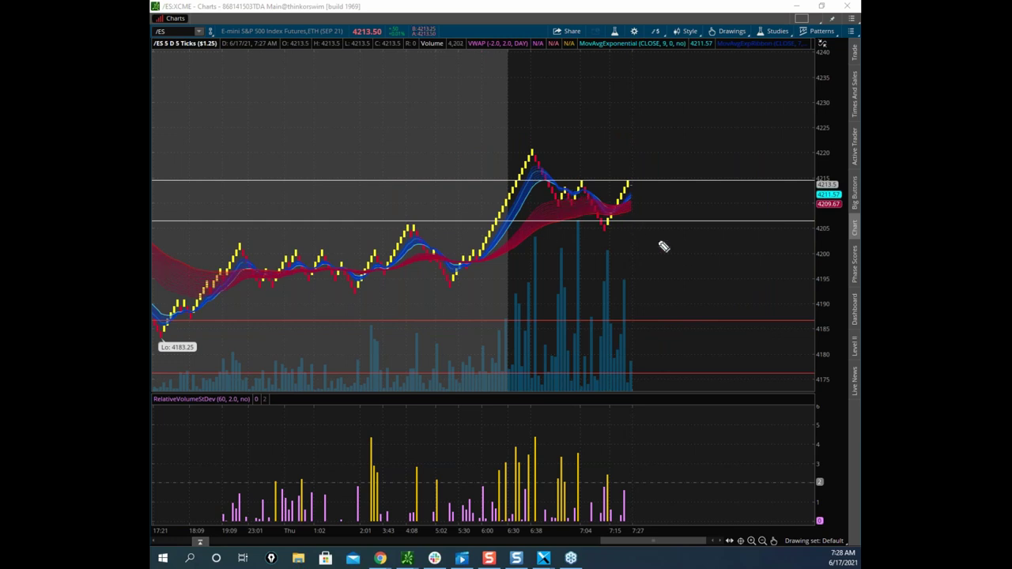
# Mark the latest high near 4214 and sketch falling paths from the recent price action to about 4183, ending in an arrowhead.
pyautogui.moveTo(606, 205); pyautogui.dragTo(641, 259)
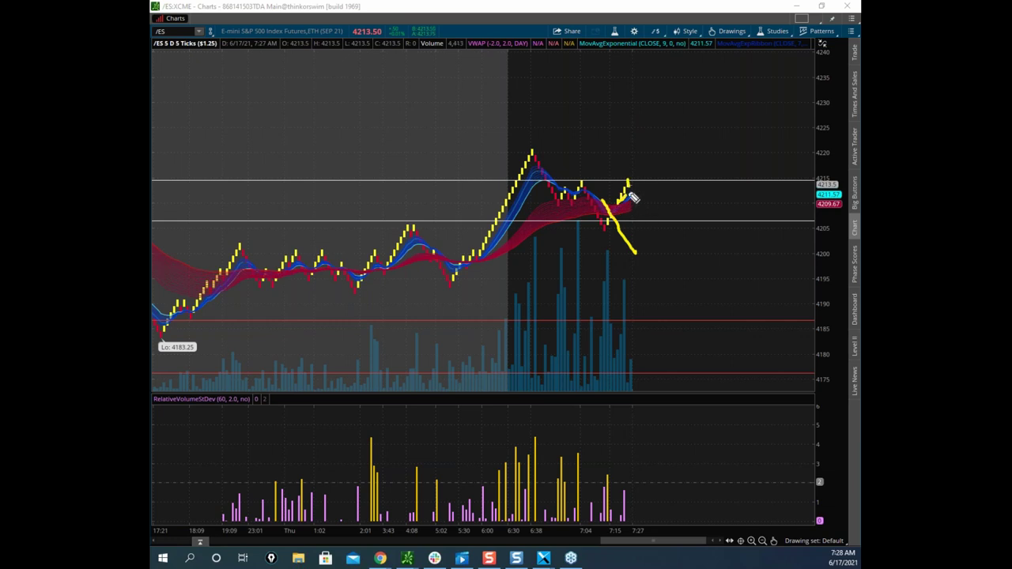
pyautogui.moveTo(627, 198); pyautogui.dragTo(690, 341)
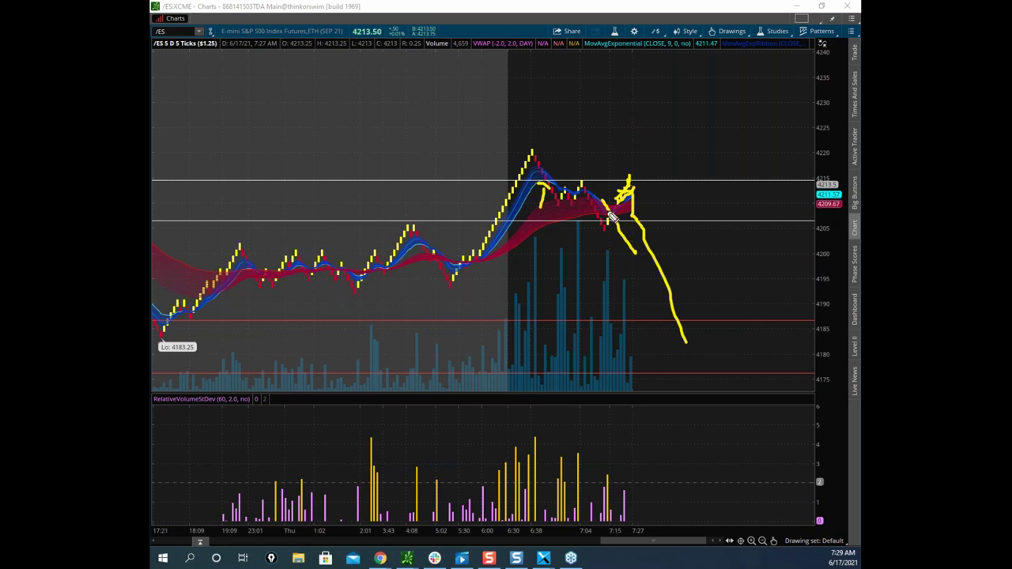
pyautogui.moveTo(552, 154)
pyautogui.mouseDown()
pyautogui.moveTo(741, 350)
pyautogui.moveTo(716, 329)
pyautogui.mouseUp()
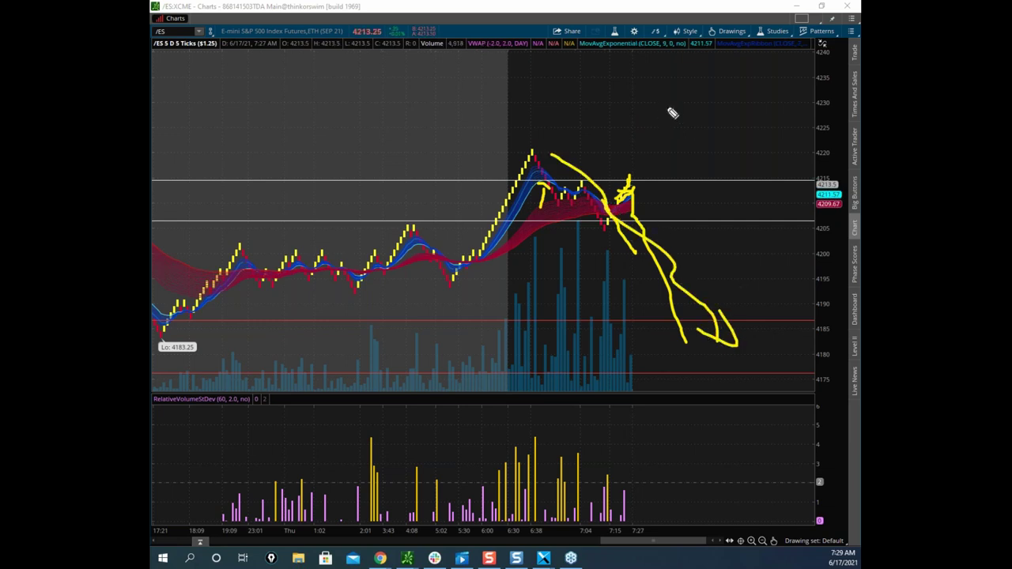
# Sketch a row of checkmarks above the price action, circle around the leftmost one, and clear all marks from the chart.
pyautogui.moveTo(537, 114); pyautogui.dragTo(621, 74)
pyautogui.moveTo(630, 109); pyautogui.dragTo(674, 101)
pyautogui.moveTo(696, 113); pyautogui.dragTo(758, 111)
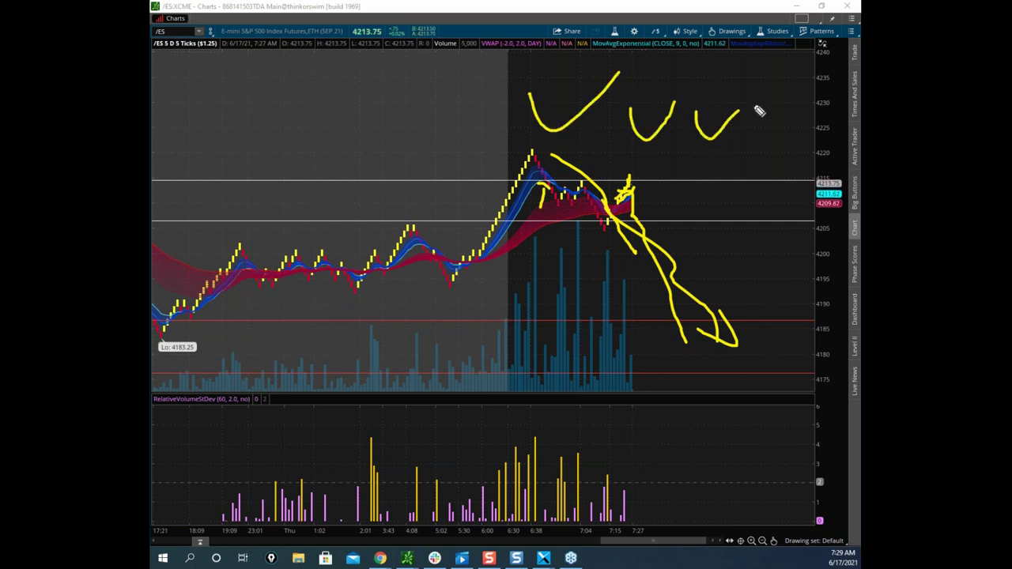
pyautogui.moveTo(442, 88)
pyautogui.mouseDown()
pyautogui.moveTo(503, 77)
pyautogui.moveTo(571, 111)
pyautogui.mouseUp()
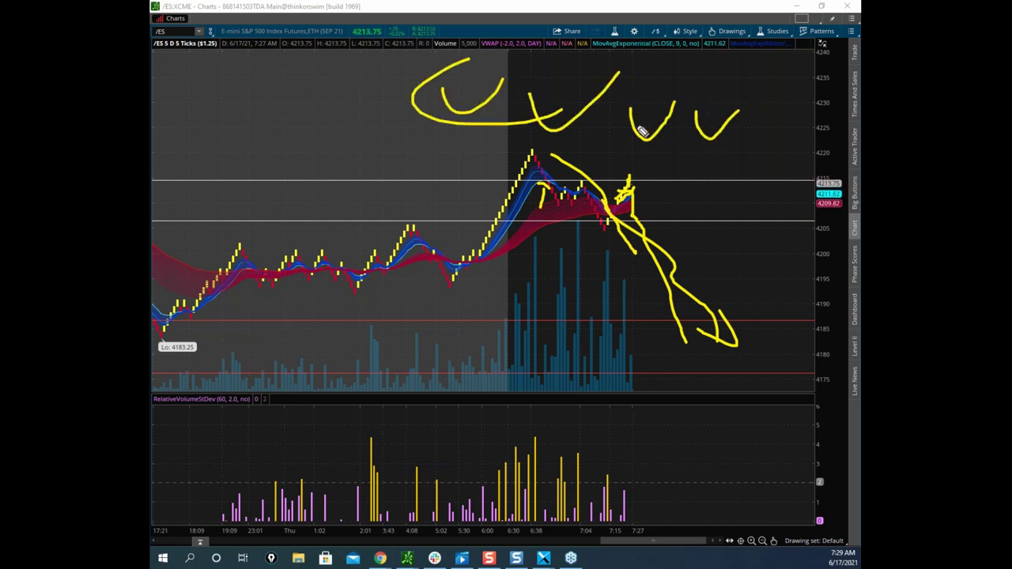
pyautogui.press('Escape')
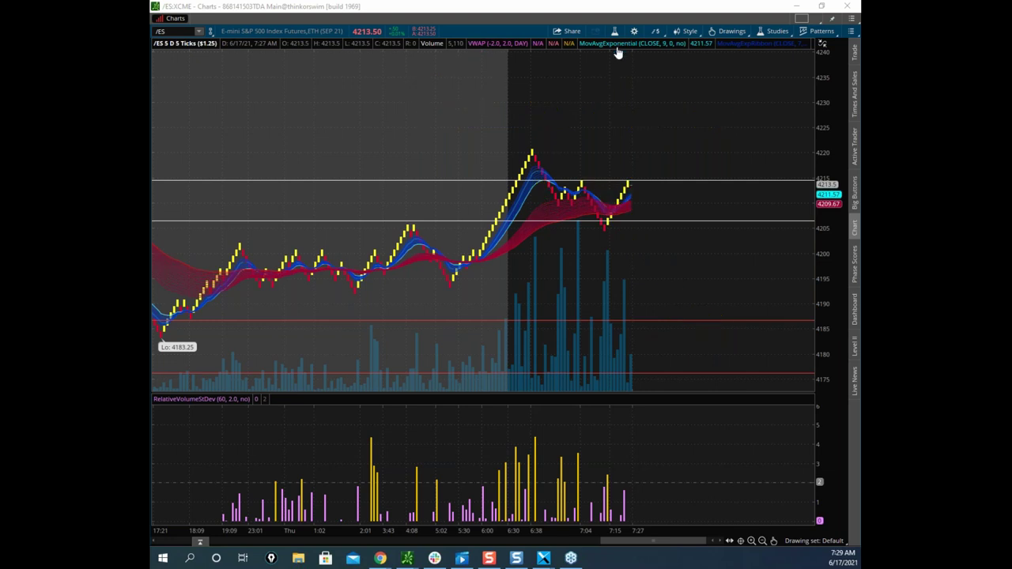
# Shrink the thinkorswim chart and switch to the ES Bookmap heatmap at full size.
pyautogui.doubleClick(621, 11)
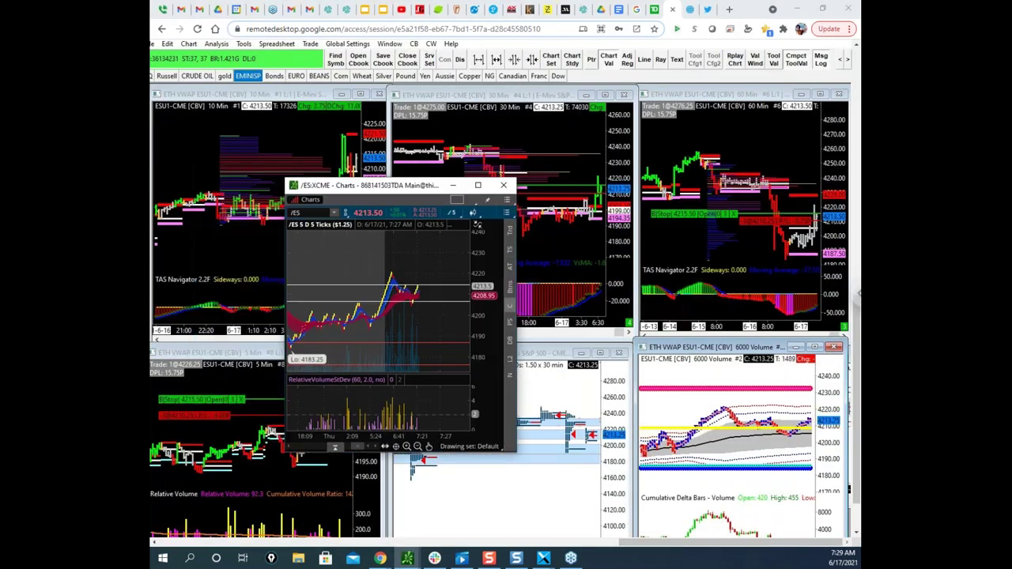
pyautogui.click(543, 559)
pyautogui.moveTo(606, 140); pyautogui.dragTo(663, 99)
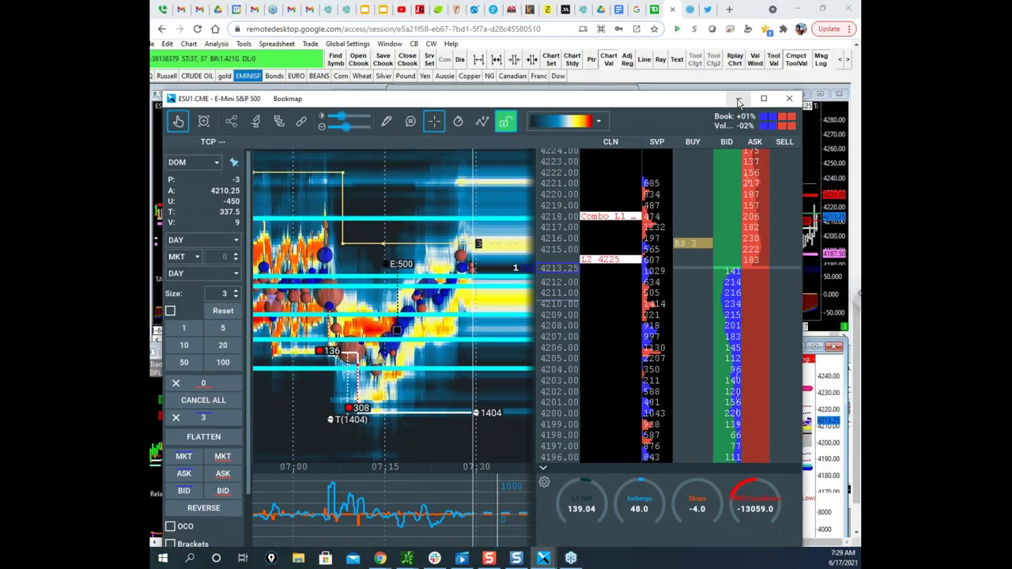
pyautogui.click(765, 99)
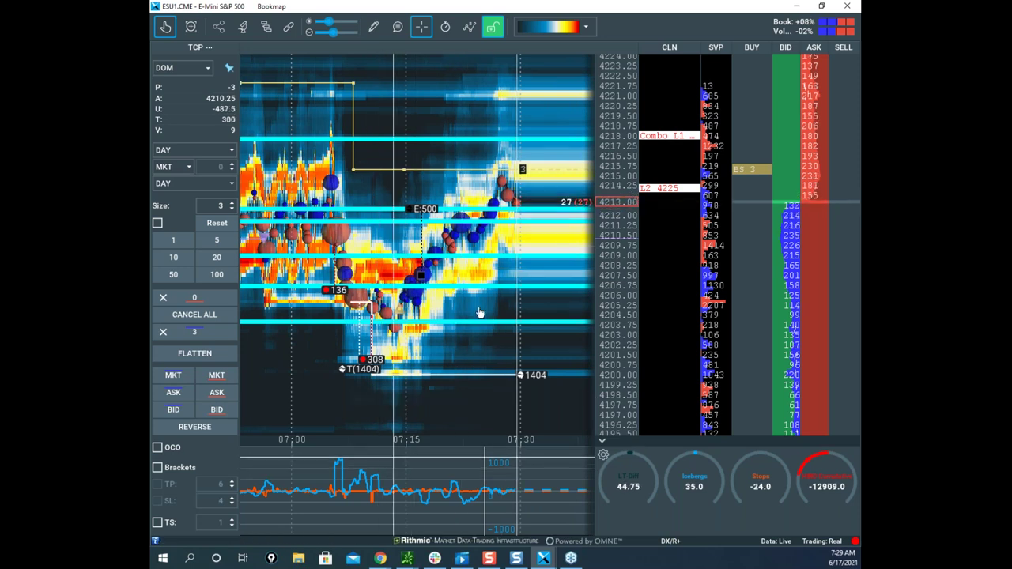
# Move the ES heatmap off this screen, view the thinkorswim /ES chart at full size, and minimize it.
pyautogui.moveTo(627, 7); pyautogui.dragTo(545, 57)
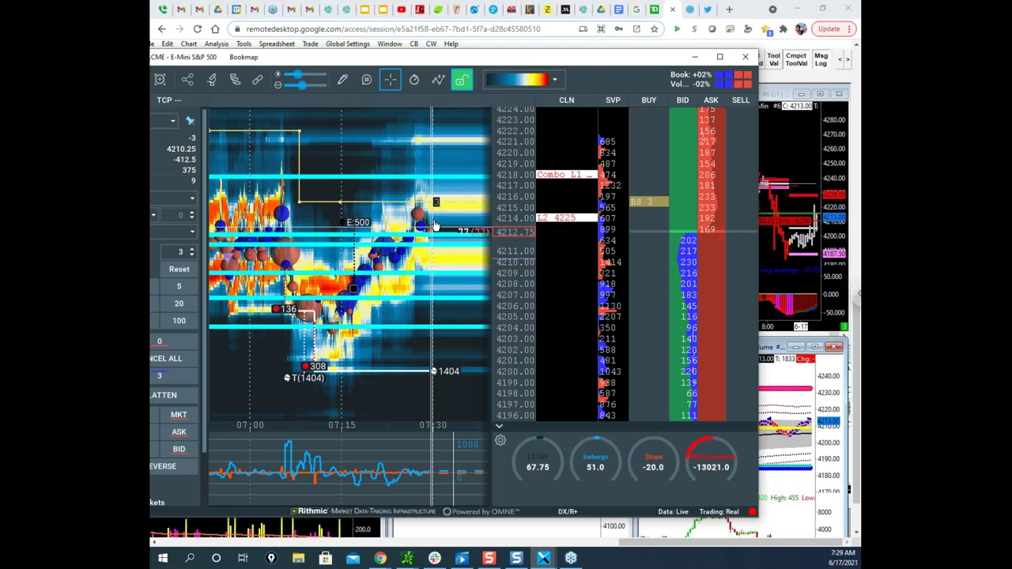
pyautogui.moveTo(506, 61); pyautogui.dragTo(152, 71)
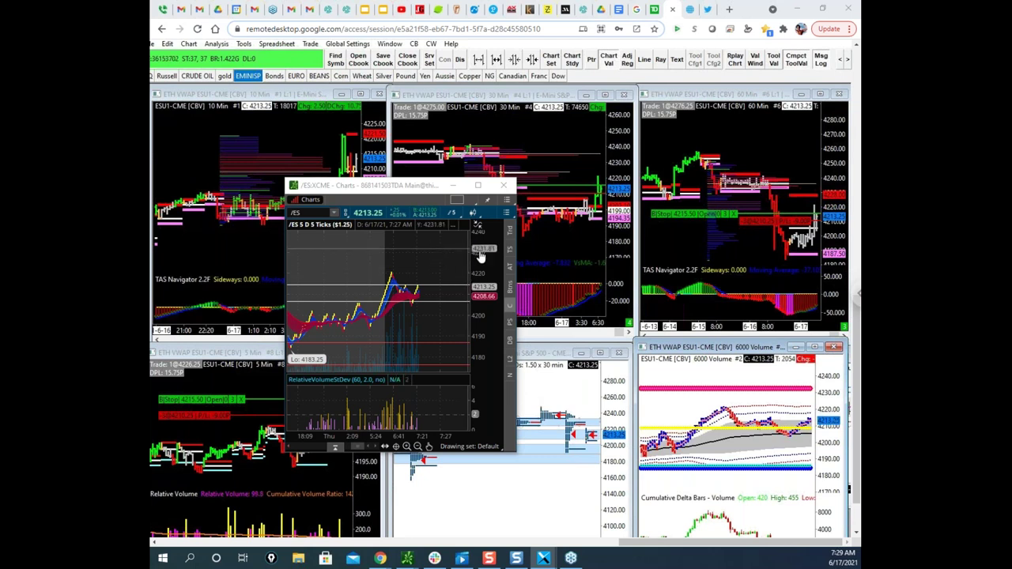
pyautogui.moveTo(415, 183); pyautogui.dragTo(538, 136)
pyautogui.click(600, 138)
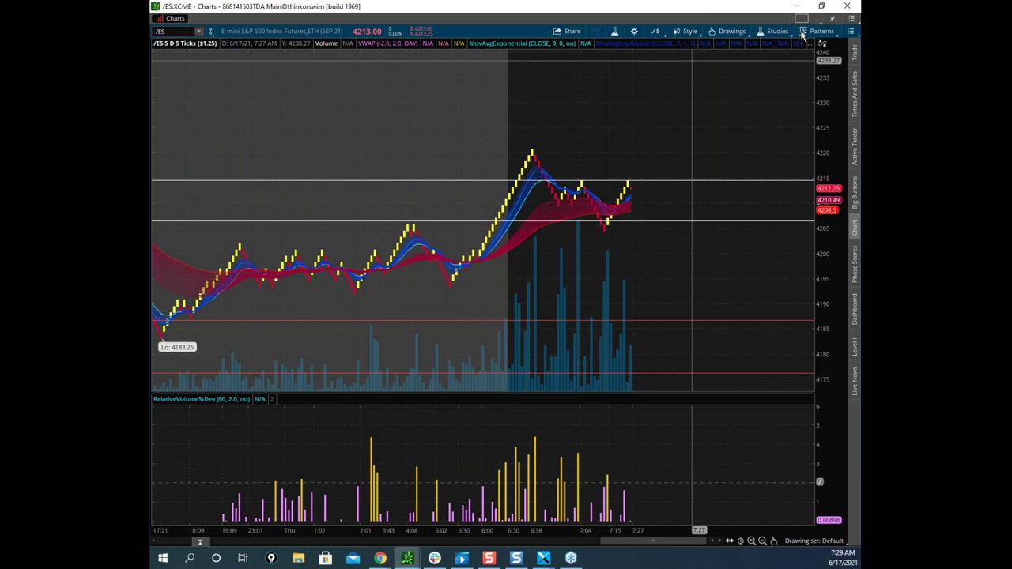
pyautogui.click(796, 5)
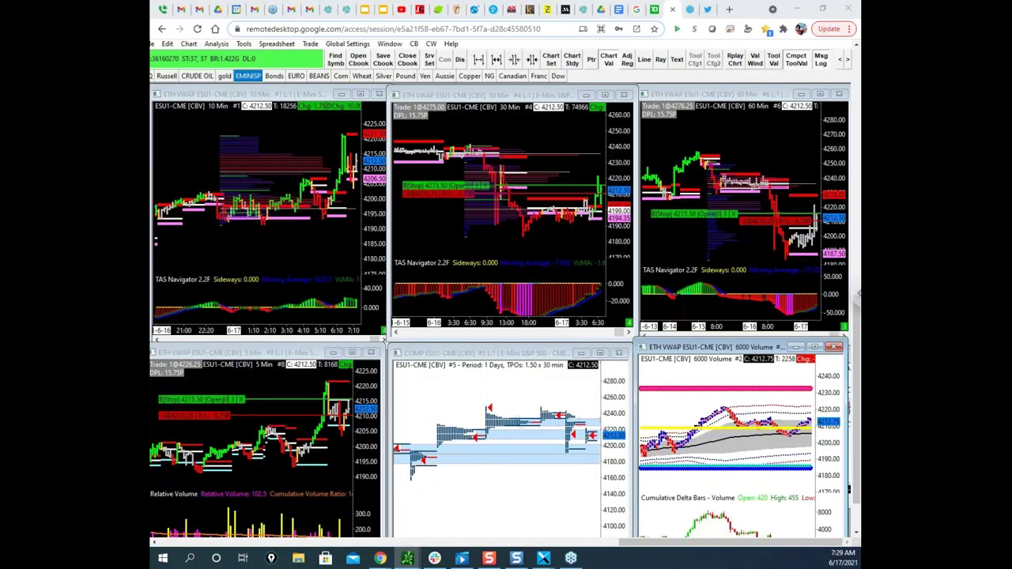
# Switch back to the ES Bookmap heatmap at full size and examine recent price action around the 3-lot buy stop at 4215.50.
pyautogui.click(543, 558)
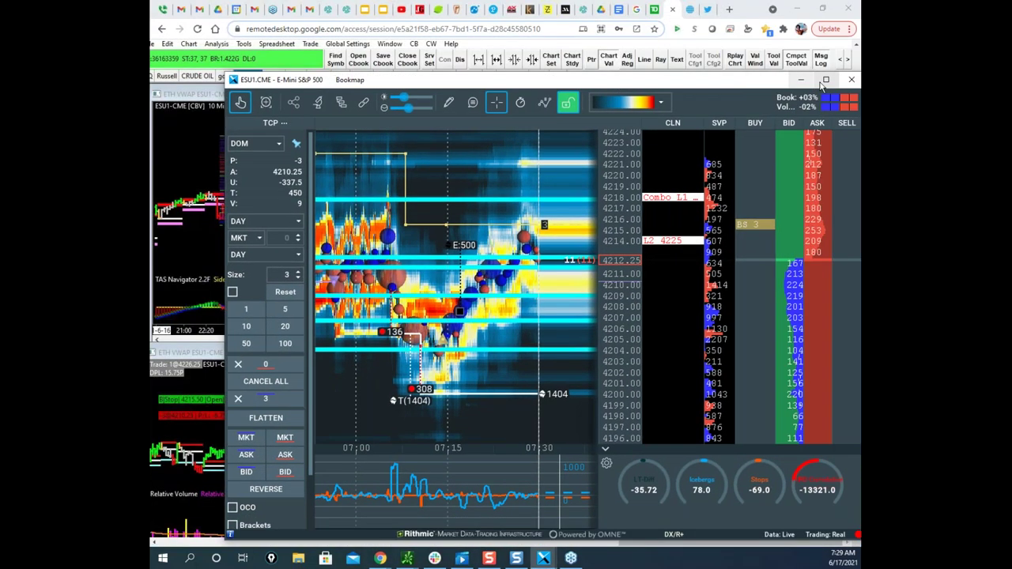
pyautogui.click(825, 80)
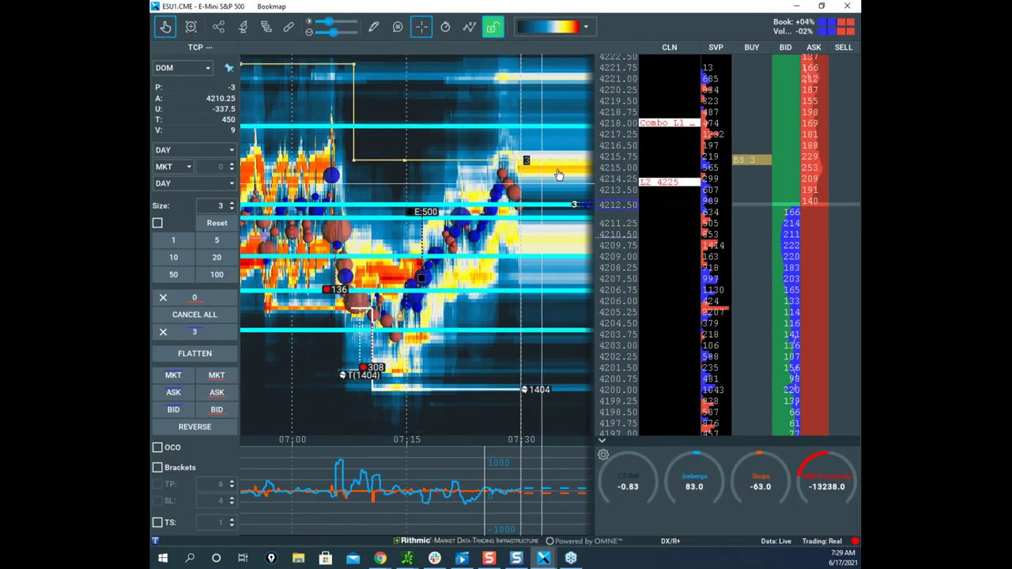
pyautogui.moveTo(616, 139); pyautogui.dragTo(614, 93)
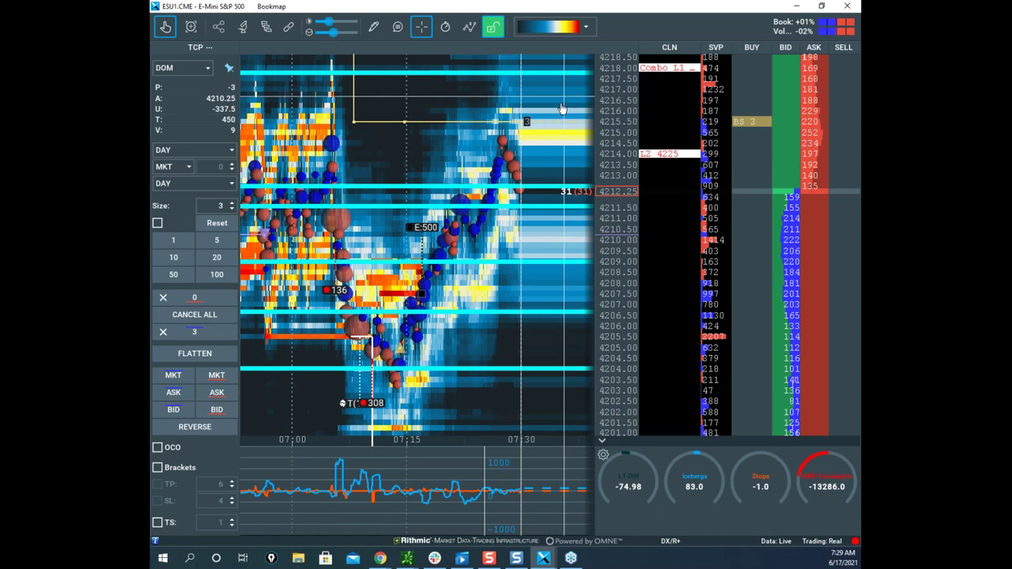
pyautogui.moveTo(547, 130); pyautogui.dragTo(500, 126)
pyautogui.scroll(-1, 572, 139)
pyautogui.scroll(2, 571, 139)
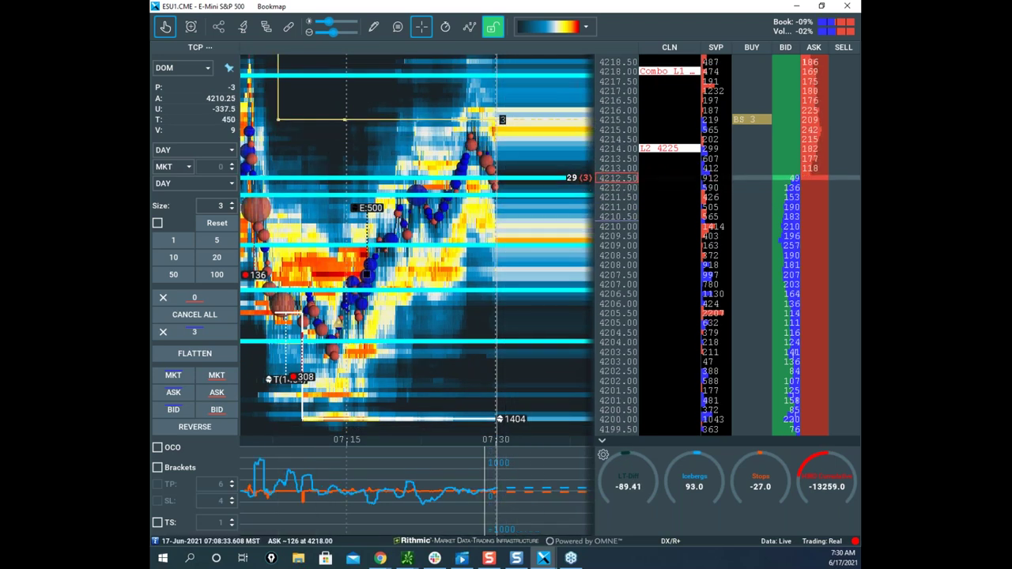
# Bring the COMEX Gold Futures heatmap onto this screen at full size and examine price action between 07:00 and 07:30.
pyautogui.moveTo(152, 136); pyautogui.dragTo(574, 30)
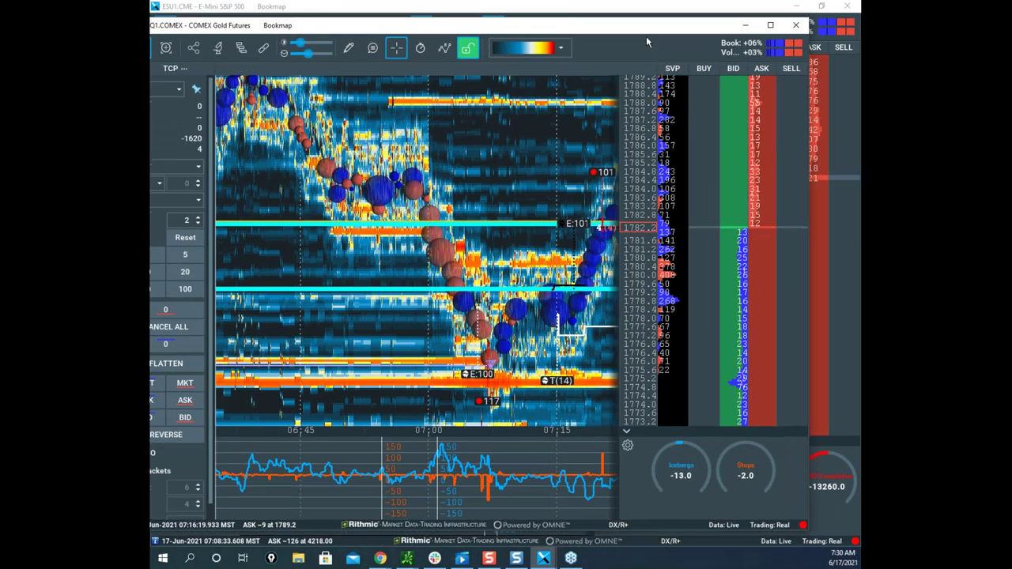
pyautogui.click(771, 26)
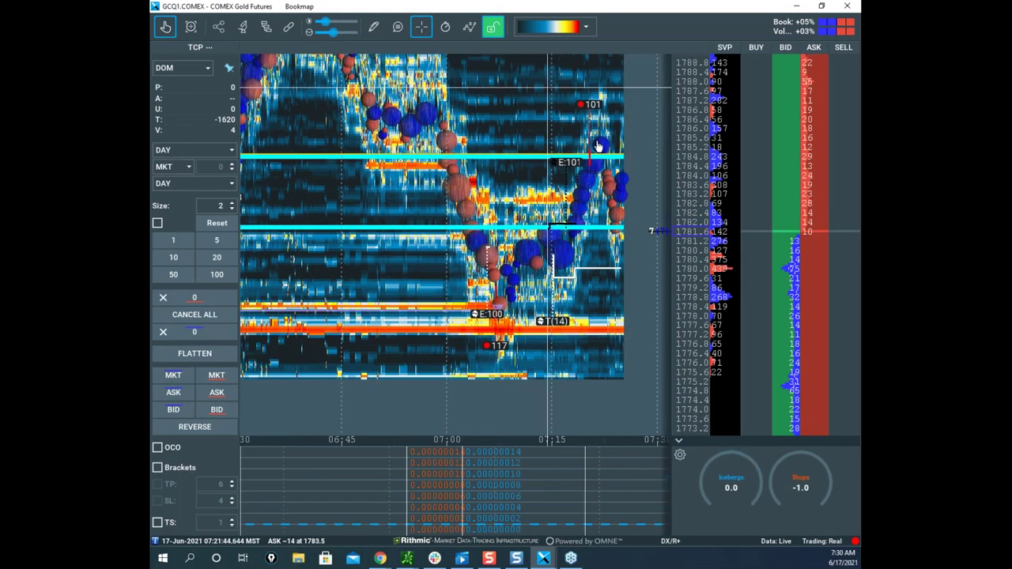
pyautogui.moveTo(567, 232); pyautogui.dragTo(590, 222)
pyautogui.scroll(2, 590, 222)
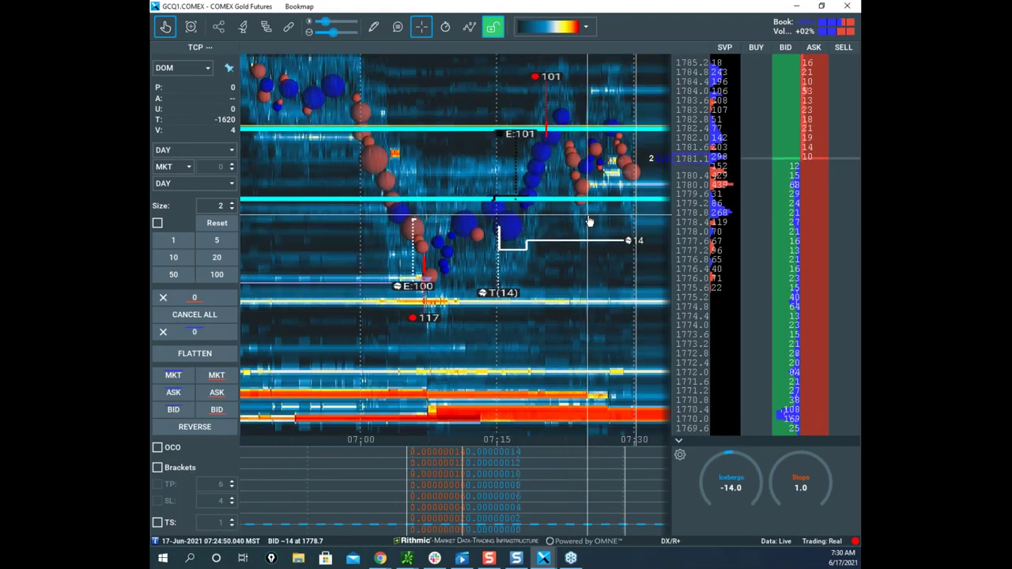
pyautogui.scroll(2, 632, 227)
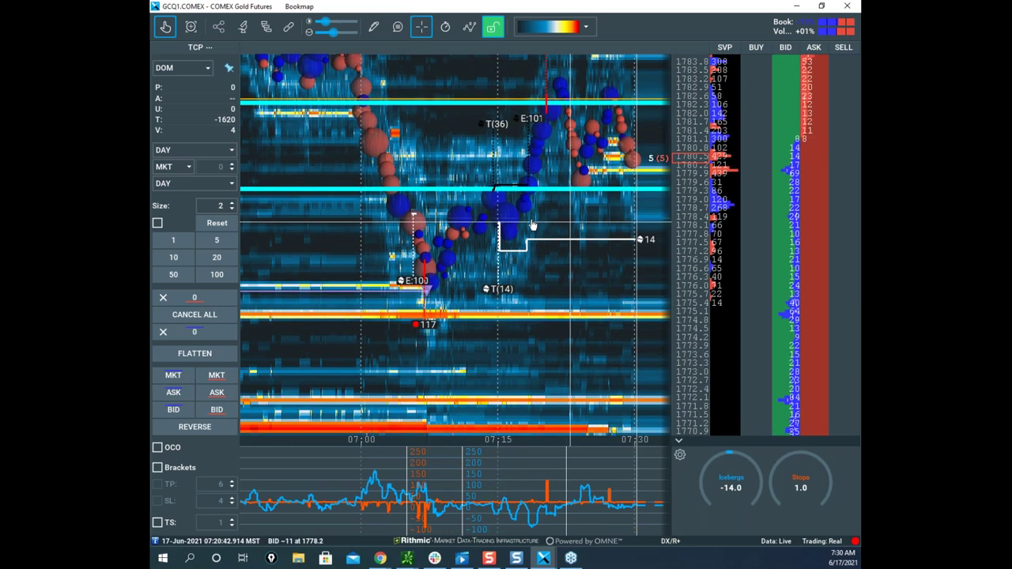
pyautogui.scroll(3, 457, 237)
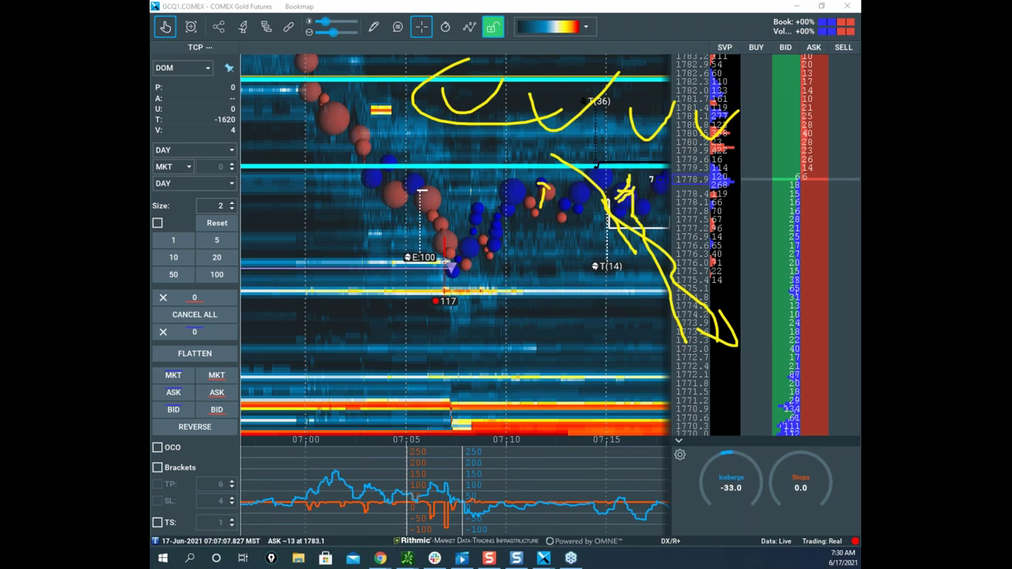
# Clear the leftover marks from the gold heatmap, sketch a rising line from the low after 07:05, and review the wider price action.
pyautogui.rightClick(472, 228)
pyautogui.moveTo(461, 262)
pyautogui.mouseDown()
pyautogui.moveTo(432, 274)
pyautogui.moveTo(606, 280)
pyautogui.moveTo(551, 251)
pyautogui.moveTo(672, 53)
pyautogui.mouseUp()
pyautogui.rightClick(675, 52)
pyautogui.scroll(-3, 585, 145)
pyautogui.moveTo(590, 136)
pyautogui.mouseDown()
pyautogui.moveTo(495, 229)
pyautogui.moveTo(446, 214)
pyautogui.moveTo(462, 217)
pyautogui.mouseUp()
pyautogui.scroll(-2, 536, 232)
pyautogui.scroll(1, 554, 236)
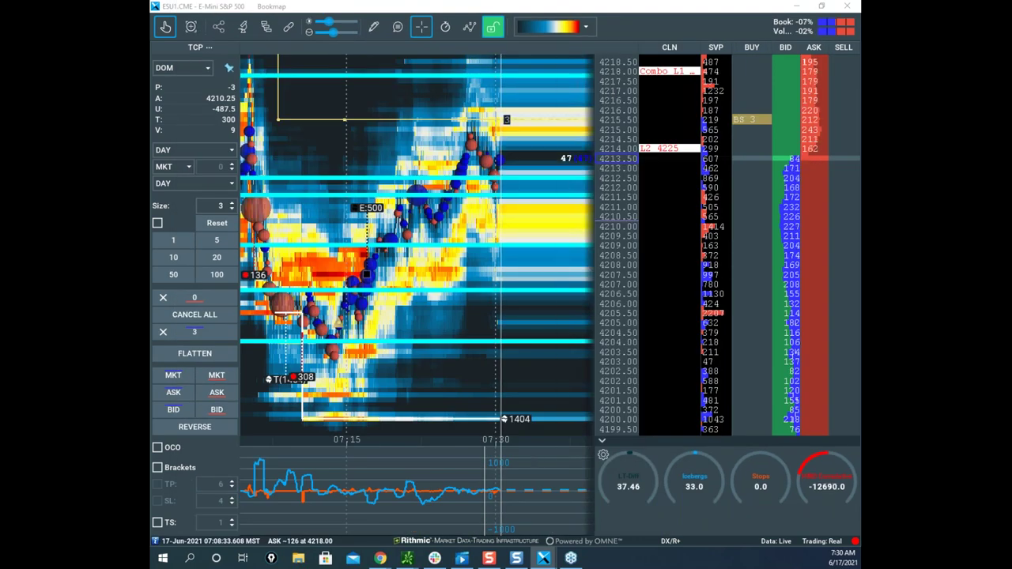
# Move the ES heatmap off this screen and view the thinkorswim /GC hourly chart at full size with the recent drop in view.
pyautogui.moveTo(151, 34); pyautogui.dragTo(500, 87)
pyautogui.click(580, 87)
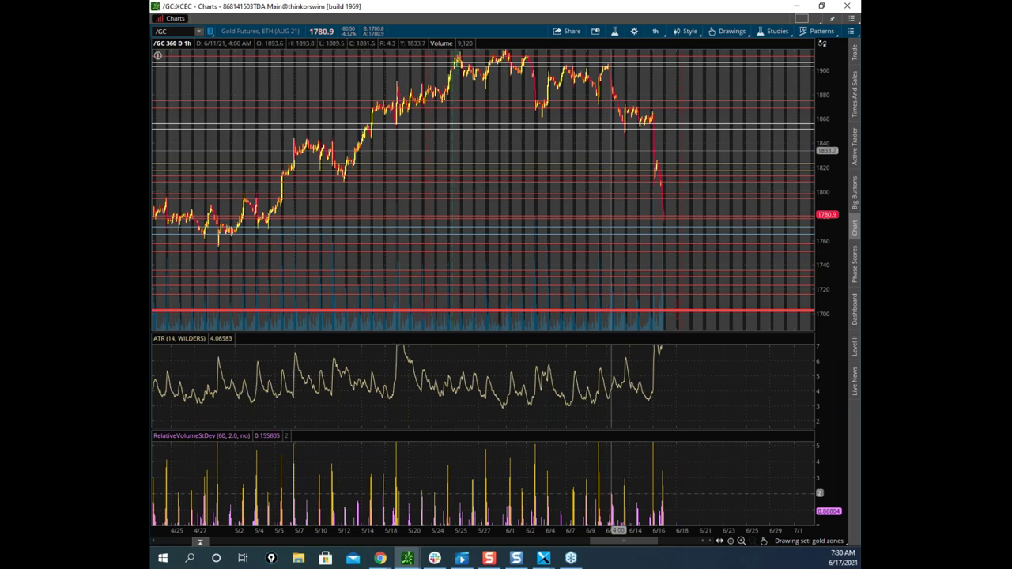
pyautogui.moveTo(612, 150); pyautogui.dragTo(614, 185)
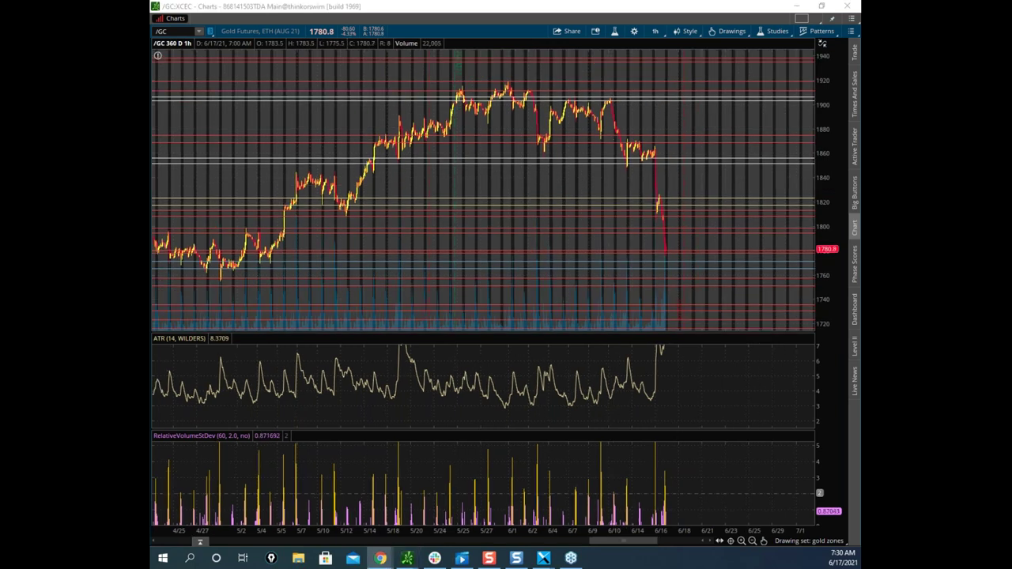
pyautogui.press('Escape')
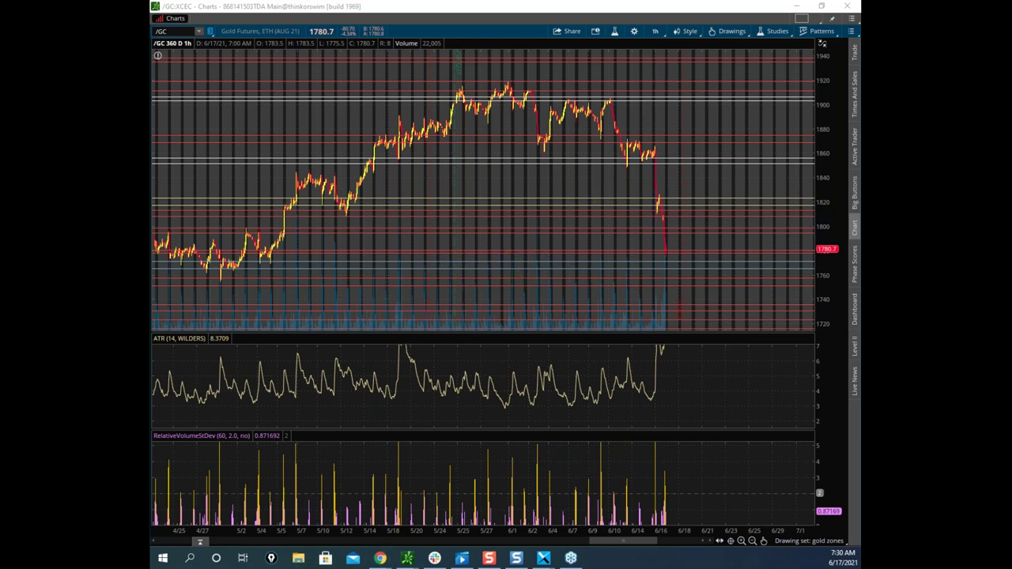
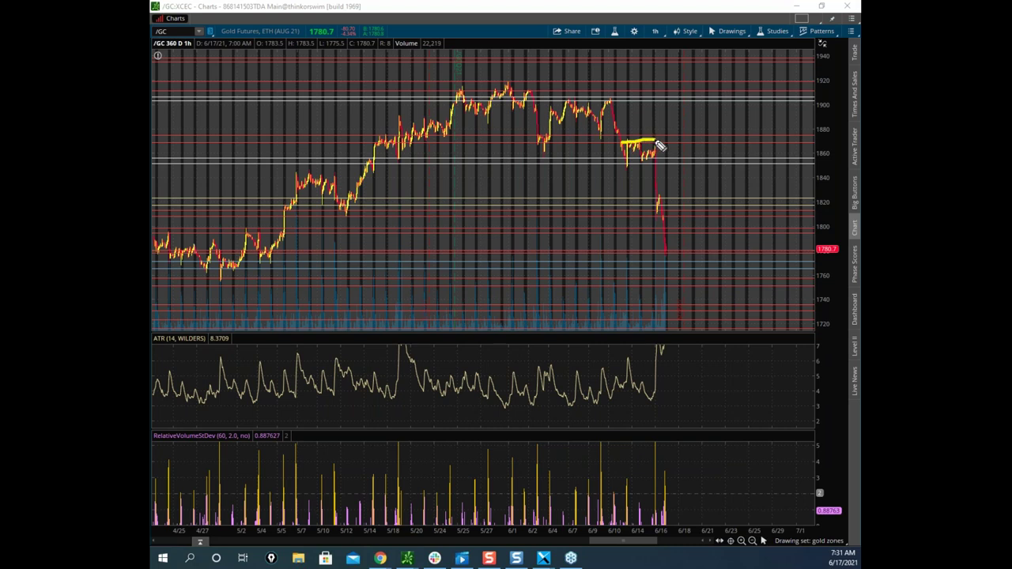
# Sketch boxes around the June, mid-May to June and early-May gold ranges, and trace the sharp drop near 6/16.
pyautogui.moveTo(560, 113)
pyautogui.mouseDown()
pyautogui.moveTo(604, 100)
pyautogui.moveTo(615, 141)
pyautogui.moveTo(553, 128)
pyautogui.mouseUp()
pyautogui.moveTo(618, 132); pyautogui.dragTo(626, 163)
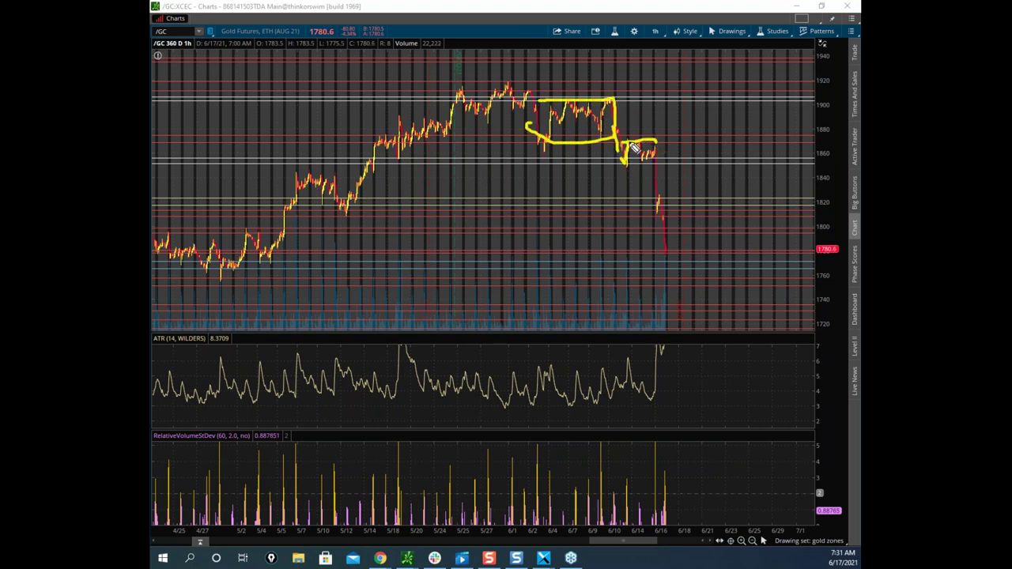
pyautogui.moveTo(542, 134); pyautogui.dragTo(613, 135)
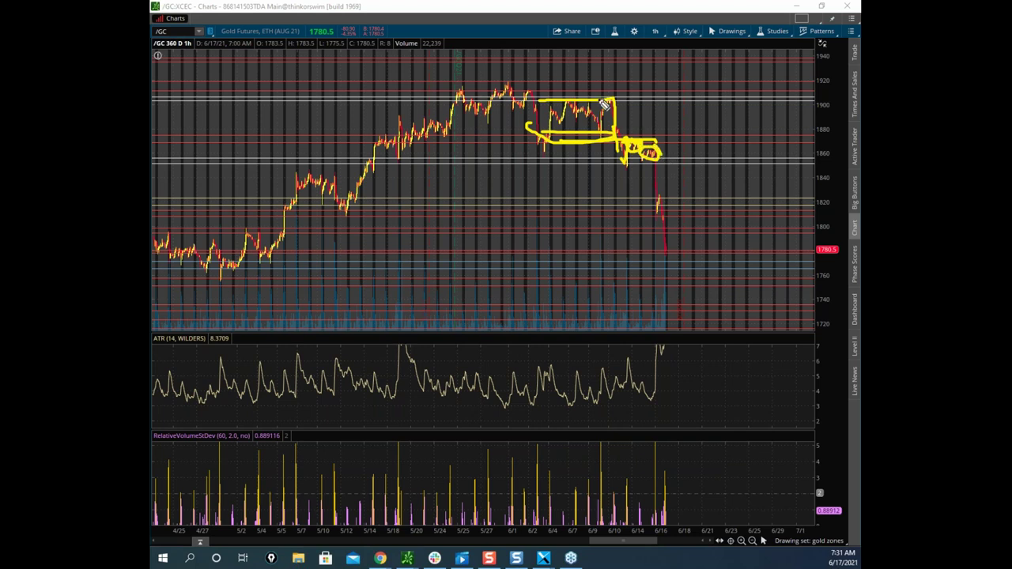
pyautogui.moveTo(659, 140)
pyautogui.mouseDown()
pyautogui.moveTo(669, 150)
pyautogui.moveTo(660, 215)
pyautogui.mouseUp()
pyautogui.moveTo(387, 87)
pyautogui.mouseDown()
pyautogui.moveTo(620, 92)
pyautogui.moveTo(633, 161)
pyautogui.moveTo(382, 157)
pyautogui.moveTo(385, 86)
pyautogui.mouseUp()
pyautogui.moveTo(287, 173)
pyautogui.mouseDown()
pyautogui.moveTo(340, 173)
pyautogui.moveTo(297, 185)
pyautogui.moveTo(625, 190)
pyautogui.moveTo(661, 223)
pyautogui.mouseUp()
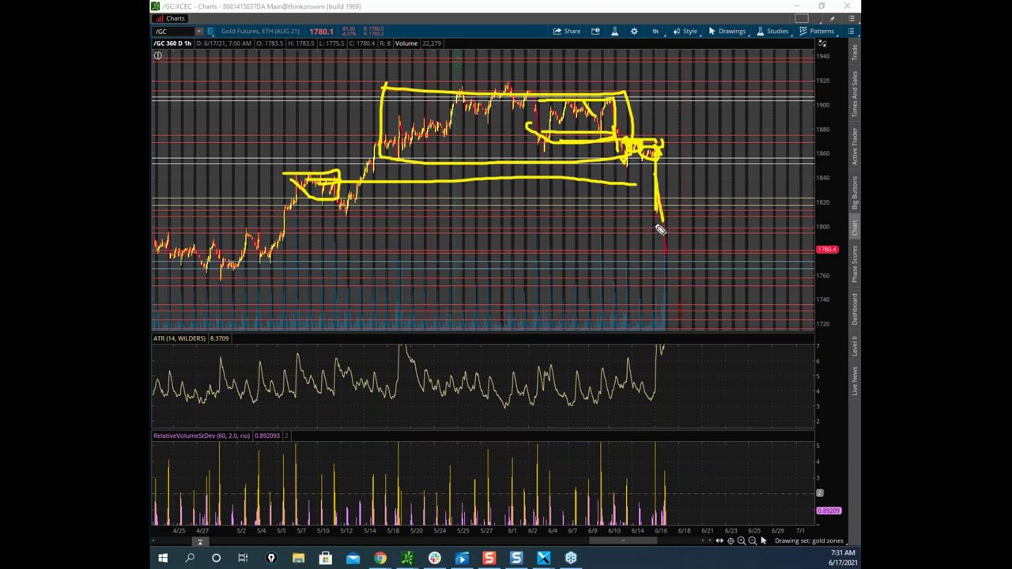
# Box the late-April to early-May gold range, draw levels inside it, extend one across to the current price, and clear all marks.
pyautogui.moveTo(157, 233)
pyautogui.mouseDown()
pyautogui.moveTo(303, 227)
pyautogui.moveTo(291, 283)
pyautogui.moveTo(176, 290)
pyautogui.moveTo(159, 255)
pyautogui.moveTo(279, 253)
pyautogui.mouseUp()
pyautogui.moveTo(162, 263); pyautogui.dragTo(260, 263)
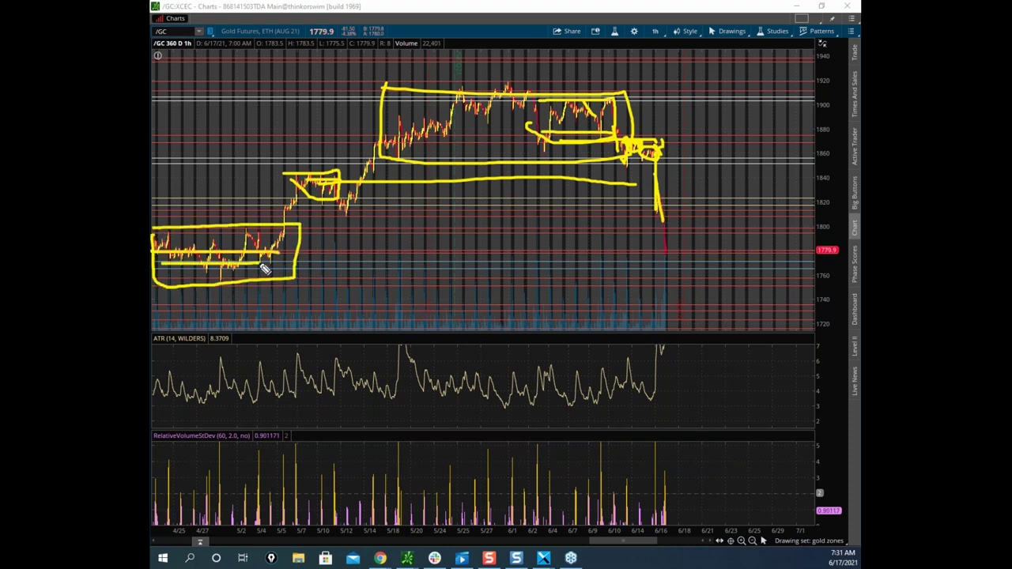
pyautogui.moveTo(160, 237)
pyautogui.mouseDown()
pyautogui.moveTo(292, 234)
pyautogui.moveTo(291, 202)
pyautogui.moveTo(306, 231)
pyautogui.mouseUp()
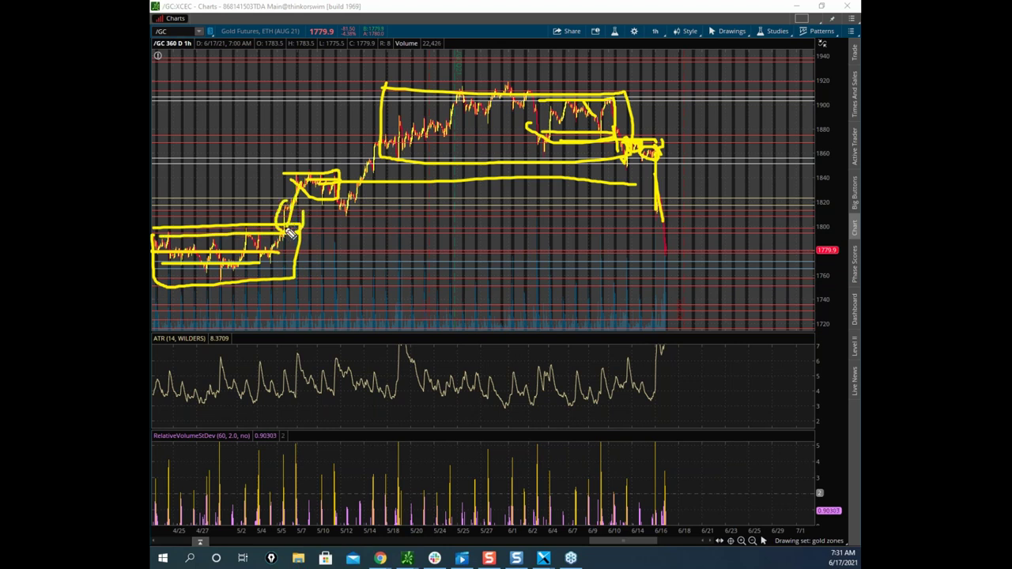
pyautogui.moveTo(261, 257); pyautogui.dragTo(667, 258)
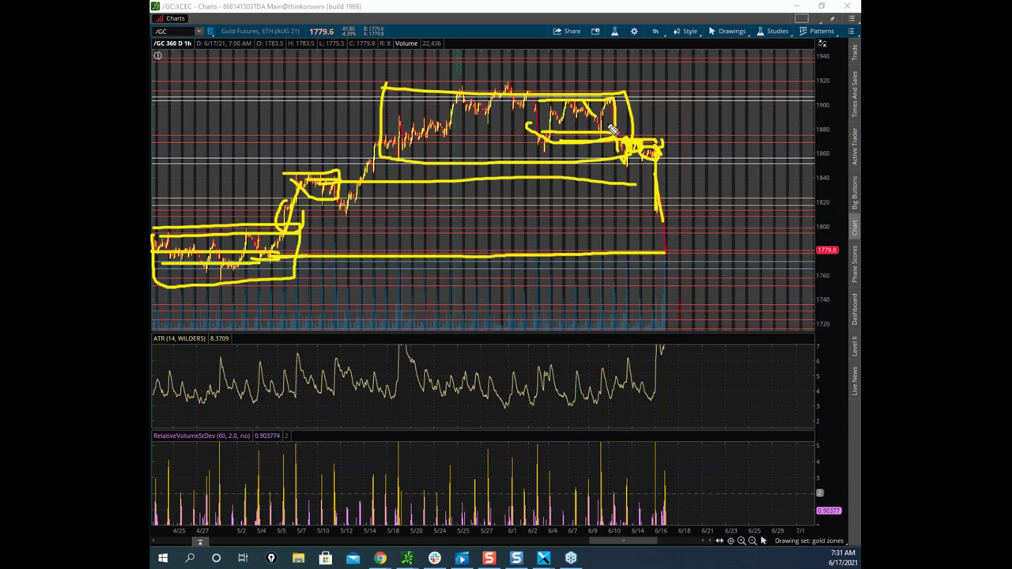
pyautogui.press('e')
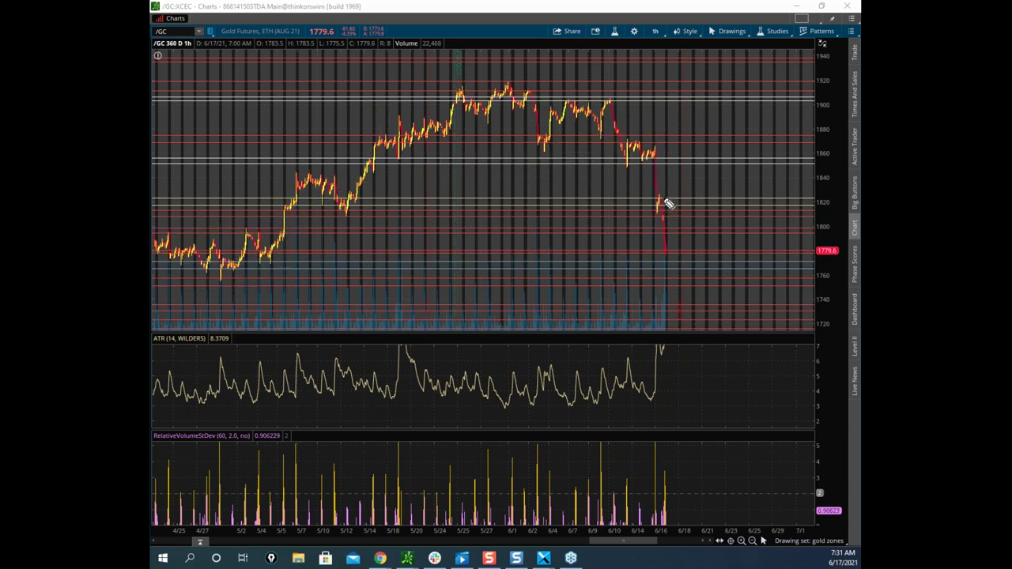
# Trace gold's latest drop, box the late-April range with inner levels, sketch a rebound toward about 1848, and clear the marks.
pyautogui.moveTo(664, 198); pyautogui.dragTo(663, 256)
pyautogui.moveTo(158, 229)
pyautogui.mouseDown()
pyautogui.moveTo(284, 221)
pyautogui.moveTo(175, 289)
pyautogui.moveTo(160, 255)
pyautogui.moveTo(281, 242)
pyautogui.mouseUp()
pyautogui.moveTo(195, 264); pyautogui.dragTo(260, 264)
pyautogui.moveTo(671, 251); pyautogui.dragTo(718, 174)
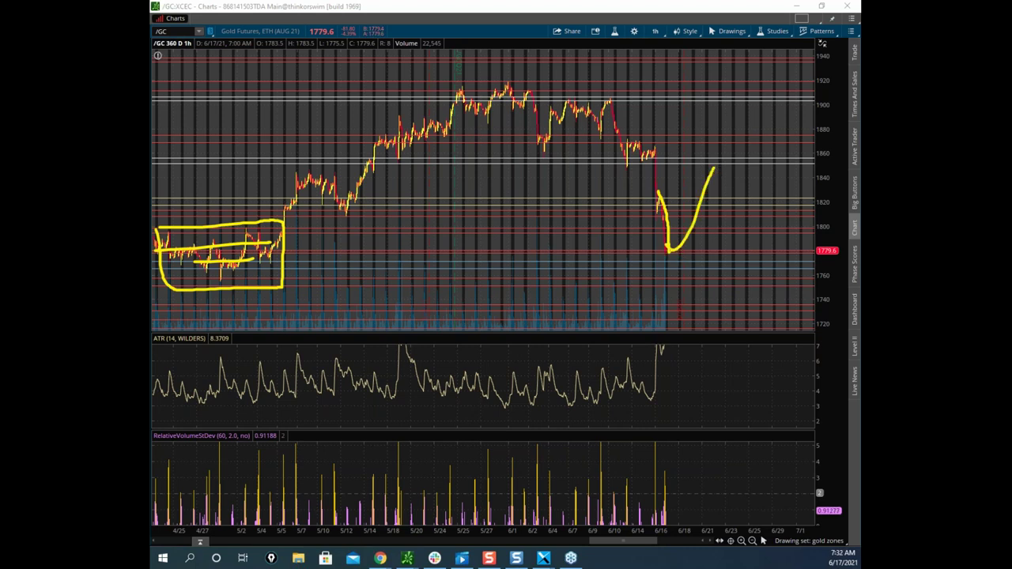
pyautogui.rightClick(676, 303)
# Sketch a gold bounce to about 1815 followed by a fall toward 1720, box the late-April range, and leave annotation mode.
pyautogui.moveTo(668, 252)
pyautogui.mouseDown()
pyautogui.moveTo(688, 225)
pyautogui.moveTo(662, 198)
pyautogui.moveTo(731, 319)
pyautogui.mouseUp()
pyautogui.moveTo(161, 234)
pyautogui.mouseDown()
pyautogui.moveTo(219, 234)
pyautogui.moveTo(267, 278)
pyautogui.moveTo(162, 255)
pyautogui.mouseUp()
pyautogui.moveTo(732, 325); pyautogui.dragTo(743, 313)
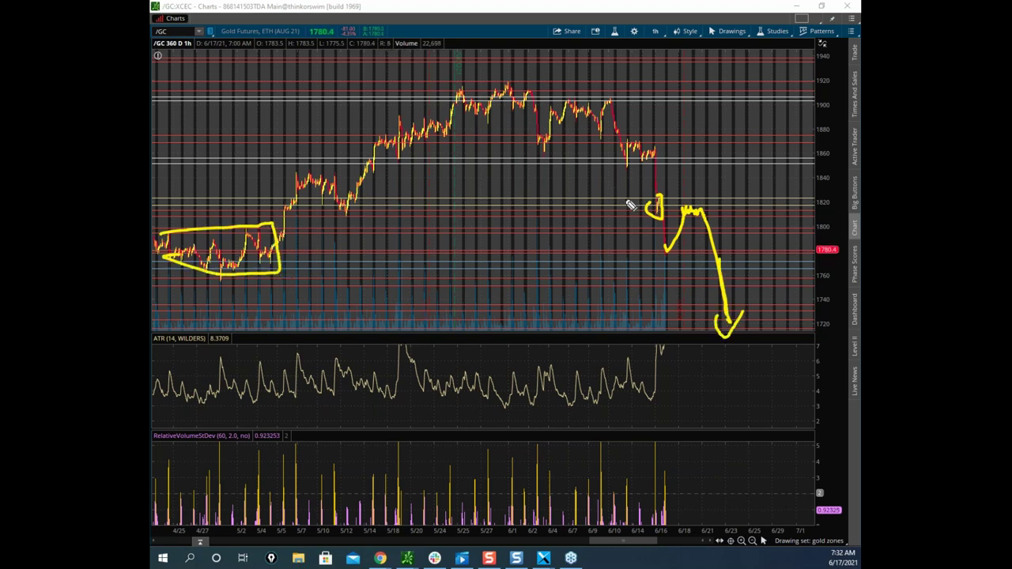
pyautogui.press('Escape')
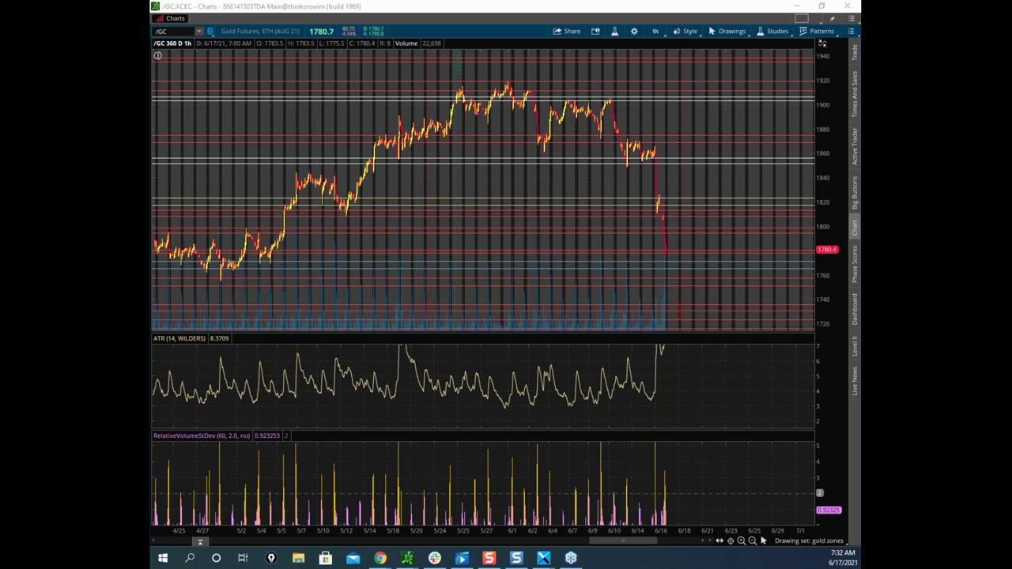
# Switch to the gold Bookmap heatmap at full size and examine earlier price action around the peak between 06:30 and 06:45.
pyautogui.click(543, 558)
pyautogui.moveTo(202, 21); pyautogui.dragTo(756, 61)
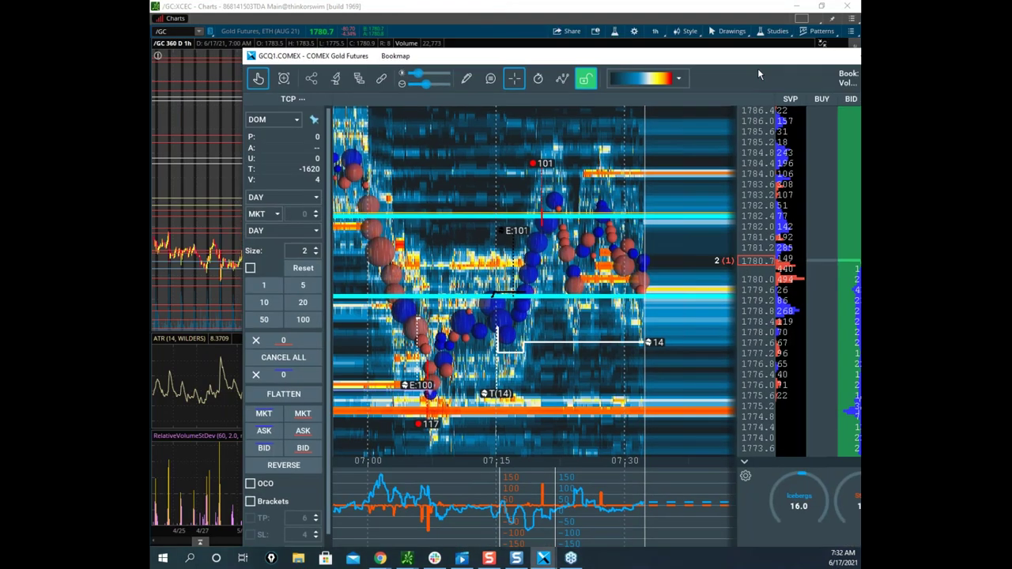
pyautogui.doubleClick(693, 60)
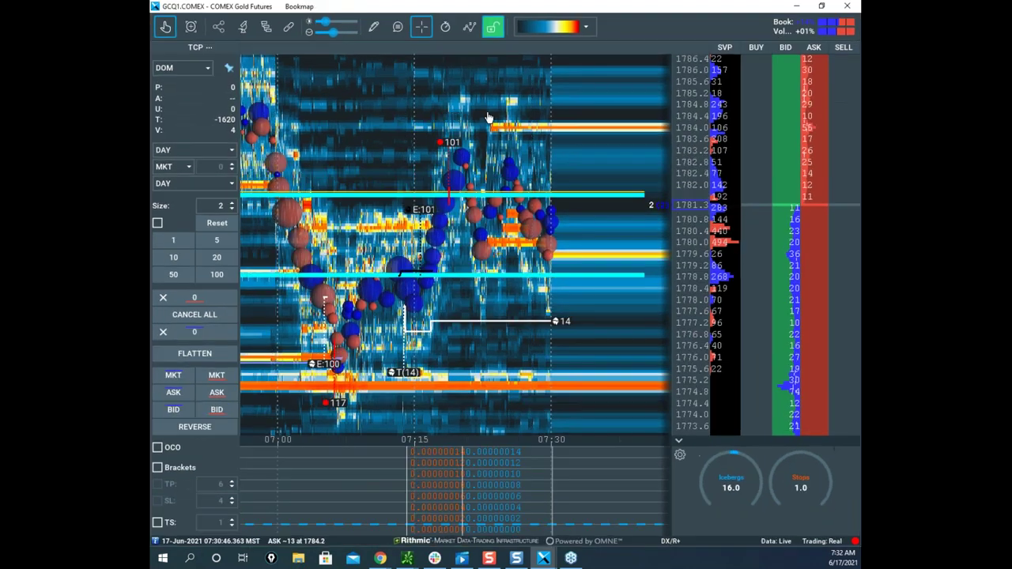
pyautogui.scroll(-3, 487, 131)
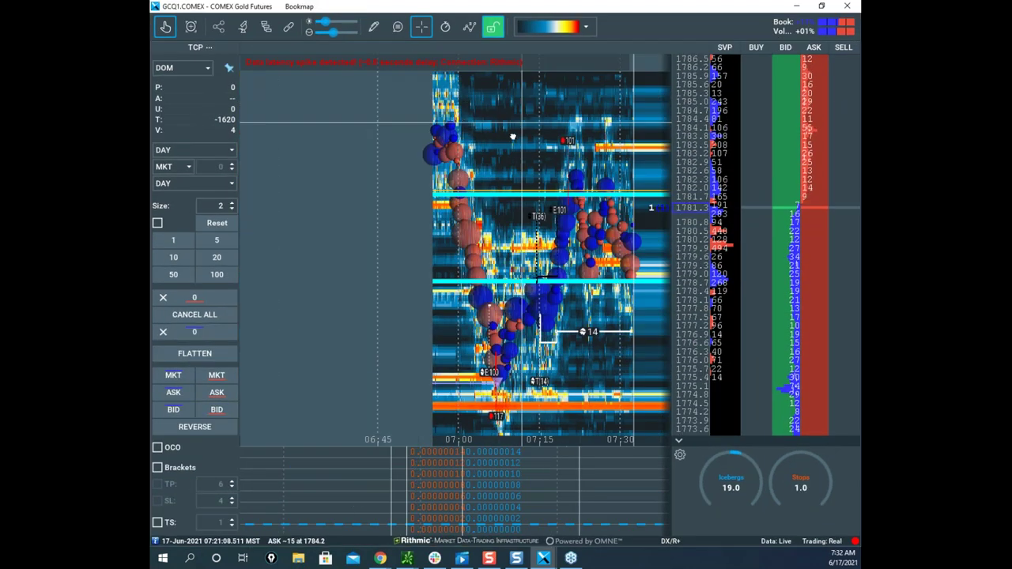
pyautogui.moveTo(464, 224); pyautogui.dragTo(534, 212)
pyautogui.scroll(3, 539, 204)
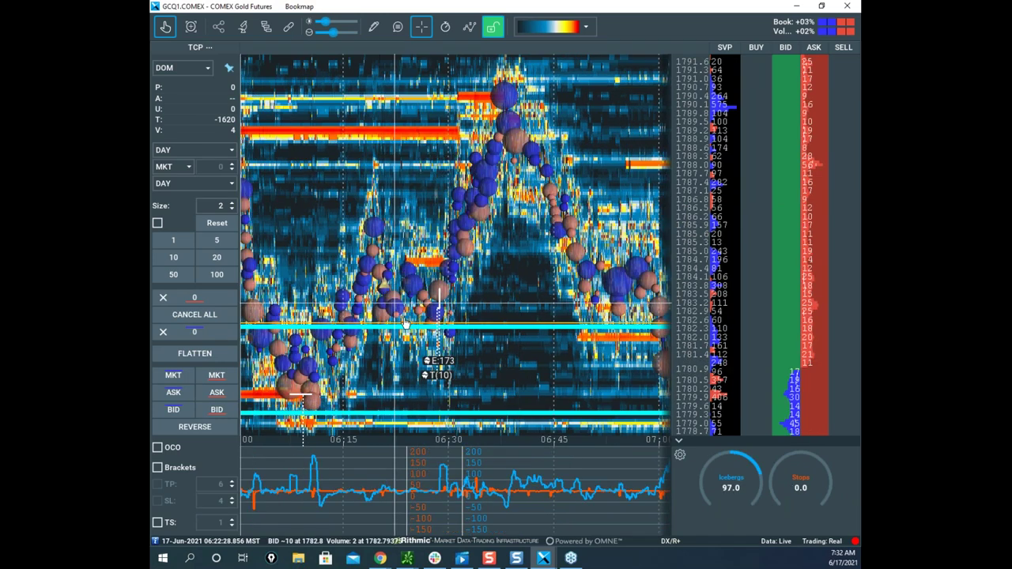
pyautogui.moveTo(516, 104); pyautogui.dragTo(472, 89)
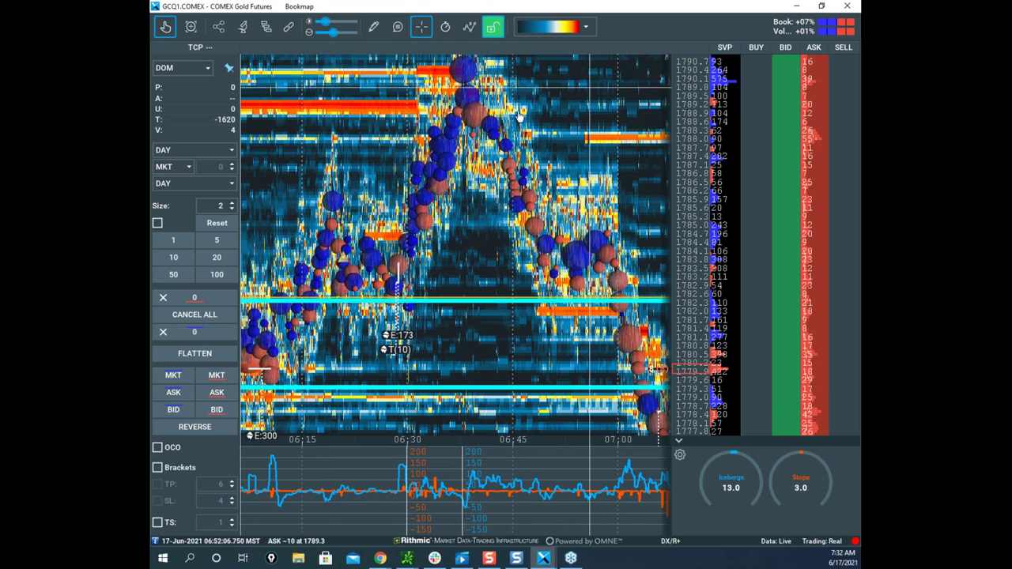
pyautogui.moveTo(520, 116); pyautogui.dragTo(490, 93)
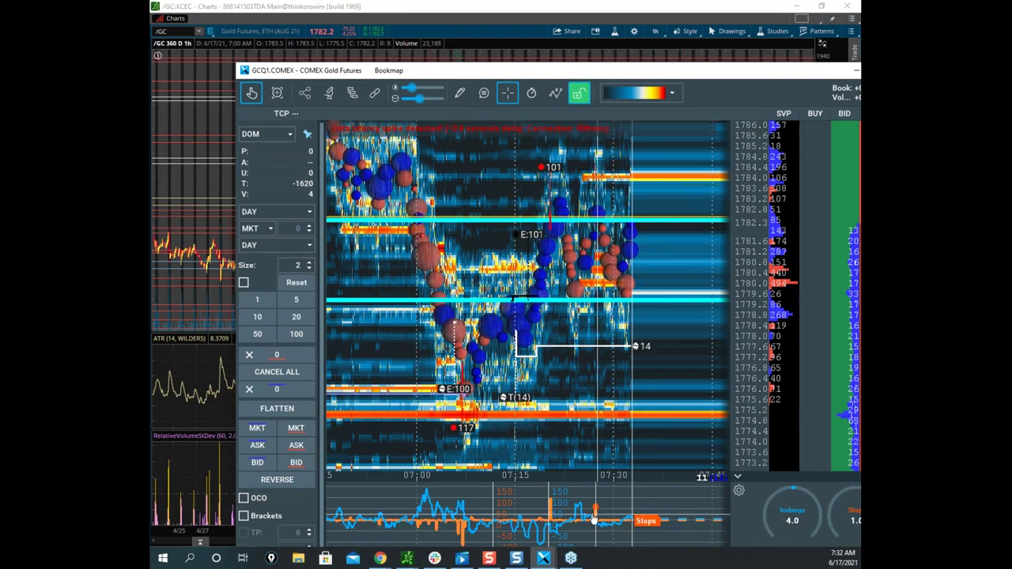
# Replace the gold heatmap with the E-mini Russell 2000 one at full size, examine price action around 07:30, and move it off this screen.
pyautogui.moveTo(746, 65); pyautogui.dragTo(745, 117)
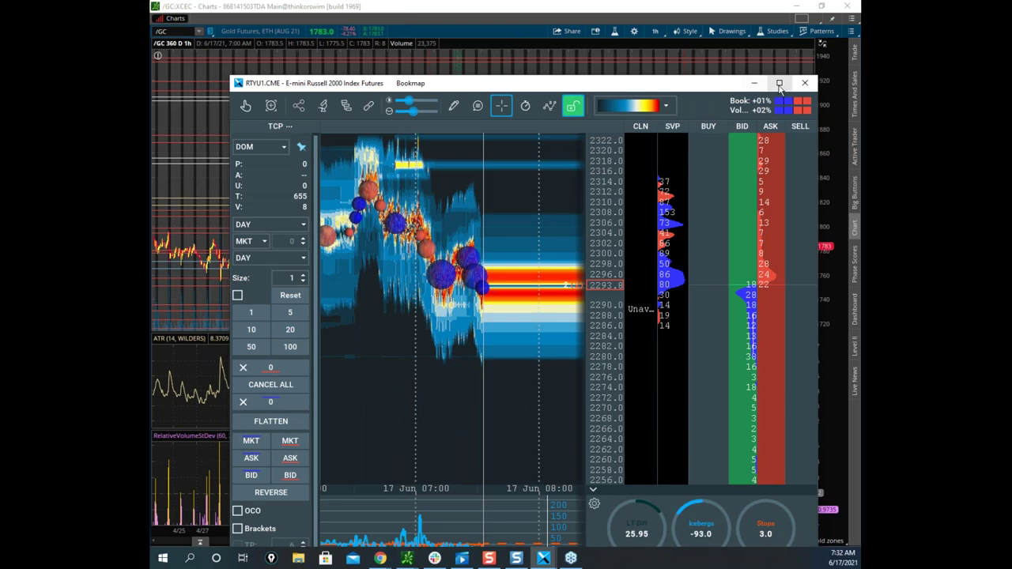
pyautogui.click(779, 83)
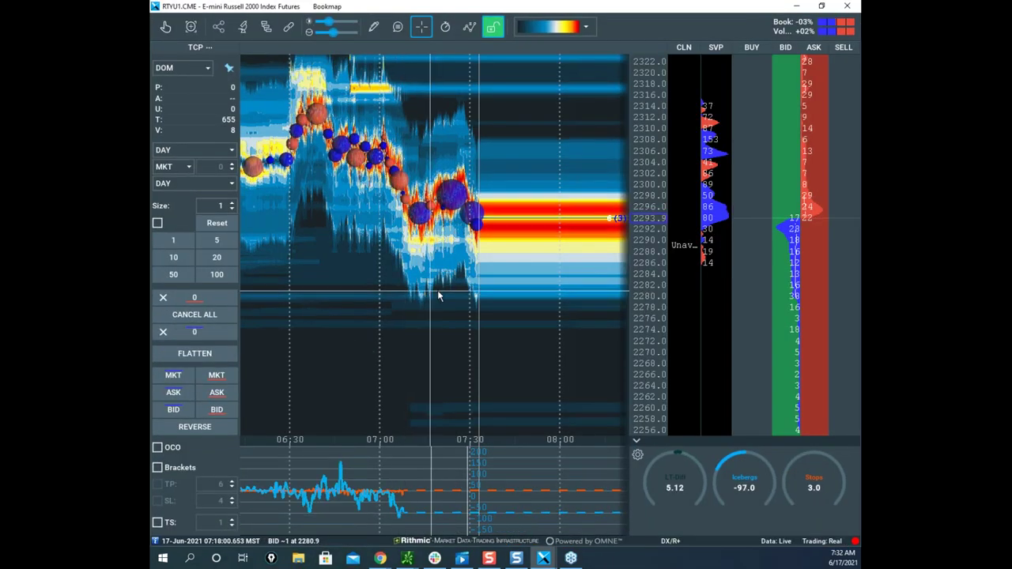
pyautogui.scroll(3, 440, 293)
pyautogui.moveTo(662, 187); pyautogui.dragTo(665, 222)
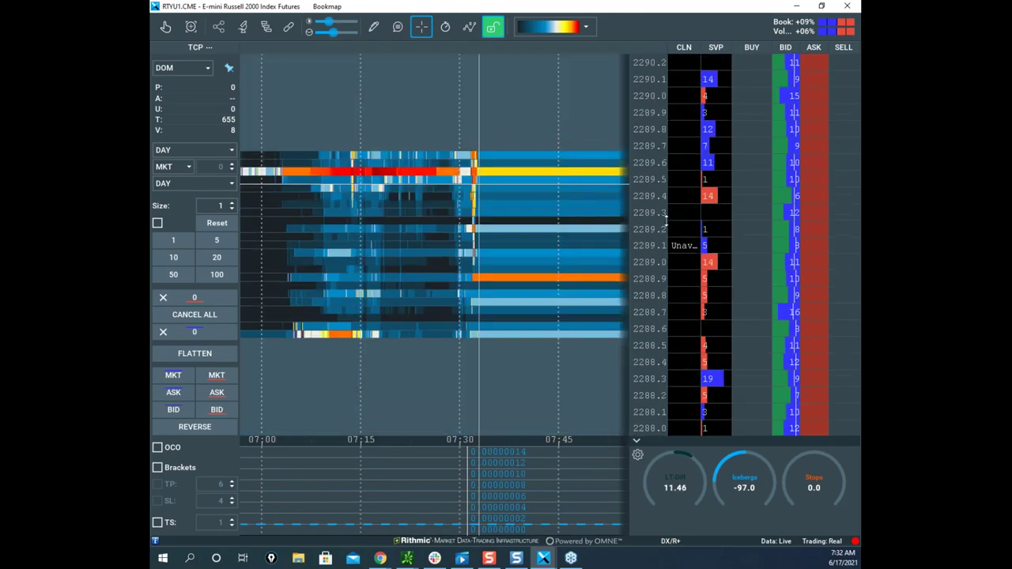
pyautogui.scroll(-6, 667, 222)
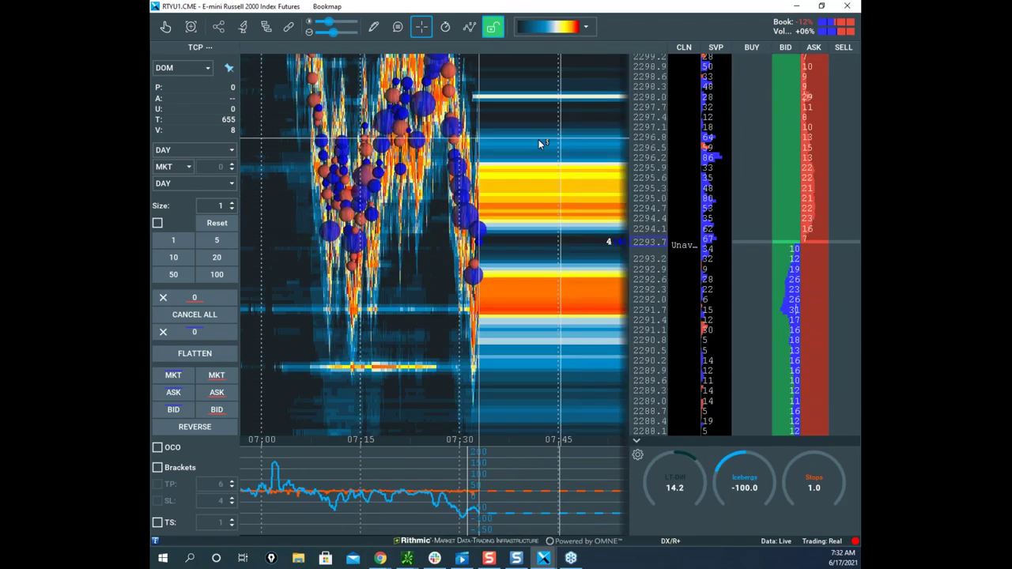
pyautogui.scroll(3, 529, 144)
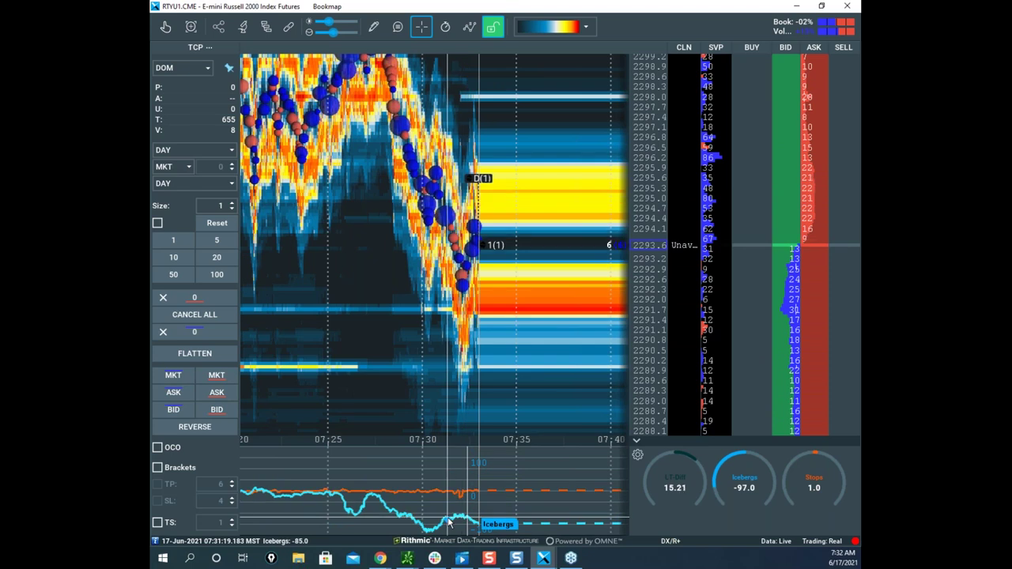
pyautogui.moveTo(595, 6); pyautogui.dragTo(860, 159)
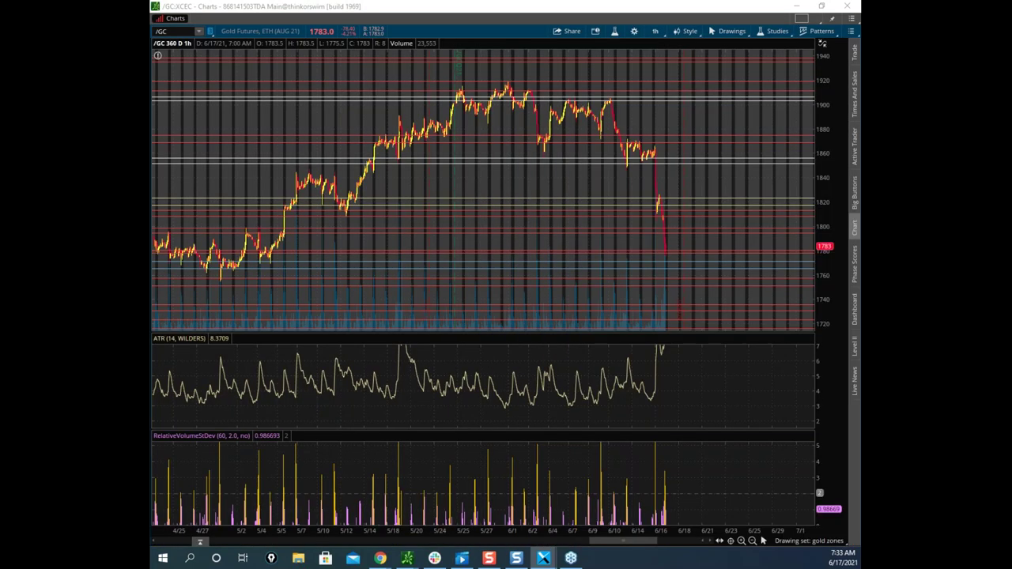
# Switch back to the ES Bookmap heatmap and examine price action from 07:00 onward in a wider view.
pyautogui.hotkey('alt', 'Tab')
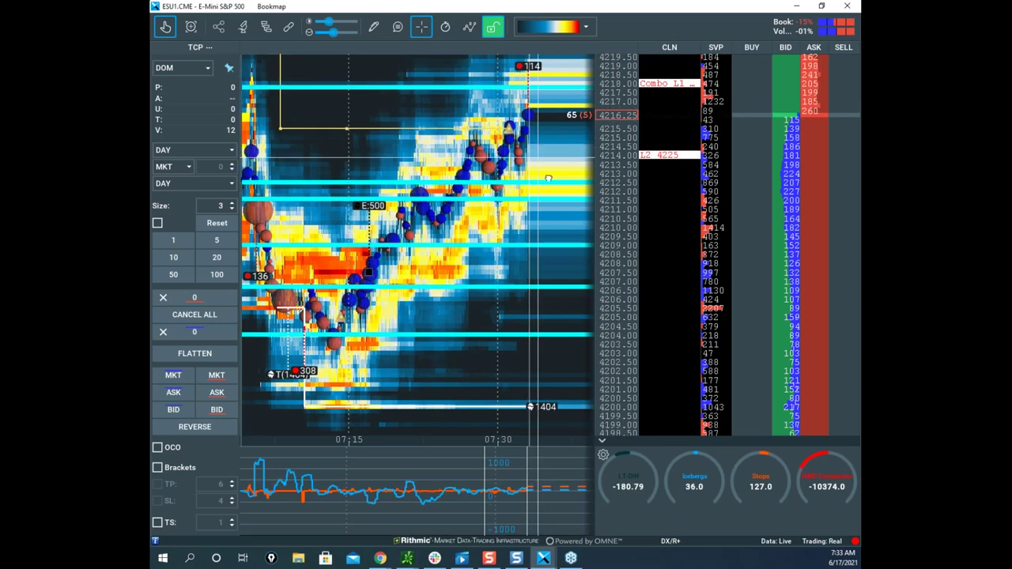
pyautogui.scroll(-1, 567, 170)
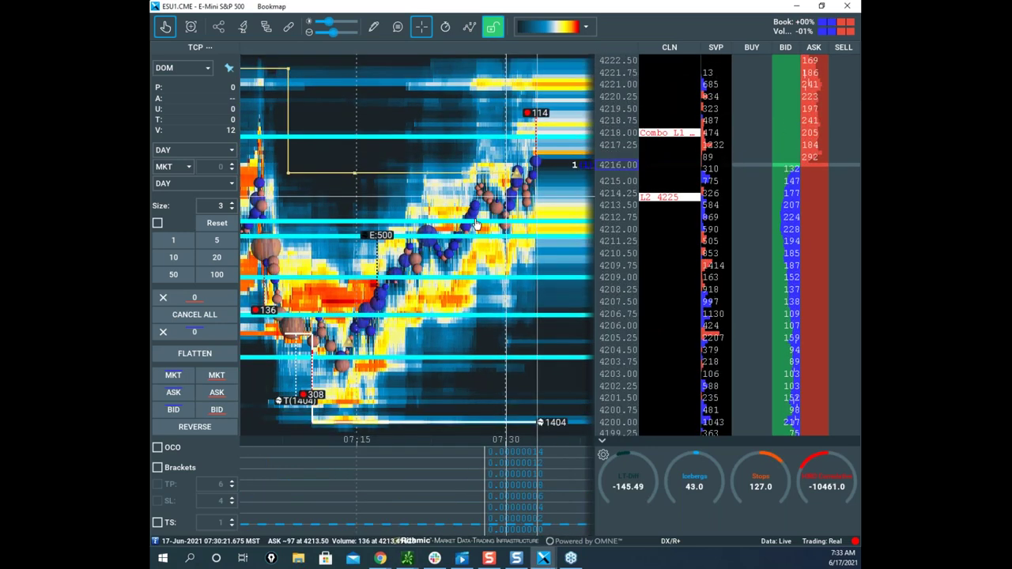
pyautogui.scroll(-2, 456, 207)
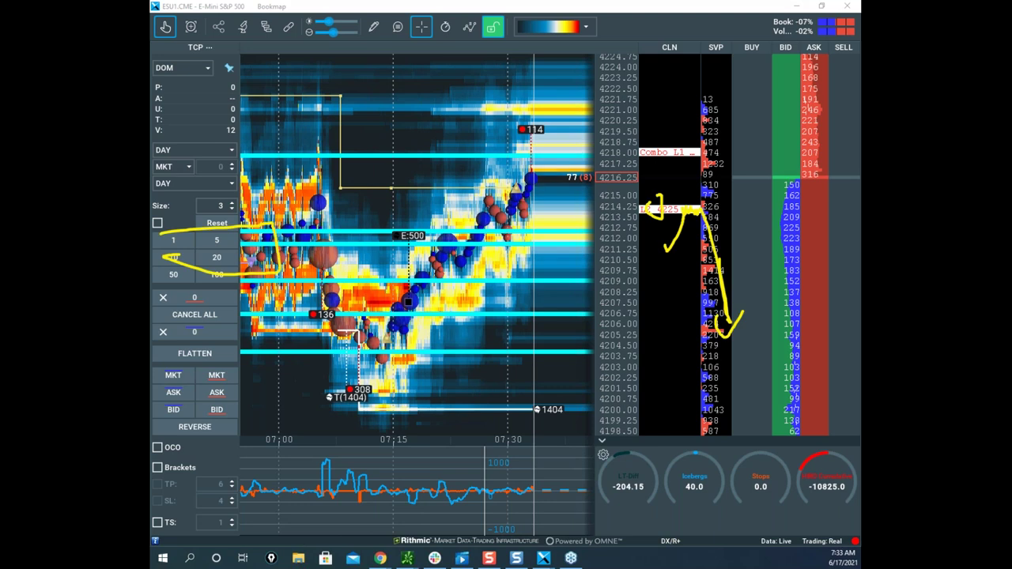
# Clear the old sketches and mark the ES price levels near 4211.50, 4209 and 4206.75 around 07:15.
pyautogui.press('e')
pyautogui.moveTo(375, 281); pyautogui.dragTo(426, 280)
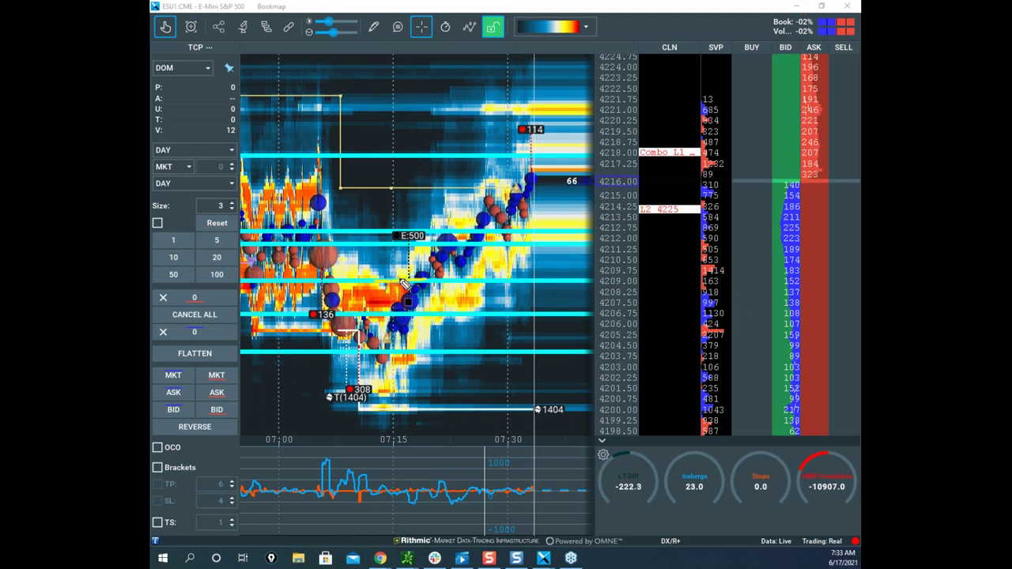
pyautogui.moveTo(385, 243); pyautogui.dragTo(439, 244)
pyautogui.moveTo(381, 315); pyautogui.dragTo(421, 315)
# Trace the ES fall and rally after 07:00, sketch a drop to about 4203, and circle the latest iceberg and stop readings.
pyautogui.moveTo(374, 368); pyautogui.dragTo(397, 335)
pyautogui.moveTo(332, 272); pyautogui.dragTo(396, 336)
pyautogui.moveTo(326, 228)
pyautogui.mouseDown()
pyautogui.moveTo(378, 352)
pyautogui.moveTo(446, 294)
pyautogui.moveTo(516, 209)
pyautogui.mouseUp()
pyautogui.moveTo(488, 226)
pyautogui.mouseDown()
pyautogui.moveTo(559, 227)
pyautogui.moveTo(533, 190)
pyautogui.moveTo(555, 247)
pyautogui.moveTo(557, 301)
pyautogui.mouseUp()
pyautogui.moveTo(566, 498)
pyautogui.mouseDown()
pyautogui.moveTo(566, 475)
pyautogui.moveTo(553, 478)
pyautogui.mouseUp()
pyautogui.moveTo(558, 320); pyautogui.dragTo(568, 366)
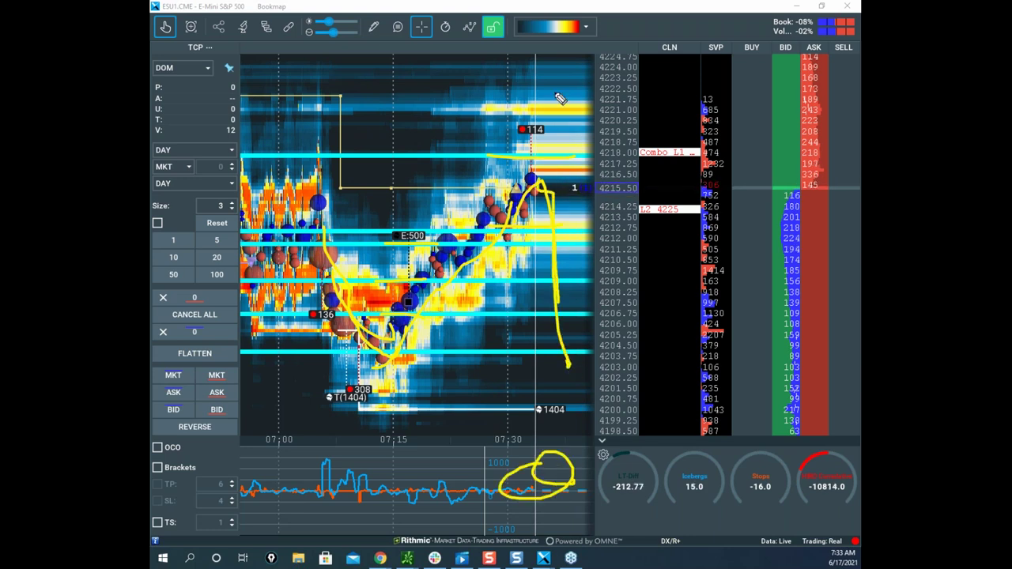
# Sketch an alternative ES rise beyond 4221 and leave annotation mode.
pyautogui.moveTo(529, 174)
pyautogui.mouseDown()
pyautogui.moveTo(594, 83)
pyautogui.moveTo(603, 24)
pyautogui.mouseUp()
pyautogui.moveTo(601, 14)
pyautogui.mouseDown()
pyautogui.moveTo(600, 37)
pyautogui.moveTo(619, 2)
pyautogui.mouseUp()
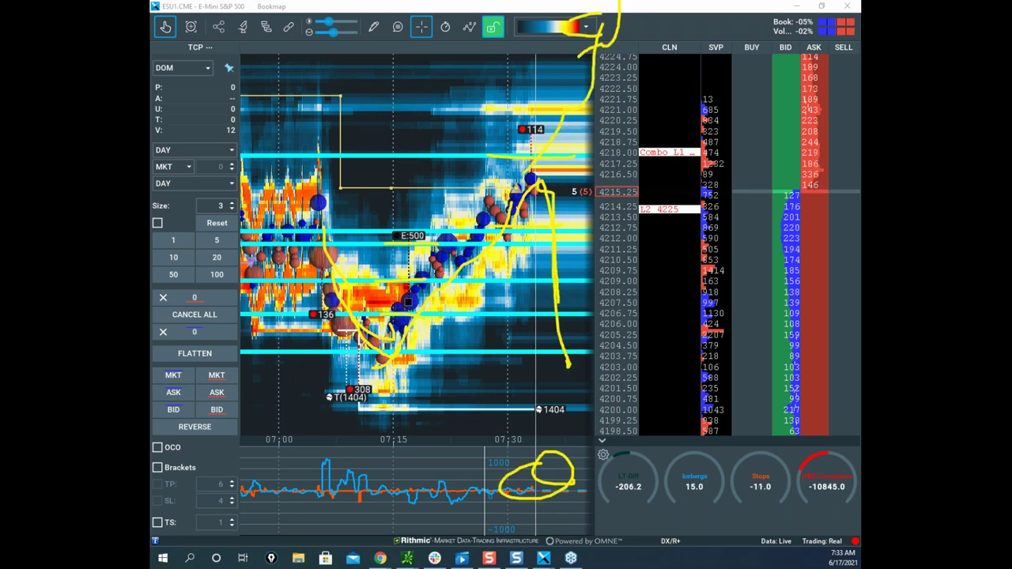
pyautogui.press('Escape')
# On the thinkorswim one-hour ES chart, box the range above about 4220 and sketch possible moves to about 4250 or 4165.
pyautogui.click(407, 558)
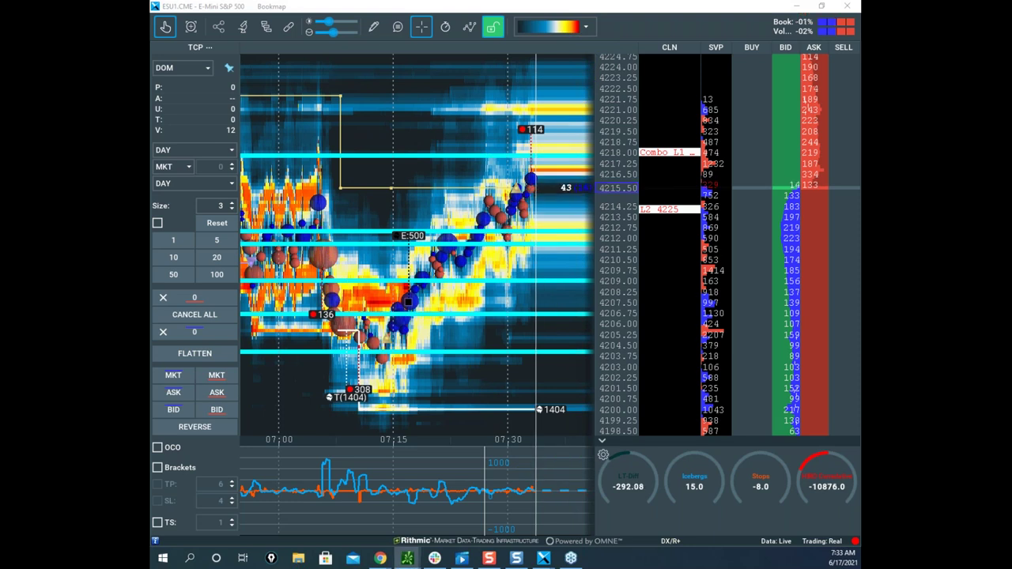
pyautogui.moveTo(450, 210); pyautogui.dragTo(695, 184)
pyautogui.click(742, 185)
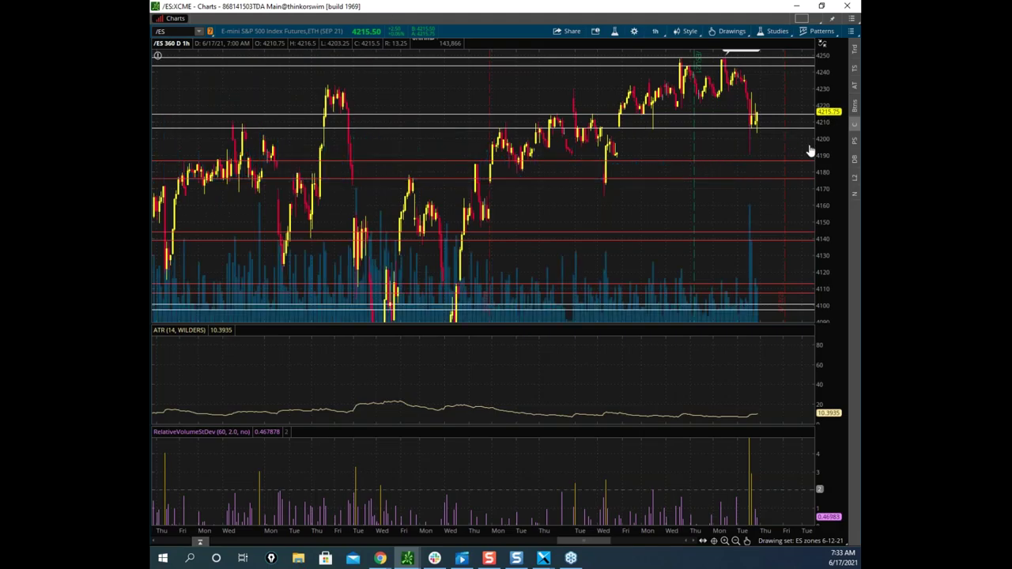
pyautogui.moveTo(734, 140); pyautogui.dragTo(676, 168)
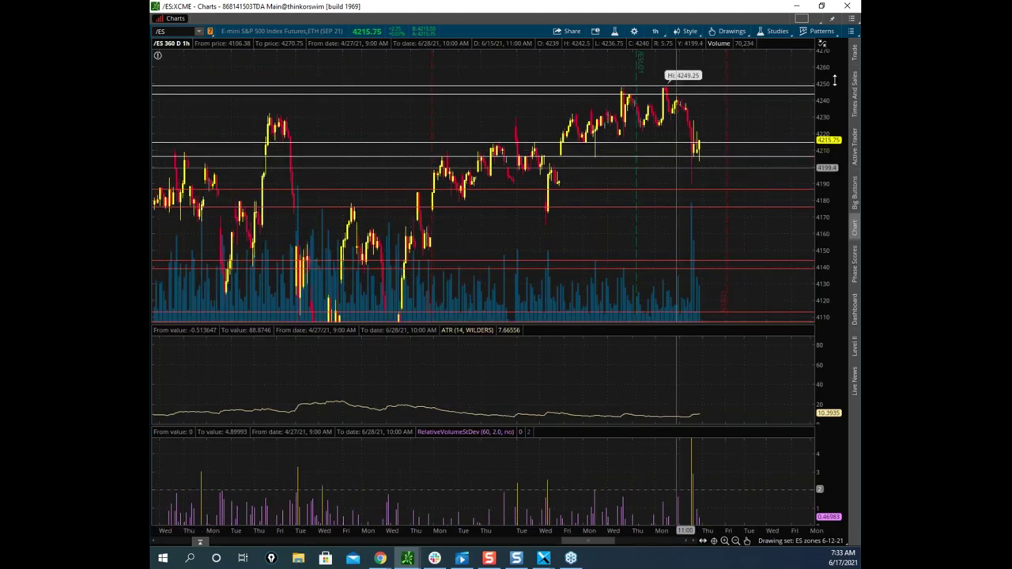
pyautogui.moveTo(828, 84); pyautogui.dragTo(617, 22)
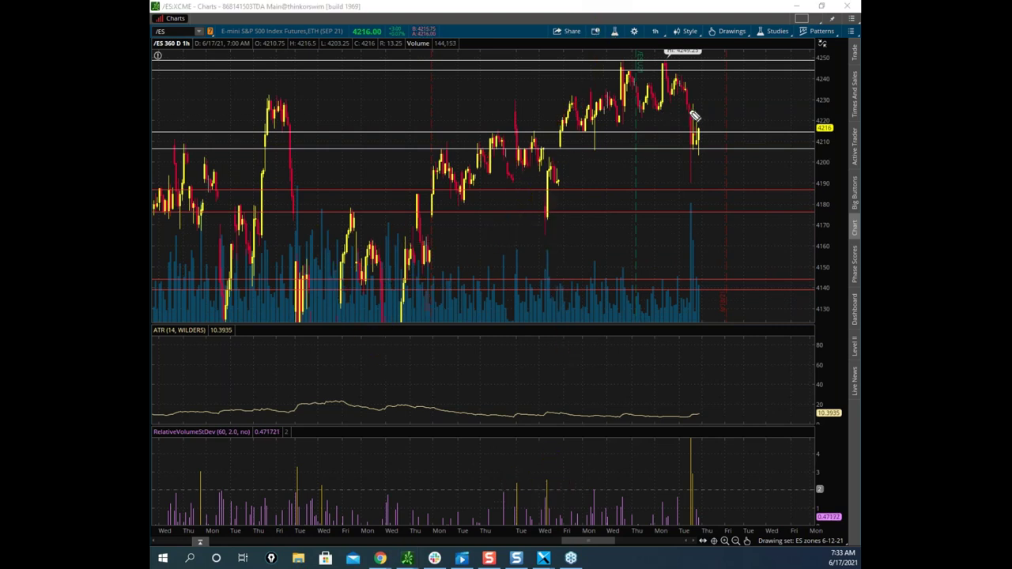
pyautogui.moveTo(693, 116)
pyautogui.mouseDown()
pyautogui.moveTo(707, 142)
pyautogui.moveTo(686, 147)
pyautogui.moveTo(692, 106)
pyautogui.mouseUp()
pyautogui.moveTo(582, 76)
pyautogui.mouseDown()
pyautogui.moveTo(693, 77)
pyautogui.moveTo(693, 119)
pyautogui.moveTo(589, 62)
pyautogui.moveTo(816, 98)
pyautogui.mouseUp()
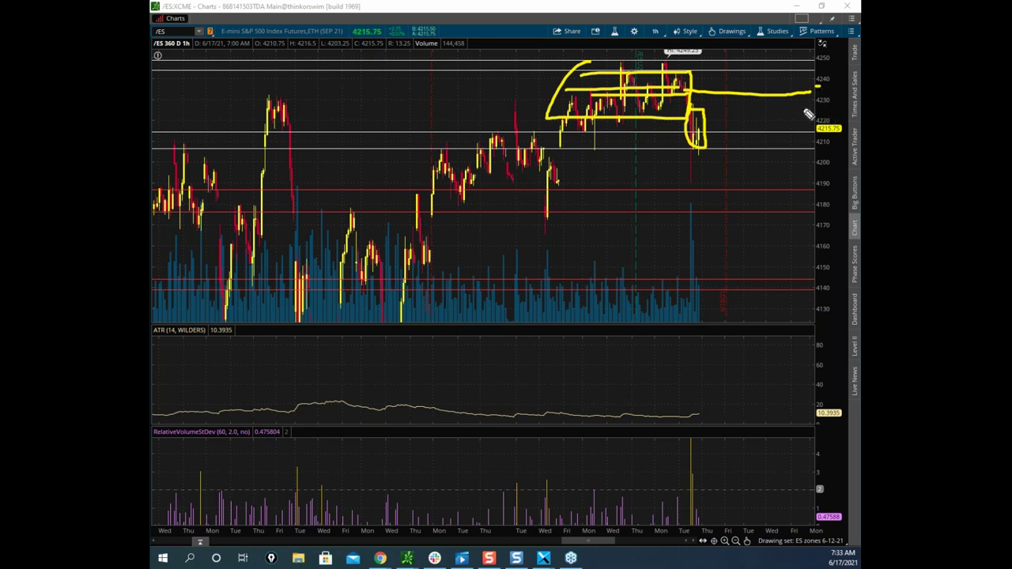
pyautogui.moveTo(699, 101)
pyautogui.mouseDown()
pyautogui.moveTo(721, 80)
pyautogui.moveTo(744, 237)
pyautogui.moveTo(756, 218)
pyautogui.mouseUp()
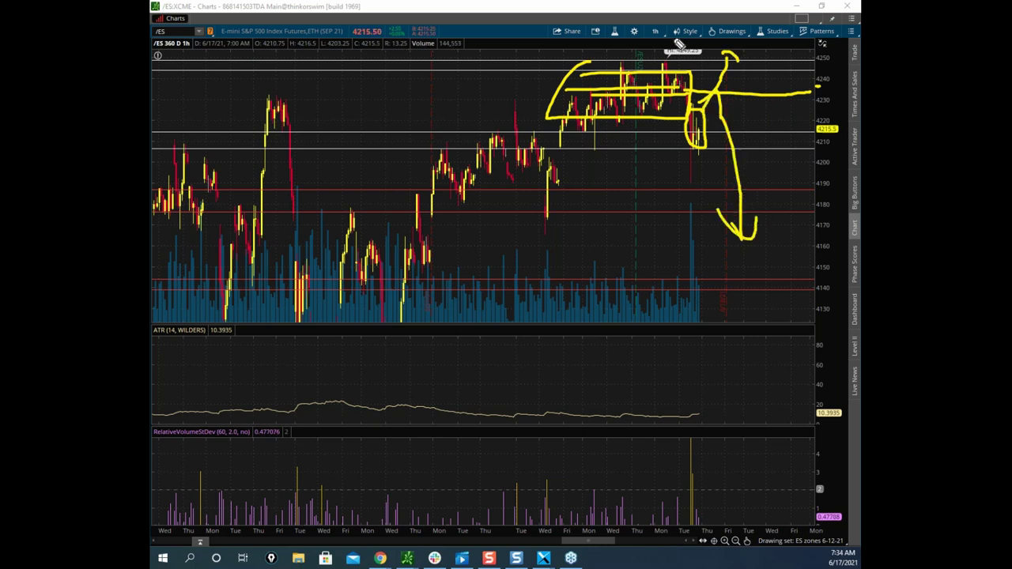
pyautogui.press('Escape')
# Return to the ES Bookmap heatmap, examine price action and resting liquidity from 07:00 onward, and turn off the hand tool.
pyautogui.moveTo(583, 7)
pyautogui.mouseDown()
pyautogui.moveTo(704, 53)
pyautogui.moveTo(237, 554)
pyautogui.mouseUp()
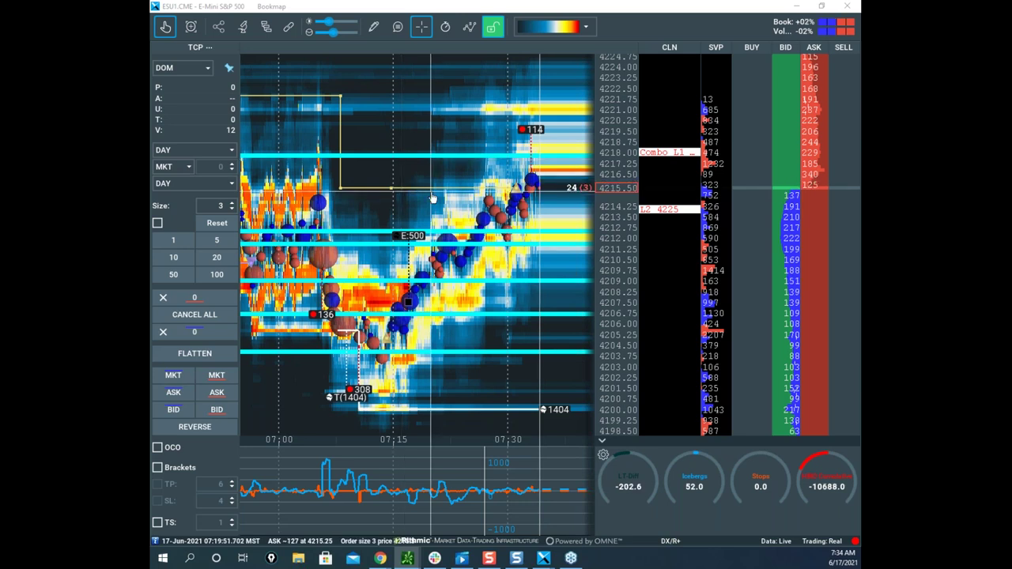
pyautogui.scroll(2, 455, 203)
pyautogui.moveTo(341, 161); pyautogui.dragTo(384, 153)
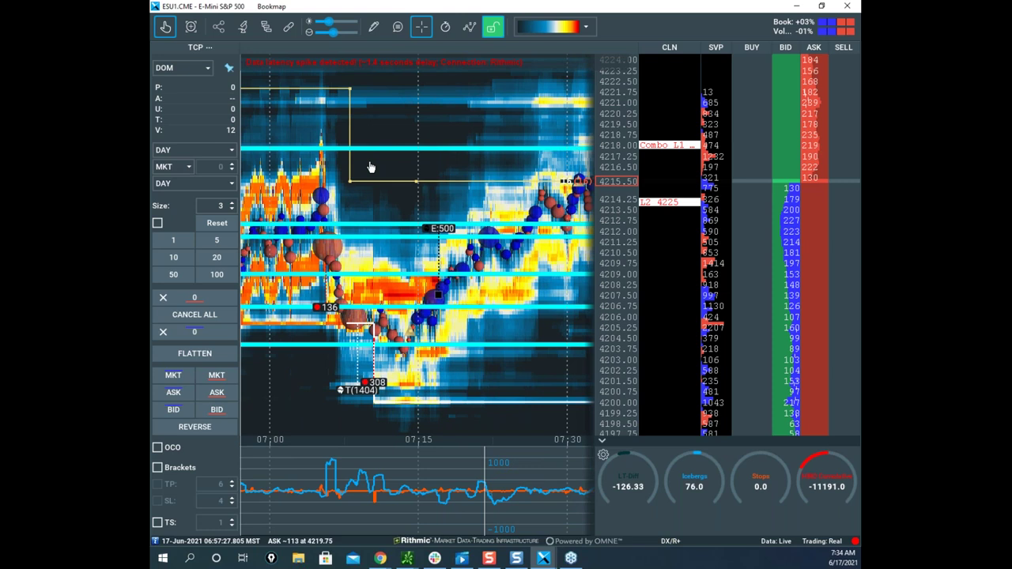
pyautogui.moveTo(518, 197); pyautogui.dragTo(431, 191)
pyautogui.scroll(-2, 458, 203)
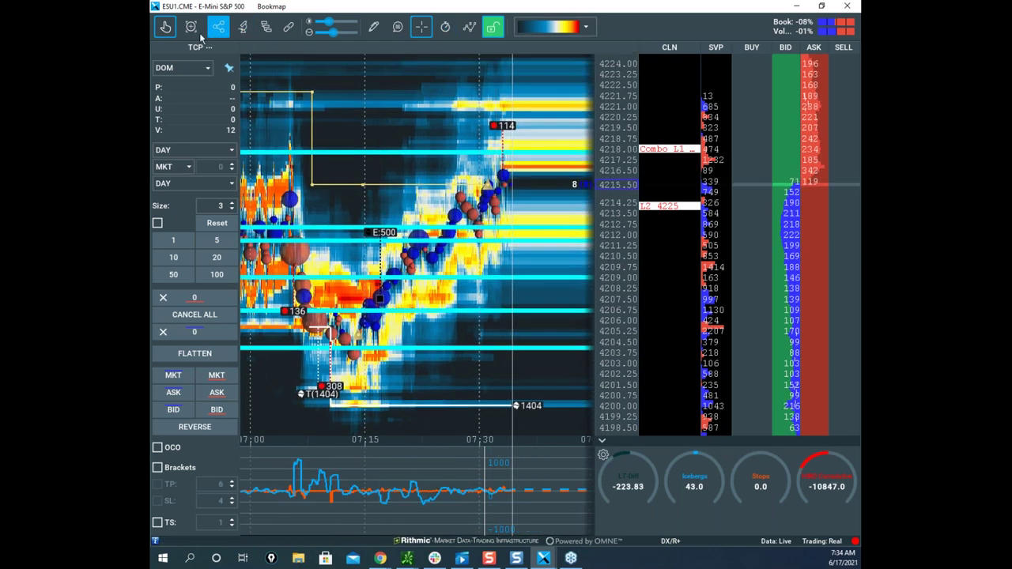
pyautogui.click(167, 30)
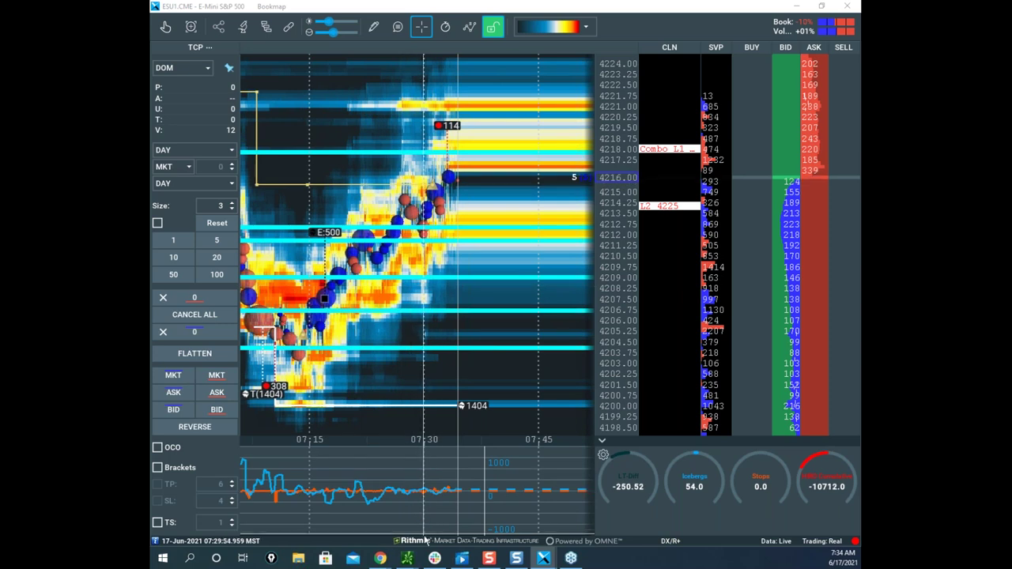
# Open the thinkorswim wheat and soybean chart grid at full size and maximize the one-hour /ZS chart.
pyautogui.click(407, 558)
pyautogui.click(390, 155)
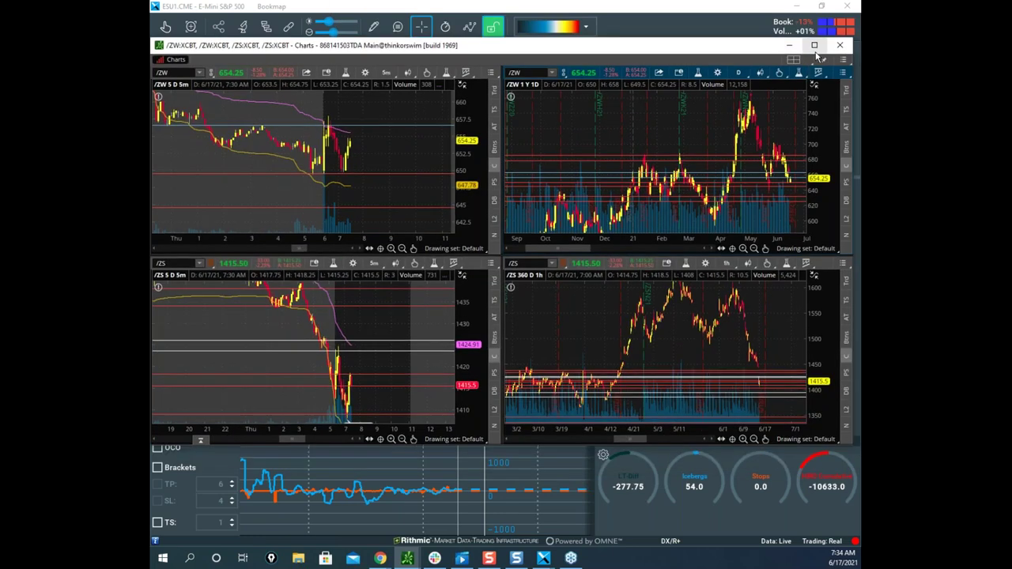
pyautogui.click(814, 46)
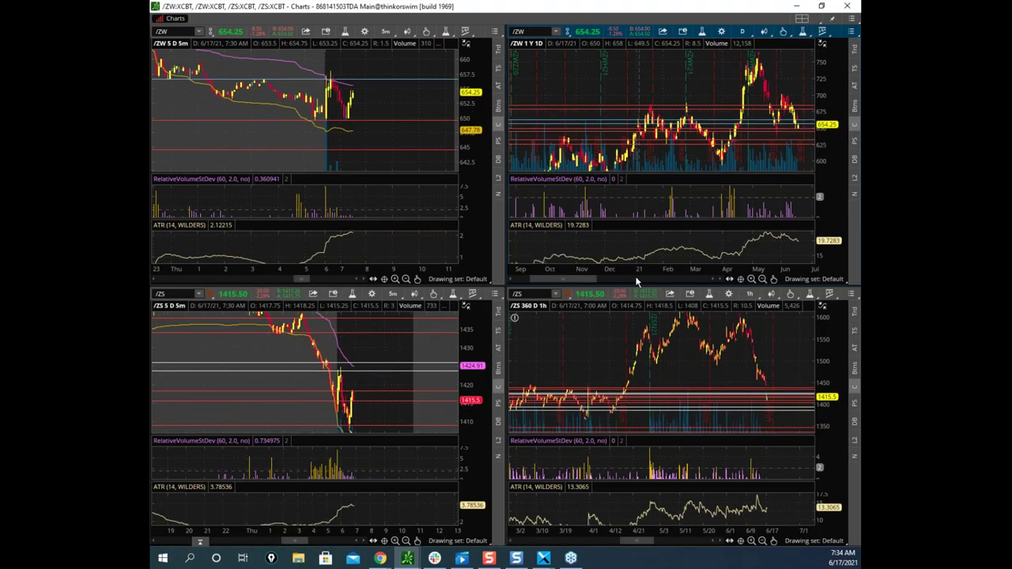
pyautogui.click(594, 299)
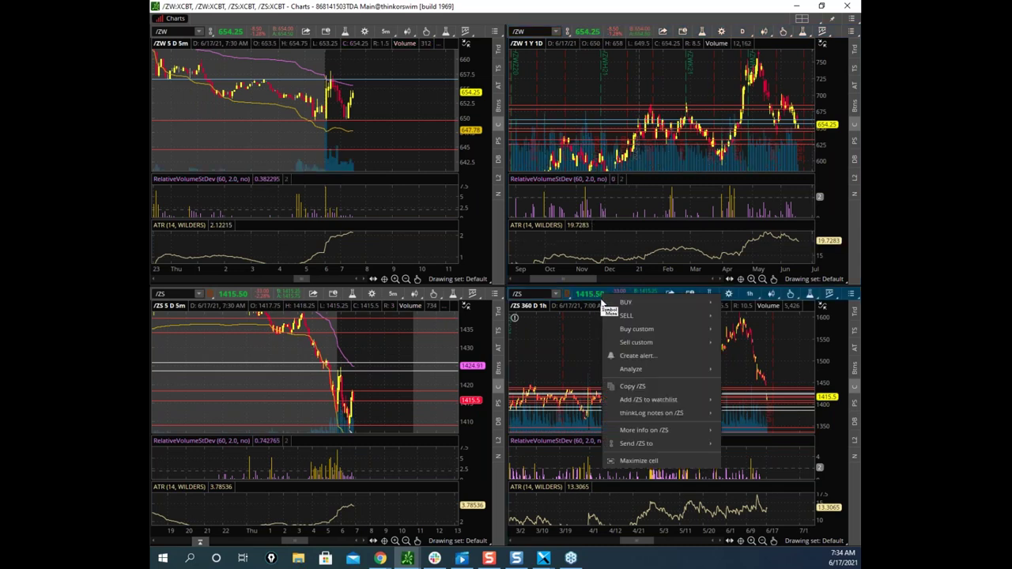
pyautogui.click(637, 460)
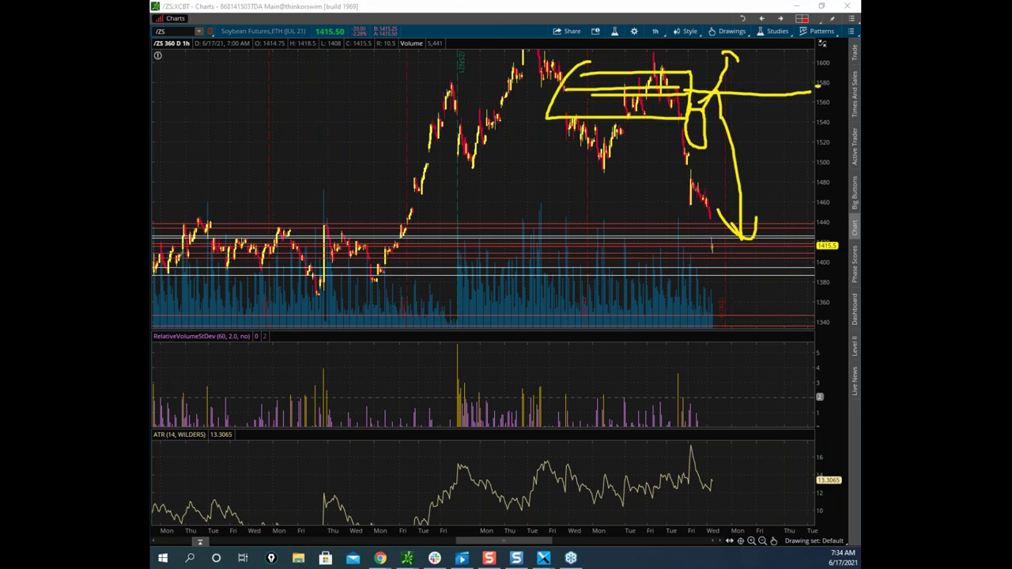
# Clear the old sketches, box the soybean swings between about 1495 and 1605, and trace the decline to about 1410.
pyautogui.press('e')
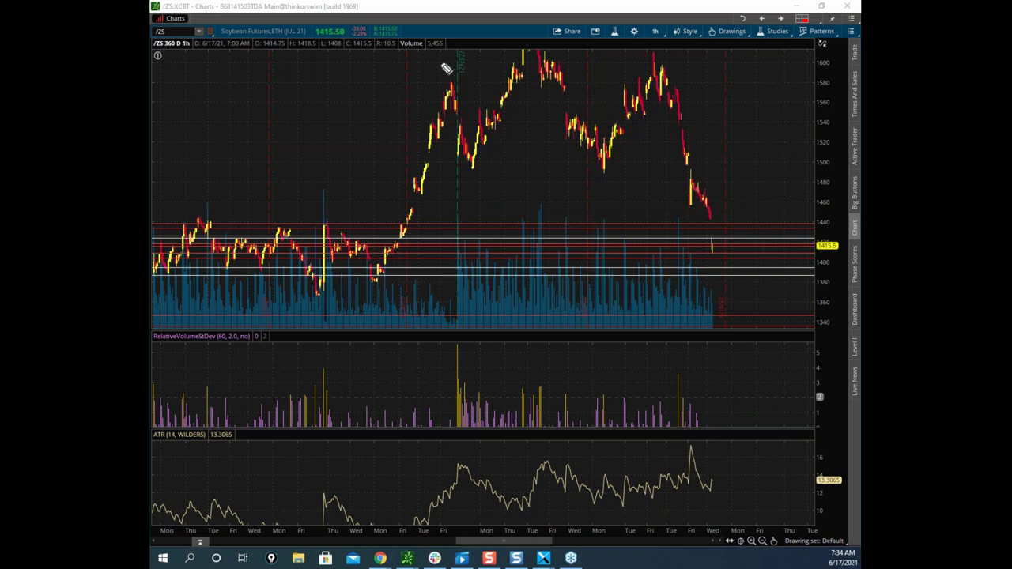
pyautogui.moveTo(433, 57)
pyautogui.mouseDown()
pyautogui.moveTo(603, 62)
pyautogui.moveTo(685, 83)
pyautogui.moveTo(686, 168)
pyautogui.moveTo(503, 172)
pyautogui.moveTo(445, 83)
pyautogui.moveTo(454, 69)
pyautogui.moveTo(474, 168)
pyautogui.moveTo(507, 111)
pyautogui.moveTo(568, 83)
pyautogui.moveTo(611, 168)
pyautogui.moveTo(664, 55)
pyautogui.moveTo(414, 95)
pyautogui.moveTo(678, 176)
pyautogui.moveTo(660, 52)
pyautogui.mouseUp()
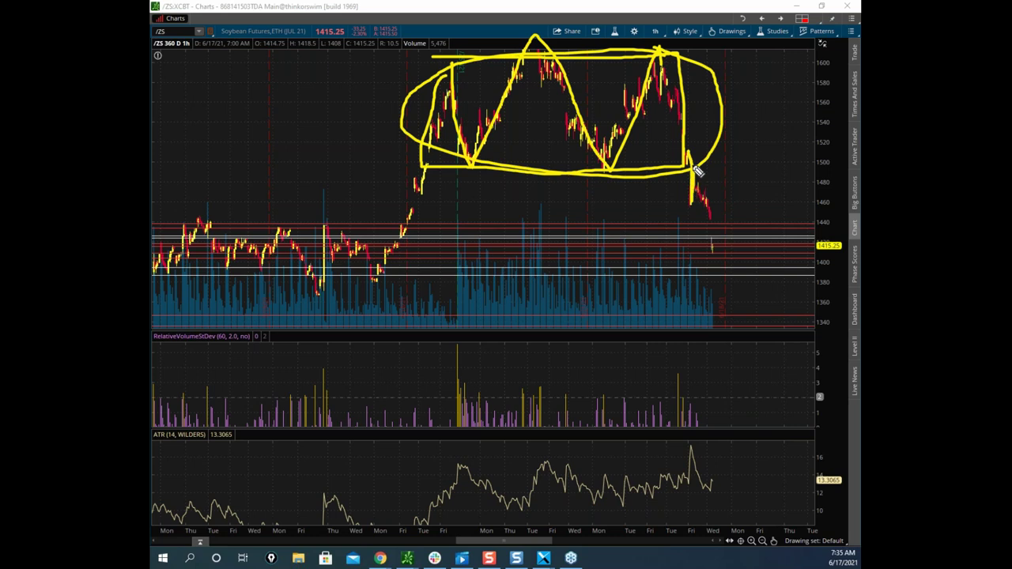
pyautogui.moveTo(696, 174)
pyautogui.mouseDown()
pyautogui.moveTo(709, 198)
pyautogui.moveTo(685, 199)
pyautogui.moveTo(717, 254)
pyautogui.mouseUp()
# Box the earlier soybean consolidation between about 1370 and 1445, then mark its middle zone and sketch zigzag swings through it.
pyautogui.moveTo(175, 223)
pyautogui.mouseDown()
pyautogui.moveTo(416, 219)
pyautogui.moveTo(419, 287)
pyautogui.moveTo(208, 294)
pyautogui.moveTo(158, 250)
pyautogui.moveTo(416, 250)
pyautogui.mouseUp()
pyautogui.moveTo(159, 265); pyautogui.dragTo(315, 267)
pyautogui.moveTo(237, 264)
pyautogui.mouseDown()
pyautogui.moveTo(250, 252)
pyautogui.moveTo(245, 261)
pyautogui.moveTo(260, 267)
pyautogui.mouseUp()
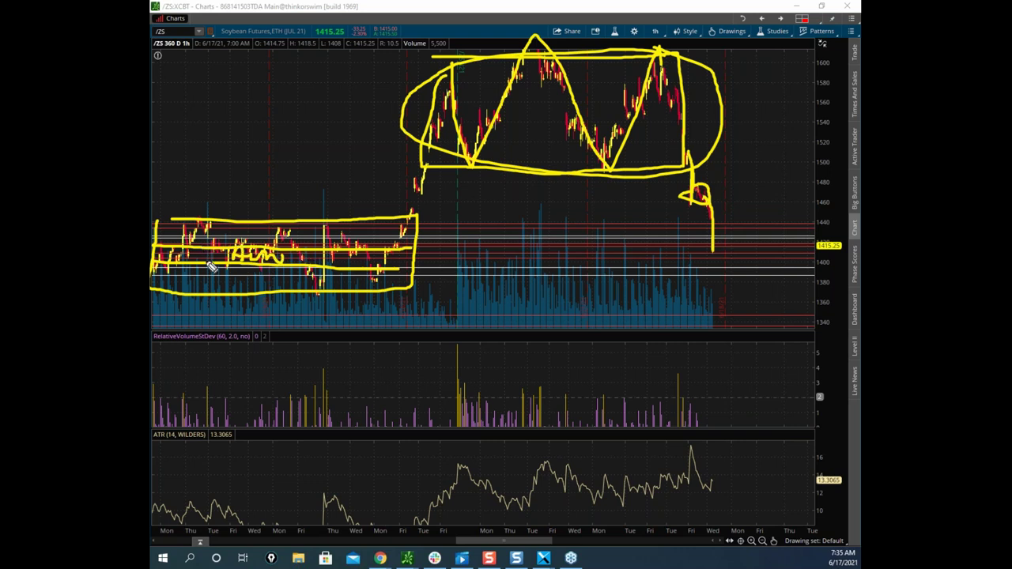
pyautogui.moveTo(171, 271)
pyautogui.mouseDown()
pyautogui.moveTo(190, 233)
pyautogui.moveTo(261, 237)
pyautogui.moveTo(324, 269)
pyautogui.mouseUp()
pyautogui.moveTo(189, 254)
pyautogui.mouseDown()
pyautogui.moveTo(241, 275)
pyautogui.moveTo(302, 269)
pyautogui.mouseUp()
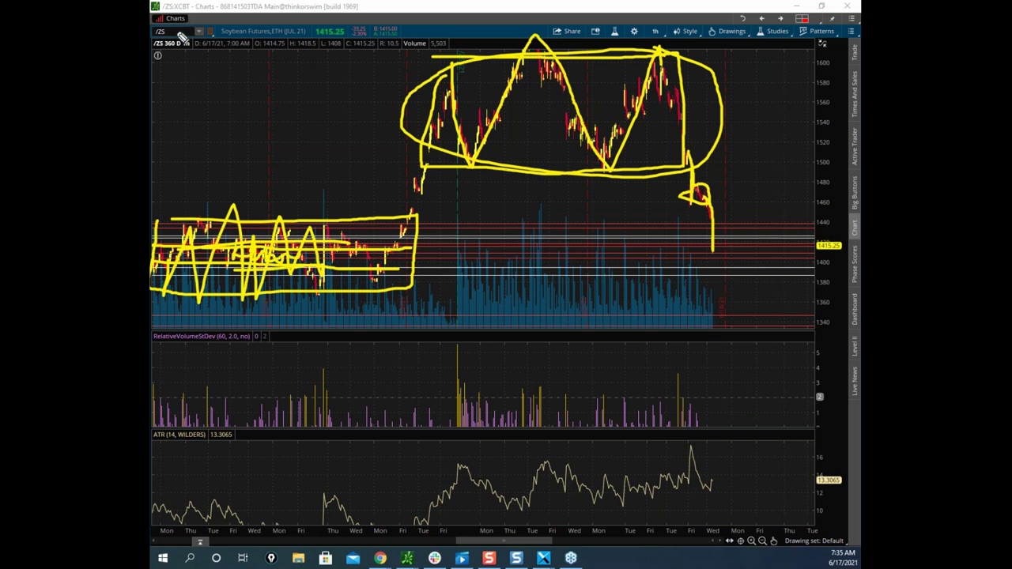
# Clear the sketches, redraw the box and middle lines over the earlier soybean consolidation, and trace the recent decline into it.
pyautogui.rightClick(308, 237)
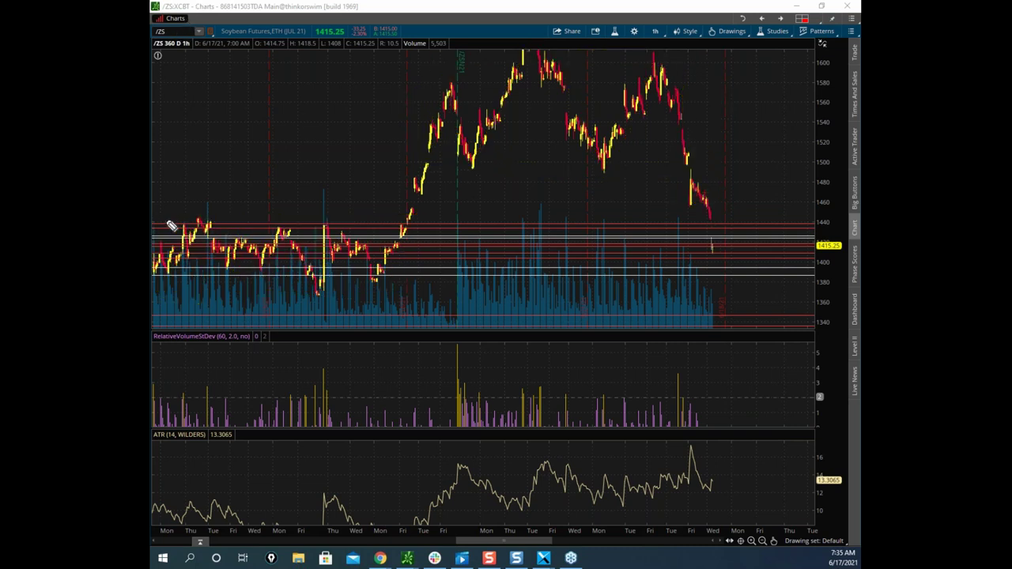
pyautogui.moveTo(197, 228)
pyautogui.mouseDown()
pyautogui.moveTo(388, 291)
pyautogui.moveTo(181, 290)
pyautogui.moveTo(181, 225)
pyautogui.mouseUp()
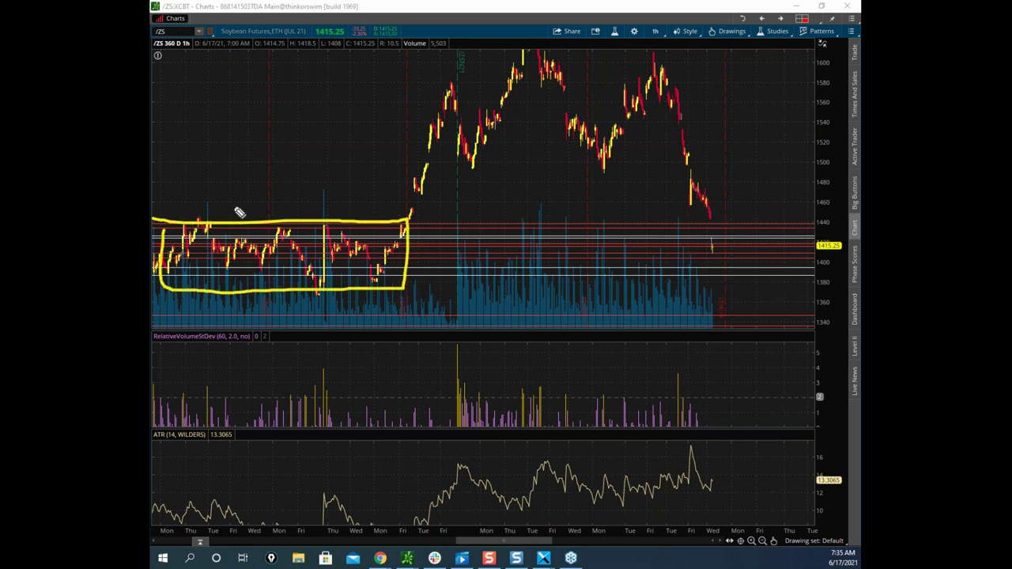
pyautogui.moveTo(380, 253)
pyautogui.mouseDown()
pyautogui.moveTo(162, 251)
pyautogui.moveTo(406, 275)
pyautogui.mouseUp()
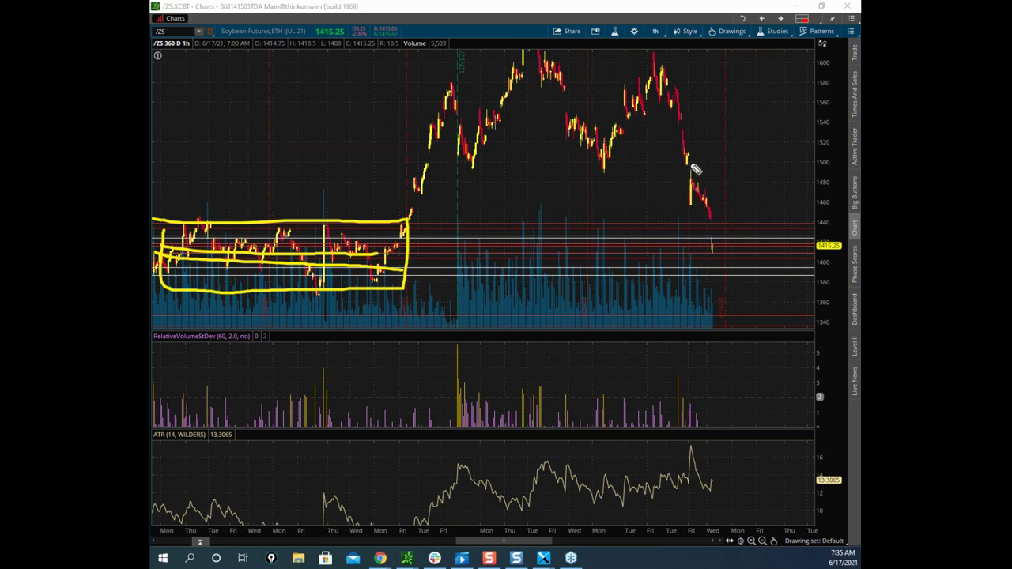
pyautogui.moveTo(693, 172); pyautogui.dragTo(711, 204)
pyautogui.moveTo(378, 253); pyautogui.dragTo(421, 253)
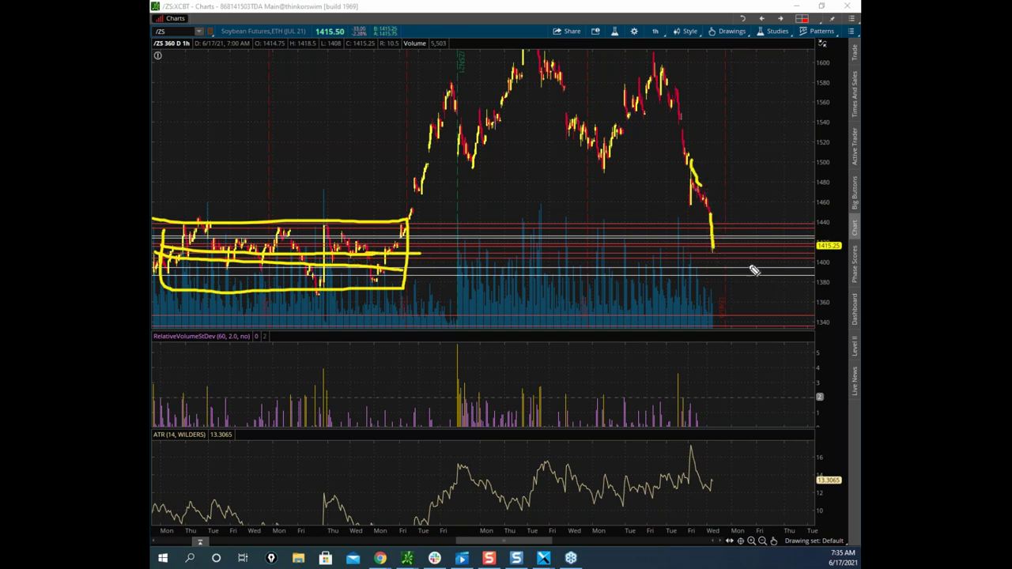
# Sketch a soybean bounce from about 1410 toward 1510 and leave annotation mode.
pyautogui.moveTo(716, 253); pyautogui.dragTo(745, 157)
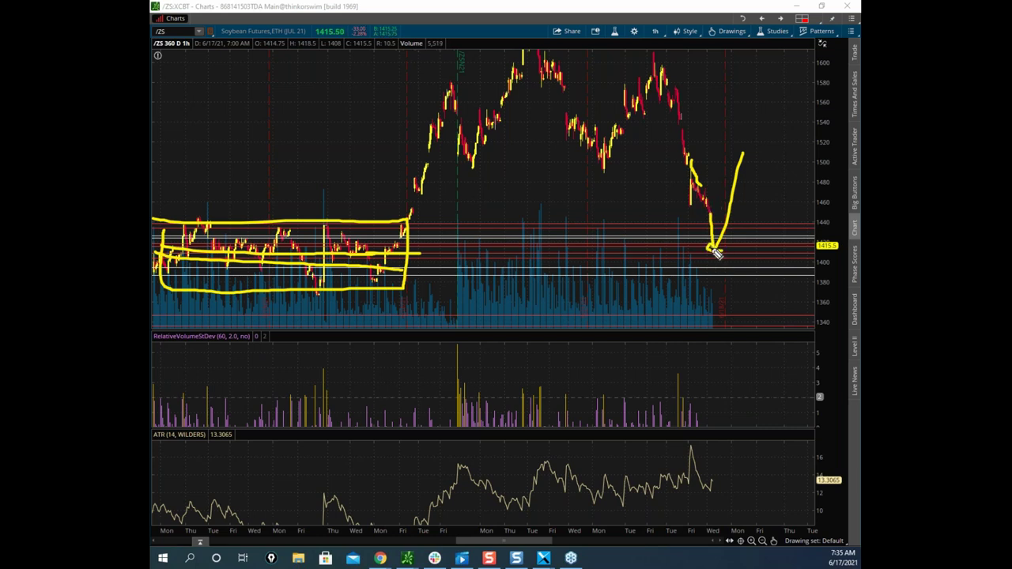
pyautogui.moveTo(716, 248); pyautogui.dragTo(737, 207)
pyautogui.press('Escape')
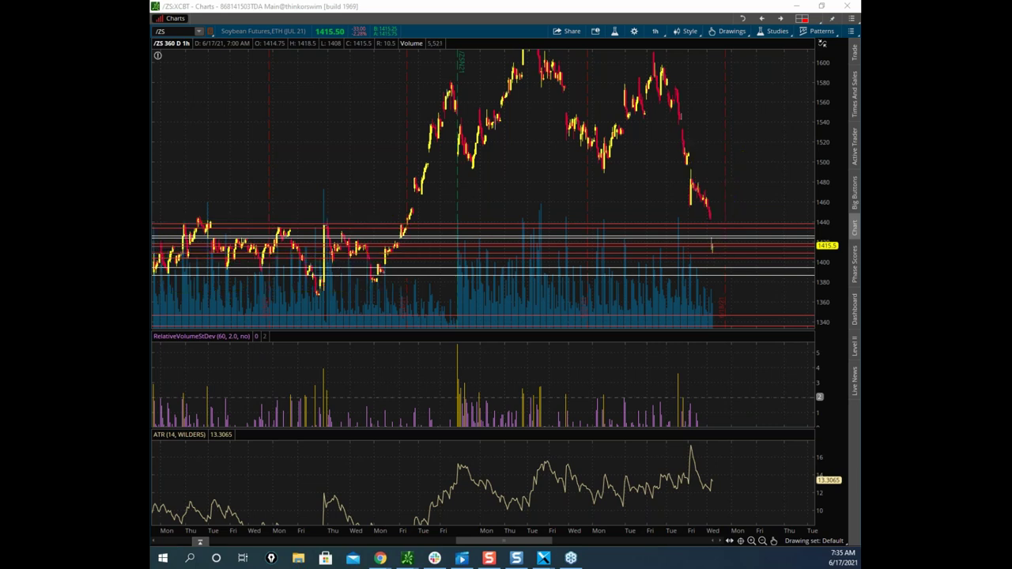
# Switch to the multi-instrument Bookmap window at full size and show the ZSN1 soybean heatmap.
pyautogui.click(543, 559)
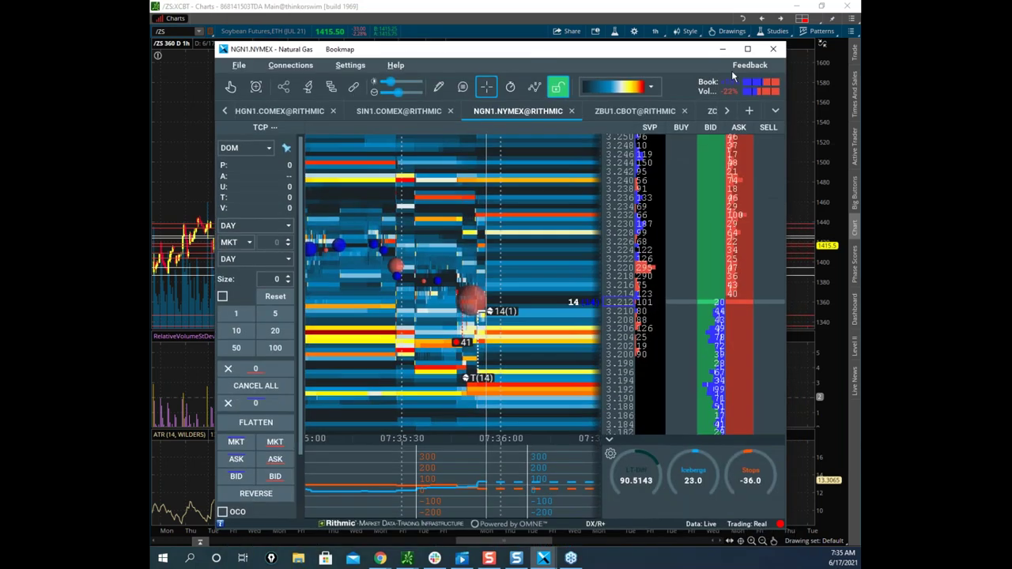
pyautogui.click(747, 49)
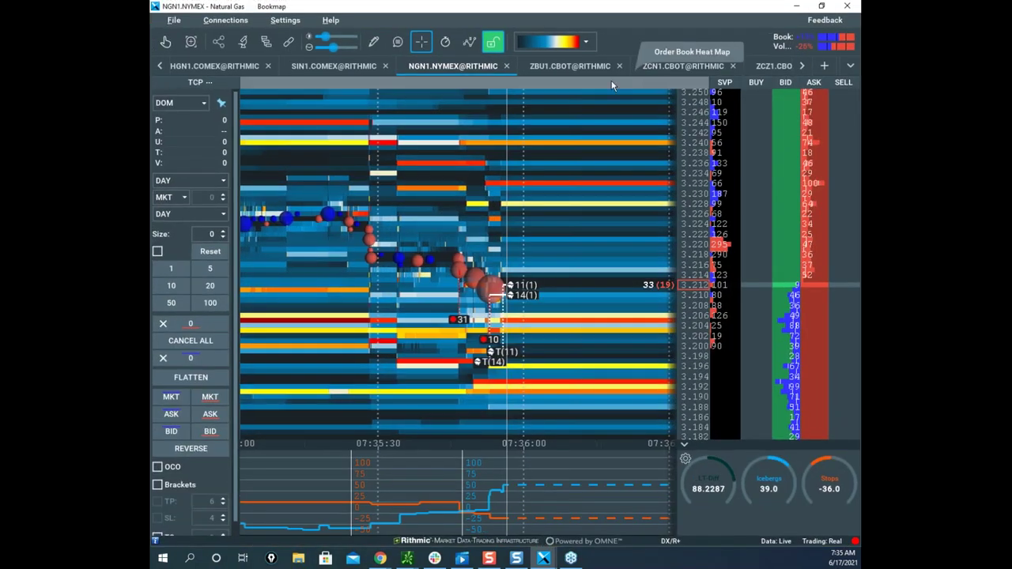
pyautogui.click(159, 66)
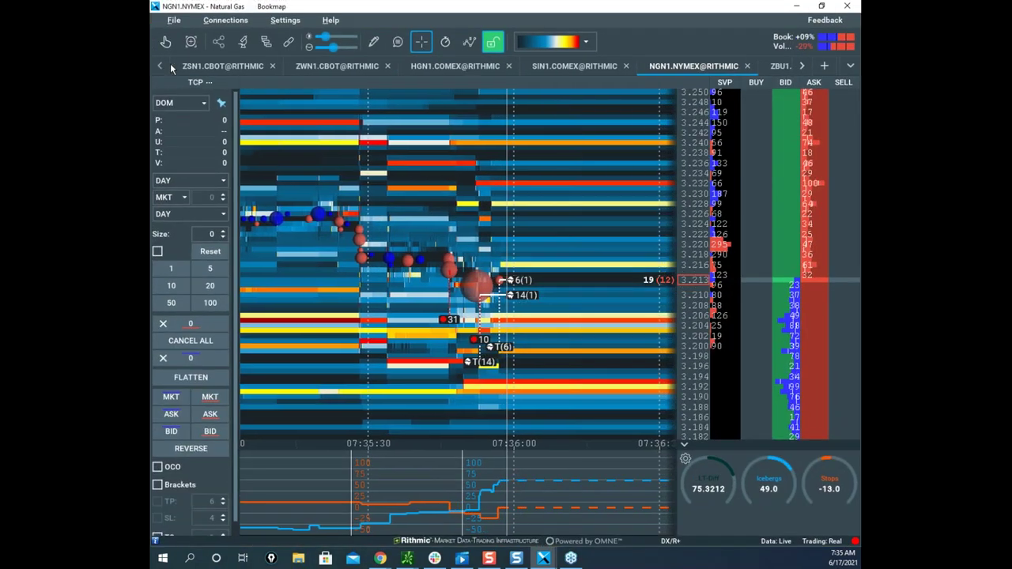
pyautogui.click(253, 65)
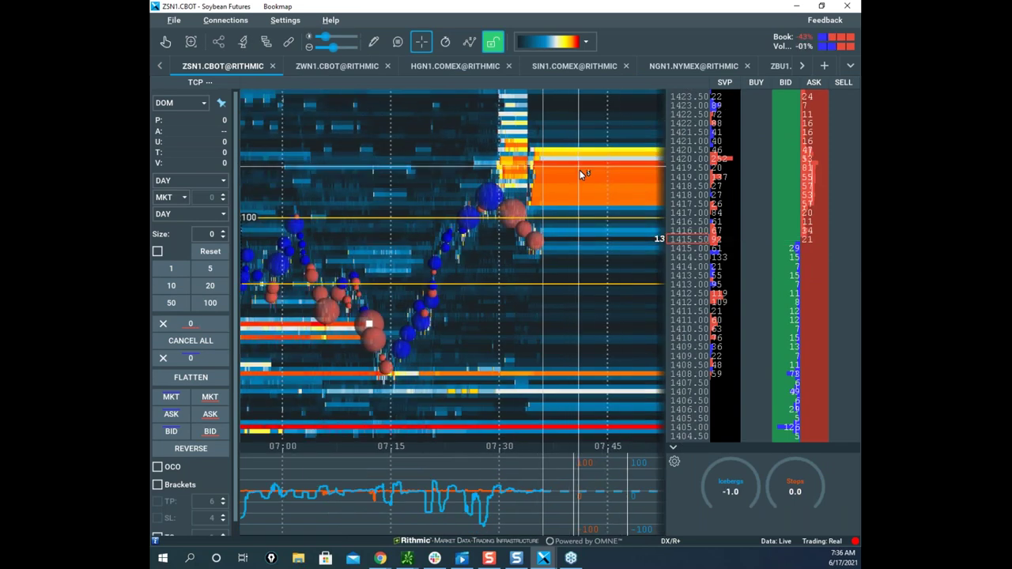
# Examine soybean price action, resting liquidity and iceberg activity from 06:30 onward in a wider view.
pyautogui.scroll(-2, 580, 170)
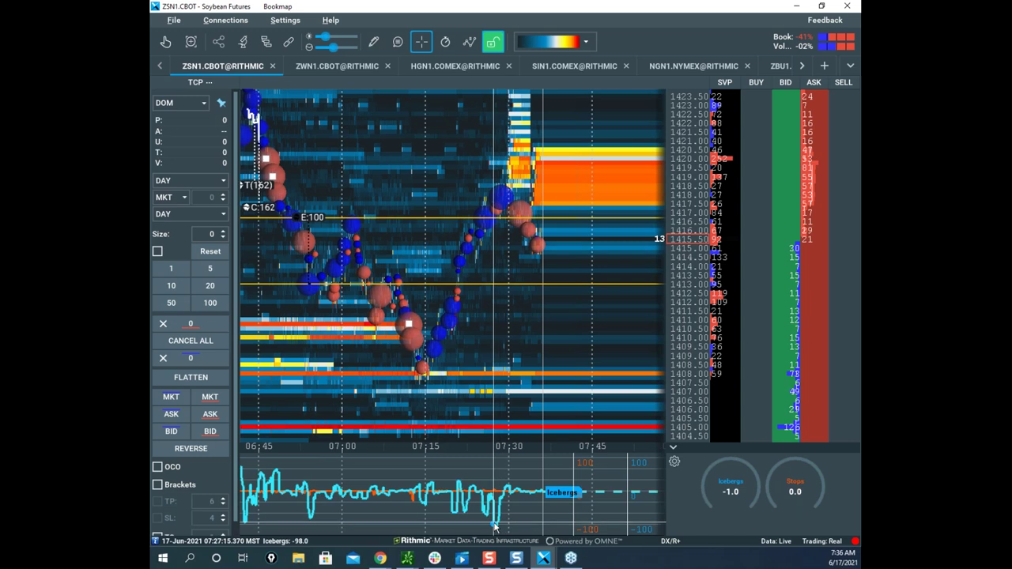
pyautogui.scroll(-2, 540, 281)
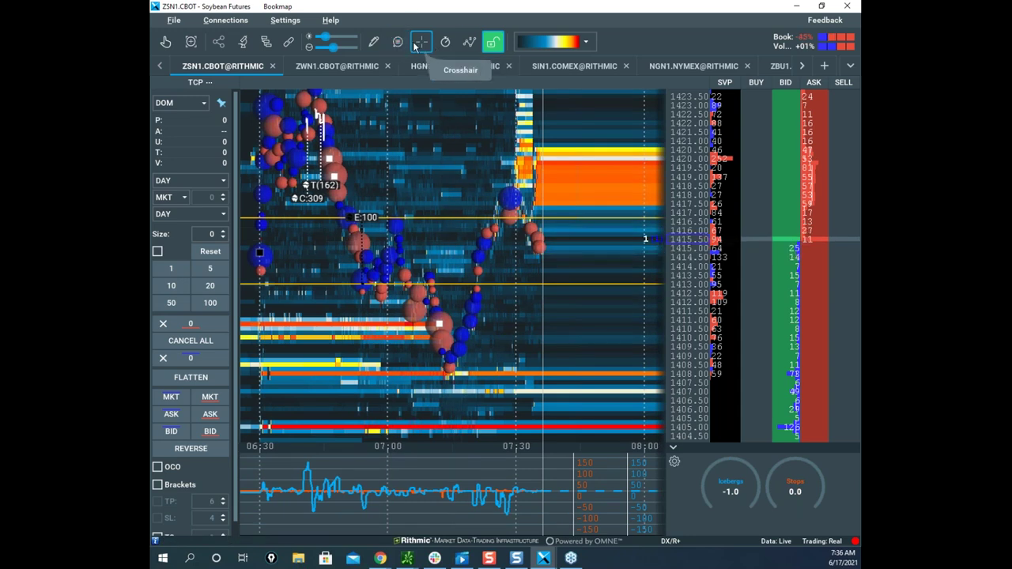
pyautogui.click(380, 42)
pyautogui.click(456, 313)
pyautogui.click(566, 330)
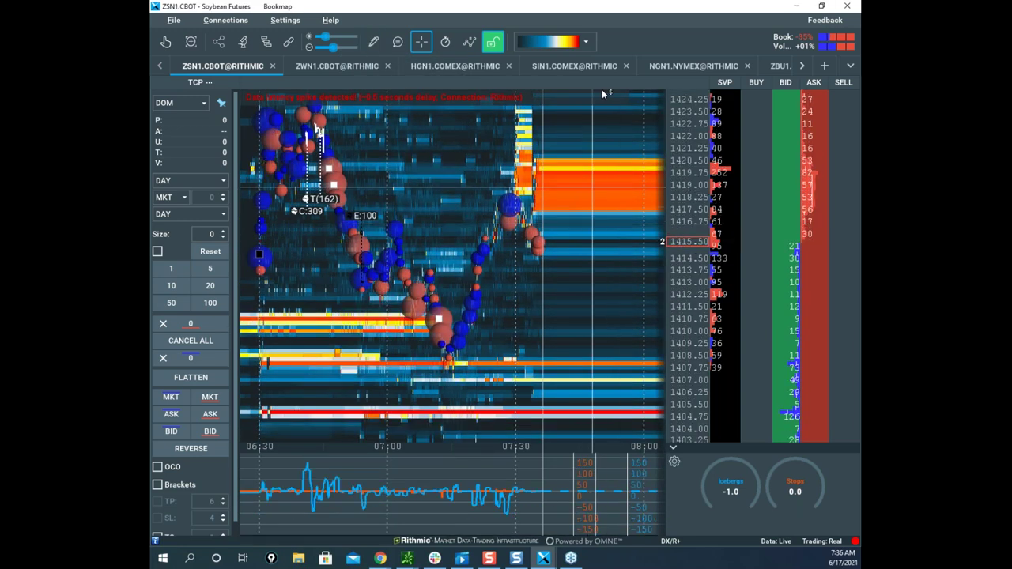
# Switch to the thinkorswim soybean chart and mark the 1490–1600 range, the pause near 1470 and the decline to about 1390.
pyautogui.click(407, 558)
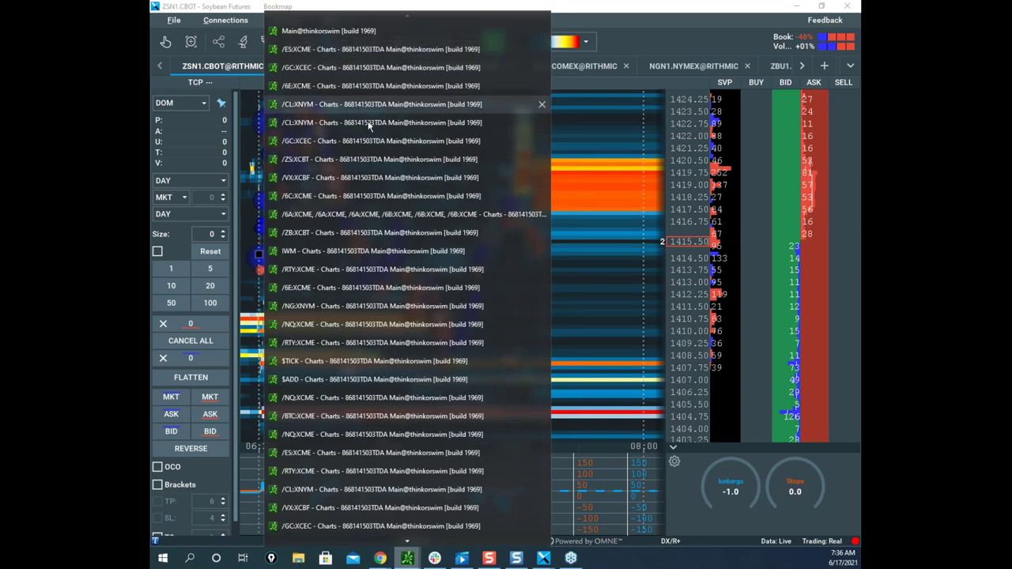
pyautogui.click(387, 159)
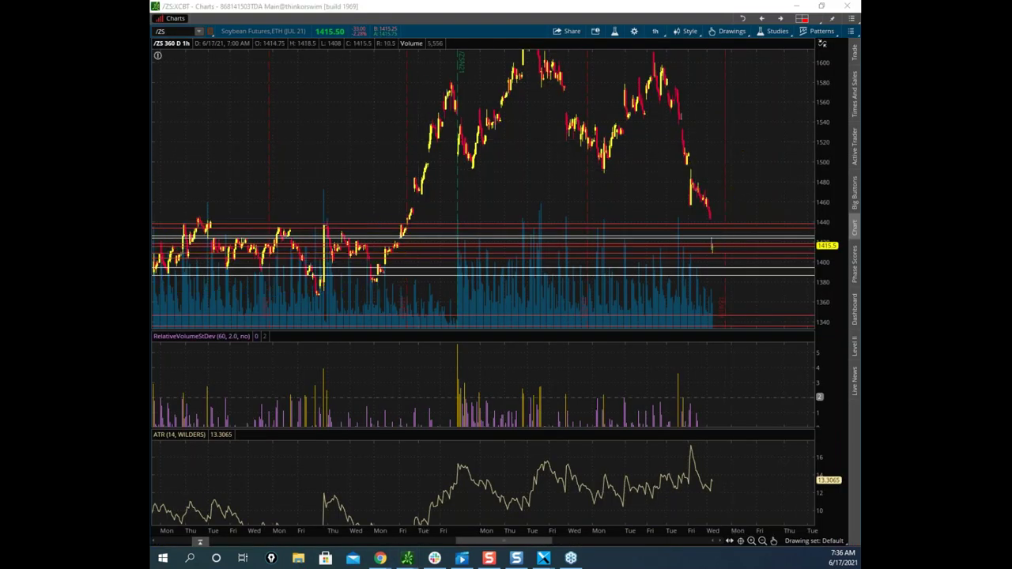
pyautogui.moveTo(690, 202); pyautogui.dragTo(712, 192)
pyautogui.moveTo(714, 238); pyautogui.dragTo(719, 261)
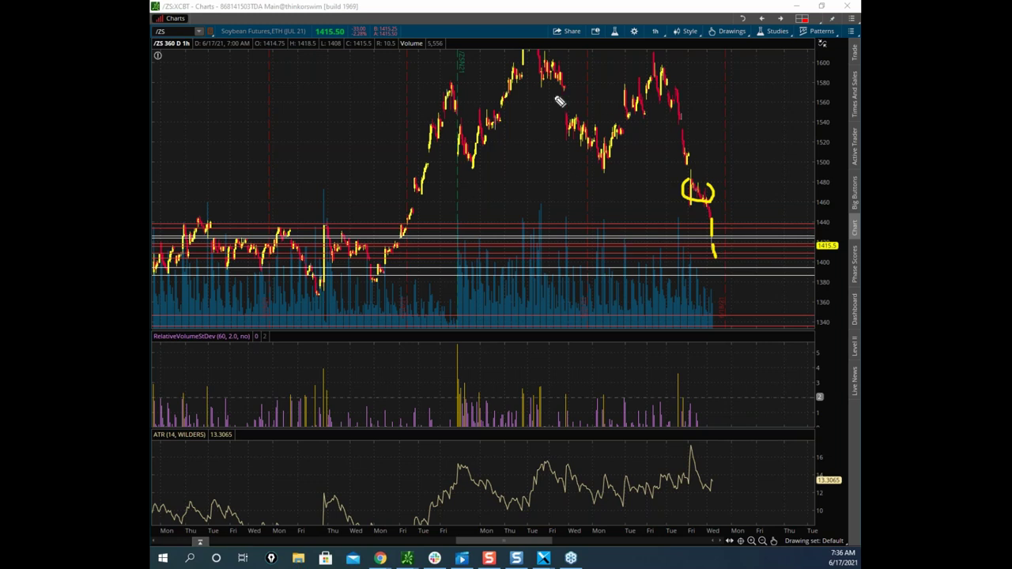
pyautogui.moveTo(480, 69)
pyautogui.mouseDown()
pyautogui.moveTo(716, 150)
pyautogui.moveTo(454, 136)
pyautogui.mouseUp()
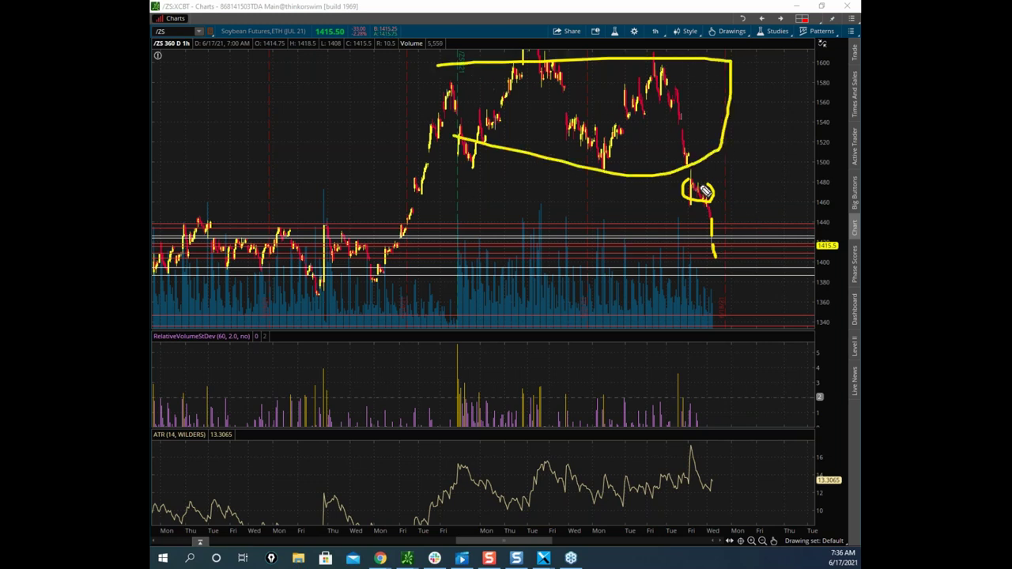
pyautogui.moveTo(693, 169); pyautogui.dragTo(735, 281)
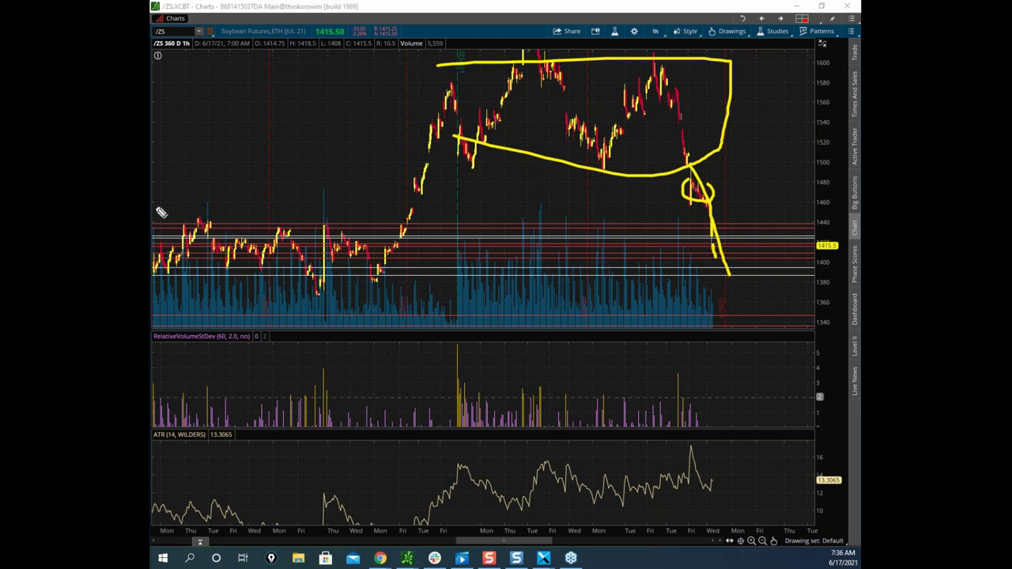
# Box the earlier soybean consolidation from about 1360 to 1440 with middle lines, and extend the sketched decline below 1340.
pyautogui.moveTo(169, 228)
pyautogui.mouseDown()
pyautogui.moveTo(414, 283)
pyautogui.moveTo(177, 296)
pyautogui.moveTo(162, 253)
pyautogui.moveTo(409, 249)
pyautogui.mouseUp()
pyautogui.moveTo(162, 269)
pyautogui.mouseDown()
pyautogui.moveTo(361, 274)
pyautogui.moveTo(457, 262)
pyautogui.mouseUp()
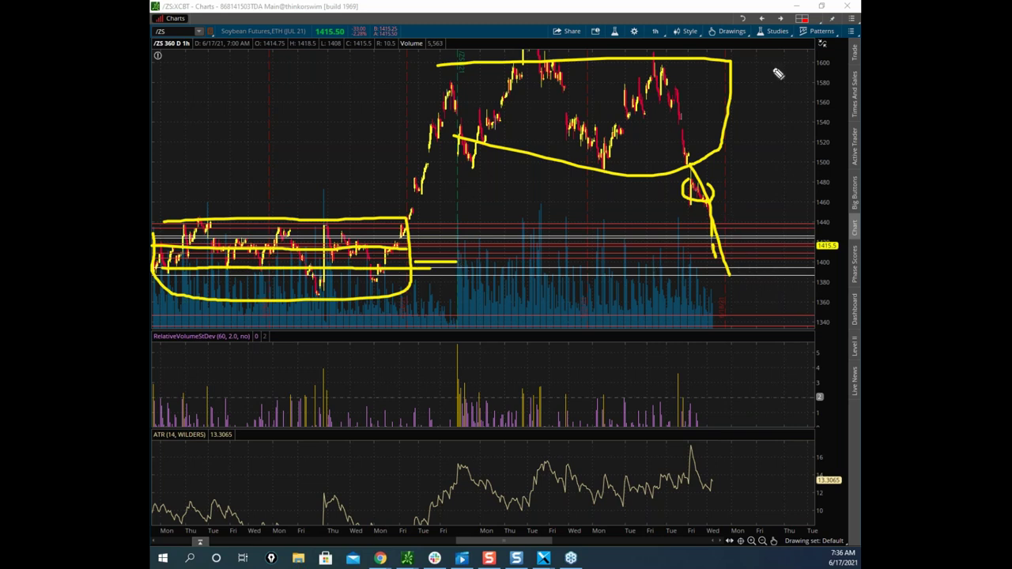
pyautogui.moveTo(395, 259); pyautogui.dragTo(653, 266)
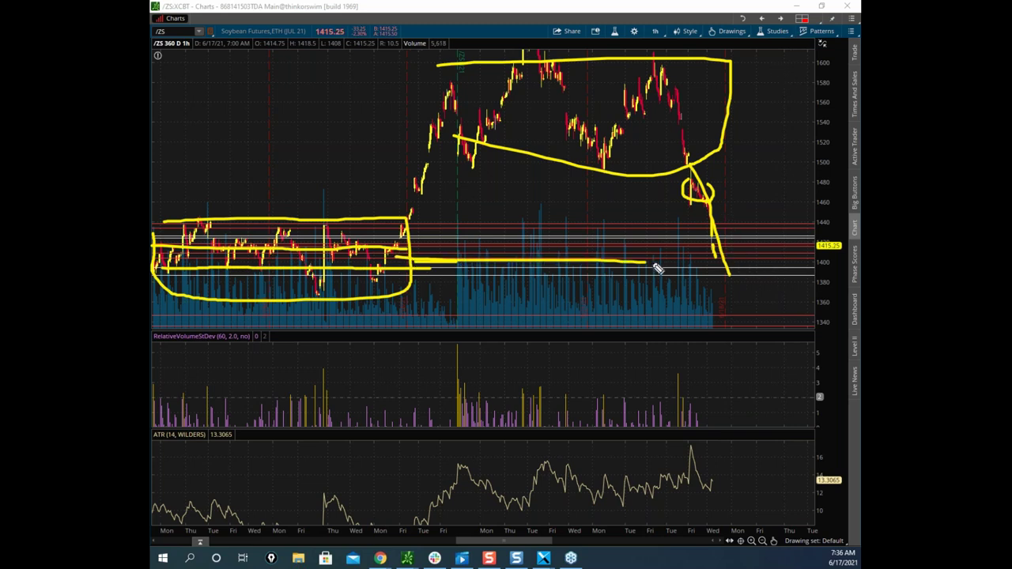
pyautogui.moveTo(725, 261)
pyautogui.mouseDown()
pyautogui.moveTo(748, 324)
pyautogui.moveTo(745, 399)
pyautogui.mouseUp()
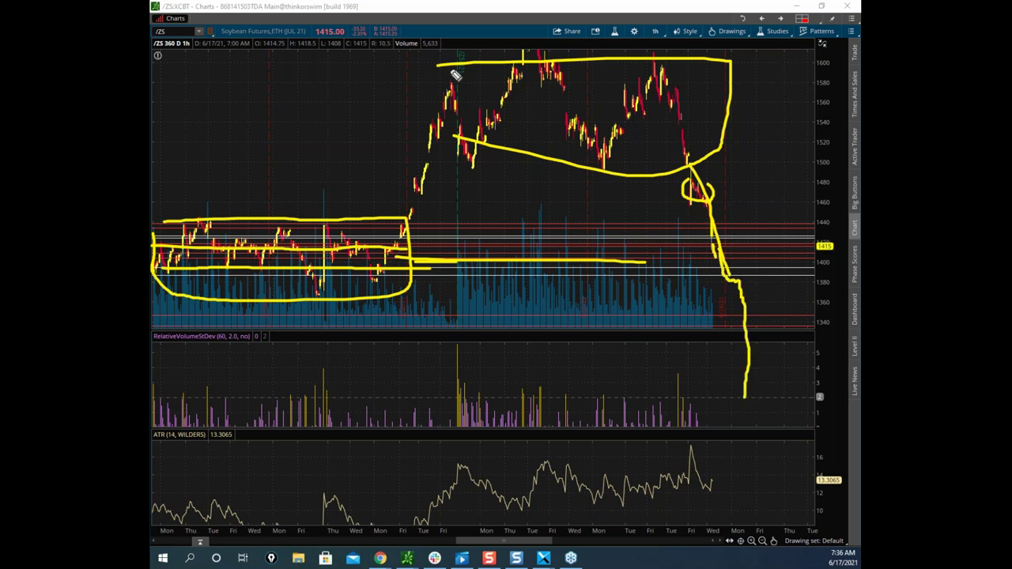
pyautogui.moveTo(676, 157); pyautogui.dragTo(740, 345)
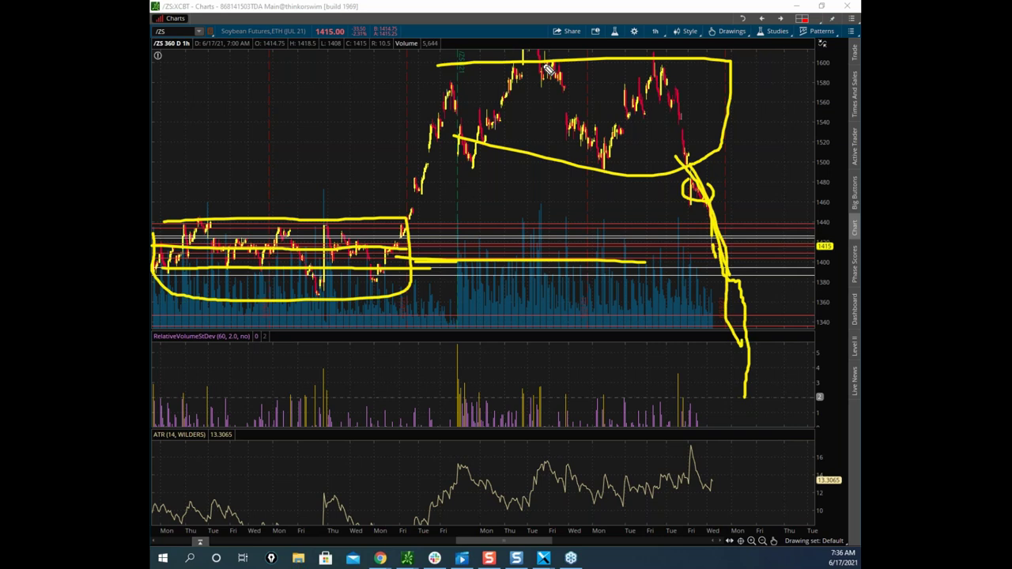
# Clear the sketches and draw two soybean downside paths from about 1415, one direct and one after a bounce to about 1460.
pyautogui.press('Escape')
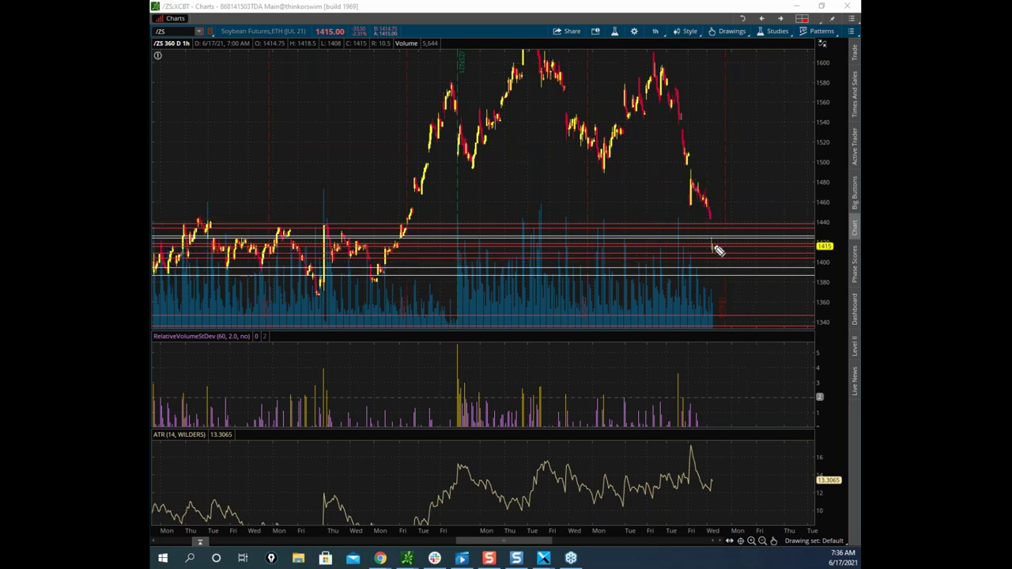
pyautogui.moveTo(718, 246)
pyautogui.mouseDown()
pyautogui.moveTo(723, 202)
pyautogui.moveTo(760, 285)
pyautogui.mouseUp()
pyautogui.moveTo(722, 253)
pyautogui.mouseDown()
pyautogui.moveTo(734, 252)
pyautogui.moveTo(747, 308)
pyautogui.mouseUp()
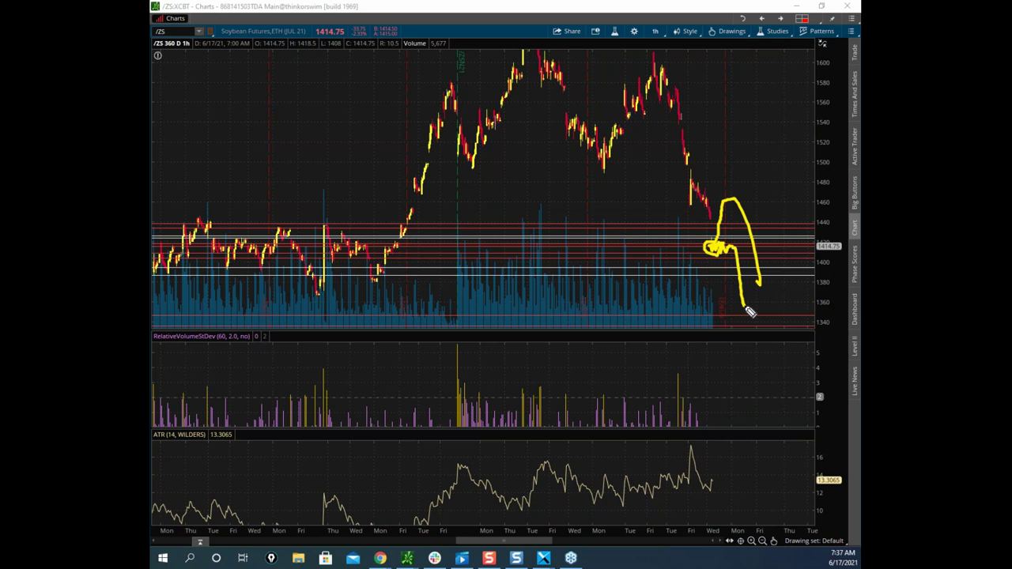
pyautogui.moveTo(715, 236); pyautogui.dragTo(718, 251)
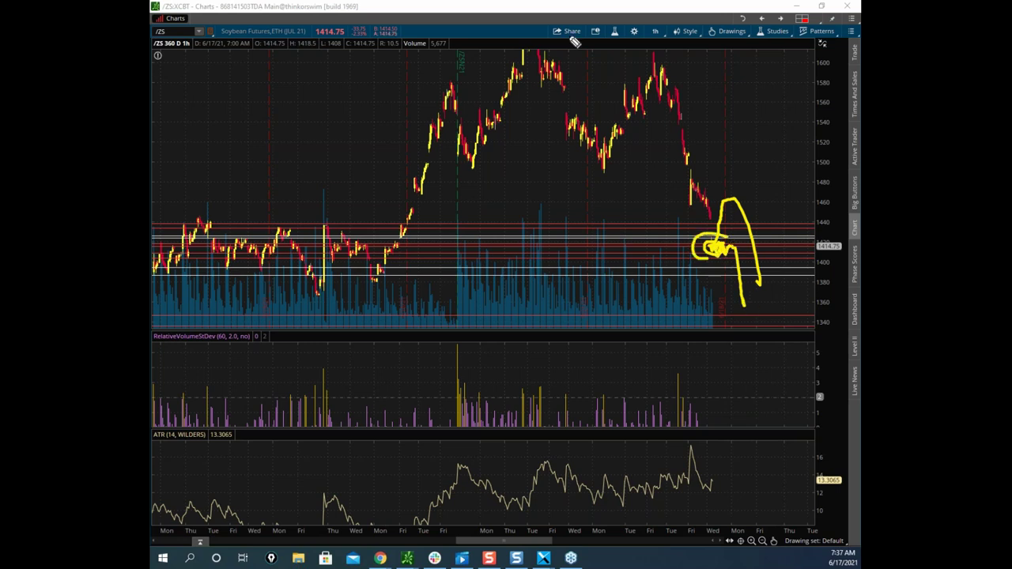
# Replace the sketches with a circled pause near 1470 and a drop to about 1410, and return to the unobstructed Bookmap soybean heatmap.
pyautogui.rightClick(718, 262)
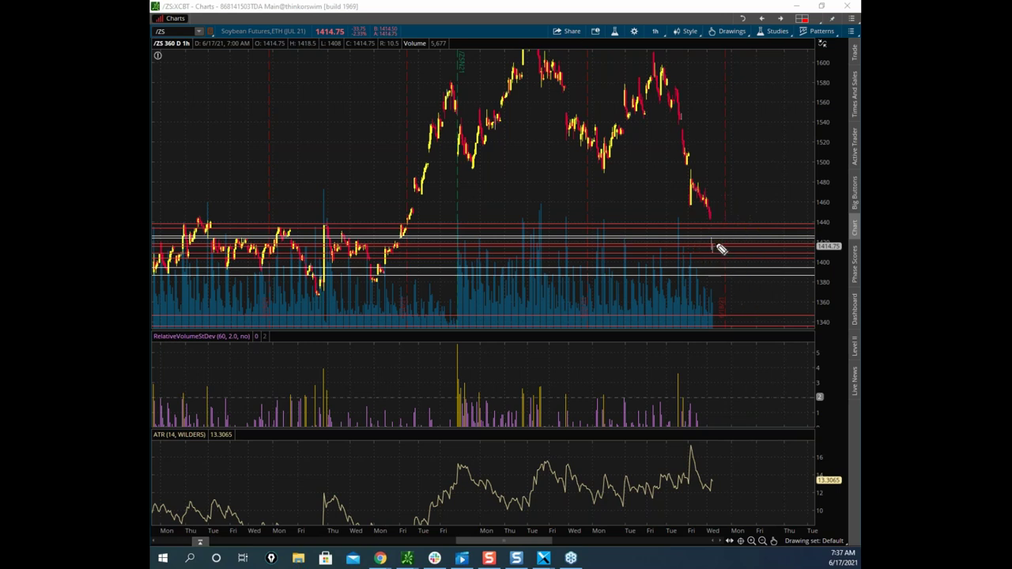
pyautogui.moveTo(714, 241)
pyautogui.mouseDown()
pyautogui.moveTo(714, 253)
pyautogui.moveTo(730, 184)
pyautogui.moveTo(696, 179)
pyautogui.moveTo(710, 186)
pyautogui.mouseUp()
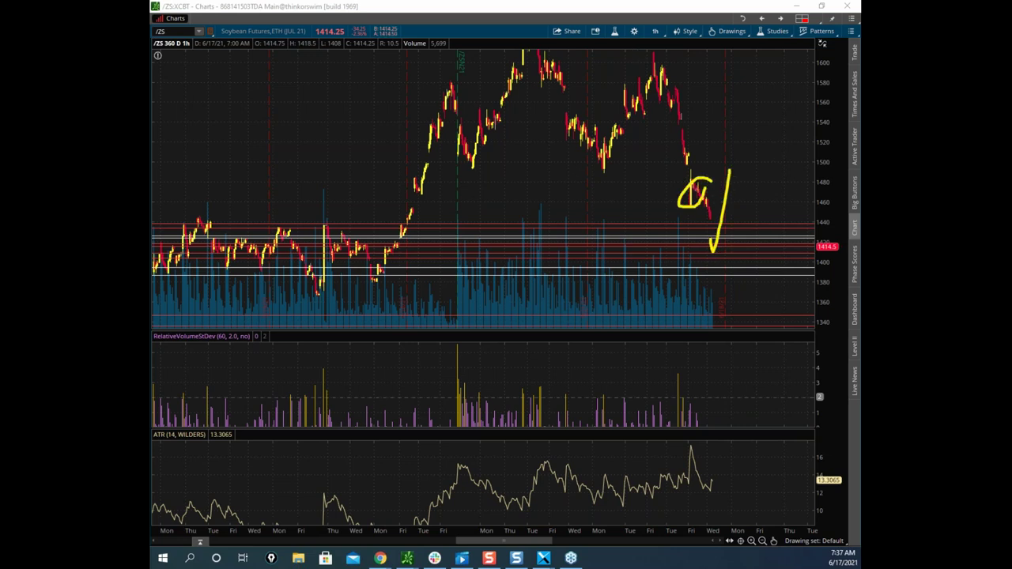
pyautogui.moveTo(660, 11); pyautogui.dragTo(724, 568)
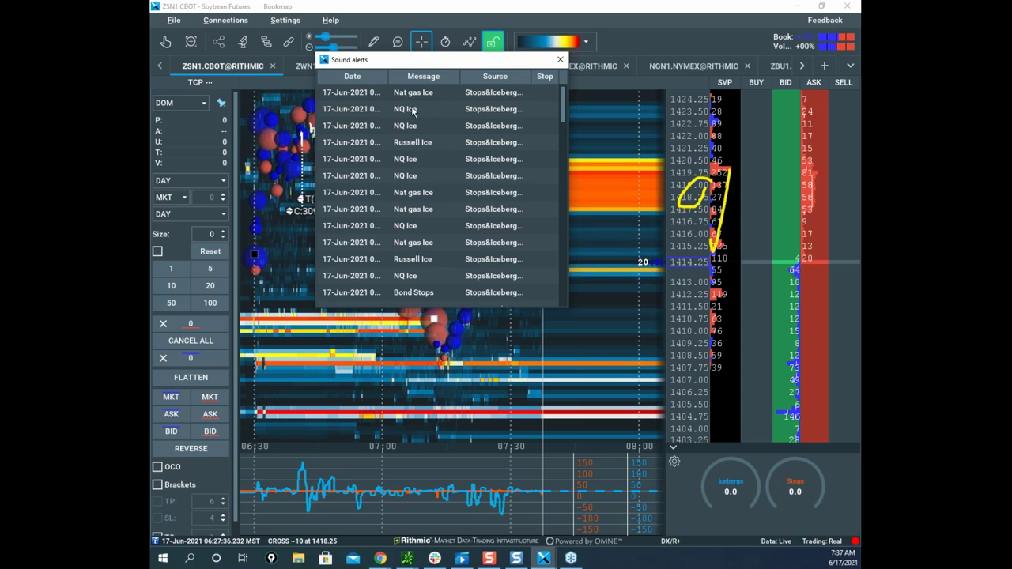
pyautogui.moveTo(444, 60); pyautogui.dragTo(858, 158)
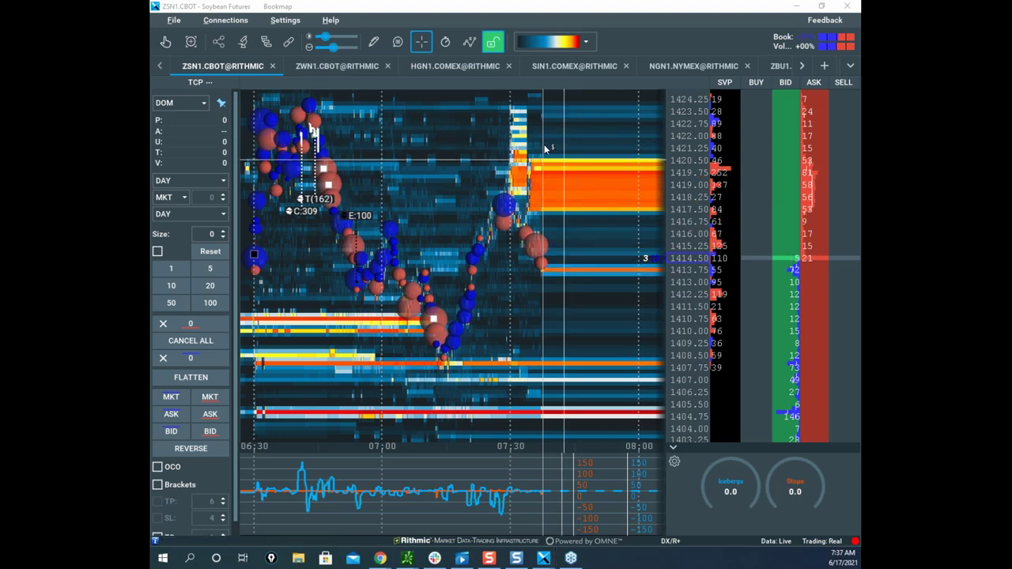
# Switch to the ESU1 Bookmap window and examine resting liquidity and iceberg activity around current price in a wider view.
pyautogui.moveTo(563, 180); pyautogui.dragTo(513, 230)
pyautogui.moveTo(464, 252); pyautogui.dragTo(505, 236)
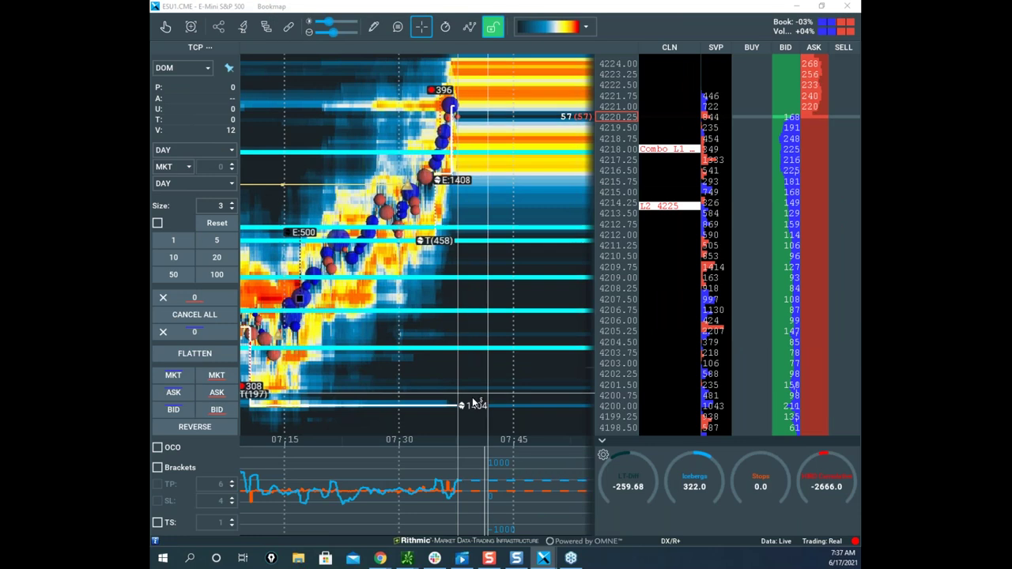
pyautogui.scroll(-2, 500, 219)
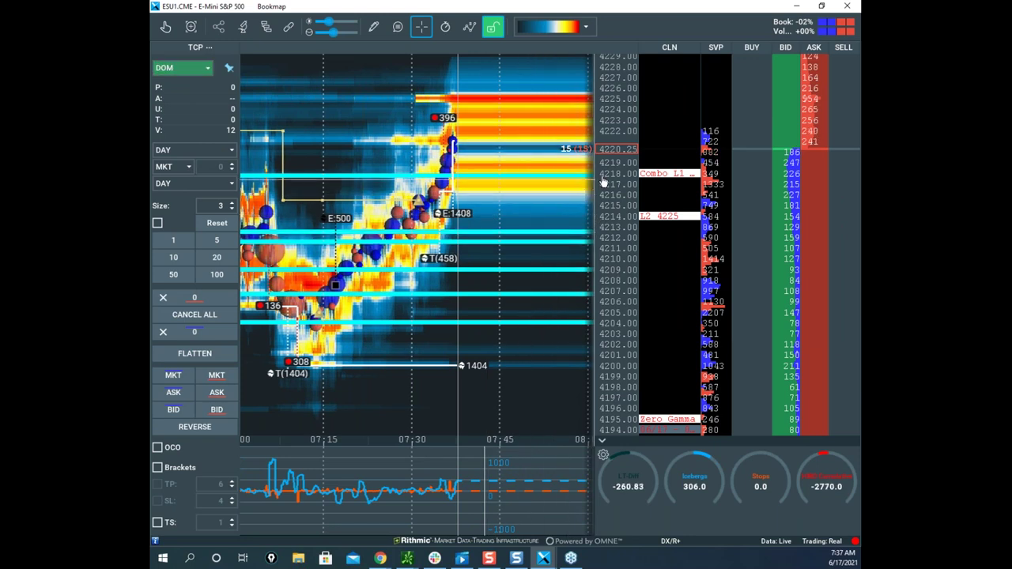
pyautogui.scroll(-1, 603, 181)
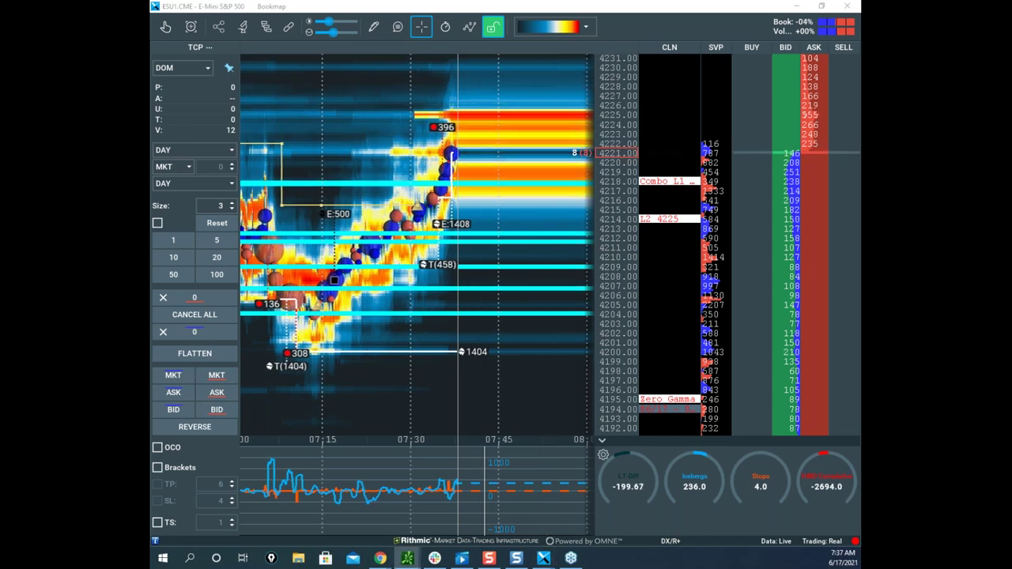
# Open the thinkorswim ES chart at full size, box the 4215–4245 range with middle lines, and trace the drop and rebound.
pyautogui.moveTo(639, 269); pyautogui.dragTo(584, 173)
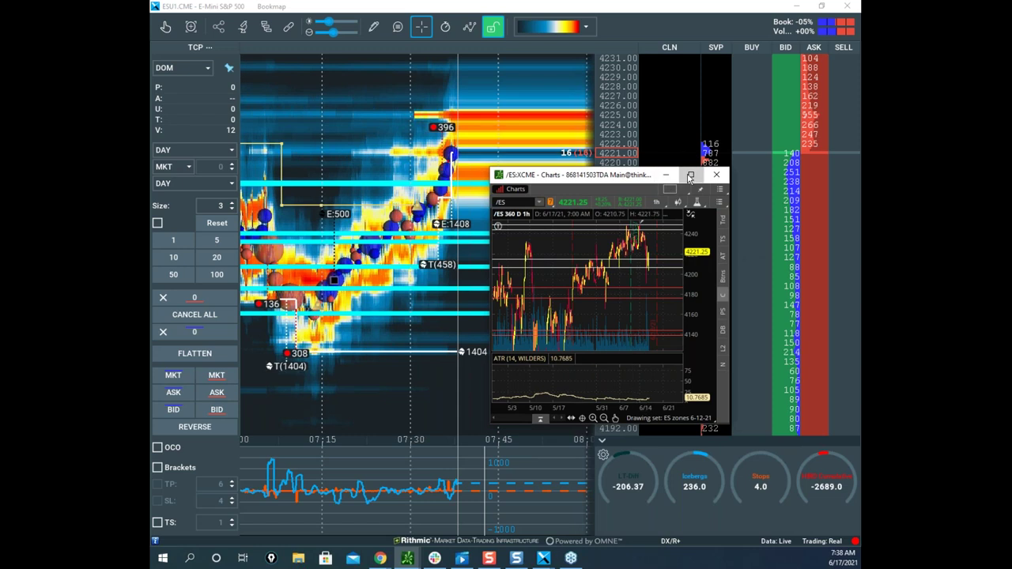
pyautogui.click(690, 176)
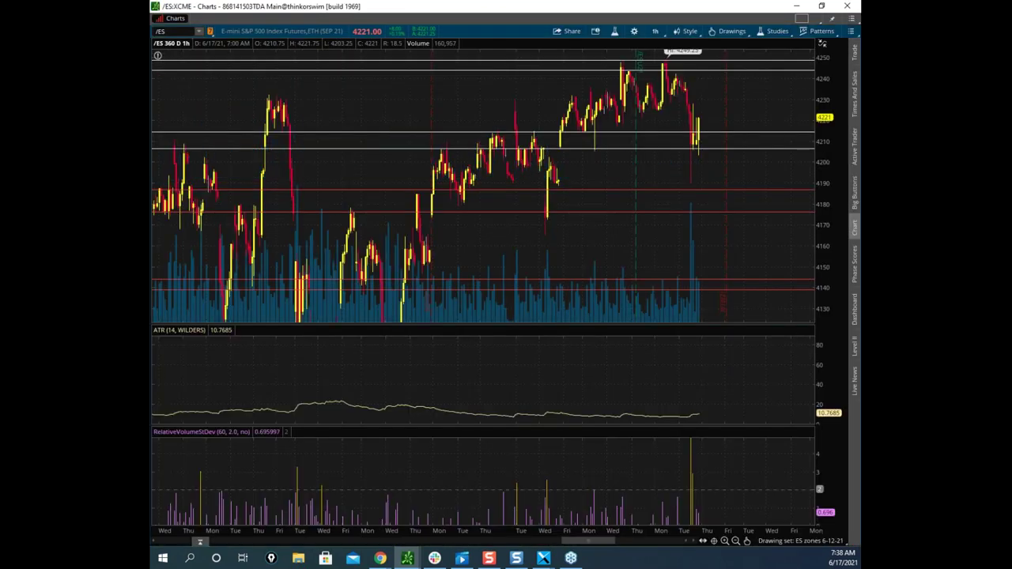
pyautogui.press('Escape')
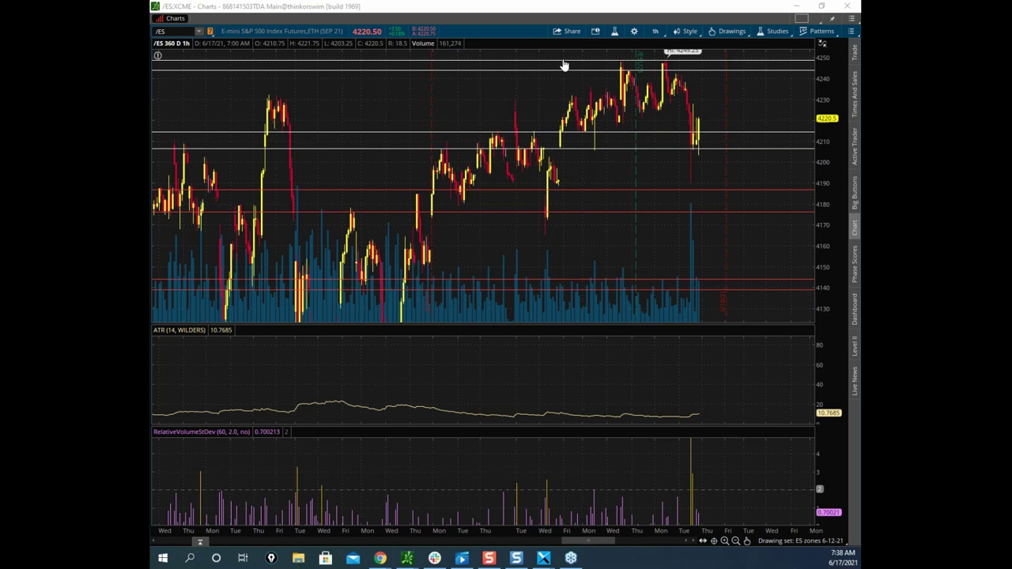
pyautogui.moveTo(573, 68)
pyautogui.mouseDown()
pyautogui.moveTo(692, 75)
pyautogui.moveTo(693, 122)
pyautogui.moveTo(665, 136)
pyautogui.moveTo(577, 133)
pyautogui.moveTo(573, 75)
pyautogui.moveTo(613, 112)
pyautogui.moveTo(694, 106)
pyautogui.moveTo(696, 165)
pyautogui.moveTo(712, 70)
pyautogui.mouseUp()
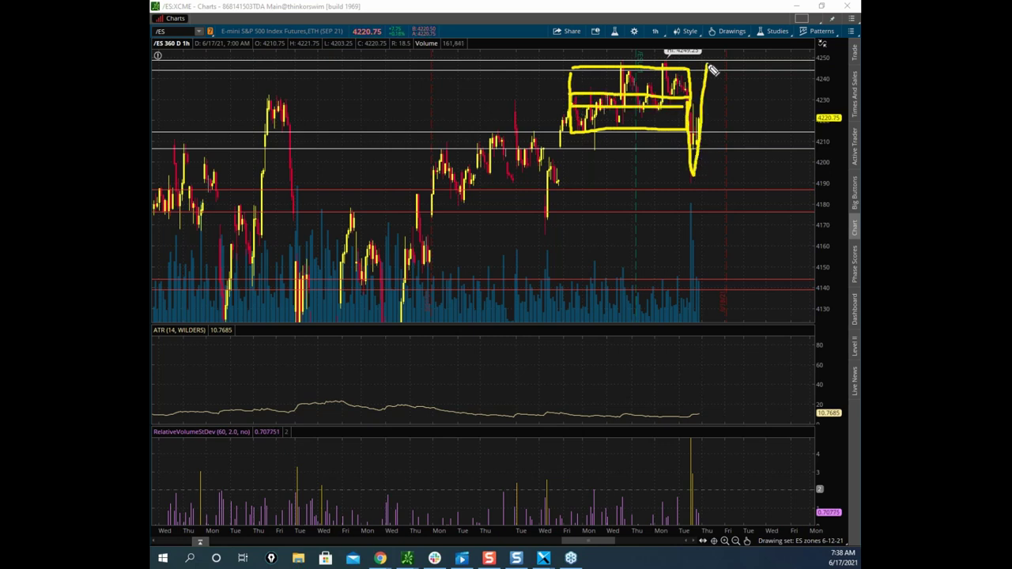
# Sketch ES scenarios from the range's middle lines, one breaking above 4250 and one falling to about 4187.
pyautogui.moveTo(687, 113)
pyautogui.mouseDown()
pyautogui.moveTo(693, 166)
pyautogui.moveTo(719, 181)
pyautogui.mouseUp()
pyautogui.moveTo(684, 92); pyautogui.dragTo(695, 95)
pyautogui.moveTo(693, 106)
pyautogui.mouseDown()
pyautogui.moveTo(705, 106)
pyautogui.moveTo(714, 47)
pyautogui.mouseUp()
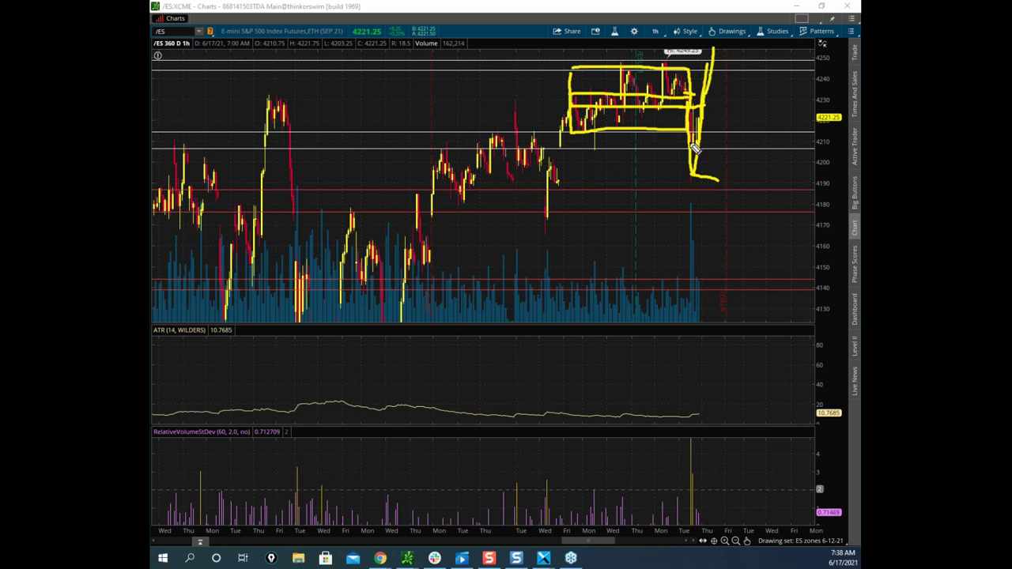
pyautogui.moveTo(704, 101); pyautogui.dragTo(719, 28)
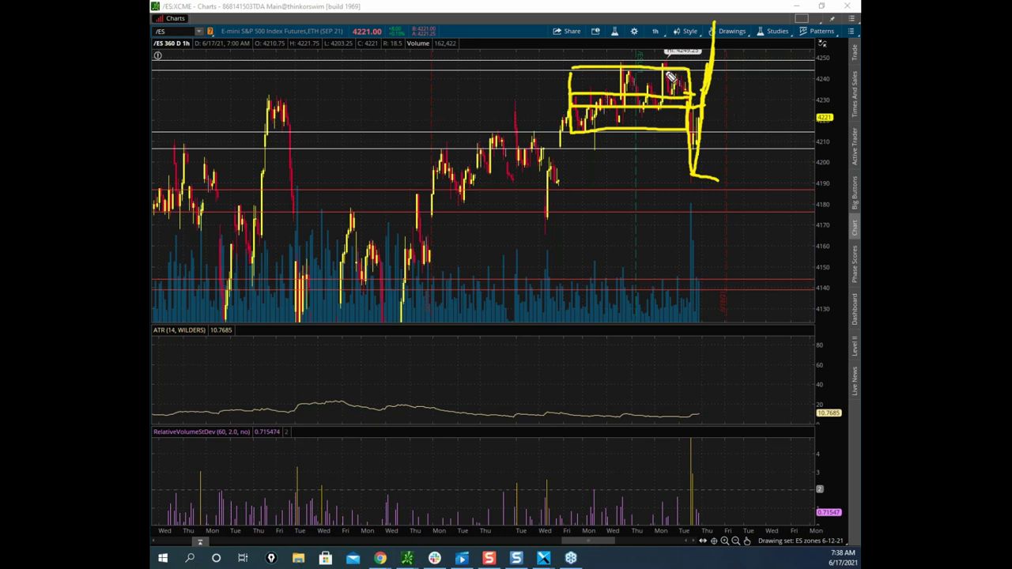
pyautogui.moveTo(706, 102); pyautogui.dragTo(728, 191)
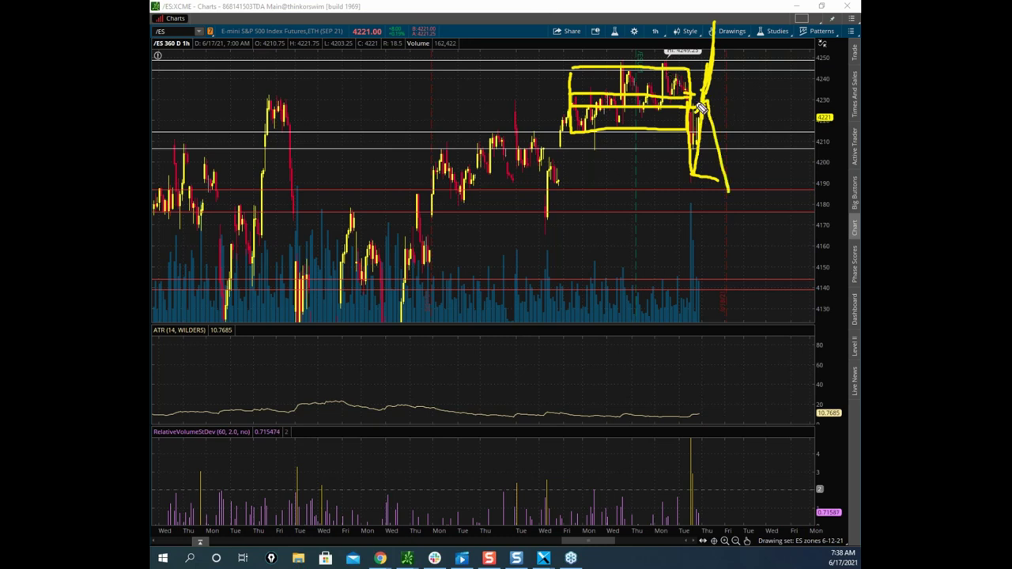
# Clear and redraw the ES range with middle lines, and sketch declines to about 4185 and 4125 plus a breakout above 4250.
pyautogui.press('e')
pyautogui.moveTo(576, 63)
pyautogui.mouseDown()
pyautogui.moveTo(699, 63)
pyautogui.moveTo(697, 133)
pyautogui.moveTo(559, 131)
pyautogui.moveTo(579, 74)
pyautogui.mouseUp()
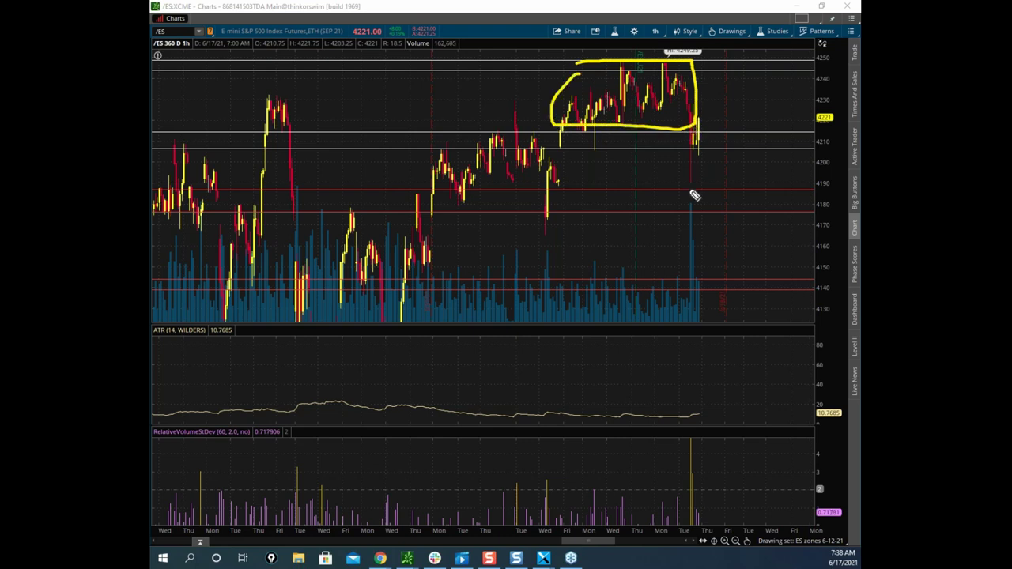
pyautogui.moveTo(692, 128)
pyautogui.mouseDown()
pyautogui.moveTo(692, 142)
pyautogui.moveTo(702, 115)
pyautogui.moveTo(725, 194)
pyautogui.mouseUp()
pyautogui.moveTo(576, 95); pyautogui.dragTo(682, 89)
pyautogui.moveTo(604, 110)
pyautogui.mouseDown()
pyautogui.moveTo(730, 87)
pyautogui.moveTo(792, 320)
pyautogui.mouseUp()
pyautogui.moveTo(712, 93)
pyautogui.mouseDown()
pyautogui.moveTo(731, 78)
pyautogui.moveTo(753, 11)
pyautogui.mouseUp()
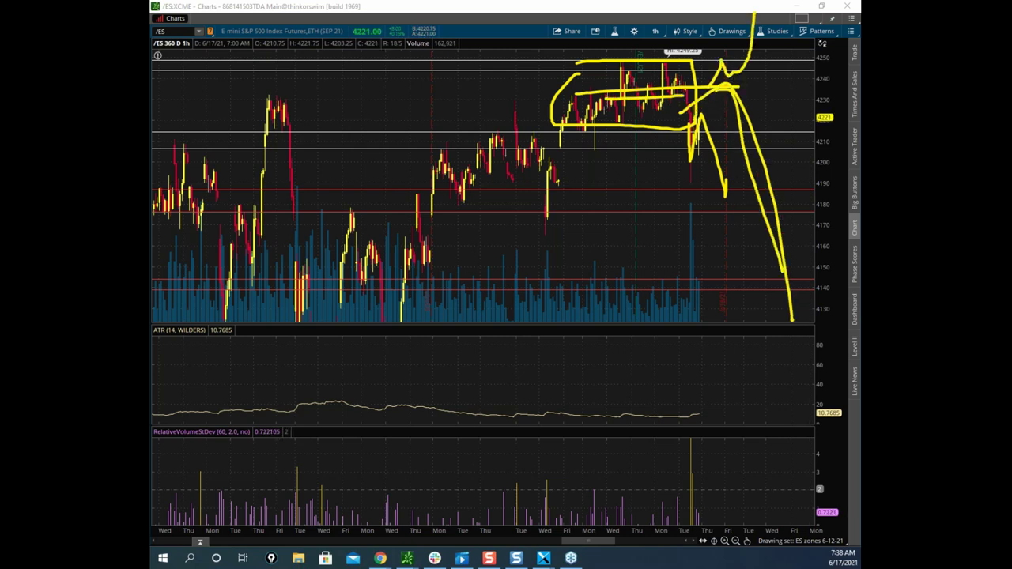
# Clear the sketches, outline the latest ES bars and earlier range, and draw paths above 4250 and down to about 4177.
pyautogui.rightClick(723, 90)
pyautogui.moveTo(688, 111)
pyautogui.mouseDown()
pyautogui.moveTo(707, 149)
pyautogui.moveTo(688, 109)
pyautogui.moveTo(715, 61)
pyautogui.mouseUp()
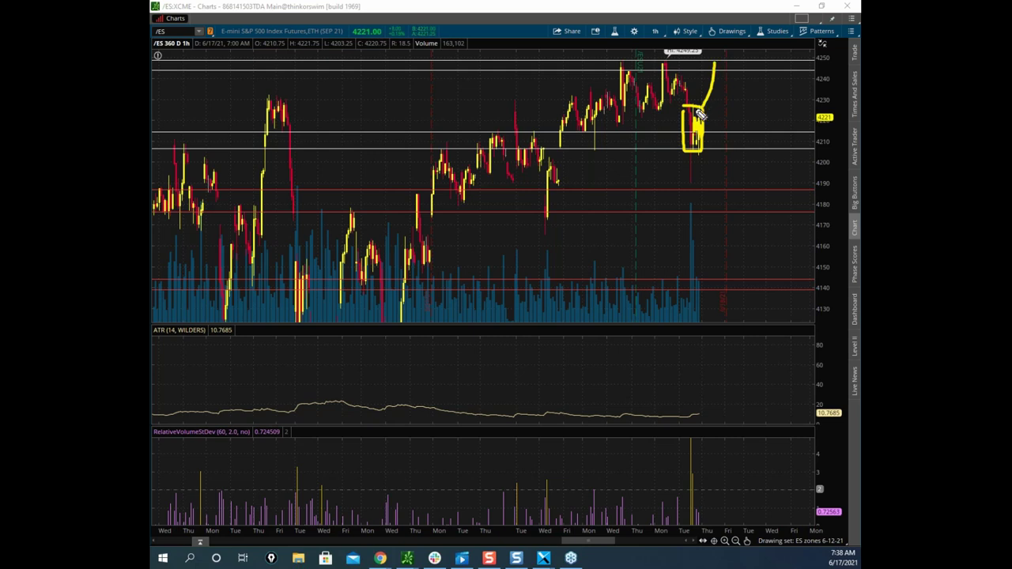
pyautogui.moveTo(563, 70)
pyautogui.mouseDown()
pyautogui.moveTo(672, 117)
pyautogui.moveTo(629, 99)
pyautogui.moveTo(668, 101)
pyautogui.mouseUp()
pyautogui.moveTo(716, 75); pyautogui.dragTo(737, 17)
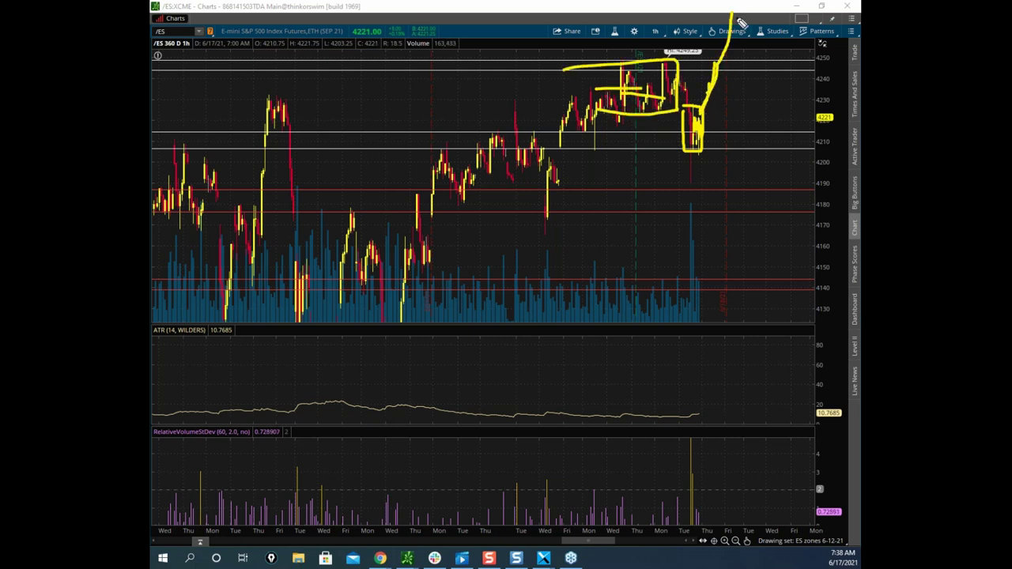
pyautogui.moveTo(702, 115)
pyautogui.mouseDown()
pyautogui.moveTo(718, 207)
pyautogui.moveTo(723, 199)
pyautogui.mouseUp()
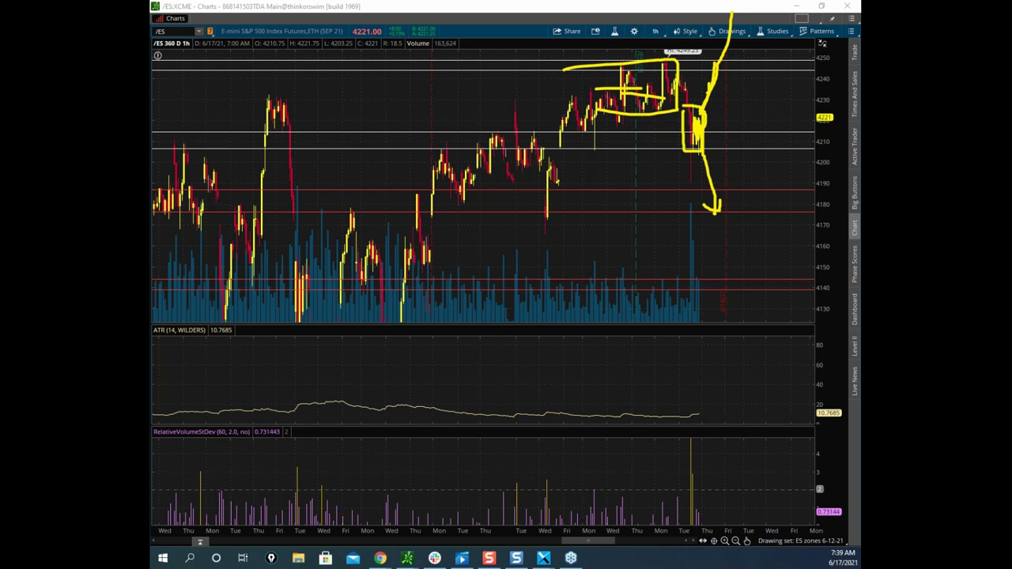
# Clear the sketches, box the latest ES bars between about 4205 and 4225, and leave annotation mode.
pyautogui.click(652, 26)
pyautogui.moveTo(694, 116)
pyautogui.mouseDown()
pyautogui.moveTo(712, 117)
pyautogui.moveTo(699, 157)
pyautogui.moveTo(686, 117)
pyautogui.moveTo(706, 126)
pyautogui.moveTo(709, 115)
pyautogui.moveTo(712, 136)
pyautogui.mouseUp()
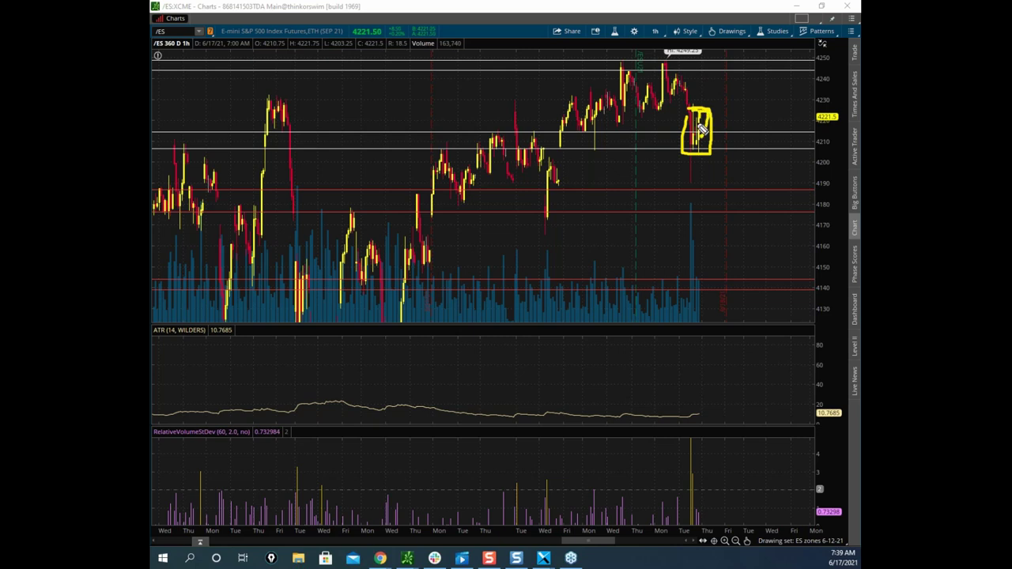
pyautogui.press('Escape')
# Check the ESU1 Bookmap heatmap and open the thinkorswim crude oil /CL chart at full size.
pyautogui.moveTo(678, 10)
pyautogui.mouseDown()
pyautogui.moveTo(608, 391)
pyautogui.moveTo(601, 568)
pyautogui.mouseUp()
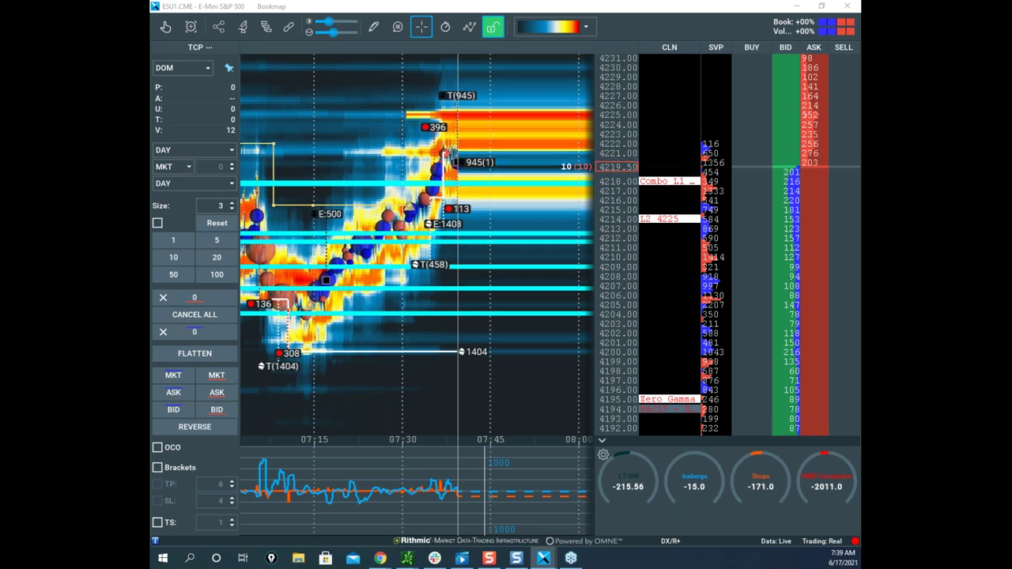
pyautogui.click(407, 559)
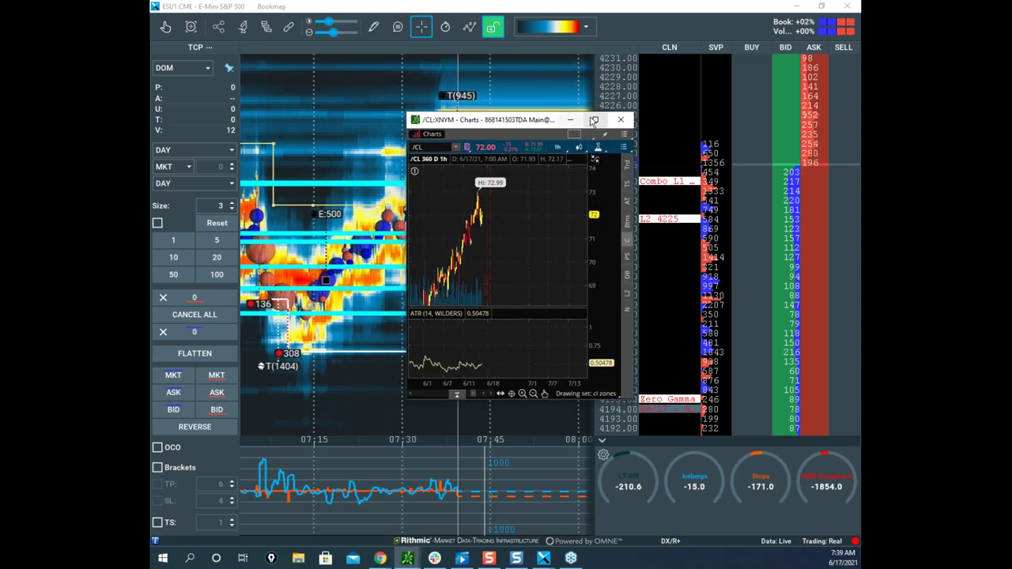
pyautogui.click(595, 120)
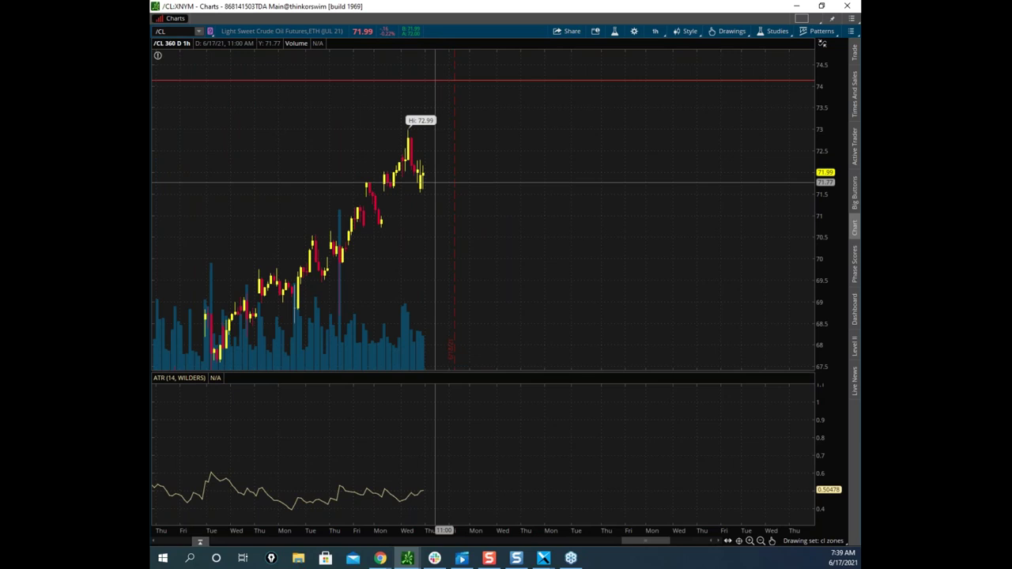
# Bring the earlier /CL range and its horizontal zones into view and box the consolidation between about 63 and 67.
pyautogui.hotkey('ctrl', 'shift', '3')
pyautogui.hotkey('ctrl', 'shift', '7')
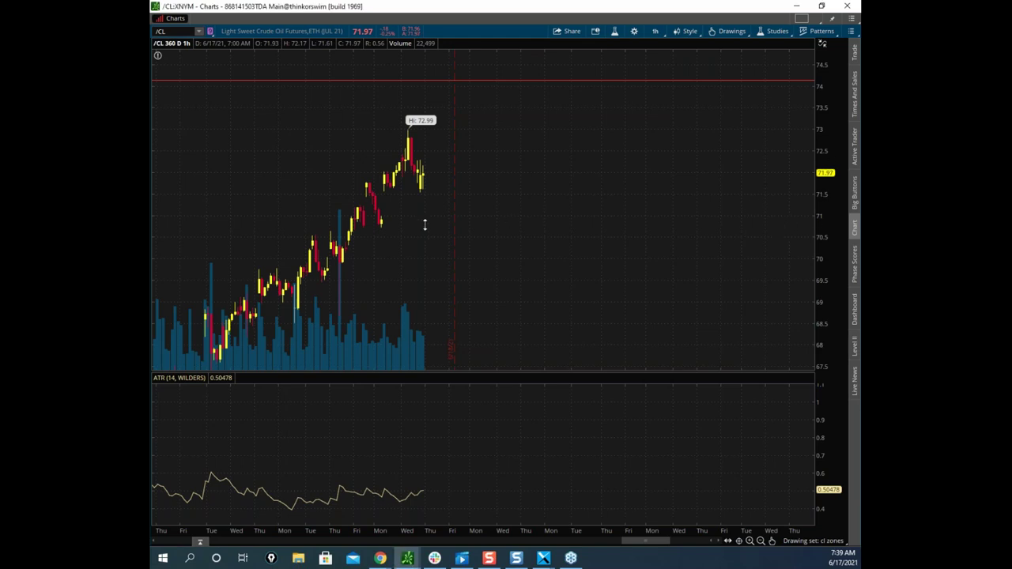
pyautogui.moveTo(470, 226); pyautogui.dragTo(422, 226)
pyautogui.moveTo(662, 188); pyautogui.dragTo(591, 155)
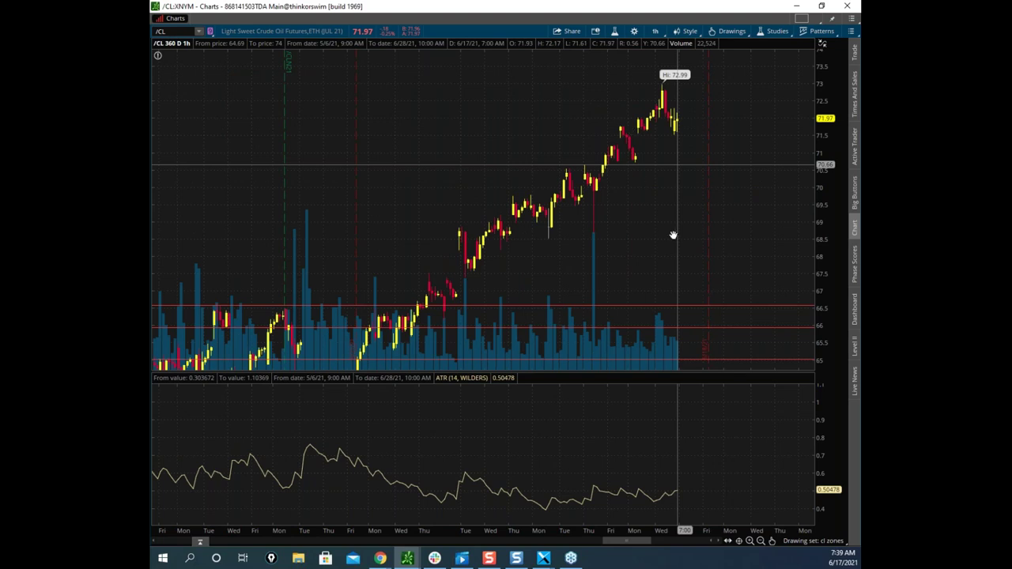
pyautogui.moveTo(833, 195); pyautogui.dragTo(828, 246)
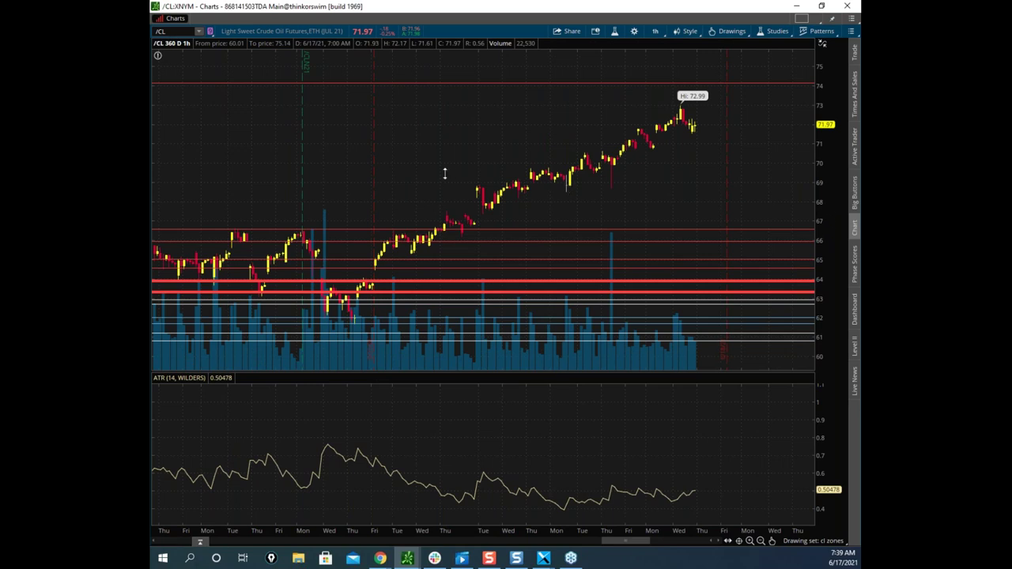
pyautogui.moveTo(397, 169); pyautogui.dragTo(396, 169)
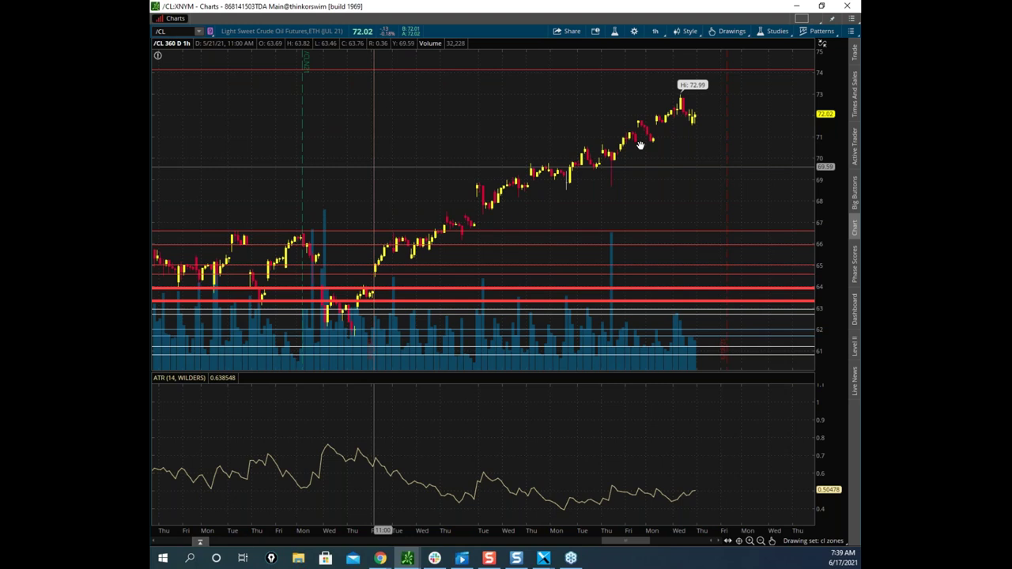
pyautogui.scroll(5, 640, 145)
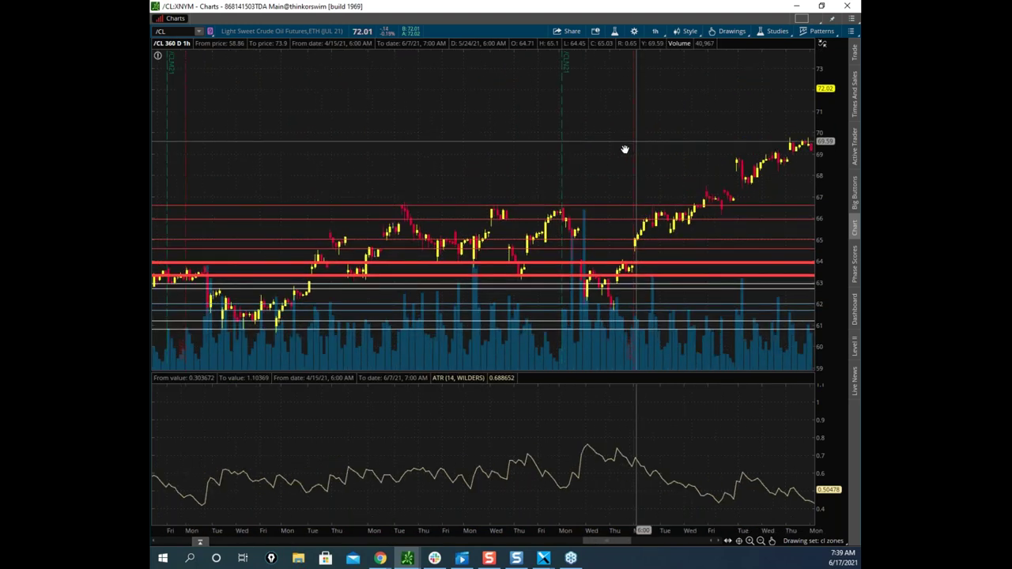
pyautogui.moveTo(625, 170); pyautogui.dragTo(621, 145)
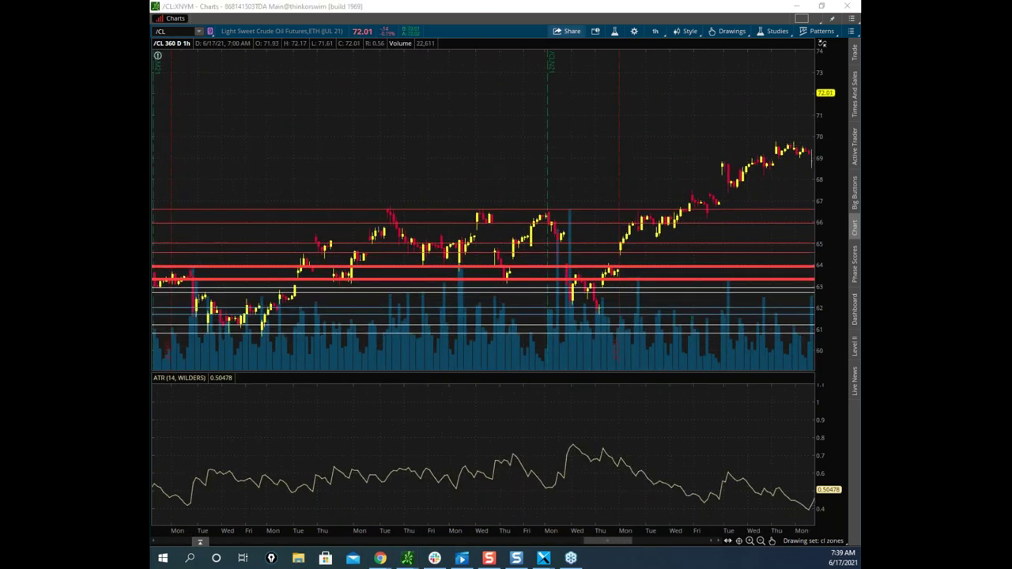
pyautogui.moveTo(304, 200)
pyautogui.mouseDown()
pyautogui.moveTo(554, 198)
pyautogui.moveTo(561, 303)
pyautogui.moveTo(312, 291)
pyautogui.moveTo(331, 213)
pyautogui.mouseUp()
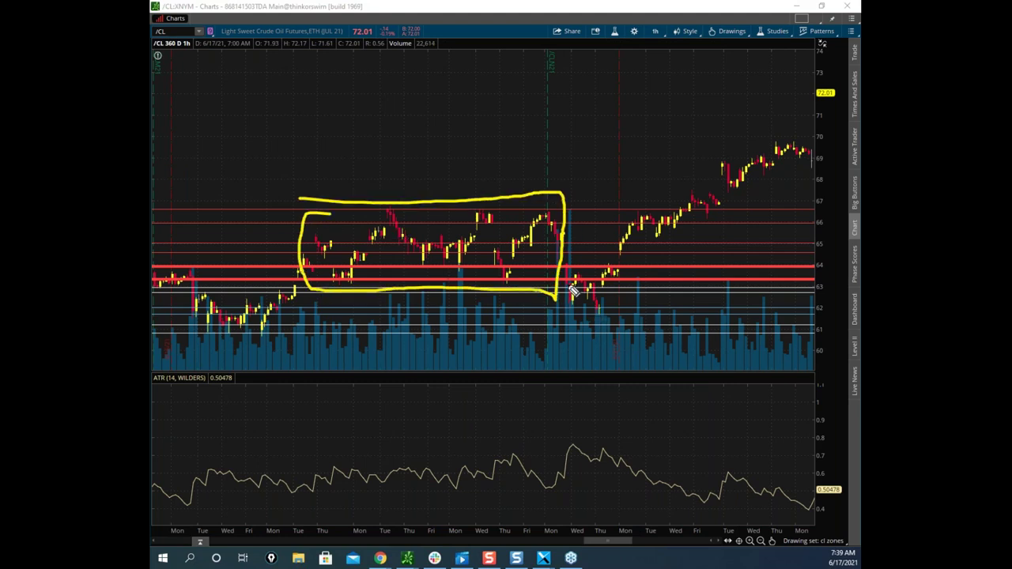
# Trace the dip to about 62 and the rally to about 71, and draw two middle lines through the boxed range.
pyautogui.moveTo(568, 283)
pyautogui.mouseDown()
pyautogui.moveTo(599, 316)
pyautogui.moveTo(606, 276)
pyautogui.moveTo(628, 274)
pyautogui.moveTo(621, 223)
pyautogui.mouseUp()
pyautogui.moveTo(316, 243); pyautogui.dragTo(492, 235)
pyautogui.moveTo(354, 255); pyautogui.dragTo(598, 253)
pyautogui.moveTo(630, 250)
pyautogui.mouseDown()
pyautogui.moveTo(670, 212)
pyautogui.moveTo(637, 234)
pyautogui.moveTo(682, 225)
pyautogui.moveTo(723, 197)
pyautogui.moveTo(786, 118)
pyautogui.mouseUp()
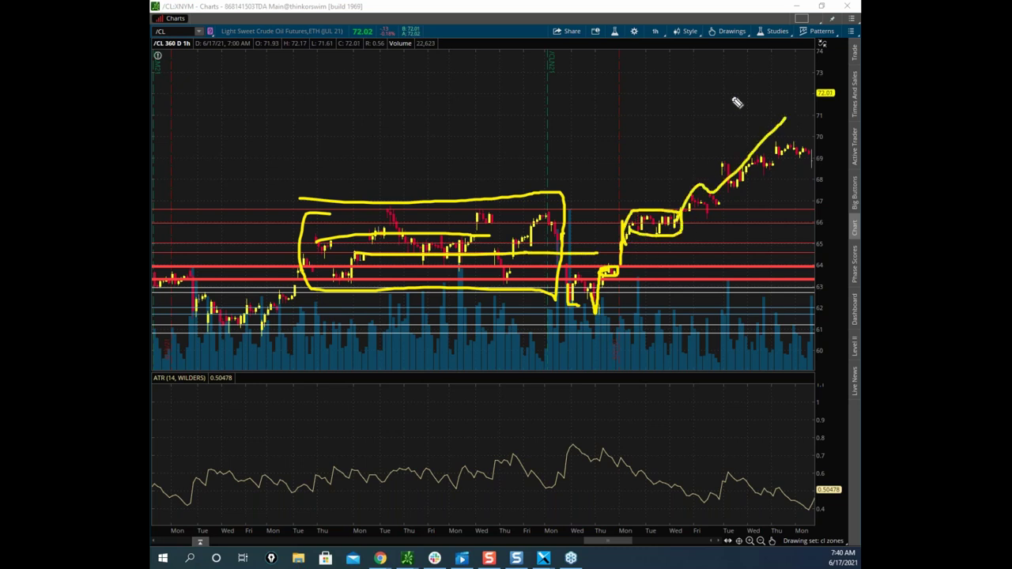
# Clear the sketches, loop the area under the ATR curve, trace the dip to about 62.5 and its recovery, and leave annotation mode.
pyautogui.rightClick(785, 119)
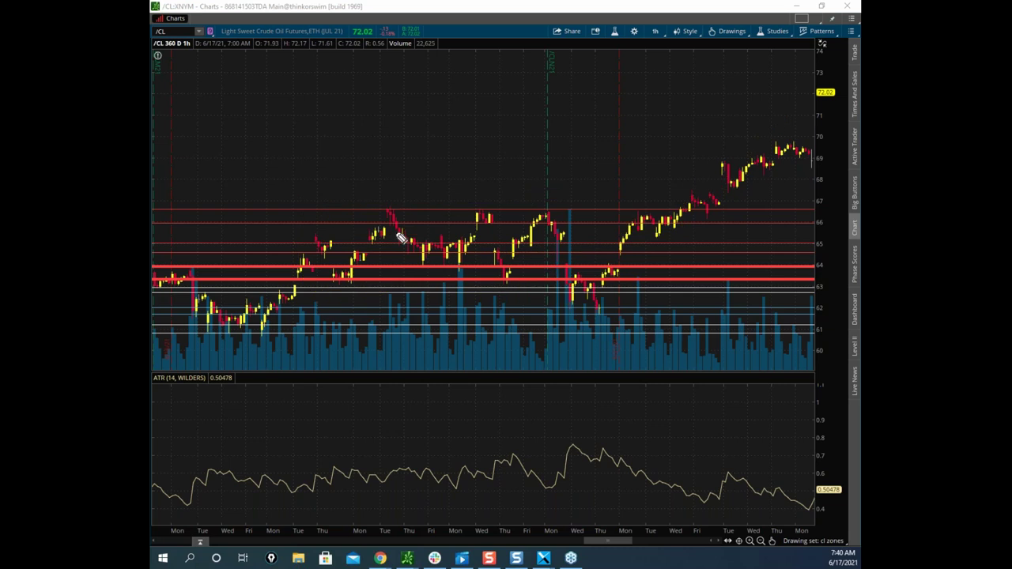
pyautogui.moveTo(427, 490); pyautogui.dragTo(538, 502)
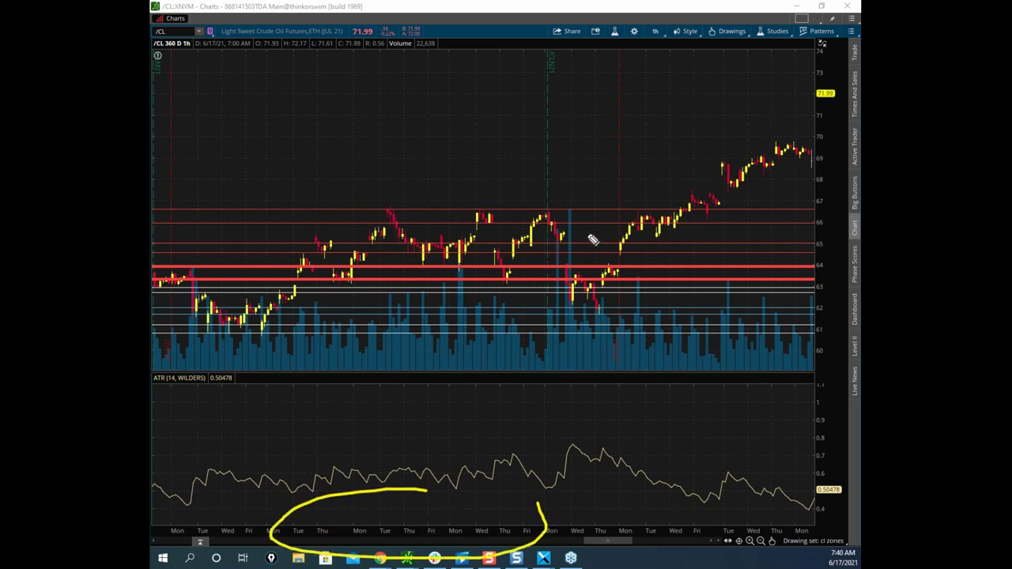
pyautogui.moveTo(559, 233)
pyautogui.mouseDown()
pyautogui.moveTo(630, 265)
pyautogui.moveTo(639, 222)
pyautogui.moveTo(656, 212)
pyautogui.moveTo(673, 220)
pyautogui.mouseUp()
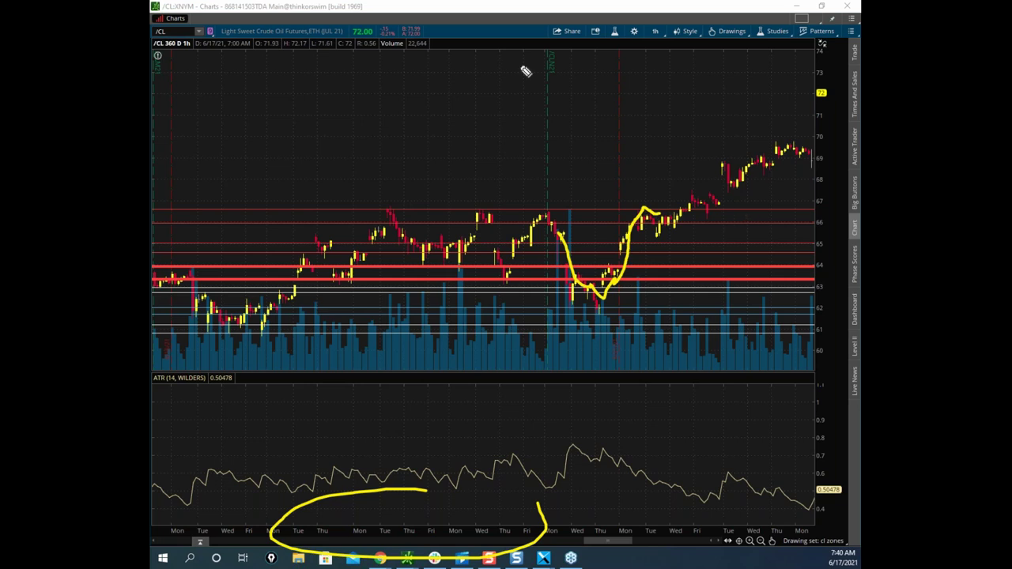
pyautogui.press('e')
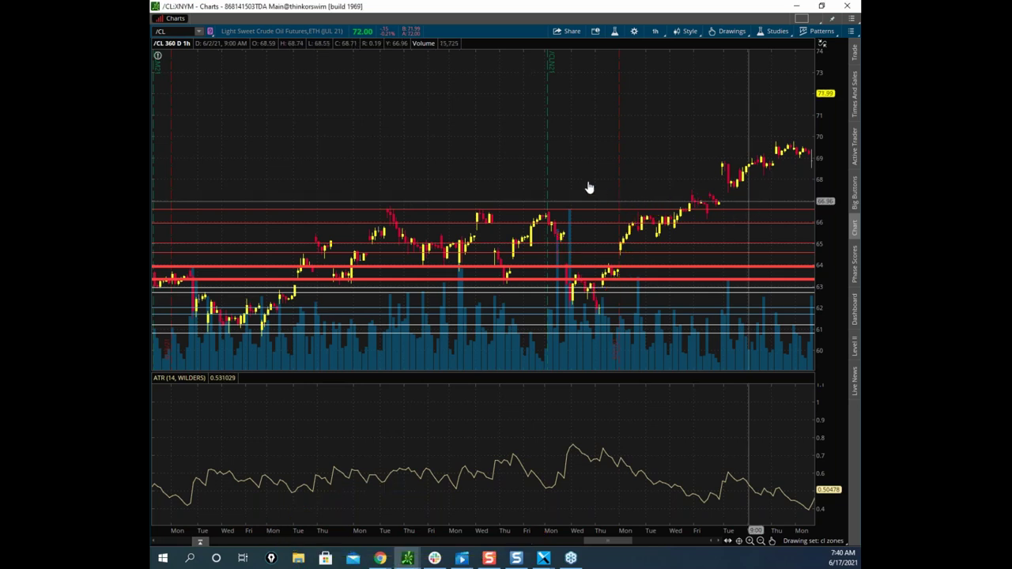
# Bring the latest /CL bars into view, box the consolidation near 66 and trace its breakout to about 69.
pyautogui.scroll(-3, 523, 178)
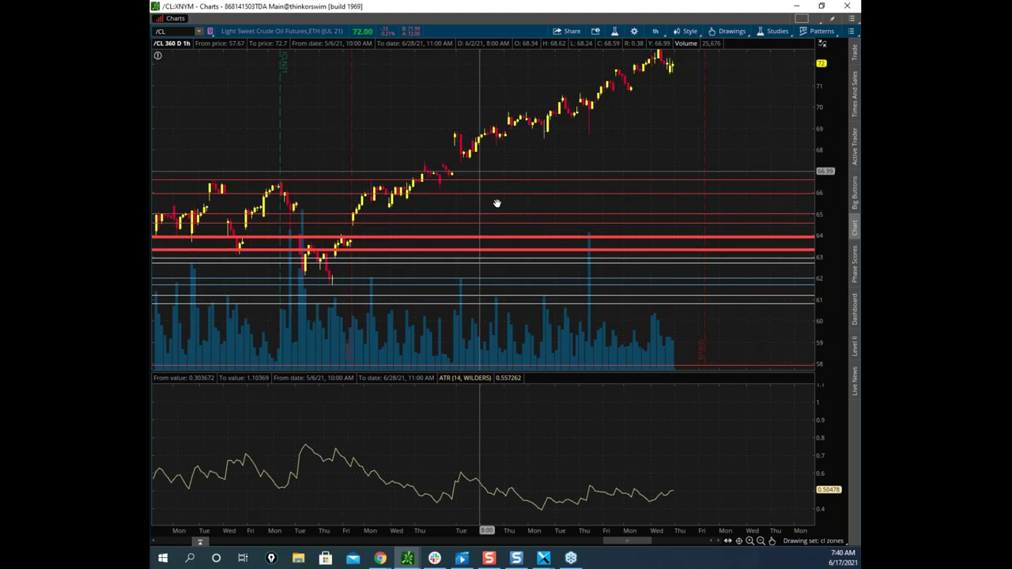
pyautogui.moveTo(501, 224); pyautogui.dragTo(499, 219)
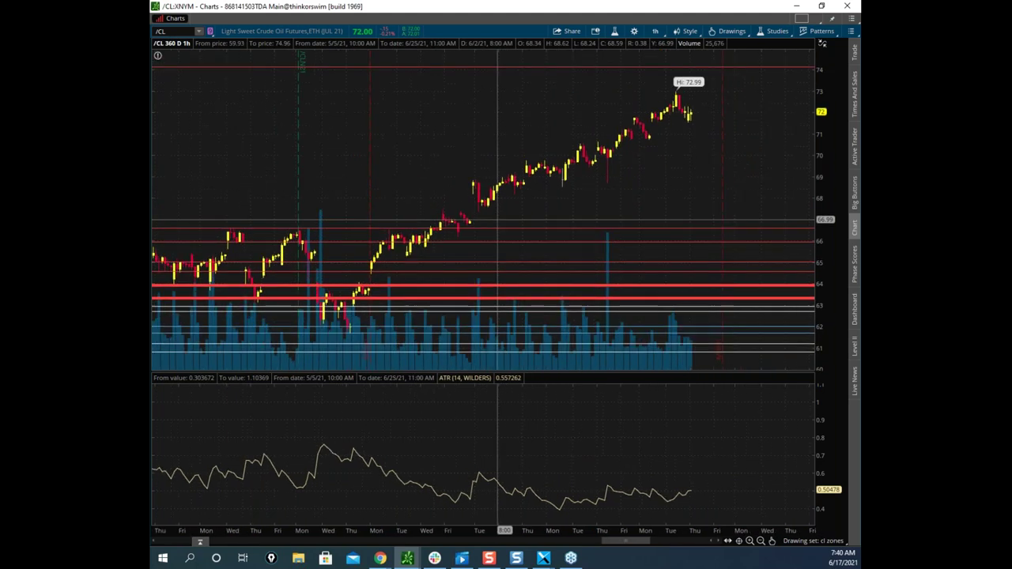
pyautogui.moveTo(385, 239)
pyautogui.mouseDown()
pyautogui.moveTo(437, 236)
pyautogui.moveTo(395, 255)
pyautogui.moveTo(448, 223)
pyautogui.moveTo(459, 232)
pyautogui.moveTo(431, 239)
pyautogui.moveTo(474, 182)
pyautogui.moveTo(471, 223)
pyautogui.mouseUp()
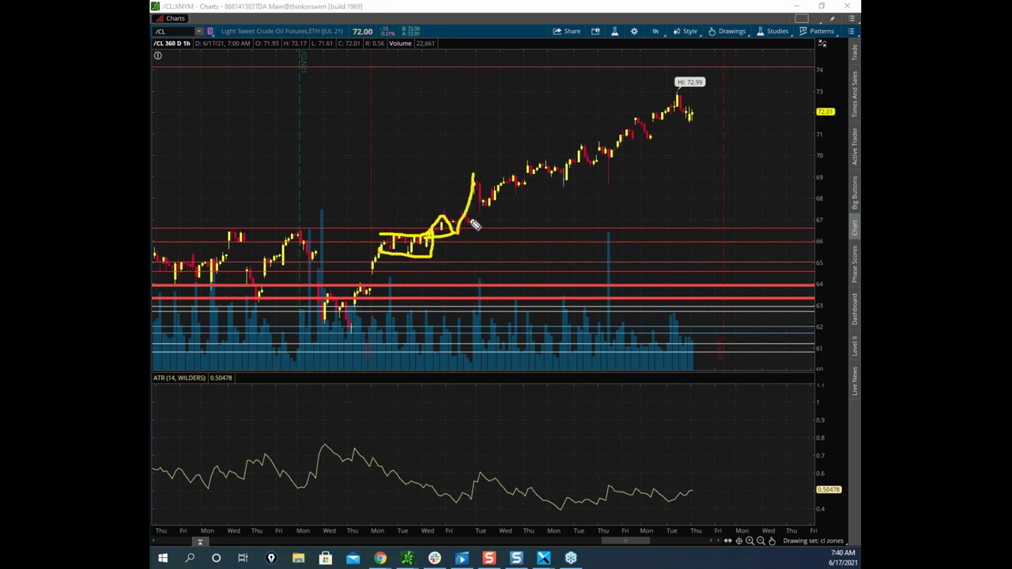
# Clear the sketches and outline the successive consolidations along the /CL rally from about 67 to the high near 73.
pyautogui.rightClick(453, 155)
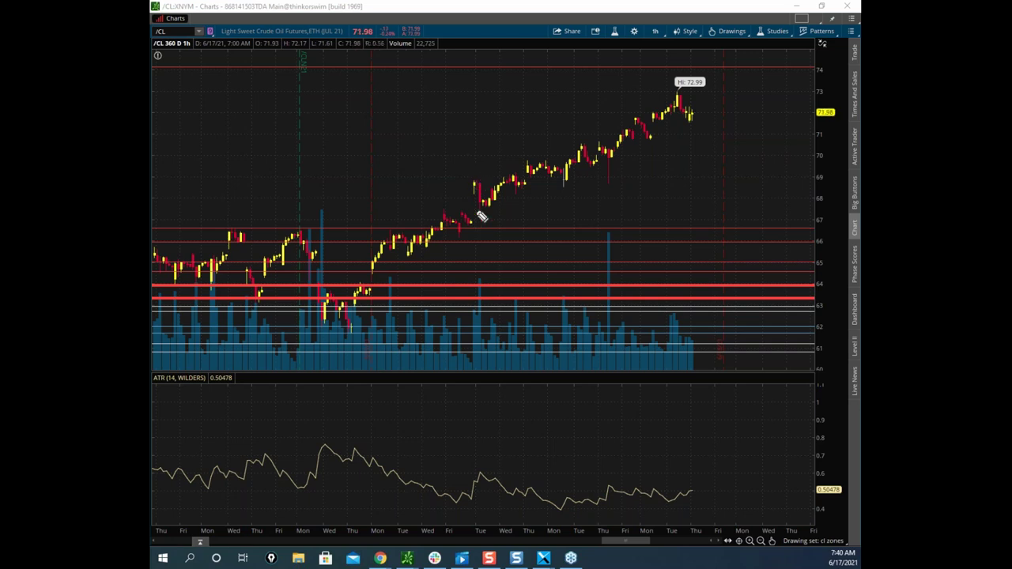
pyautogui.moveTo(472, 225)
pyautogui.mouseDown()
pyautogui.moveTo(472, 194)
pyautogui.moveTo(515, 177)
pyautogui.moveTo(484, 208)
pyautogui.moveTo(508, 183)
pyautogui.moveTo(518, 187)
pyautogui.moveTo(525, 167)
pyautogui.moveTo(553, 167)
pyautogui.moveTo(551, 182)
pyautogui.moveTo(562, 176)
pyautogui.moveTo(566, 190)
pyautogui.moveTo(527, 192)
pyautogui.moveTo(603, 155)
pyautogui.moveTo(606, 182)
pyautogui.mouseUp()
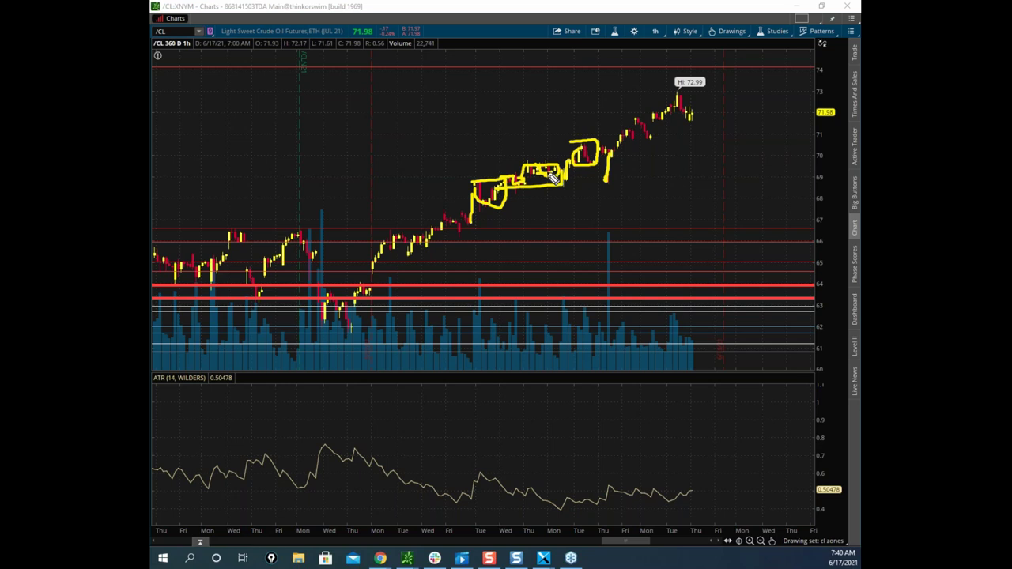
pyautogui.moveTo(606, 180)
pyautogui.mouseDown()
pyautogui.moveTo(616, 150)
pyautogui.moveTo(634, 131)
pyautogui.moveTo(655, 140)
pyautogui.moveTo(644, 131)
pyautogui.moveTo(678, 95)
pyautogui.moveTo(692, 119)
pyautogui.mouseUp()
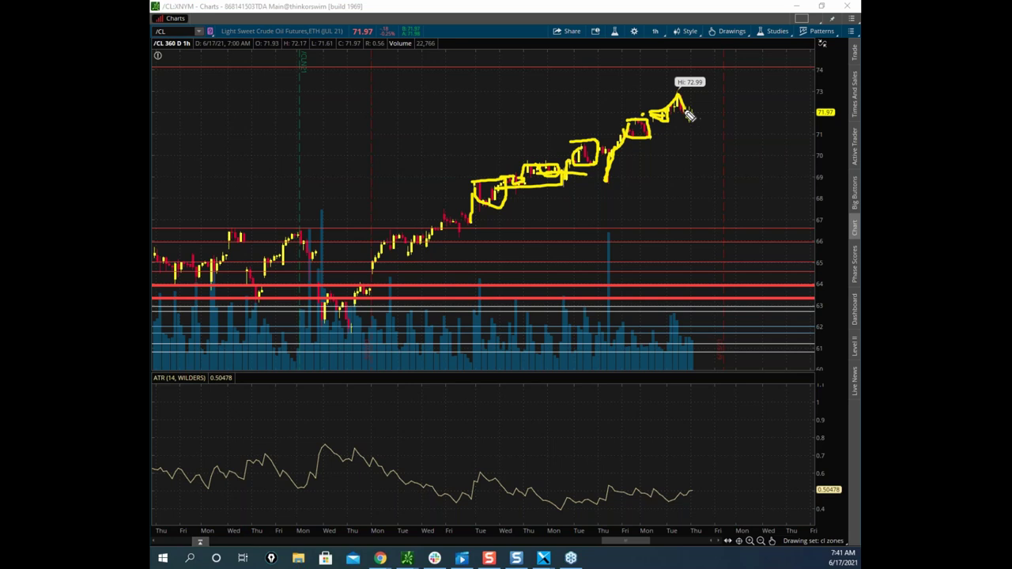
pyautogui.moveTo(695, 114); pyautogui.dragTo(685, 117)
# Clear the sketches, box the latest bars near 72, draw an upward trend arrow, and mark a decline from about 72.
pyautogui.press('Escape')
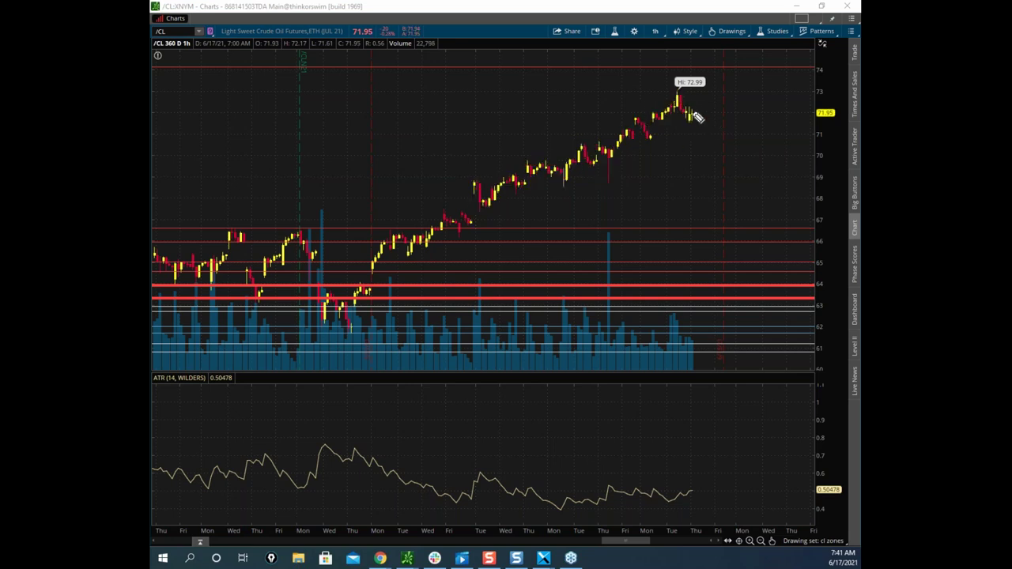
pyautogui.moveTo(690, 115); pyautogui.dragTo(691, 119)
pyautogui.moveTo(354, 215)
pyautogui.mouseDown()
pyautogui.moveTo(510, 111)
pyautogui.moveTo(531, 84)
pyautogui.moveTo(545, 95)
pyautogui.mouseUp()
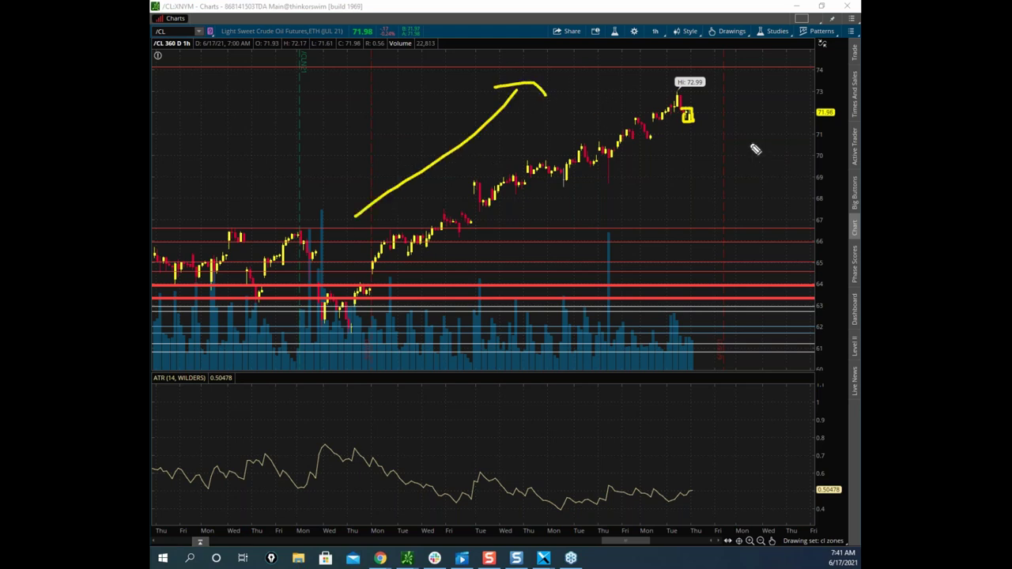
pyautogui.moveTo(656, 116)
pyautogui.mouseDown()
pyautogui.moveTo(684, 103)
pyautogui.moveTo(690, 119)
pyautogui.moveTo(658, 117)
pyautogui.moveTo(688, 117)
pyautogui.moveTo(698, 221)
pyautogui.mouseUp()
pyautogui.moveTo(581, 183); pyautogui.dragTo(611, 158)
# Clear the sketches, circle the latest bars near 72 with paths up and down, and mark the earlier consolidations near 71, 70 and 69.5.
pyautogui.click(431, 11)
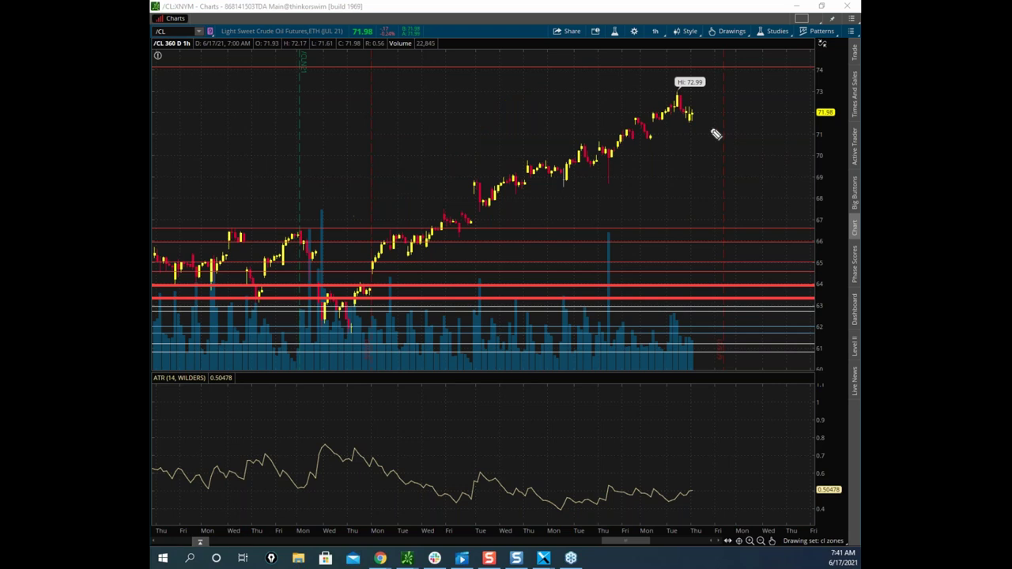
pyautogui.moveTo(687, 115)
pyautogui.mouseDown()
pyautogui.moveTo(701, 118)
pyautogui.moveTo(689, 124)
pyautogui.moveTo(706, 102)
pyautogui.moveTo(704, 154)
pyautogui.mouseUp()
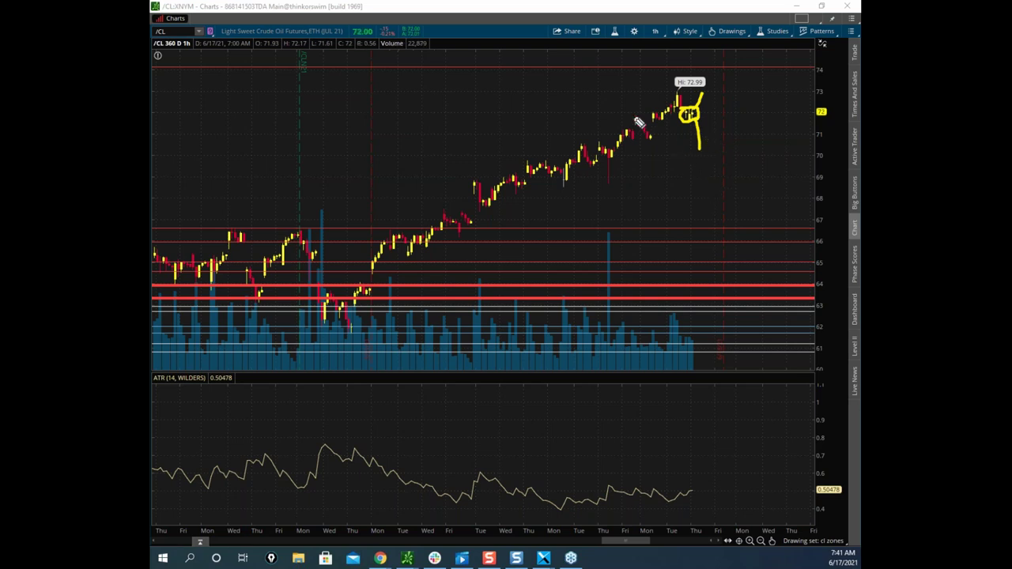
pyautogui.moveTo(647, 134)
pyautogui.mouseDown()
pyautogui.moveTo(653, 141)
pyautogui.moveTo(630, 124)
pyautogui.moveTo(640, 142)
pyautogui.mouseUp()
pyautogui.moveTo(581, 151)
pyautogui.mouseDown()
pyautogui.moveTo(616, 166)
pyautogui.moveTo(584, 168)
pyautogui.moveTo(580, 146)
pyautogui.mouseUp()
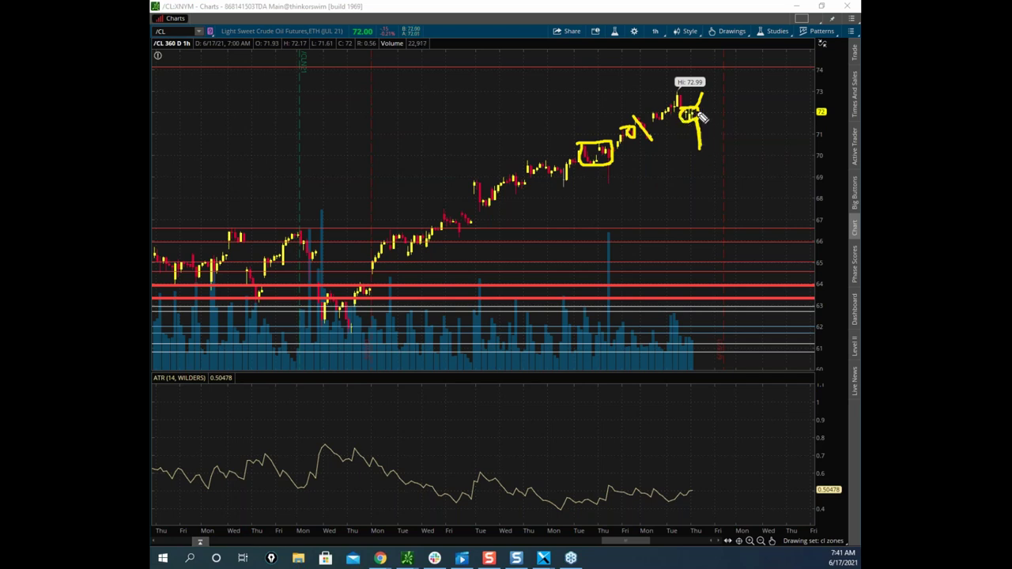
pyautogui.moveTo(700, 146); pyautogui.dragTo(729, 106)
pyautogui.moveTo(582, 154); pyautogui.dragTo(617, 155)
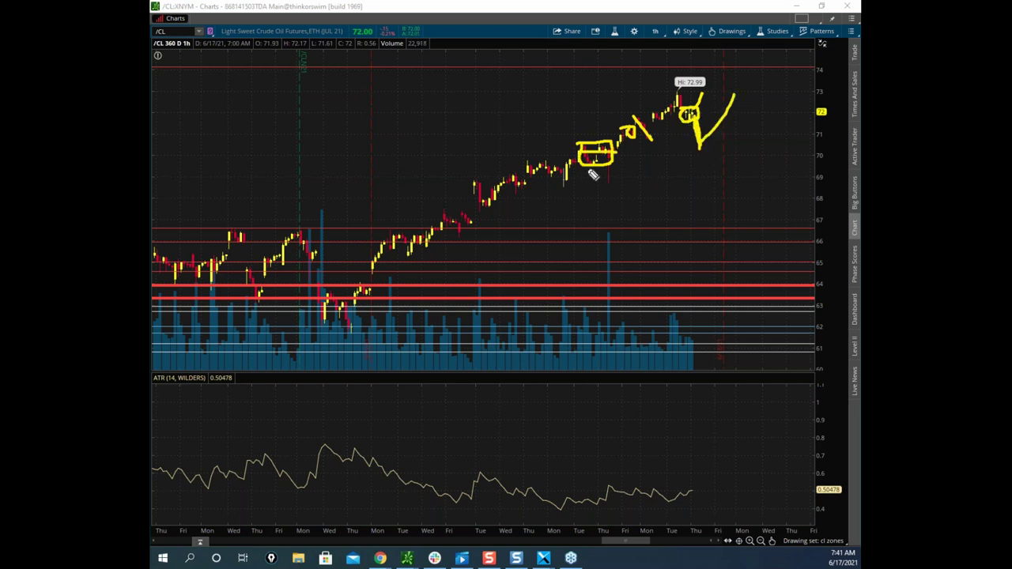
pyautogui.moveTo(528, 163)
pyautogui.mouseDown()
pyautogui.moveTo(567, 164)
pyautogui.moveTo(530, 173)
pyautogui.moveTo(527, 163)
pyautogui.mouseUp()
pyautogui.moveTo(529, 165); pyautogui.dragTo(564, 170)
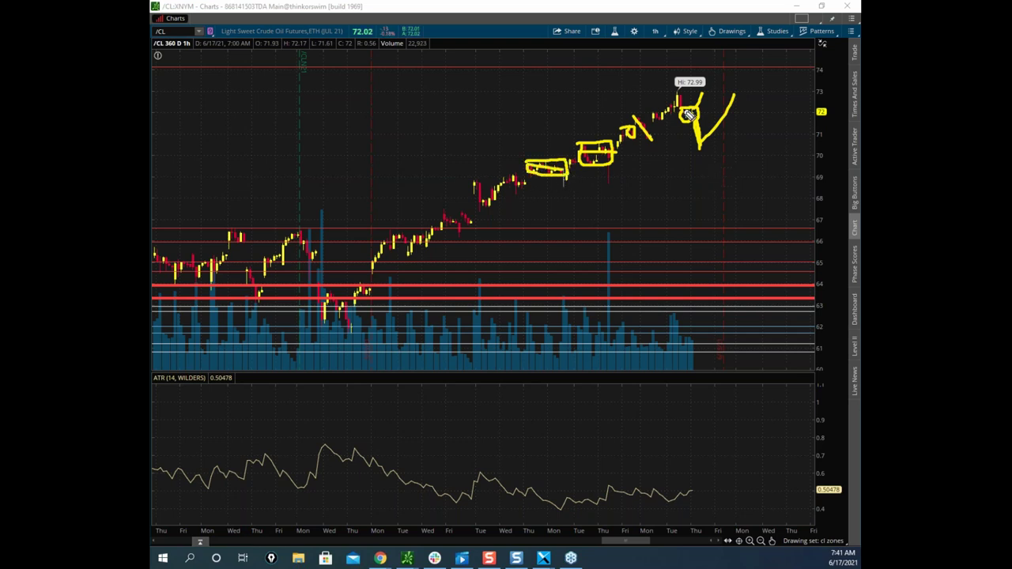
# Clear the sketches, draw paths from about 72 down to about 70.3 and up above 74, and clear them again.
pyautogui.rightClick(642, 104)
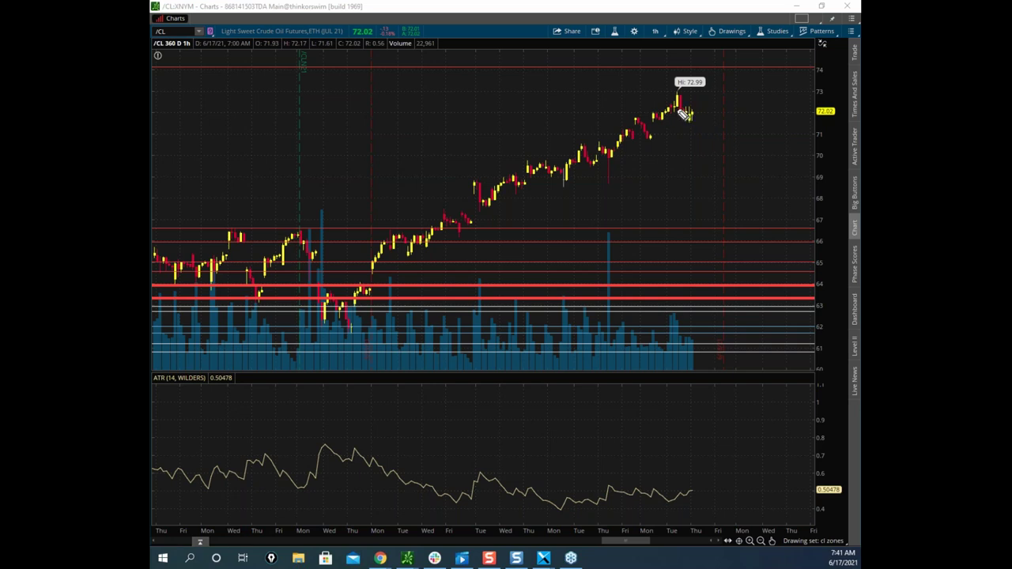
pyautogui.moveTo(686, 113)
pyautogui.mouseDown()
pyautogui.moveTo(695, 110)
pyautogui.moveTo(709, 149)
pyautogui.mouseUp()
pyautogui.moveTo(698, 115); pyautogui.dragTo(706, 60)
pyautogui.moveTo(703, 146); pyautogui.dragTo(744, 35)
pyautogui.press('Escape')
pyautogui.moveTo(699, 114); pyautogui.dragTo(714, 57)
pyautogui.press('Escape')
# Check the ESU1 Bookmap heatmap, open the gold /GC 10-tick chart, and clear a stray stroke near 1805.
pyautogui.moveTo(594, 7)
pyautogui.mouseDown()
pyautogui.moveTo(657, 42)
pyautogui.moveTo(859, 381)
pyautogui.moveTo(861, 474)
pyautogui.mouseUp()
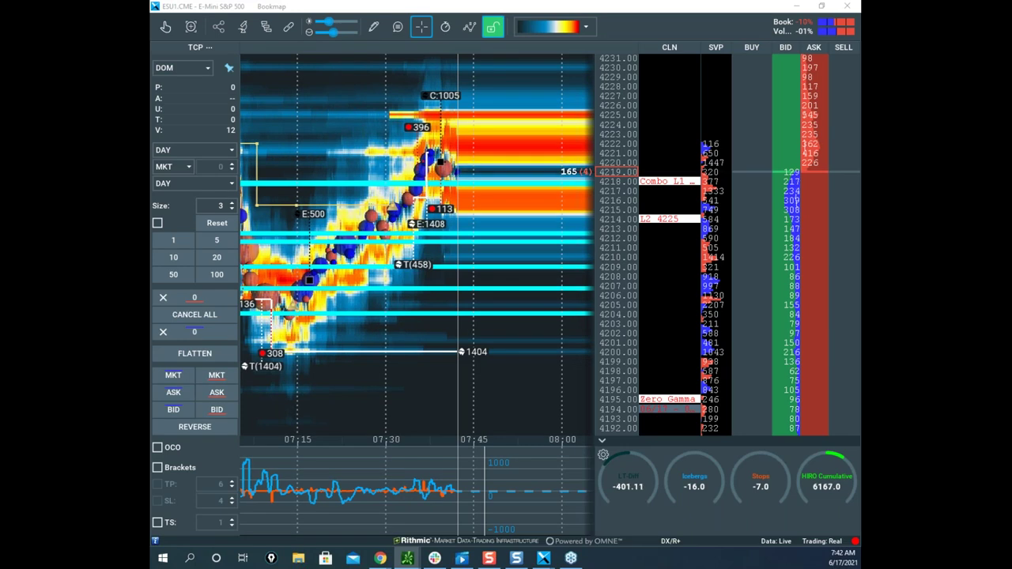
pyautogui.moveTo(158, 229); pyautogui.dragTo(648, 90)
pyautogui.click(696, 91)
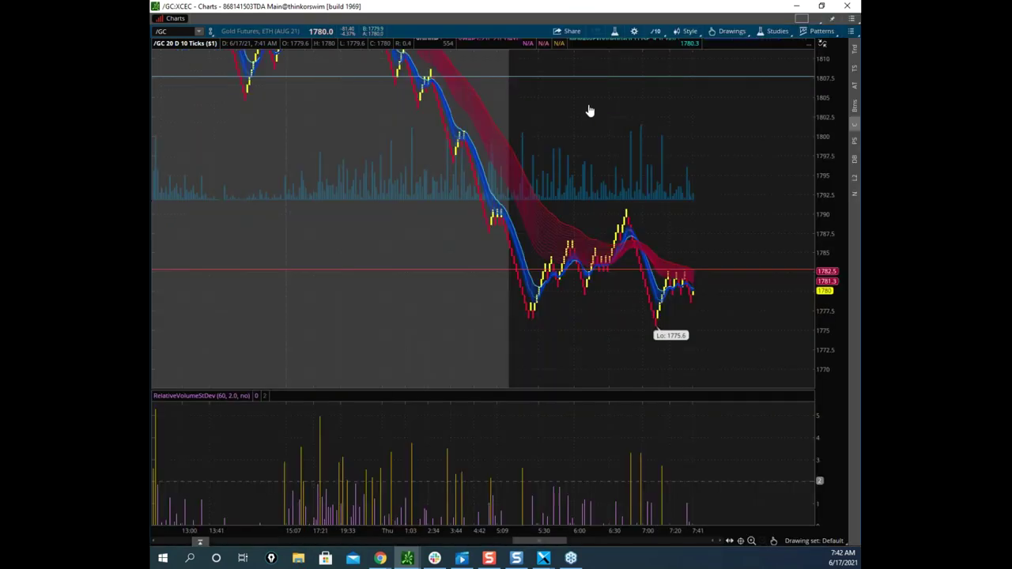
pyautogui.moveTo(715, 56); pyautogui.dragTo(690, 117)
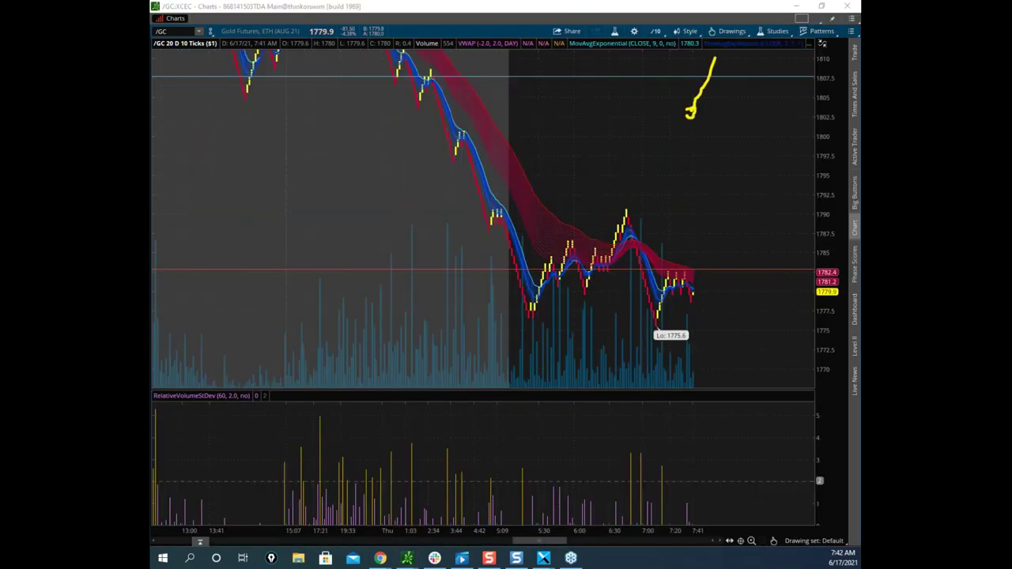
pyautogui.press('Escape')
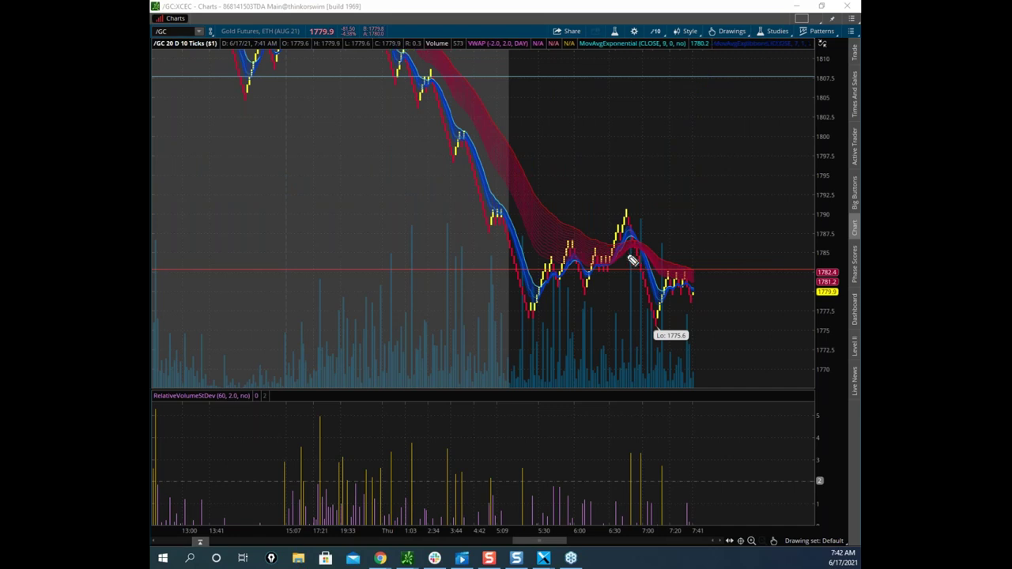
# Trace gold's rise to about 1790 and drop to a level line near 1775, and draw rebound paths up to about 1802.
pyautogui.moveTo(612, 266)
pyautogui.mouseDown()
pyautogui.moveTo(623, 219)
pyautogui.moveTo(637, 251)
pyautogui.mouseUp()
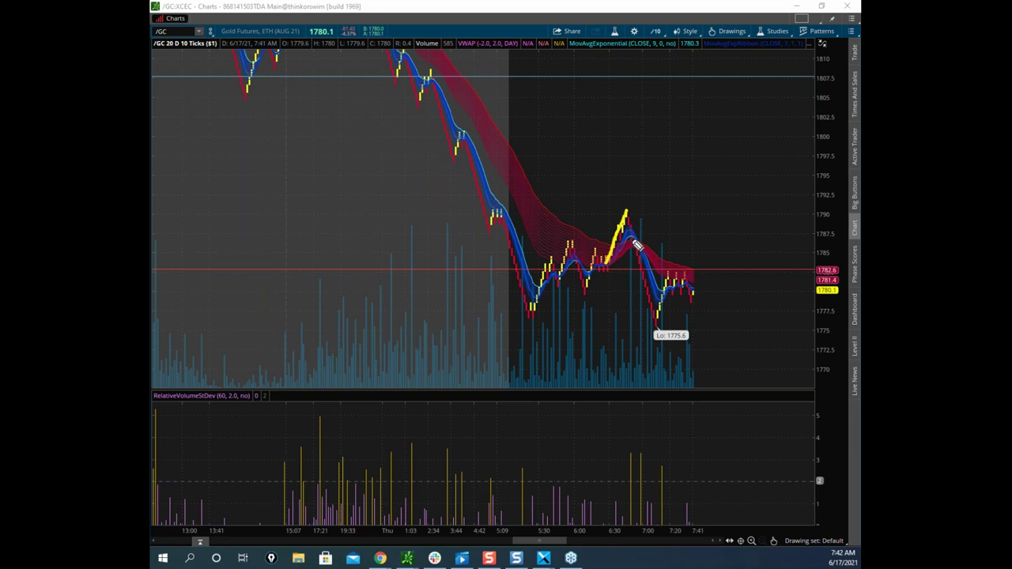
pyautogui.moveTo(636, 253)
pyautogui.mouseDown()
pyautogui.moveTo(659, 332)
pyautogui.moveTo(821, 335)
pyautogui.mouseUp()
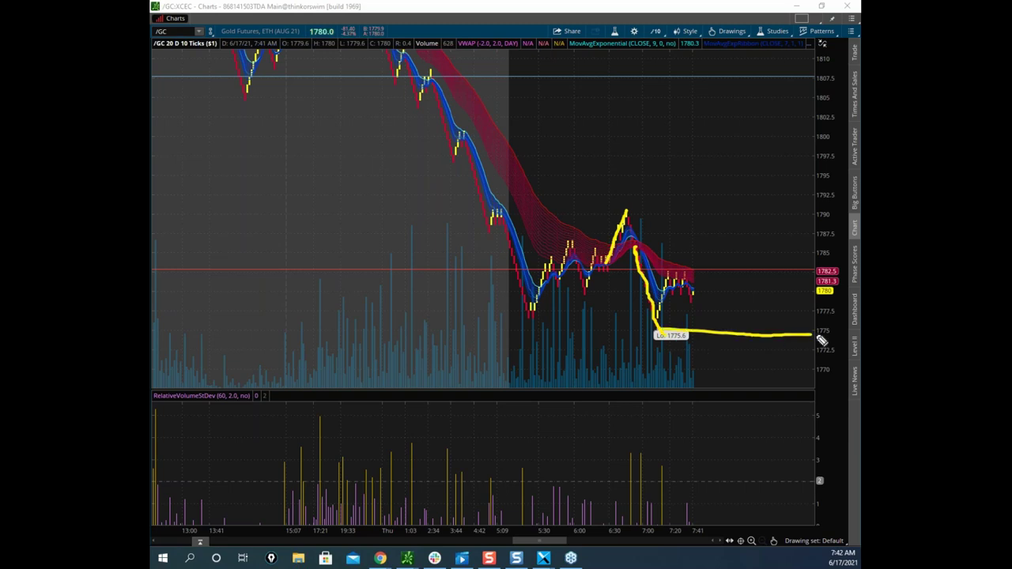
pyautogui.moveTo(653, 319)
pyautogui.mouseDown()
pyautogui.moveTo(669, 290)
pyautogui.moveTo(688, 290)
pyautogui.moveTo(706, 244)
pyautogui.mouseUp()
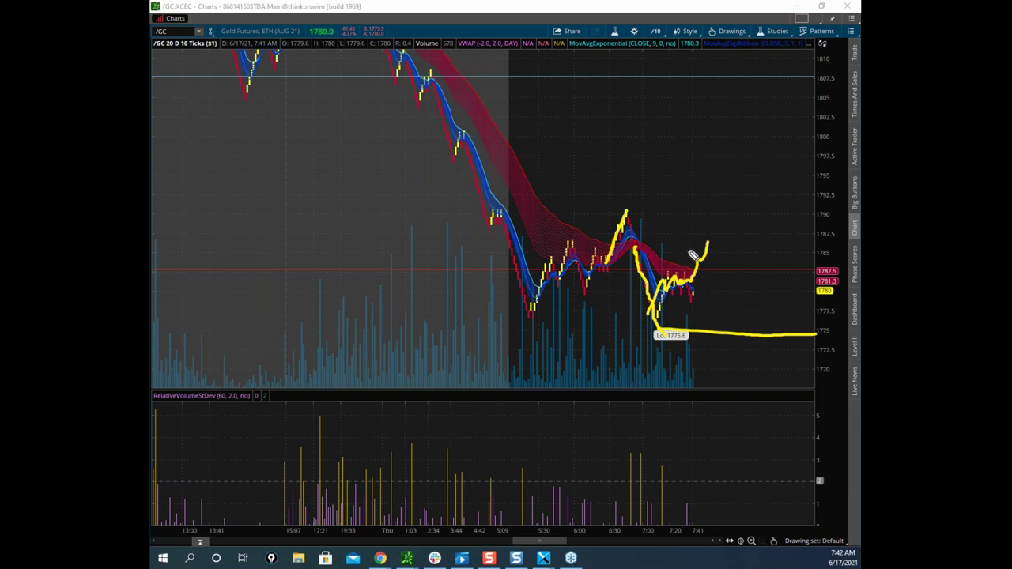
pyautogui.moveTo(688, 266)
pyautogui.mouseDown()
pyautogui.moveTo(714, 267)
pyautogui.moveTo(744, 183)
pyautogui.moveTo(740, 117)
pyautogui.mouseUp()
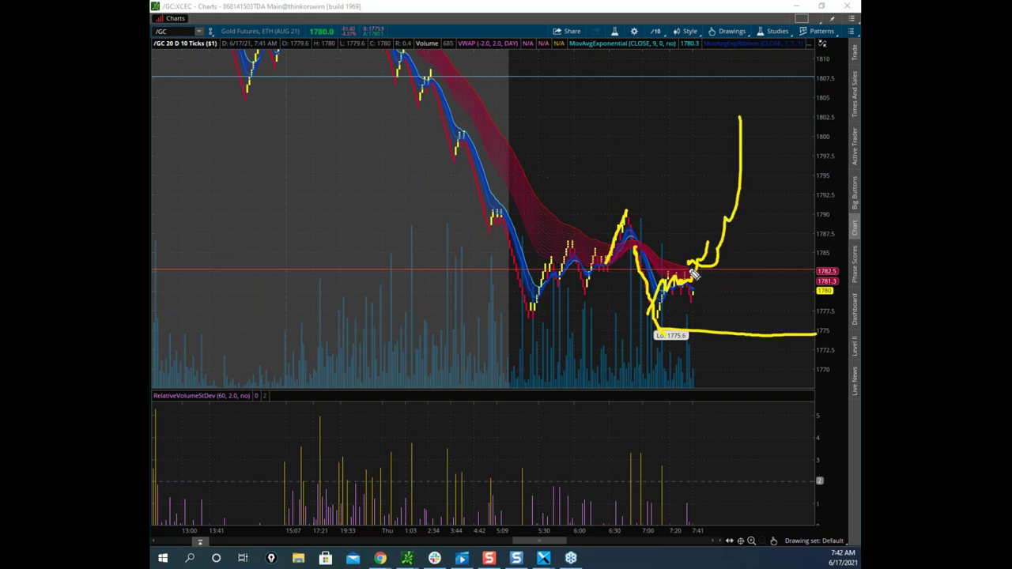
pyautogui.moveTo(683, 275); pyautogui.dragTo(726, 204)
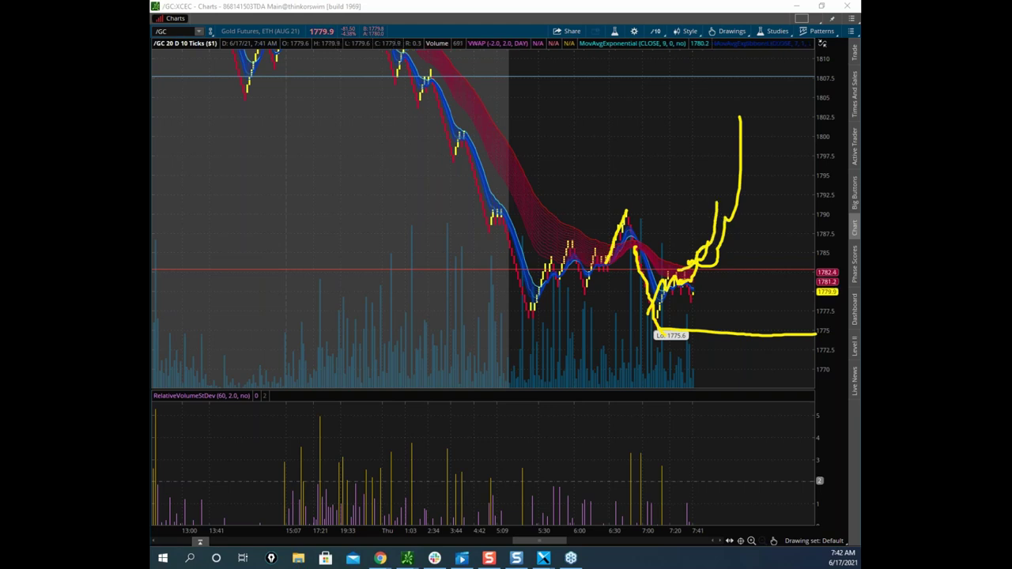
# Clear the sketches from the gold chart and switch to the GCQ1 gold futures heatmap in Bookmap.
pyautogui.press('Escape')
pyautogui.moveTo(605, 10); pyautogui.dragTo(606, 0)
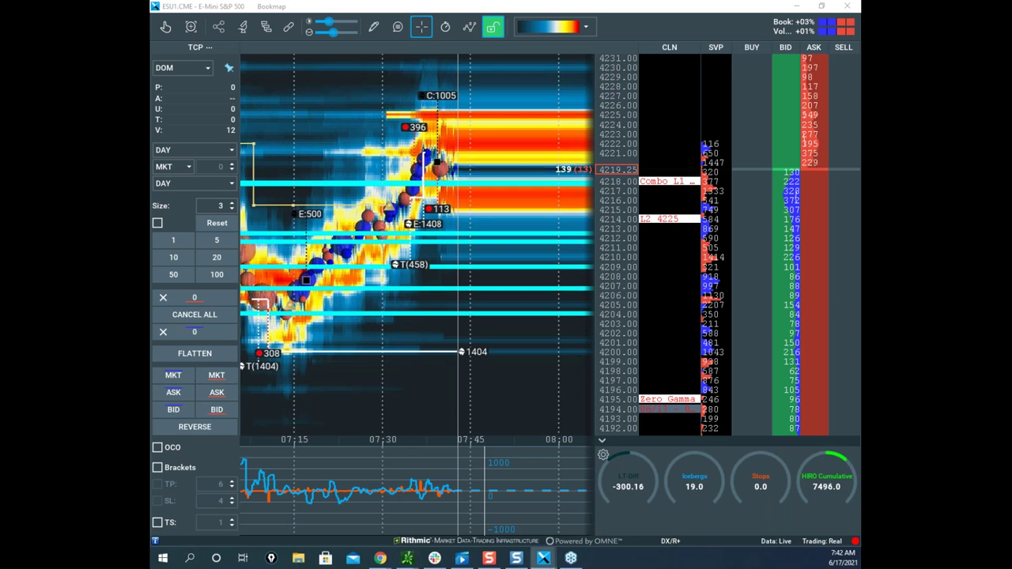
pyautogui.moveTo(605, 0); pyautogui.dragTo(704, 45)
pyautogui.moveTo(646, 191); pyautogui.dragTo(603, 191)
# Examine gold's order flow, iceberg and stop markers, and liquidity bands near 1775 and 1780 across the earlier session back to about 04:00.
pyautogui.scroll(-2, 602, 191)
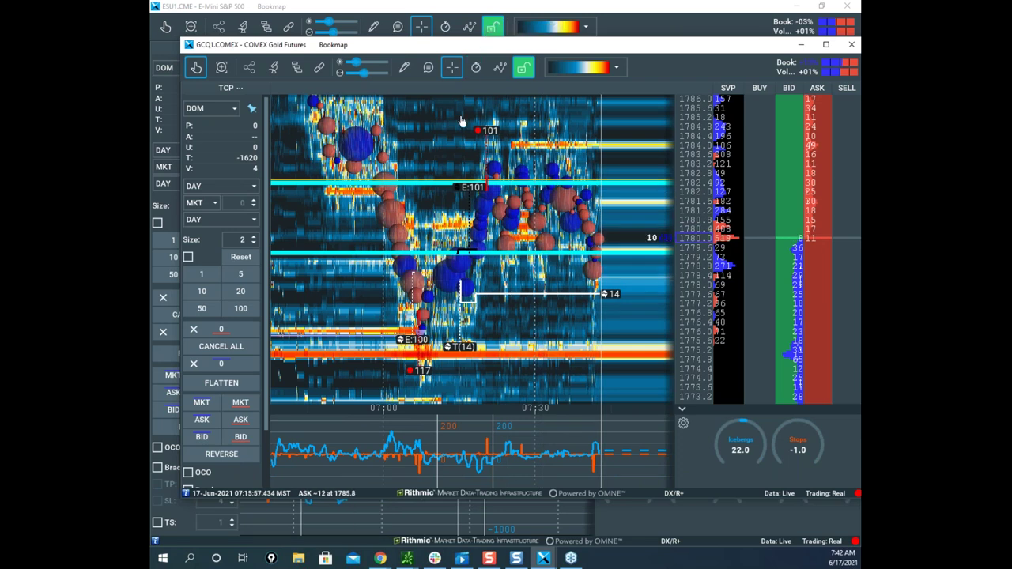
pyautogui.scroll(-3, 399, 180)
pyautogui.moveTo(401, 181); pyautogui.dragTo(546, 177)
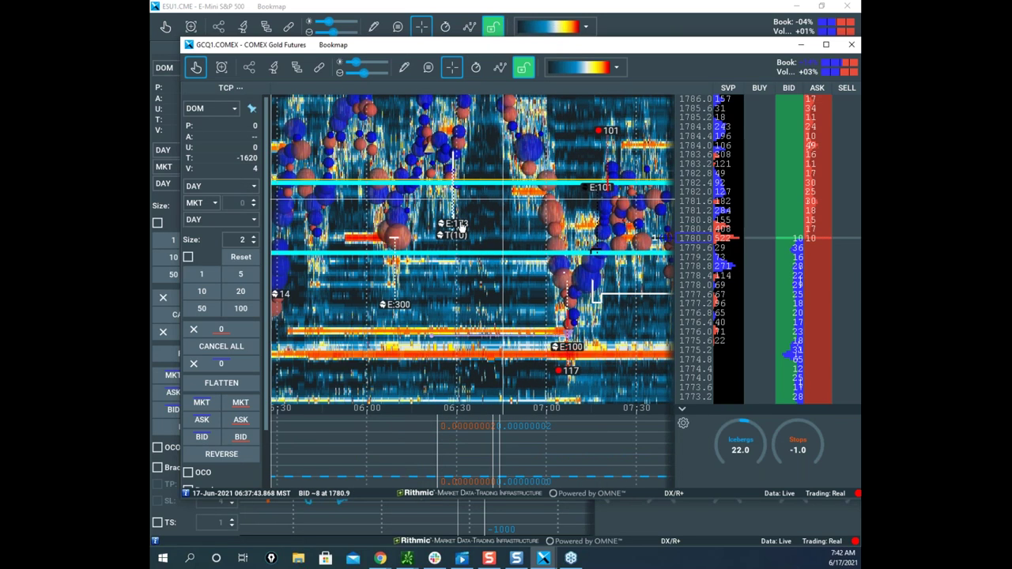
pyautogui.moveTo(456, 225); pyautogui.dragTo(515, 208)
pyautogui.scroll(-2, 515, 237)
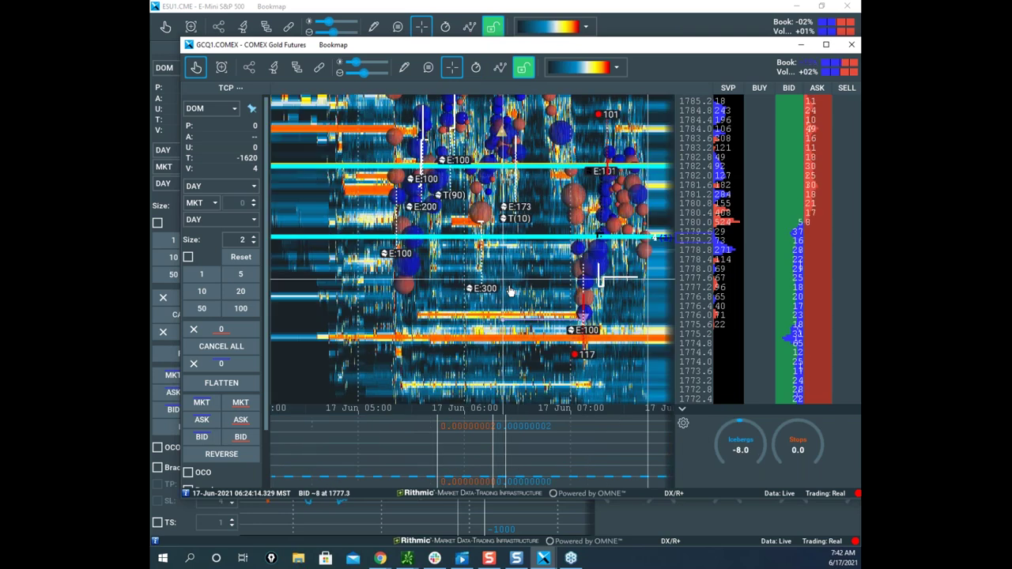
pyautogui.moveTo(458, 301); pyautogui.dragTo(560, 290)
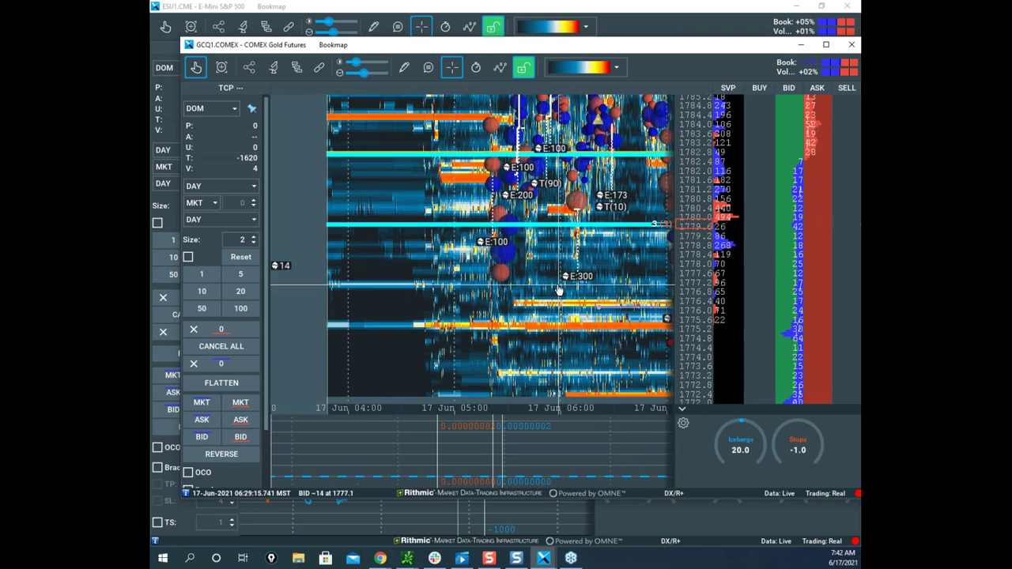
pyautogui.moveTo(491, 284)
pyautogui.mouseDown()
pyautogui.moveTo(551, 304)
pyautogui.moveTo(486, 291)
pyautogui.mouseUp()
pyautogui.scroll(2, 490, 291)
pyautogui.scroll(2, 496, 292)
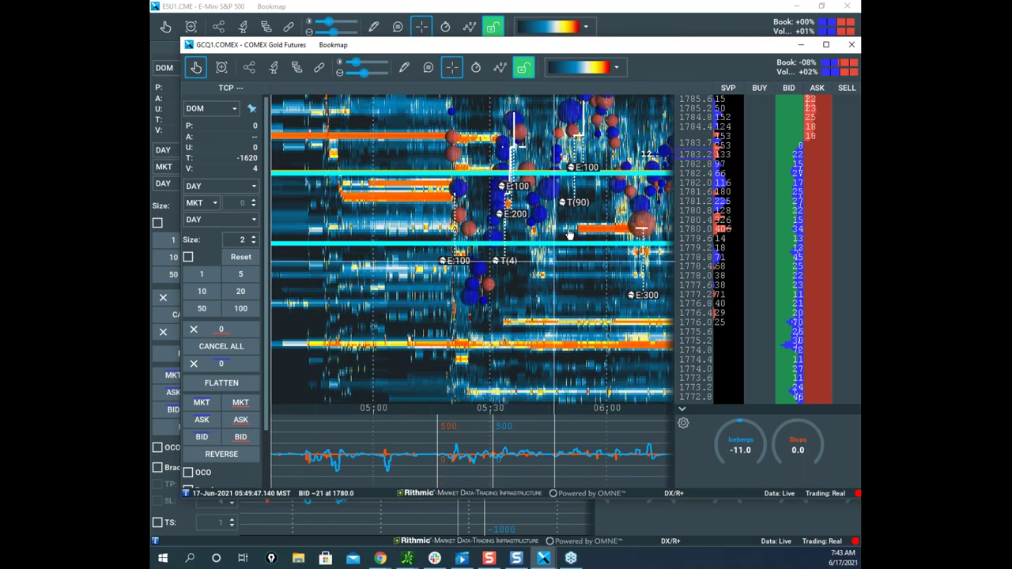
pyautogui.moveTo(585, 259); pyautogui.dragTo(498, 279)
pyautogui.moveTo(559, 290); pyautogui.dragTo(521, 349)
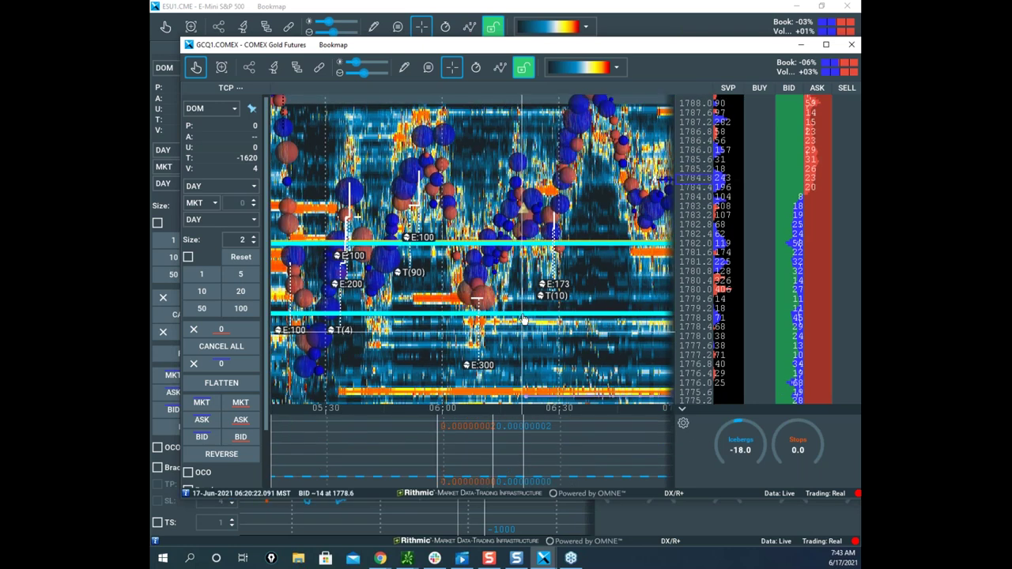
# Move the gold heatmap window up to the top of the screen and clear all drawings from its chart.
pyautogui.moveTo(603, 52); pyautogui.dragTo(601, 40)
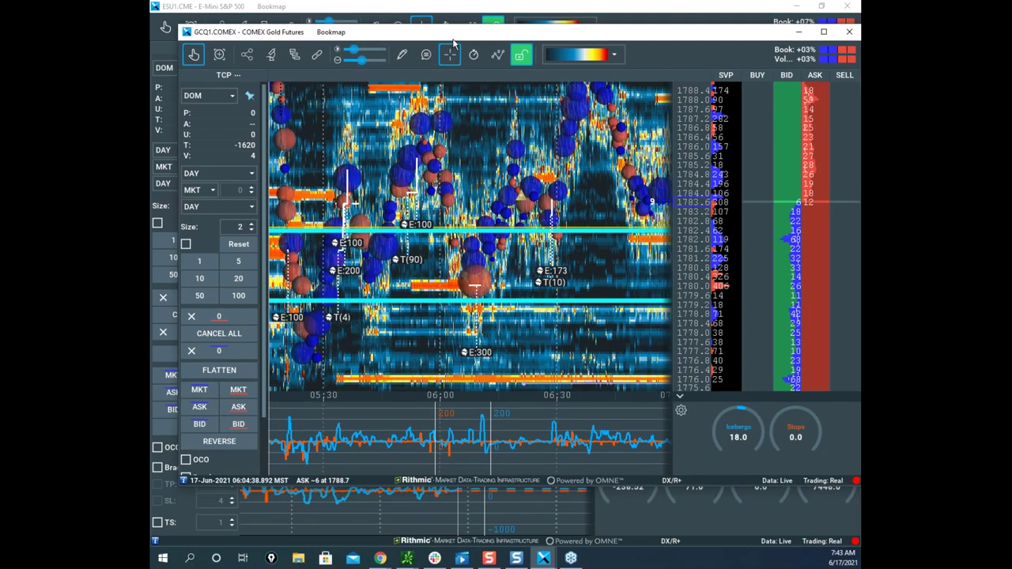
pyautogui.moveTo(539, 35); pyautogui.dragTo(525, 17)
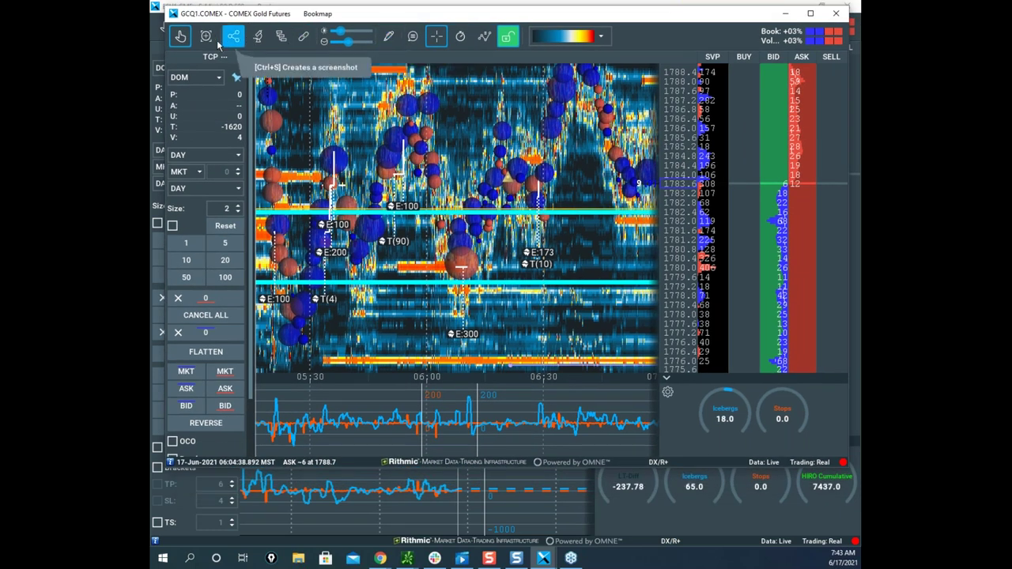
pyautogui.click(281, 36)
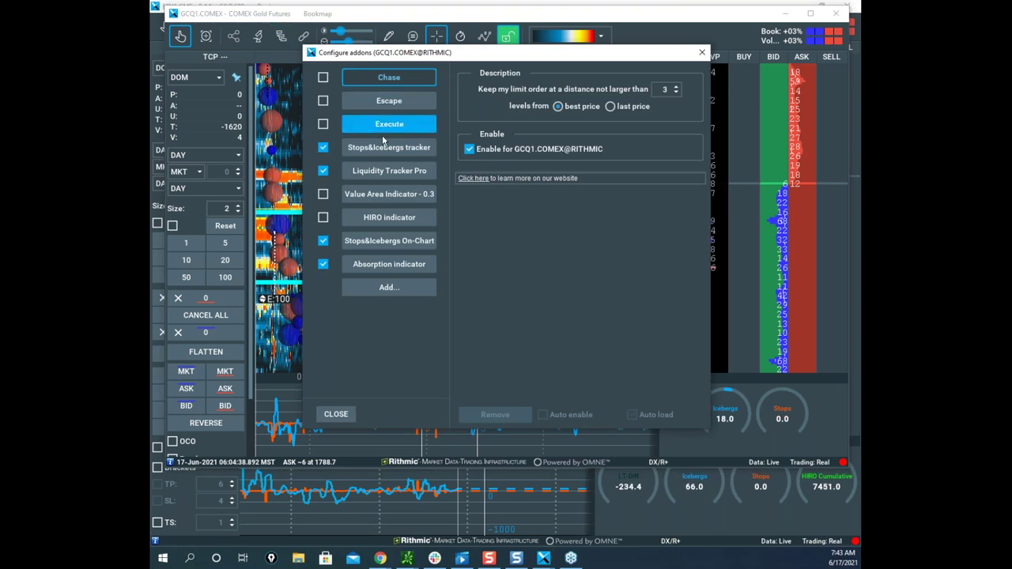
pyautogui.click(702, 53)
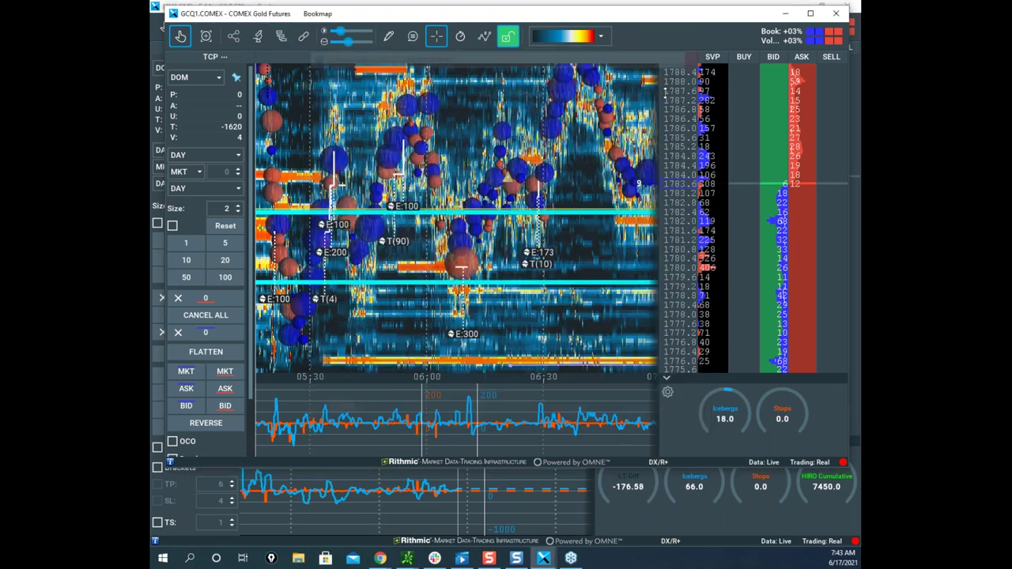
pyautogui.click(436, 37)
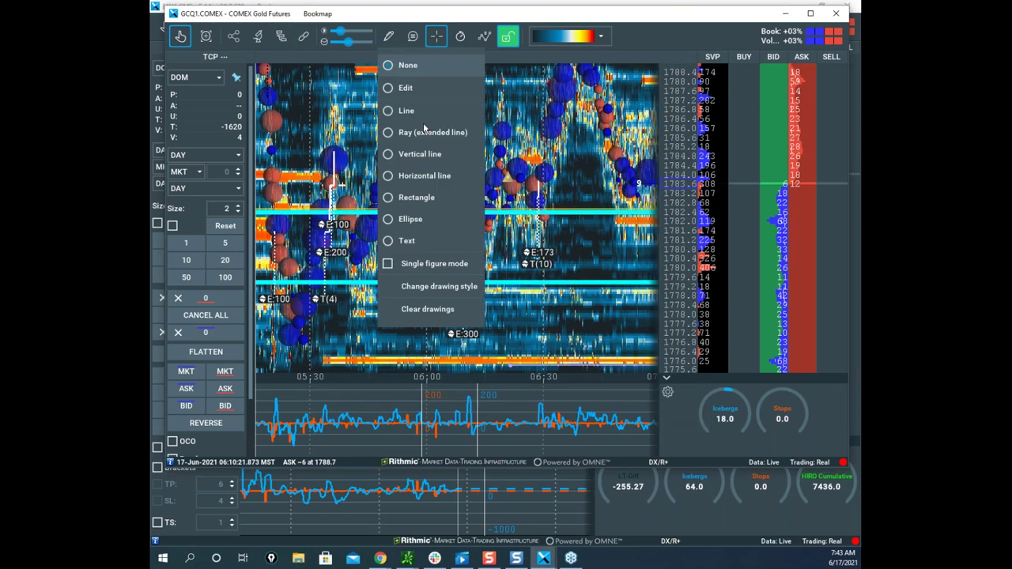
pyautogui.click(426, 309)
pyautogui.click(601, 276)
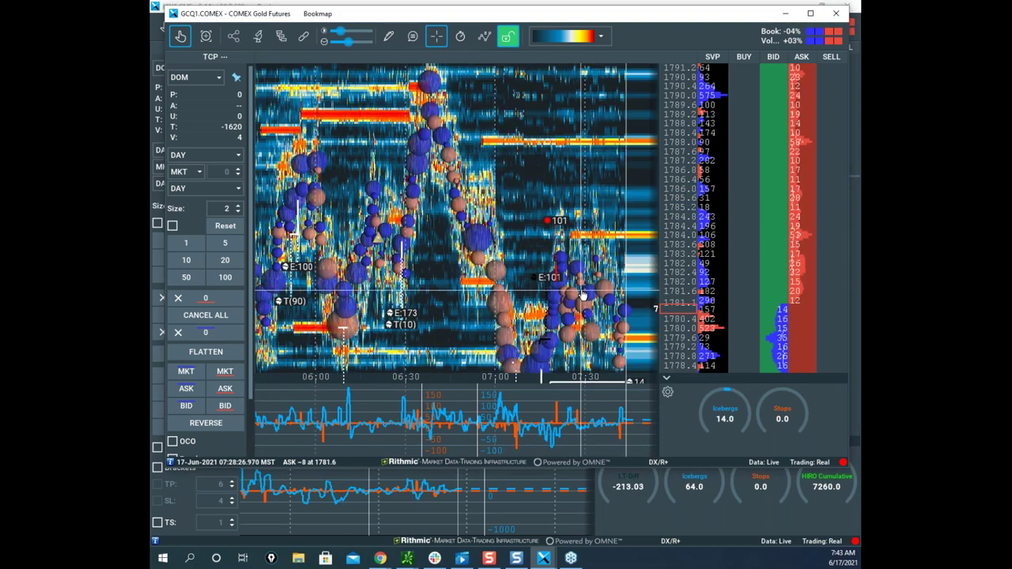
# Review the gold futures heatmap back from the 17 June morning to the 16 June evening rally around 19:00–19:30.
pyautogui.moveTo(475, 216); pyautogui.dragTo(629, 246)
pyautogui.moveTo(431, 201); pyautogui.dragTo(538, 215)
pyautogui.moveTo(404, 282); pyautogui.dragTo(538, 312)
pyautogui.moveTo(514, 215); pyautogui.dragTo(515, 297)
pyautogui.moveTo(491, 157); pyautogui.dragTo(515, 305)
pyautogui.moveTo(374, 215); pyautogui.dragTo(633, 215)
pyautogui.moveTo(510, 143); pyautogui.dragTo(483, 299)
pyautogui.scroll(-3, 449, 233)
pyautogui.moveTo(387, 185); pyautogui.dragTo(593, 188)
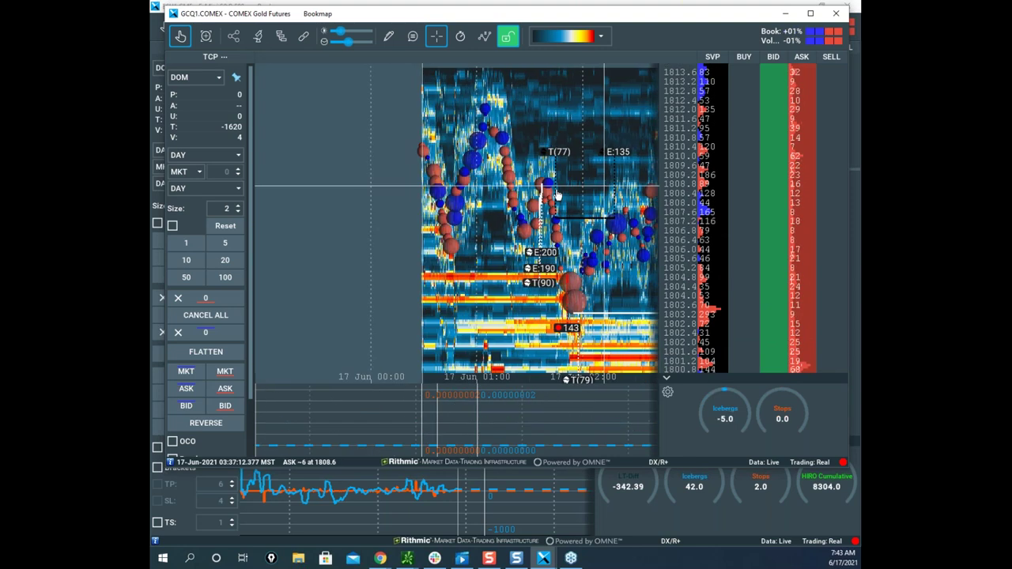
pyautogui.moveTo(441, 125); pyautogui.dragTo(583, 221)
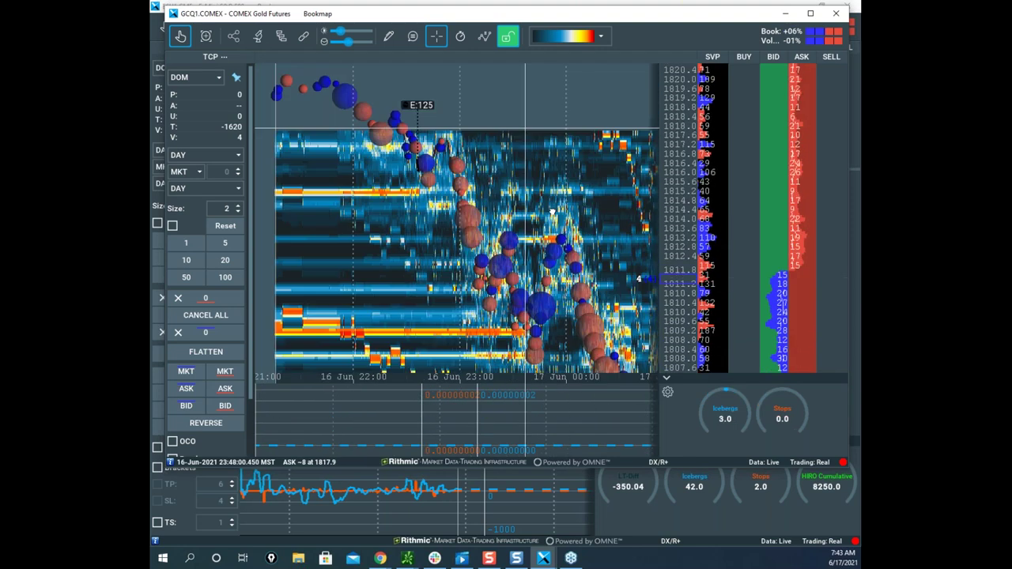
pyautogui.moveTo(524, 129); pyautogui.dragTo(554, 196)
pyautogui.scroll(-2, 480, 195)
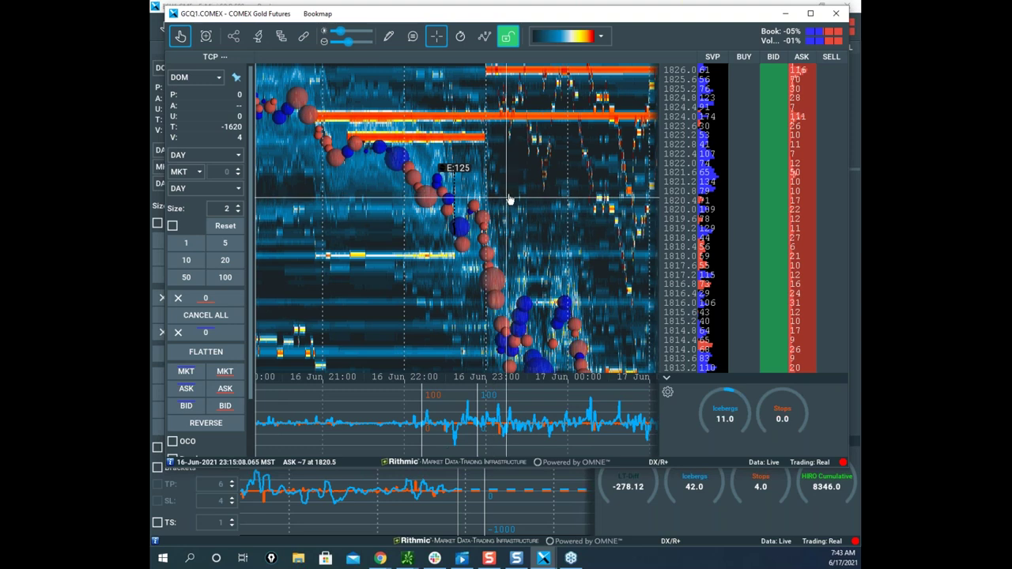
pyautogui.moveTo(446, 193); pyautogui.dragTo(615, 181)
pyautogui.moveTo(416, 192); pyautogui.dragTo(641, 184)
pyautogui.scroll(5, 640, 184)
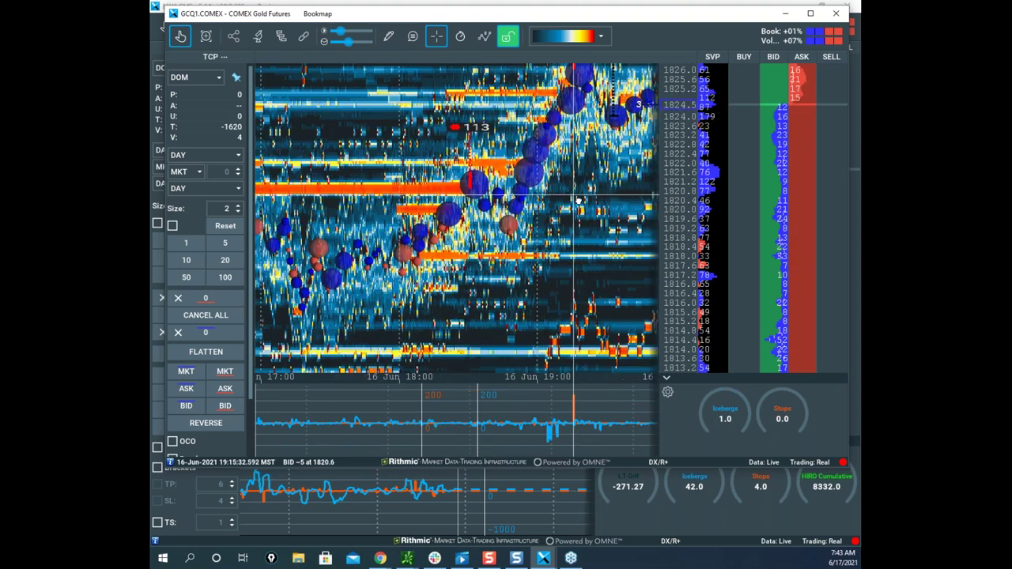
pyautogui.scroll(3, 472, 257)
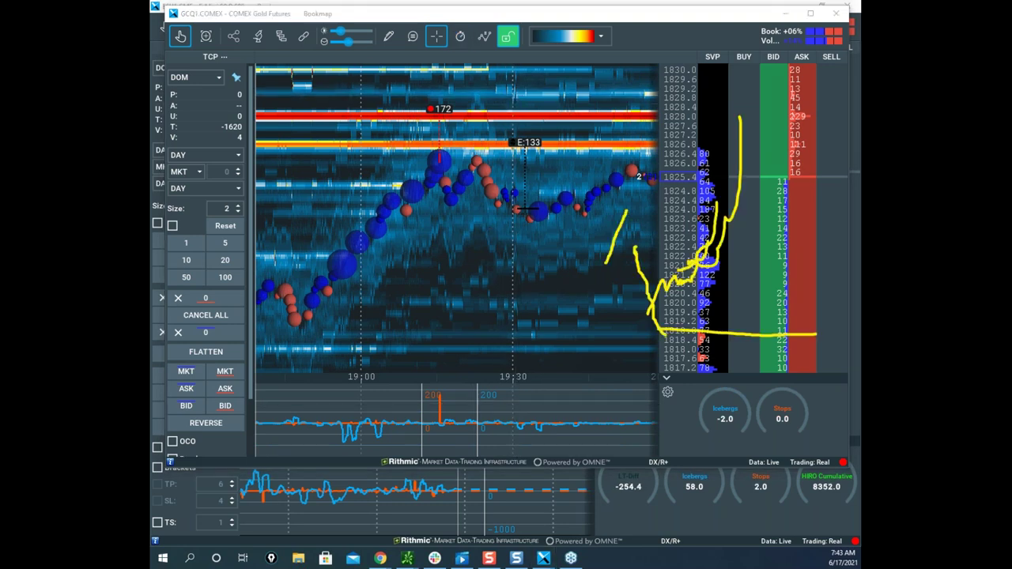
# Sketch the price range below the 172 stop marker and the possible paths out of it, and clear the annotations.
pyautogui.moveTo(408, 213); pyautogui.dragTo(440, 136)
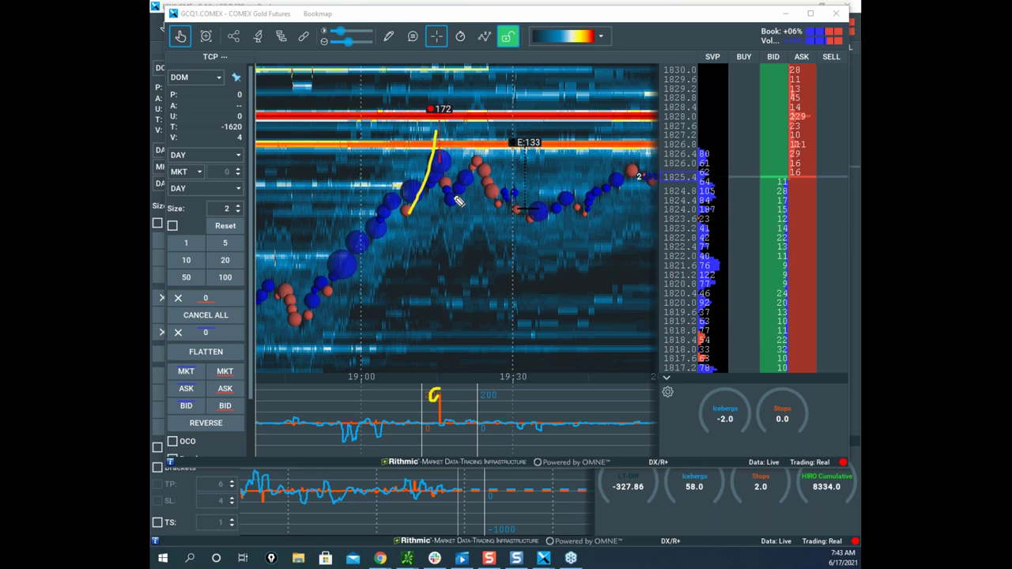
pyautogui.moveTo(424, 157); pyautogui.dragTo(491, 148)
pyautogui.moveTo(390, 212); pyautogui.dragTo(525, 202)
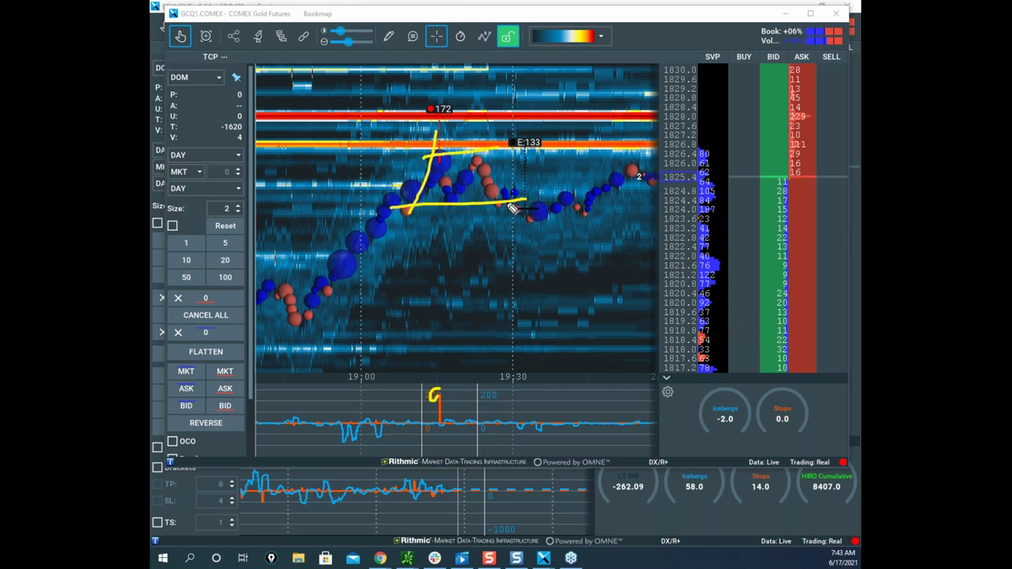
pyautogui.moveTo(464, 199)
pyautogui.mouseDown()
pyautogui.moveTo(580, 194)
pyautogui.moveTo(641, 173)
pyautogui.mouseUp()
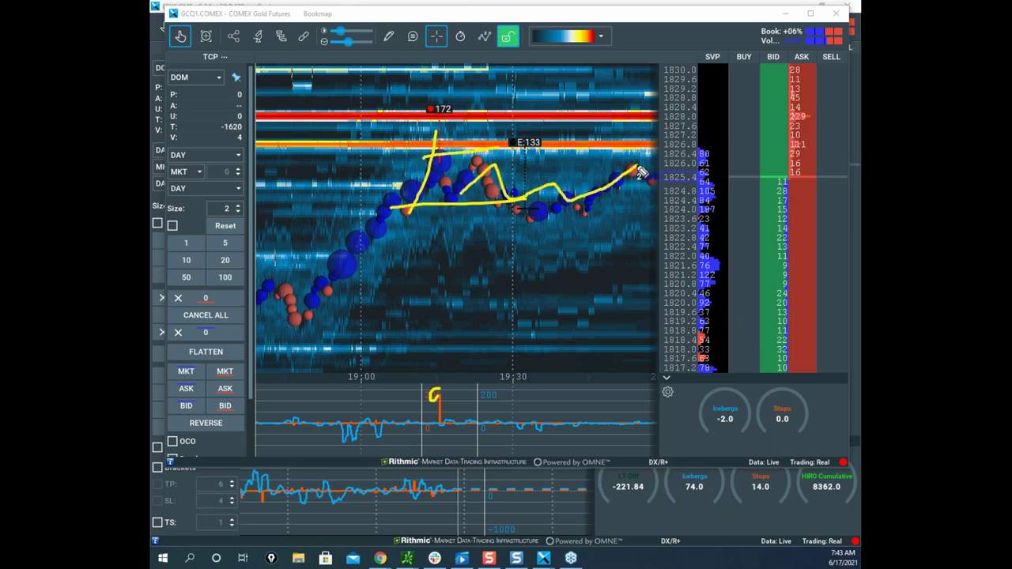
pyautogui.moveTo(382, 217); pyautogui.dragTo(457, 151)
pyautogui.moveTo(445, 201)
pyautogui.mouseDown()
pyautogui.moveTo(526, 199)
pyautogui.moveTo(642, 318)
pyautogui.moveTo(671, 423)
pyautogui.mouseUp()
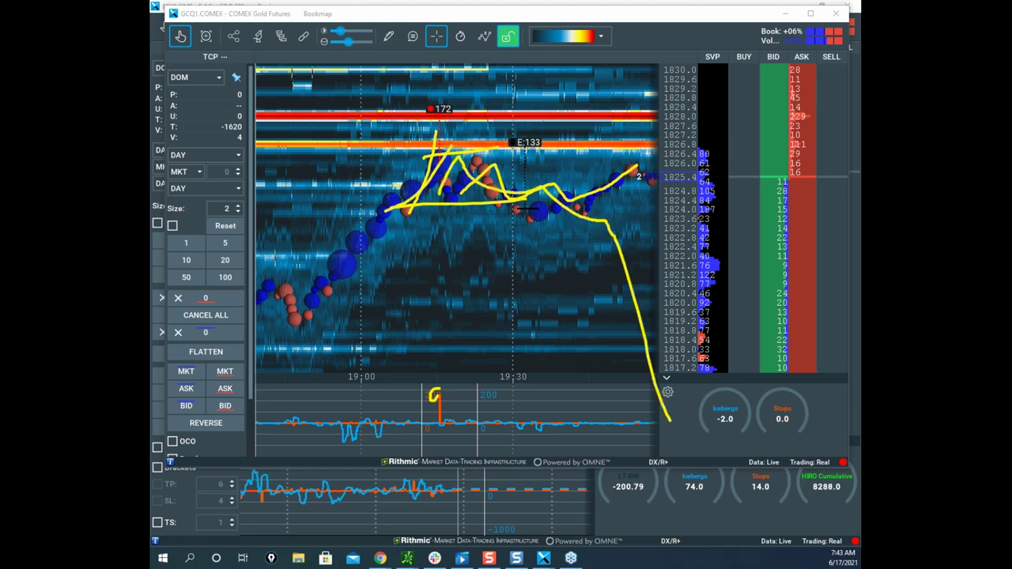
pyautogui.press('Escape')
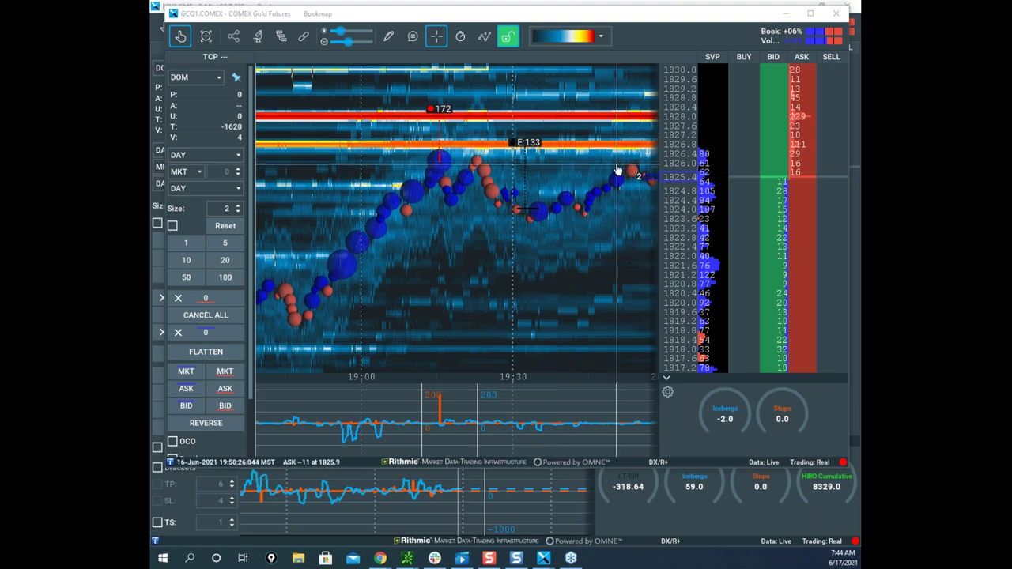
# Examine how gold traded from the 16 June 20:00 highs through to the 17 June 07:00 lows on the heatmap.
pyautogui.scroll(-2, 618, 169)
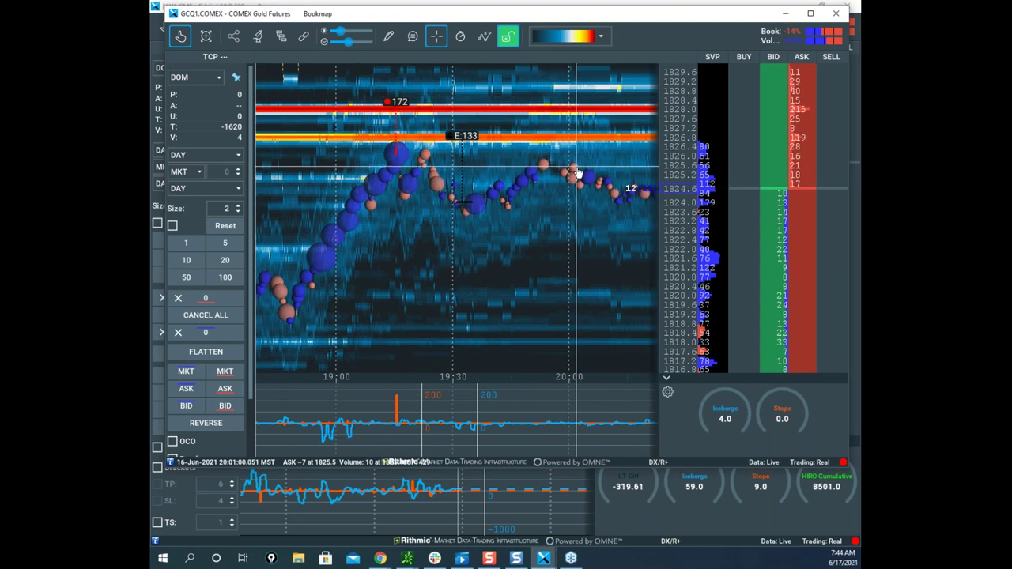
pyautogui.scroll(-3, 578, 171)
pyautogui.scroll(-2, 578, 165)
pyautogui.moveTo(582, 161); pyautogui.dragTo(452, 109)
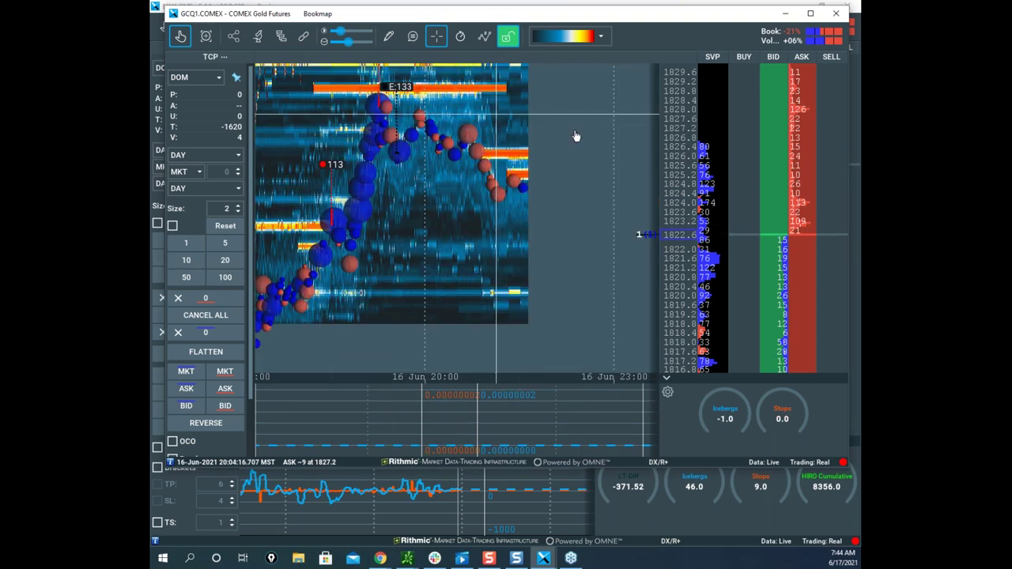
pyautogui.scroll(-2, 571, 138)
pyautogui.moveTo(583, 163); pyautogui.dragTo(531, 128)
pyautogui.scroll(-2, 531, 130)
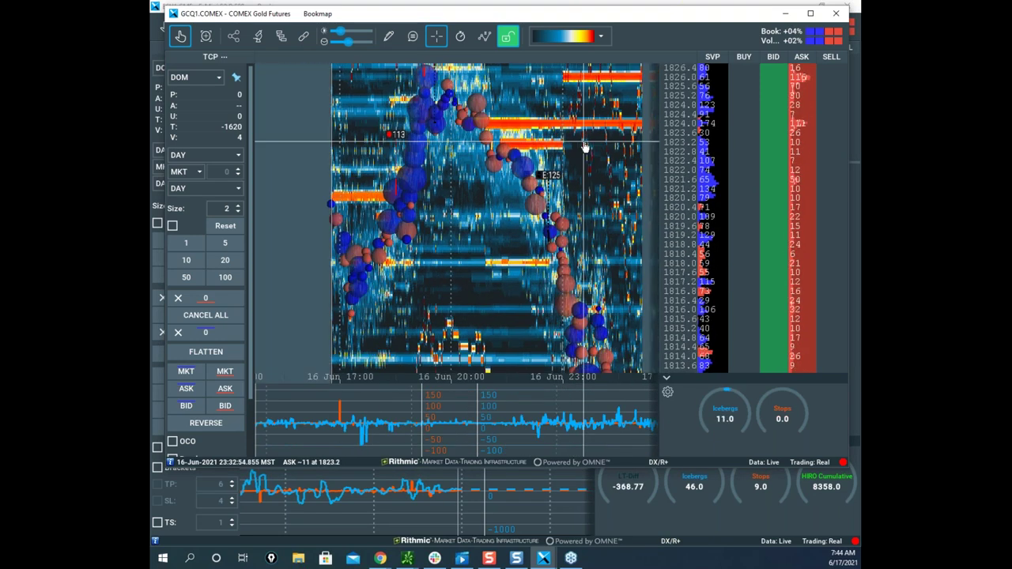
pyautogui.scroll(-3, 674, 121)
pyautogui.moveTo(607, 178); pyautogui.dragTo(543, 126)
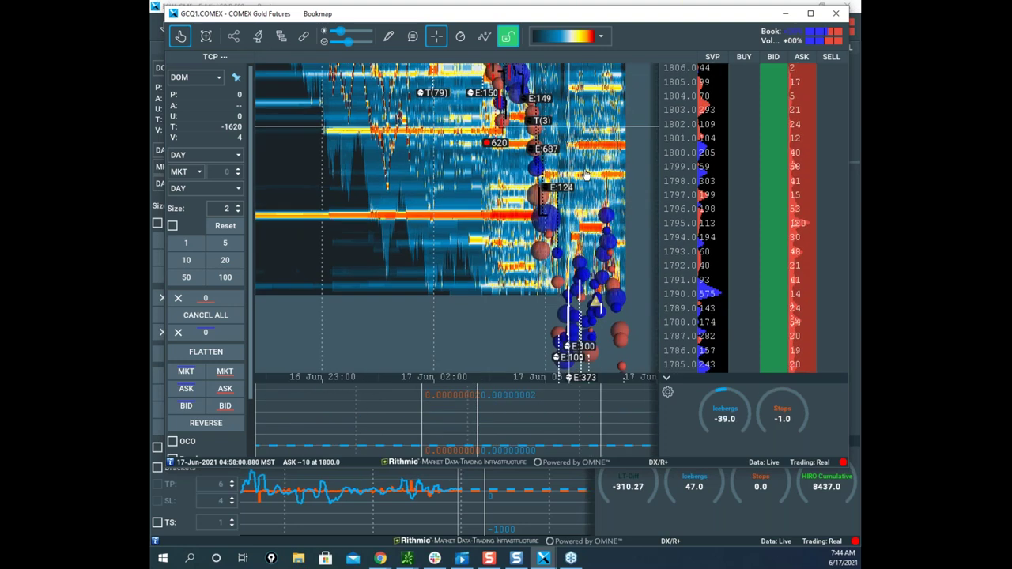
pyautogui.scroll(4, 590, 207)
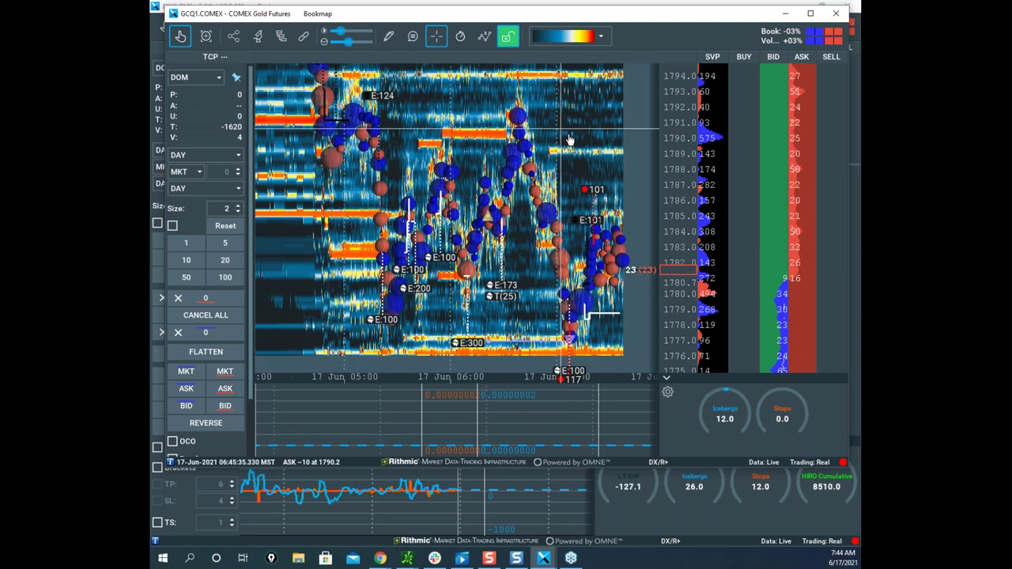
pyautogui.scroll(-1, 688, 137)
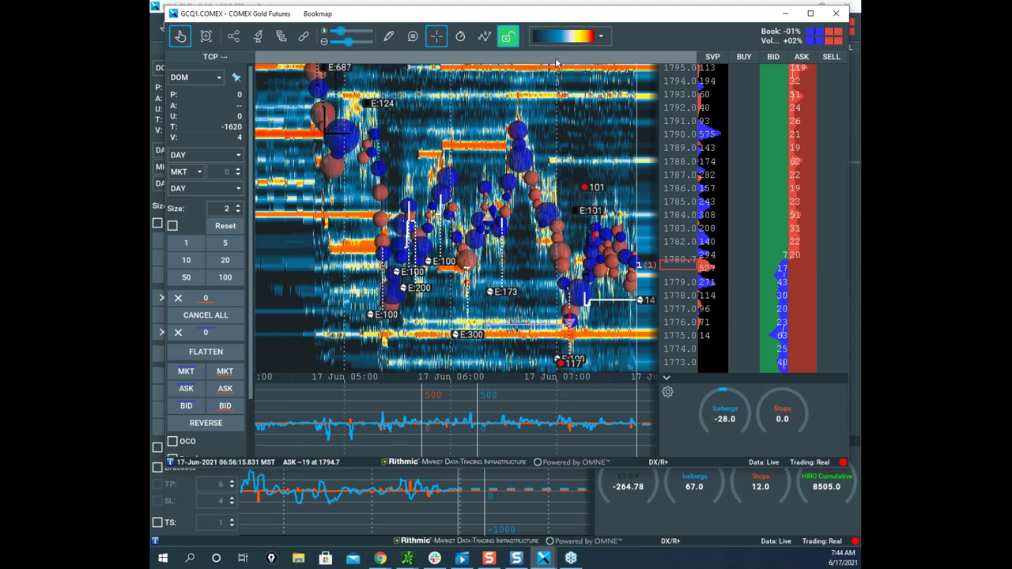
# Close the gold heatmap view, switch to the hourly /GC chart in thinkorswim and stretch its price scale.
pyautogui.moveTo(555, 18); pyautogui.dragTo(149, 1)
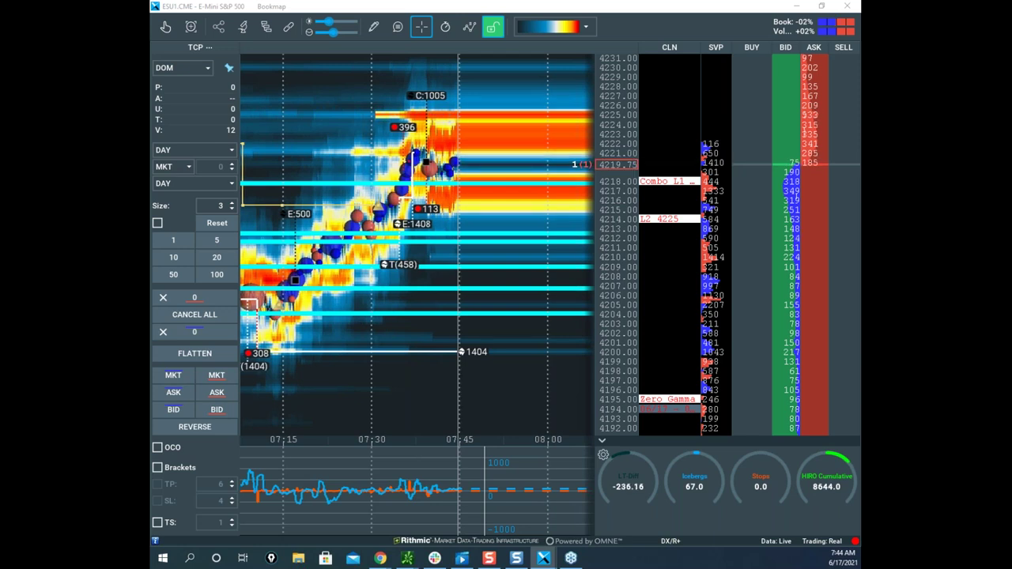
pyautogui.hotkey('alt', 'Tab')
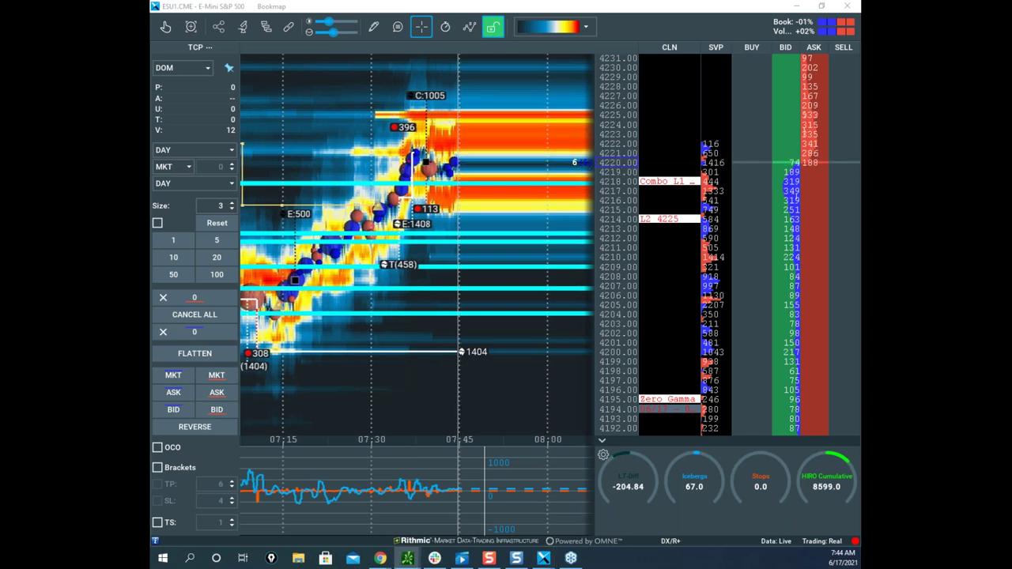
pyautogui.moveTo(547, 568); pyautogui.dragTo(531, 154)
pyautogui.click(576, 165)
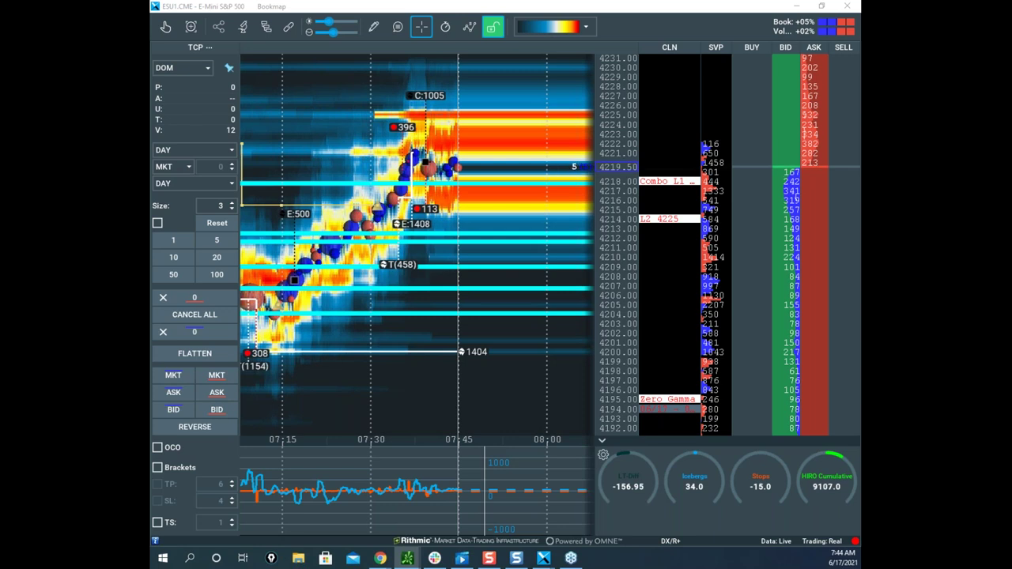
pyautogui.moveTo(388, 568); pyautogui.dragTo(441, 94)
pyautogui.click(533, 93)
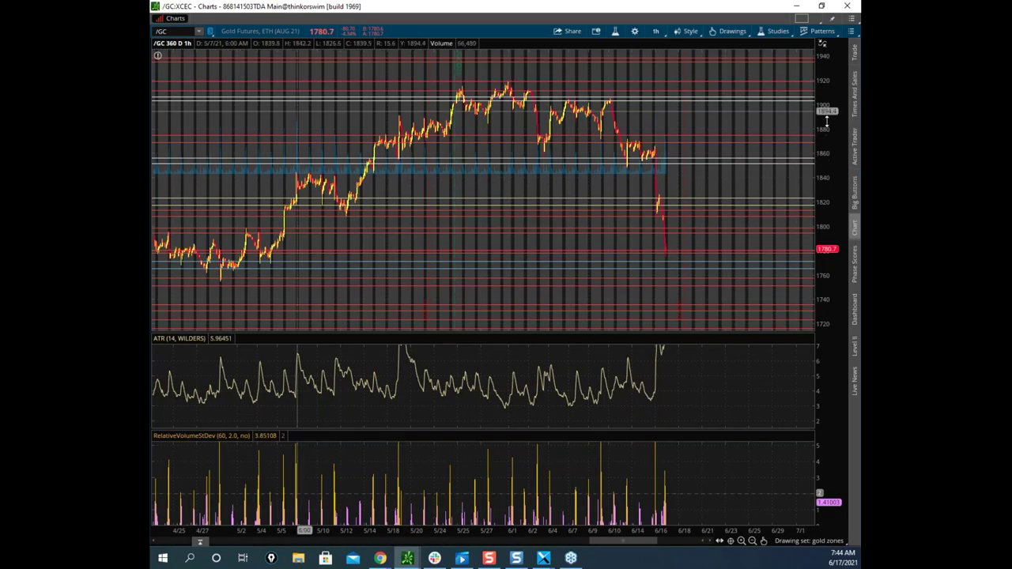
pyautogui.moveTo(828, 111); pyautogui.dragTo(778, 138)
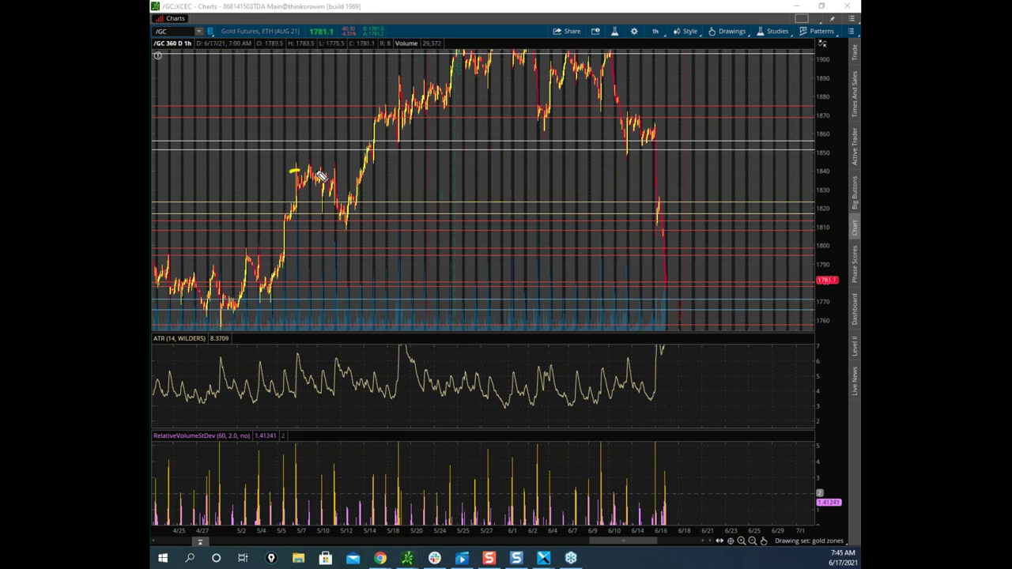
# Box the early-May consolidation on the gold chart, extend its level to the mid-June drop, and clear the annotations.
pyautogui.moveTo(320, 175)
pyautogui.mouseDown()
pyautogui.moveTo(342, 172)
pyautogui.moveTo(294, 184)
pyautogui.mouseUp()
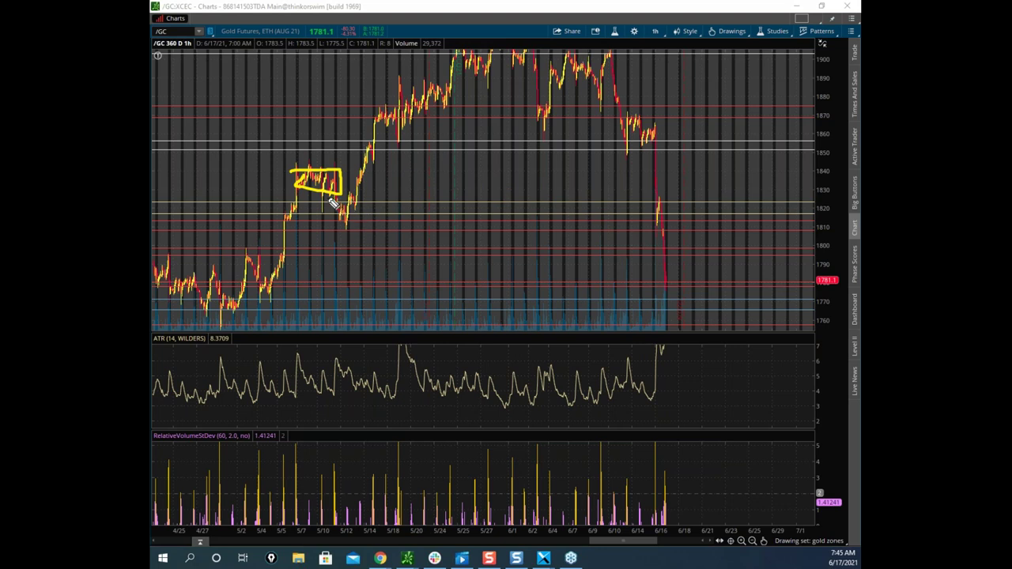
pyautogui.moveTo(292, 170)
pyautogui.mouseDown()
pyautogui.moveTo(364, 213)
pyautogui.moveTo(308, 185)
pyautogui.moveTo(498, 208)
pyautogui.moveTo(661, 203)
pyautogui.moveTo(681, 298)
pyautogui.mouseUp()
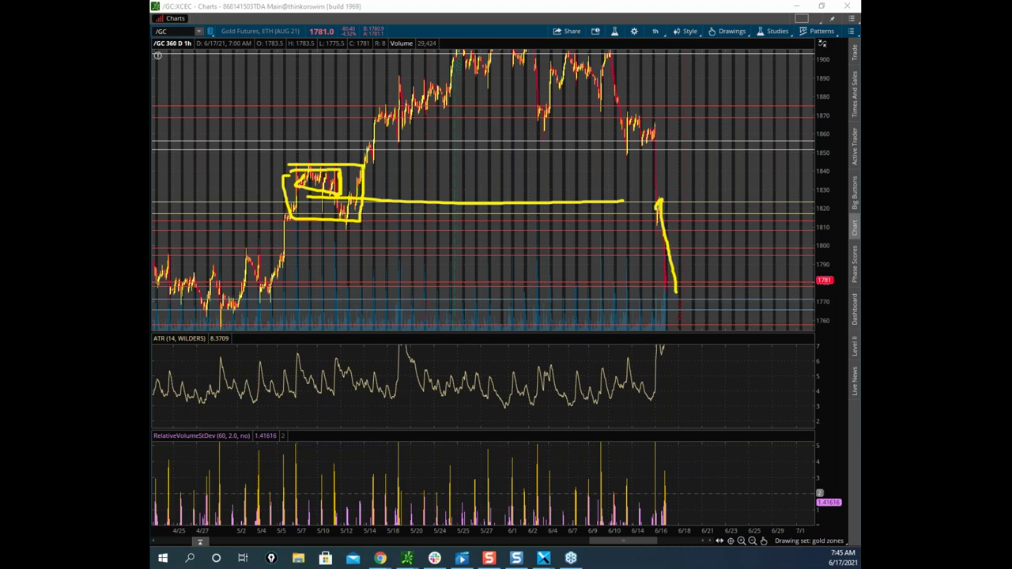
pyautogui.press('Escape')
# Leave thinkorswim and move the Bookmap E-Mini S&P 500 window aside to show the remote desktop S&P 500 charts.
pyautogui.moveTo(585, 9)
pyautogui.mouseDown()
pyautogui.moveTo(383, 148)
pyautogui.moveTo(561, 566)
pyautogui.mouseUp()
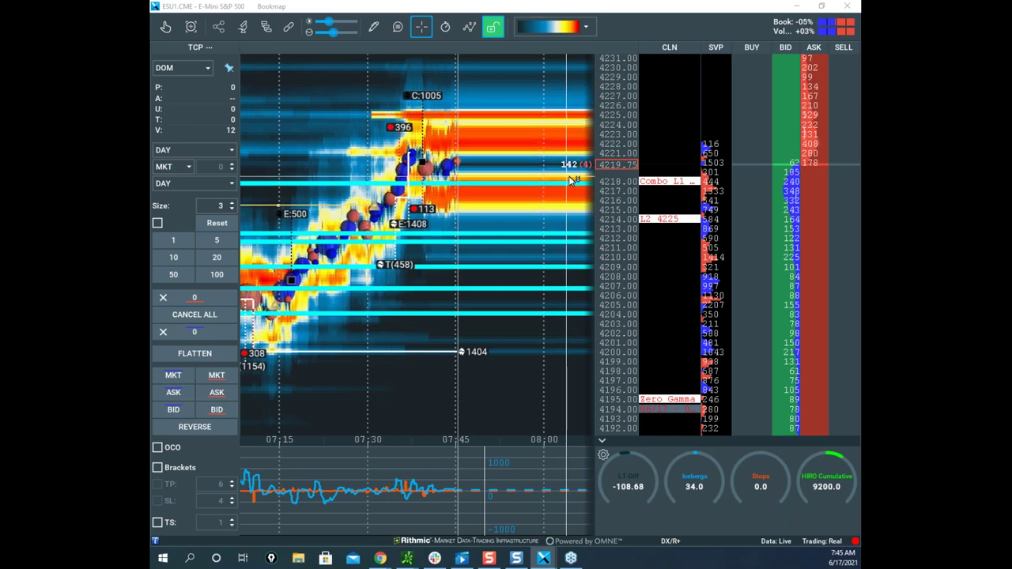
pyautogui.moveTo(578, 8); pyautogui.dragTo(624, 14)
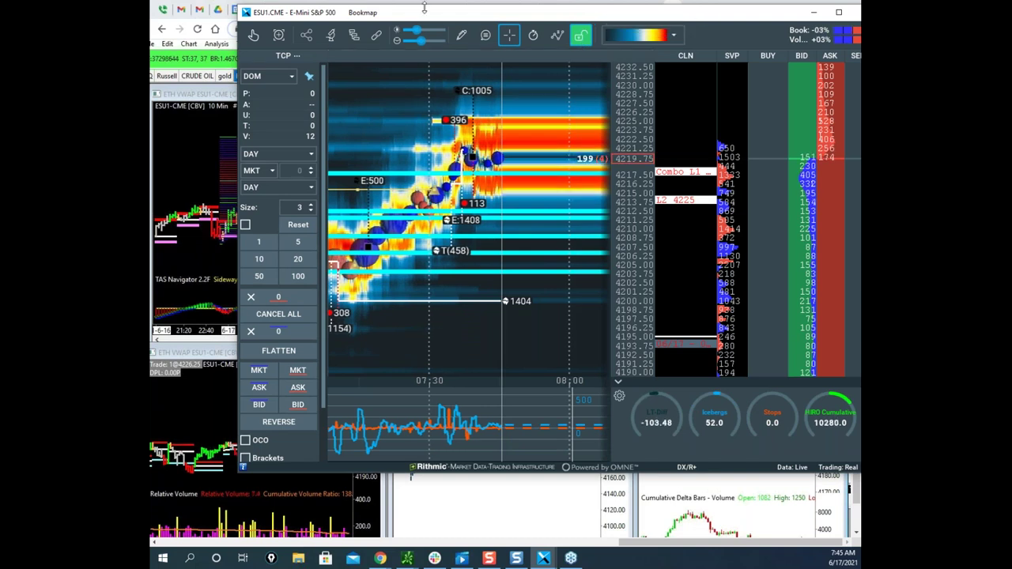
pyautogui.moveTo(482, 14); pyautogui.dragTo(860, 48)
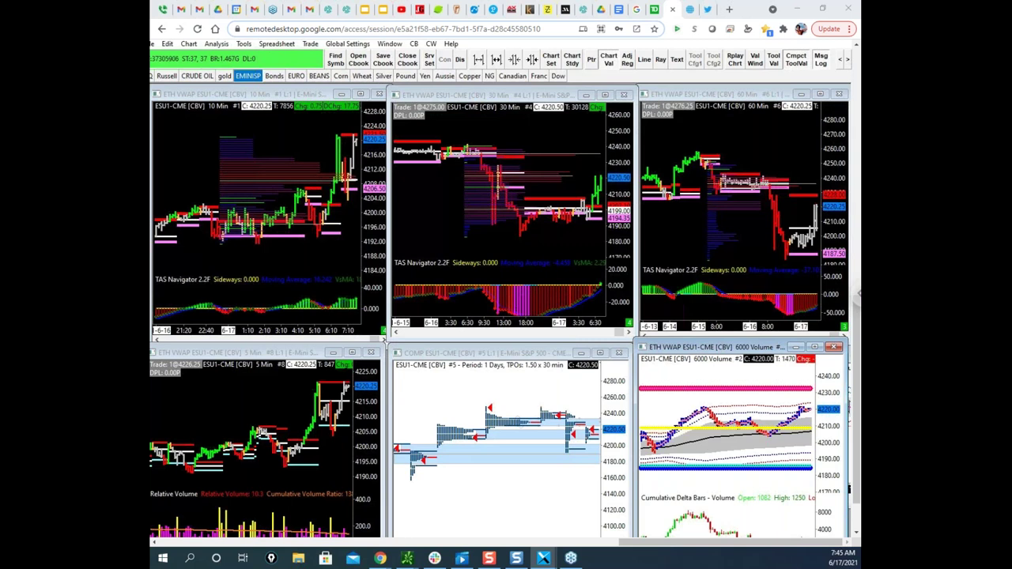
# Return the Bookmap E-Mini S&P 500 window to this screen and maximize it.
pyautogui.hotkey('alt', 'Tab')
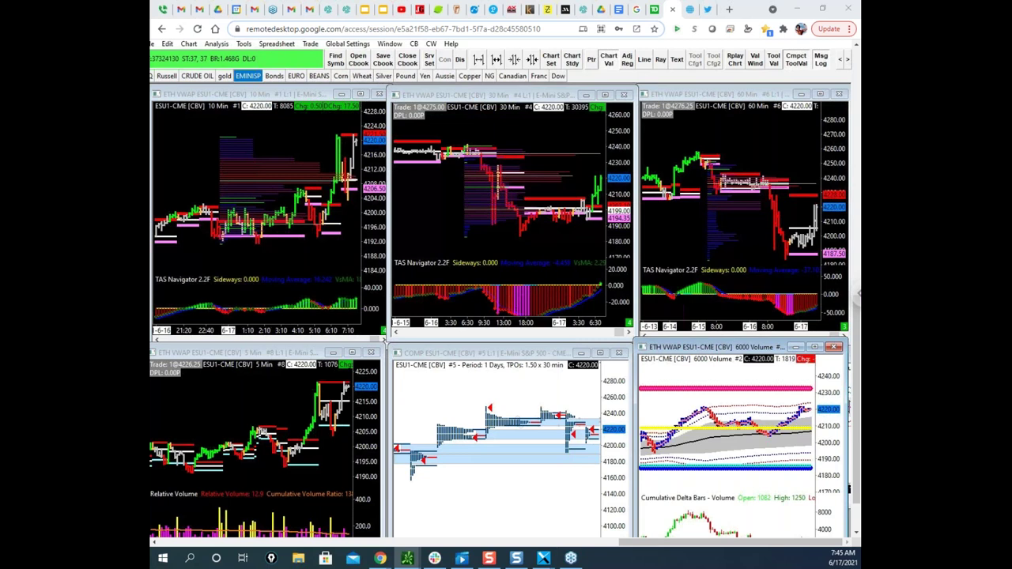
pyautogui.moveTo(632, 134); pyautogui.dragTo(603, 70)
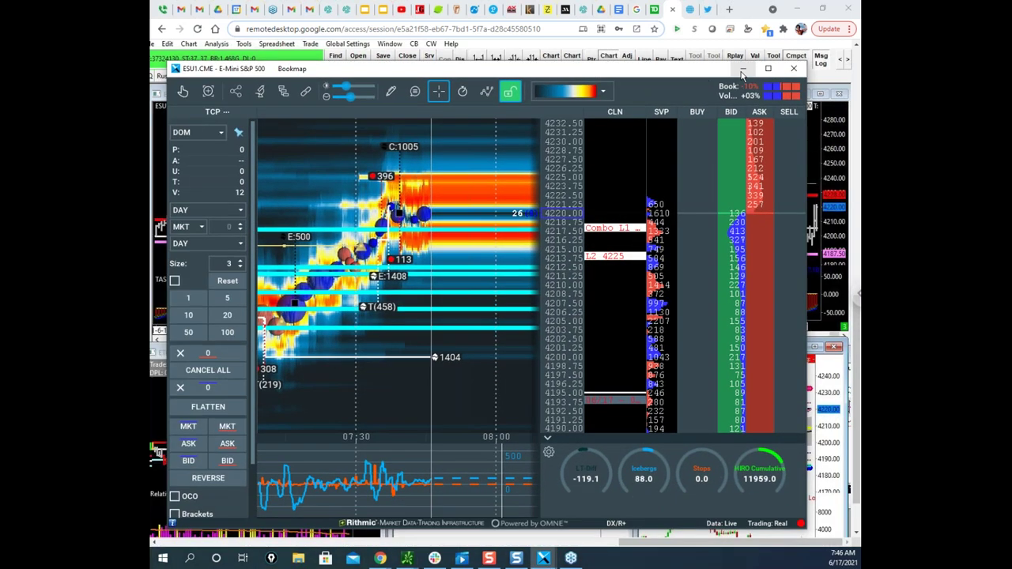
pyautogui.click(766, 70)
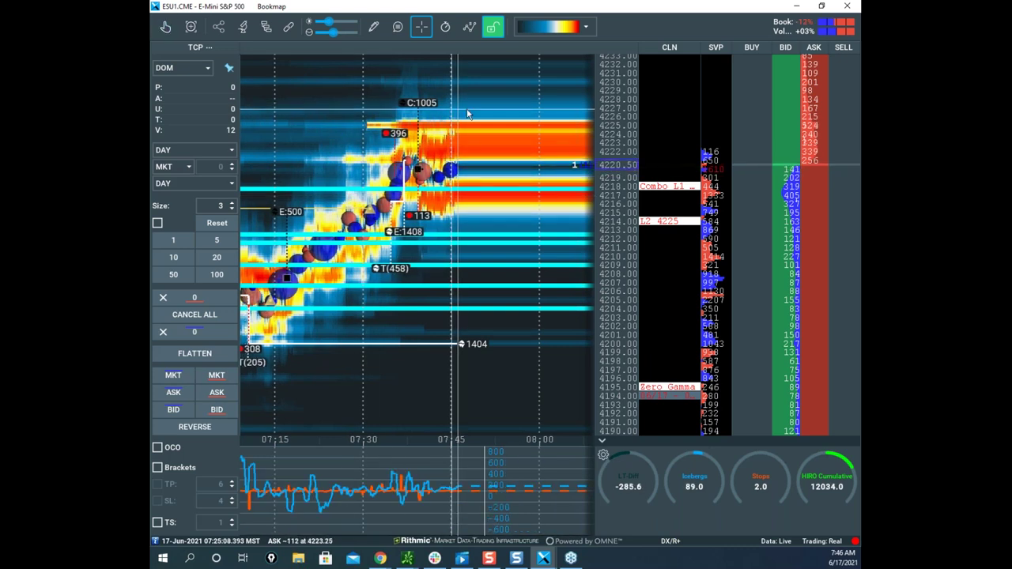
# Recolor the uppermost cyan horizontal line, near 4218 on the S&P 500 heatmap, to dark blue and save its style.
pyautogui.click(166, 28)
pyautogui.moveTo(316, 168); pyautogui.dragTo(478, 148)
pyautogui.moveTo(361, 175); pyautogui.dragTo(580, 186)
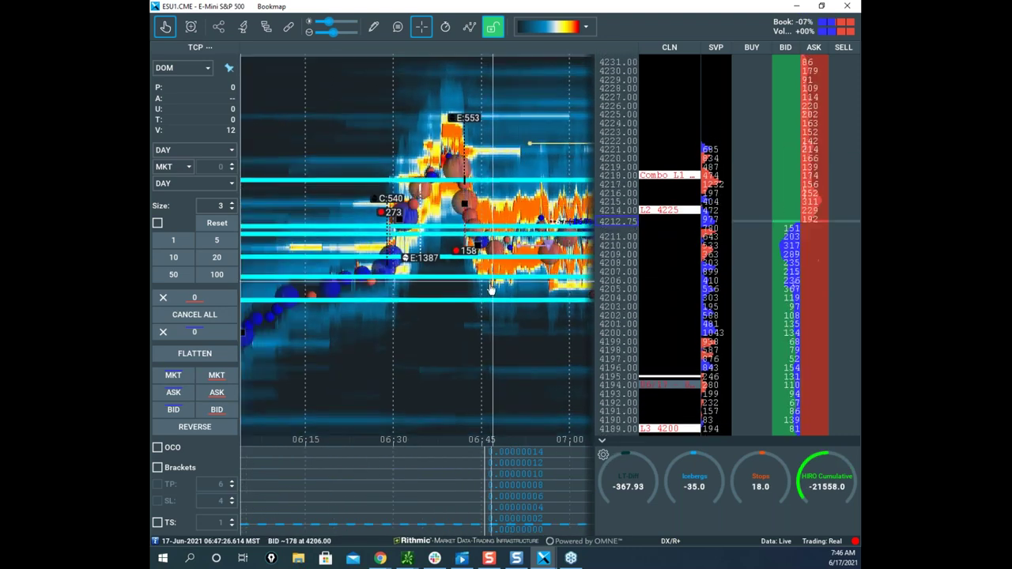
pyautogui.scroll(5, 614, 135)
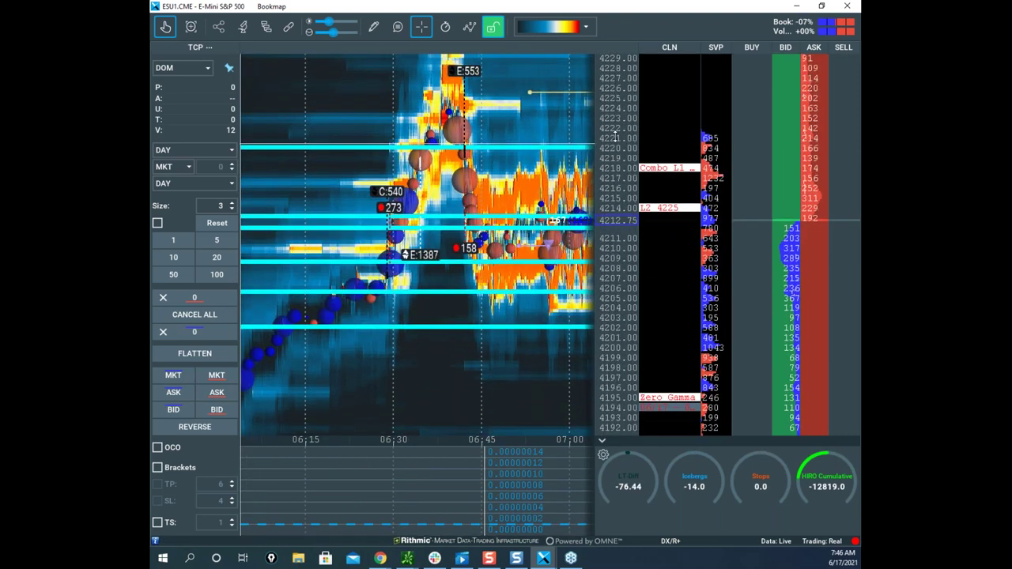
pyautogui.rightClick(511, 124)
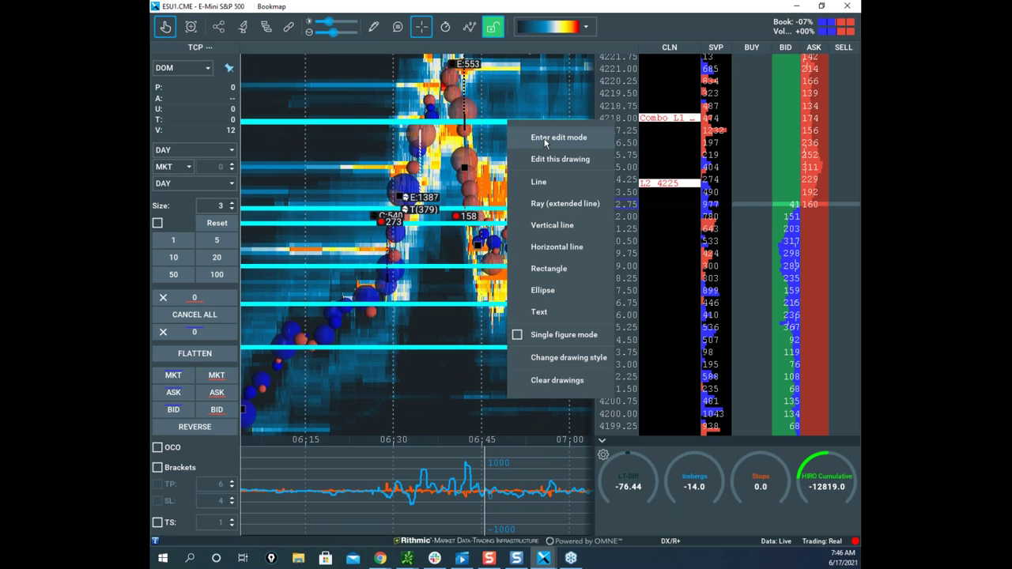
pyautogui.click(544, 142)
pyautogui.rightClick(537, 122)
pyautogui.click(550, 139)
pyautogui.click(516, 249)
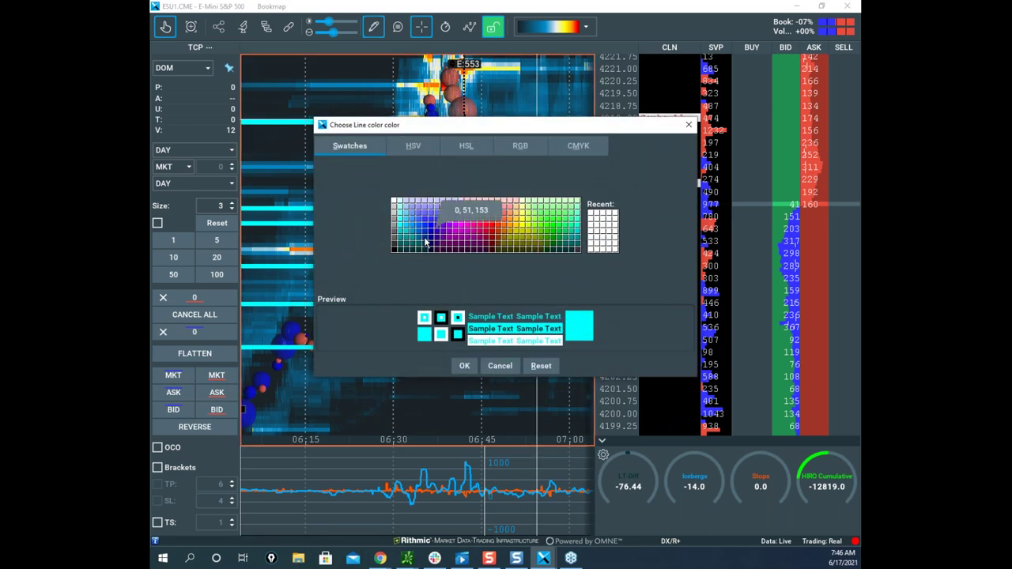
pyautogui.click(425, 242)
pyautogui.click(464, 366)
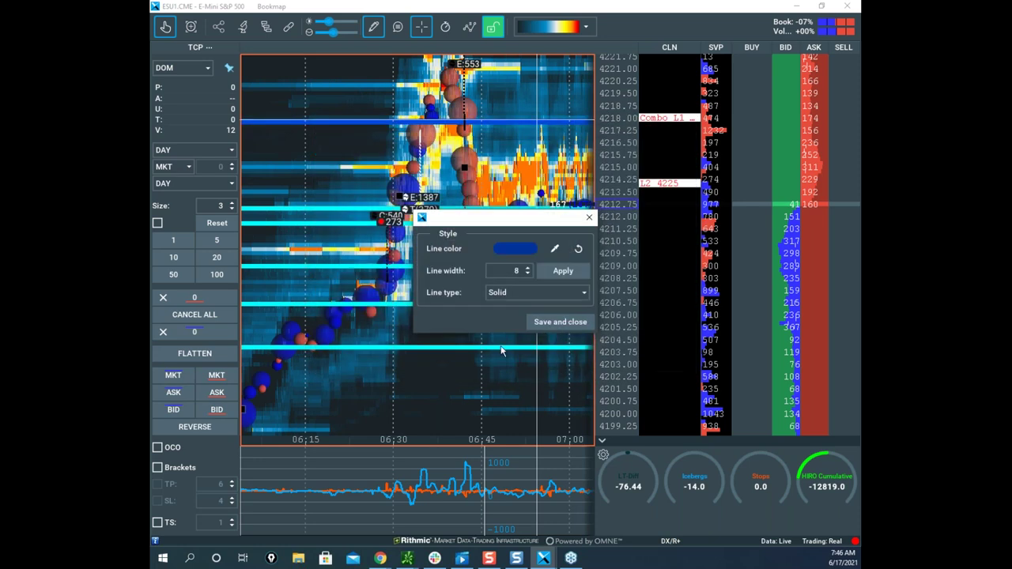
pyautogui.click(560, 321)
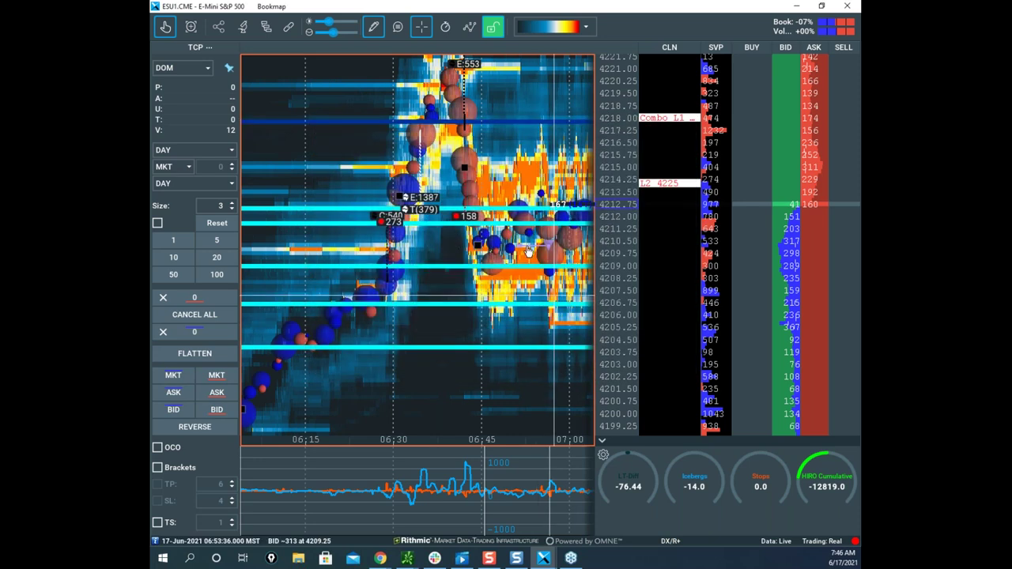
# Recolor the cyan horizontal line near 4212.50 on the S&P 500 heatmap to dark blue and close its style settings.
pyautogui.rightClick(483, 208)
pyautogui.click(498, 228)
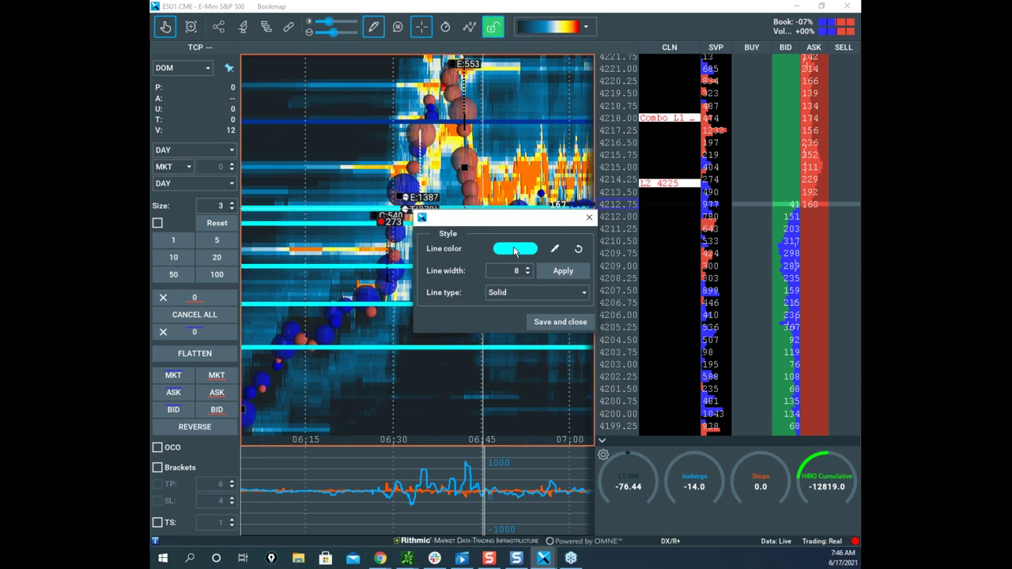
pyautogui.click(513, 249)
pyautogui.click(427, 237)
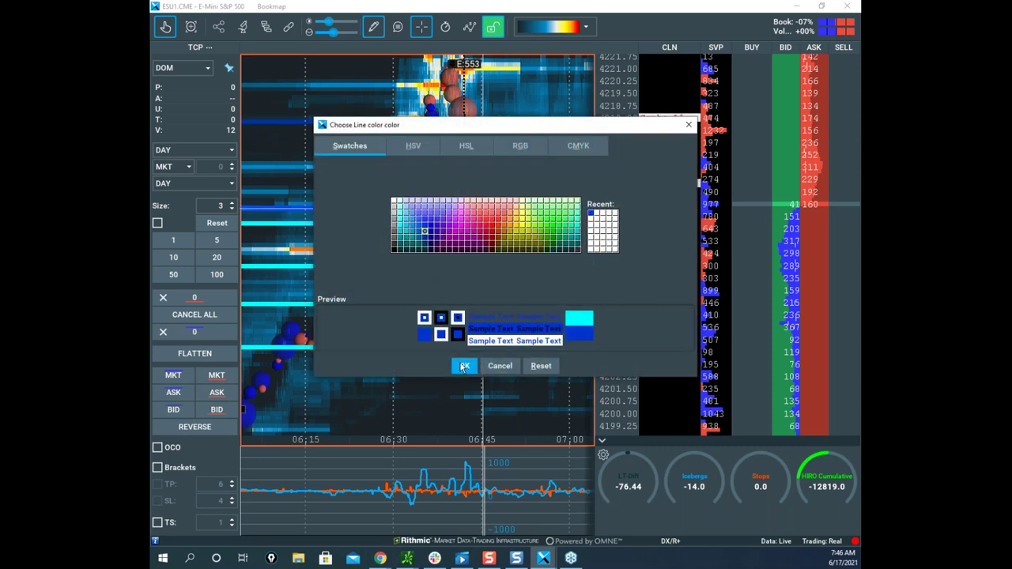
pyautogui.click(464, 365)
pyautogui.click(589, 219)
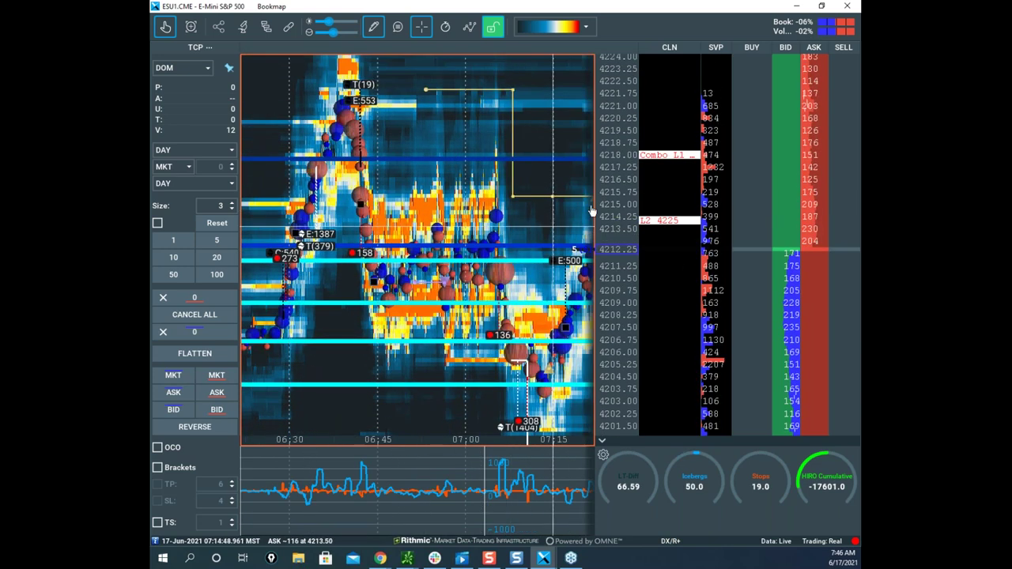
# Trace the zigzag of drops and rebound between about 4212.50 and 4209 after 06:45 on the heatmap, and clear the marks.
pyautogui.scroll(5, 444, 190)
pyautogui.moveTo(444, 191); pyautogui.dragTo(467, 183)
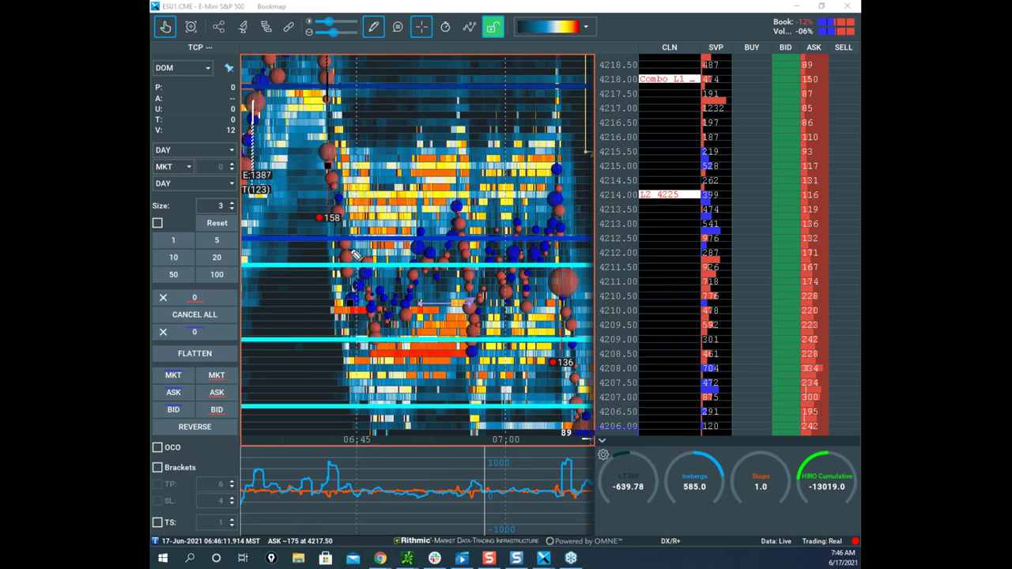
pyautogui.moveTo(368, 273); pyautogui.dragTo(379, 323)
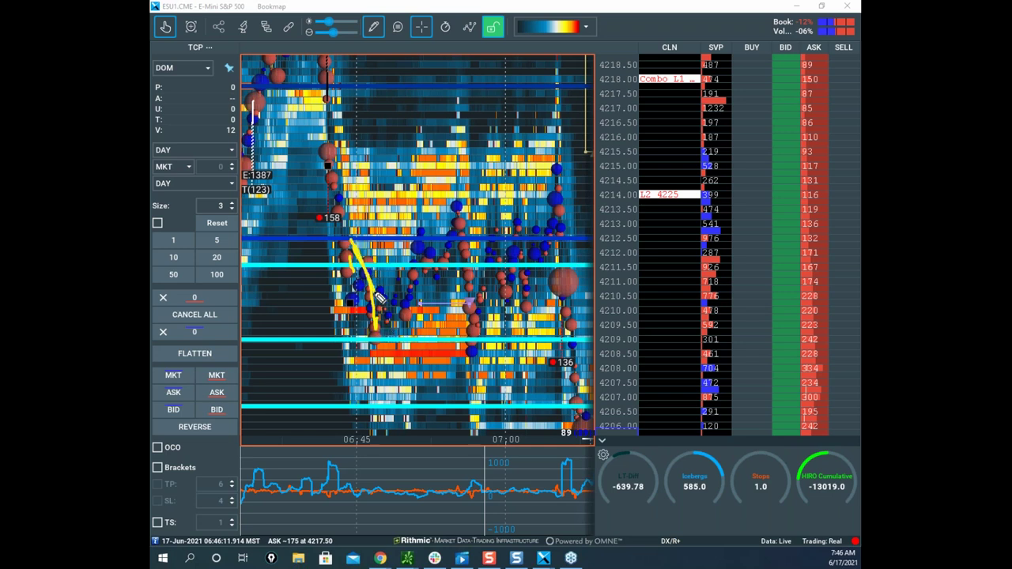
pyautogui.moveTo(457, 287); pyautogui.dragTo(459, 335)
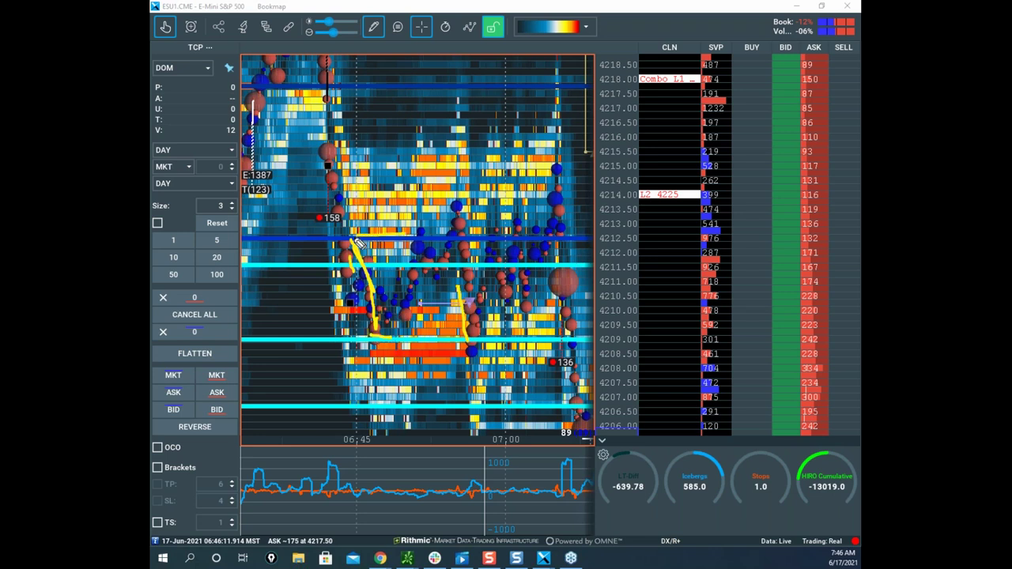
pyautogui.moveTo(351, 247)
pyautogui.mouseDown()
pyautogui.moveTo(384, 340)
pyautogui.moveTo(459, 215)
pyautogui.moveTo(475, 358)
pyautogui.mouseUp()
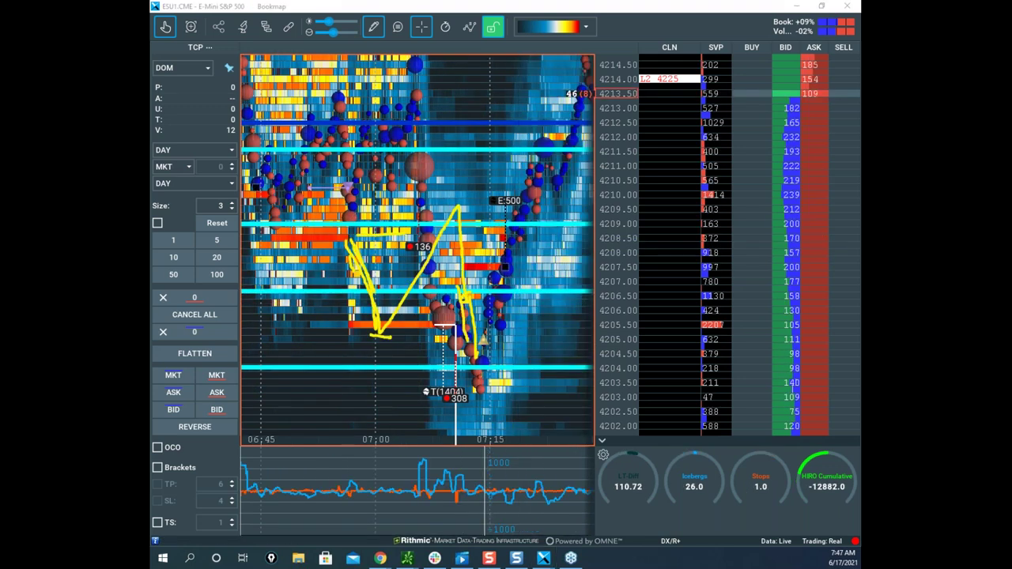
pyautogui.press('e')
# Circle the lower indicator's spikes before 07:15, trace the matching drop and rebound on the heatmap, and clear the marks.
pyautogui.moveTo(401, 469); pyautogui.dragTo(405, 460)
pyautogui.moveTo(427, 246); pyautogui.dragTo(470, 370)
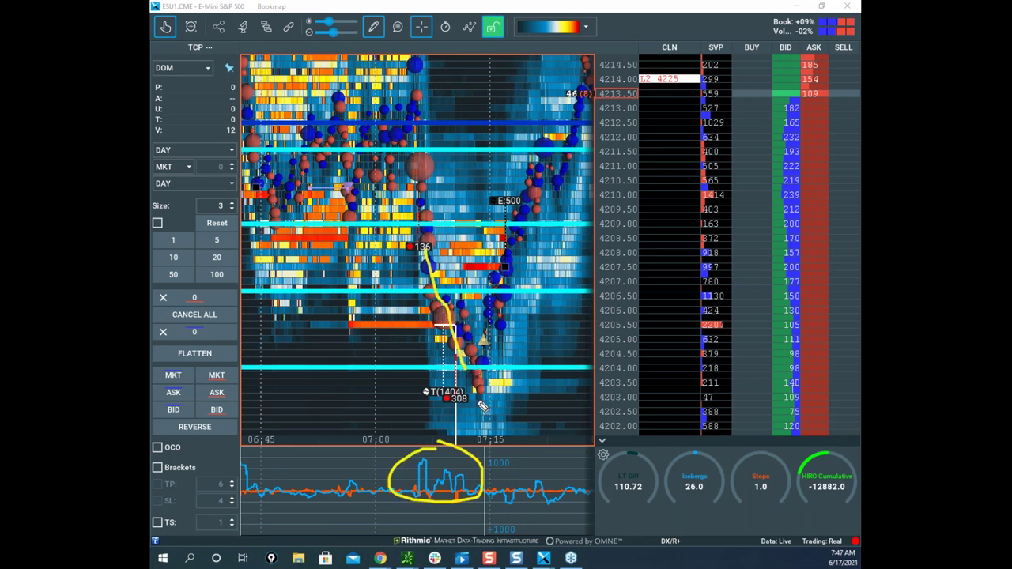
pyautogui.moveTo(471, 161)
pyautogui.mouseDown()
pyautogui.moveTo(415, 203)
pyautogui.moveTo(471, 210)
pyautogui.mouseUp()
pyautogui.moveTo(472, 294); pyautogui.dragTo(519, 345)
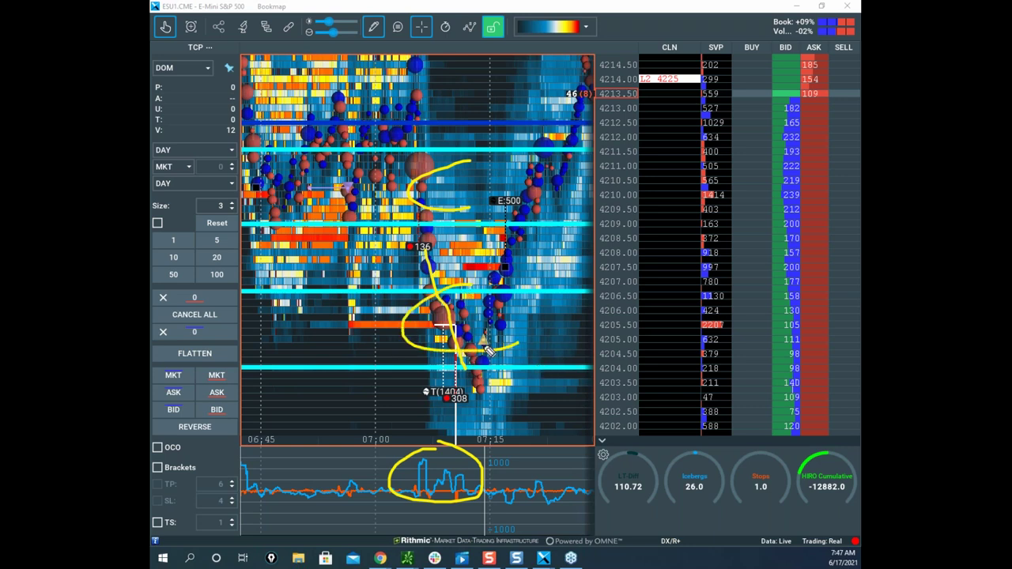
pyautogui.moveTo(490, 340); pyautogui.dragTo(481, 344)
pyautogui.moveTo(429, 150)
pyautogui.mouseDown()
pyautogui.moveTo(425, 195)
pyautogui.moveTo(442, 248)
pyautogui.mouseUp()
pyautogui.moveTo(463, 468)
pyautogui.mouseDown()
pyautogui.moveTo(467, 492)
pyautogui.moveTo(464, 478)
pyautogui.mouseUp()
pyautogui.moveTo(484, 353); pyautogui.dragTo(585, 82)
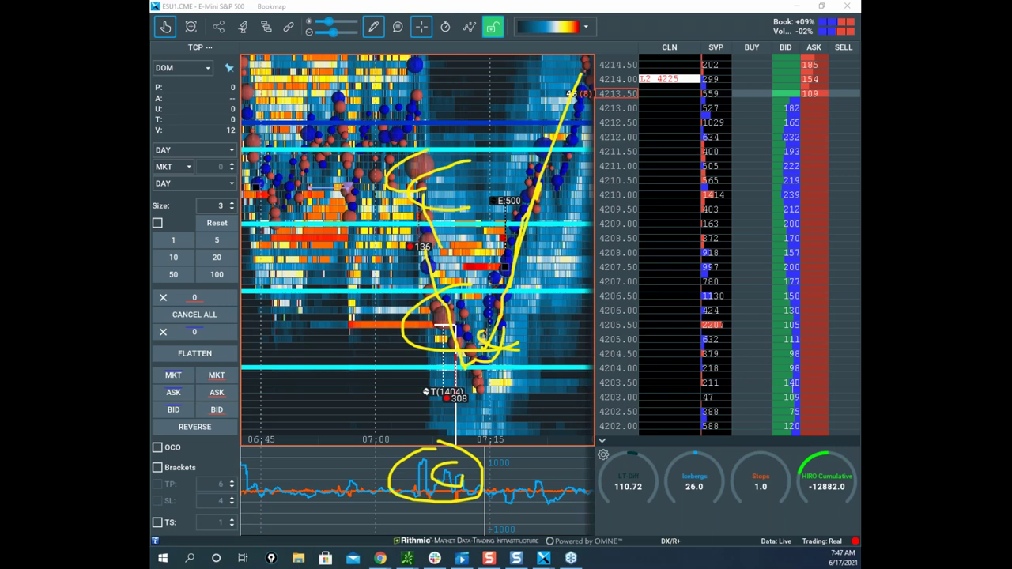
pyautogui.press('Escape')
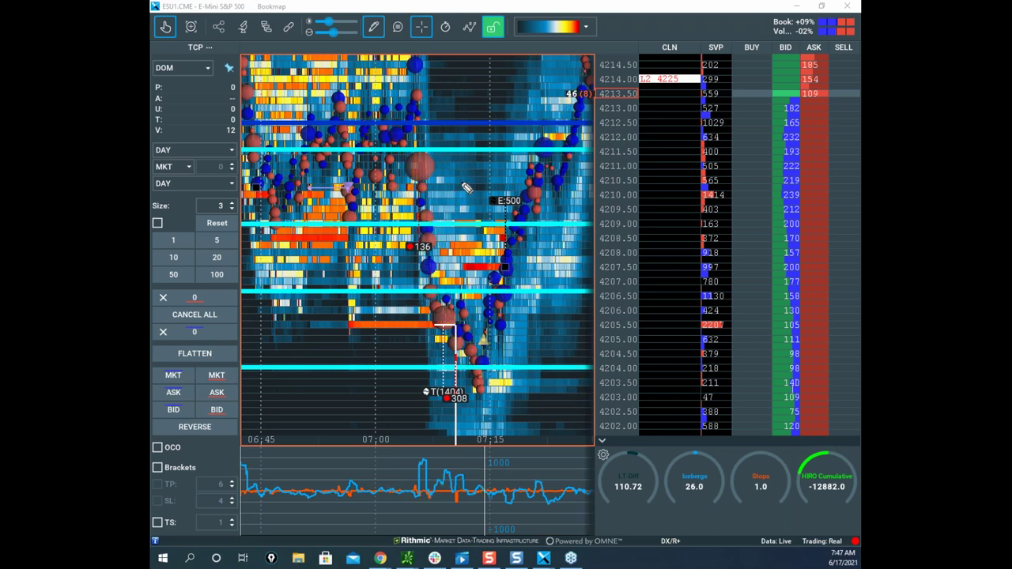
pyautogui.moveTo(524, 262); pyautogui.dragTo(622, 394)
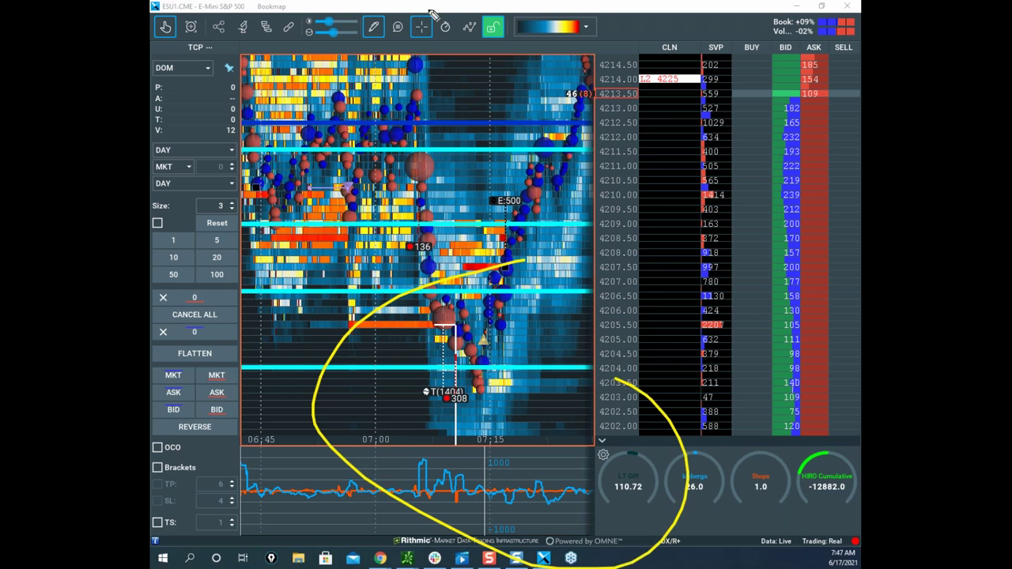
pyautogui.press('Escape')
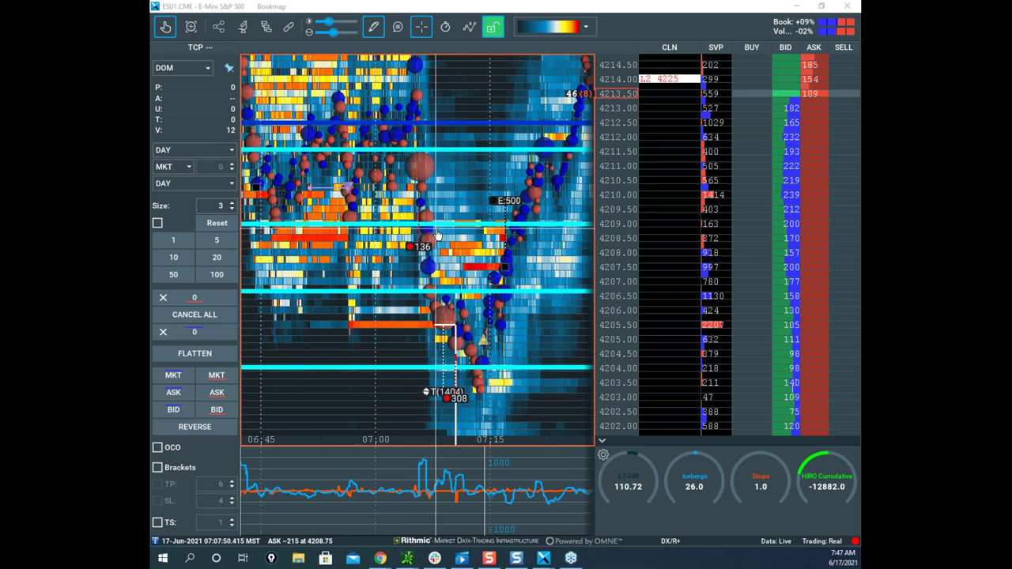
# Switch to thinkorswim, maximize the /ES 1-hour and 5-minute charts, and clear the leftover stroke from the 5-minute chart.
pyautogui.click(407, 558)
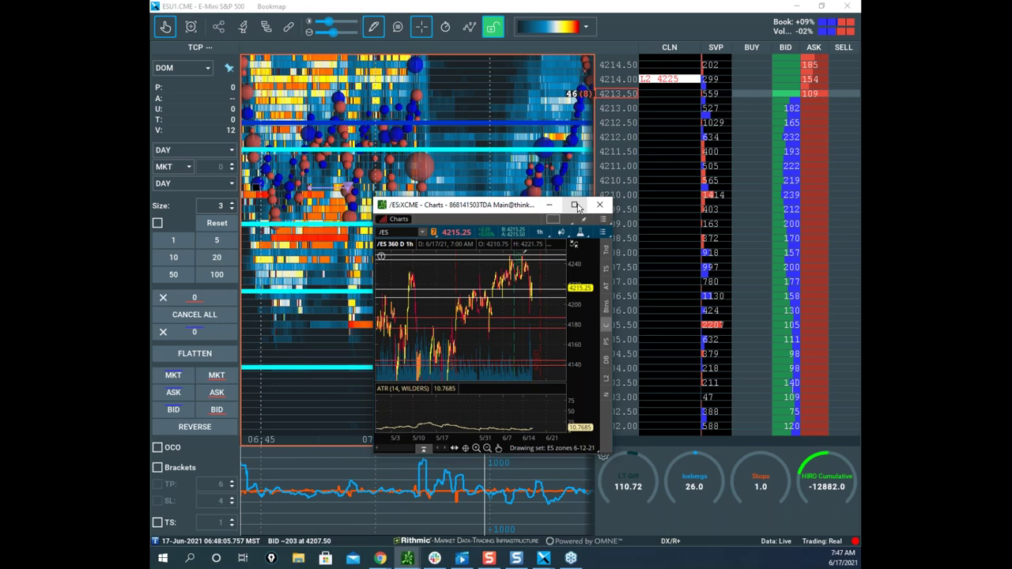
pyautogui.click(575, 206)
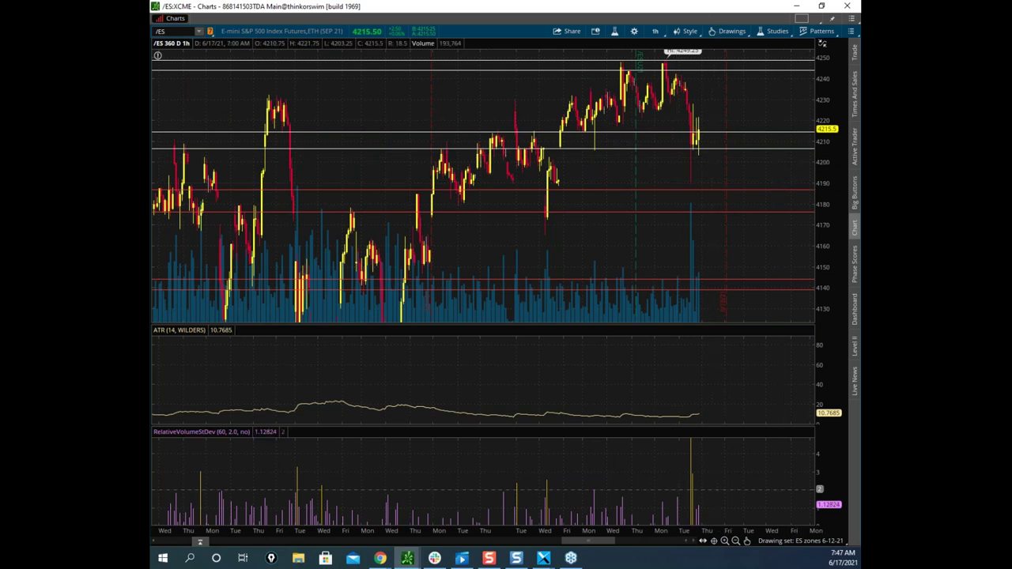
pyautogui.moveTo(609, 229); pyautogui.dragTo(681, 175)
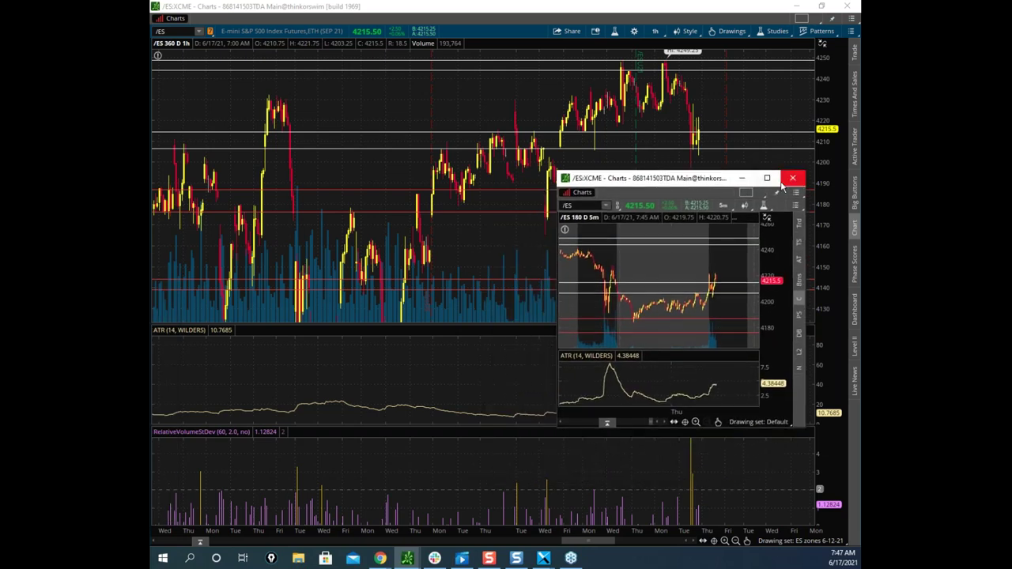
pyautogui.click(769, 180)
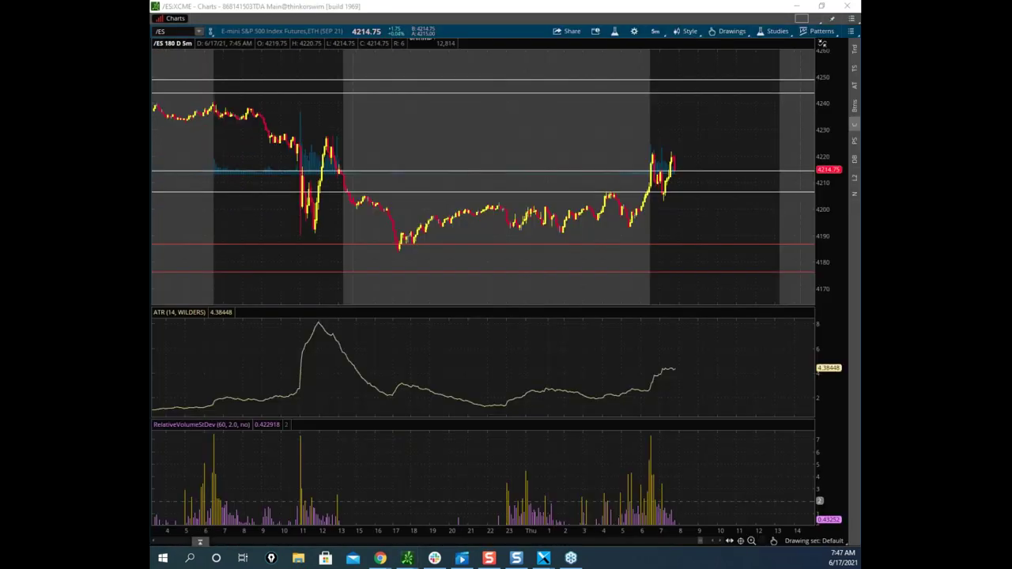
pyautogui.moveTo(524, 260); pyautogui.dragTo(616, 379)
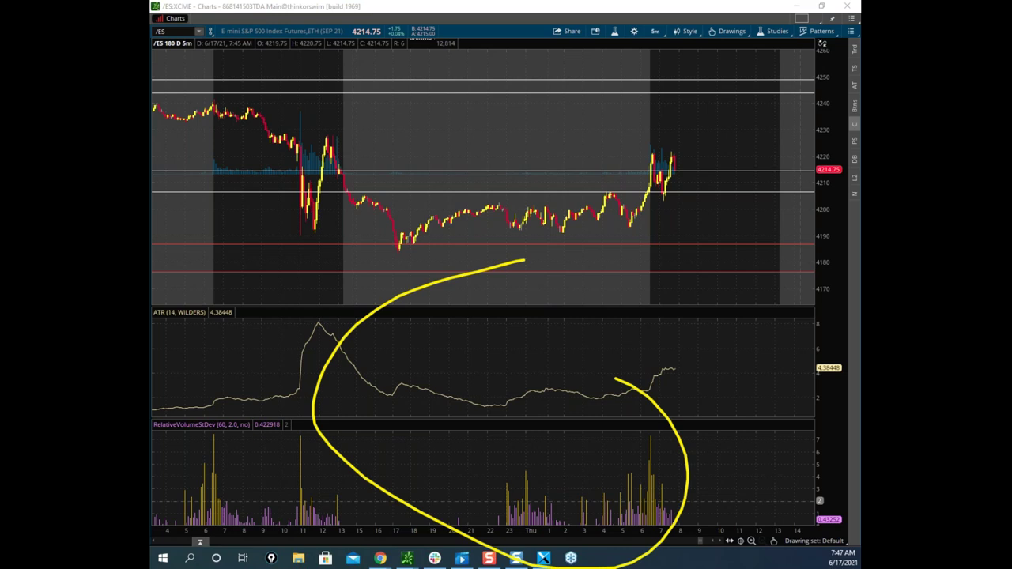
pyautogui.click(414, 6)
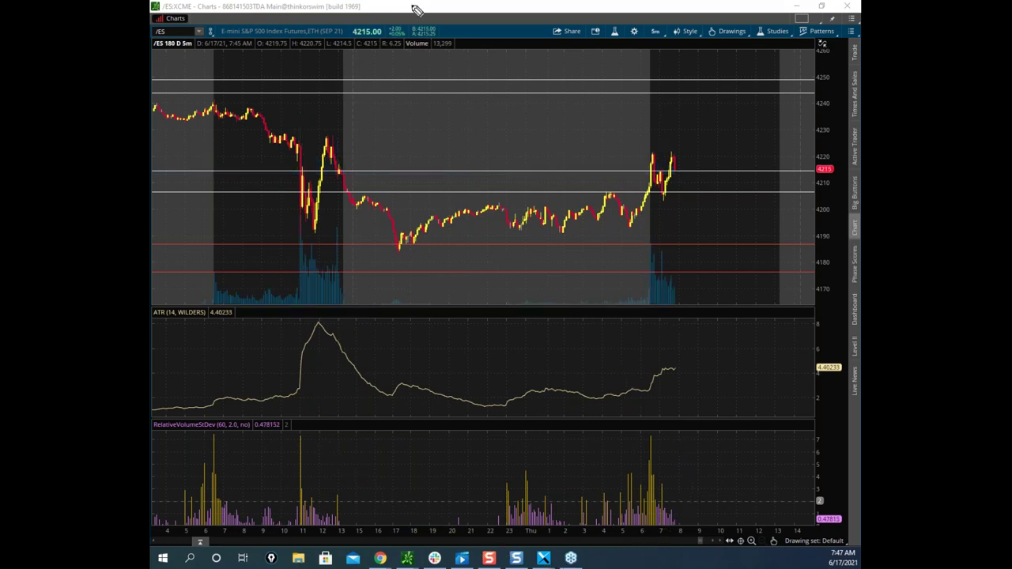
# Box and circle the overnight range on the /ES 5-minute chart, trace the breakout and pullback above it, and clear the annotations.
pyautogui.moveTo(677, 212); pyautogui.dragTo(668, 197)
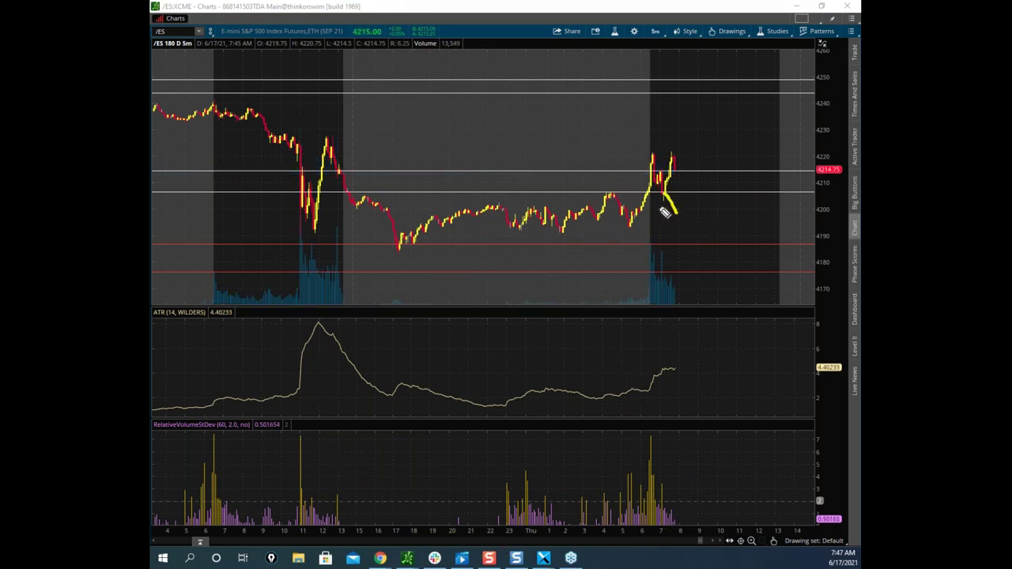
pyautogui.moveTo(361, 202)
pyautogui.mouseDown()
pyautogui.moveTo(644, 203)
pyautogui.moveTo(641, 238)
pyautogui.moveTo(388, 243)
pyautogui.moveTo(362, 200)
pyautogui.mouseUp()
pyautogui.moveTo(671, 207); pyautogui.dragTo(677, 212)
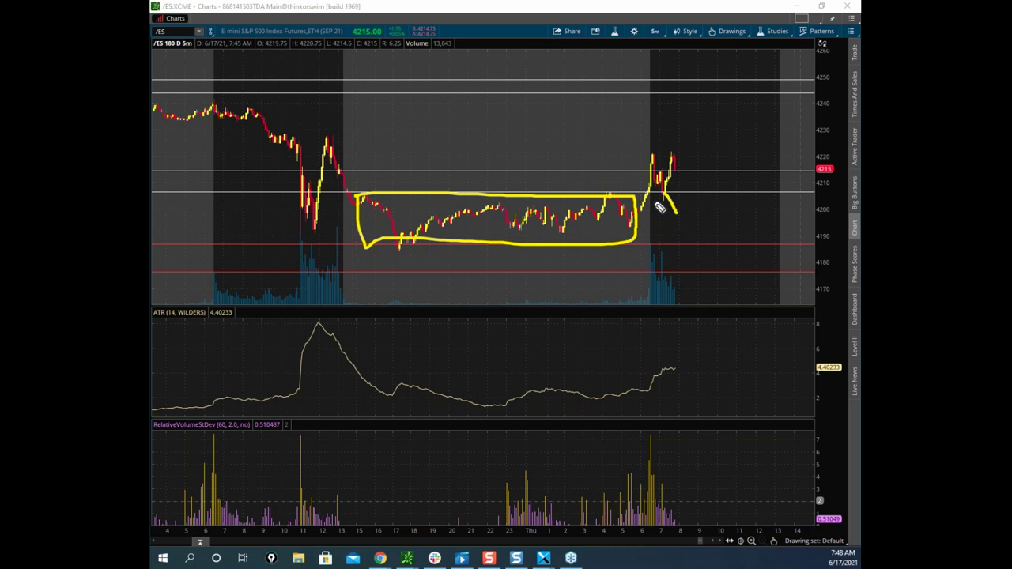
pyautogui.moveTo(366, 202)
pyautogui.mouseDown()
pyautogui.moveTo(613, 218)
pyautogui.moveTo(647, 209)
pyautogui.mouseUp()
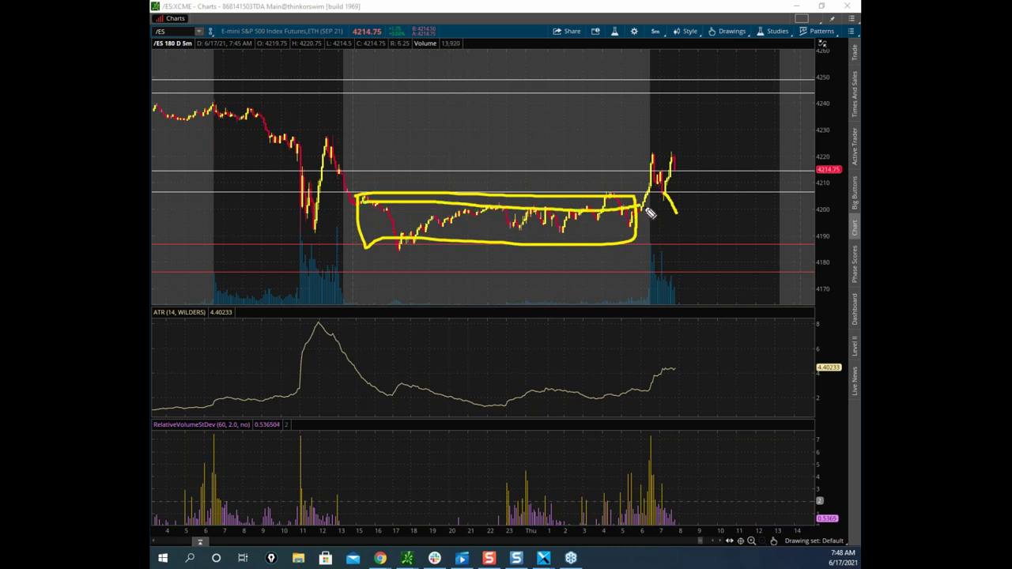
pyautogui.moveTo(457, 187)
pyautogui.mouseDown()
pyautogui.moveTo(338, 220)
pyautogui.moveTo(612, 262)
pyautogui.mouseUp()
pyautogui.moveTo(639, 208); pyautogui.dragTo(661, 151)
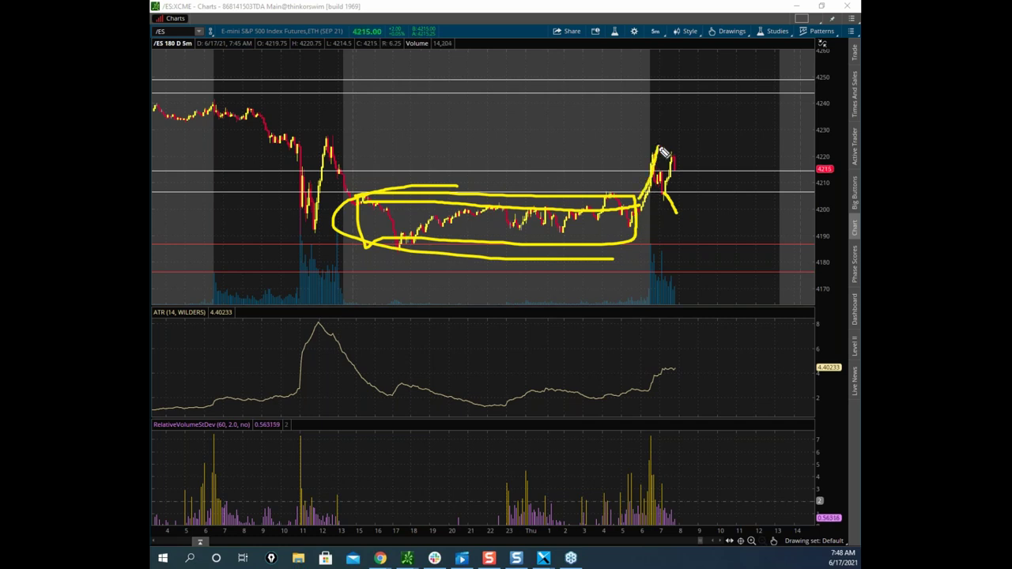
pyautogui.moveTo(666, 207)
pyautogui.mouseDown()
pyautogui.moveTo(681, 144)
pyautogui.moveTo(612, 130)
pyautogui.moveTo(783, 237)
pyautogui.mouseUp()
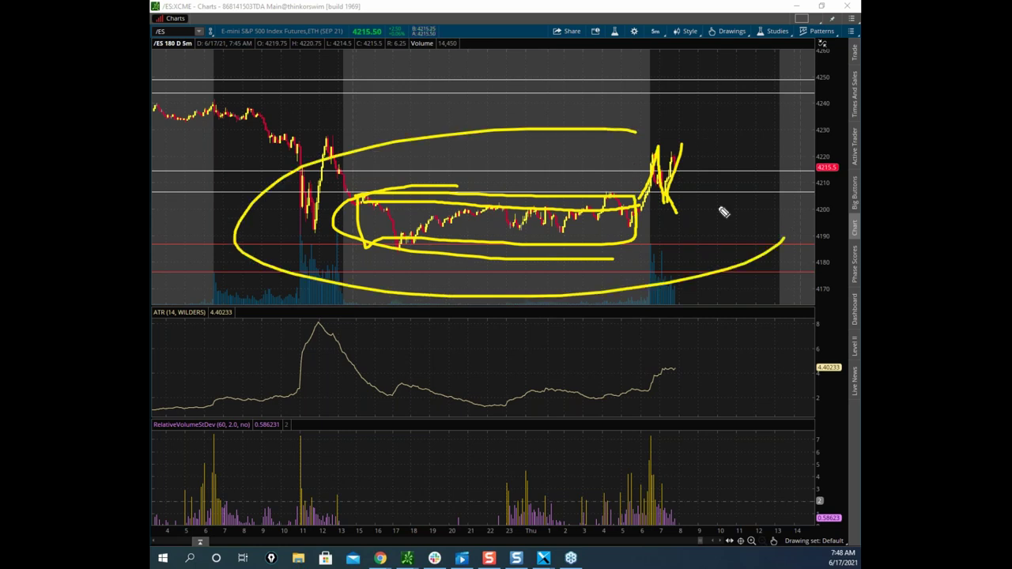
pyautogui.moveTo(663, 184); pyautogui.dragTo(664, 231)
pyautogui.rightClick(576, 215)
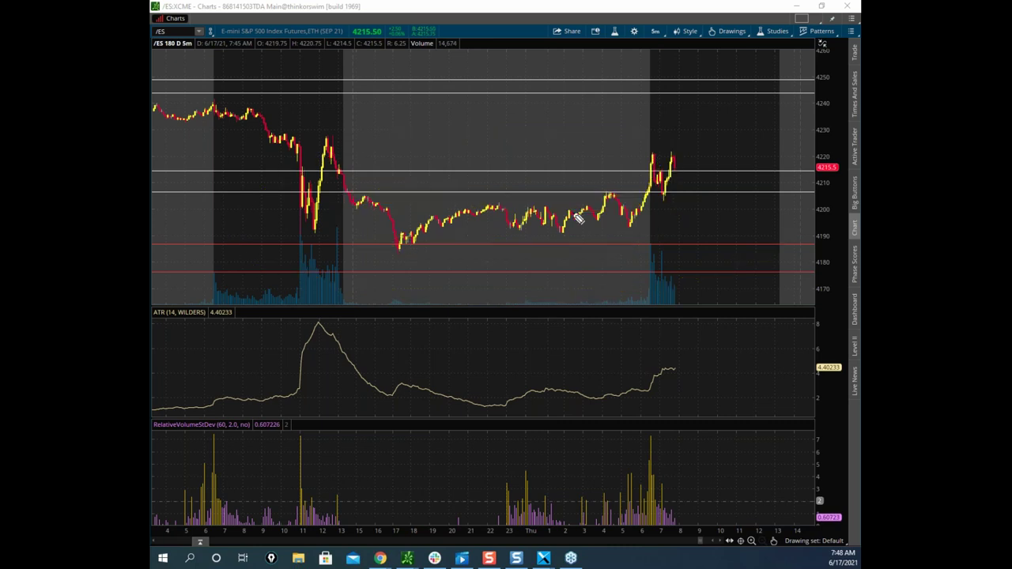
# Box the overnight range again, circle the morning swing above it, sketch a drop toward 4170, and clear the annotations.
pyautogui.moveTo(359, 197)
pyautogui.mouseDown()
pyautogui.moveTo(623, 240)
pyautogui.moveTo(368, 239)
pyautogui.moveTo(362, 194)
pyautogui.mouseUp()
pyautogui.moveTo(657, 165)
pyautogui.mouseDown()
pyautogui.moveTo(689, 160)
pyautogui.moveTo(655, 191)
pyautogui.moveTo(670, 176)
pyautogui.moveTo(679, 248)
pyautogui.mouseUp()
pyautogui.moveTo(415, 212); pyautogui.dragTo(613, 220)
pyautogui.moveTo(680, 237); pyautogui.dragTo(693, 312)
pyautogui.moveTo(673, 278); pyautogui.dragTo(760, 250)
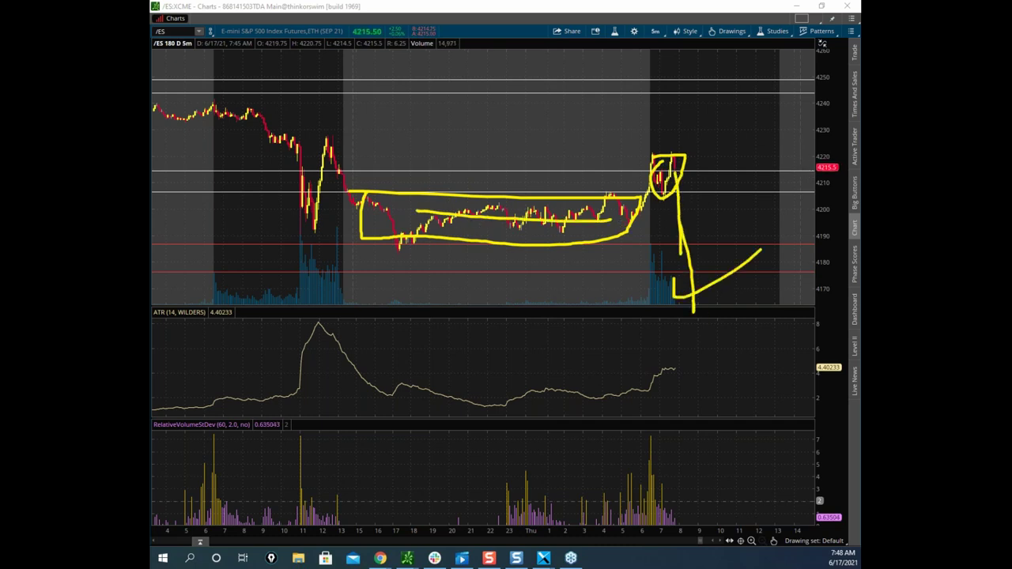
pyautogui.press('Escape')
# Box the overnight range, trace its upper level toward the pullback low near 7:00, circle that low, and clear the annotations.
pyautogui.moveTo(357, 200)
pyautogui.mouseDown()
pyautogui.moveTo(637, 198)
pyautogui.moveTo(632, 244)
pyautogui.moveTo(365, 251)
pyautogui.moveTo(354, 195)
pyautogui.mouseUp()
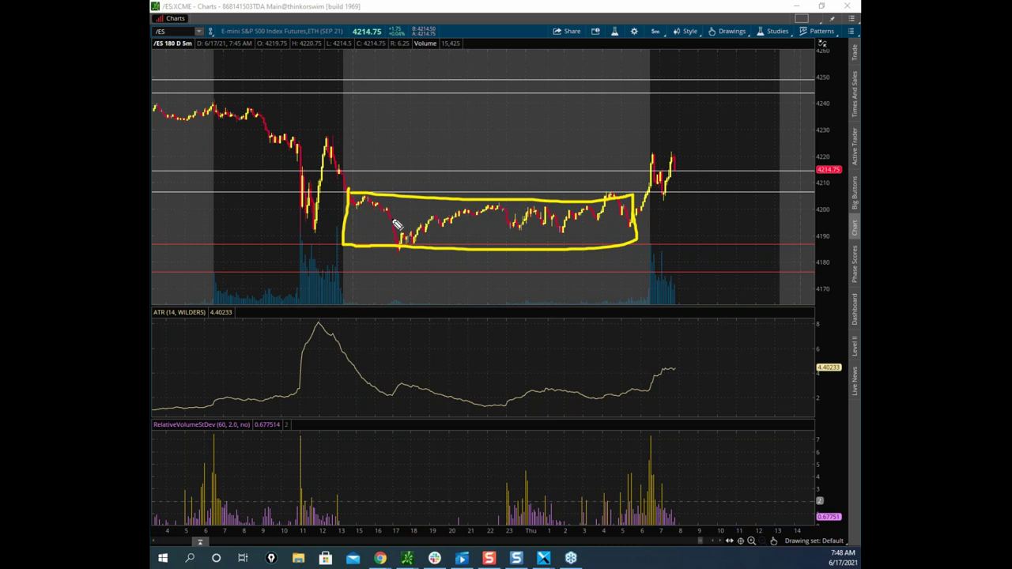
pyautogui.moveTo(353, 211)
pyautogui.mouseDown()
pyautogui.moveTo(600, 214)
pyautogui.moveTo(665, 210)
pyautogui.moveTo(665, 199)
pyautogui.mouseUp()
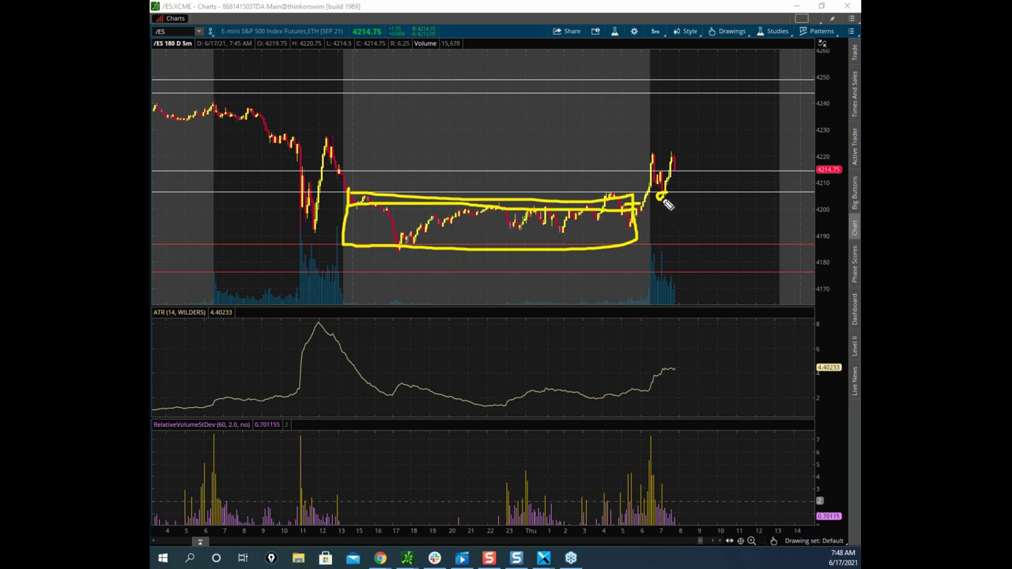
pyautogui.moveTo(672, 198)
pyautogui.mouseDown()
pyautogui.moveTo(669, 210)
pyautogui.moveTo(672, 191)
pyautogui.mouseUp()
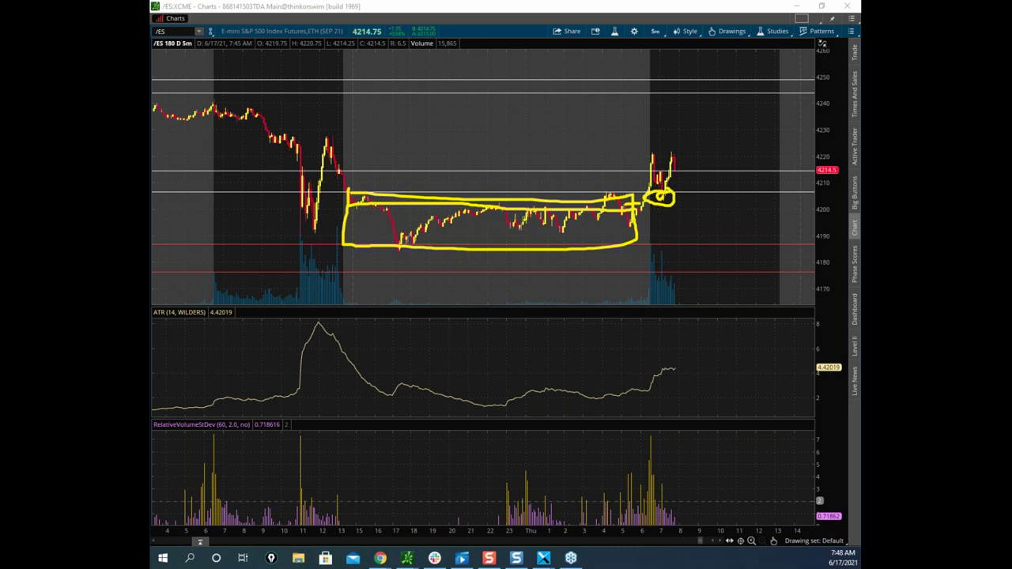
pyautogui.press('Escape')
# Return to the Bookmap heatmap and examine the selloff before 07:15 and its rebound, tracing both with temporary marks.
pyautogui.moveTo(580, 9)
pyautogui.mouseDown()
pyautogui.moveTo(625, 1)
pyautogui.moveTo(701, 61)
pyautogui.moveTo(152, 261)
pyautogui.mouseUp()
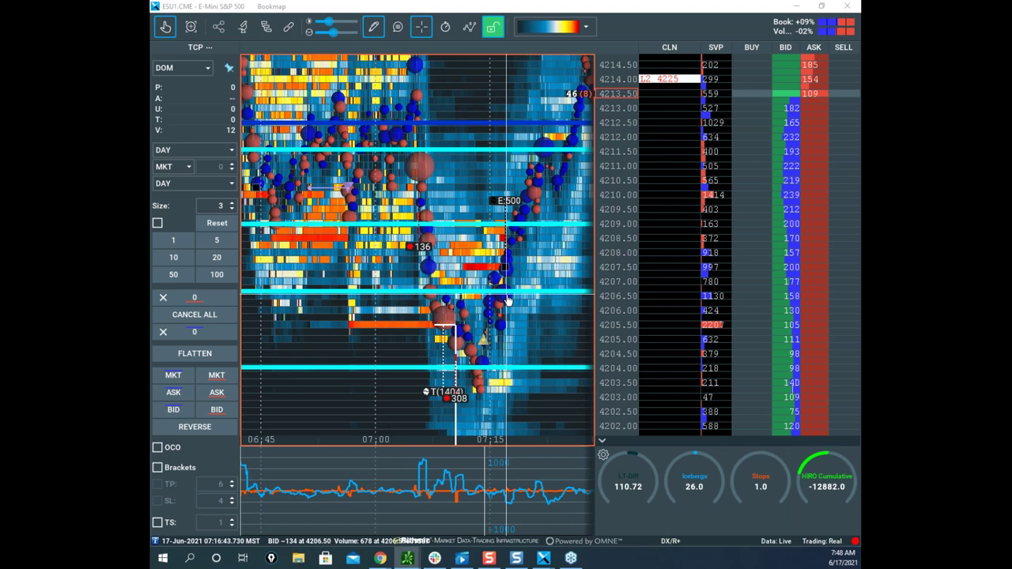
pyautogui.moveTo(508, 298); pyautogui.dragTo(512, 262)
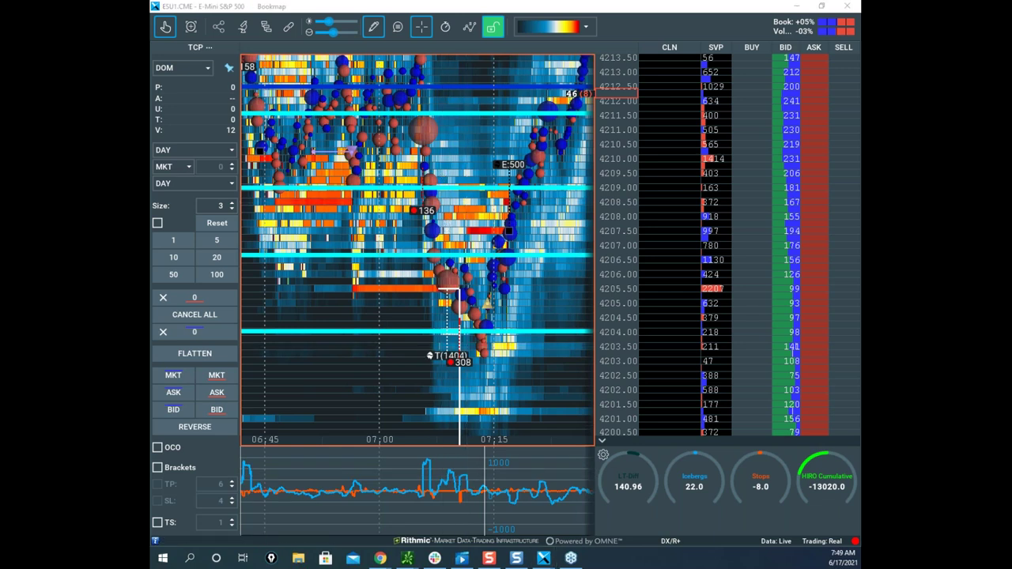
pyautogui.moveTo(417, 122); pyautogui.dragTo(427, 180)
pyautogui.moveTo(437, 139)
pyautogui.mouseDown()
pyautogui.moveTo(439, 237)
pyautogui.moveTo(484, 301)
pyautogui.mouseUp()
pyautogui.moveTo(434, 475); pyautogui.dragTo(487, 479)
pyautogui.moveTo(479, 316); pyautogui.dragTo(613, 1)
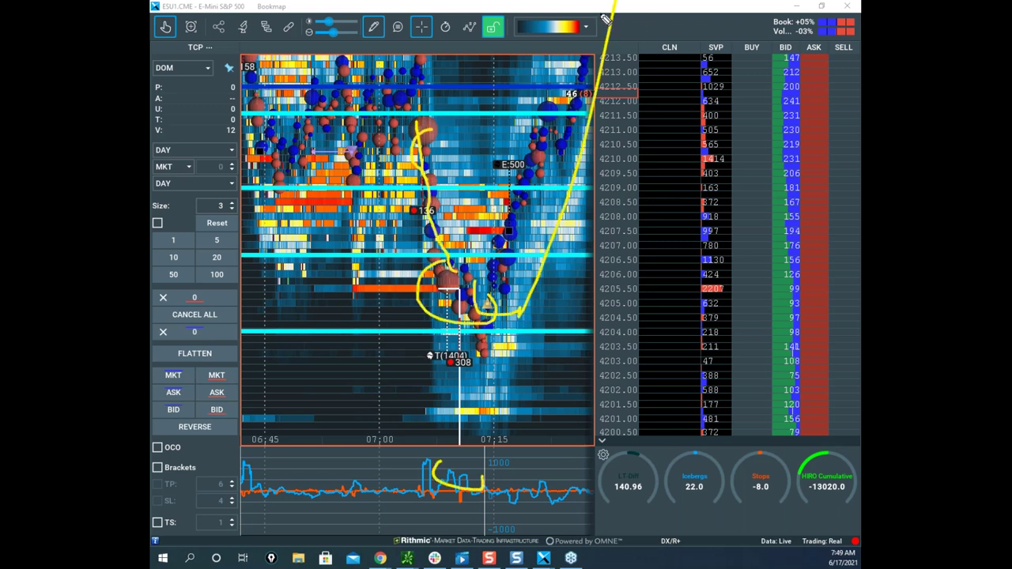
pyautogui.press('Escape')
pyautogui.moveTo(500, 138); pyautogui.dragTo(476, 174)
pyautogui.scroll(-3, 476, 174)
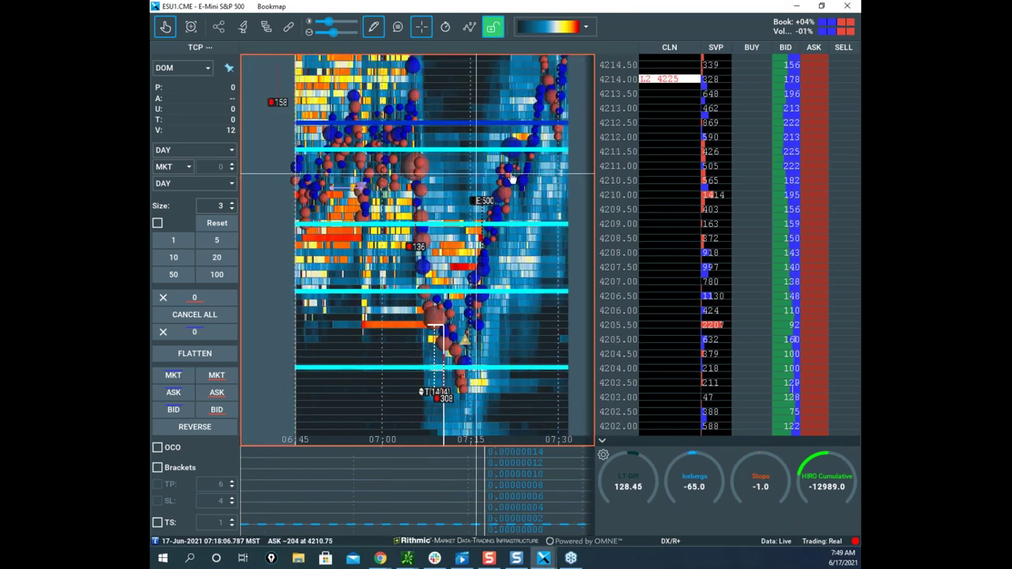
pyautogui.scroll(-3, 612, 149)
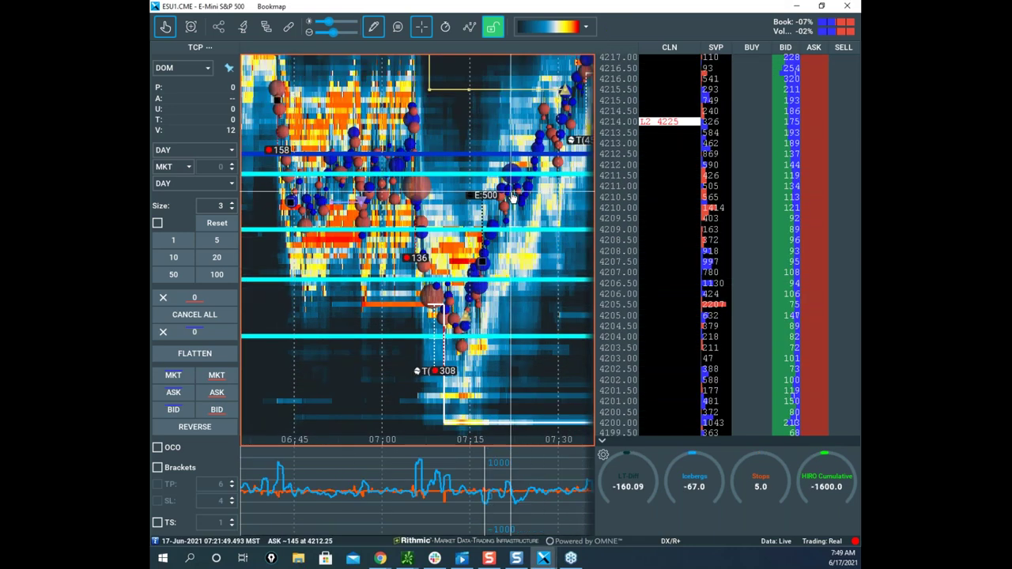
# Switch back to thinkorswim and fill the screen with the /ES 5-minute chart.
pyautogui.click(407, 558)
pyautogui.moveTo(155, 209); pyautogui.dragTo(516, 200)
pyautogui.moveTo(152, 207); pyautogui.dragTo(521, 194)
pyautogui.click(600, 192)
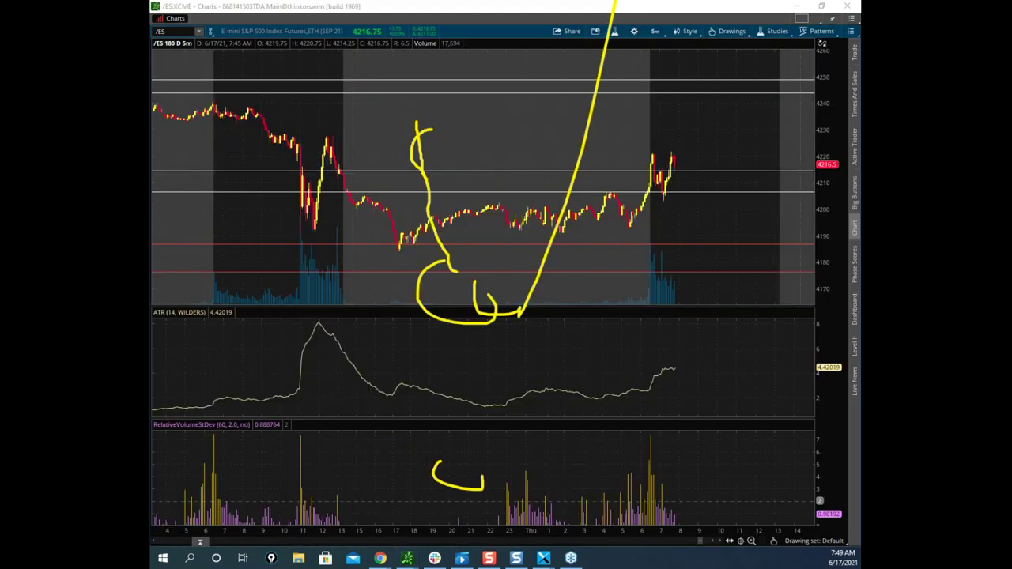
# Clear the old sketch from the 5-minute chart, box the price swing since the morning open, and clear that box.
pyautogui.rightClick(607, 137)
pyautogui.moveTo(655, 159)
pyautogui.mouseDown()
pyautogui.moveTo(679, 162)
pyautogui.moveTo(683, 204)
pyautogui.moveTo(656, 199)
pyautogui.moveTo(658, 164)
pyautogui.mouseUp()
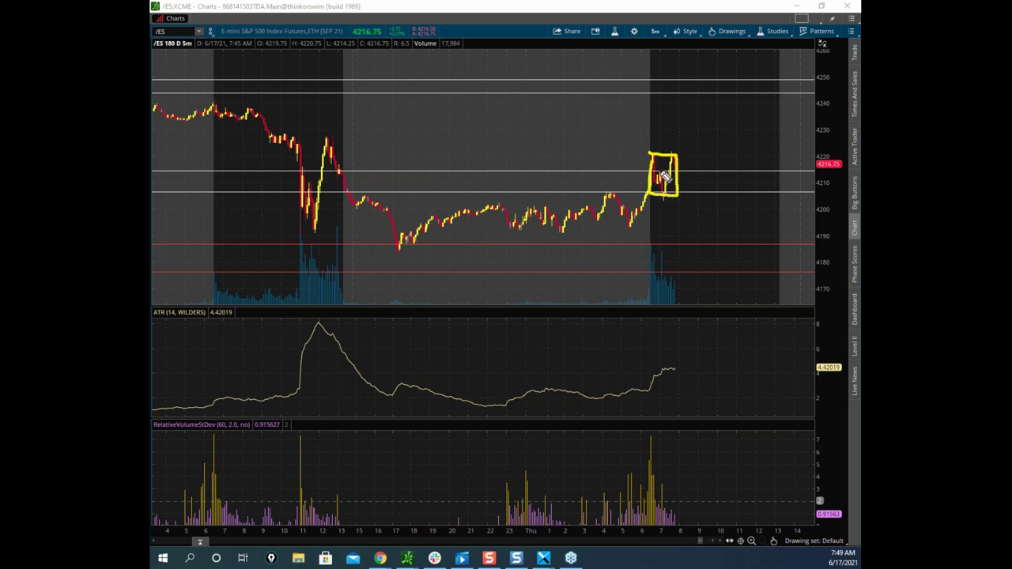
pyautogui.press('e')
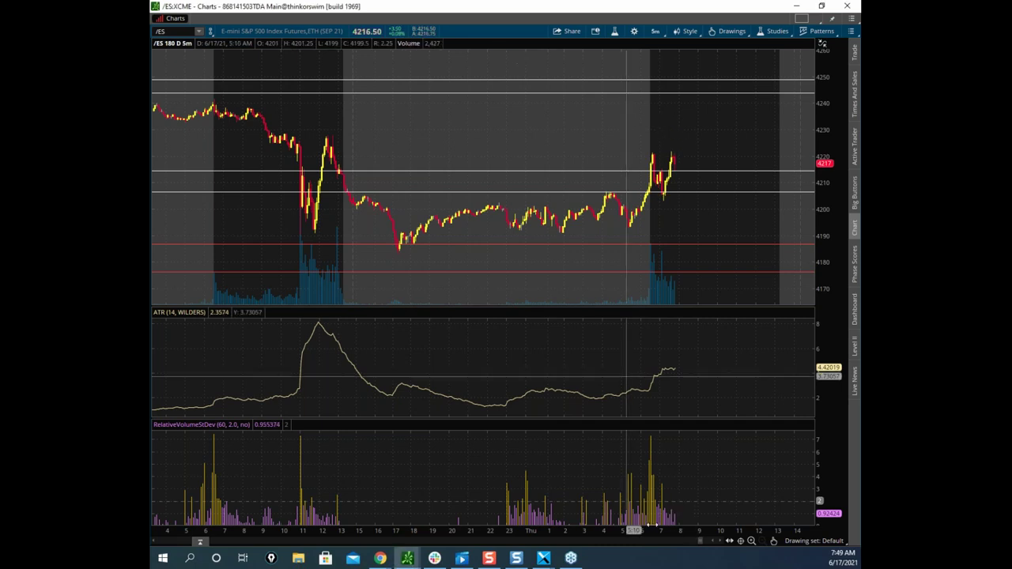
# Stretch the chart's time scale to about midnight through 14:45 and its price scale to about 4185 through 4235.
pyautogui.moveTo(604, 521); pyautogui.dragTo(436, 511)
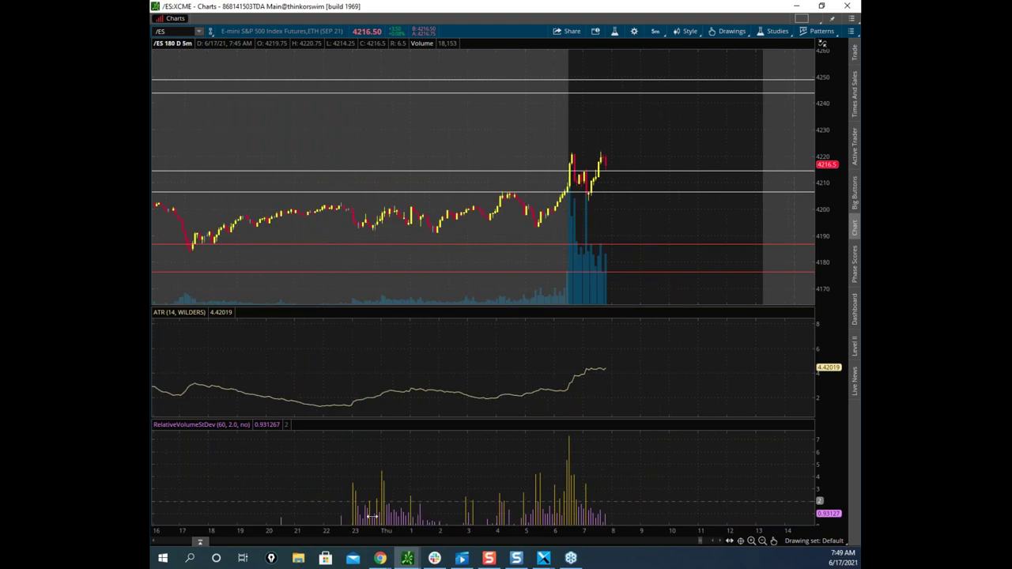
pyautogui.moveTo(364, 516); pyautogui.dragTo(320, 514)
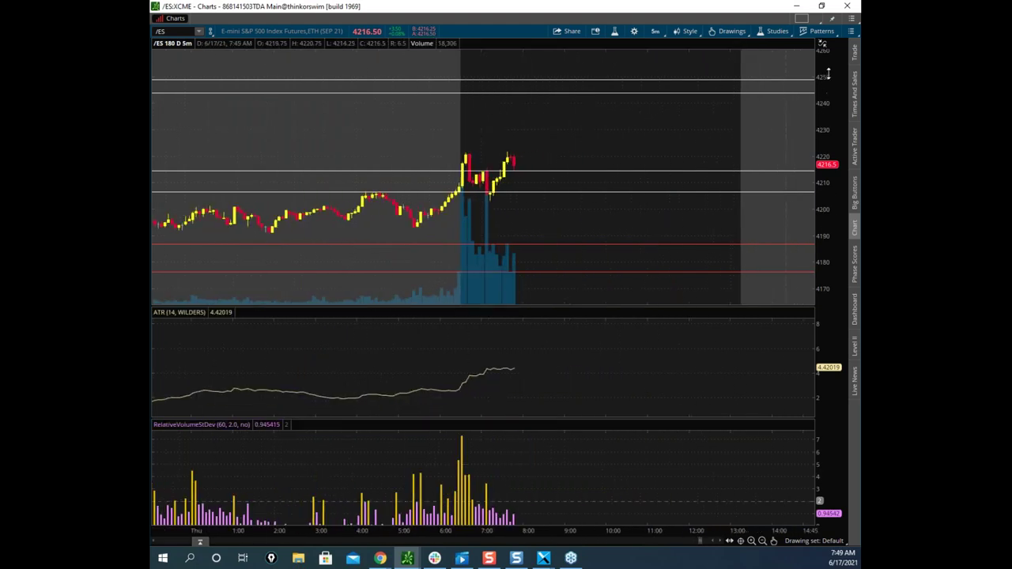
pyautogui.moveTo(829, 71); pyautogui.dragTo(754, 95)
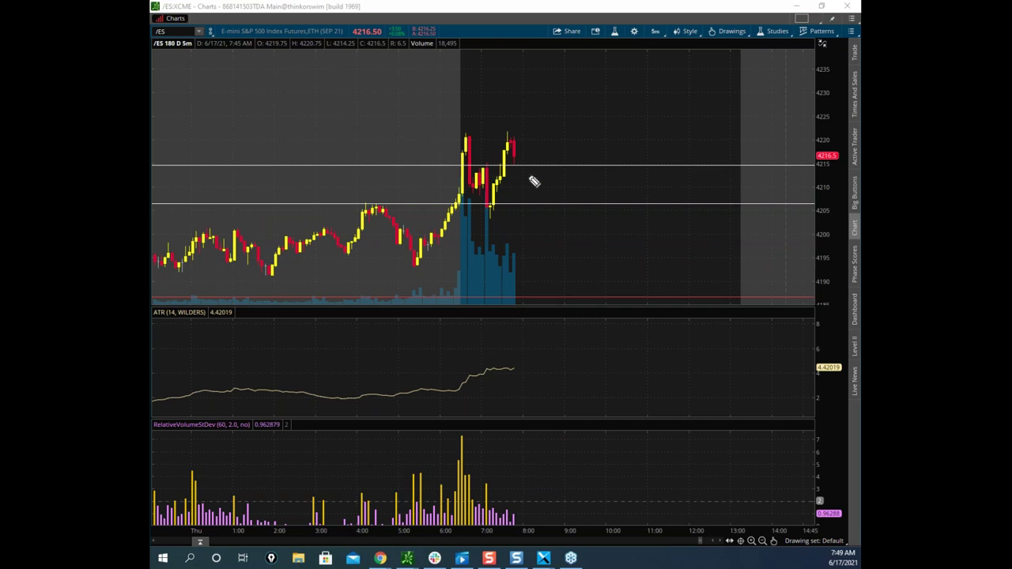
# Box the consolidation before 7:00, trace the dip and rebound after it, box the overnight range, and clear the annotations.
pyautogui.moveTo(471, 168)
pyautogui.mouseDown()
pyautogui.moveTo(491, 165)
pyautogui.moveTo(492, 189)
pyautogui.moveTo(471, 194)
pyautogui.moveTo(466, 175)
pyautogui.moveTo(493, 217)
pyautogui.moveTo(507, 142)
pyautogui.mouseUp()
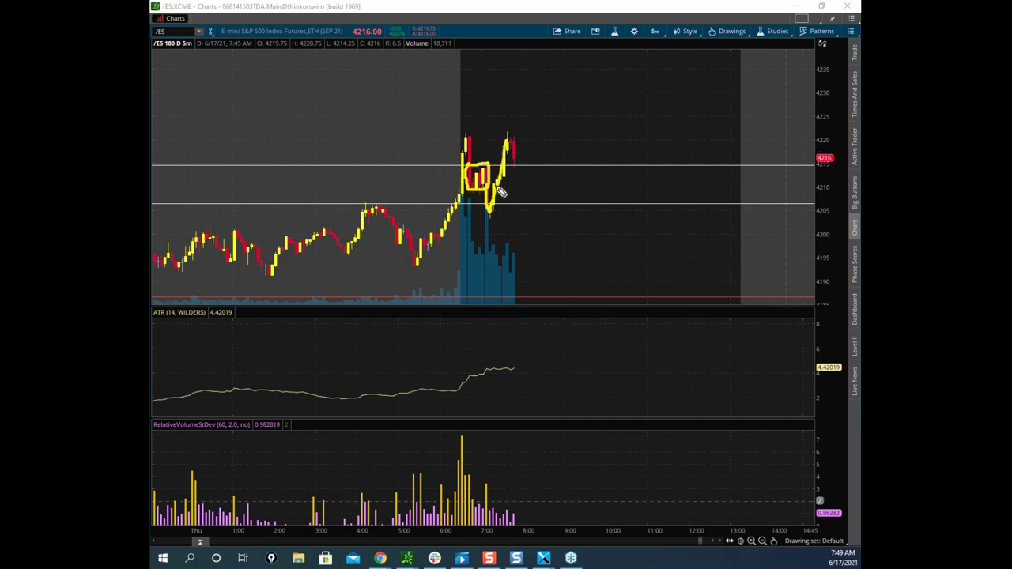
pyautogui.moveTo(157, 220)
pyautogui.mouseDown()
pyautogui.moveTo(386, 207)
pyautogui.moveTo(451, 271)
pyautogui.moveTo(150, 279)
pyautogui.moveTo(427, 216)
pyautogui.mouseUp()
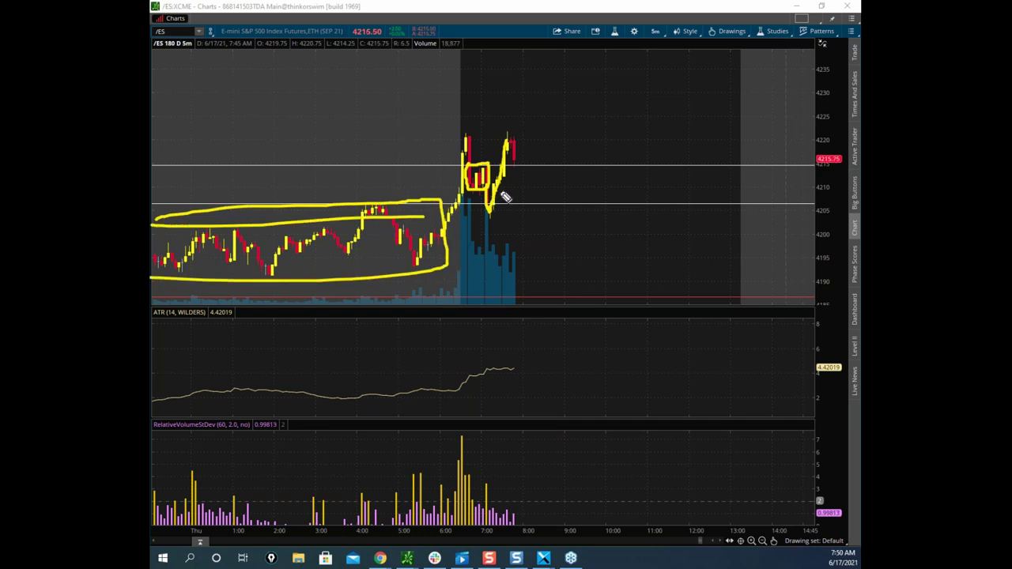
pyautogui.moveTo(490, 183); pyautogui.dragTo(514, 133)
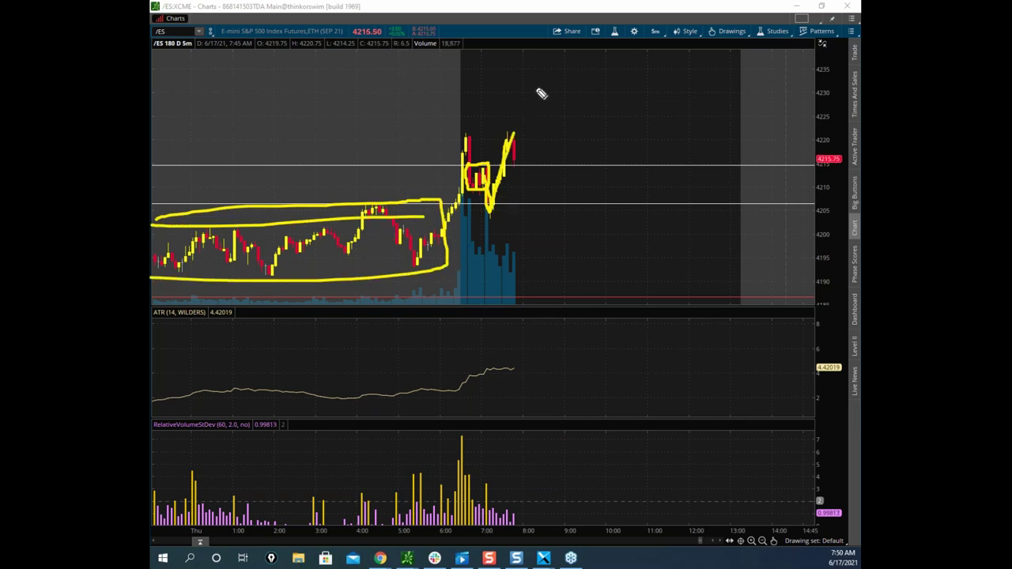
pyautogui.click(435, 11)
# Outline the consolidation before 7:00, circle the dip below it, trace the rally up to about 4226, and clear the annotations.
pyautogui.moveTo(472, 170); pyautogui.dragTo(496, 192)
pyautogui.moveTo(496, 212); pyautogui.dragTo(494, 182)
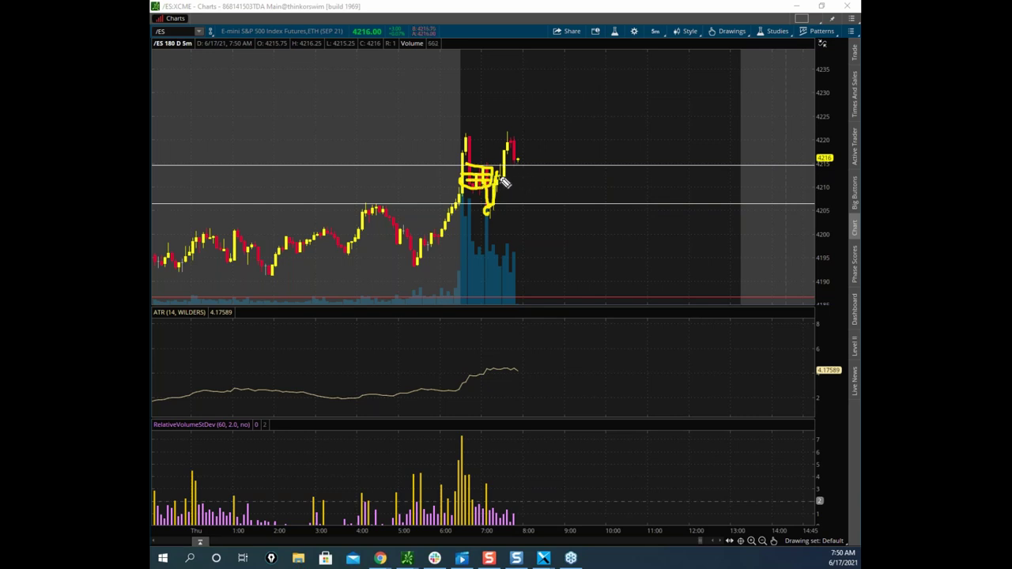
pyautogui.moveTo(501, 181); pyautogui.dragTo(521, 115)
pyautogui.moveTo(500, 178)
pyautogui.mouseDown()
pyautogui.moveTo(488, 212)
pyautogui.moveTo(525, 112)
pyautogui.mouseUp()
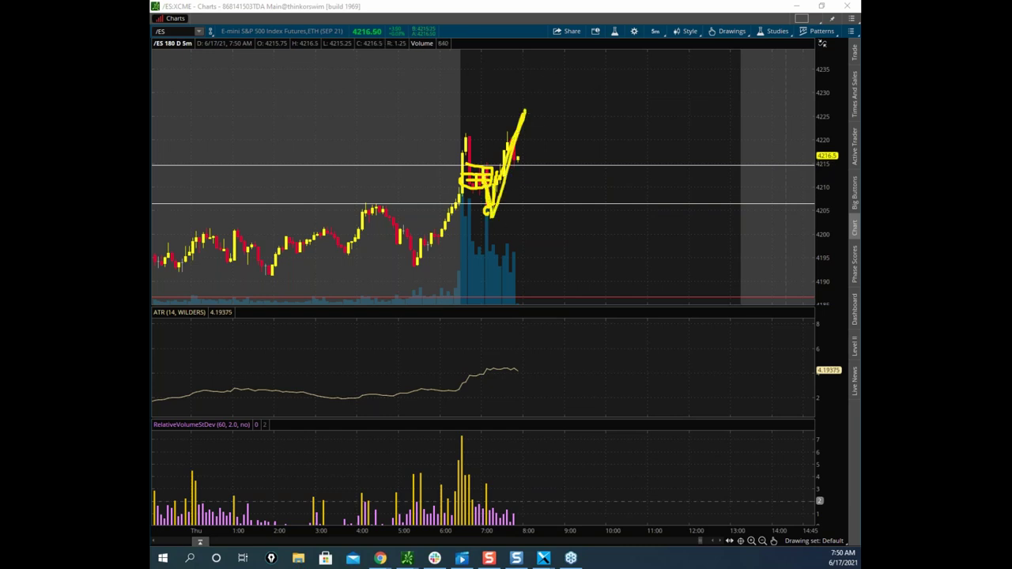
pyautogui.rightClick(498, 188)
# Mark a level near 4212 from the rebound candles across the chart, add a short mark near 4215, and clear both.
pyautogui.moveTo(494, 177)
pyautogui.mouseDown()
pyautogui.moveTo(752, 183)
pyautogui.moveTo(838, 171)
pyautogui.mouseUp()
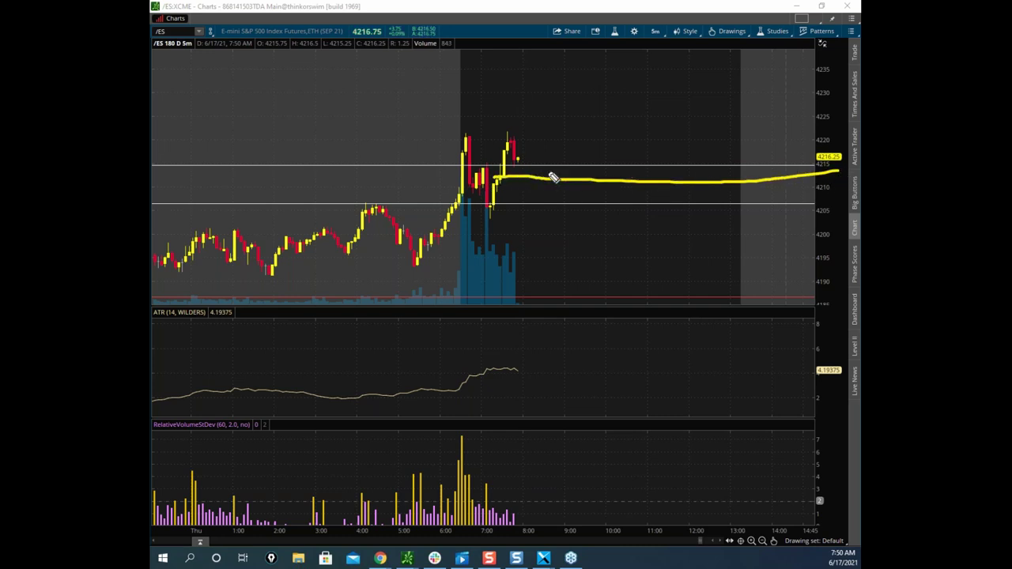
pyautogui.moveTo(495, 164); pyautogui.dragTo(508, 164)
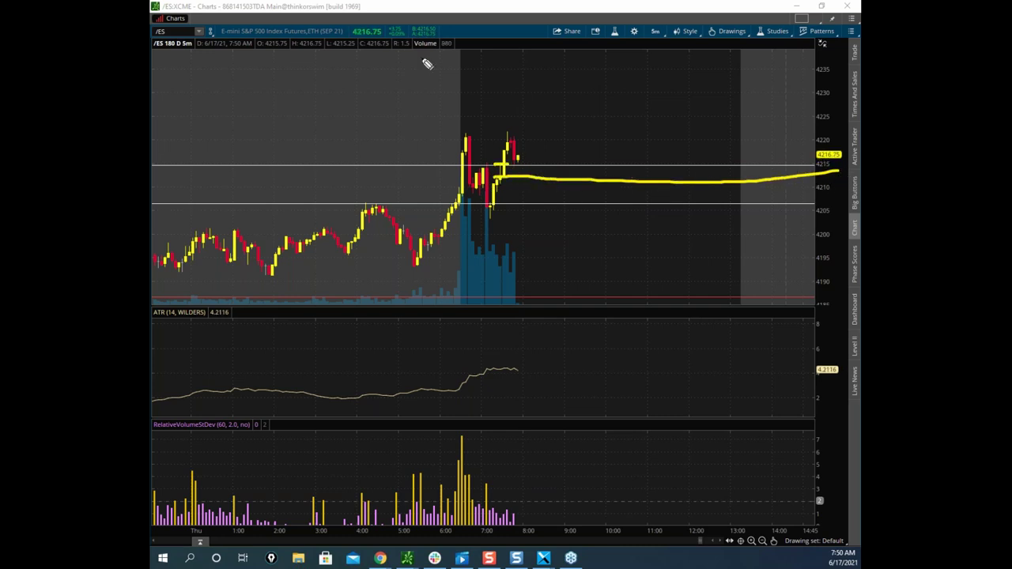
pyautogui.press('e')
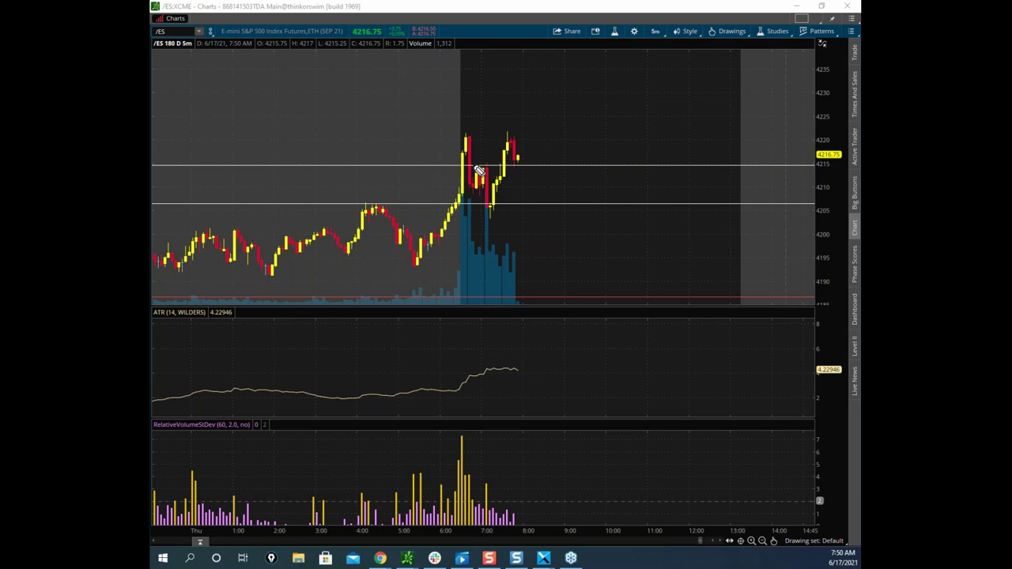
# Circle the overnight range, trace the morning consolidation, dip and high, then sketch a rally beyond 4235, clearing each set of marks.
pyautogui.moveTo(372, 191); pyautogui.dragTo(372, 257)
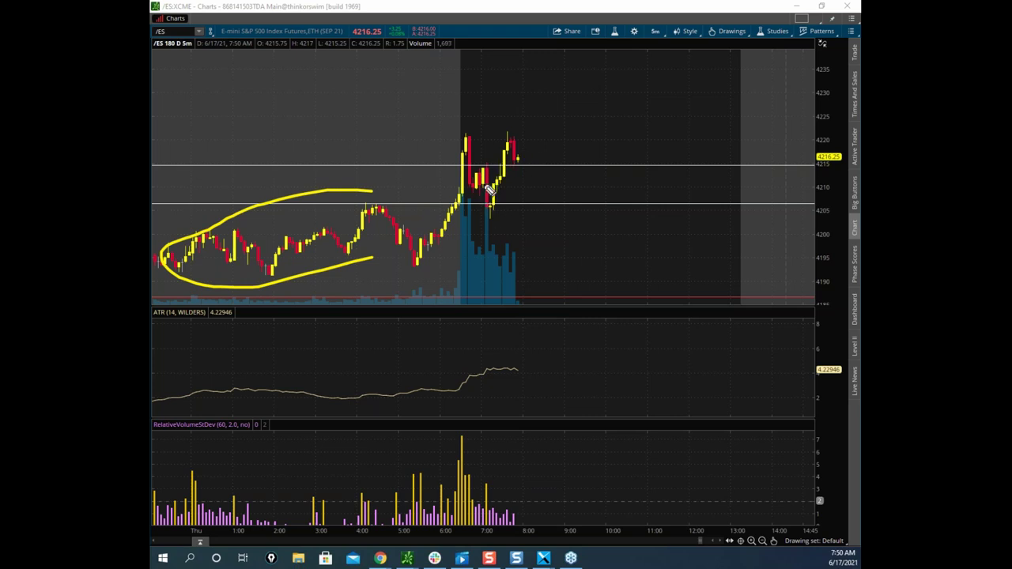
pyautogui.moveTo(477, 174)
pyautogui.mouseDown()
pyautogui.moveTo(490, 168)
pyautogui.moveTo(479, 186)
pyautogui.moveTo(495, 210)
pyautogui.moveTo(512, 161)
pyautogui.moveTo(504, 135)
pyautogui.mouseUp()
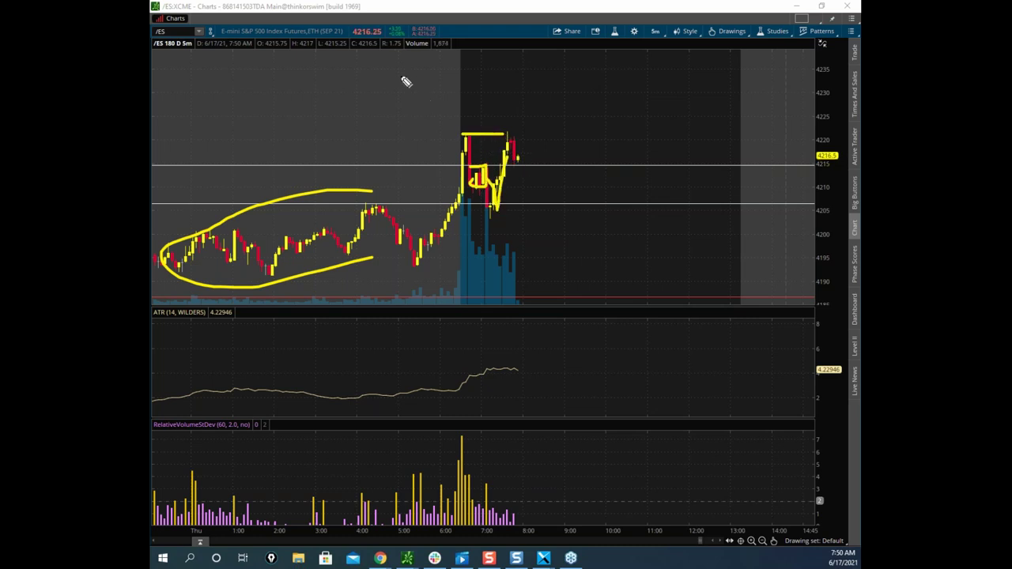
pyautogui.rightClick(402, 78)
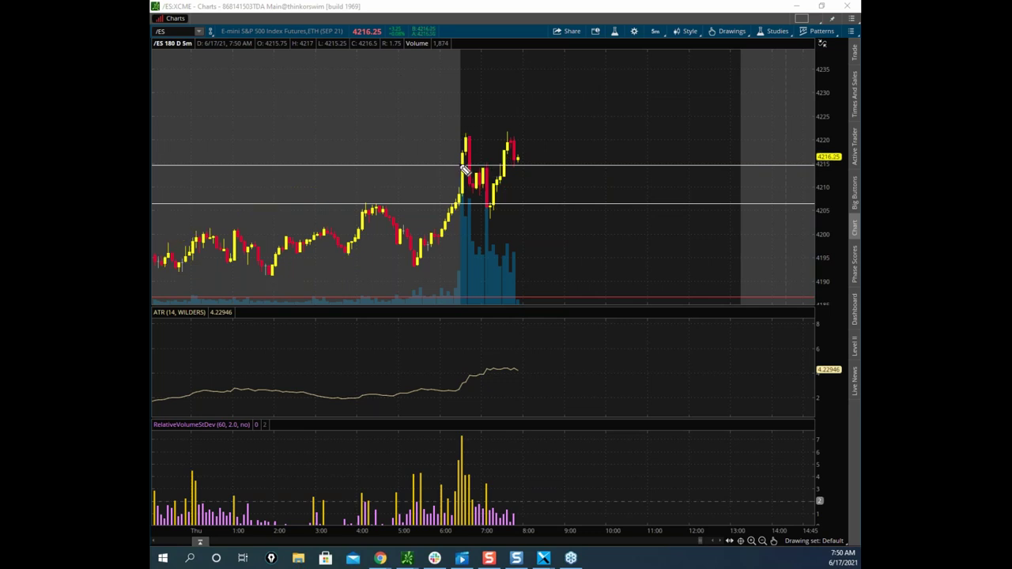
pyautogui.moveTo(465, 166)
pyautogui.mouseDown()
pyautogui.moveTo(489, 166)
pyautogui.moveTo(495, 214)
pyautogui.moveTo(531, 131)
pyautogui.moveTo(556, 1)
pyautogui.mouseUp()
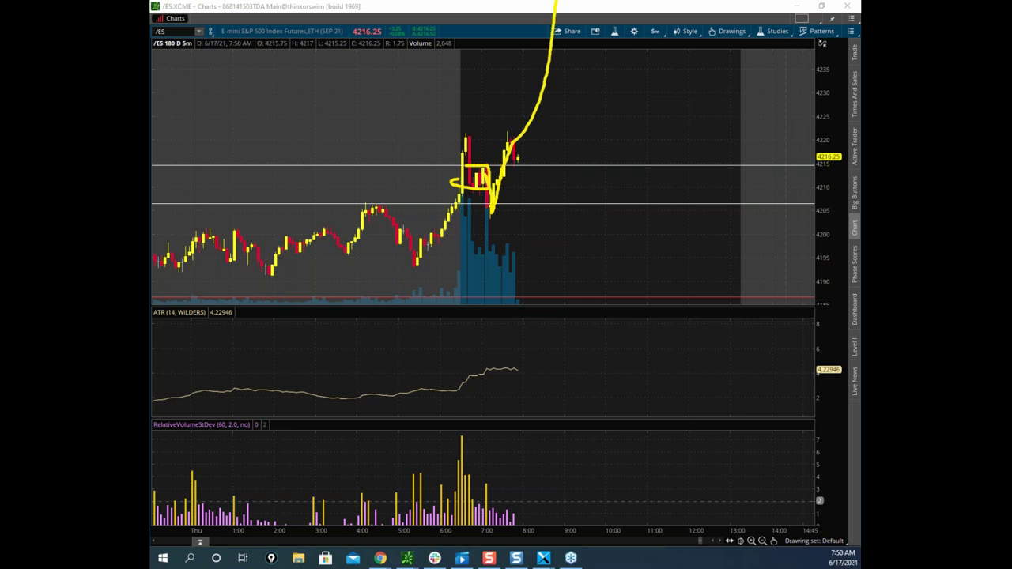
pyautogui.press('e')
# Box the whole morning range, sketch an upside breakout from its latest candles to about 4236, and clear the annotations.
pyautogui.moveTo(515, 140); pyautogui.dragTo(521, 114)
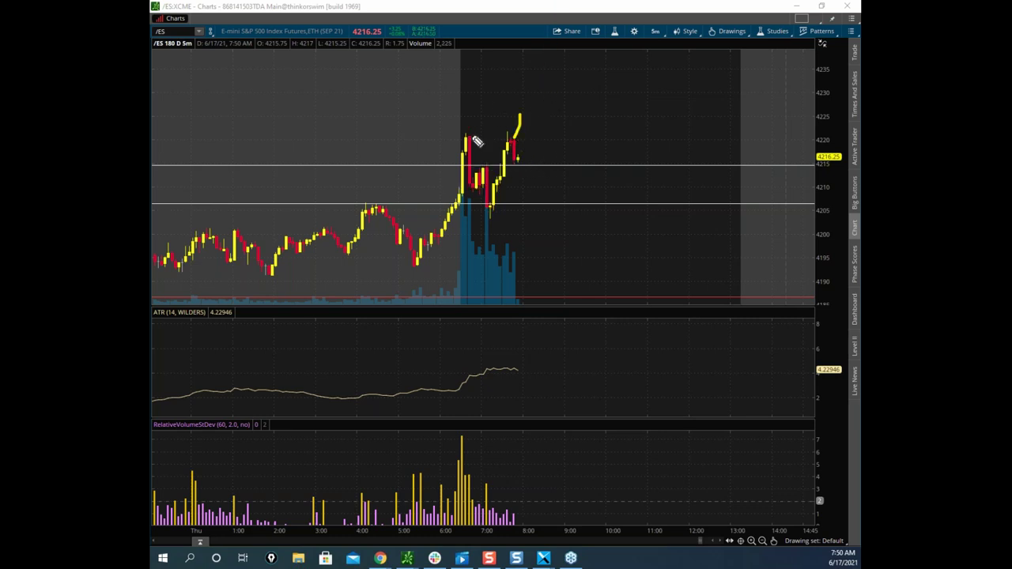
pyautogui.moveTo(466, 139)
pyautogui.mouseDown()
pyautogui.moveTo(521, 139)
pyautogui.moveTo(518, 215)
pyautogui.moveTo(463, 136)
pyautogui.mouseUp()
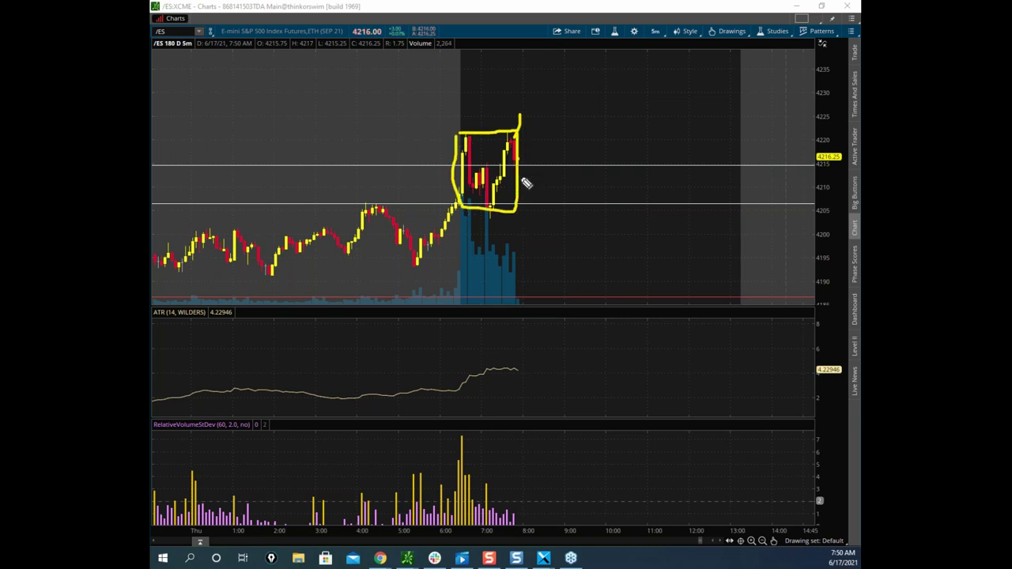
pyautogui.moveTo(510, 158)
pyautogui.mouseDown()
pyautogui.moveTo(532, 128)
pyautogui.moveTo(548, 61)
pyautogui.mouseUp()
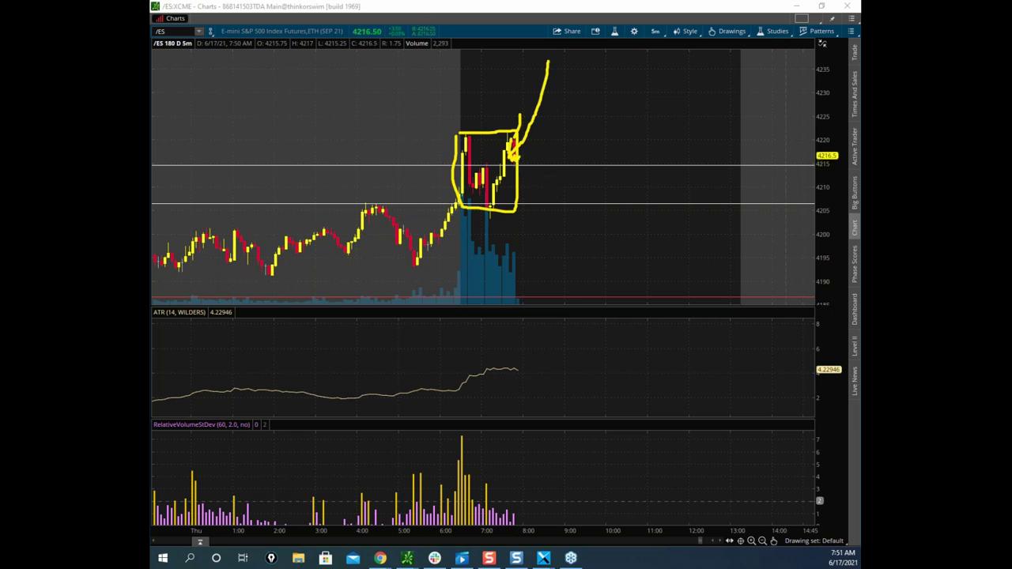
pyautogui.click(506, 7)
# Box the morning and overnight ranges, mark the overnight midpoint, sketch a drop through the overnight range with curved lows, and clear everything.
pyautogui.moveTo(521, 135); pyautogui.dragTo(535, 159)
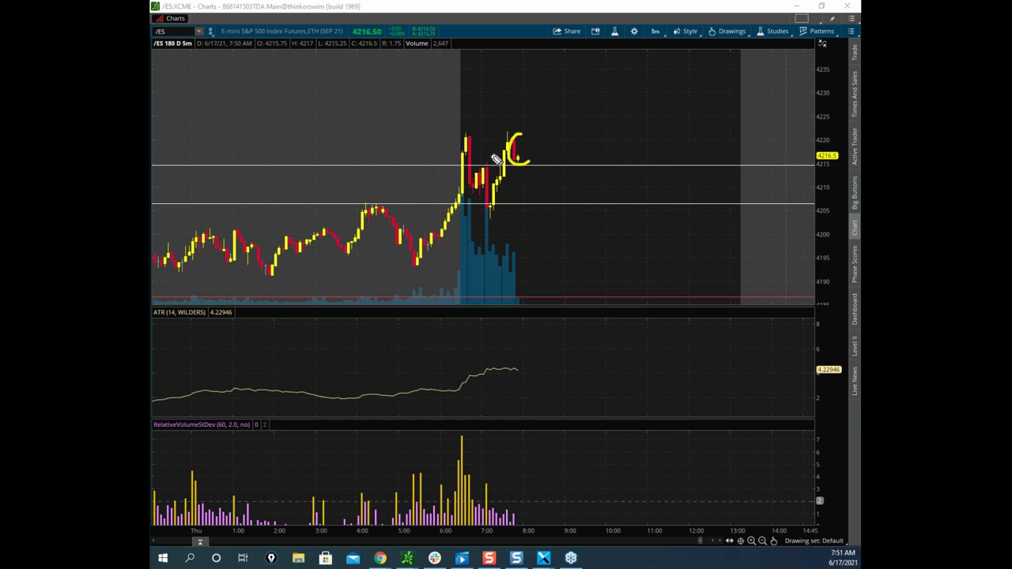
pyautogui.moveTo(460, 134)
pyautogui.mouseDown()
pyautogui.moveTo(518, 136)
pyautogui.moveTo(528, 212)
pyautogui.moveTo(472, 208)
pyautogui.moveTo(460, 135)
pyautogui.moveTo(474, 196)
pyautogui.moveTo(493, 211)
pyautogui.moveTo(523, 174)
pyautogui.moveTo(531, 292)
pyautogui.mouseUp()
pyautogui.moveTo(172, 207)
pyautogui.mouseDown()
pyautogui.moveTo(446, 200)
pyautogui.moveTo(215, 295)
pyautogui.moveTo(162, 213)
pyautogui.moveTo(244, 242)
pyautogui.moveTo(199, 264)
pyautogui.moveTo(348, 246)
pyautogui.mouseUp()
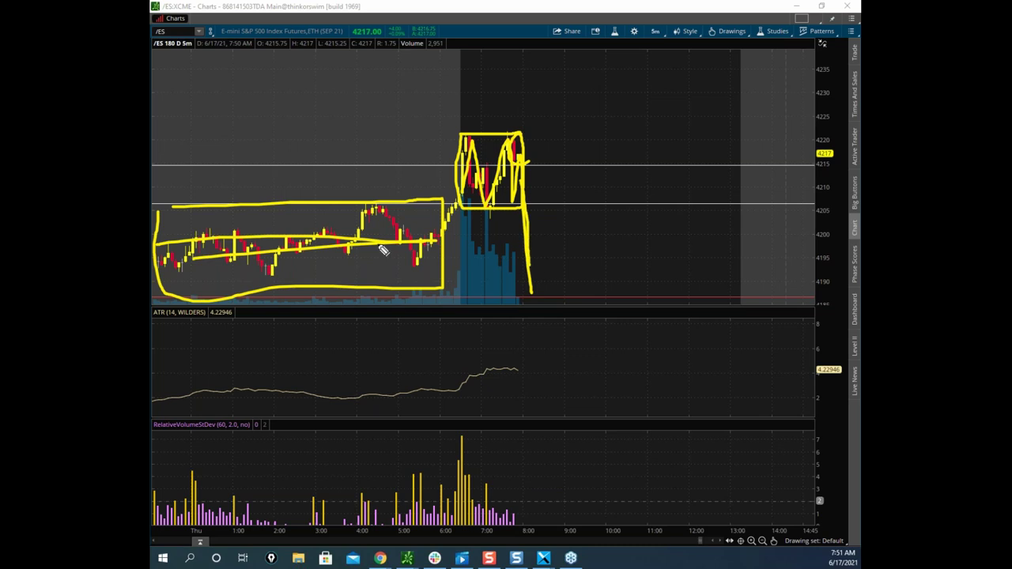
pyautogui.moveTo(207, 251); pyautogui.dragTo(394, 249)
pyautogui.moveTo(532, 239); pyautogui.dragTo(544, 341)
pyautogui.moveTo(486, 293); pyautogui.dragTo(593, 333)
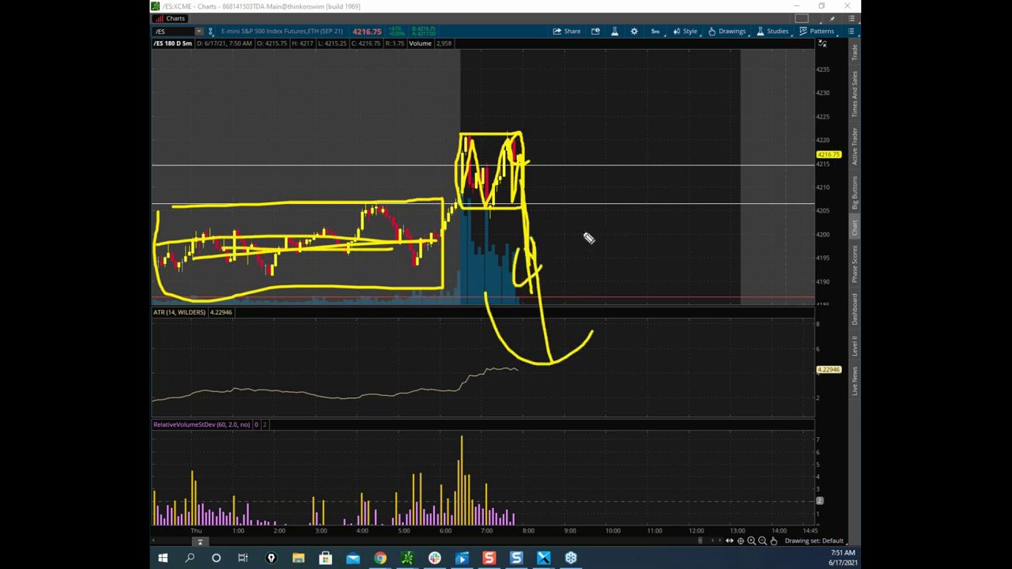
pyautogui.moveTo(581, 235); pyautogui.dragTo(642, 240)
pyautogui.moveTo(524, 204)
pyautogui.mouseDown()
pyautogui.moveTo(606, 470)
pyautogui.moveTo(627, 408)
pyautogui.mouseUp()
pyautogui.click(502, 29)
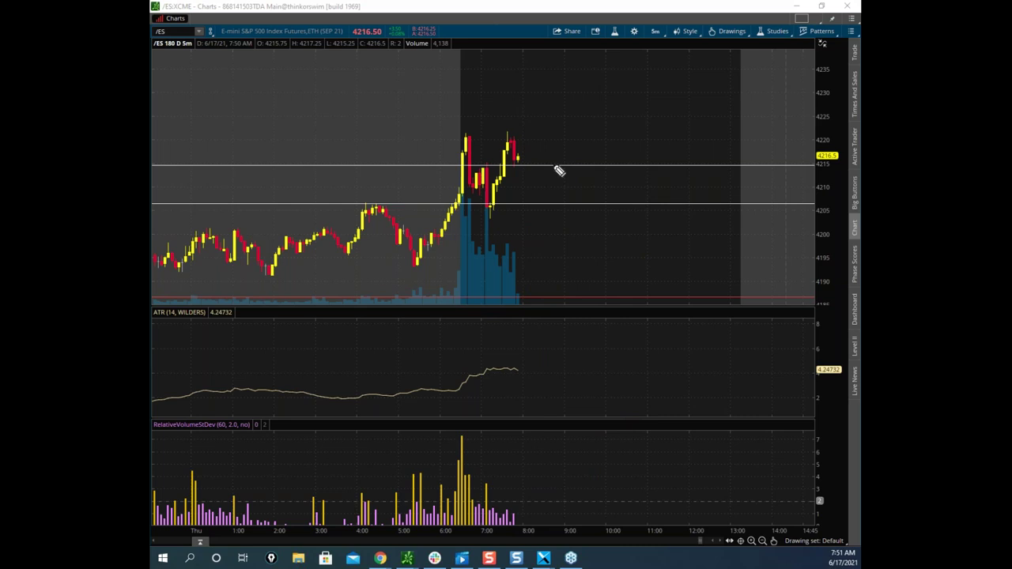
# Trace a move from the morning consolidation up to about 4236 and clear the marks.
pyautogui.moveTo(551, 95)
pyautogui.mouseDown()
pyautogui.moveTo(147, 158)
pyautogui.moveTo(540, 75)
pyautogui.mouseUp()
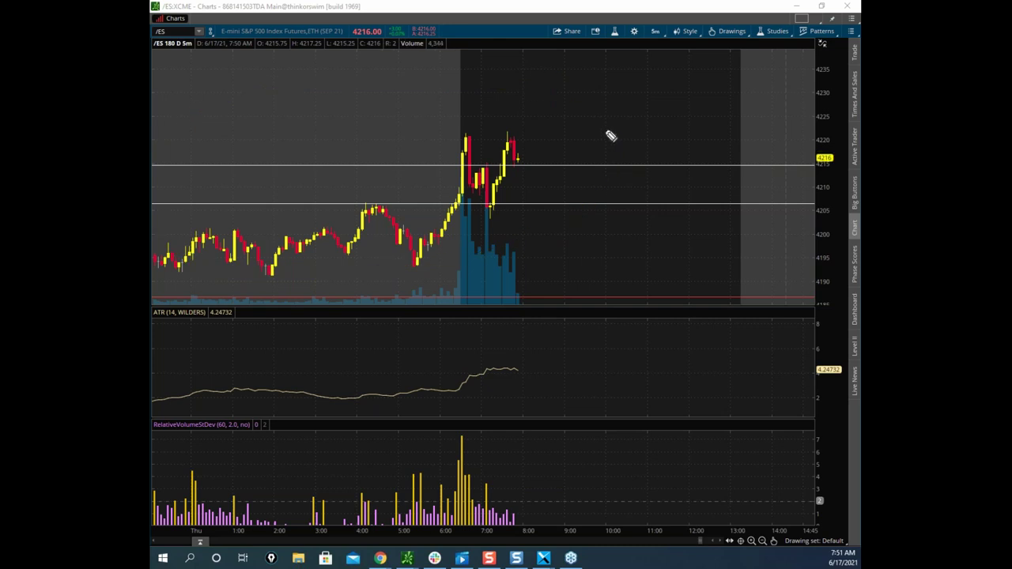
pyautogui.moveTo(465, 170)
pyautogui.mouseDown()
pyautogui.moveTo(488, 166)
pyautogui.moveTo(488, 215)
pyautogui.moveTo(510, 154)
pyautogui.moveTo(497, 177)
pyautogui.moveTo(546, 119)
pyautogui.moveTo(556, 63)
pyautogui.mouseUp()
pyautogui.press('e')
# Box and circle the morning range, fill it with a zigzag, sketch breakouts above and below it, and clear the annotations.
pyautogui.moveTo(467, 204)
pyautogui.mouseDown()
pyautogui.moveTo(471, 136)
pyautogui.moveTo(524, 134)
pyautogui.moveTo(530, 211)
pyautogui.moveTo(475, 218)
pyautogui.moveTo(466, 207)
pyautogui.mouseUp()
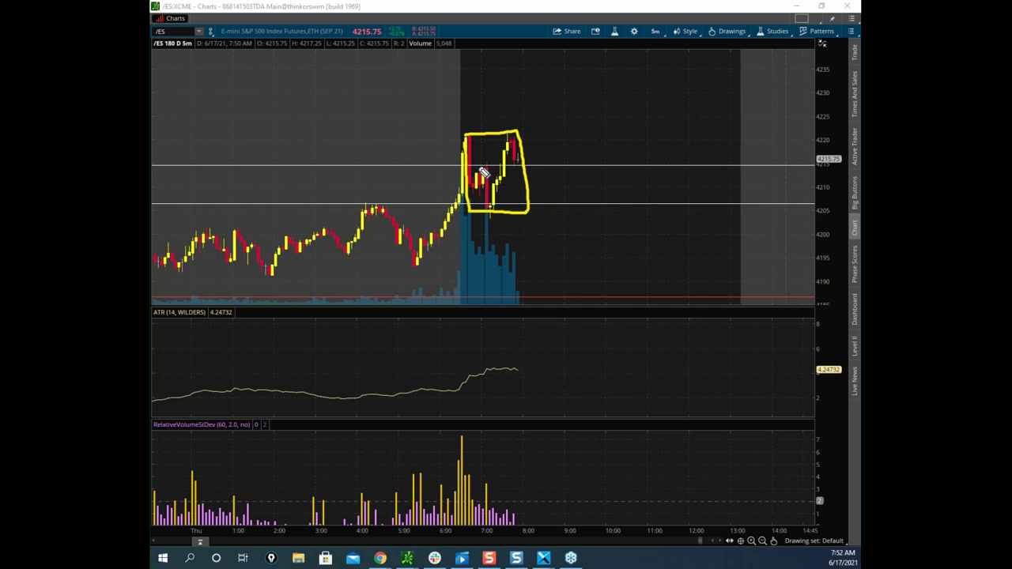
pyautogui.moveTo(483, 163)
pyautogui.mouseDown()
pyautogui.moveTo(522, 150)
pyautogui.moveTo(526, 203)
pyautogui.moveTo(518, 152)
pyautogui.moveTo(541, 101)
pyautogui.moveTo(557, 124)
pyautogui.moveTo(534, 125)
pyautogui.moveTo(545, 97)
pyautogui.mouseUp()
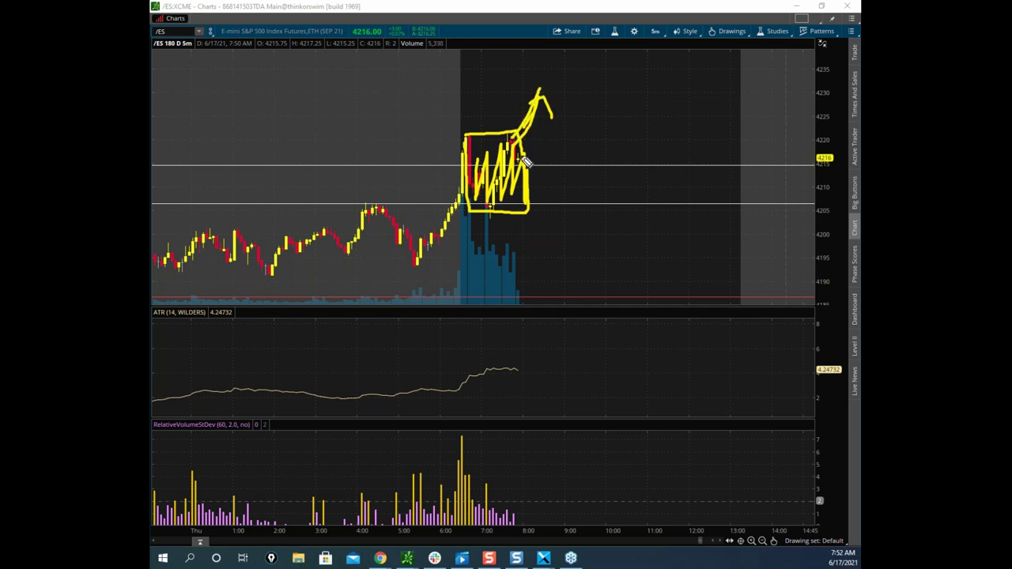
pyautogui.moveTo(529, 210); pyautogui.dragTo(544, 262)
pyautogui.moveTo(534, 111)
pyautogui.mouseDown()
pyautogui.moveTo(440, 191)
pyautogui.moveTo(519, 92)
pyautogui.moveTo(506, 82)
pyautogui.mouseUp()
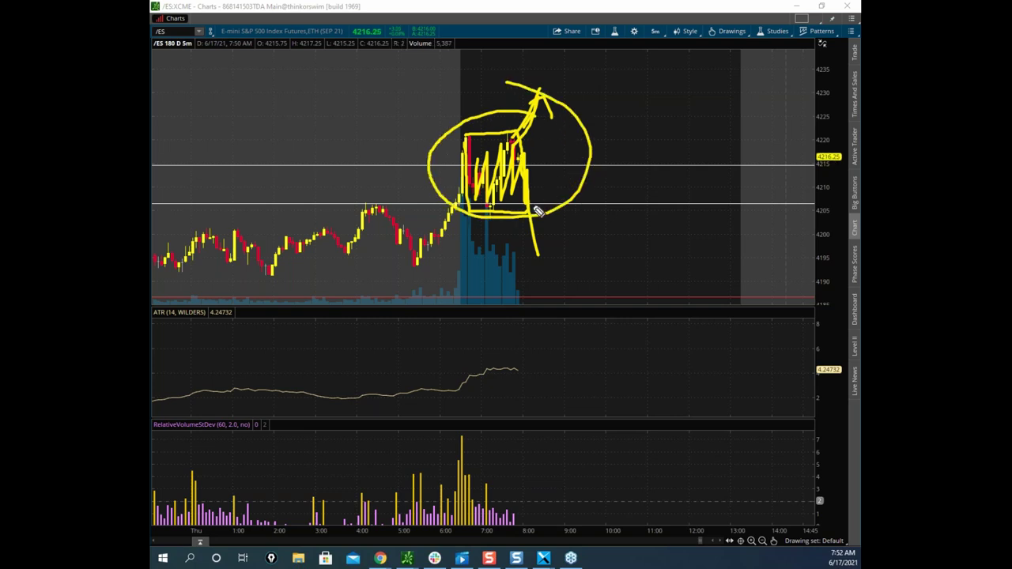
pyautogui.moveTo(538, 251)
pyautogui.mouseDown()
pyautogui.moveTo(558, 266)
pyautogui.moveTo(567, 253)
pyautogui.mouseUp()
pyautogui.moveTo(523, 151)
pyautogui.mouseDown()
pyautogui.moveTo(511, 135)
pyautogui.moveTo(560, 54)
pyautogui.mouseUp()
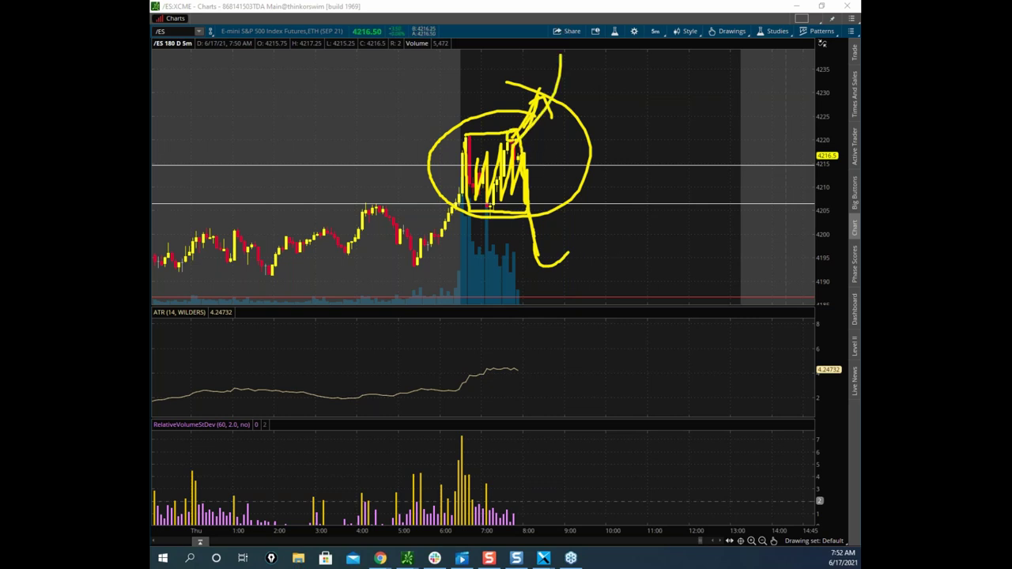
pyautogui.click(422, 30)
# Box the morning range again and sketch an upside breakout to about 4238 and a downside break to about 4195.
pyautogui.moveTo(474, 136)
pyautogui.mouseDown()
pyautogui.moveTo(524, 210)
pyautogui.moveTo(463, 160)
pyautogui.mouseUp()
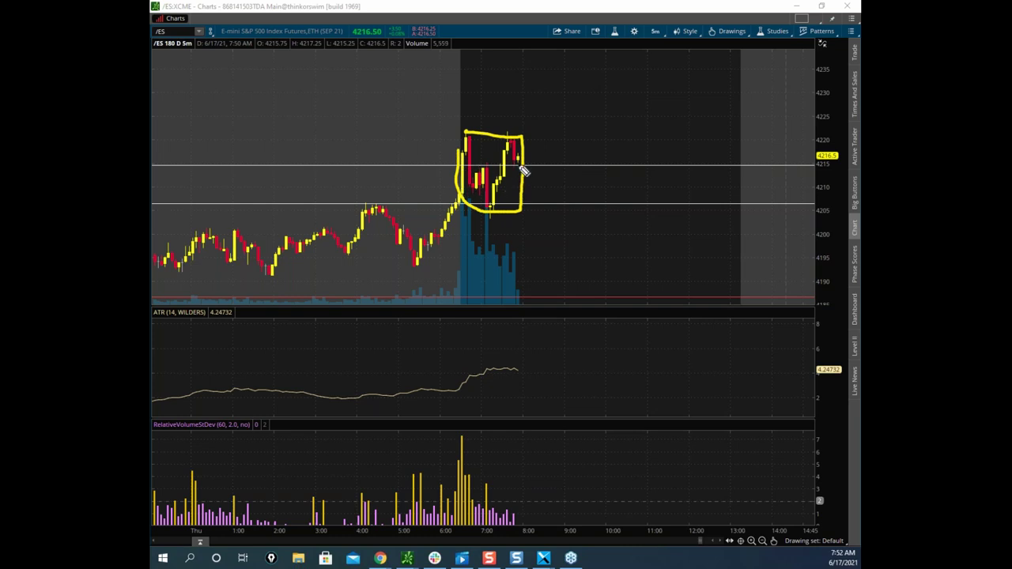
pyautogui.moveTo(522, 169); pyautogui.dragTo(540, 254)
pyautogui.moveTo(516, 140)
pyautogui.mouseDown()
pyautogui.moveTo(505, 131)
pyautogui.moveTo(520, 139)
pyautogui.mouseUp()
pyautogui.moveTo(547, 53); pyautogui.dragTo(521, 131)
pyautogui.moveTo(476, 175)
pyautogui.mouseDown()
pyautogui.moveTo(519, 220)
pyautogui.moveTo(532, 260)
pyautogui.mouseUp()
pyautogui.moveTo(502, 141); pyautogui.dragTo(531, 194)
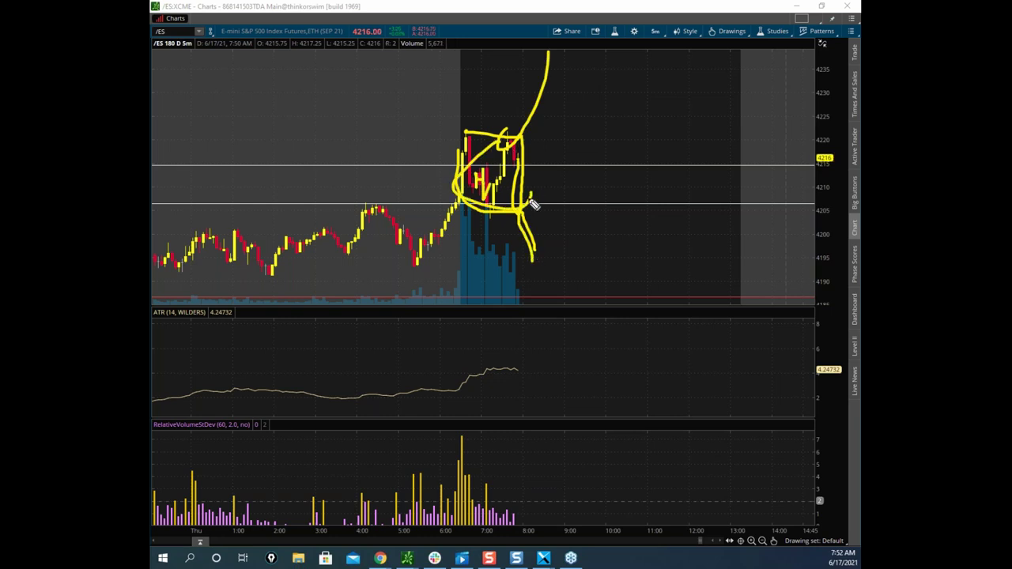
# Outline the overnight range, draw lines through its middle, and sketch price falling from the morning range past its lower edge.
pyautogui.moveTo(185, 212); pyautogui.dragTo(250, 288)
pyautogui.moveTo(166, 247); pyautogui.dragTo(308, 234)
pyautogui.moveTo(198, 256); pyautogui.dragTo(365, 255)
pyautogui.moveTo(309, 239); pyautogui.dragTo(626, 251)
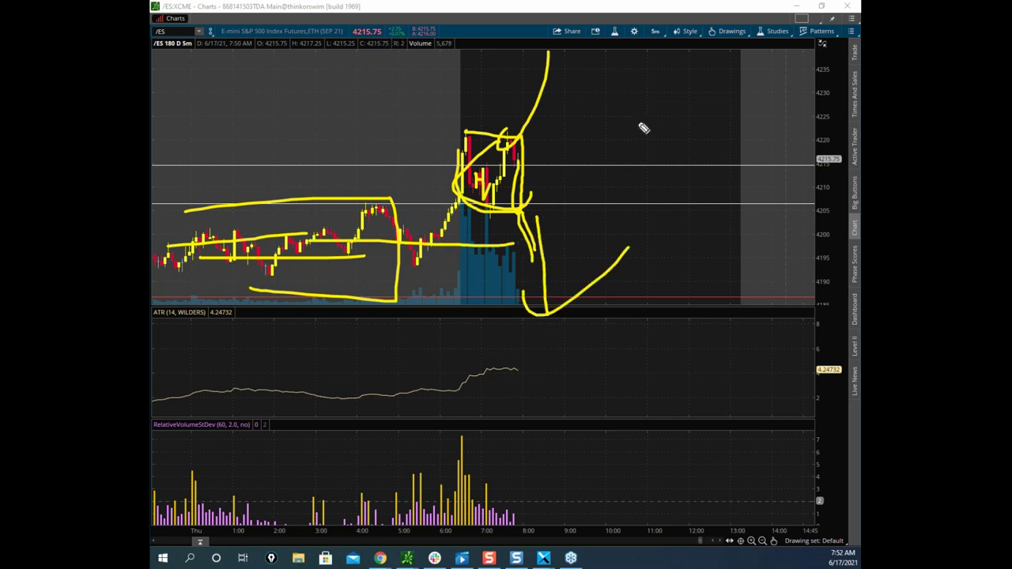
pyautogui.moveTo(568, 225)
pyautogui.mouseDown()
pyautogui.moveTo(571, 260)
pyautogui.moveTo(628, 236)
pyautogui.mouseUp()
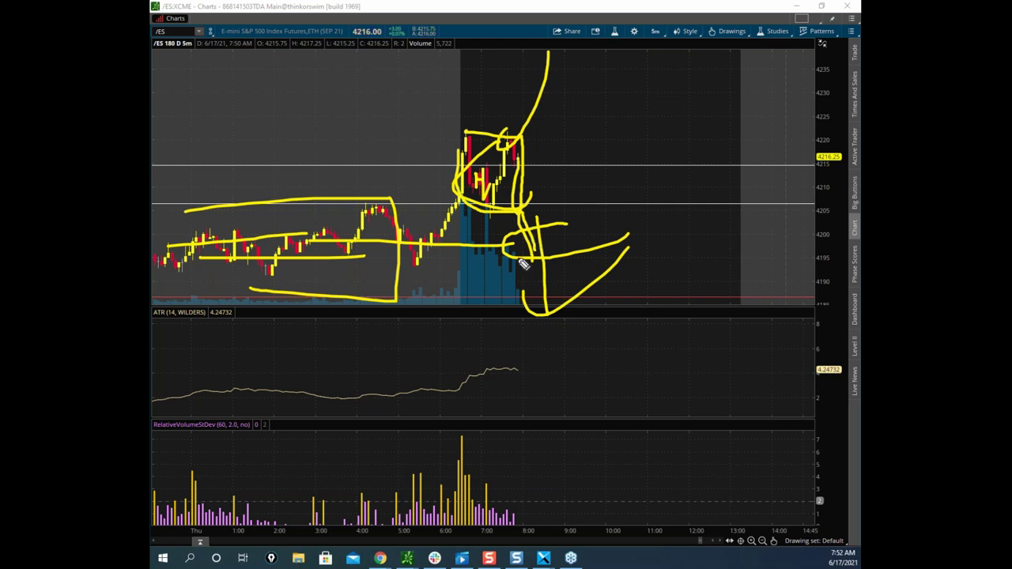
pyautogui.moveTo(522, 215)
pyautogui.mouseDown()
pyautogui.moveTo(562, 364)
pyautogui.moveTo(595, 357)
pyautogui.moveTo(559, 361)
pyautogui.mouseUp()
# Clear all annotations and restore the /ES chart to a small window over the Bookmap heatmap.
pyautogui.press('Escape')
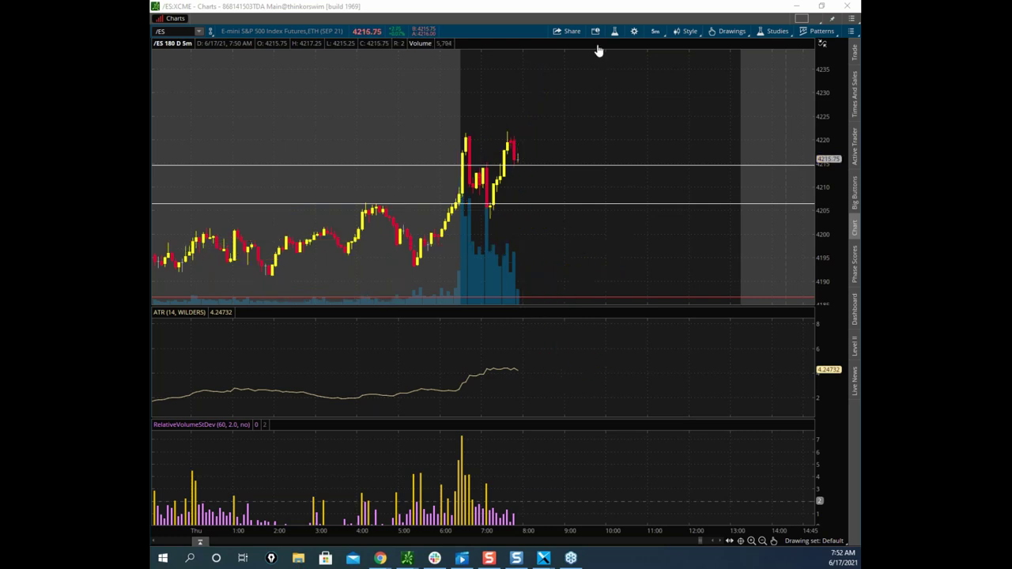
pyautogui.doubleClick(601, 7)
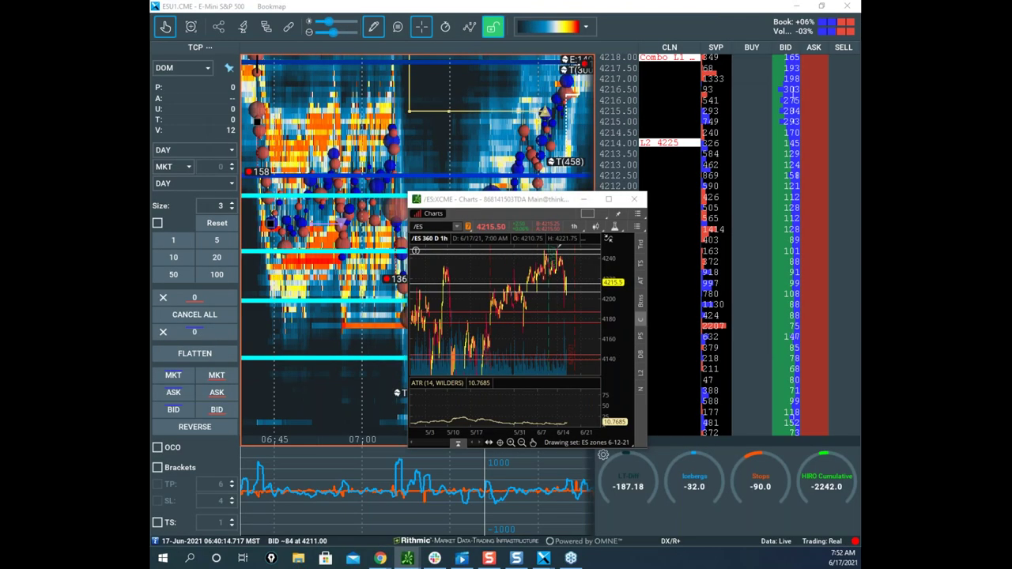
# Move the /ES chart window off the heatmap and bring the 07:15 to 08:00 price action into view.
pyautogui.moveTo(152, 265)
pyautogui.mouseDown()
pyautogui.moveTo(463, 241)
pyautogui.moveTo(151, 253)
pyautogui.mouseUp()
pyautogui.moveTo(507, 200); pyautogui.dragTo(152, 220)
pyautogui.moveTo(543, 149); pyautogui.dragTo(412, 288)
pyautogui.moveTo(613, 181); pyautogui.dragTo(613, 197)
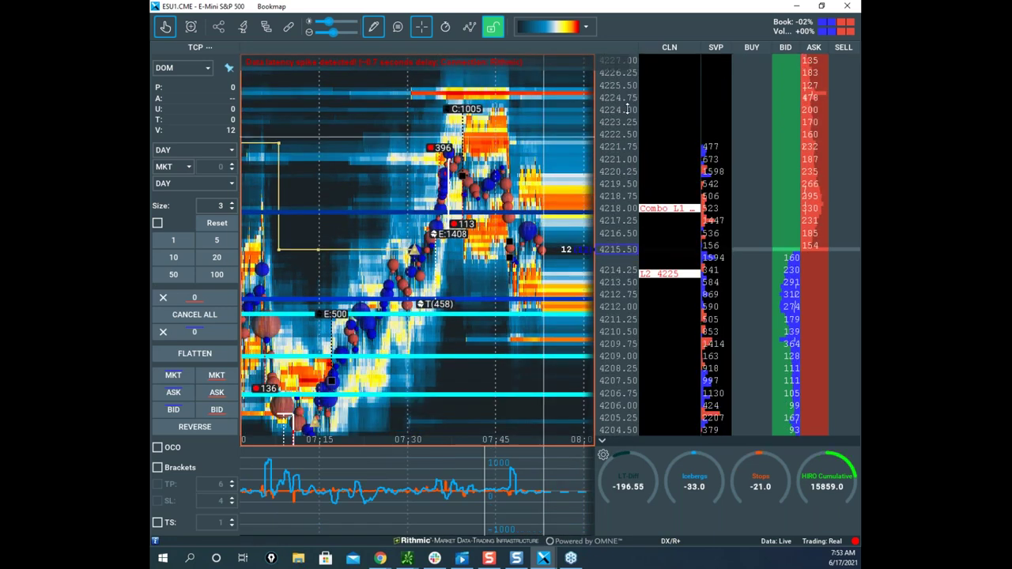
pyautogui.click(374, 29)
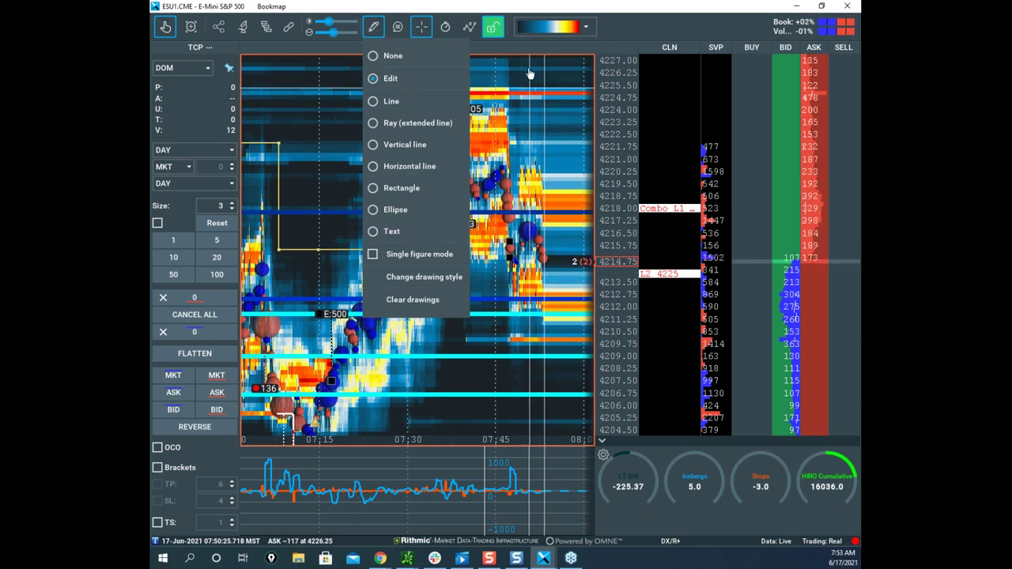
pyautogui.click(530, 72)
pyautogui.click(375, 30)
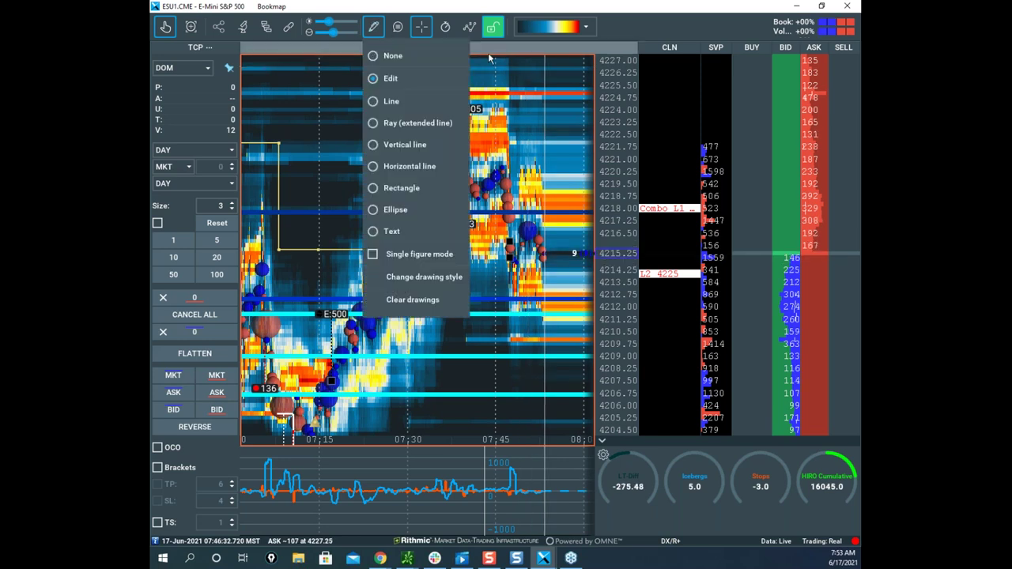
pyautogui.click(440, 57)
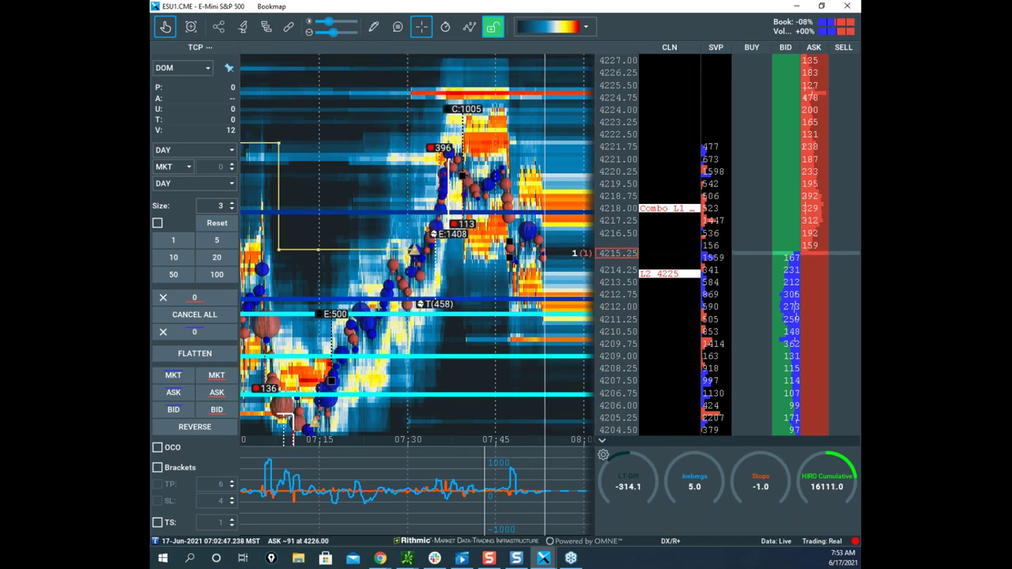
# Move the /GC chart window off the heatmap and frame the drop and rally between 07:00 and 07:30.
pyautogui.click(407, 558)
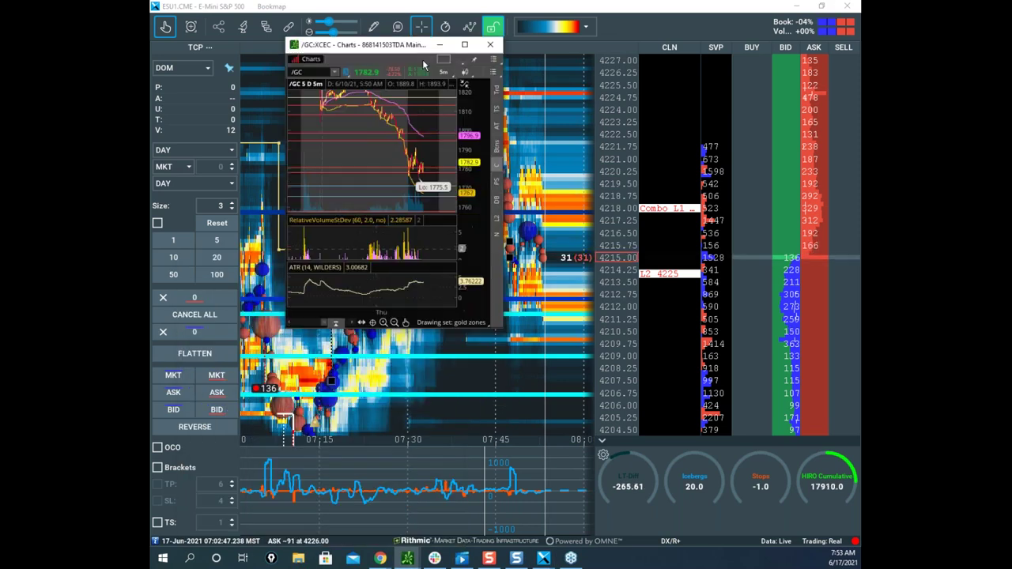
pyautogui.moveTo(415, 48); pyautogui.dragTo(152, 51)
pyautogui.moveTo(361, 188); pyautogui.dragTo(479, 176)
pyautogui.moveTo(618, 154); pyautogui.dragTo(619, 179)
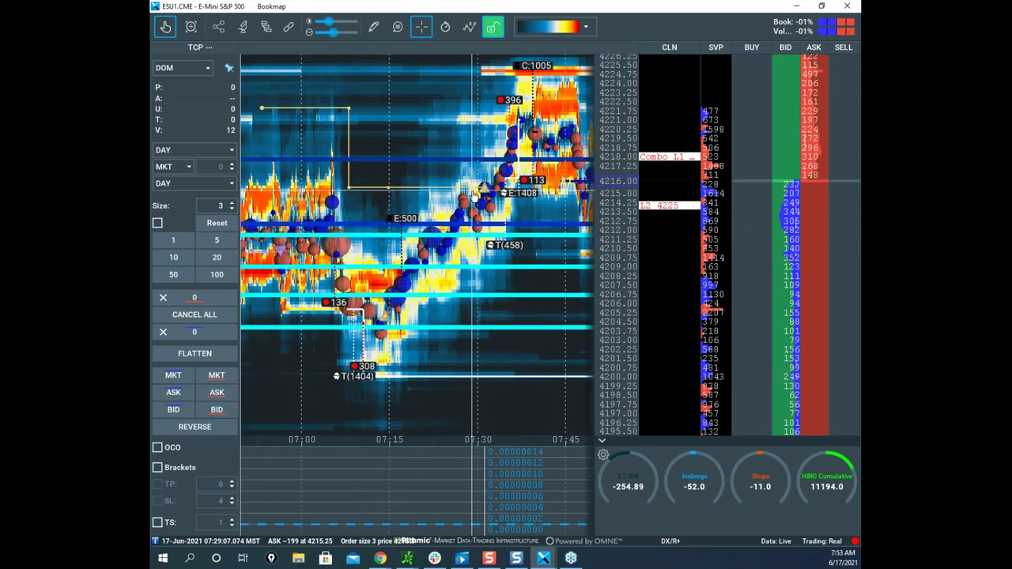
pyautogui.moveTo(621, 230); pyautogui.dragTo(615, 211)
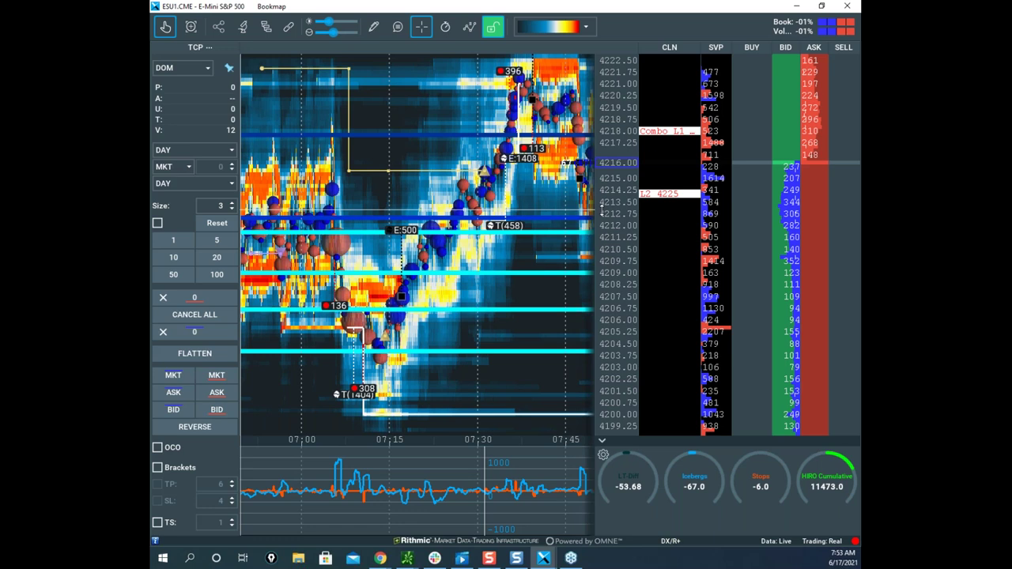
pyautogui.moveTo(381, 194); pyautogui.dragTo(412, 190)
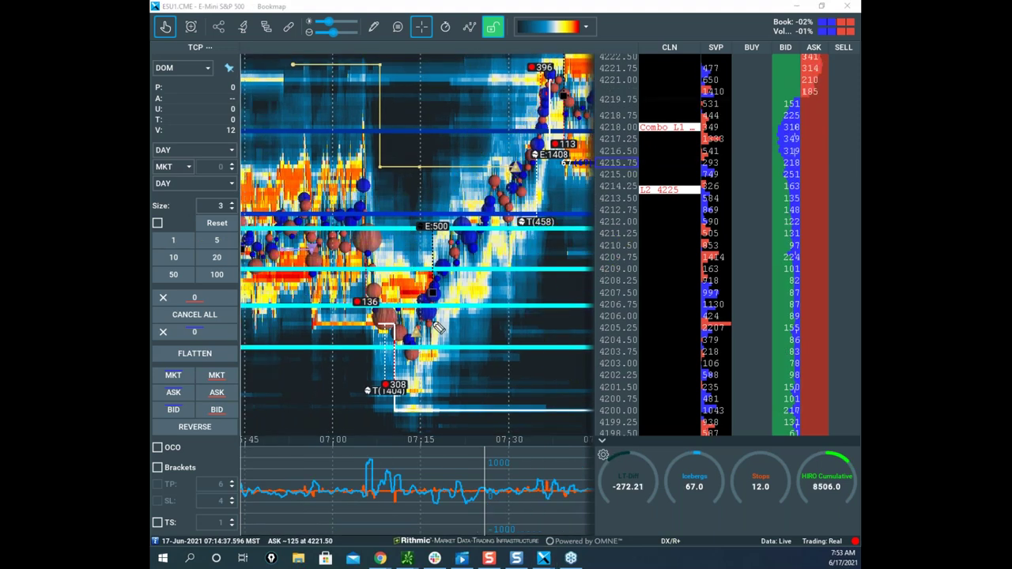
# Trace the drop to about 4204, circle the volume spike beneath it, extend the path to about 4200, and clear the annotations.
pyautogui.moveTo(433, 322); pyautogui.dragTo(426, 342)
pyautogui.moveTo(375, 236); pyautogui.dragTo(419, 338)
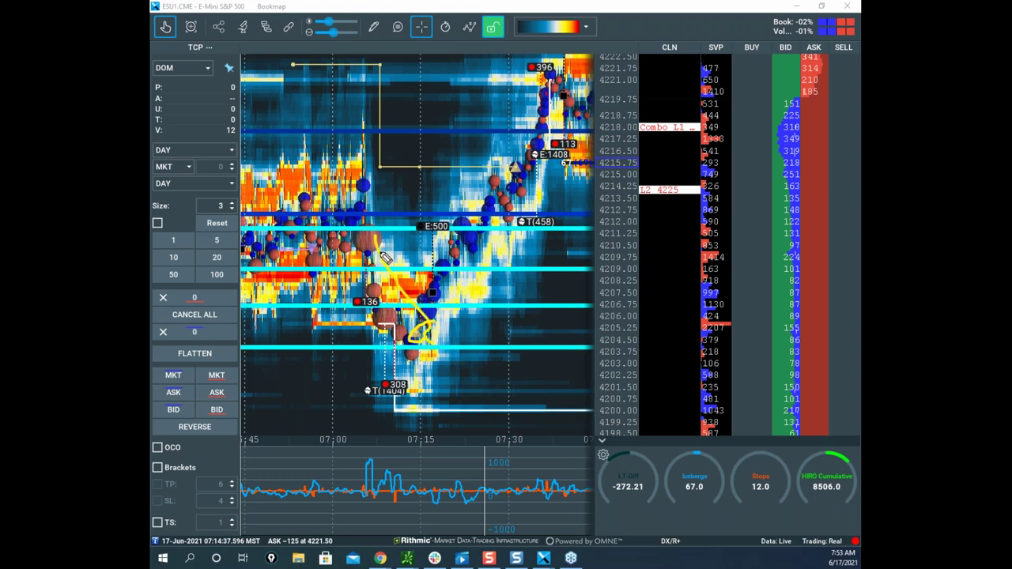
pyautogui.moveTo(367, 232)
pyautogui.mouseDown()
pyautogui.moveTo(423, 336)
pyautogui.moveTo(450, 355)
pyautogui.mouseUp()
pyautogui.moveTo(411, 451)
pyautogui.mouseDown()
pyautogui.moveTo(388, 497)
pyautogui.moveTo(427, 481)
pyautogui.mouseUp()
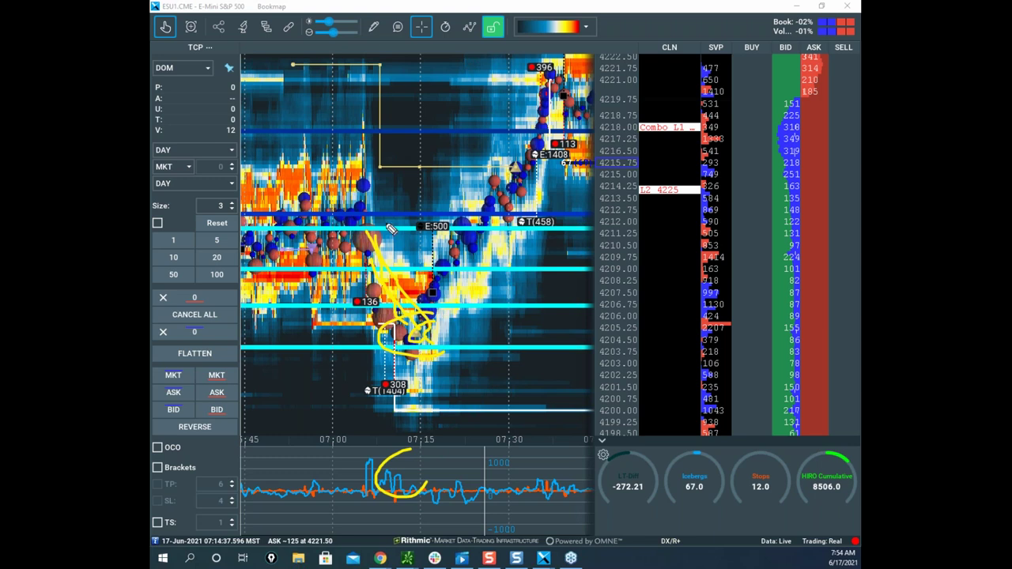
pyautogui.moveTo(360, 224); pyautogui.dragTo(477, 411)
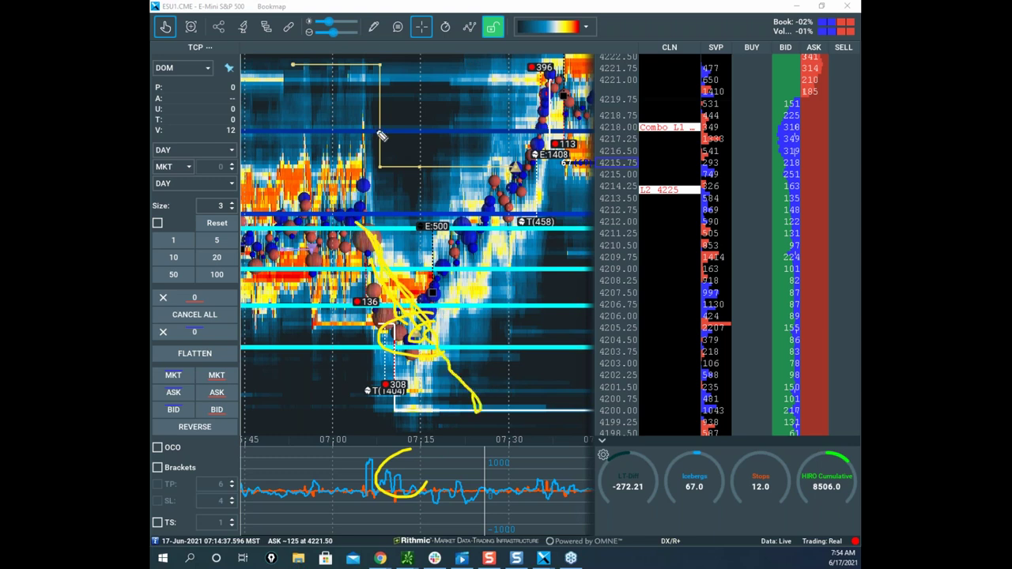
pyautogui.rightClick(378, 133)
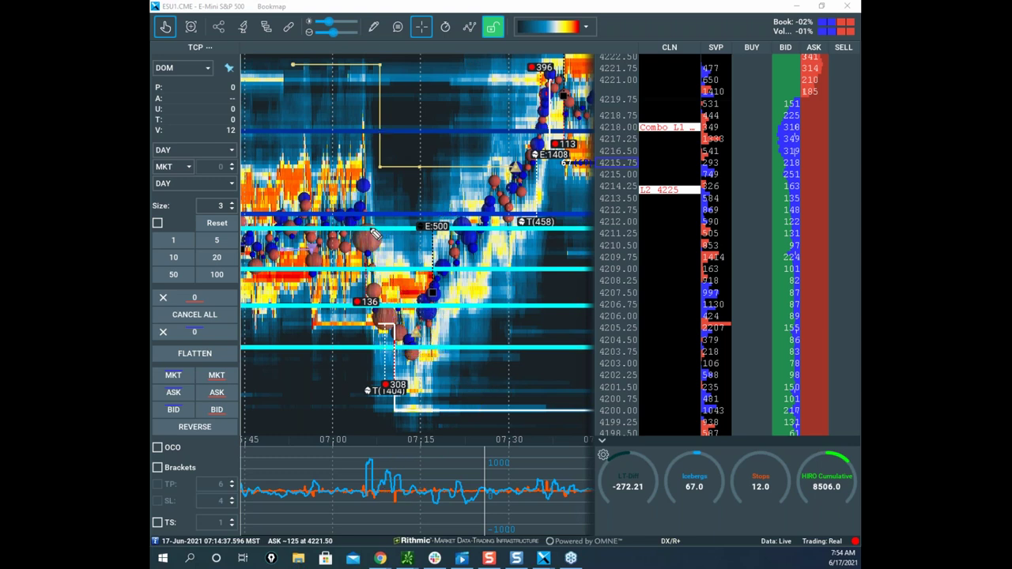
# Mark levels near 4218 and 4212, sketch the range breaking down far below 4200, and clear the annotations.
pyautogui.moveTo(342, 128); pyautogui.dragTo(457, 134)
pyautogui.moveTo(339, 216); pyautogui.dragTo(399, 214)
pyautogui.moveTo(282, 208)
pyautogui.mouseDown()
pyautogui.moveTo(310, 246)
pyautogui.moveTo(370, 264)
pyautogui.moveTo(372, 296)
pyautogui.mouseUp()
pyautogui.moveTo(371, 227); pyautogui.dragTo(426, 226)
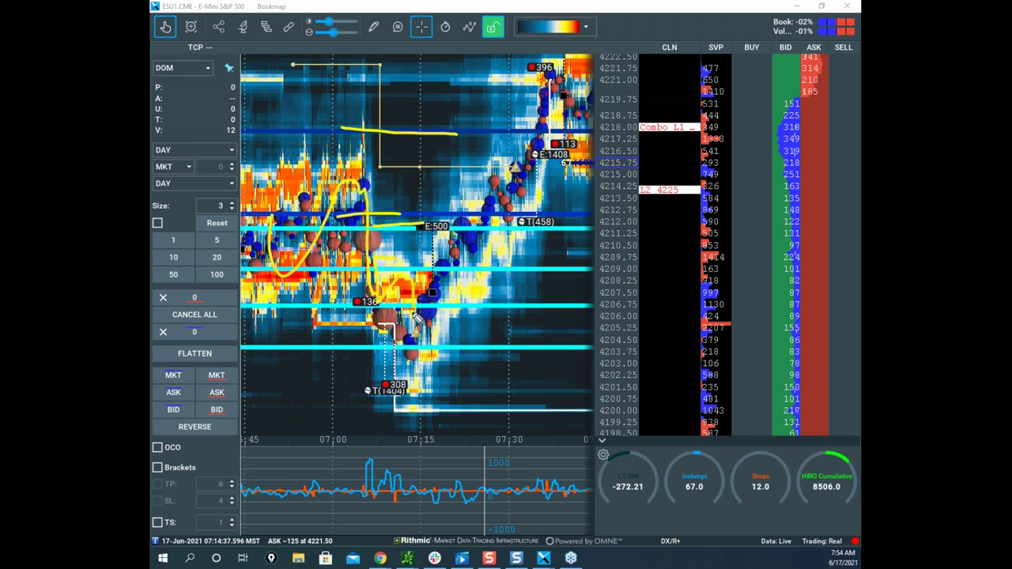
pyautogui.moveTo(415, 344); pyautogui.dragTo(470, 419)
pyautogui.moveTo(378, 180)
pyautogui.mouseDown()
pyautogui.moveTo(387, 230)
pyautogui.moveTo(511, 501)
pyautogui.moveTo(585, 563)
pyautogui.mouseUp()
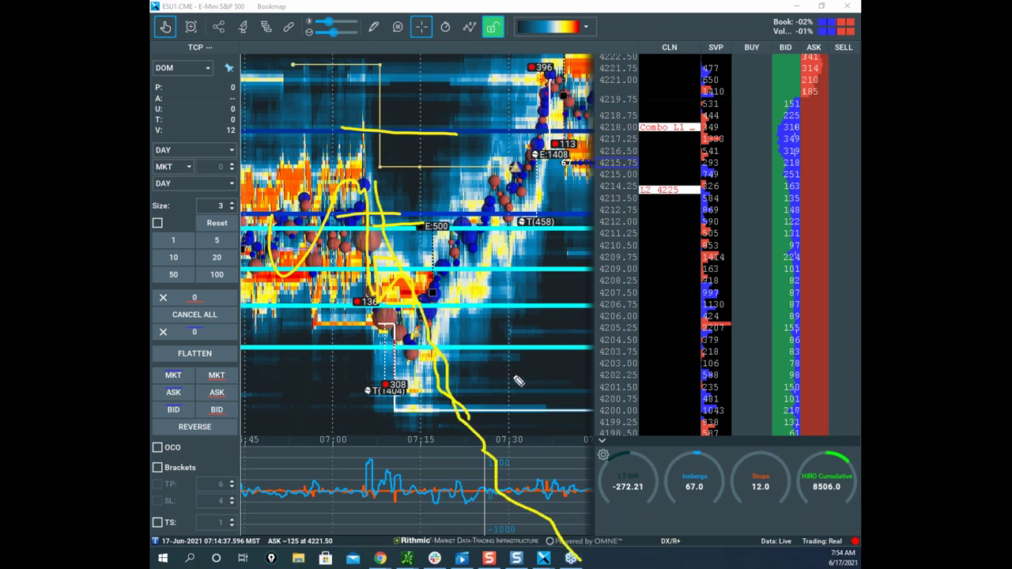
pyautogui.moveTo(452, 482); pyautogui.dragTo(626, 555)
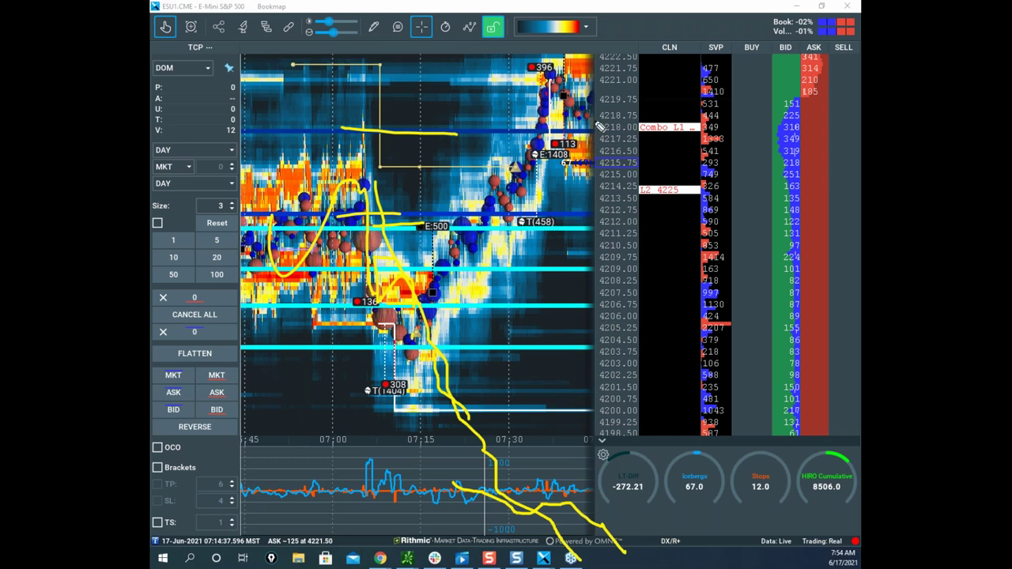
pyautogui.rightClick(416, 184)
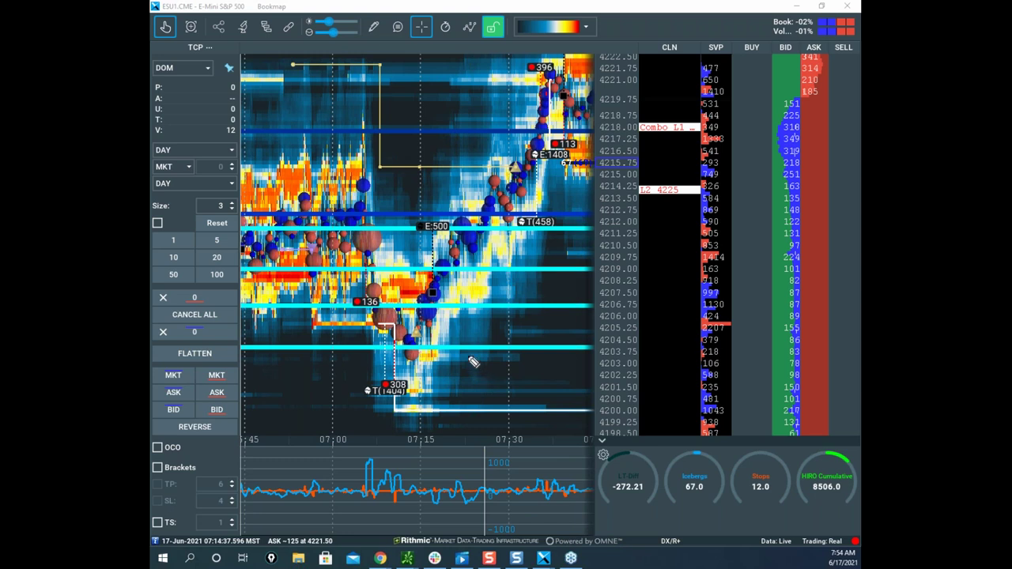
# Trace the drop from about 4211 to 4204 and circle the matching spikes in the lower indicator.
pyautogui.moveTo(368, 239); pyautogui.dragTo(421, 342)
pyautogui.moveTo(437, 452)
pyautogui.mouseDown()
pyautogui.moveTo(390, 494)
pyautogui.moveTo(485, 457)
pyautogui.mouseUp()
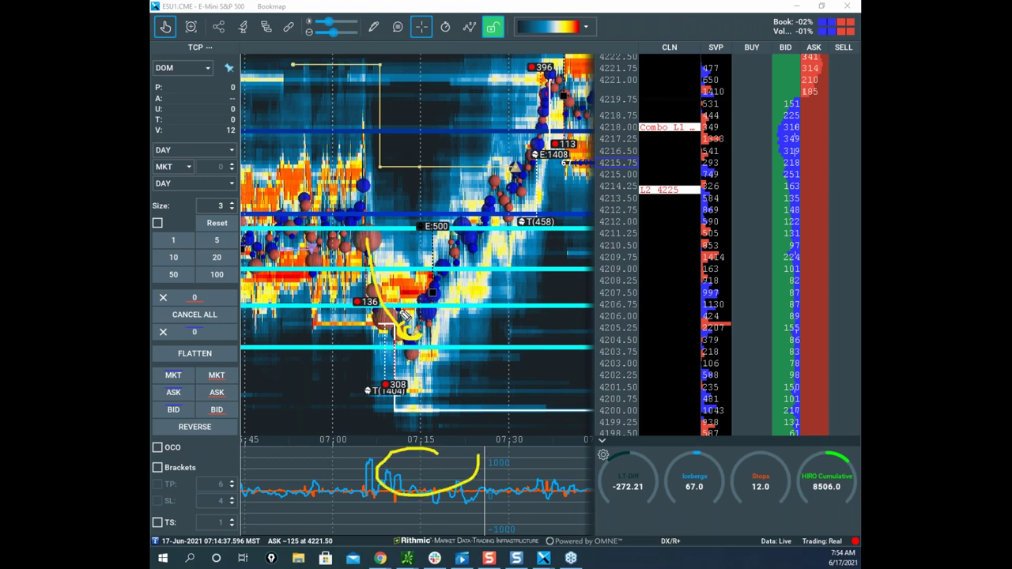
pyautogui.moveTo(369, 236); pyautogui.dragTo(420, 348)
# Circle and scribble over the 4214 to 4218 area, circle the position readout, outline the rally, and clear the annotations.
pyautogui.moveTo(434, 161)
pyautogui.mouseDown()
pyautogui.moveTo(510, 158)
pyautogui.moveTo(533, 170)
pyautogui.mouseUp()
pyautogui.moveTo(445, 109)
pyautogui.mouseDown()
pyautogui.moveTo(423, 135)
pyautogui.moveTo(490, 127)
pyautogui.mouseUp()
pyautogui.moveTo(212, 85); pyautogui.dragTo(243, 124)
pyautogui.moveTo(444, 128)
pyautogui.mouseDown()
pyautogui.moveTo(383, 167)
pyautogui.moveTo(586, 136)
pyautogui.mouseUp()
pyautogui.moveTo(401, 177); pyautogui.dragTo(458, 147)
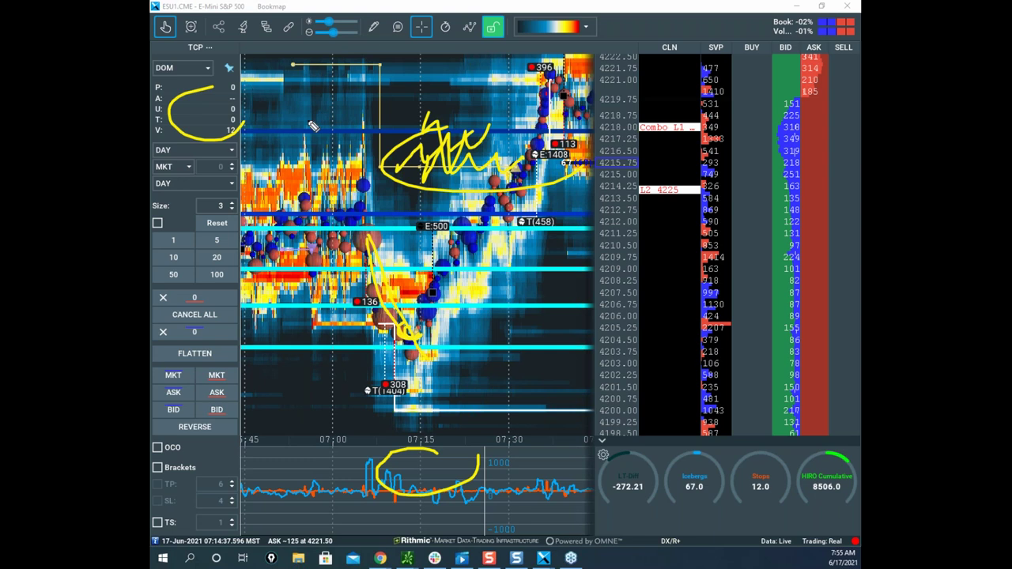
pyautogui.moveTo(385, 159); pyautogui.dragTo(478, 156)
pyautogui.moveTo(531, 115); pyautogui.dragTo(546, 236)
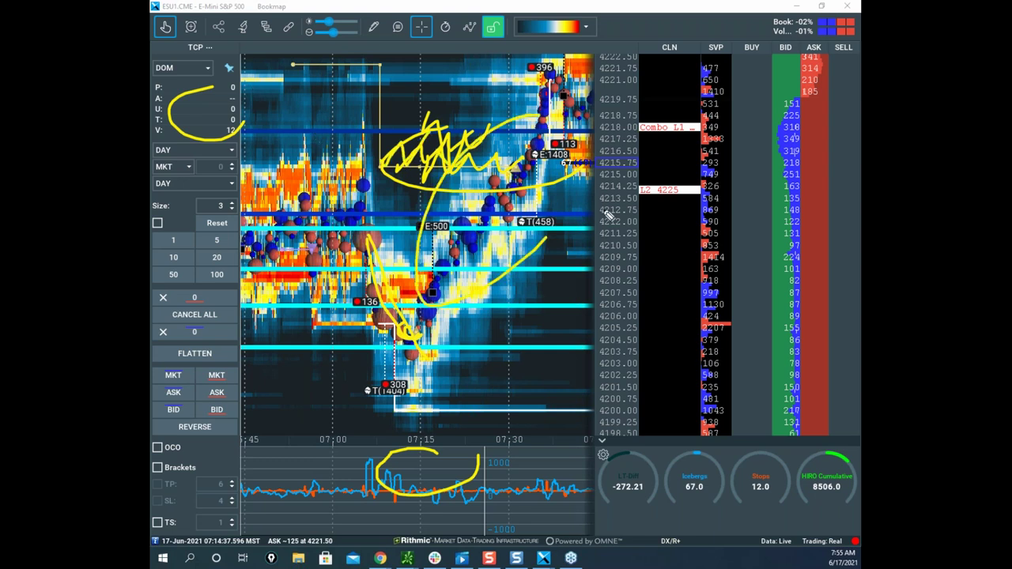
pyautogui.click(466, 12)
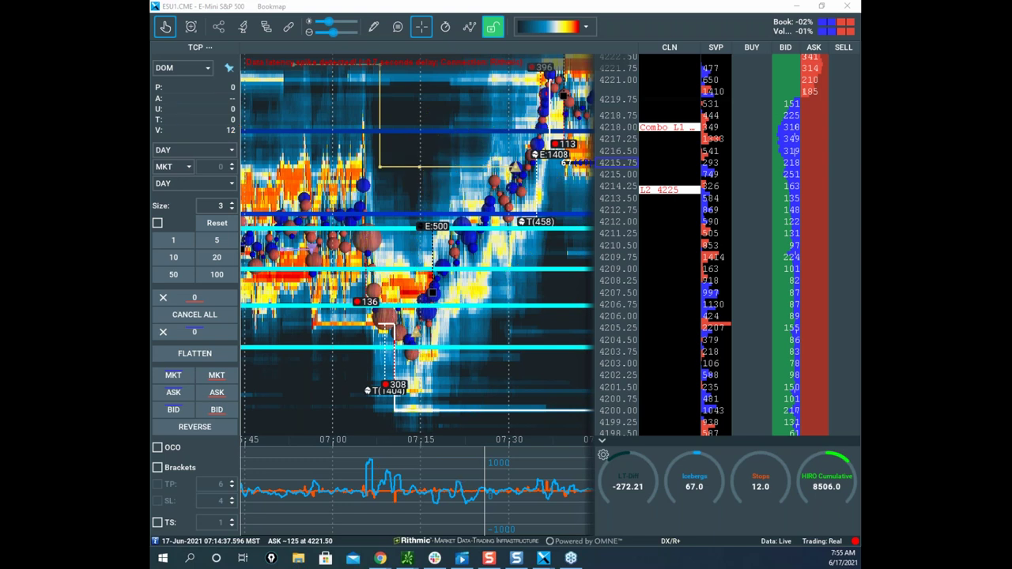
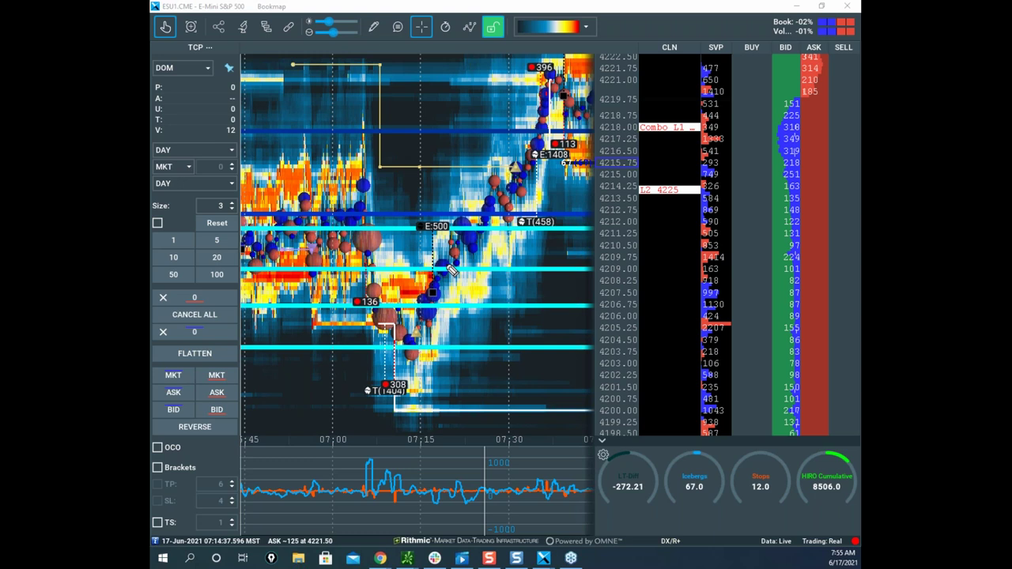
# Sketch choppy price swings between about 4214 and 4205 across the drop and rebound, and clear the annotations.
pyautogui.moveTo(314, 192)
pyautogui.mouseDown()
pyautogui.moveTo(360, 204)
pyautogui.moveTo(478, 184)
pyautogui.moveTo(494, 316)
pyautogui.moveTo(521, 264)
pyautogui.mouseUp()
pyautogui.moveTo(402, 318)
pyautogui.mouseDown()
pyautogui.moveTo(490, 316)
pyautogui.moveTo(517, 272)
pyautogui.mouseUp()
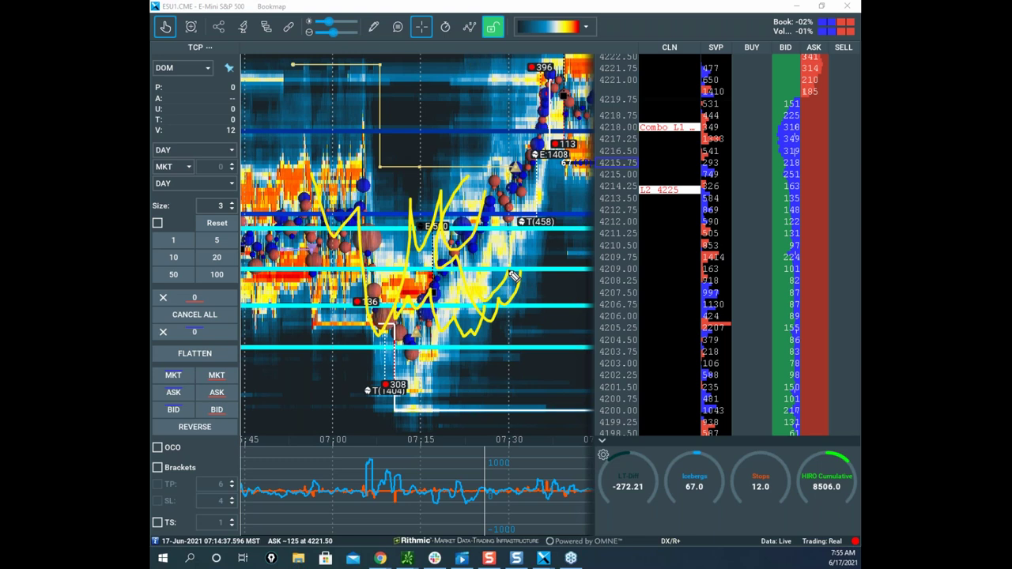
pyautogui.click(367, 9)
# Circle the lower indicator and its early spikes, trace the drop, and zigzag a choppy rebound from its low.
pyautogui.moveTo(406, 449)
pyautogui.mouseDown()
pyautogui.moveTo(340, 463)
pyautogui.moveTo(411, 454)
pyautogui.mouseUp()
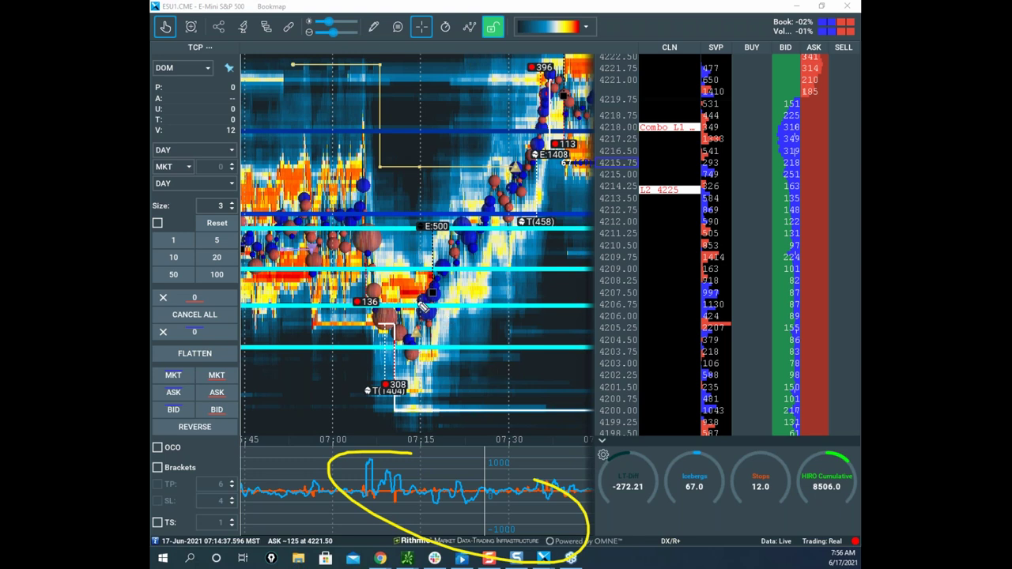
pyautogui.moveTo(362, 220); pyautogui.dragTo(407, 348)
pyautogui.moveTo(412, 452); pyautogui.dragTo(434, 475)
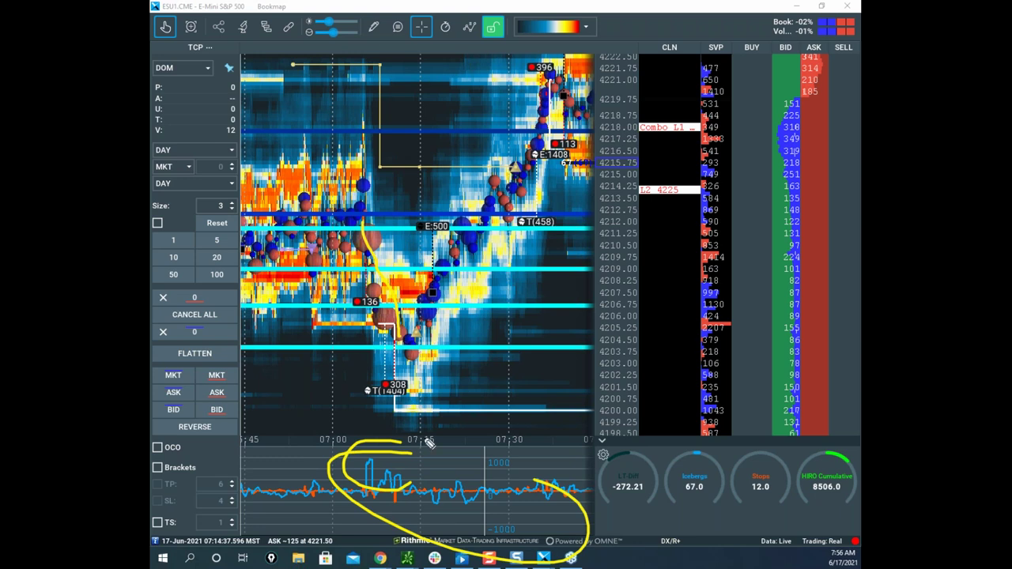
pyautogui.moveTo(412, 454); pyautogui.dragTo(372, 479)
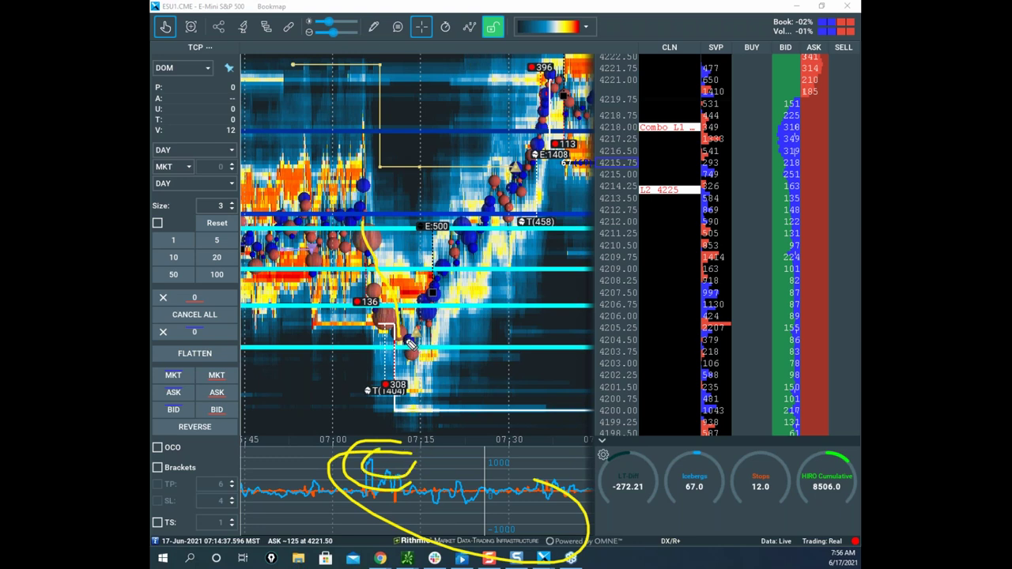
pyautogui.moveTo(384, 316)
pyautogui.mouseDown()
pyautogui.moveTo(427, 237)
pyautogui.moveTo(456, 261)
pyautogui.mouseUp()
# Handwrite a label over the position readout, write and circle +5 and -3 above the low, bracket the 4206 to 4210 zone, and clear everything.
pyautogui.moveTo(188, 111)
pyautogui.mouseDown()
pyautogui.moveTo(186, 133)
pyautogui.moveTo(199, 110)
pyautogui.moveTo(208, 124)
pyautogui.moveTo(234, 119)
pyautogui.mouseUp()
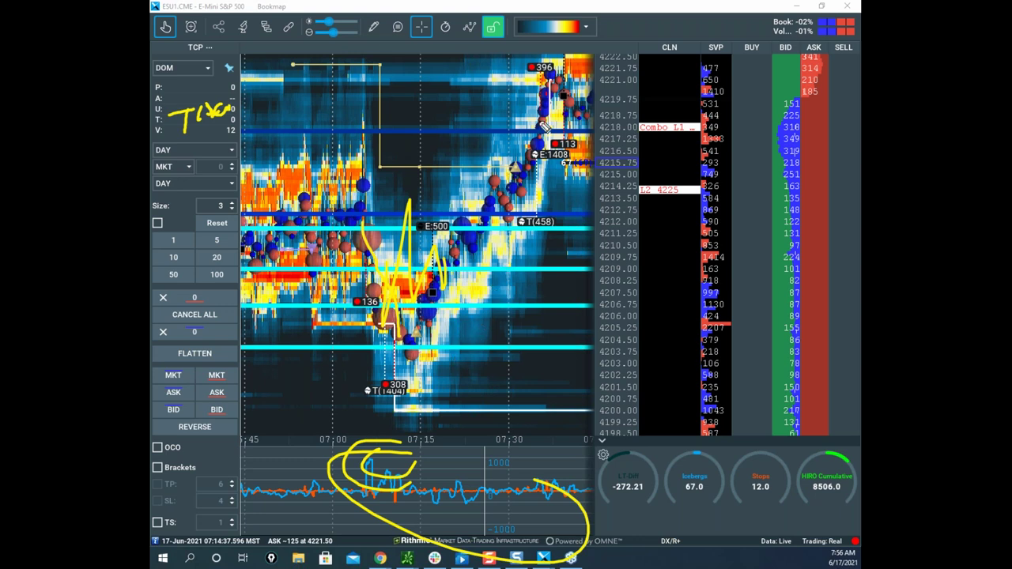
pyautogui.moveTo(413, 116); pyautogui.dragTo(421, 139)
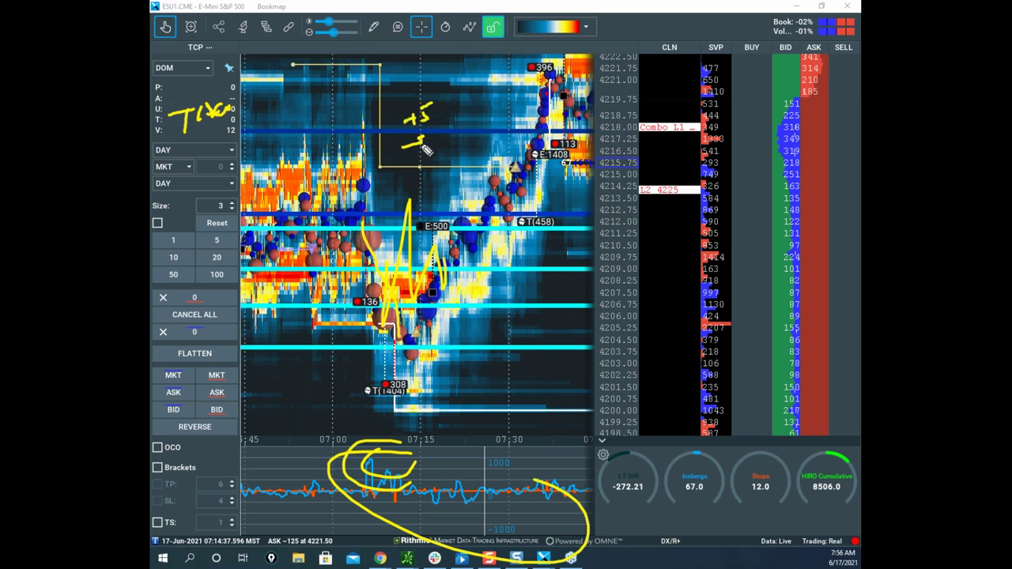
pyautogui.moveTo(456, 80); pyautogui.dragTo(492, 73)
pyautogui.moveTo(408, 98)
pyautogui.mouseDown()
pyautogui.moveTo(377, 127)
pyautogui.moveTo(440, 69)
pyautogui.mouseUp()
pyautogui.moveTo(416, 125); pyautogui.dragTo(453, 163)
pyautogui.moveTo(494, 258); pyautogui.dragTo(500, 313)
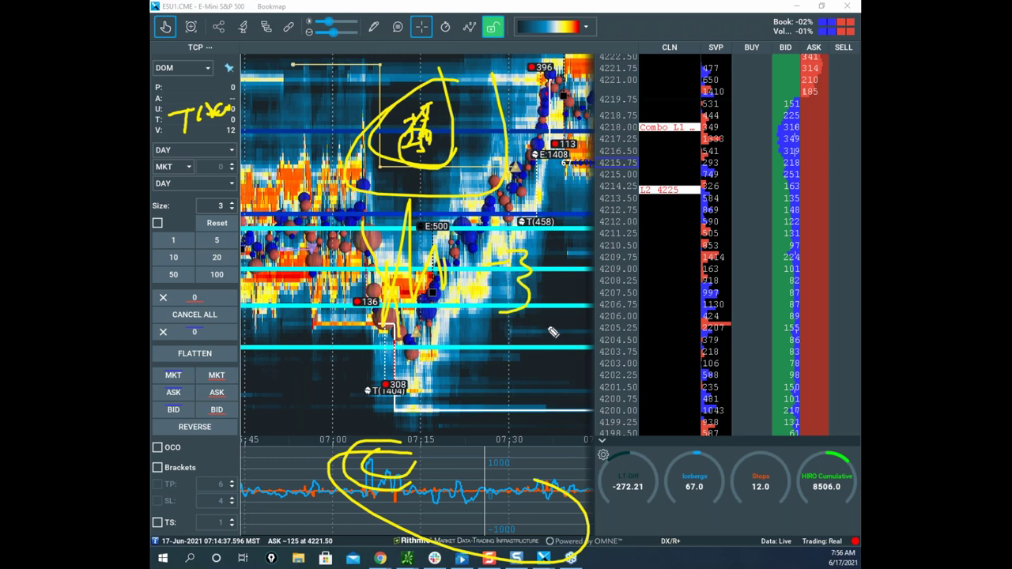
pyautogui.click(387, 7)
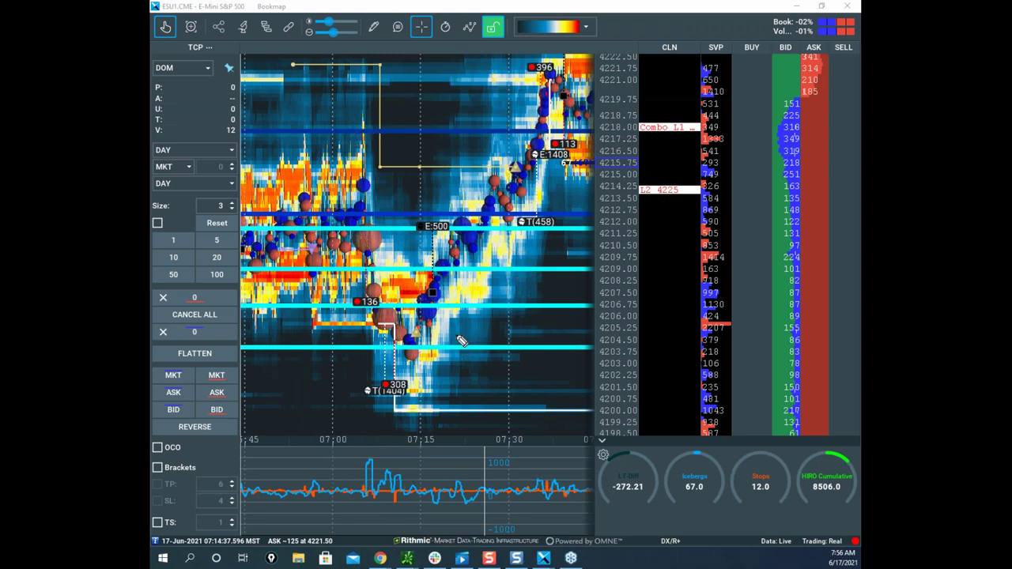
# Mark -3 below the low, circle the indicator spikes, trace the rally to about 4216, and mark another -3 beside it.
pyautogui.moveTo(461, 350)
pyautogui.mouseDown()
pyautogui.moveTo(466, 390)
pyautogui.moveTo(485, 401)
pyautogui.mouseUp()
pyautogui.moveTo(391, 444); pyautogui.dragTo(457, 479)
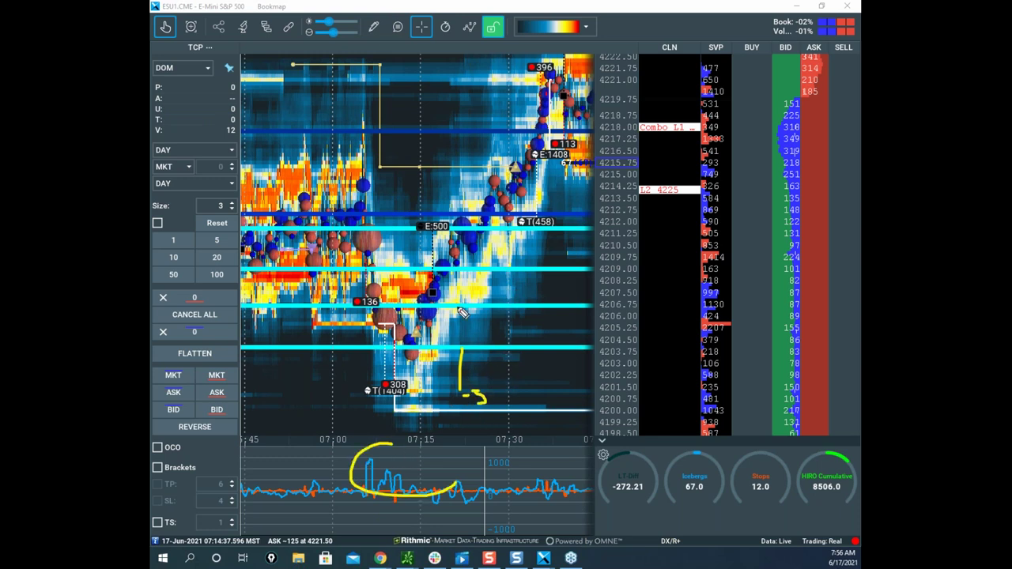
pyautogui.moveTo(432, 313); pyautogui.dragTo(516, 158)
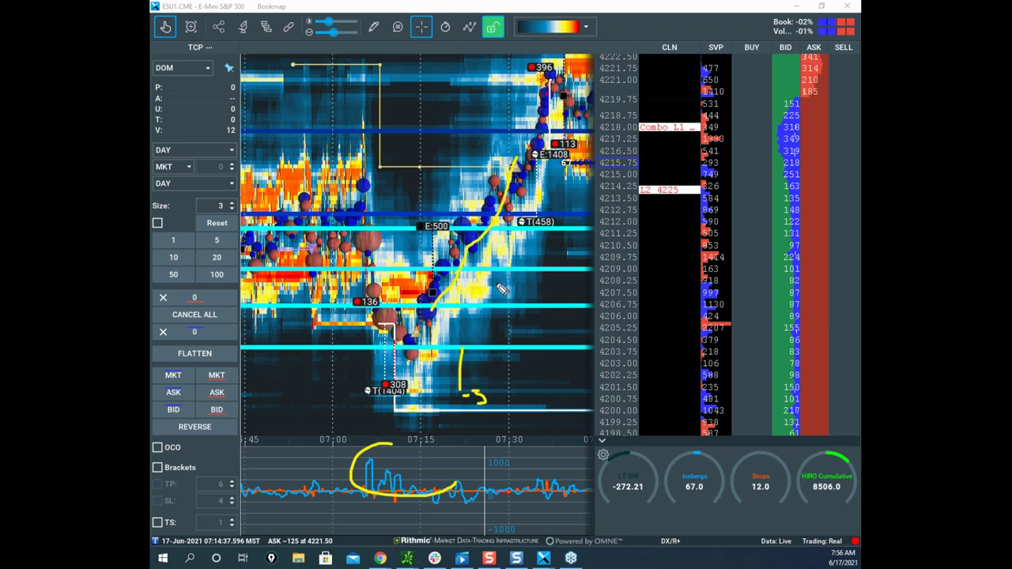
pyautogui.moveTo(486, 289)
pyautogui.mouseDown()
pyautogui.moveTo(516, 286)
pyautogui.moveTo(522, 307)
pyautogui.mouseUp()
# Circle the position readout, the whole drop and rally, and the indicator spikes, and clear all annotations to return to the live heatmap.
pyautogui.moveTo(233, 91); pyautogui.dragTo(244, 130)
pyautogui.moveTo(444, 204); pyautogui.dragTo(461, 252)
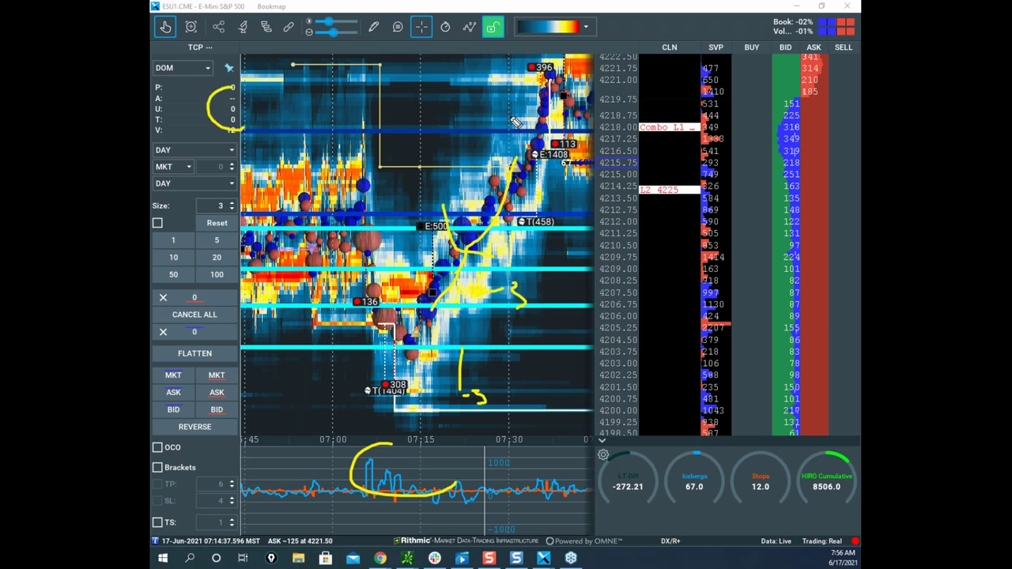
pyautogui.moveTo(510, 87); pyautogui.dragTo(506, 229)
pyautogui.moveTo(435, 427)
pyautogui.mouseDown()
pyautogui.moveTo(501, 474)
pyautogui.moveTo(498, 458)
pyautogui.mouseUp()
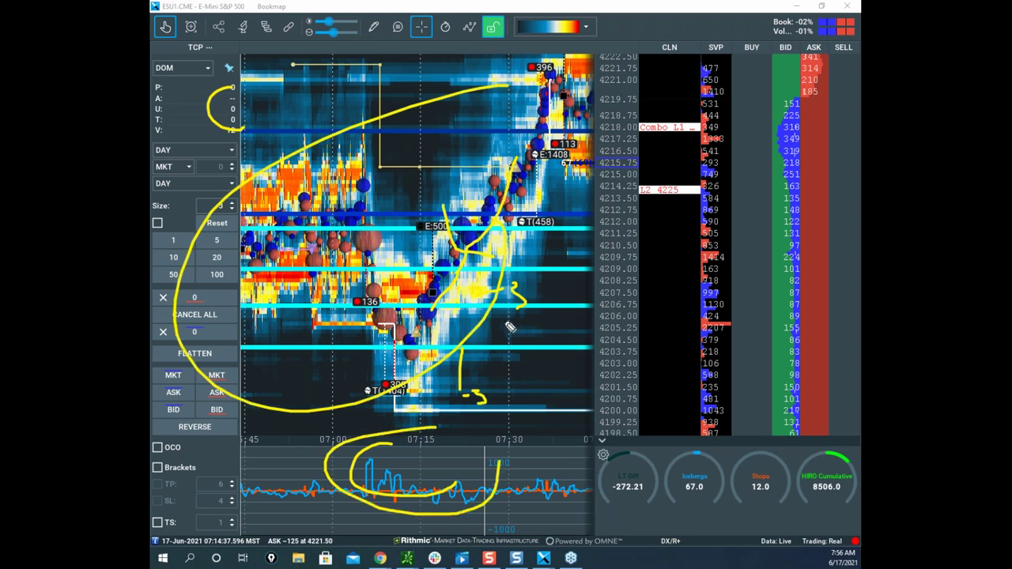
pyautogui.press('Escape')
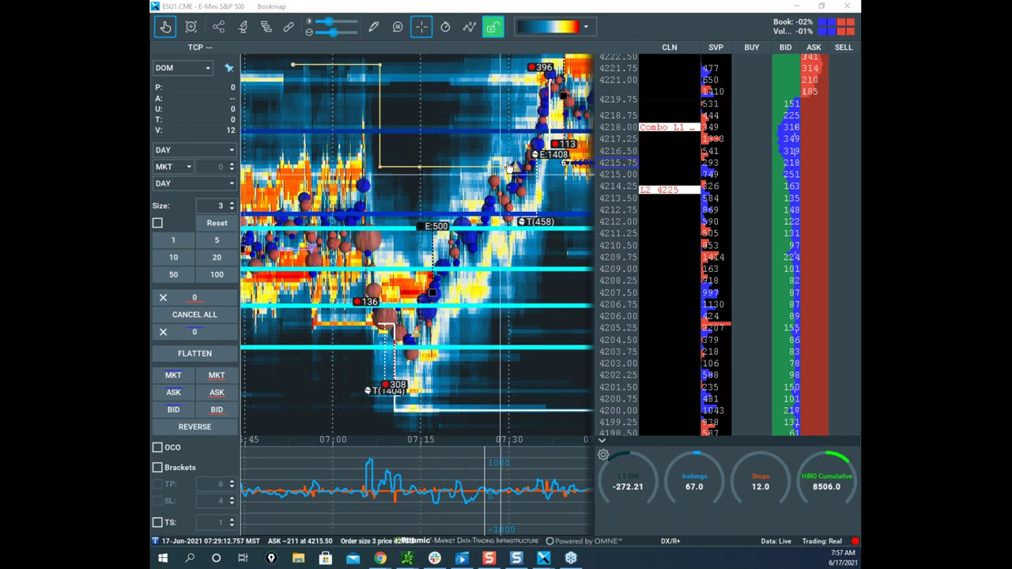
pyautogui.moveTo(521, 140); pyautogui.dragTo(498, 155)
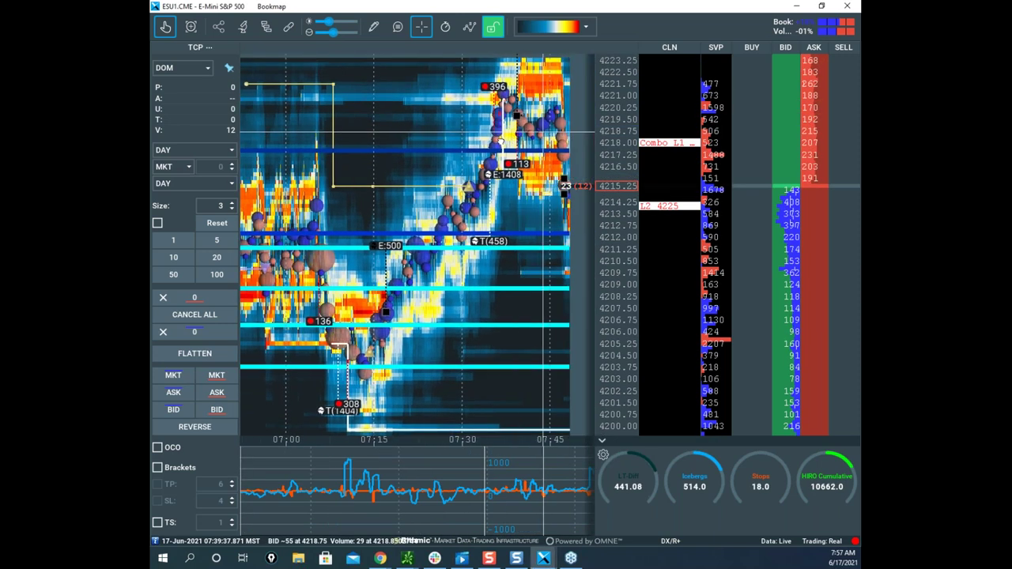
# Switch to thinkorswim's 1-hour /ES chart, outline the latest high range and its drop, circle the whole recent swing, and clear the annotations.
pyautogui.scroll(-1, 614, 123)
pyautogui.moveTo(548, 150); pyautogui.dragTo(488, 147)
pyautogui.scroll(-2, 488, 147)
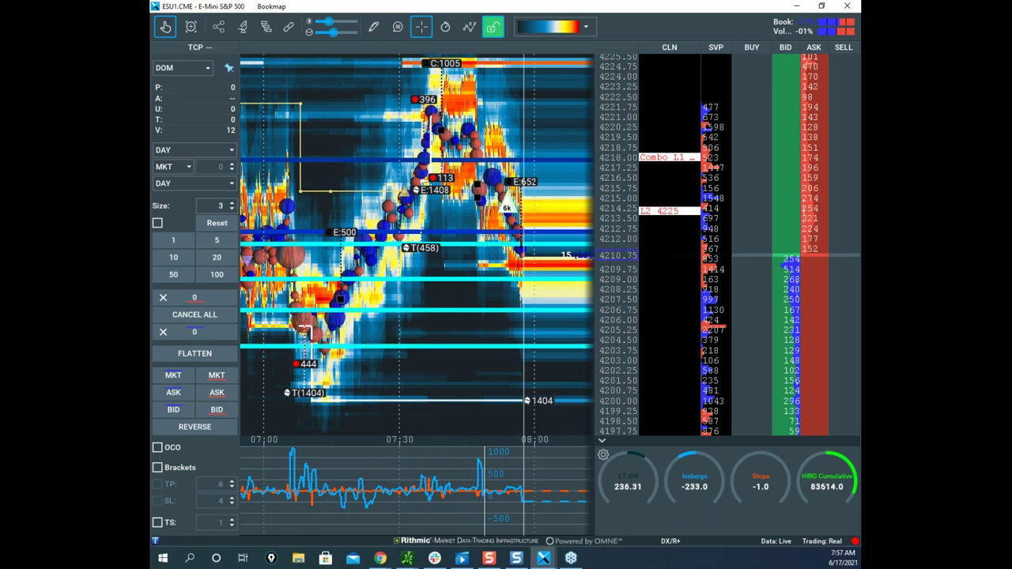
pyautogui.click(407, 558)
pyautogui.click(599, 180)
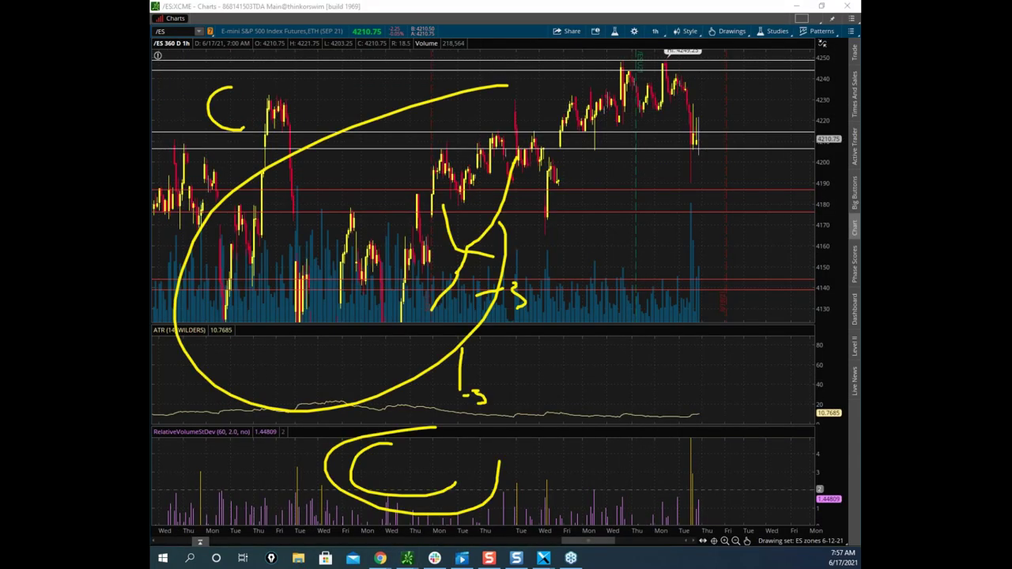
pyautogui.moveTo(567, 82)
pyautogui.mouseDown()
pyautogui.moveTo(686, 115)
pyautogui.moveTo(663, 115)
pyautogui.moveTo(712, 139)
pyautogui.mouseUp()
pyautogui.moveTo(522, 73)
pyautogui.mouseDown()
pyautogui.moveTo(780, 40)
pyautogui.moveTo(696, 2)
pyautogui.mouseUp()
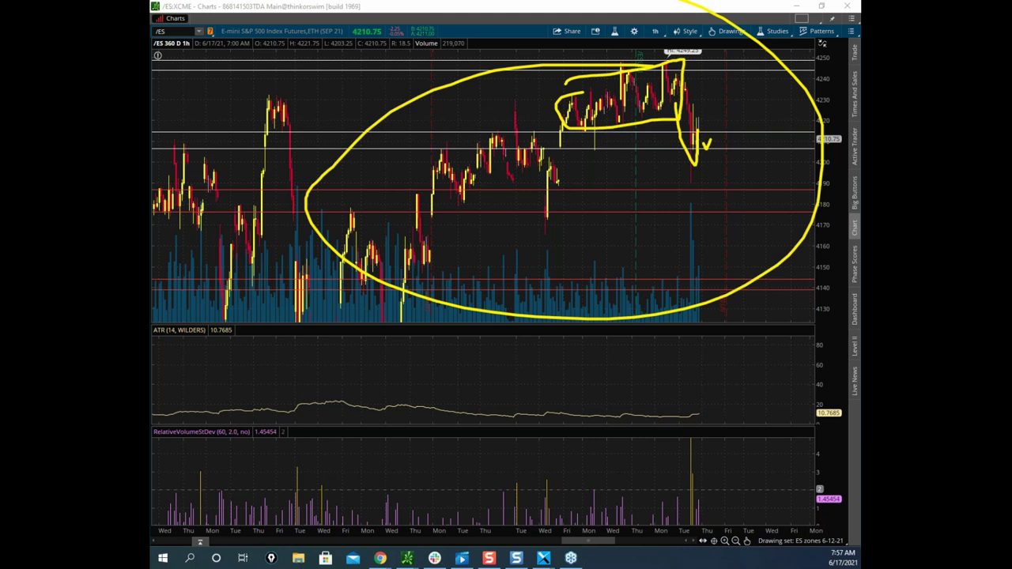
pyautogui.press('Escape')
# Return to the Bookmap heatmap and examine the drop, rally and pullback between 07:00 and 08:00.
pyautogui.doubleClick(622, 9)
pyautogui.click(336, 308)
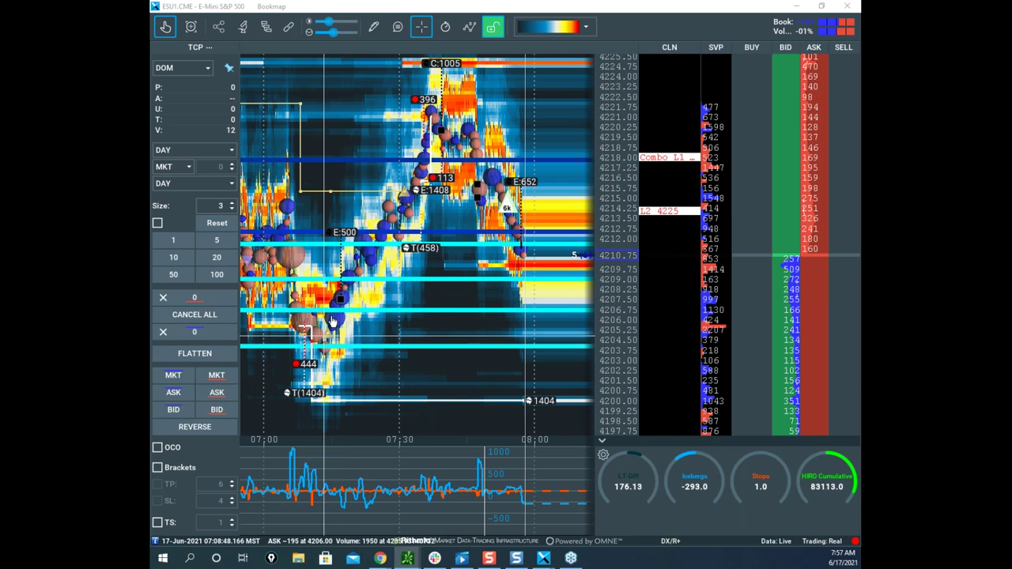
pyautogui.moveTo(370, 335); pyautogui.dragTo(405, 332)
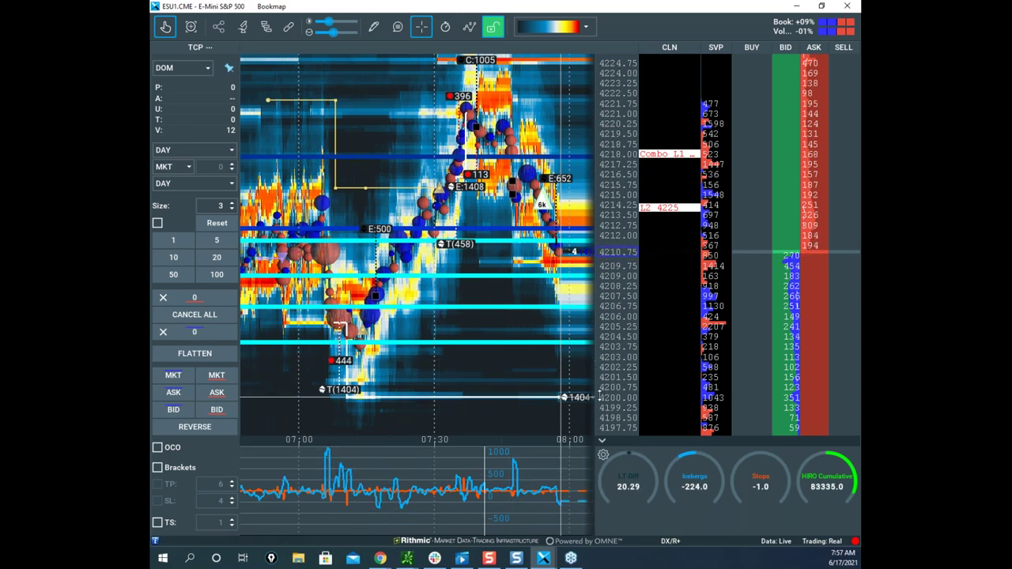
pyautogui.moveTo(491, 224); pyautogui.dragTo(338, 258)
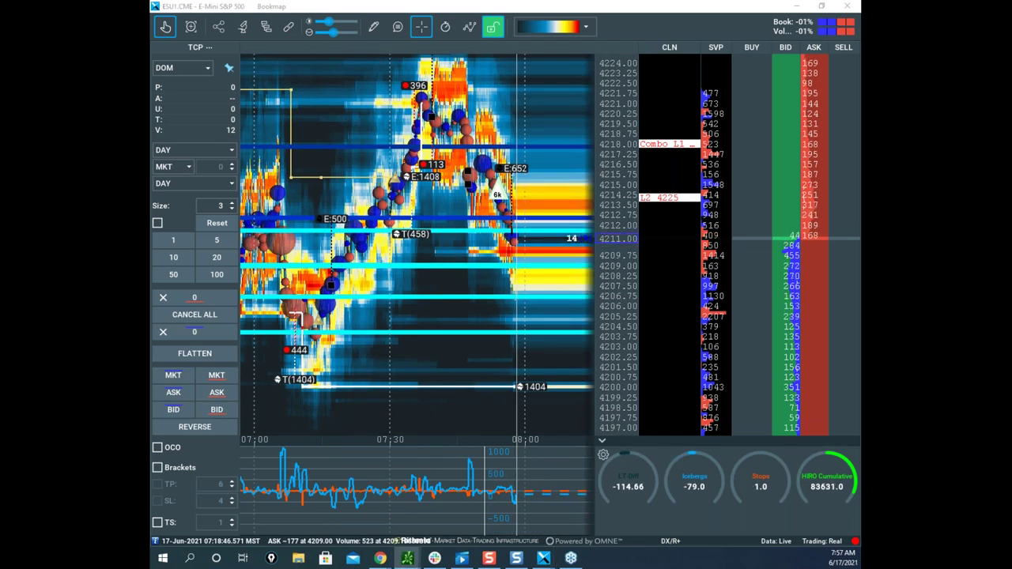
pyautogui.moveTo(515, 181); pyautogui.dragTo(510, 149)
# Show the 5-minute /ES chart in thinkorswim, box the morning range between about 4206 and 4221, and clear the annotations.
pyautogui.click(636, 149)
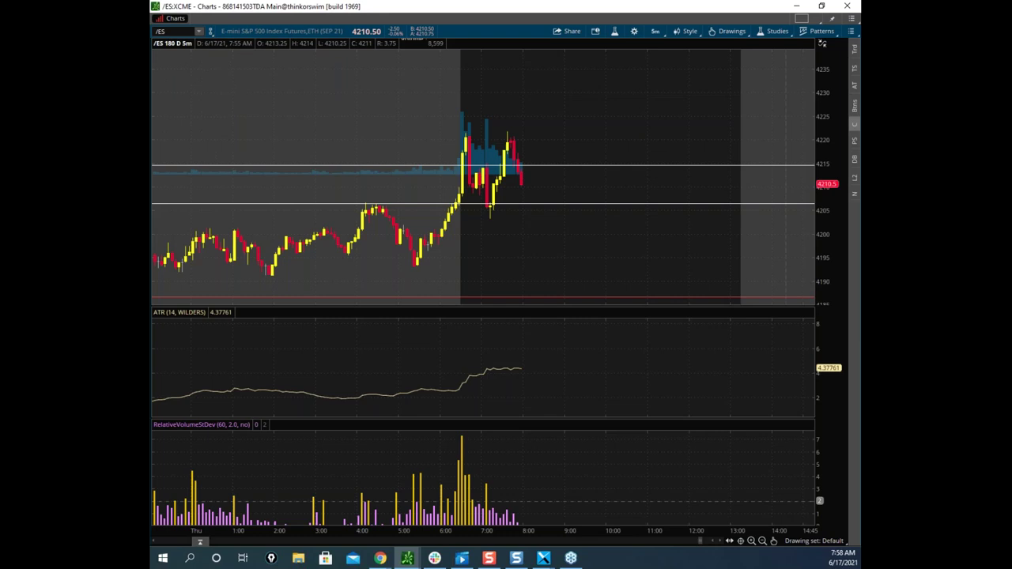
pyautogui.moveTo(475, 140)
pyautogui.mouseDown()
pyautogui.moveTo(522, 144)
pyautogui.moveTo(528, 212)
pyautogui.moveTo(468, 160)
pyautogui.mouseUp()
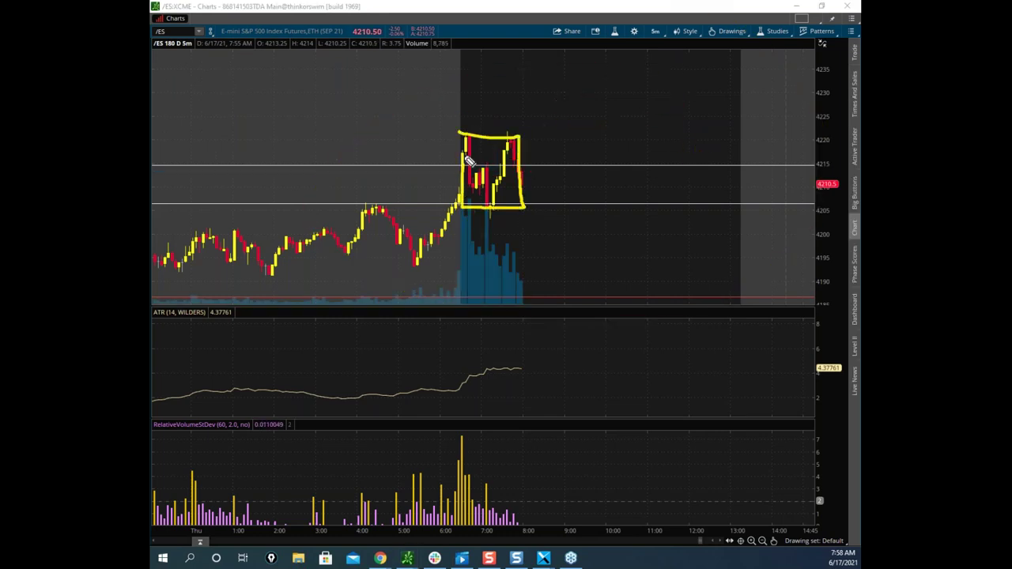
pyautogui.moveTo(525, 206)
pyautogui.mouseDown()
pyautogui.moveTo(545, 321)
pyautogui.moveTo(567, 291)
pyautogui.mouseUp()
pyautogui.press('Escape')
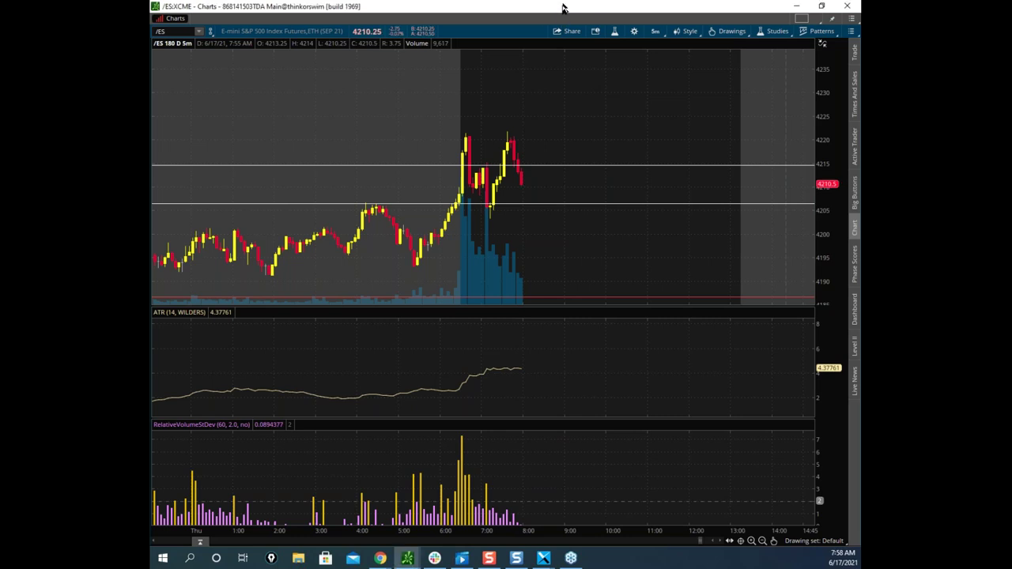
# Shrink the 5-minute /ES chart out of the way and bring up the 1-hour gold /GC chart at full size.
pyautogui.moveTo(563, 7); pyautogui.dragTo(481, 162)
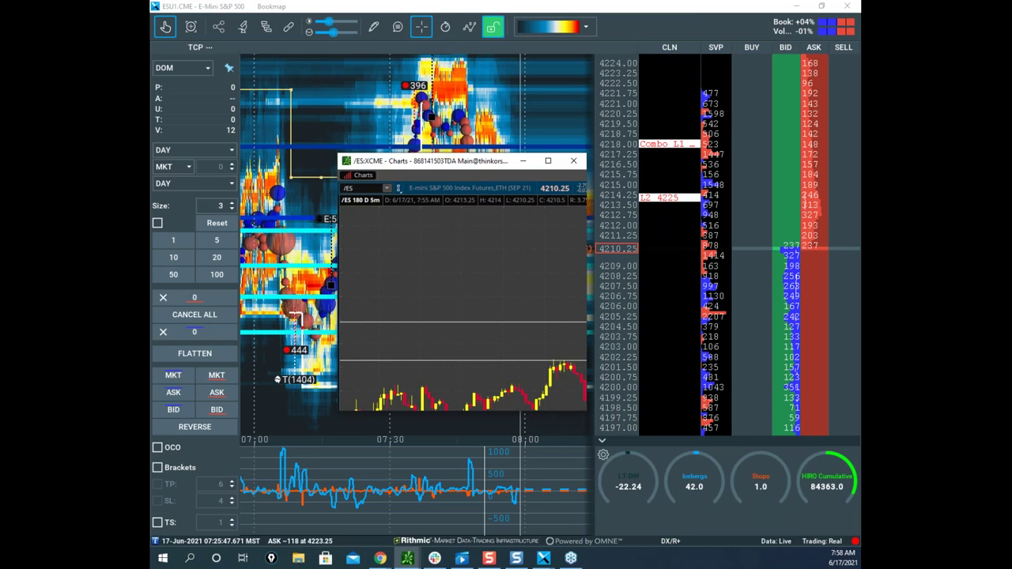
pyautogui.moveTo(152, 77); pyautogui.dragTo(585, 92)
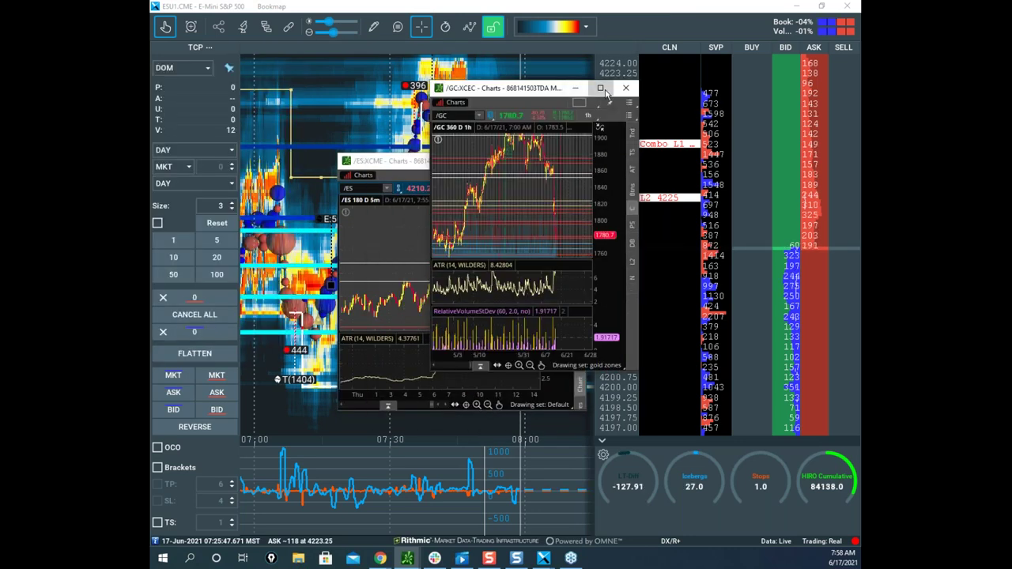
pyautogui.click(600, 88)
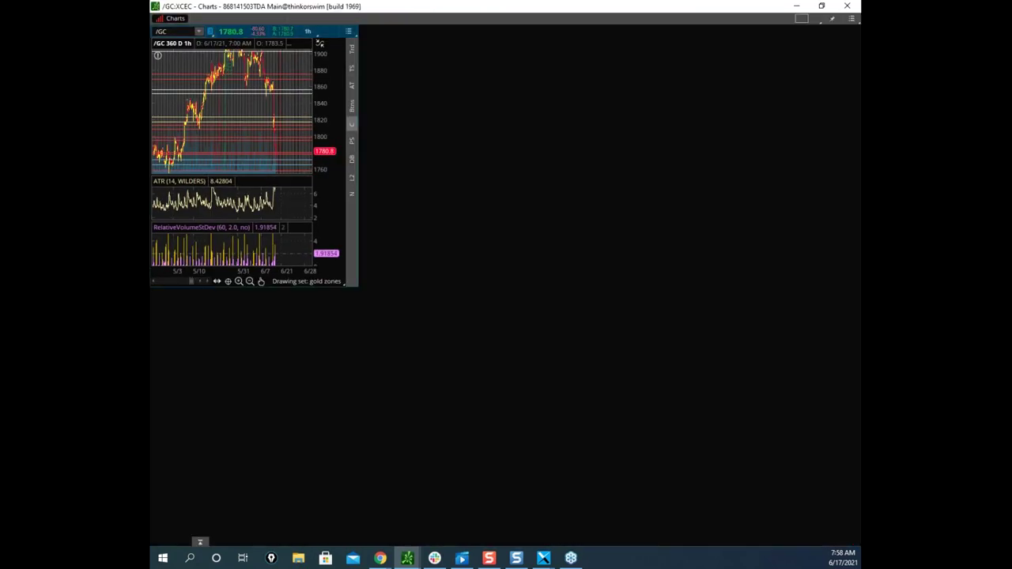
pyautogui.press('super+Up')
pyautogui.press('Escape')
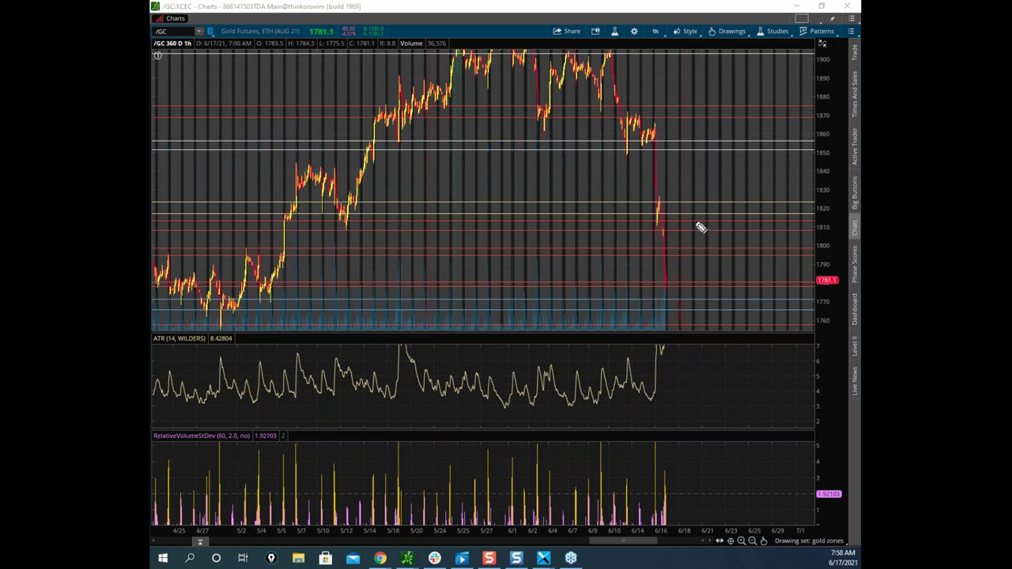
# Box gold's early range, extend its level near 1780 to the current price, trace the drop with a possible rebound, and clear the annotations.
pyautogui.moveTo(158, 255)
pyautogui.mouseDown()
pyautogui.moveTo(294, 245)
pyautogui.moveTo(289, 317)
pyautogui.moveTo(151, 314)
pyautogui.mouseUp()
pyautogui.moveTo(182, 285); pyautogui.dragTo(668, 285)
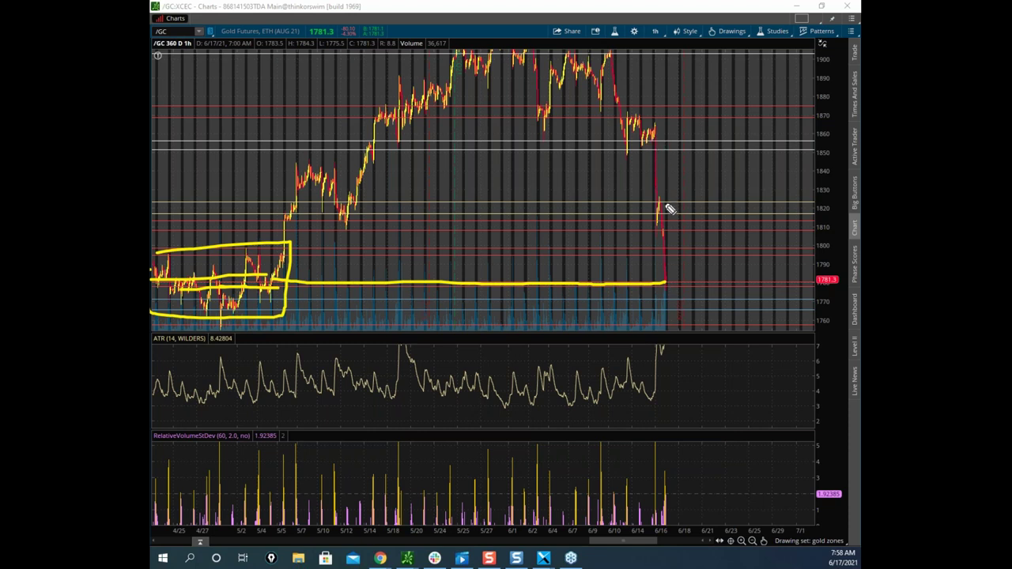
pyautogui.moveTo(654, 133)
pyautogui.mouseDown()
pyautogui.moveTo(669, 283)
pyautogui.moveTo(737, 46)
pyautogui.mouseUp()
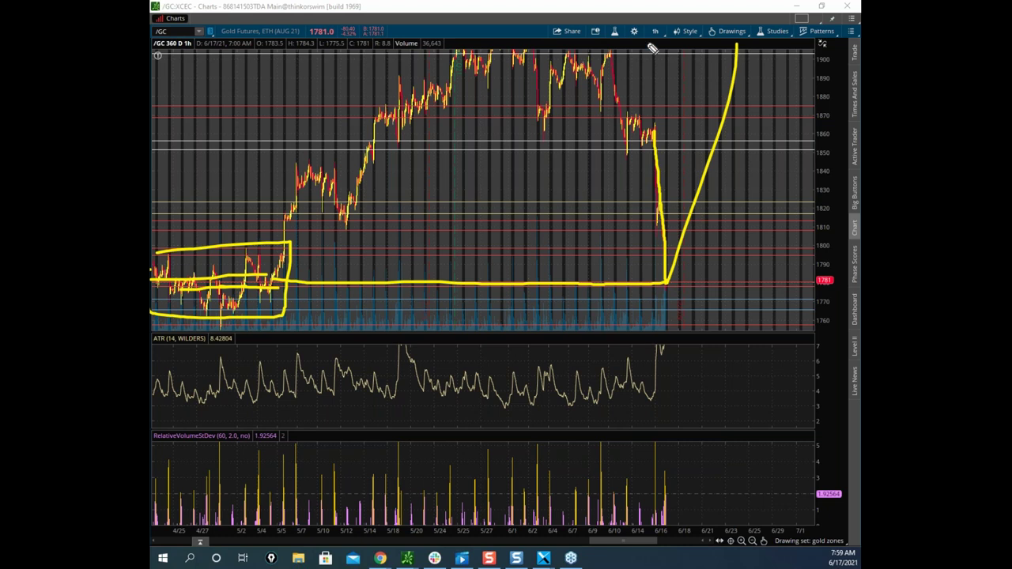
pyautogui.moveTo(668, 266)
pyautogui.mouseDown()
pyautogui.moveTo(657, 272)
pyautogui.moveTo(673, 223)
pyautogui.mouseUp()
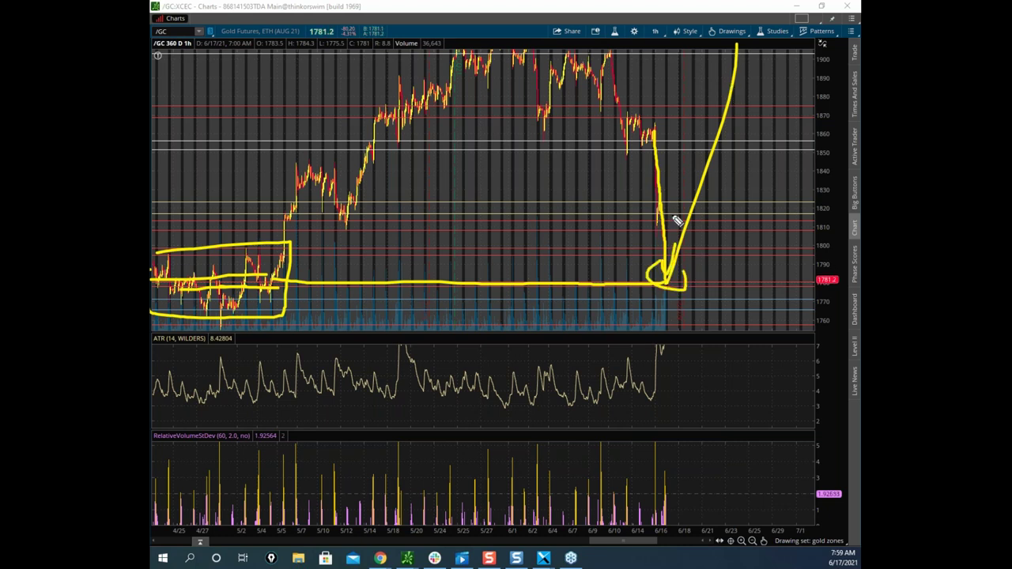
pyautogui.press('Escape')
# Move the gold and 5-minute /ES charts out of view and show the 1-hour /ES chart at full size.
pyautogui.moveTo(609, 8)
pyautogui.mouseDown()
pyautogui.moveTo(744, 118)
pyautogui.moveTo(860, 142)
pyautogui.mouseUp()
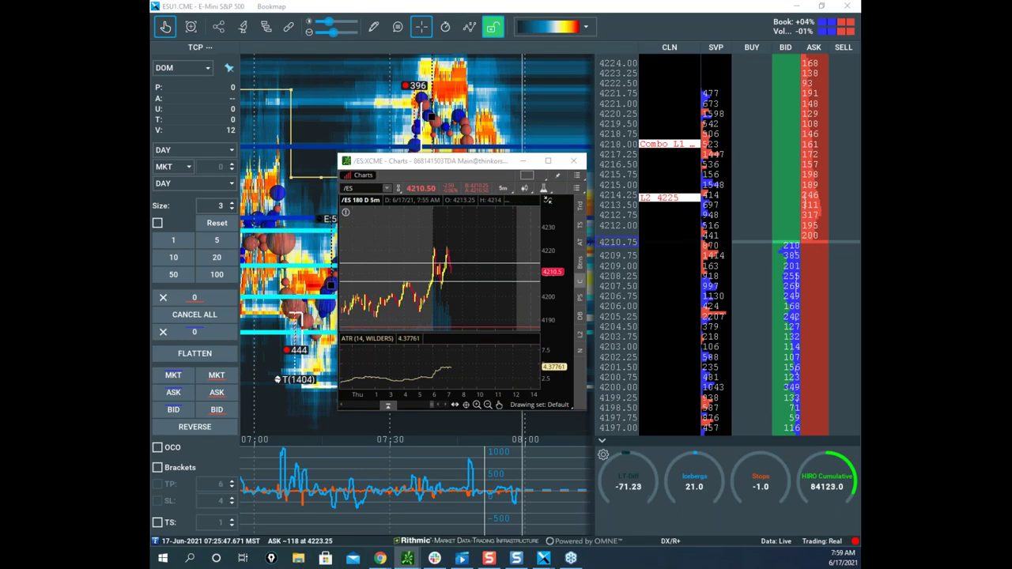
pyautogui.moveTo(152, 207); pyautogui.dragTo(582, 175)
pyautogui.click(639, 174)
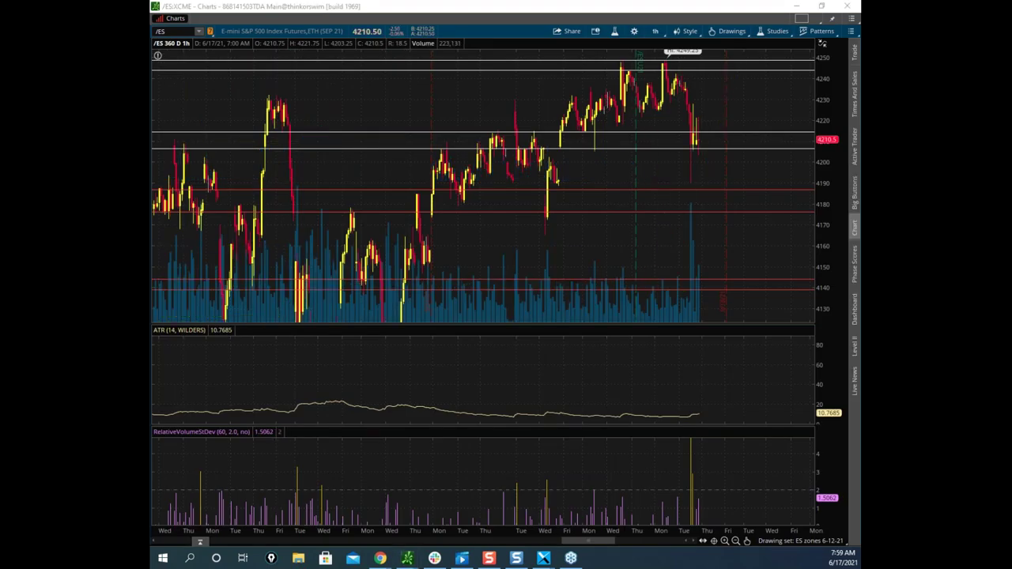
# Box the lower range and extend its line near 4200, circle the upper range and the latest drop, and clear the annotations.
pyautogui.moveTo(429, 137)
pyautogui.mouseDown()
pyautogui.moveTo(545, 133)
pyautogui.moveTo(541, 194)
pyautogui.moveTo(437, 158)
pyautogui.moveTo(452, 178)
pyautogui.moveTo(679, 165)
pyautogui.mouseUp()
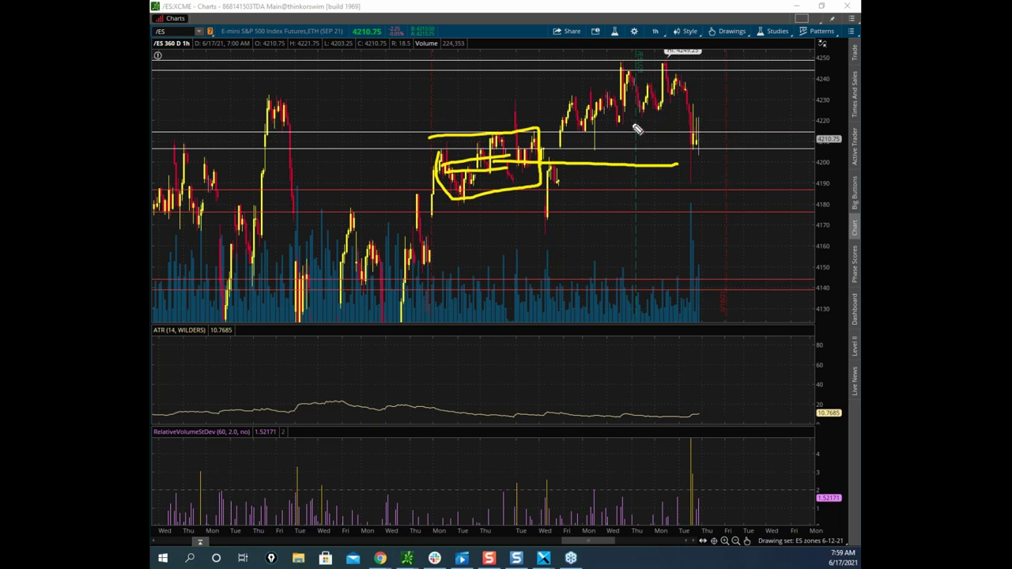
pyautogui.moveTo(589, 75)
pyautogui.mouseDown()
pyautogui.moveTo(688, 71)
pyautogui.moveTo(693, 128)
pyautogui.moveTo(599, 127)
pyautogui.moveTo(568, 71)
pyautogui.mouseUp()
pyautogui.moveTo(694, 76)
pyautogui.mouseDown()
pyautogui.moveTo(573, 114)
pyautogui.moveTo(676, 63)
pyautogui.mouseUp()
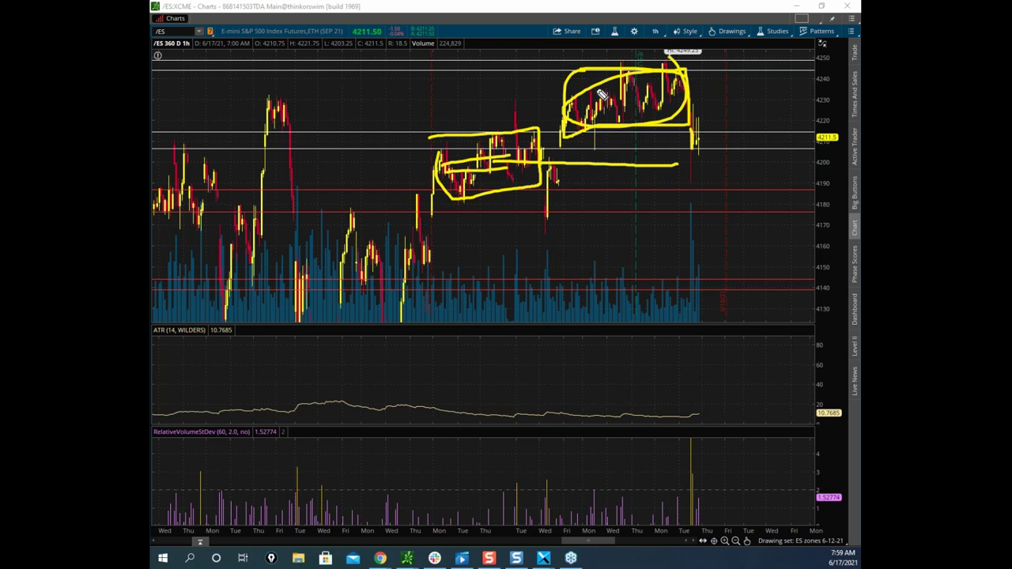
pyautogui.moveTo(687, 83)
pyautogui.mouseDown()
pyautogui.moveTo(594, 117)
pyautogui.moveTo(689, 123)
pyautogui.moveTo(699, 114)
pyautogui.moveTo(694, 143)
pyautogui.moveTo(721, 111)
pyautogui.moveTo(691, 163)
pyautogui.moveTo(691, 250)
pyautogui.mouseUp()
pyautogui.moveTo(459, 166); pyautogui.dragTo(718, 166)
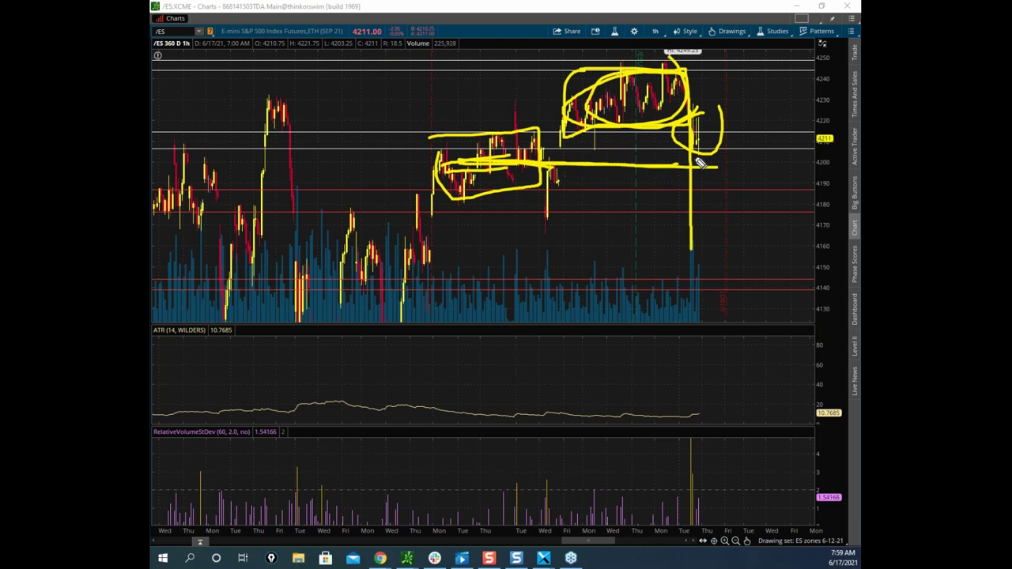
pyautogui.click(557, 41)
# Trace the drop and bounce near 4200, outline the lower and upper ranges, draw a long downward arrow, and clear the annotations.
pyautogui.moveTo(691, 151); pyautogui.dragTo(696, 172)
pyautogui.moveTo(685, 111)
pyautogui.mouseDown()
pyautogui.moveTo(695, 173)
pyautogui.moveTo(705, 89)
pyautogui.mouseUp()
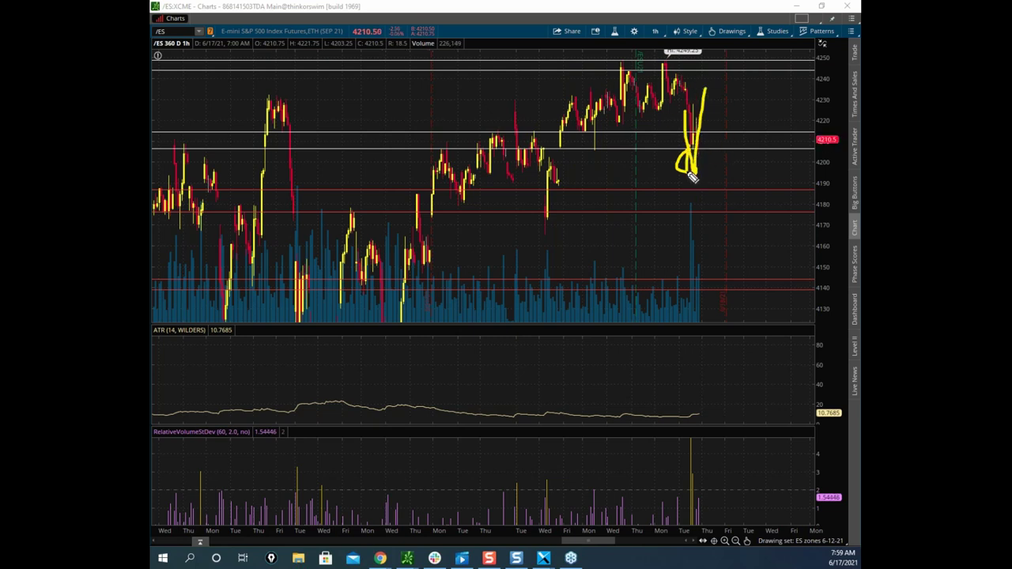
pyautogui.moveTo(413, 140)
pyautogui.mouseDown()
pyautogui.moveTo(561, 142)
pyautogui.moveTo(429, 176)
pyautogui.moveTo(594, 150)
pyautogui.mouseUp()
pyautogui.moveTo(607, 73); pyautogui.dragTo(622, 121)
pyautogui.moveTo(692, 109)
pyautogui.mouseDown()
pyautogui.moveTo(702, 291)
pyautogui.moveTo(695, 347)
pyautogui.moveTo(727, 307)
pyautogui.mouseUp()
pyautogui.moveTo(701, 69)
pyautogui.mouseDown()
pyautogui.moveTo(577, 72)
pyautogui.moveTo(650, 117)
pyautogui.mouseUp()
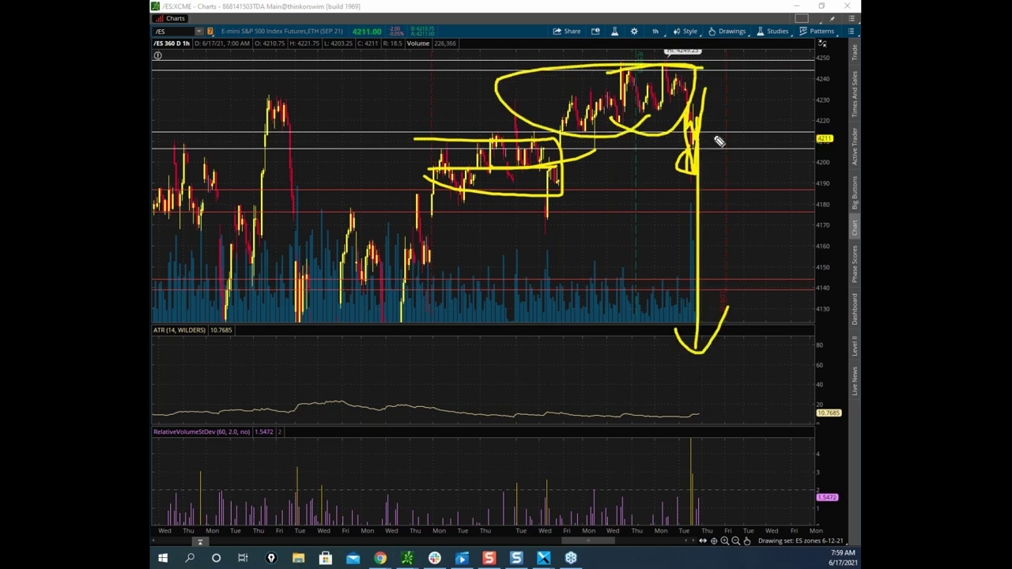
pyautogui.press('Escape')
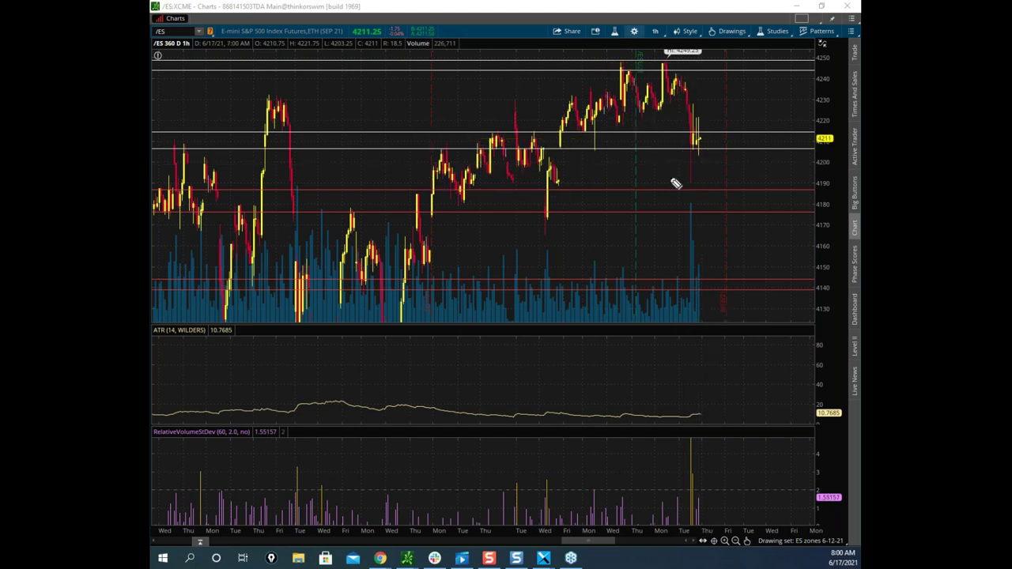
# Write a mark below the current price, box both ranges, trace the sharp dip and rally between them, and clear the annotations.
pyautogui.moveTo(668, 181); pyautogui.dragTo(684, 167)
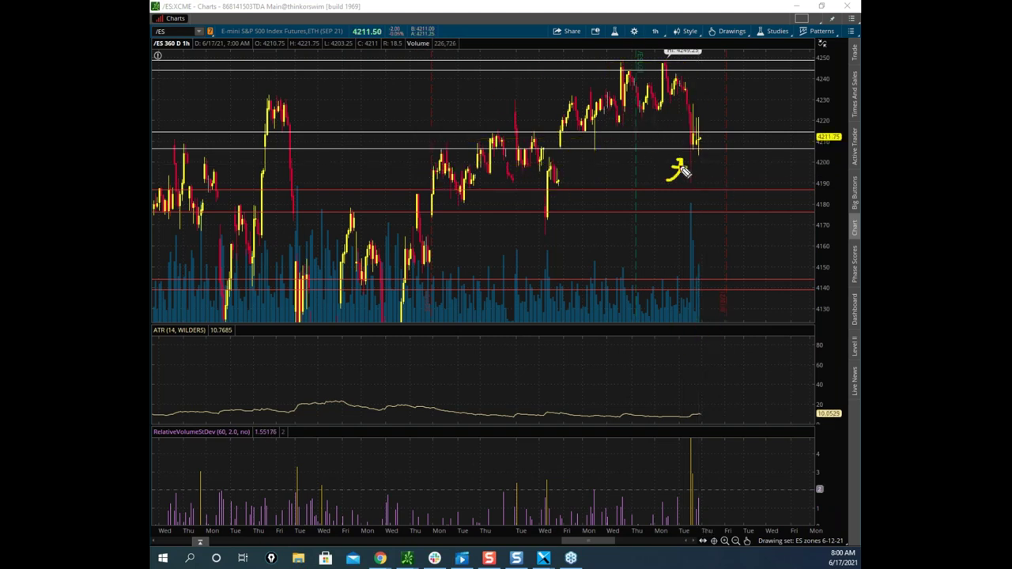
pyautogui.moveTo(578, 77)
pyautogui.mouseDown()
pyautogui.moveTo(707, 75)
pyautogui.moveTo(608, 120)
pyautogui.mouseUp()
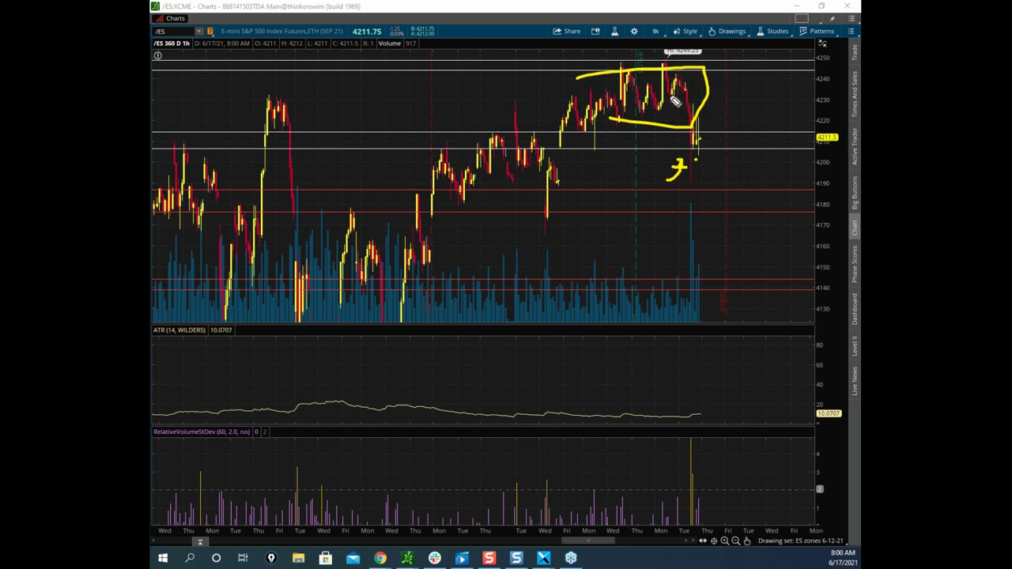
pyautogui.moveTo(595, 83)
pyautogui.mouseDown()
pyautogui.moveTo(643, 131)
pyautogui.moveTo(667, 112)
pyautogui.mouseUp()
pyautogui.moveTo(439, 158)
pyautogui.mouseDown()
pyautogui.moveTo(556, 144)
pyautogui.moveTo(434, 154)
pyautogui.moveTo(440, 139)
pyautogui.mouseUp()
pyautogui.moveTo(552, 172)
pyautogui.mouseDown()
pyautogui.moveTo(549, 237)
pyautogui.moveTo(565, 107)
pyautogui.moveTo(697, 72)
pyautogui.moveTo(612, 123)
pyautogui.moveTo(607, 85)
pyautogui.mouseUp()
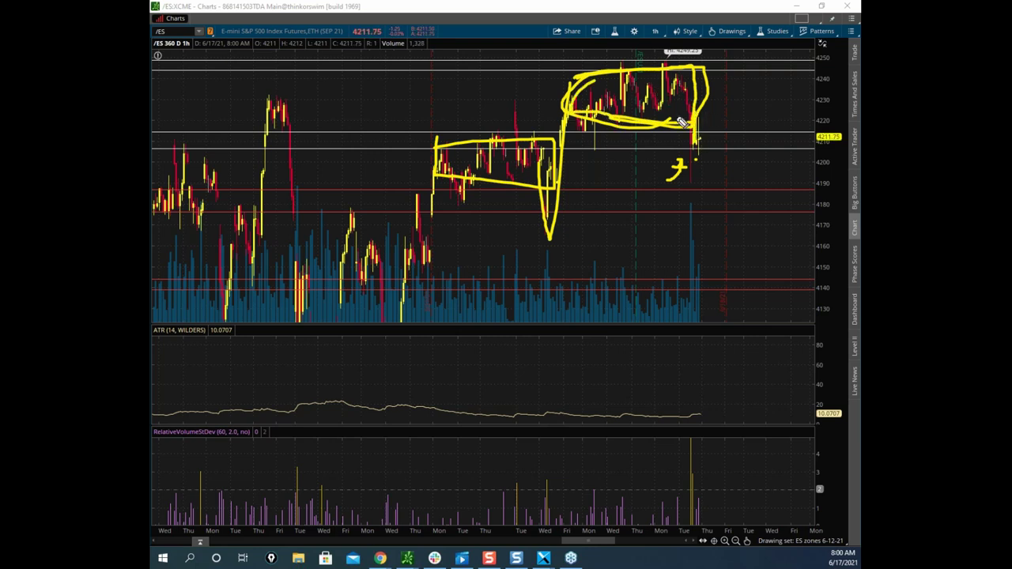
pyautogui.rightClick(679, 120)
# Circle the latest /ES candles, draw possible downward and upward paths, box the upper range, and clear the annotations.
pyautogui.moveTo(685, 124)
pyautogui.mouseDown()
pyautogui.moveTo(707, 121)
pyautogui.moveTo(687, 126)
pyautogui.moveTo(737, 183)
pyautogui.mouseUp()
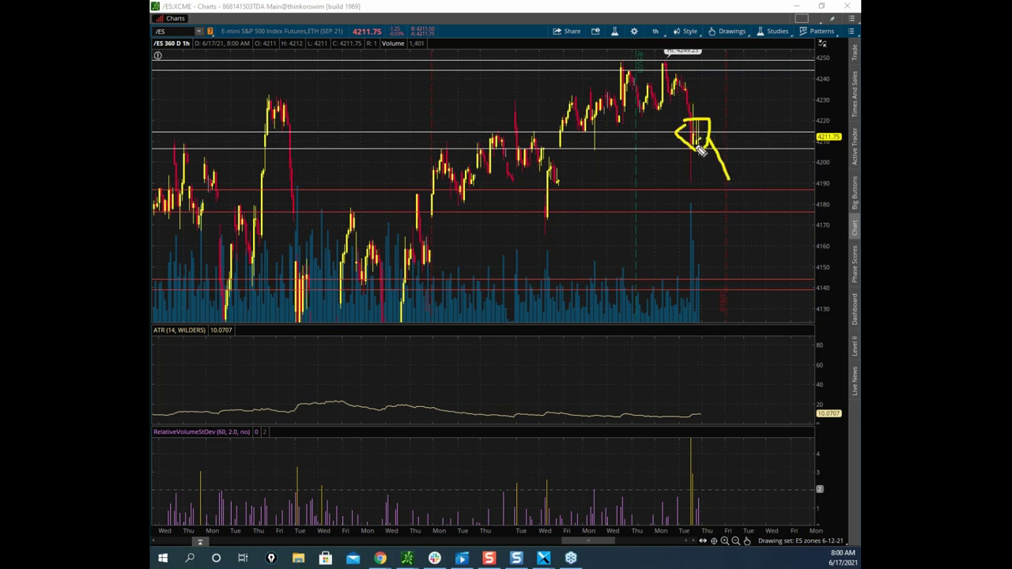
pyautogui.moveTo(709, 142)
pyautogui.mouseDown()
pyautogui.moveTo(716, 158)
pyautogui.moveTo(704, 170)
pyautogui.moveTo(717, 76)
pyautogui.mouseUp()
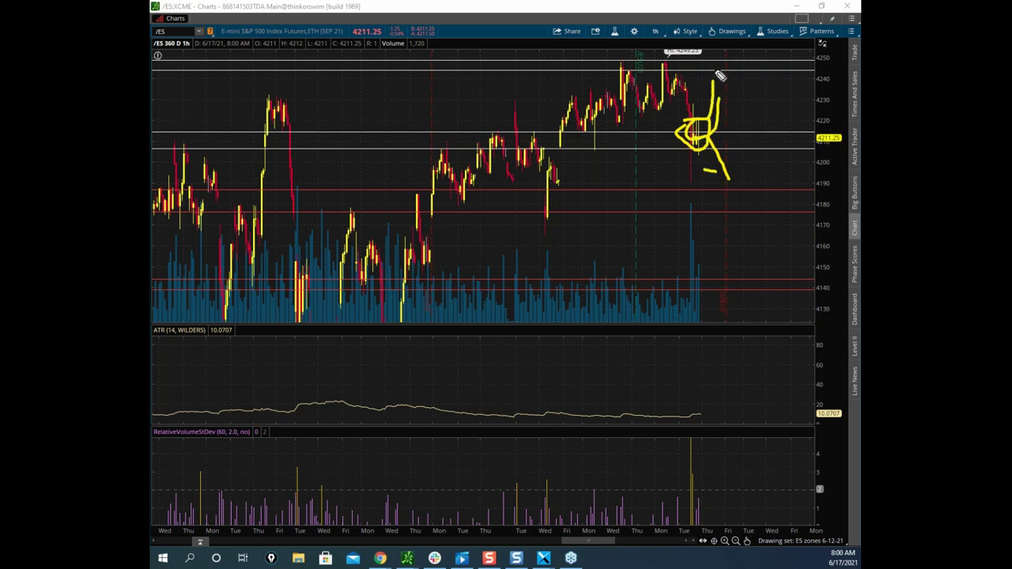
pyautogui.moveTo(563, 80)
pyautogui.mouseDown()
pyautogui.moveTo(716, 77)
pyautogui.moveTo(606, 115)
pyautogui.mouseUp()
pyautogui.moveTo(674, 89)
pyautogui.mouseDown()
pyautogui.moveTo(607, 91)
pyautogui.moveTo(637, 96)
pyautogui.mouseUp()
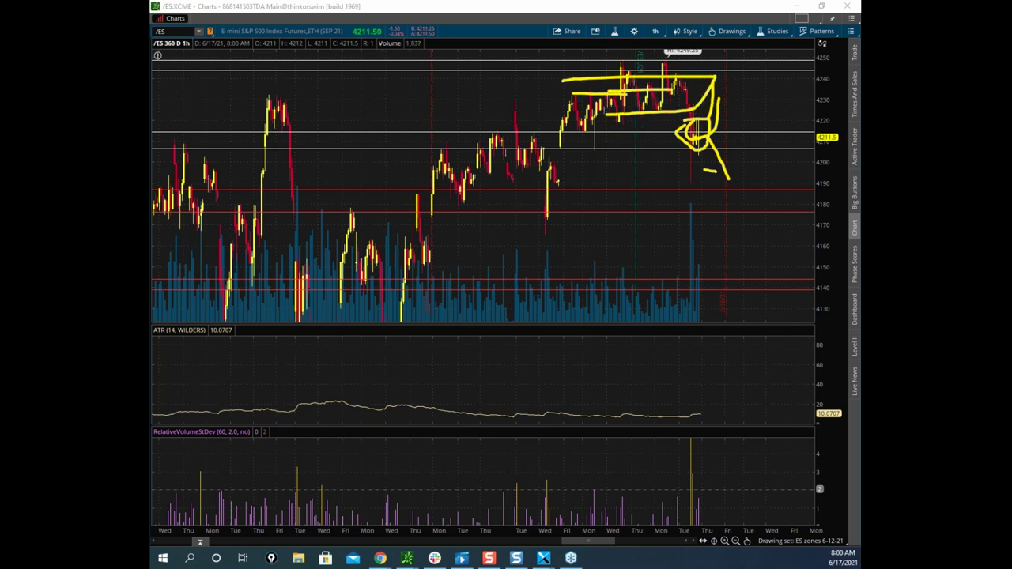
pyautogui.press('Escape')
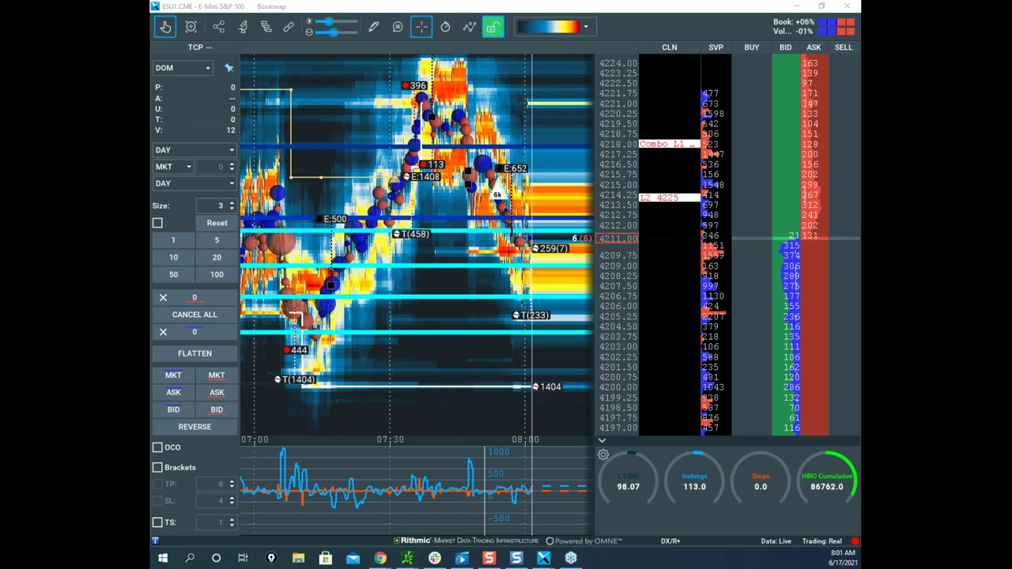
# In Bookmap, circle the bid and ask sizes around 4211 on the price ladder and clear the annotations.
pyautogui.moveTo(791, 154)
pyautogui.mouseDown()
pyautogui.moveTo(822, 170)
pyautogui.moveTo(793, 236)
pyautogui.mouseUp()
pyautogui.moveTo(814, 198); pyautogui.dragTo(840, 144)
pyautogui.moveTo(822, 107)
pyautogui.mouseDown()
pyautogui.moveTo(781, 271)
pyautogui.moveTo(828, 132)
pyautogui.mouseUp()
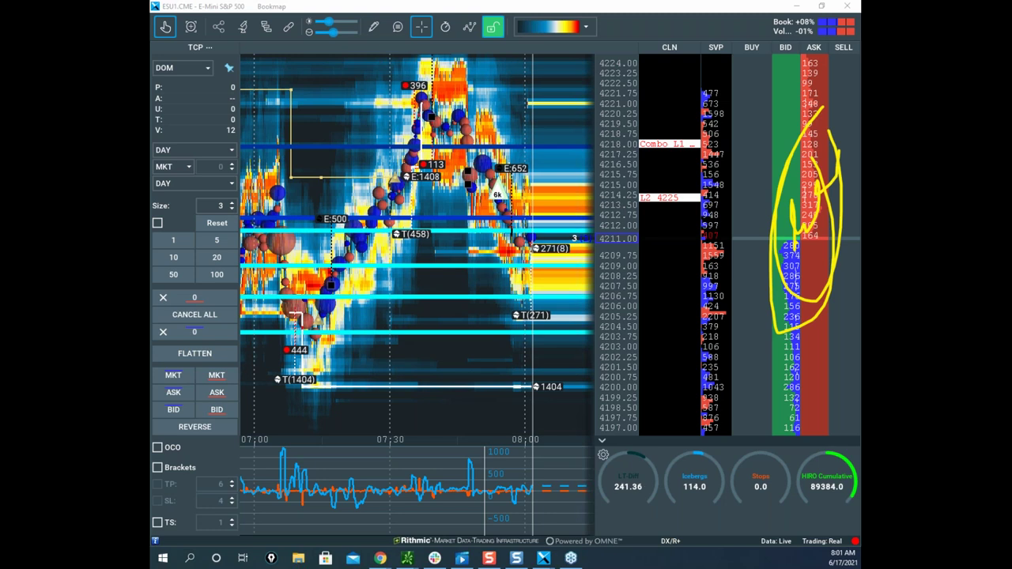
pyautogui.press('Escape')
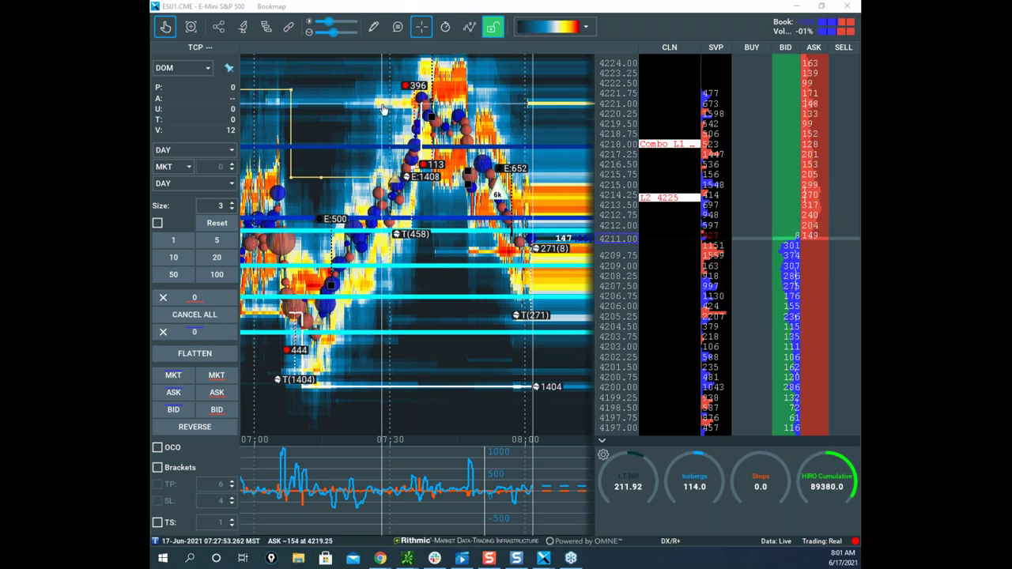
# Examine the recent price action around 08:00 more closely on the heatmap.
pyautogui.moveTo(549, 203); pyautogui.dragTo(531, 170)
pyautogui.scroll(2, 486, 154)
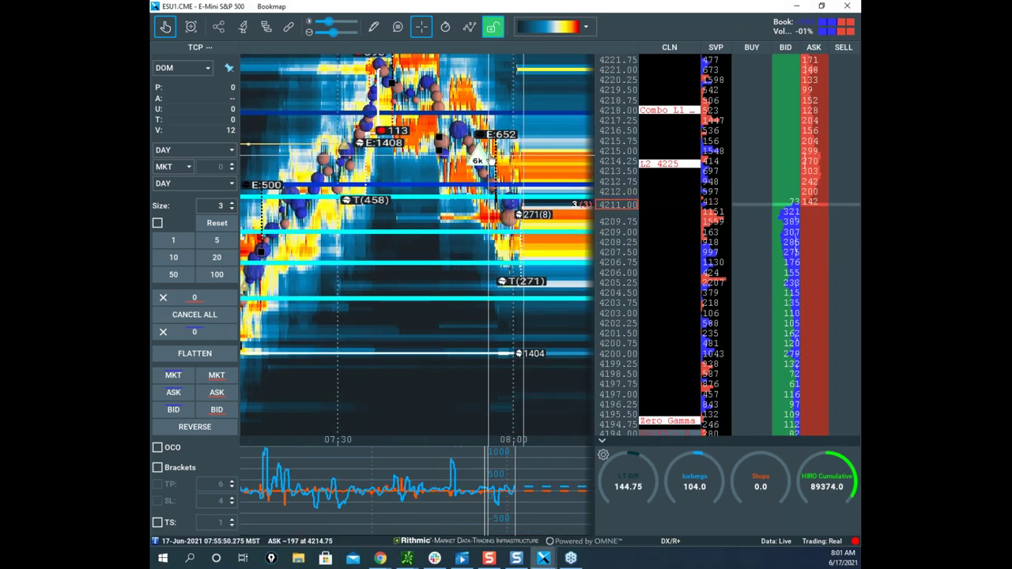
pyautogui.moveTo(544, 159); pyautogui.dragTo(514, 165)
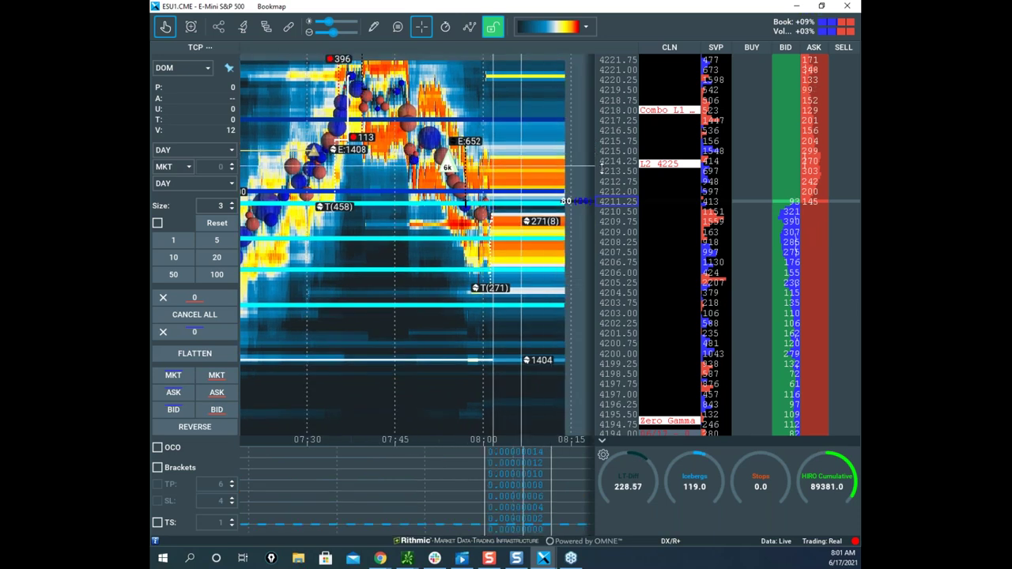
# Examine the heatmap's price action from 07:00 to past 08:00 around the levels near 4210.
pyautogui.scroll(1, 603, 164)
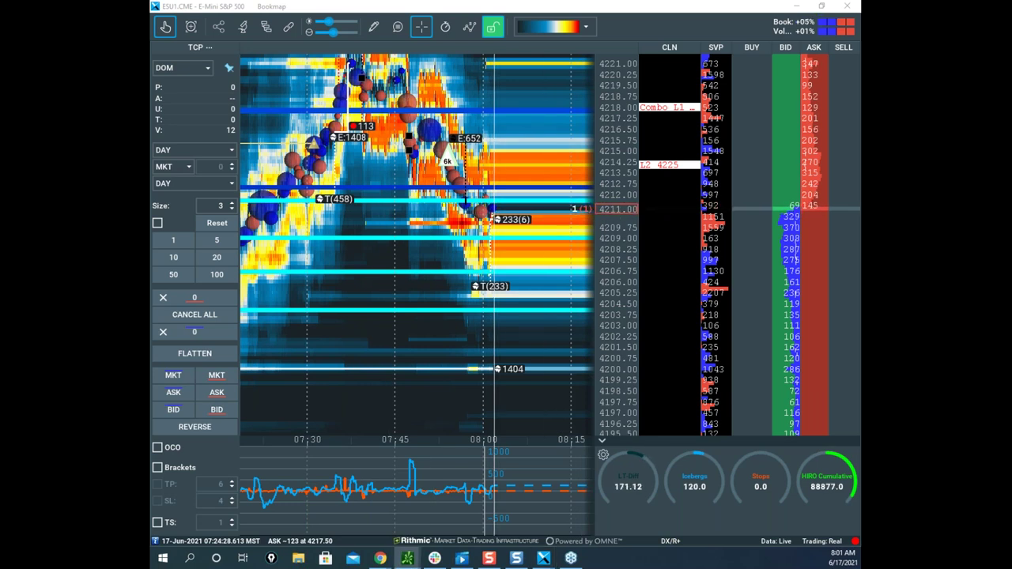
pyautogui.moveTo(607, 203); pyautogui.dragTo(608, 194)
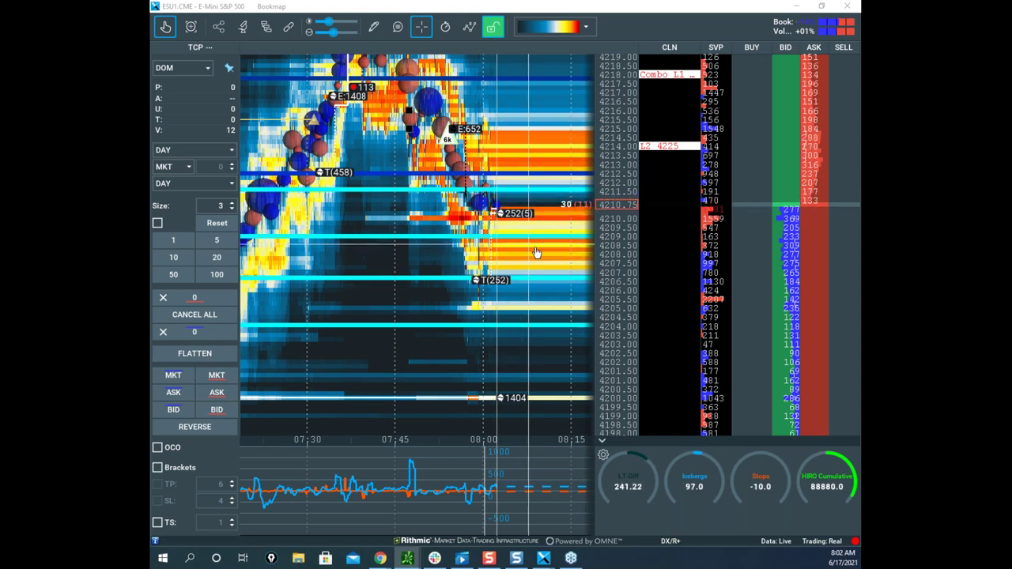
pyautogui.scroll(-3, 535, 252)
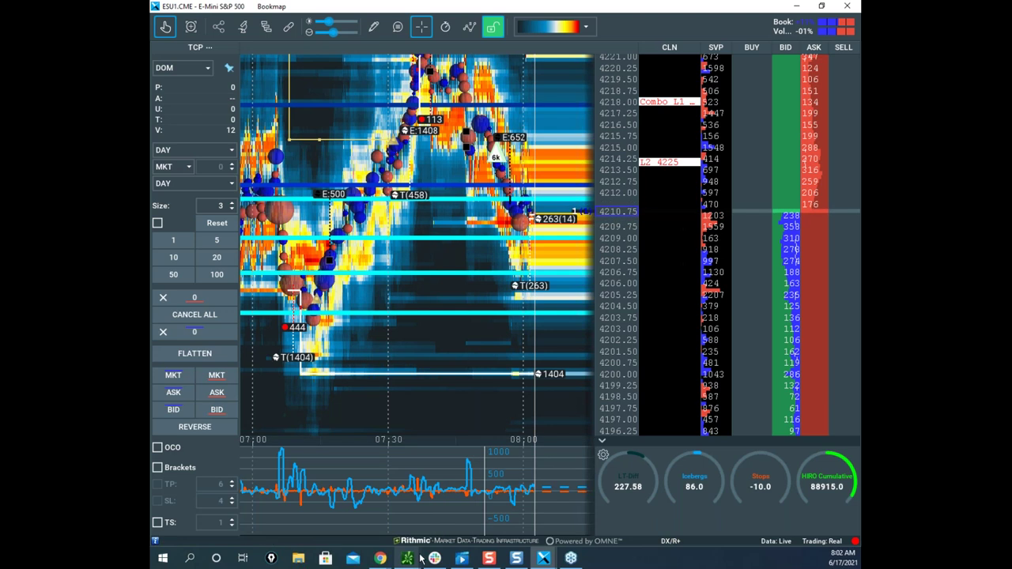
# Switch to Chrome's remote desktop, maximize the 6000 Volume chart, circle the latest price, draw an arrow down to the cumulative delta, and clear the annotations.
pyautogui.moveTo(673, 11); pyautogui.dragTo(859, 198)
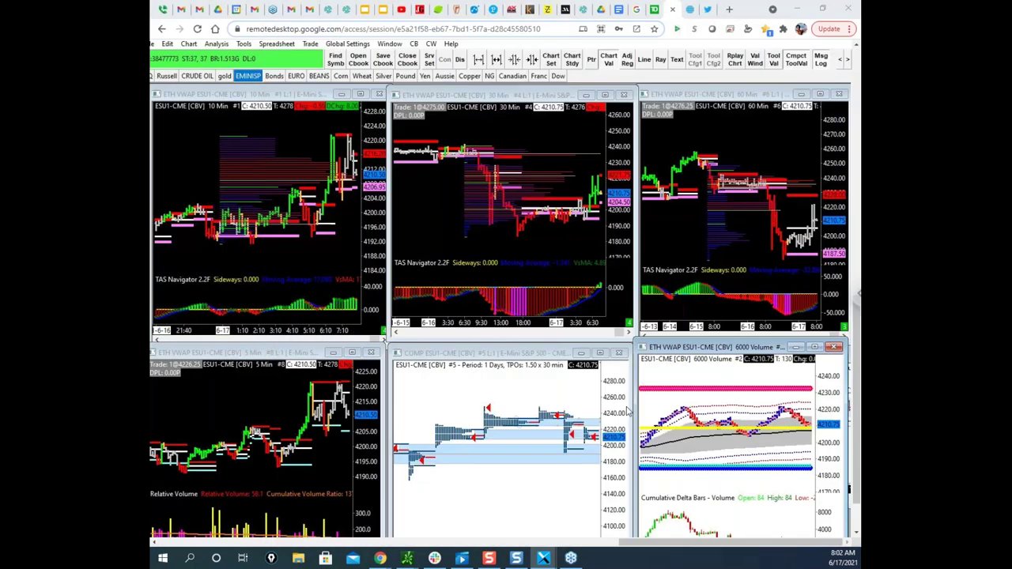
pyautogui.click(814, 348)
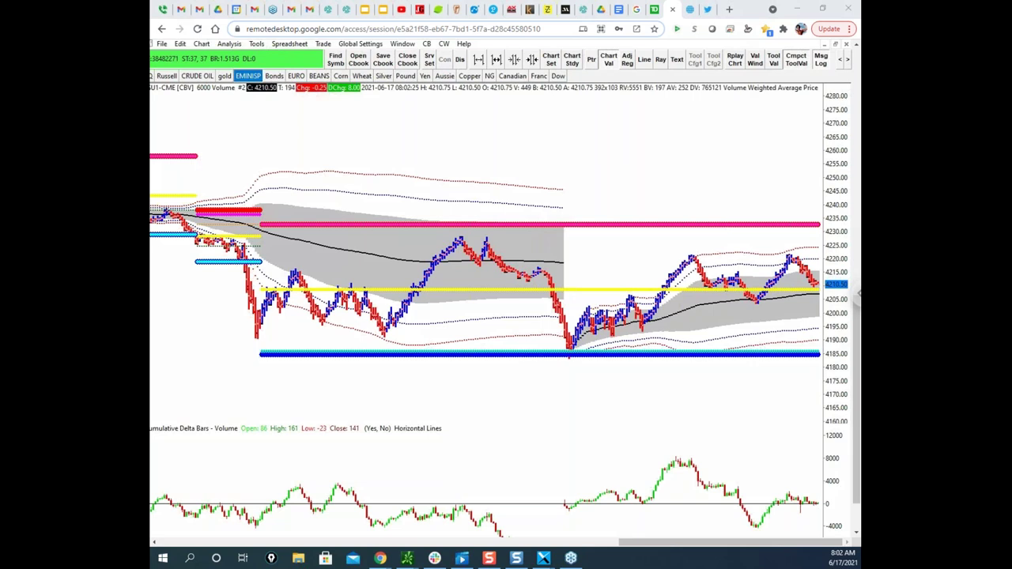
pyautogui.moveTo(822, 287)
pyautogui.mouseDown()
pyautogui.moveTo(784, 294)
pyautogui.moveTo(800, 283)
pyautogui.moveTo(824, 305)
pyautogui.moveTo(829, 510)
pyautogui.moveTo(838, 494)
pyautogui.moveTo(826, 473)
pyautogui.mouseUp()
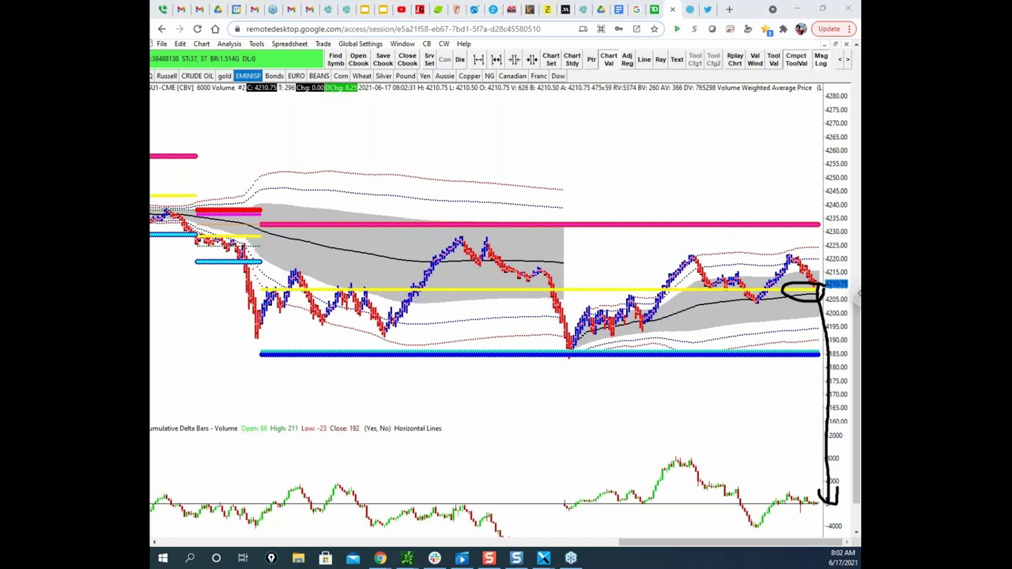
pyautogui.click(648, 32)
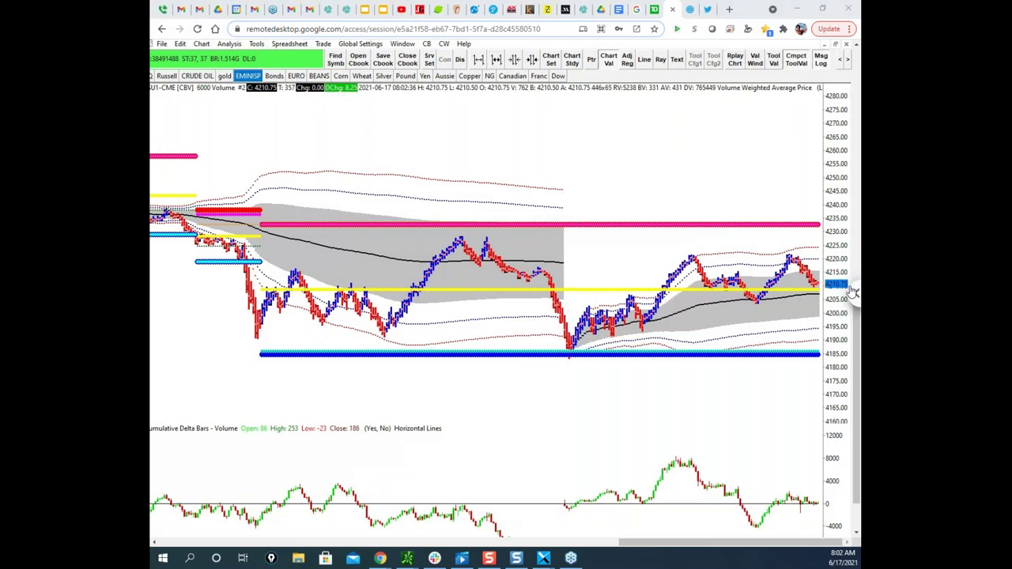
pyautogui.moveTo(858, 338); pyautogui.dragTo(858, 356)
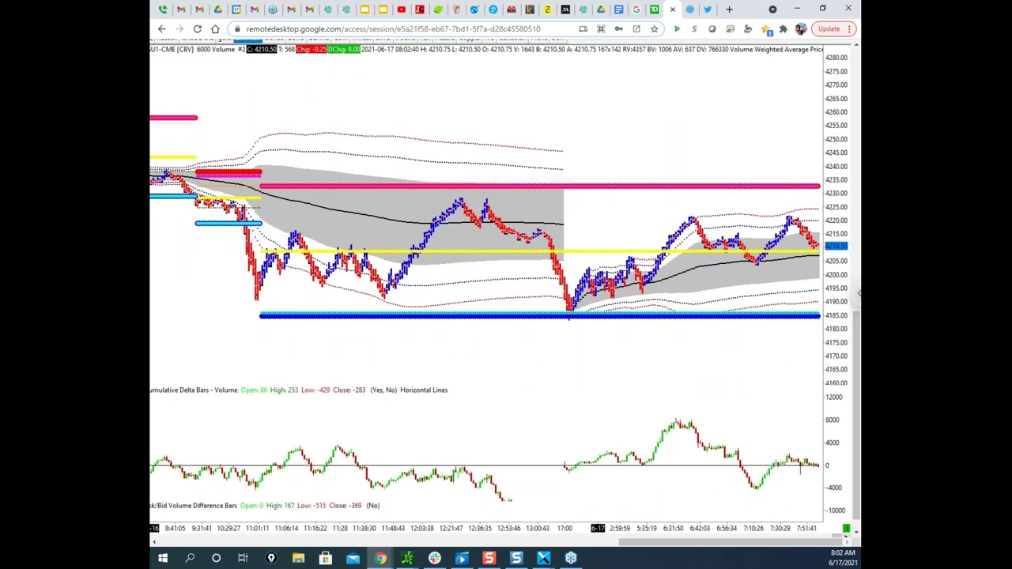
# Bring Bookmap back to the front and maximize it to check the heatmap around 08:00.
pyautogui.hotkey('alt', 'Tab')
pyautogui.moveTo(152, 28); pyautogui.dragTo(623, 41)
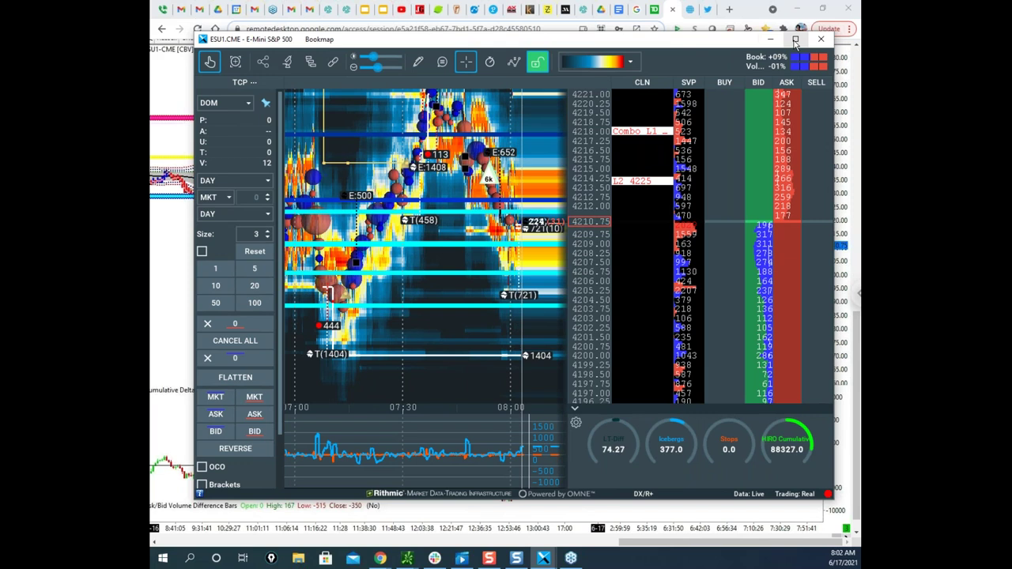
pyautogui.click(795, 39)
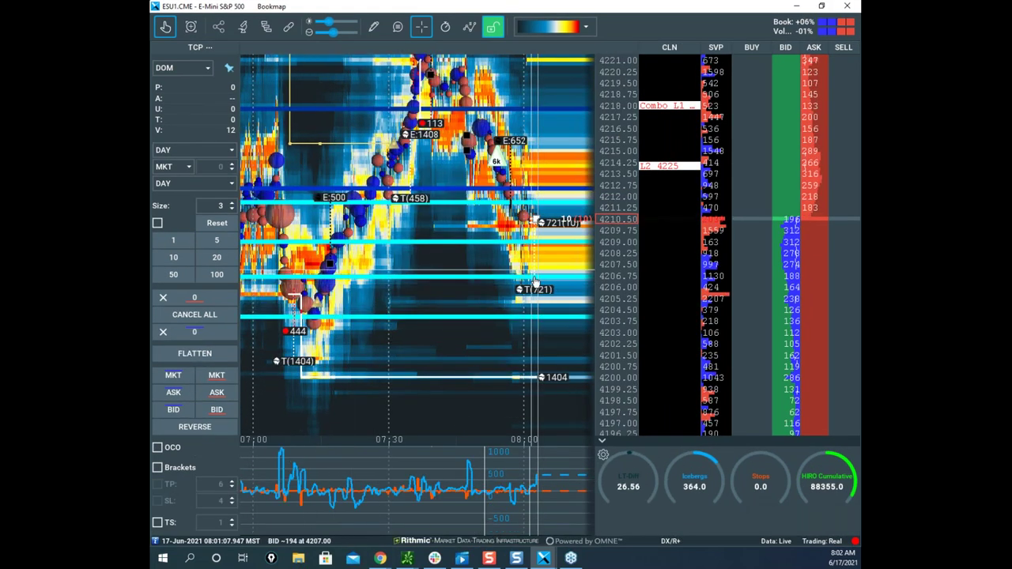
# On the remote 6000 Volume chart, mark the latest drop, a possible bounce, and the earlier reaction and decline around VWAP, and clear the annotations.
pyautogui.moveTo(538, 12); pyautogui.dragTo(150, 95)
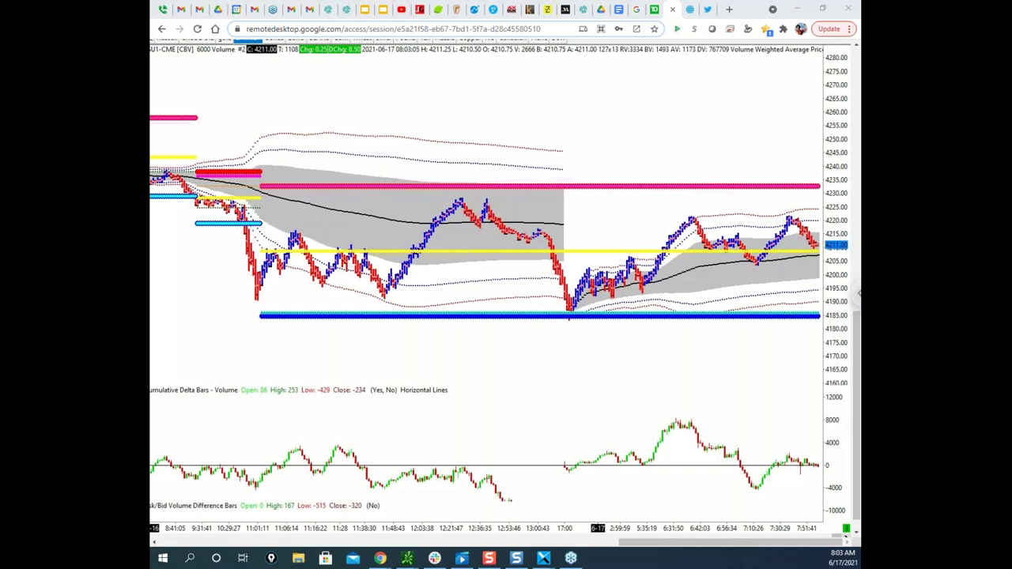
pyautogui.moveTo(793, 234); pyautogui.dragTo(814, 255)
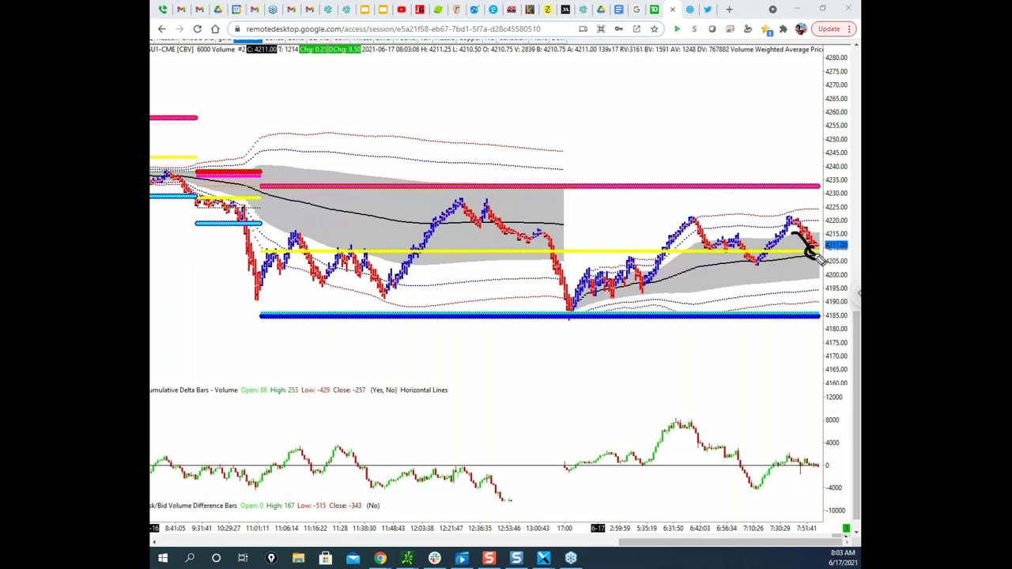
pyautogui.moveTo(822, 255); pyautogui.dragTo(828, 196)
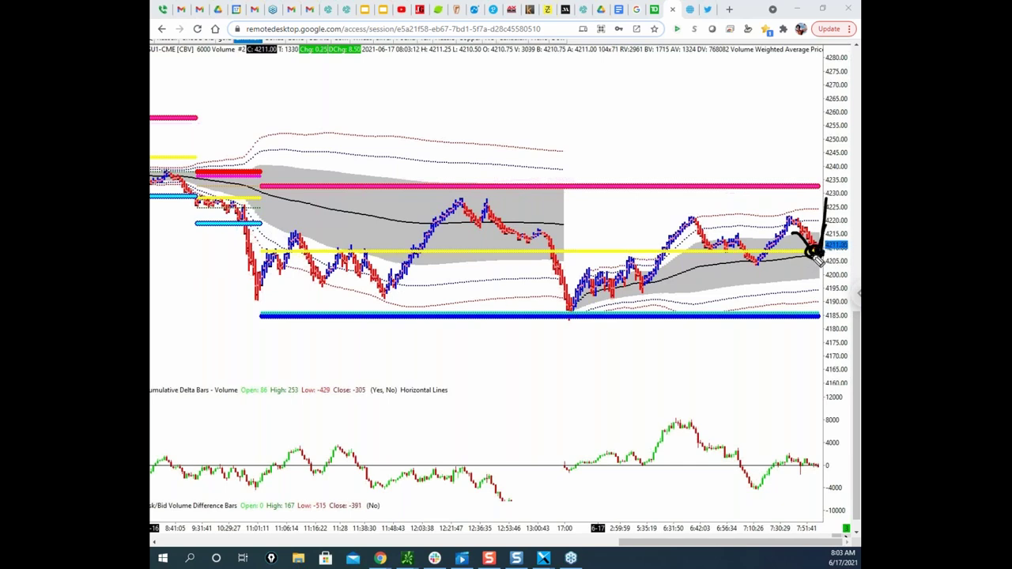
pyautogui.moveTo(501, 221)
pyautogui.mouseDown()
pyautogui.moveTo(491, 223)
pyautogui.moveTo(545, 253)
pyautogui.mouseUp()
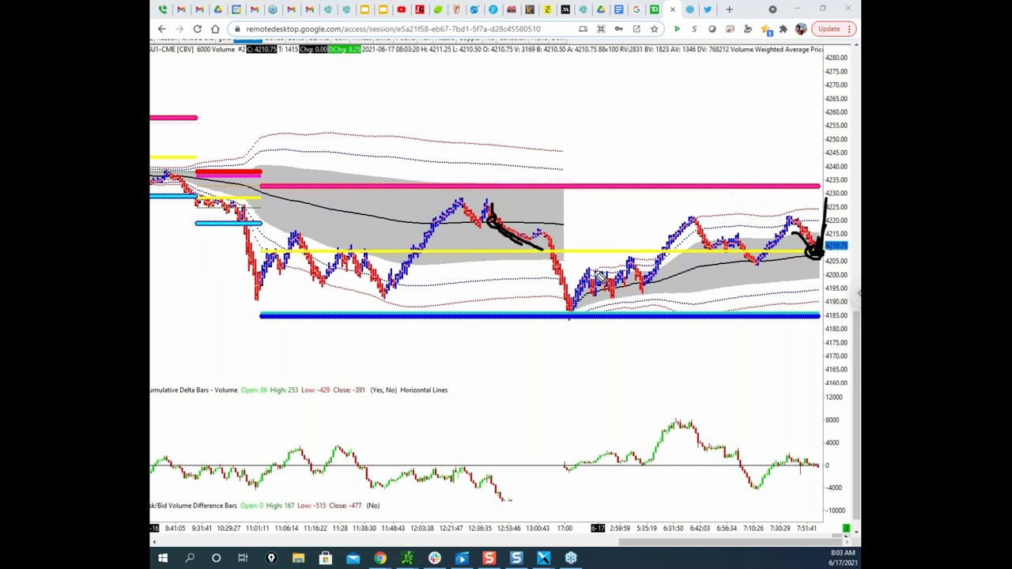
pyautogui.moveTo(505, 225); pyautogui.dragTo(514, 221)
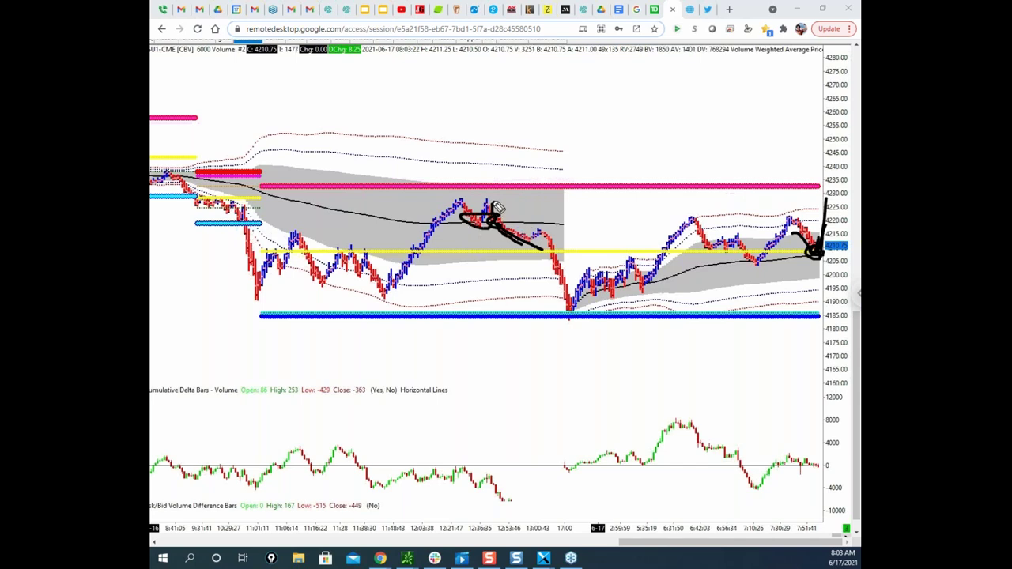
pyautogui.moveTo(479, 216); pyautogui.dragTo(516, 231)
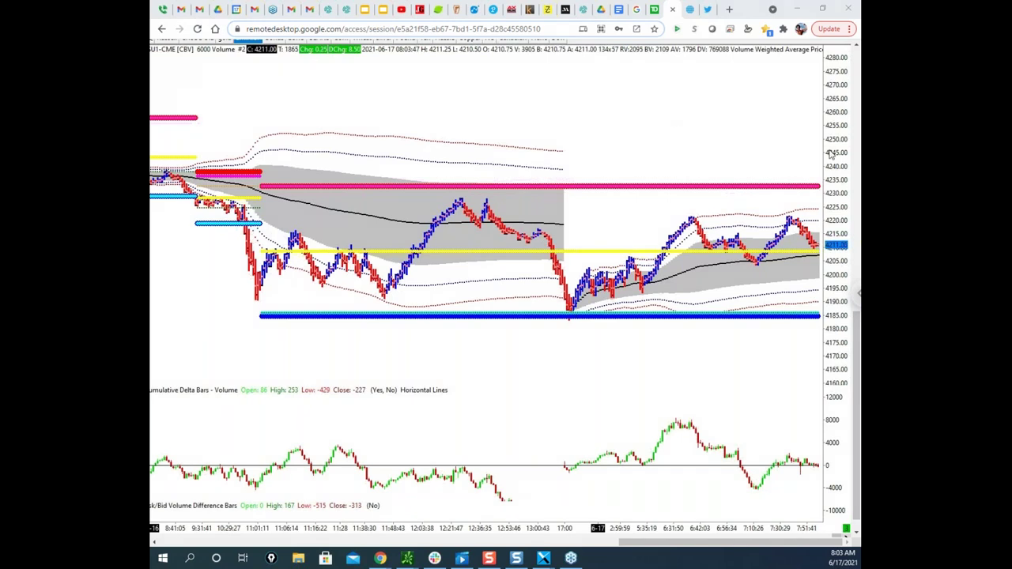
pyautogui.moveTo(830, 162); pyautogui.dragTo(836, 131)
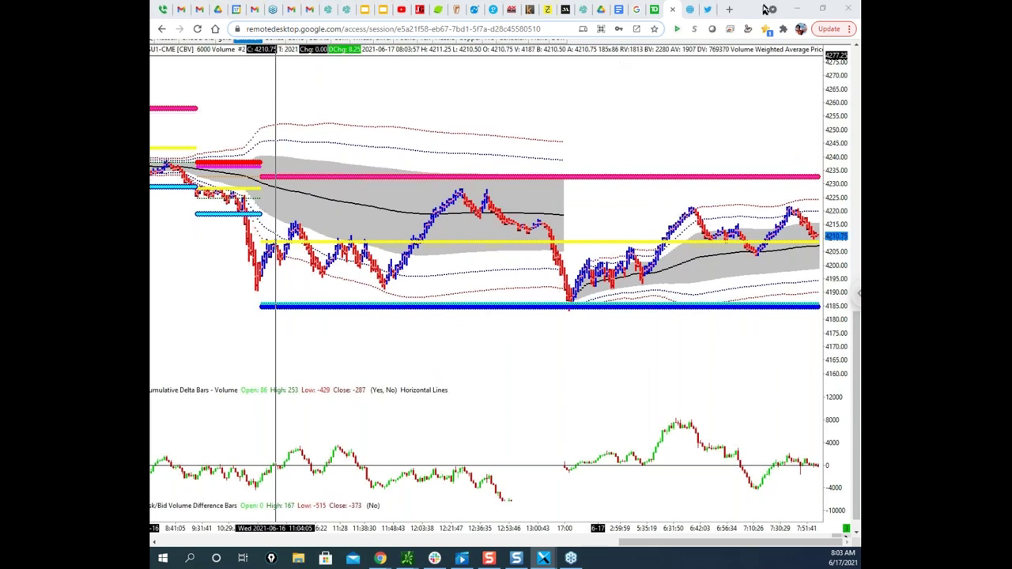
pyautogui.moveTo(857, 460); pyautogui.dragTo(857, 473)
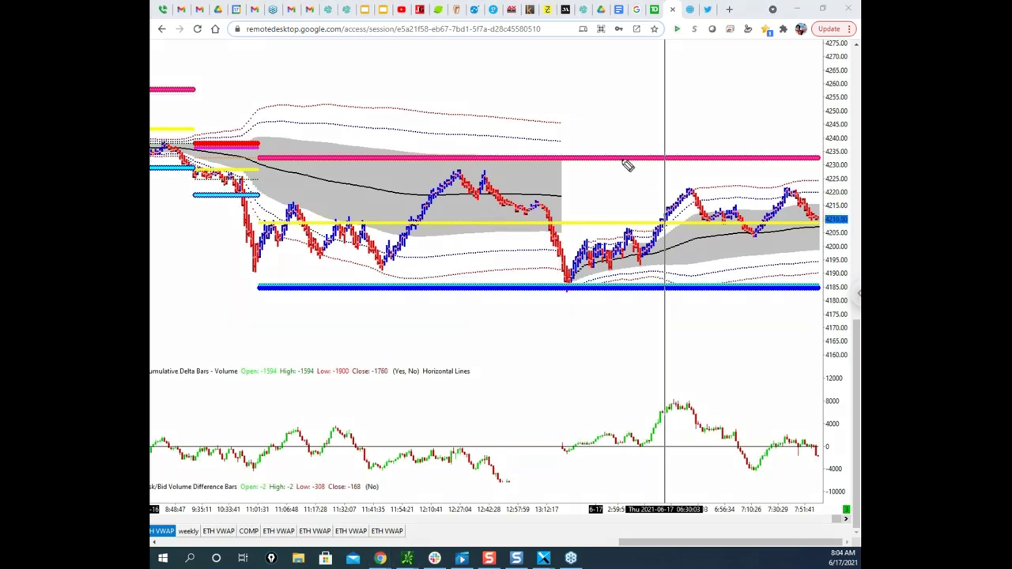
# Open the hourly /ES chart in thinkorswim full-screen, box the upper range, mark the latest candles with a downward path, and clear the annotations.
pyautogui.click(410, 559)
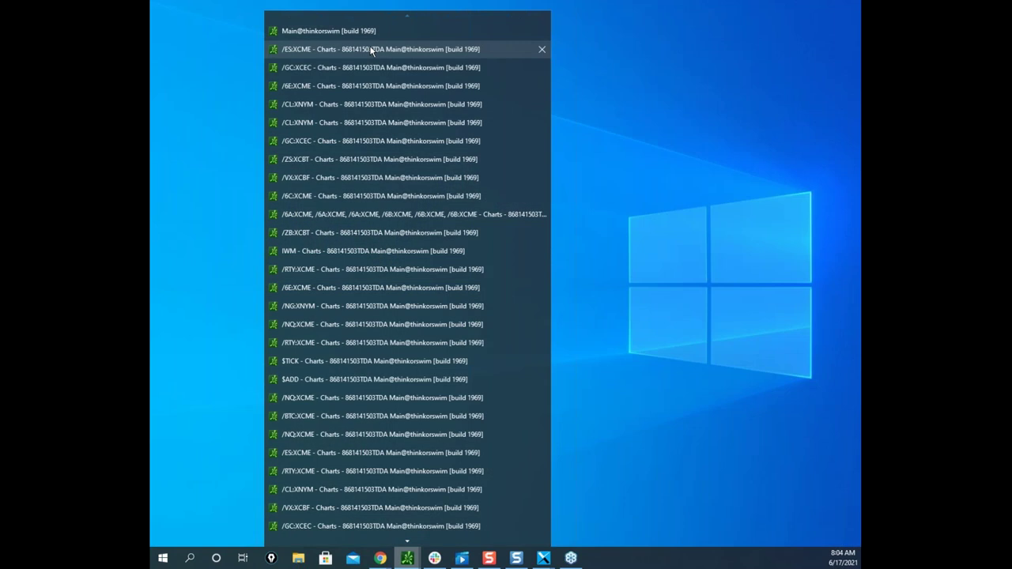
pyautogui.click(355, 49)
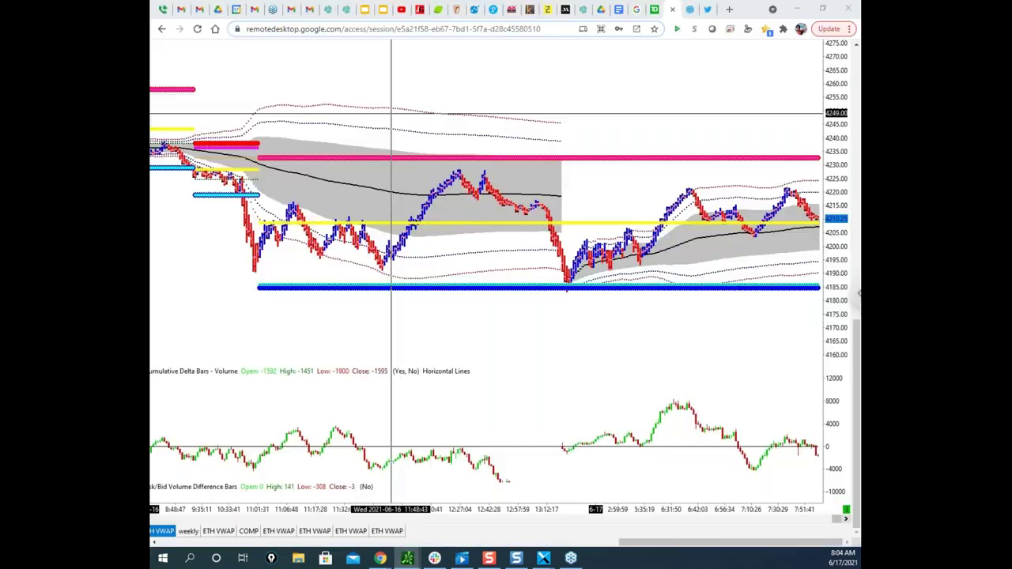
pyautogui.moveTo(152, 238); pyautogui.dragTo(505, 153)
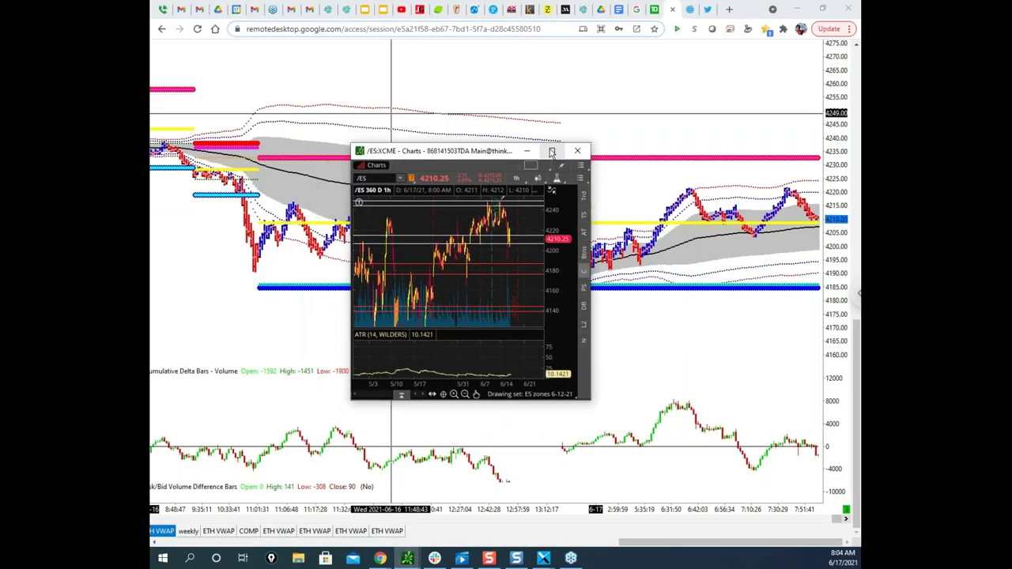
pyautogui.click(554, 151)
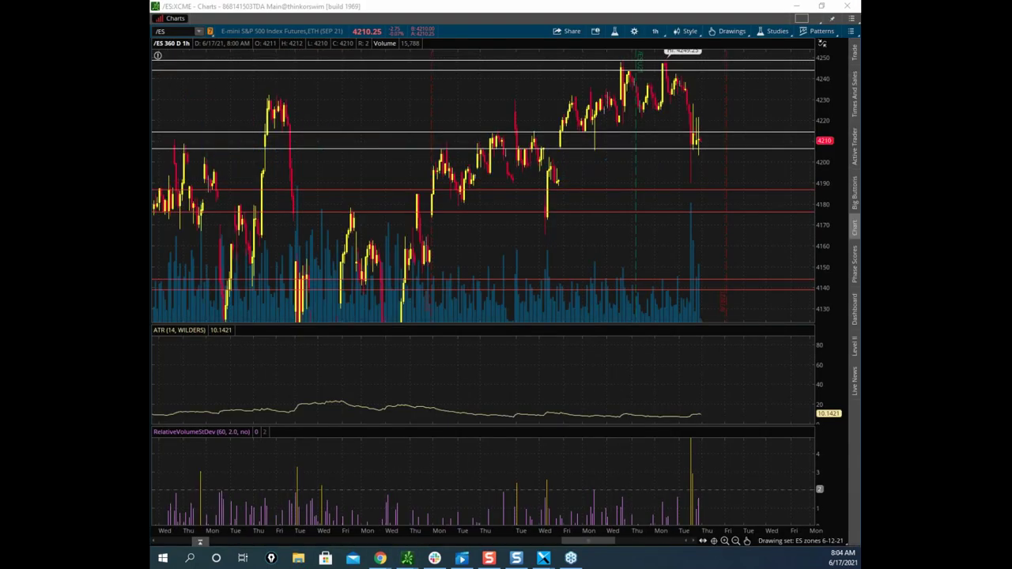
pyautogui.moveTo(567, 73); pyautogui.dragTo(679, 76)
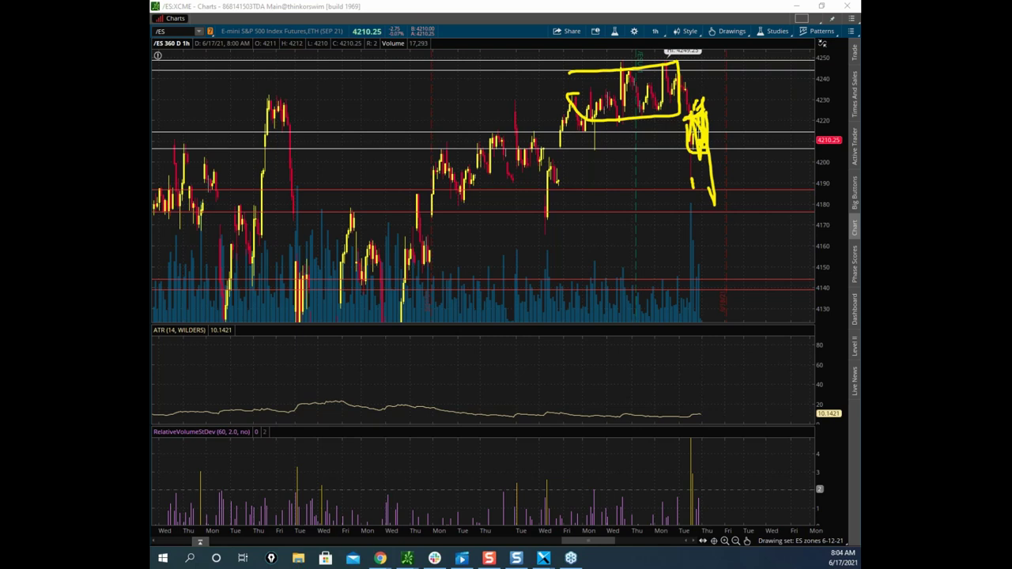
pyautogui.press('e')
# On the maximized 5-minute /ES chart, box the overnight and 7:00 ranges, trace the rally and drop, circle the recent swing, and clear the annotations.
pyautogui.moveTo(596, 5); pyautogui.dragTo(152, 31)
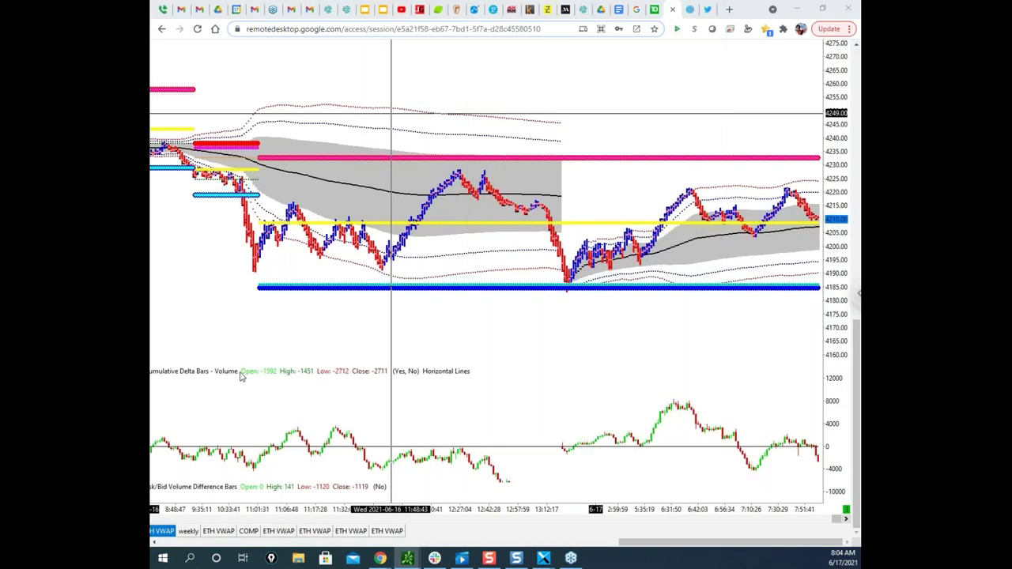
pyautogui.moveTo(152, 303); pyautogui.dragTo(689, 230)
pyautogui.click(791, 228)
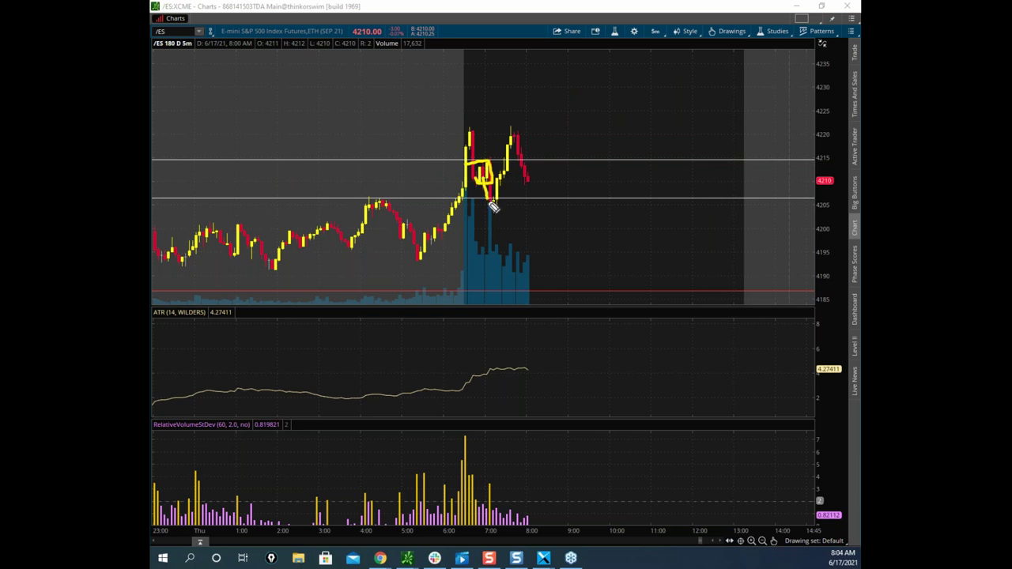
pyautogui.moveTo(200, 217)
pyautogui.mouseDown()
pyautogui.moveTo(419, 237)
pyautogui.moveTo(179, 253)
pyautogui.moveTo(383, 217)
pyautogui.mouseUp()
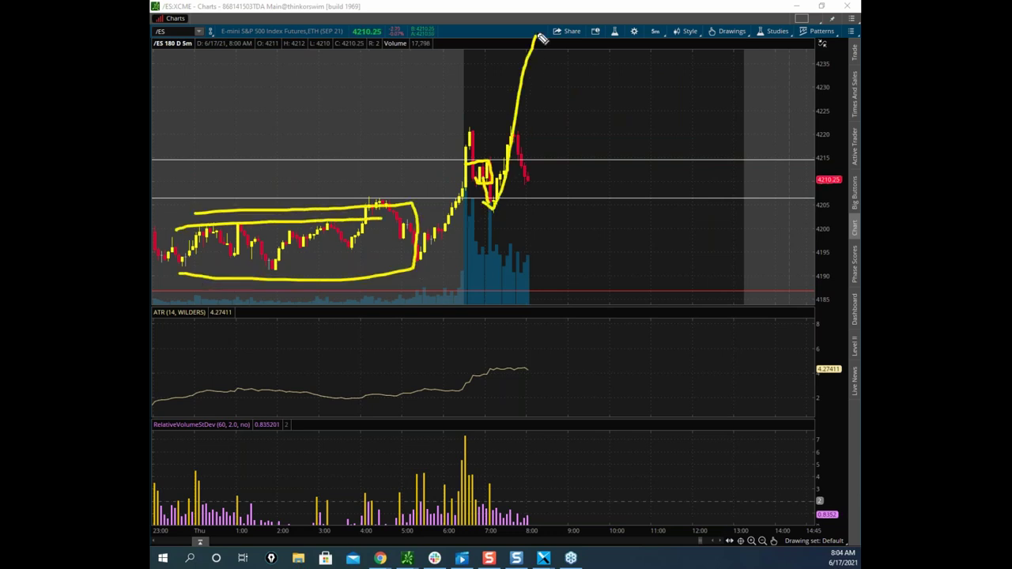
pyautogui.moveTo(533, 192); pyautogui.dragTo(535, 198)
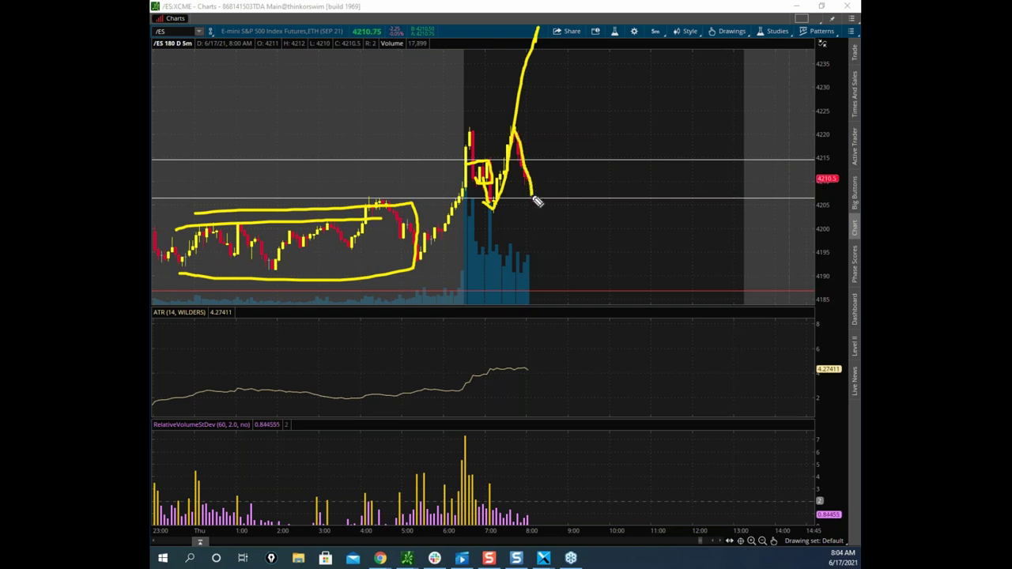
pyautogui.moveTo(502, 117); pyautogui.dragTo(566, 188)
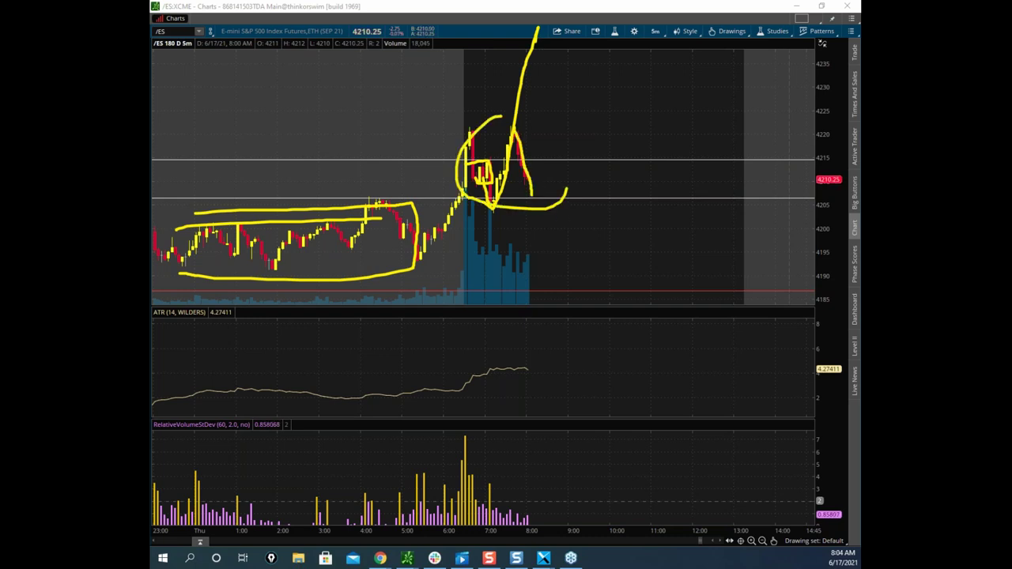
pyautogui.press('Escape')
# Switch to Bookmap, maximized, and remove the two cyan horizontal lines near 4209 and 4211 from the heatmap.
pyautogui.hotkey('alt', 'Tab')
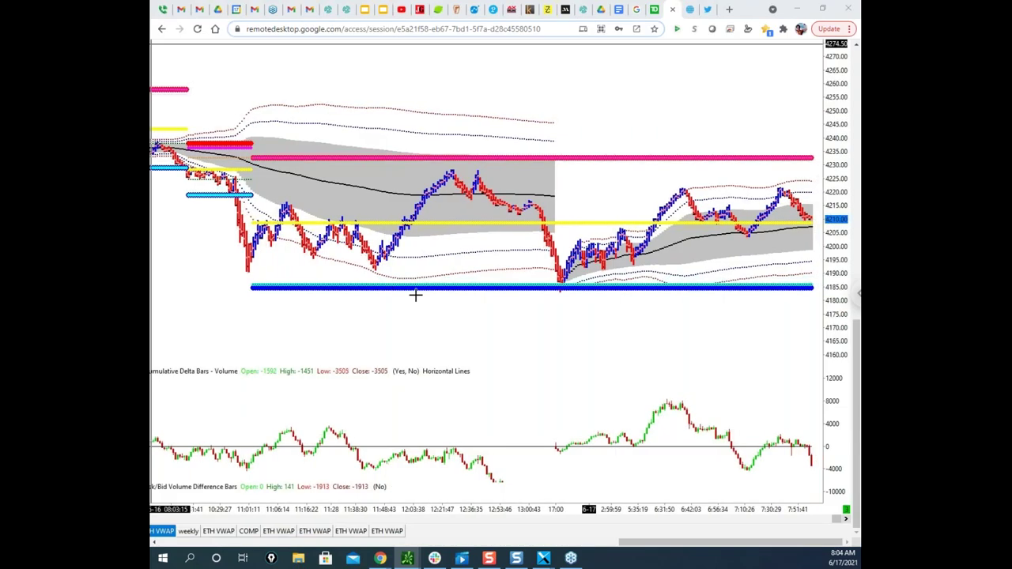
pyautogui.hotkey('alt', 'Tab')
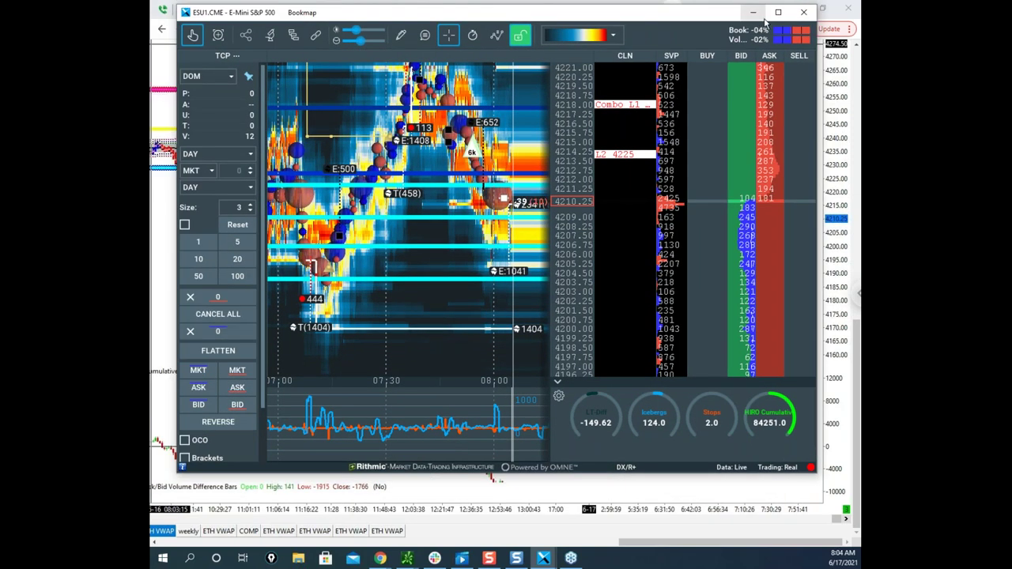
pyautogui.click(778, 11)
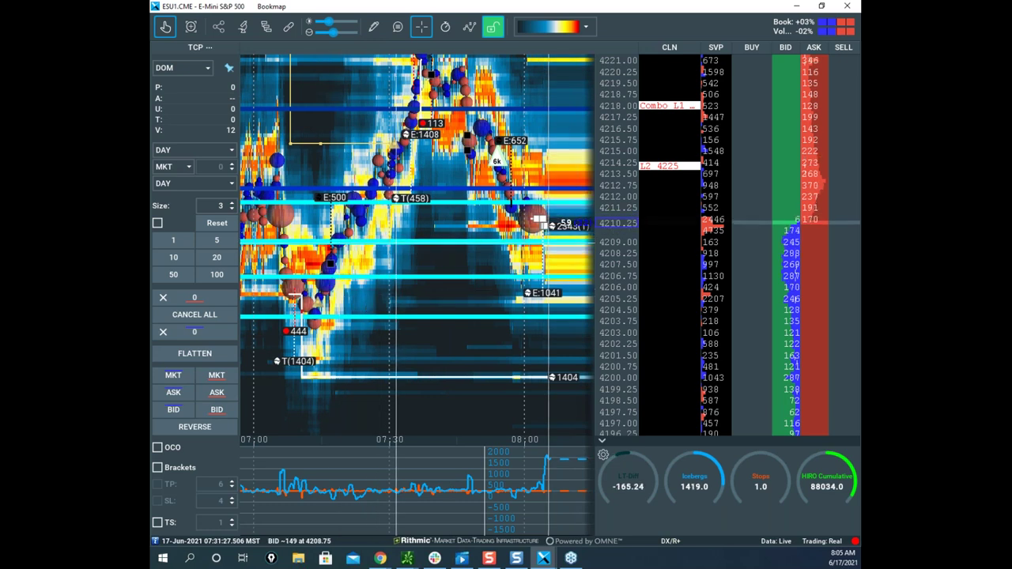
pyautogui.rightClick(398, 253)
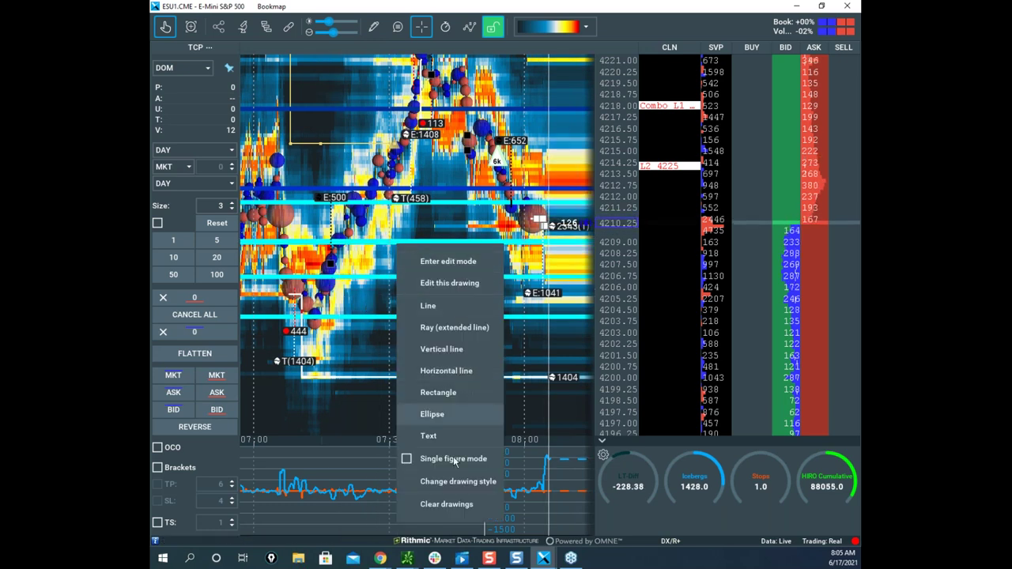
pyautogui.click(467, 264)
pyautogui.rightClick(465, 243)
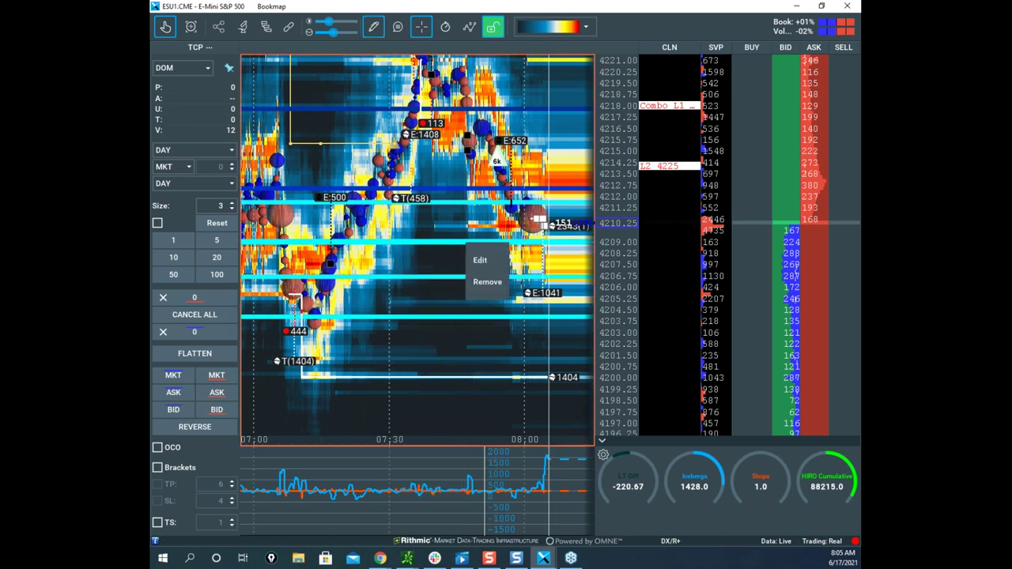
pyautogui.click(487, 281)
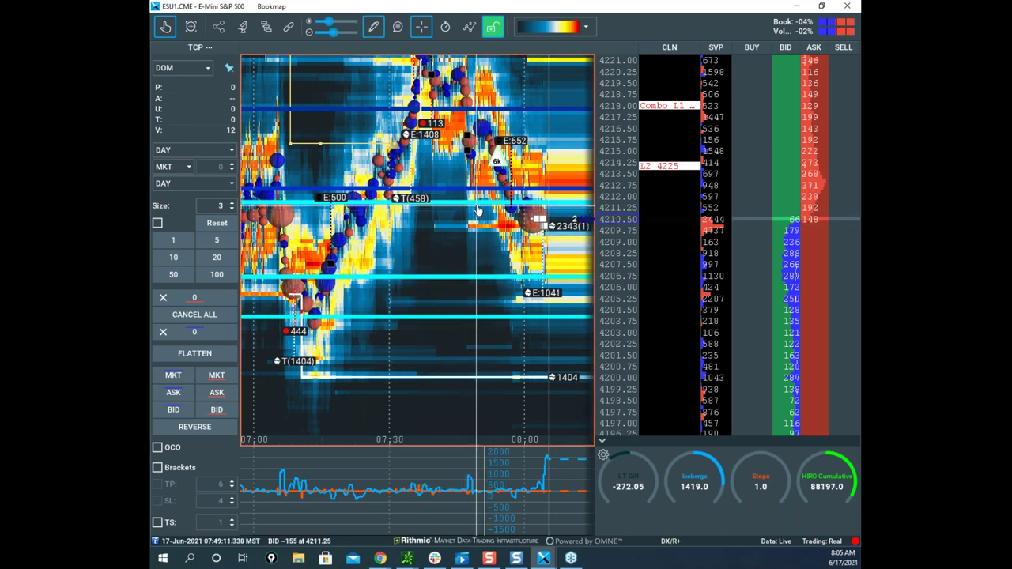
pyautogui.rightClick(479, 210)
pyautogui.click(500, 242)
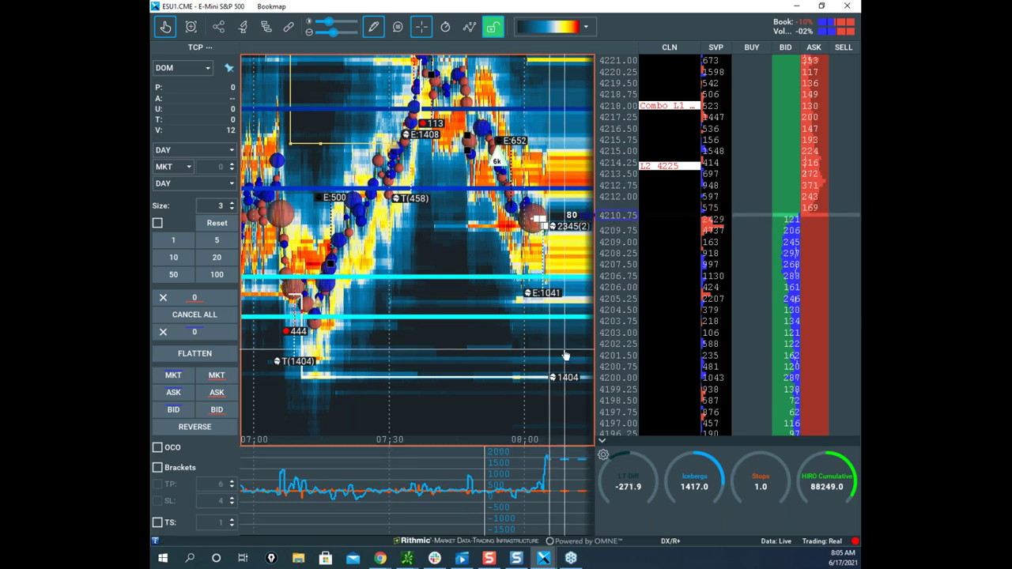
# Draw two horizontal lines on the heatmap around the recent consolidation, near 4209.50 and 4211.75, and leave drawing mode.
pyautogui.click(374, 26)
pyautogui.click(393, 56)
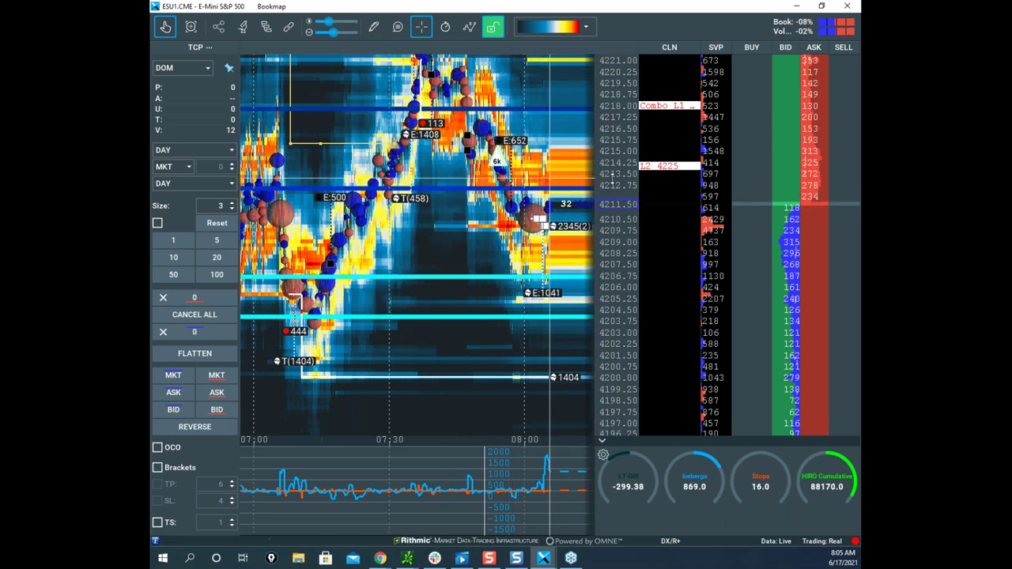
pyautogui.moveTo(558, 156); pyautogui.dragTo(459, 176)
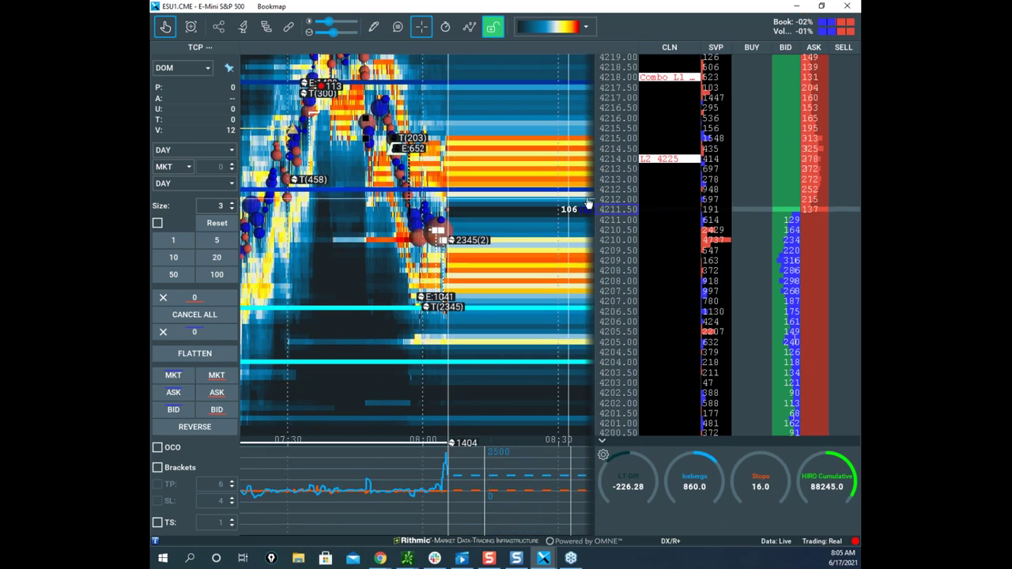
pyautogui.scroll(2, 440, 225)
pyautogui.scroll(3, 440, 225)
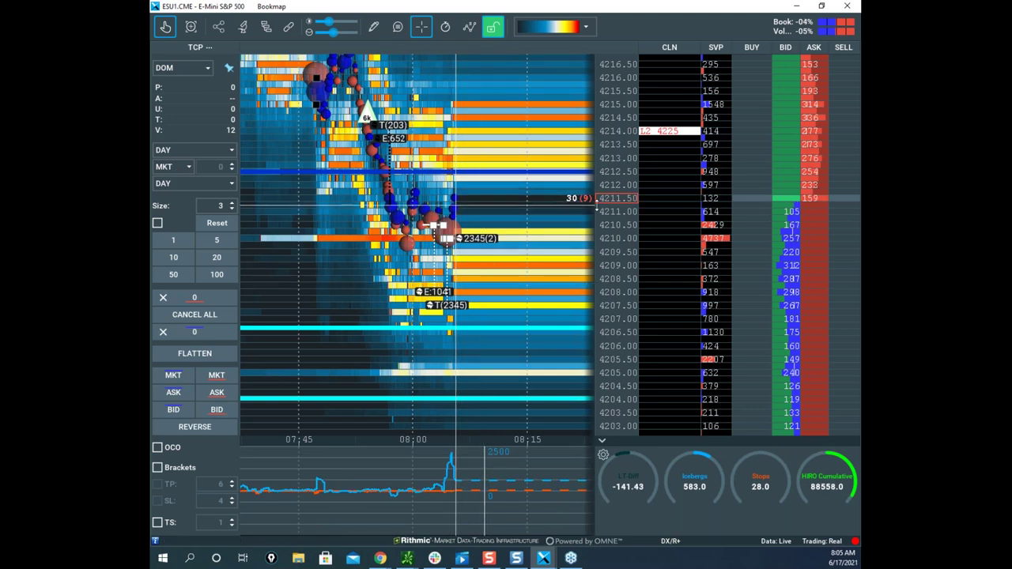
pyautogui.scroll(2, 498, 204)
pyautogui.scroll(3, 497, 204)
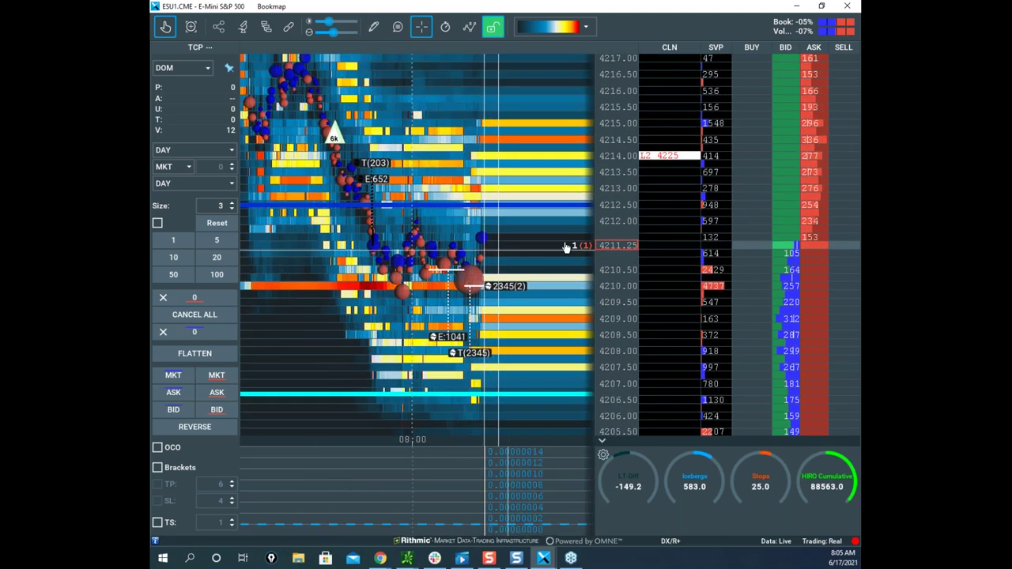
pyautogui.click(375, 29)
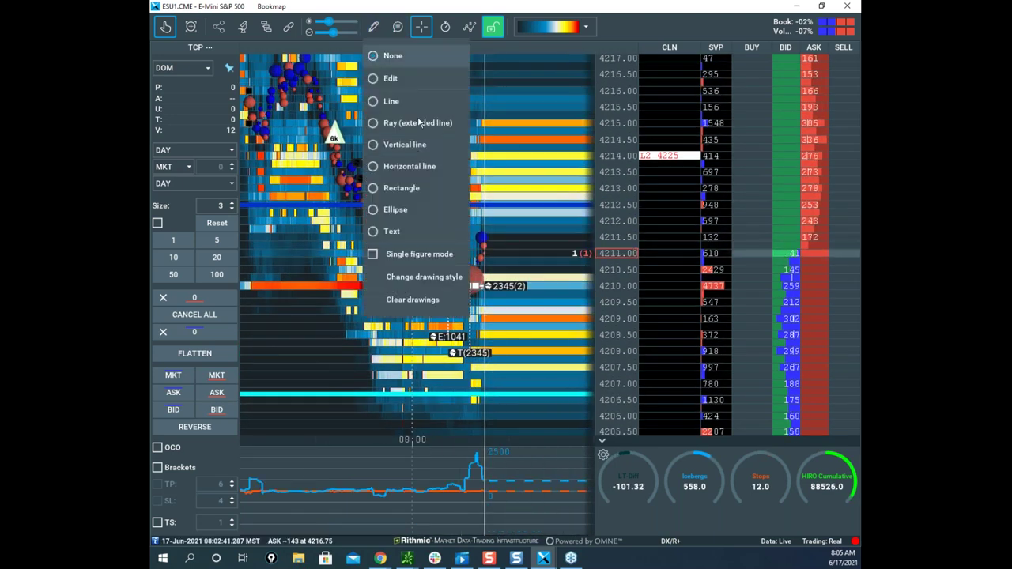
pyautogui.click(408, 166)
pyautogui.scroll(-3, 499, 309)
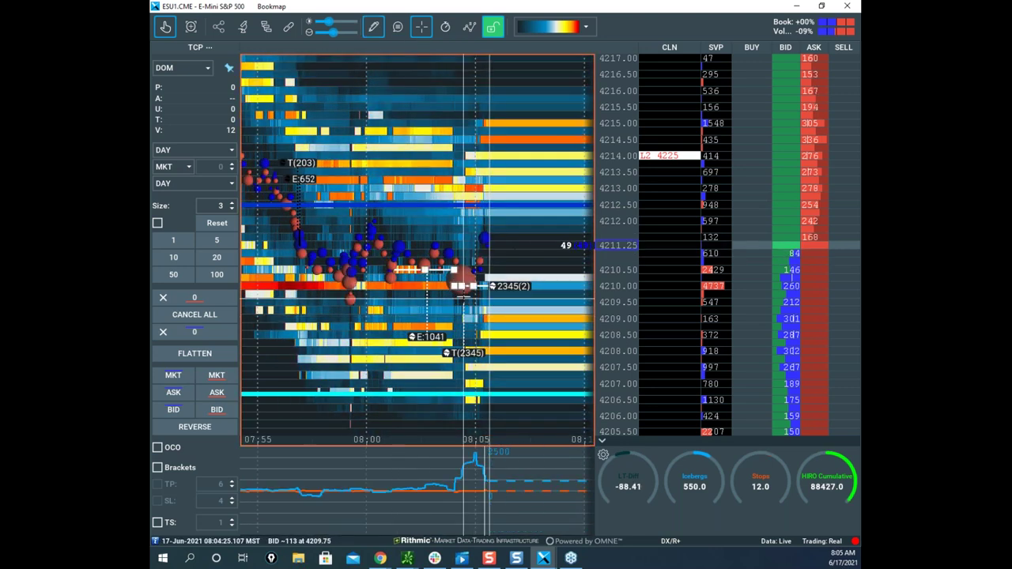
pyautogui.click(459, 299)
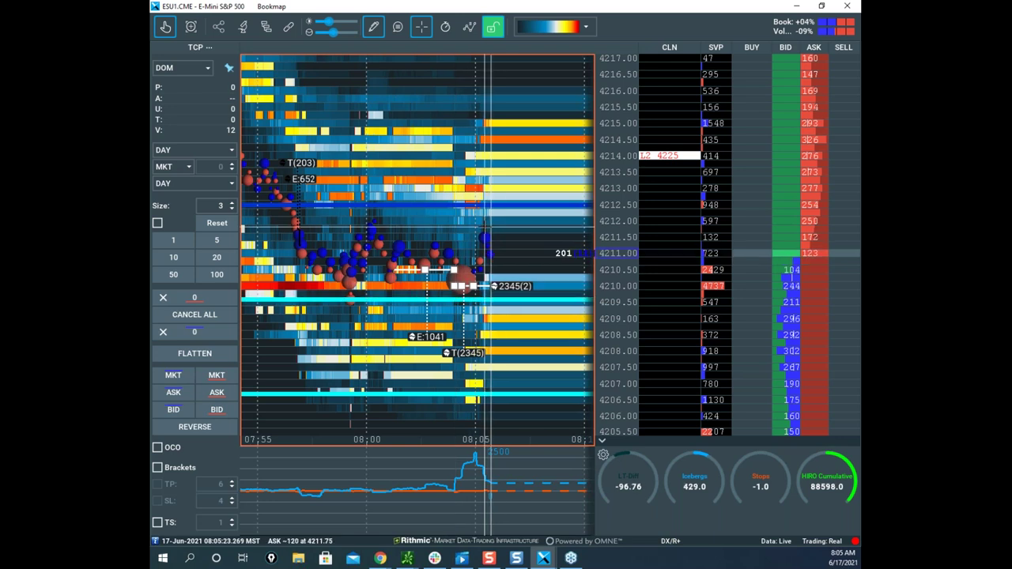
pyautogui.scroll(2, 491, 237)
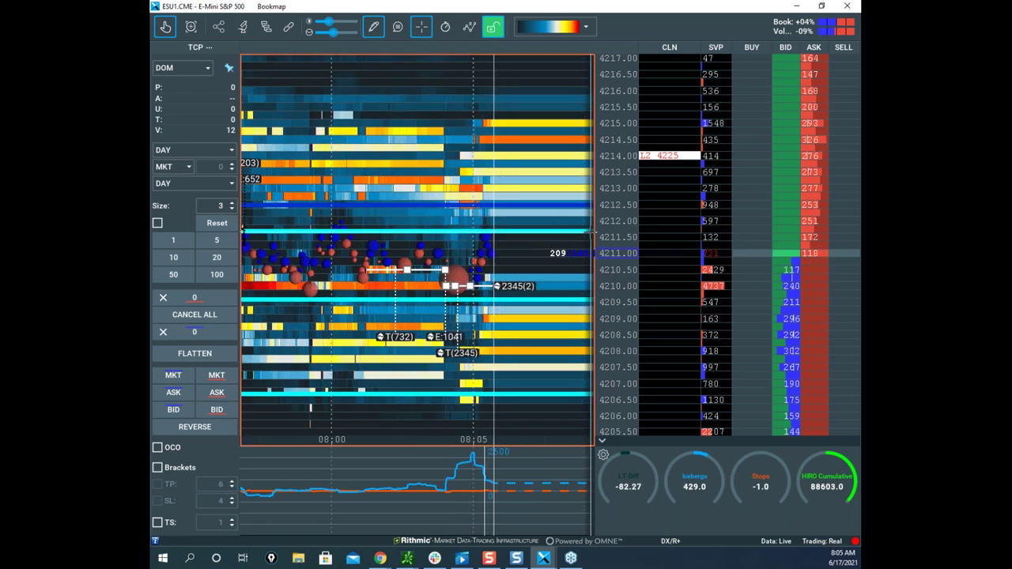
pyautogui.scroll(-3, 494, 229)
pyautogui.click(373, 26)
pyautogui.scroll(-3, 610, 162)
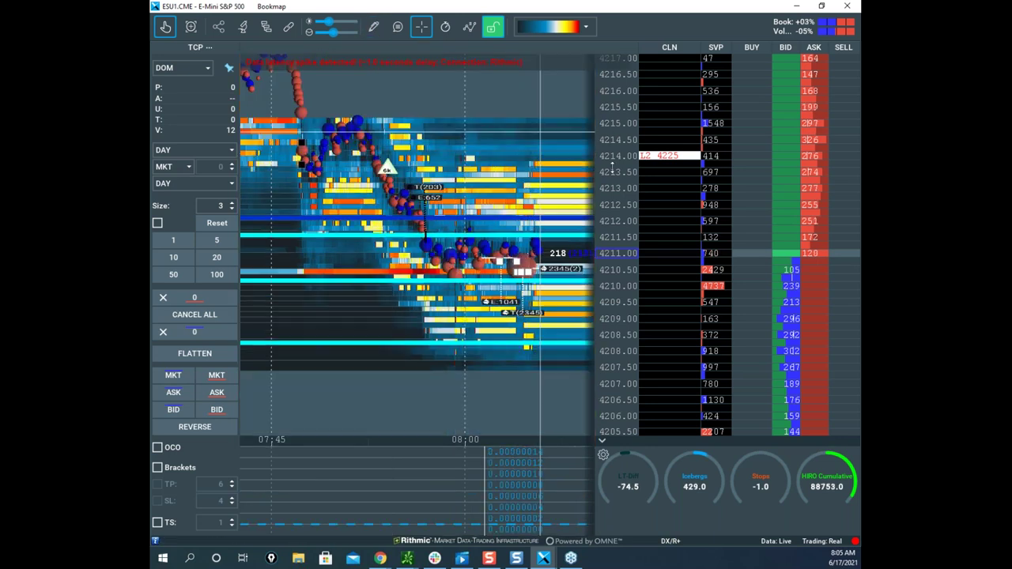
# Delete the two older cyan horizontal lines near 4206.75 and 4204 from the heatmap and leave drawing mode.
pyautogui.rightClick(537, 114)
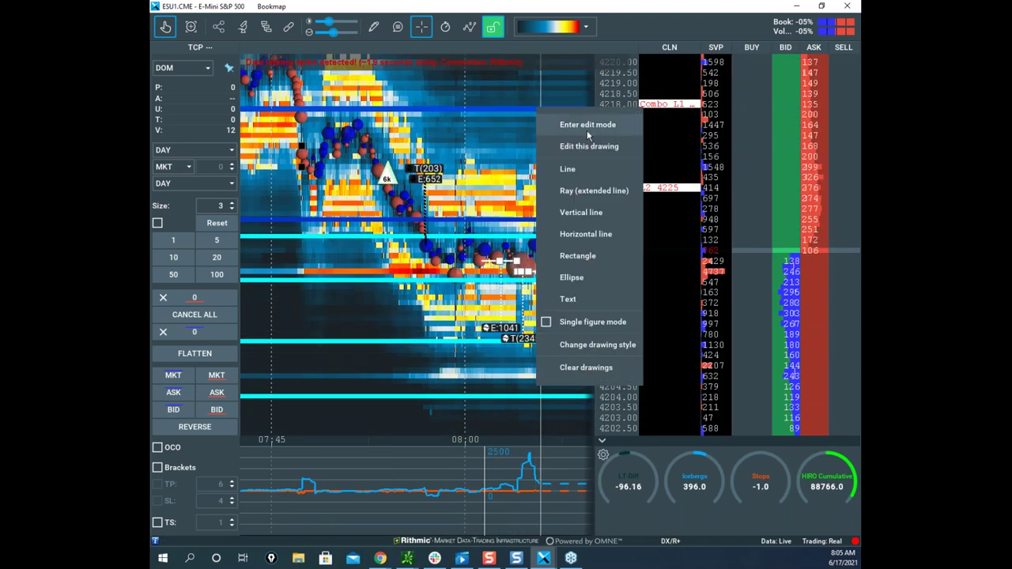
pyautogui.click(588, 127)
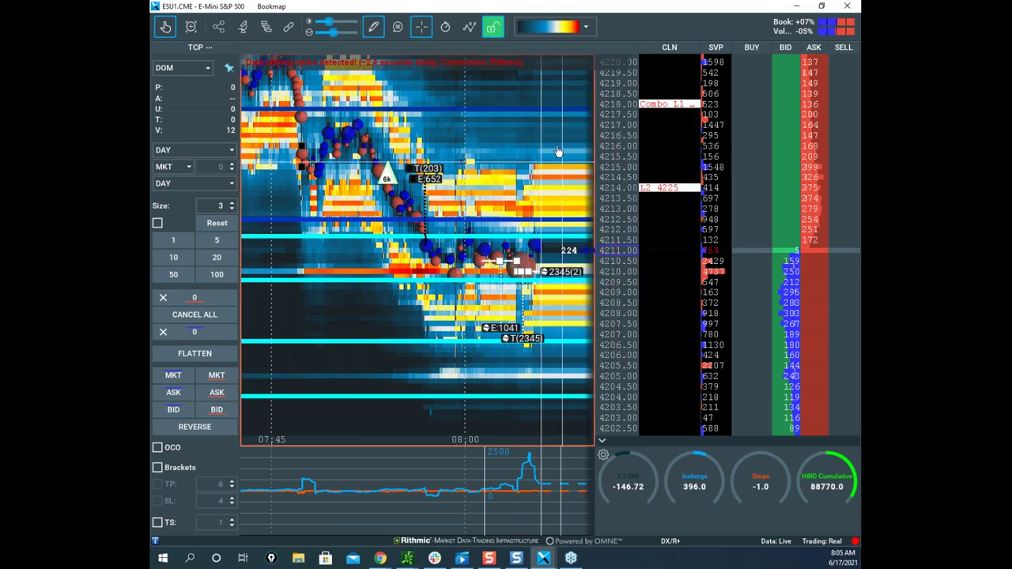
pyautogui.moveTo(554, 335); pyautogui.dragTo(518, 274)
pyautogui.rightClick(533, 279)
pyautogui.click(555, 317)
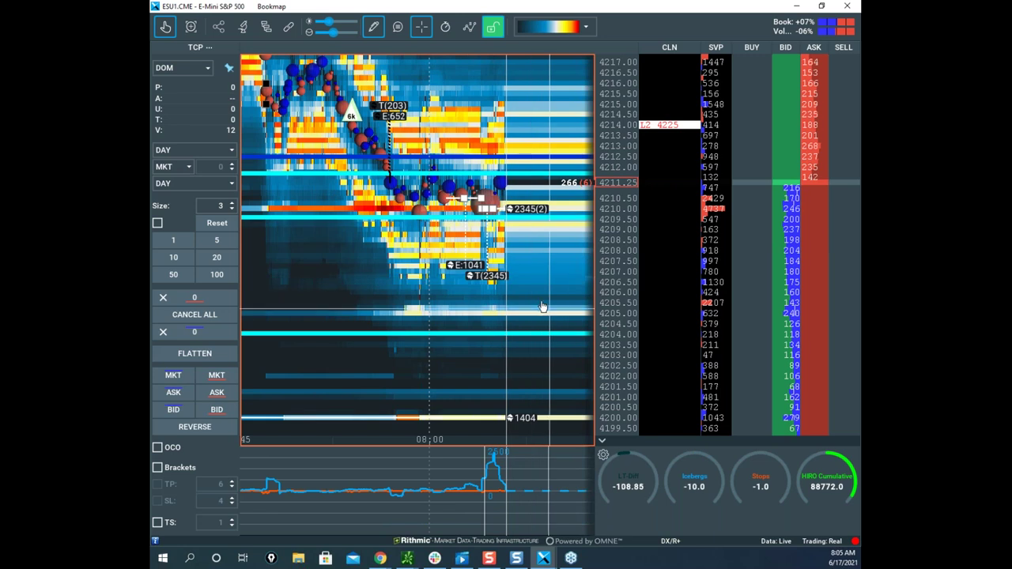
pyautogui.rightClick(508, 336)
pyautogui.click(531, 368)
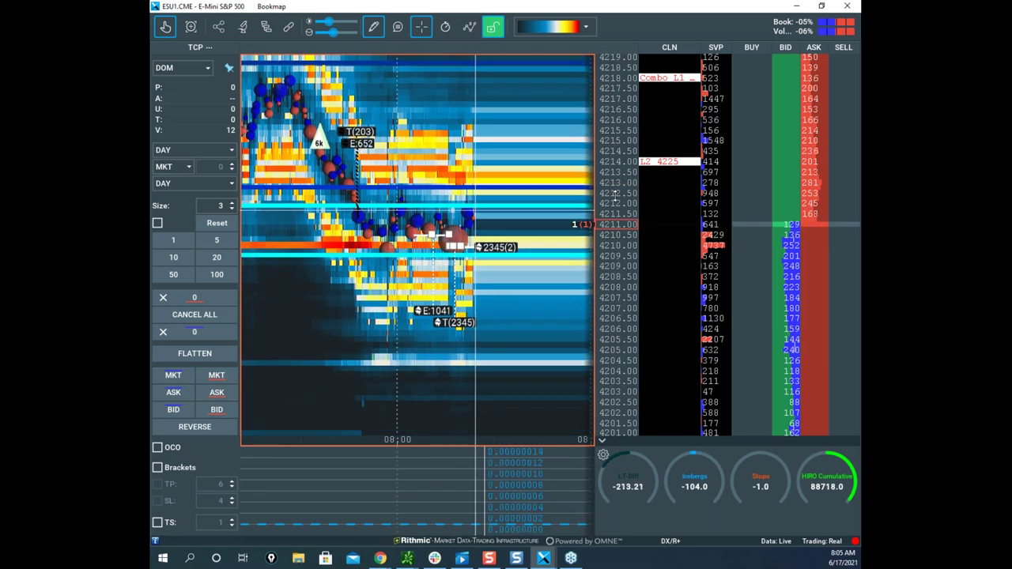
pyautogui.click(374, 28)
pyautogui.click(399, 59)
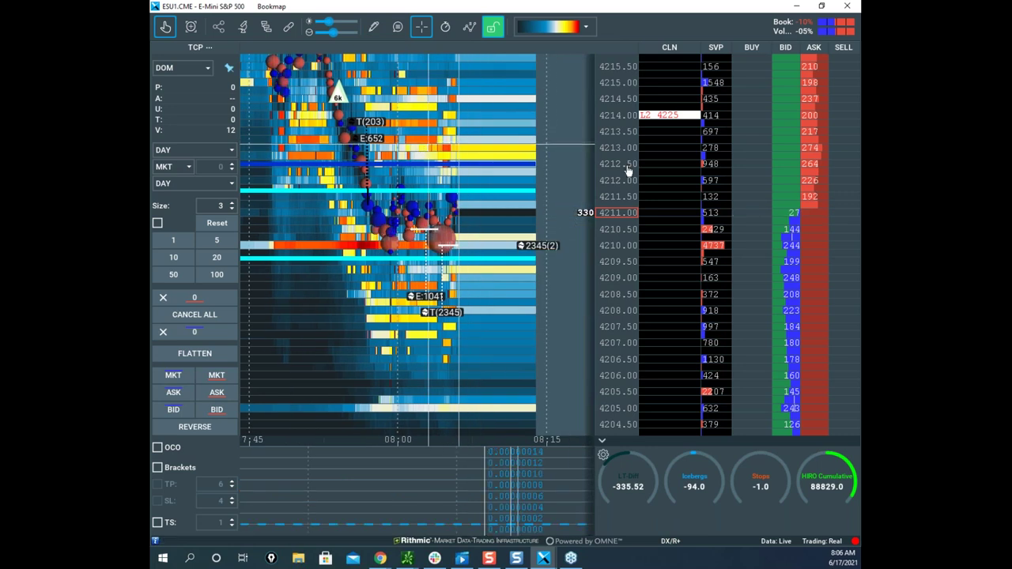
# Check the ATR on the maximized 5-minute /ES chart in thinkorswim and return to Bookmap.
pyautogui.scroll(3, 614, 172)
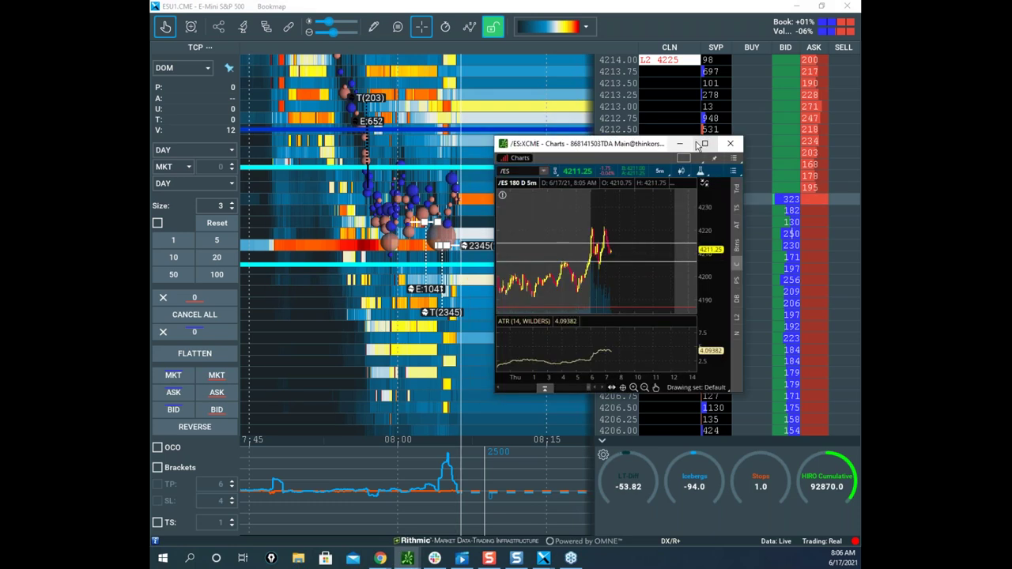
pyautogui.click(697, 144)
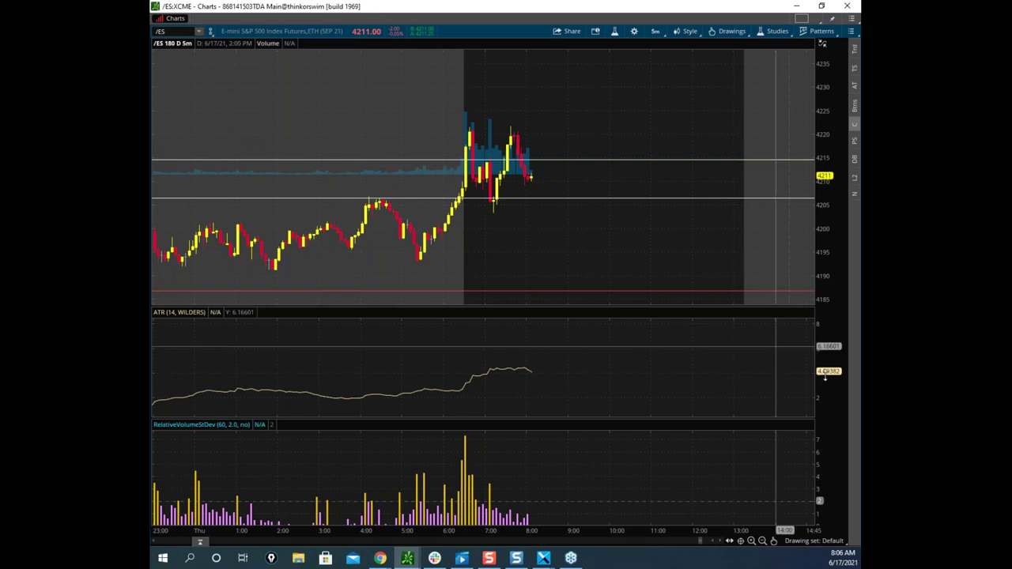
pyautogui.moveTo(615, 12); pyautogui.dragTo(154, 537)
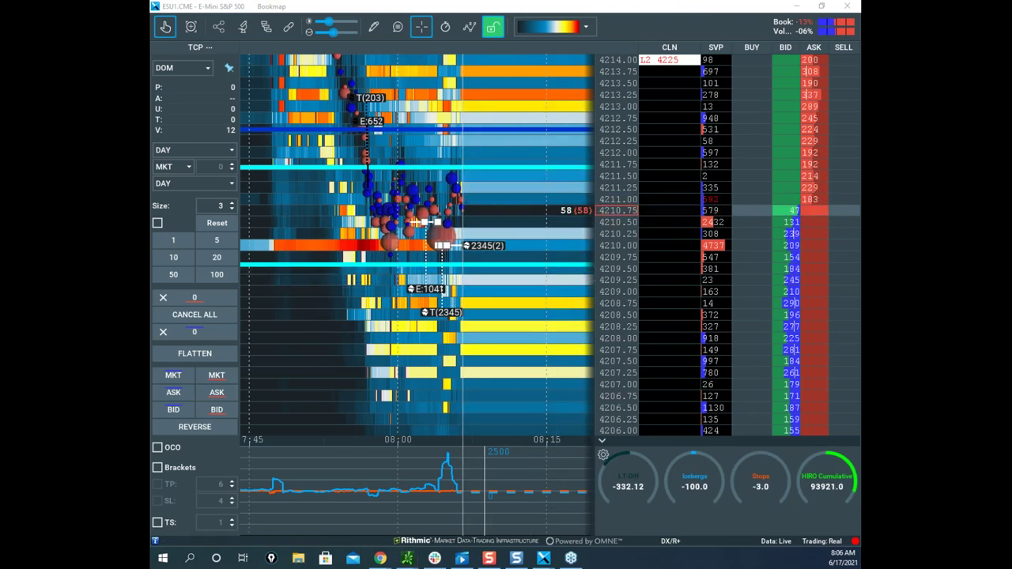
# Sketch a yellow price path falling from the lower cyan line, bouncing back to about 4210 and dropping again, and clear it.
pyautogui.moveTo(473, 267); pyautogui.dragTo(491, 363)
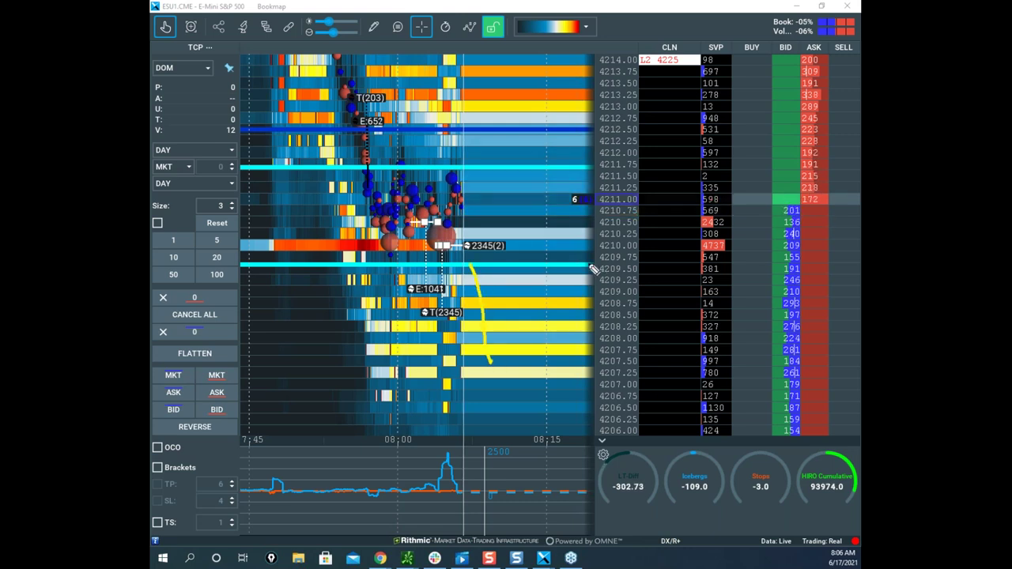
pyautogui.moveTo(478, 274); pyautogui.dragTo(496, 365)
pyautogui.moveTo(511, 408); pyautogui.dragTo(520, 442)
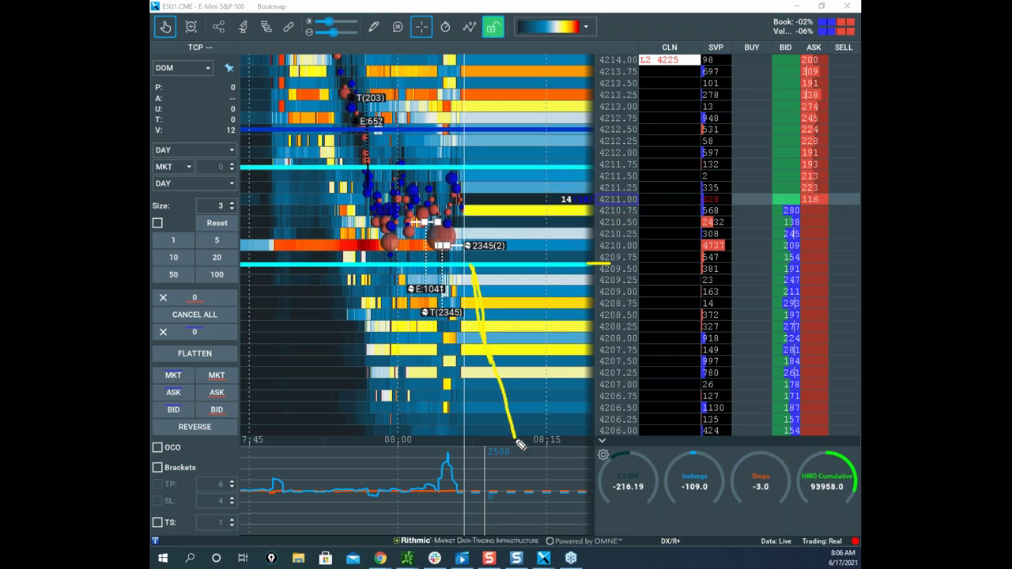
pyautogui.moveTo(576, 245); pyautogui.dragTo(589, 494)
pyautogui.press('Escape')
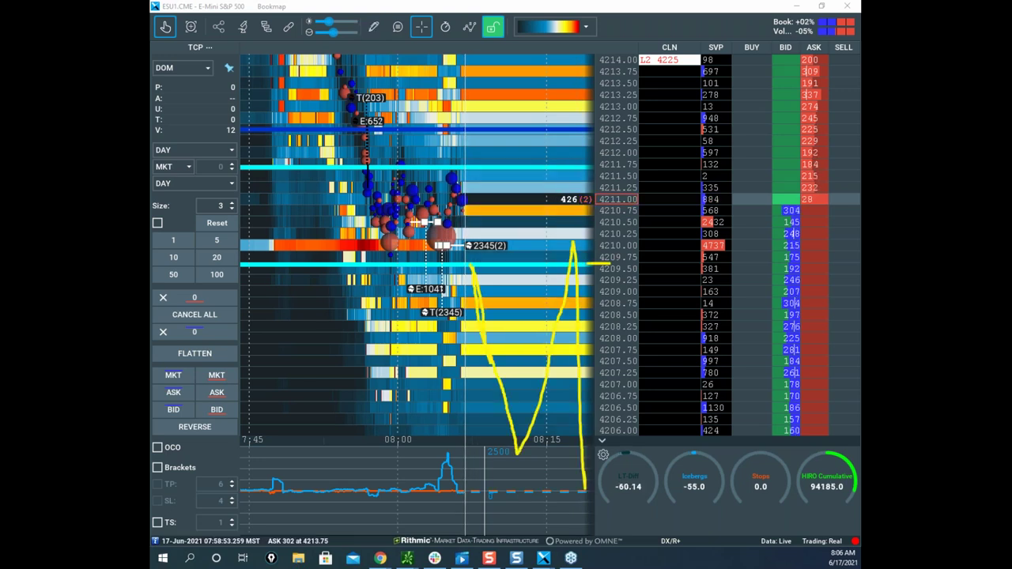
# Sketch a drop to about 4207.25 with continuation and rebound paths, replace it with a drop, retest and selloff path, and leave annotating.
pyautogui.moveTo(470, 262); pyautogui.dragTo(479, 354)
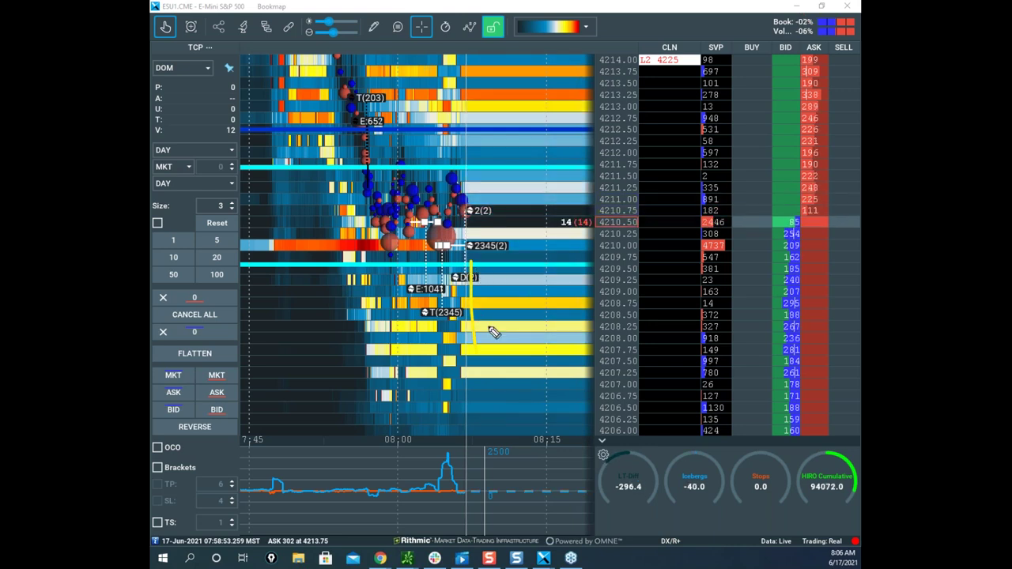
pyautogui.moveTo(495, 375); pyautogui.dragTo(523, 378)
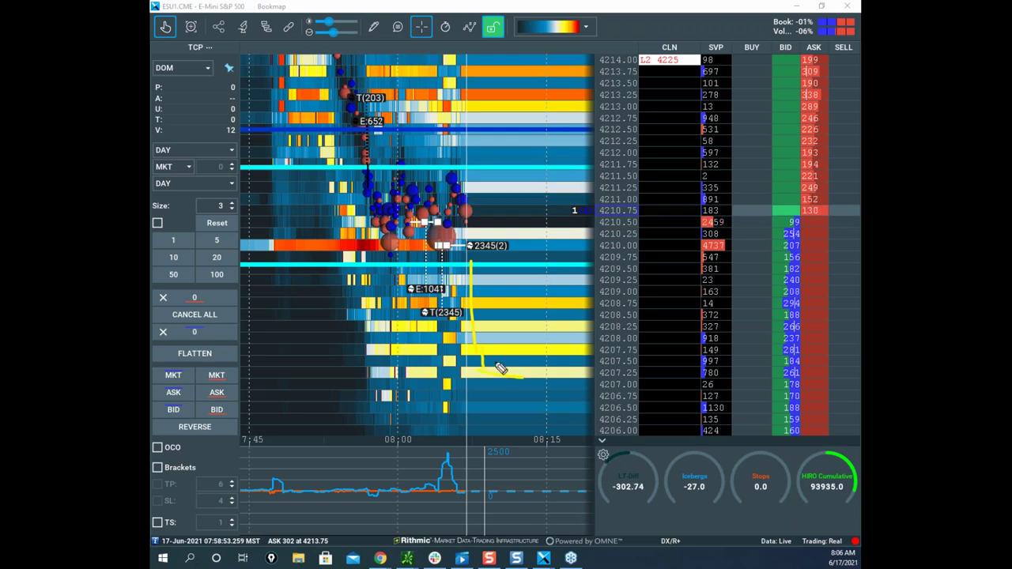
pyautogui.moveTo(465, 288); pyautogui.dragTo(493, 388)
pyautogui.moveTo(472, 260)
pyautogui.mouseDown()
pyautogui.moveTo(480, 364)
pyautogui.moveTo(589, 559)
pyautogui.mouseUp()
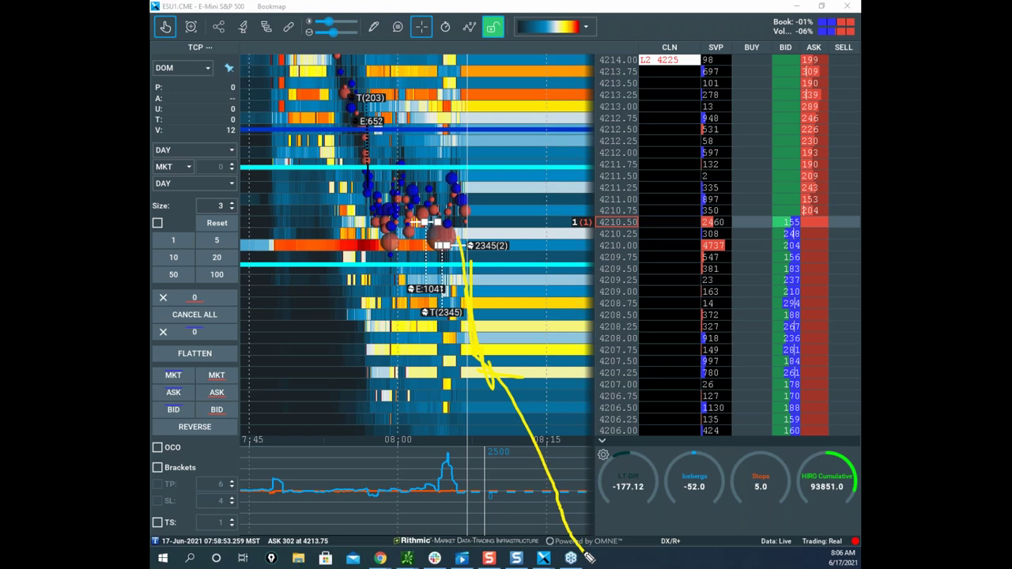
pyautogui.moveTo(474, 370); pyautogui.dragTo(532, 228)
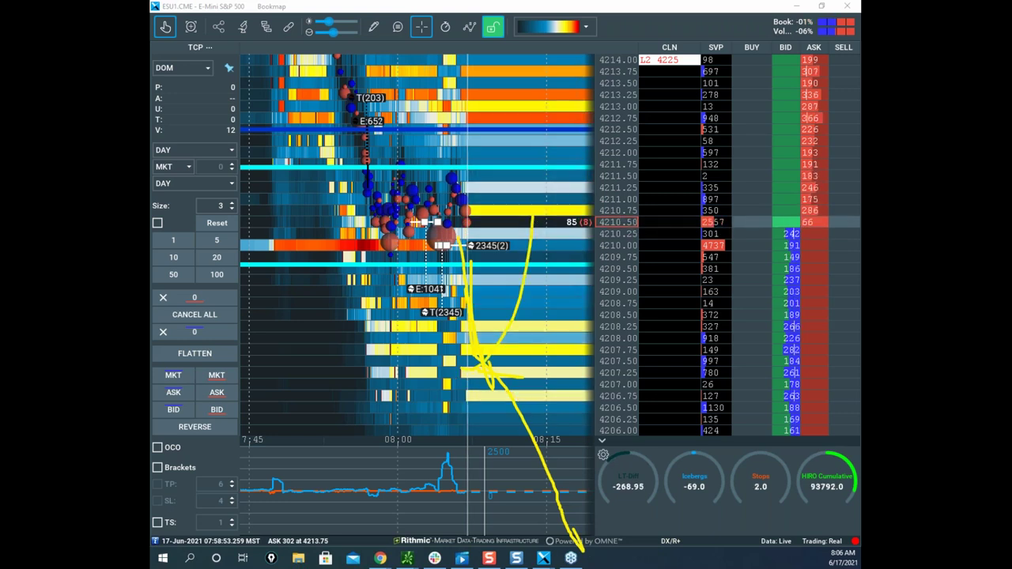
pyautogui.moveTo(465, 254)
pyautogui.mouseDown()
pyautogui.moveTo(487, 356)
pyautogui.moveTo(564, 406)
pyautogui.moveTo(589, 495)
pyautogui.mouseUp()
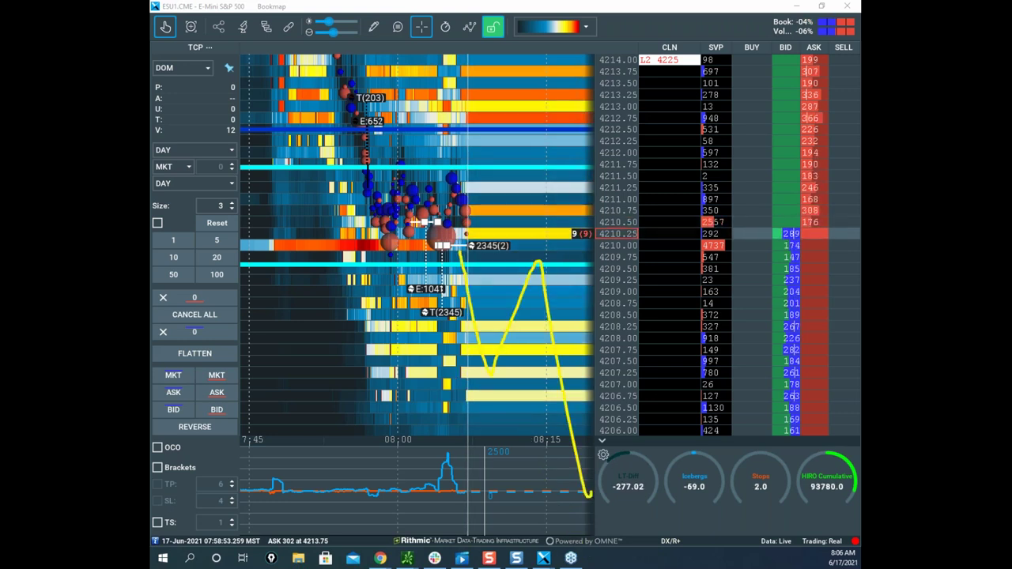
pyautogui.press('Escape')
# Examine the price action around 4210 on the heatmap and the Icebergs spike just before 08:05.
pyautogui.scroll(-4, 521, 162)
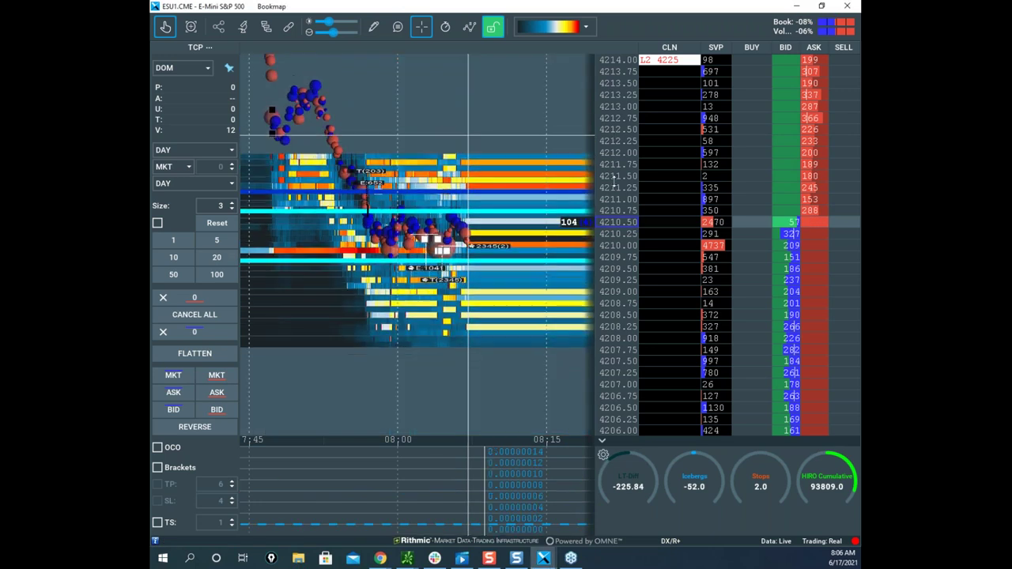
pyautogui.moveTo(520, 165); pyautogui.dragTo(502, 124)
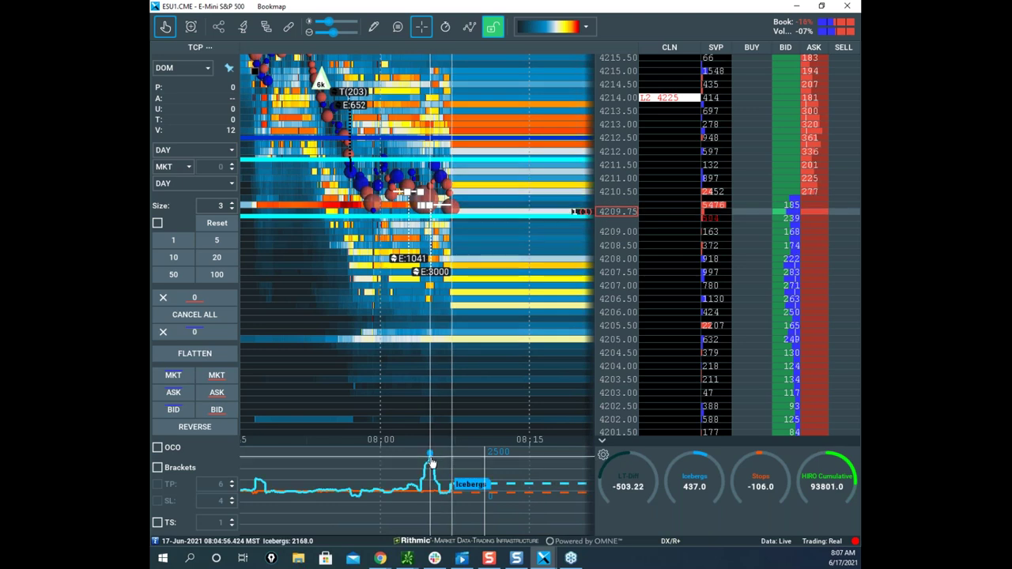
pyautogui.moveTo(491, 272); pyautogui.dragTo(495, 290)
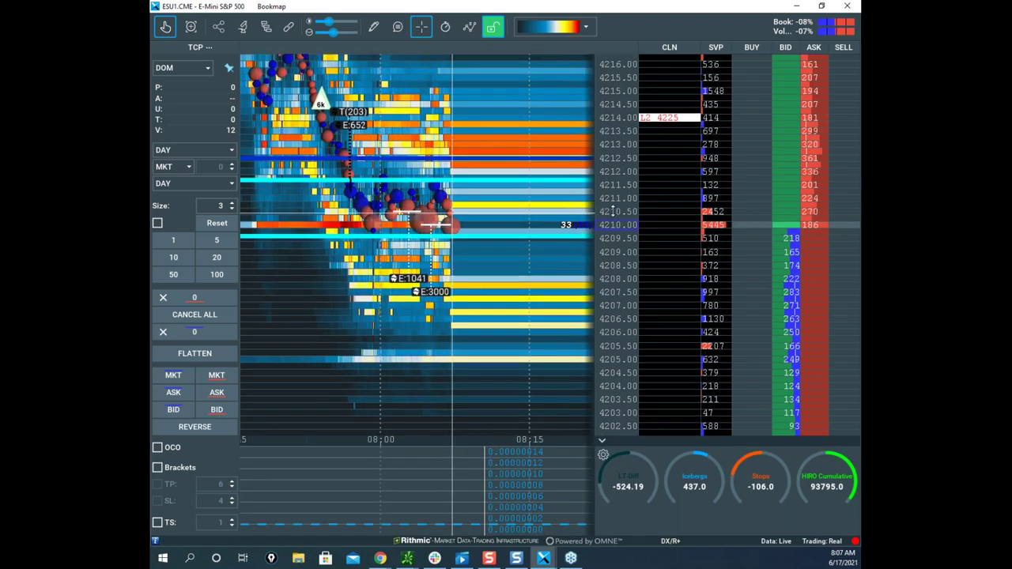
pyautogui.moveTo(617, 199); pyautogui.dragTo(617, 190)
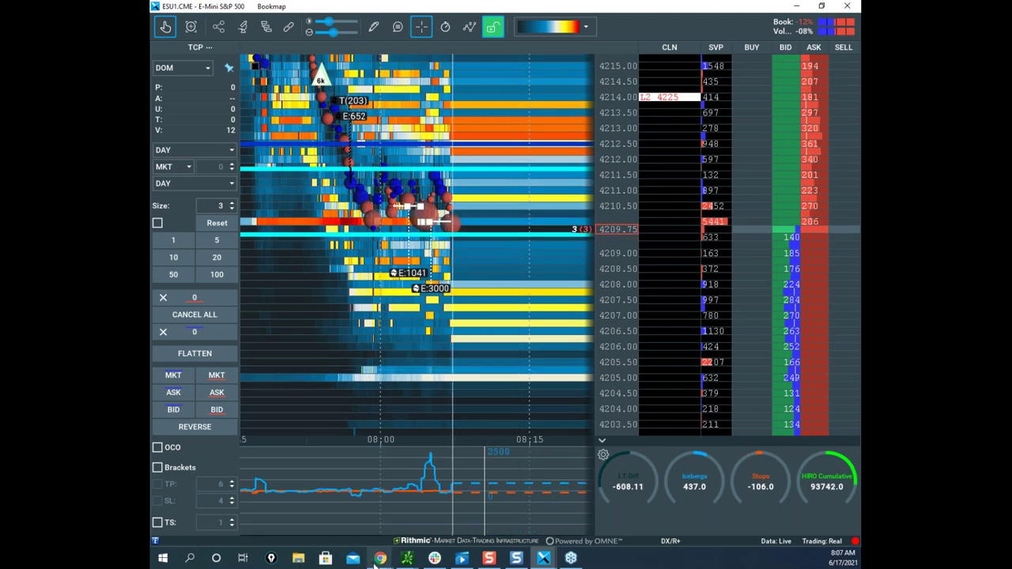
# Switch to the remote ETH VWAP chart in Chrome and clear the leftover yellow path from the screen.
pyautogui.moveTo(380, 558)
pyautogui.click(208, 498)
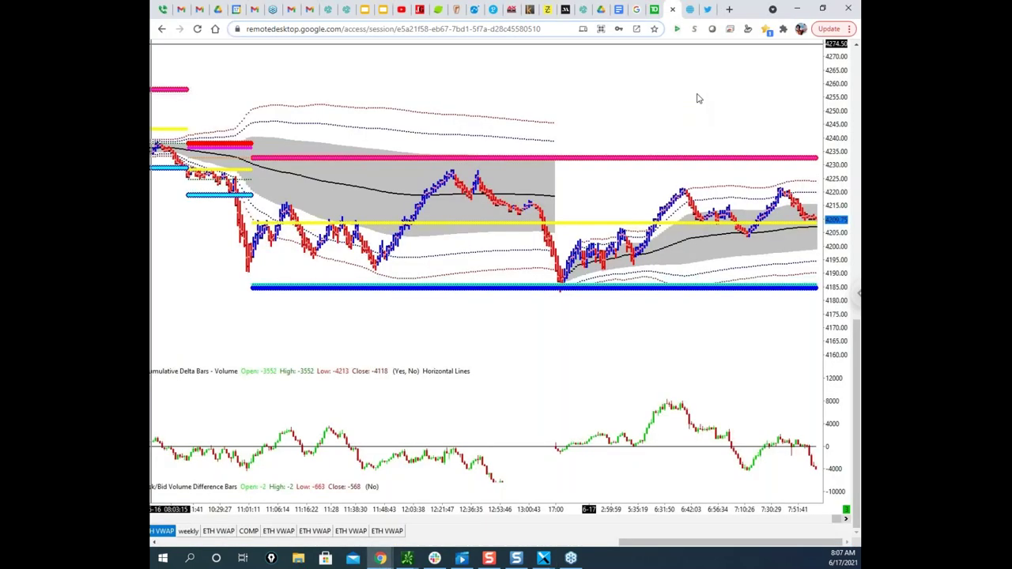
pyautogui.moveTo(458, 253); pyautogui.dragTo(589, 494)
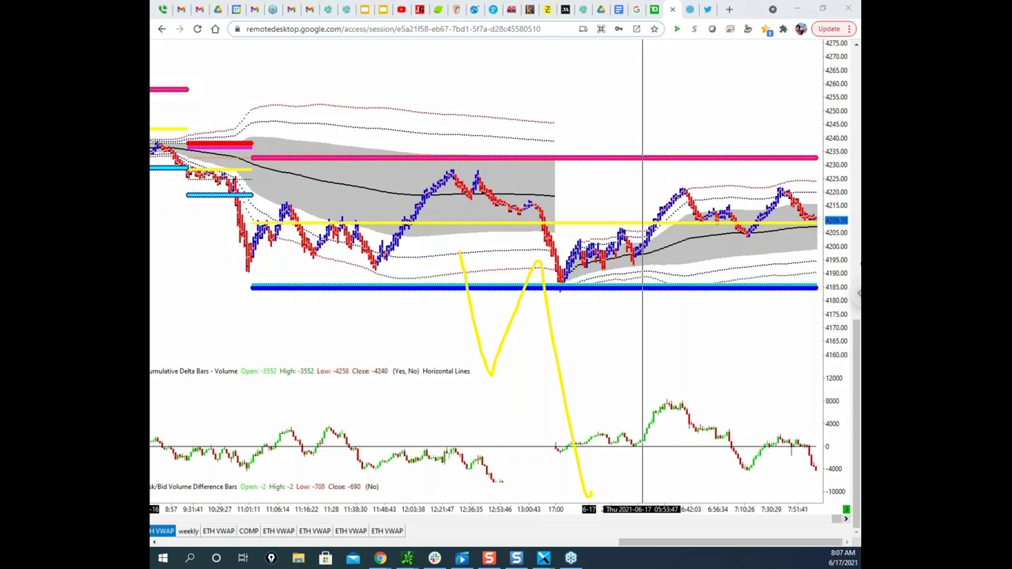
pyautogui.click(807, 226)
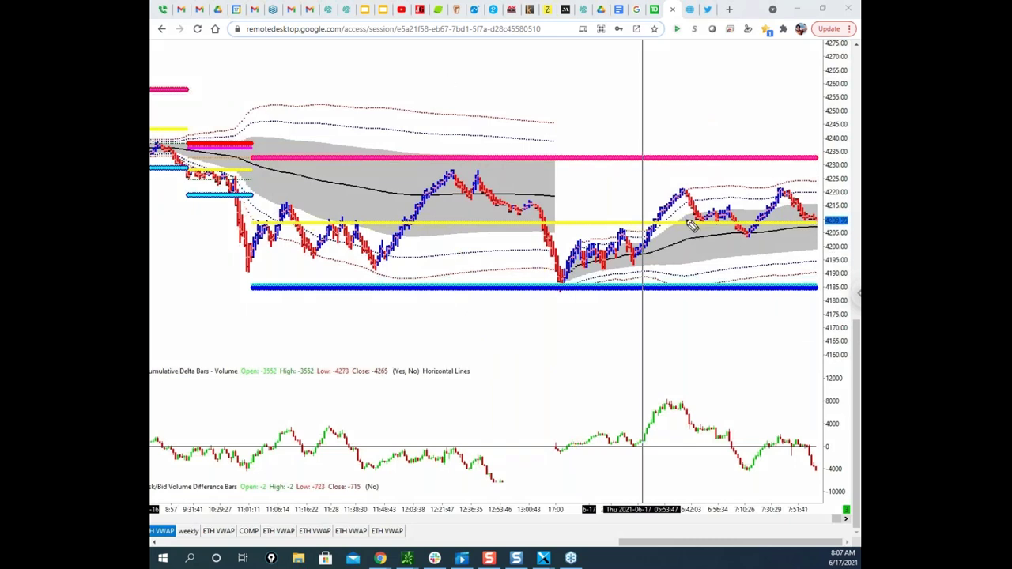
# Mark the two matching price highs in black, level and connect the two cumulative delta peaks, and circle the lower delta peak.
pyautogui.moveTo(676, 189); pyautogui.dragTo(695, 187)
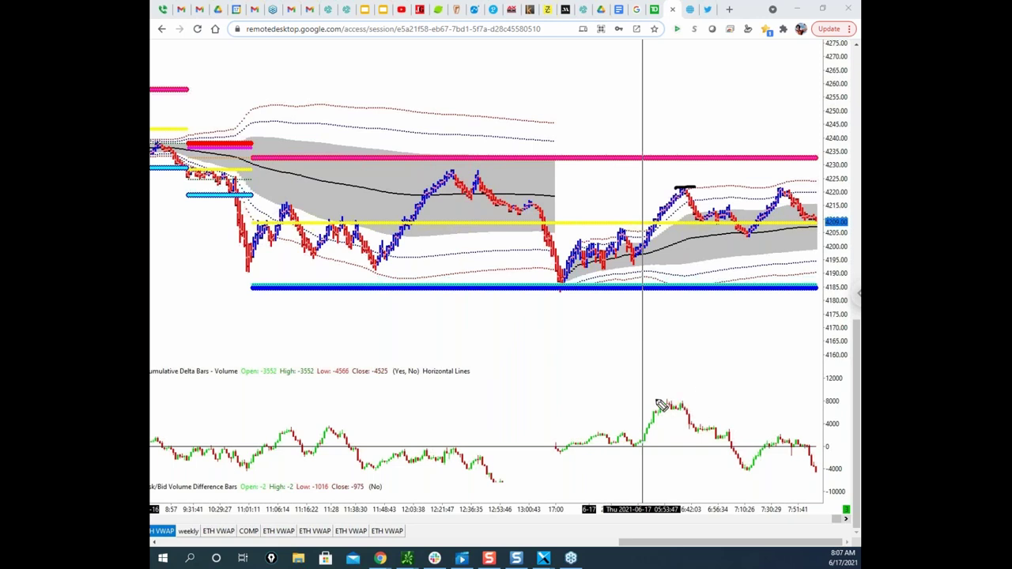
pyautogui.moveTo(655, 401); pyautogui.dragTo(828, 402)
pyautogui.moveTo(775, 188); pyautogui.dragTo(793, 185)
pyautogui.moveTo(772, 435); pyautogui.dragTo(814, 436)
pyautogui.moveTo(670, 394); pyautogui.dragTo(765, 429)
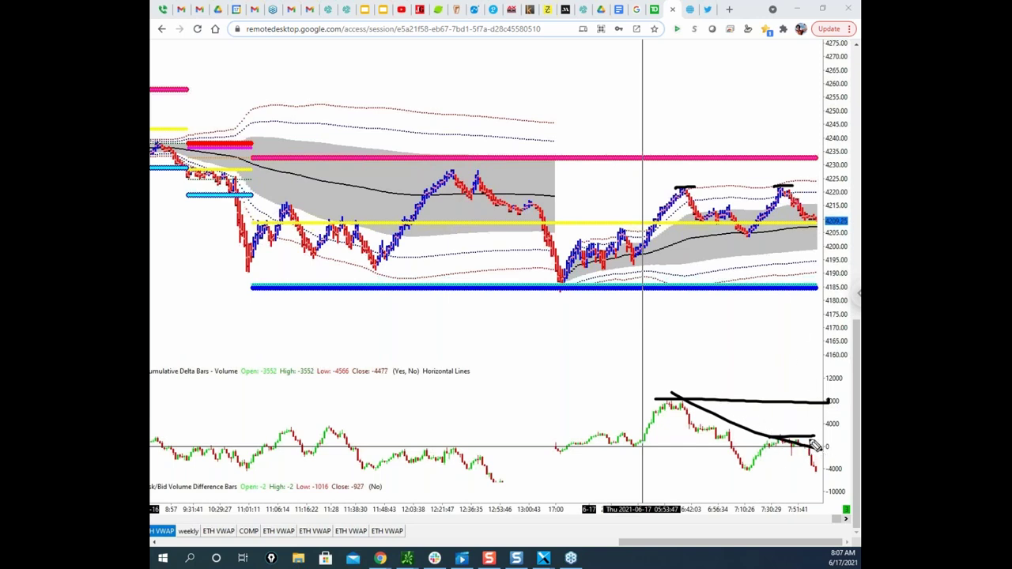
pyautogui.moveTo(807, 444)
pyautogui.mouseDown()
pyautogui.moveTo(766, 441)
pyautogui.moveTo(823, 447)
pyautogui.mouseUp()
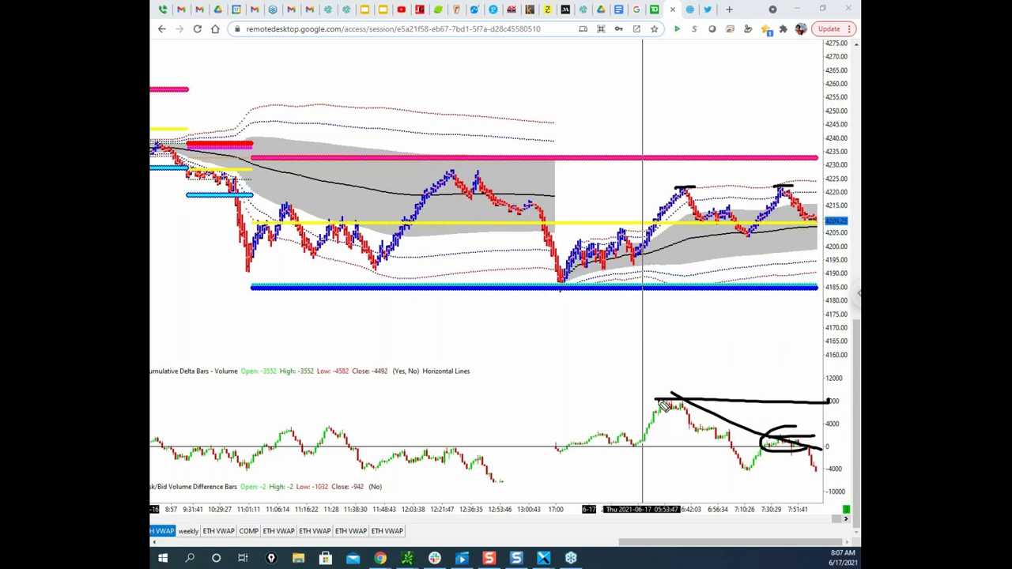
# Draw another descending line across the two cumulative delta peaks, mark the latest delta low, and clear the drawings.
pyautogui.moveTo(674, 403); pyautogui.dragTo(838, 444)
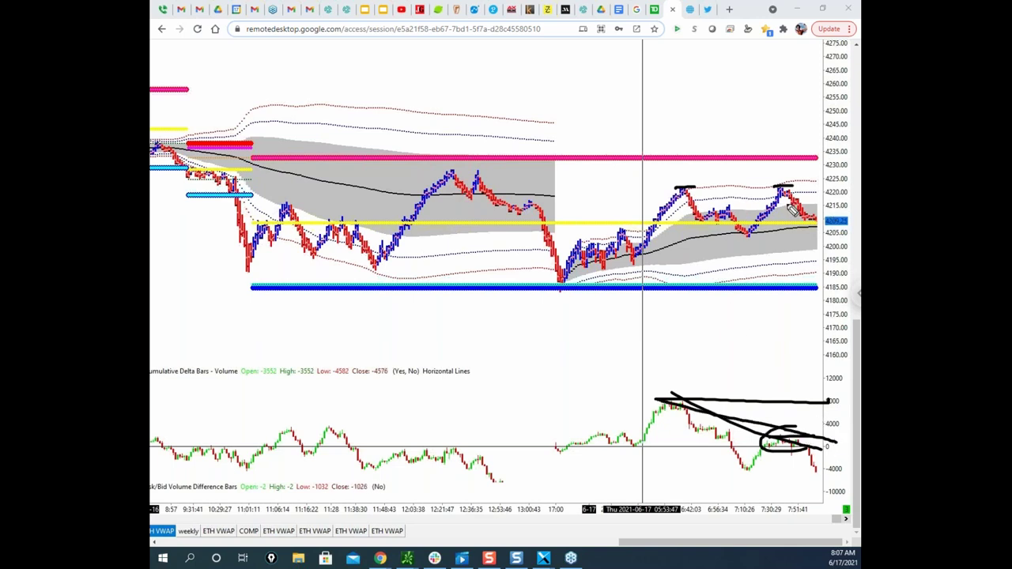
pyautogui.moveTo(826, 464)
pyautogui.mouseDown()
pyautogui.moveTo(815, 475)
pyautogui.moveTo(835, 475)
pyautogui.mouseUp()
pyautogui.click(364, 10)
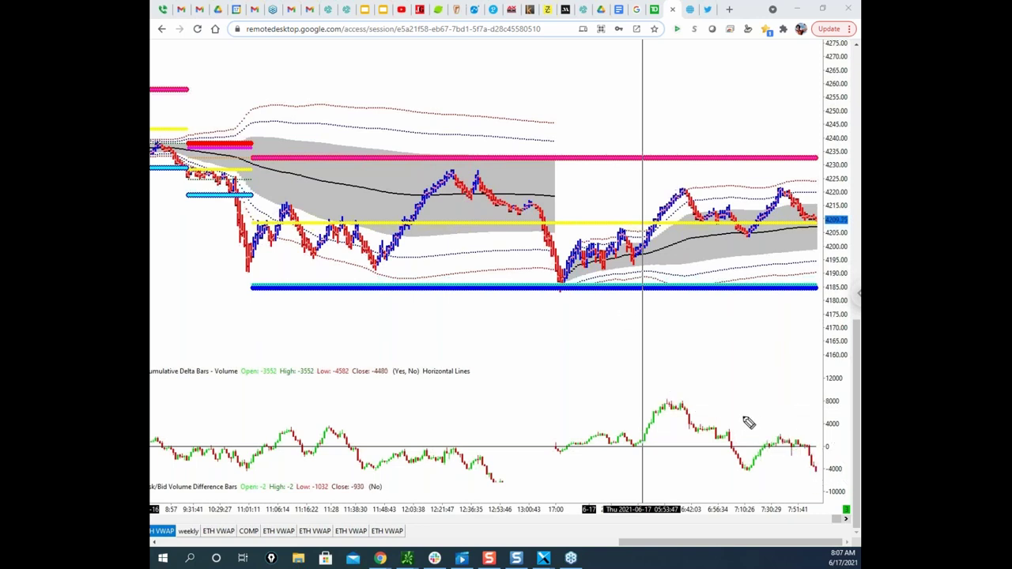
# Circle the cumulative delta peak near 8000 and the latest low, add level and descending lines from the peak, and leave annotating.
pyautogui.moveTo(690, 401); pyautogui.dragTo(821, 404)
pyautogui.moveTo(830, 468)
pyautogui.mouseDown()
pyautogui.moveTo(810, 474)
pyautogui.moveTo(836, 477)
pyautogui.mouseUp()
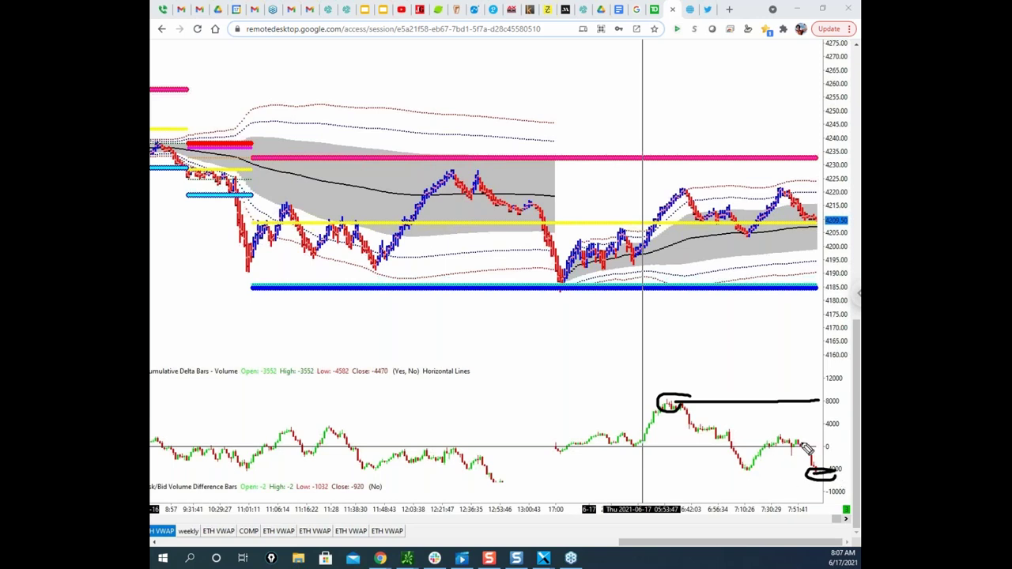
pyautogui.moveTo(615, 377); pyautogui.dragTo(841, 457)
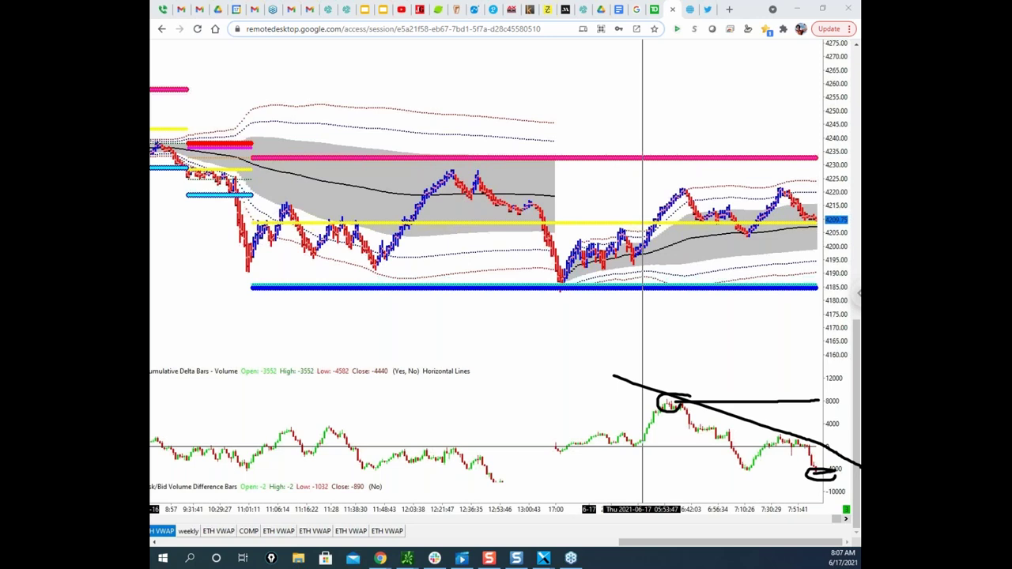
pyautogui.press('Escape')
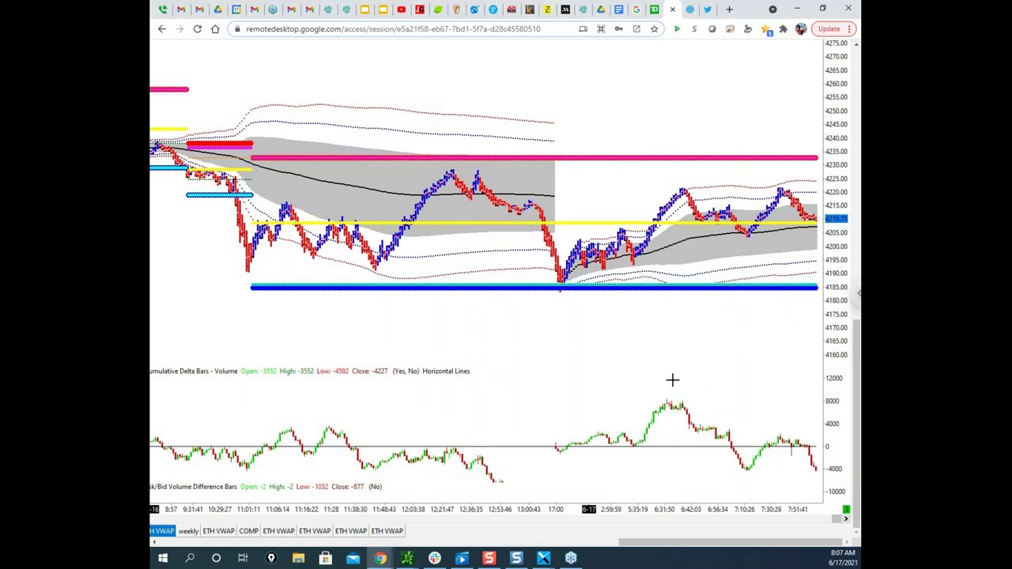
# Trace the decline from the cumulative delta peak once more, leave annotating, and switch to the Bookmap heatmap.
pyautogui.rightClick(788, 333)
pyautogui.moveTo(661, 393); pyautogui.dragTo(822, 447)
pyautogui.rightClick(781, 66)
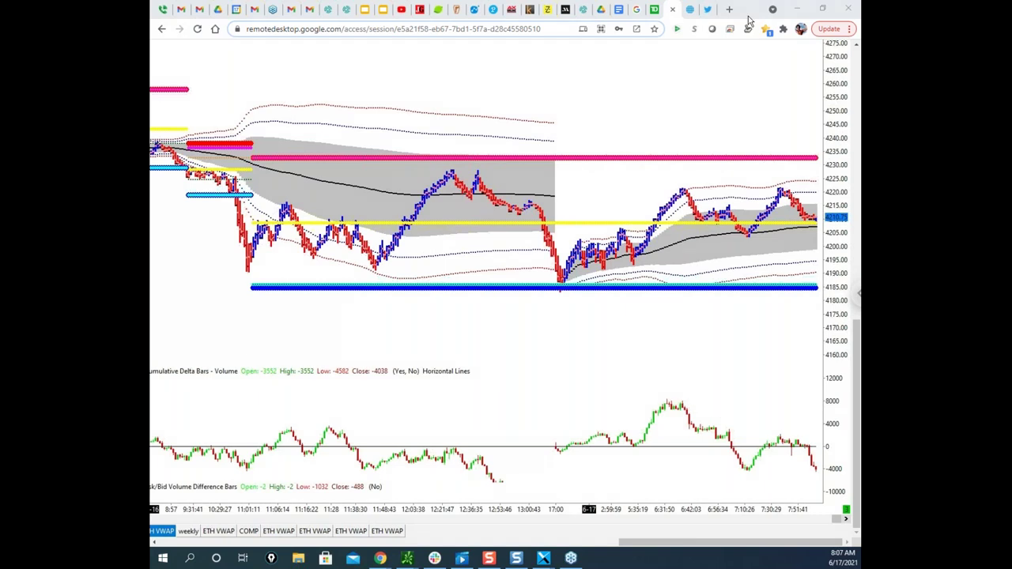
pyautogui.click(797, 9)
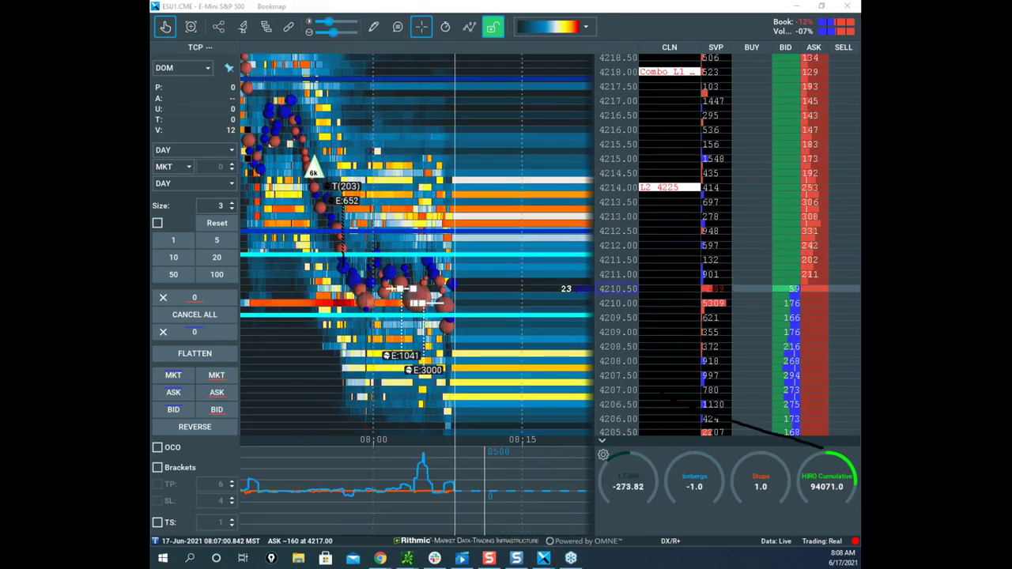
# Circle the Icebergs spike, underline the trades near 4210, and sketch a rebound path to about 4217.25 with a target circle above the heatmap.
pyautogui.moveTo(449, 442)
pyautogui.mouseDown()
pyautogui.moveTo(397, 457)
pyautogui.moveTo(468, 455)
pyautogui.mouseUp()
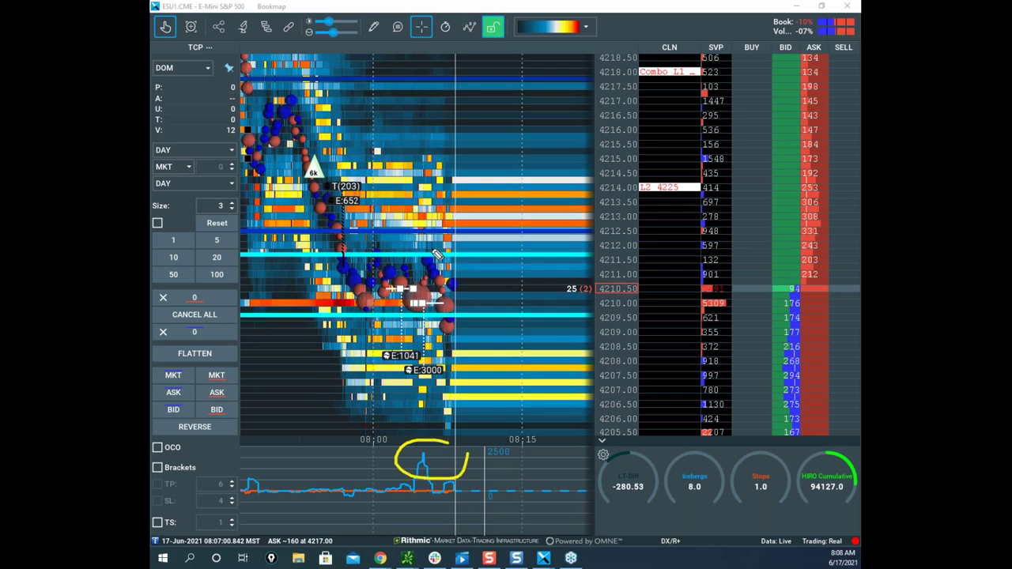
pyautogui.moveTo(409, 310); pyautogui.dragTo(449, 331)
pyautogui.moveTo(458, 252)
pyautogui.mouseDown()
pyautogui.moveTo(501, 244)
pyautogui.moveTo(560, 140)
pyautogui.moveTo(553, 219)
pyautogui.moveTo(510, 194)
pyautogui.moveTo(569, 92)
pyautogui.mouseUp()
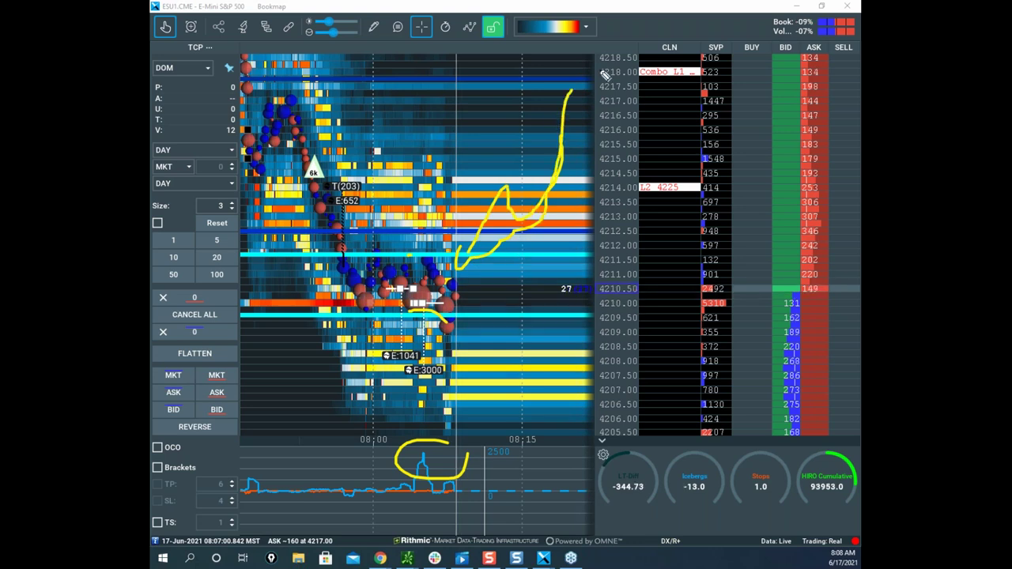
pyautogui.moveTo(660, 3); pyautogui.dragTo(661, 30)
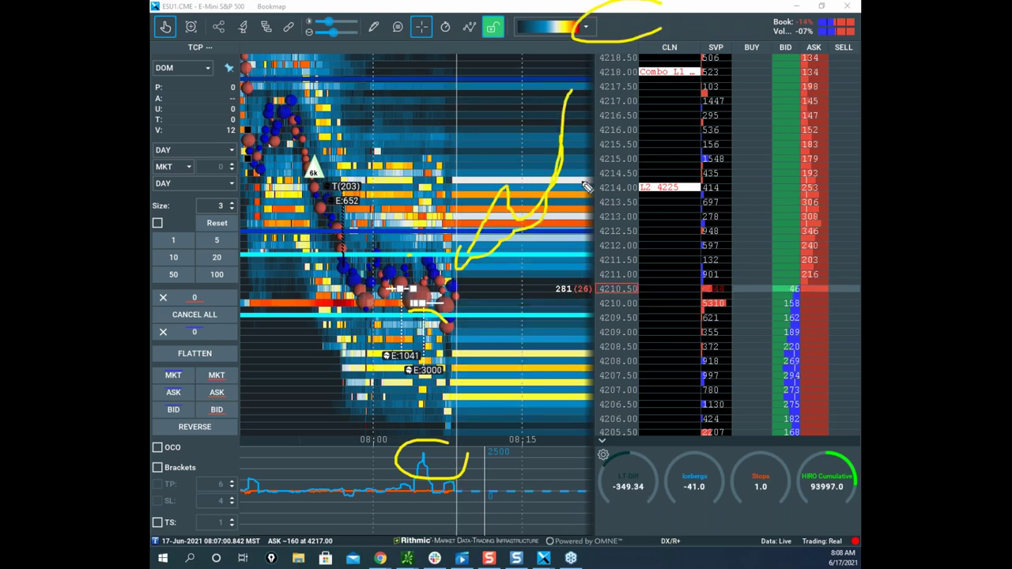
# Sketch a drop to about 4205.50, a retest near 4212 and a selloff with circles below the heatmap, and clear the drawings.
pyautogui.moveTo(481, 223)
pyautogui.mouseDown()
pyautogui.moveTo(450, 255)
pyautogui.moveTo(466, 276)
pyautogui.moveTo(484, 363)
pyautogui.moveTo(615, 568)
pyautogui.mouseUp()
pyautogui.moveTo(566, 494); pyautogui.dragTo(637, 492)
pyautogui.moveTo(554, 457); pyautogui.dragTo(583, 463)
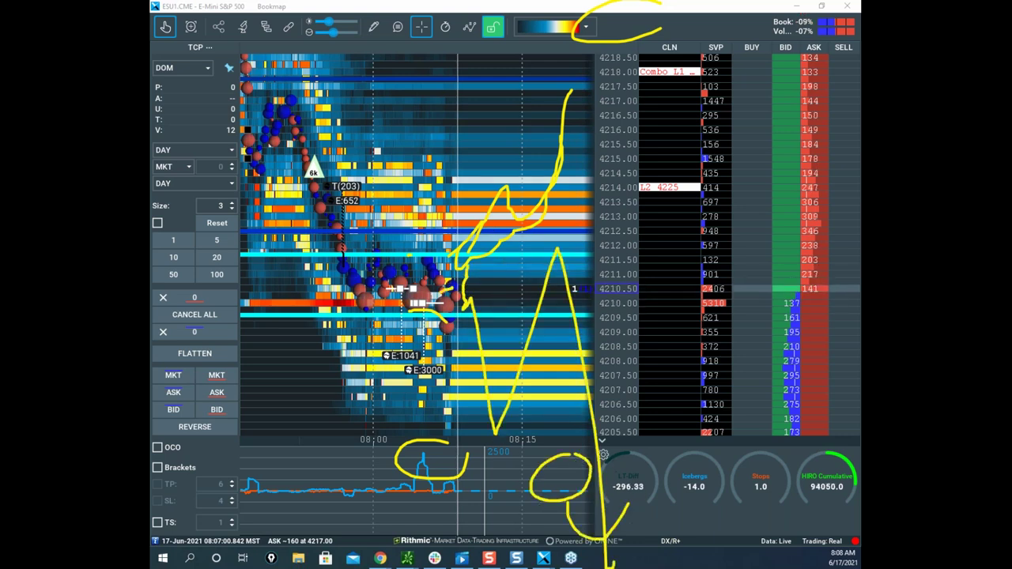
pyautogui.press('Escape')
# Widen the heatmap's visible price range to about 4203.50 to 4220.50.
pyautogui.moveTo(595, 6); pyautogui.dragTo(608, 4)
pyautogui.doubleClick(610, 7)
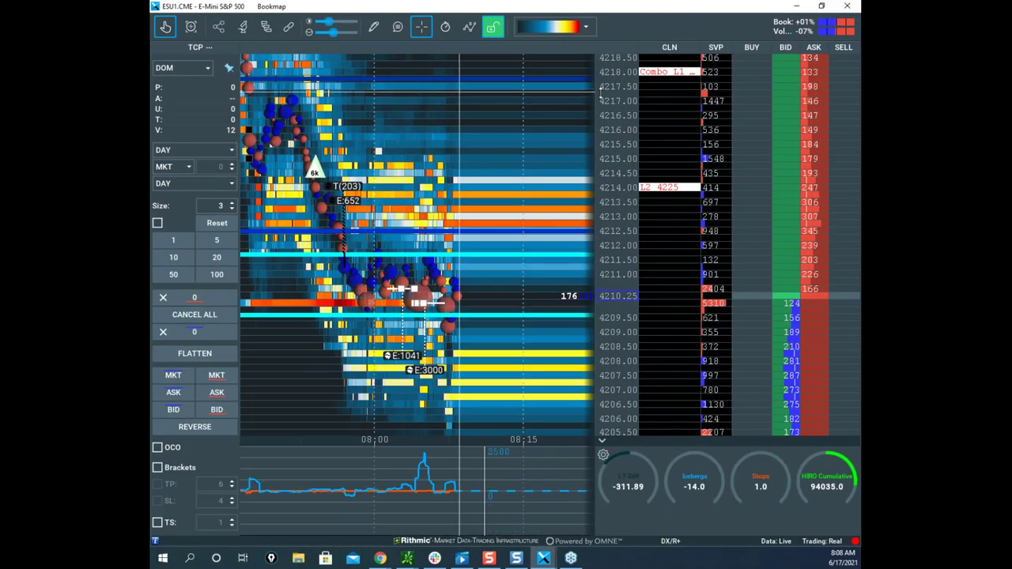
pyautogui.moveTo(612, 117); pyautogui.dragTo(612, 122)
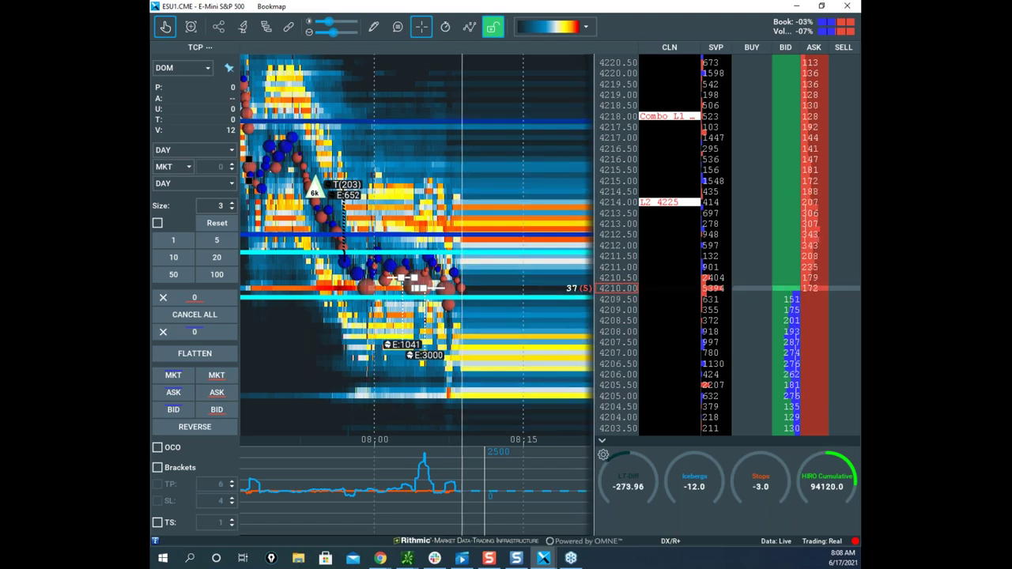
# Bring up the remote ETH VWAP chart maximized, mark price at VWAP with a drop to about 4190, and leave annotating.
pyautogui.moveTo(166, 105); pyautogui.dragTo(676, 88)
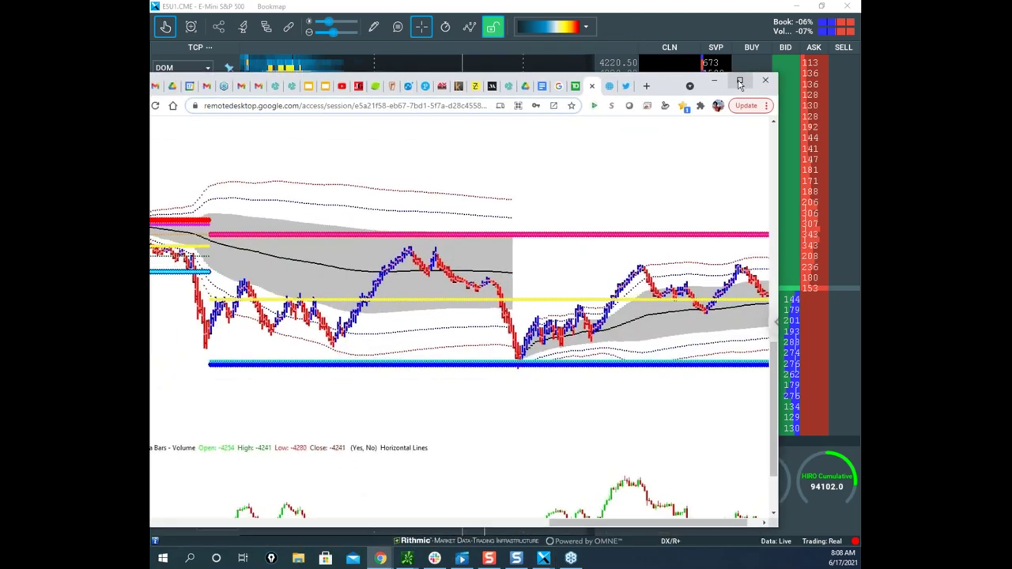
pyautogui.click(739, 82)
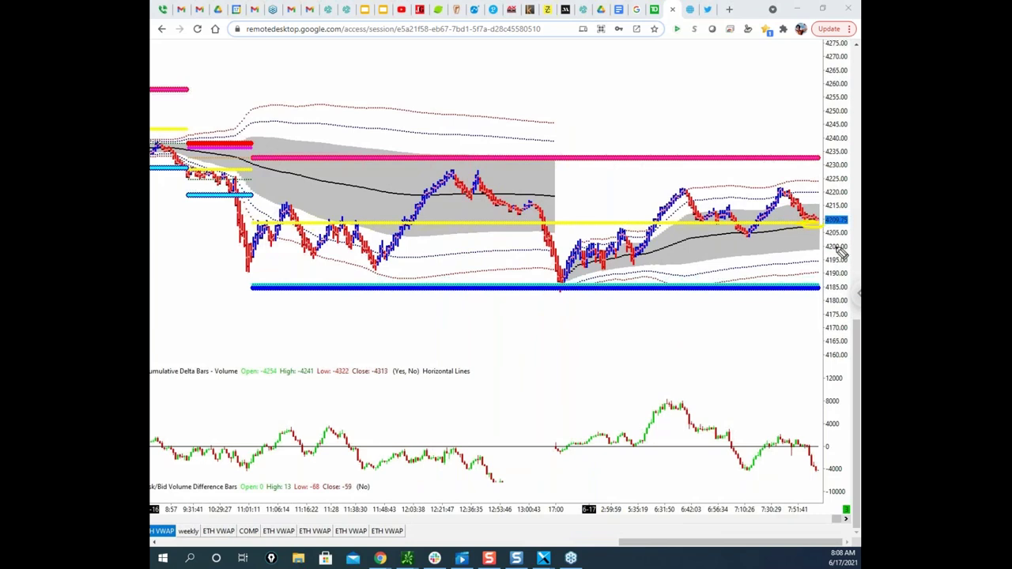
pyautogui.moveTo(805, 223); pyautogui.dragTo(819, 272)
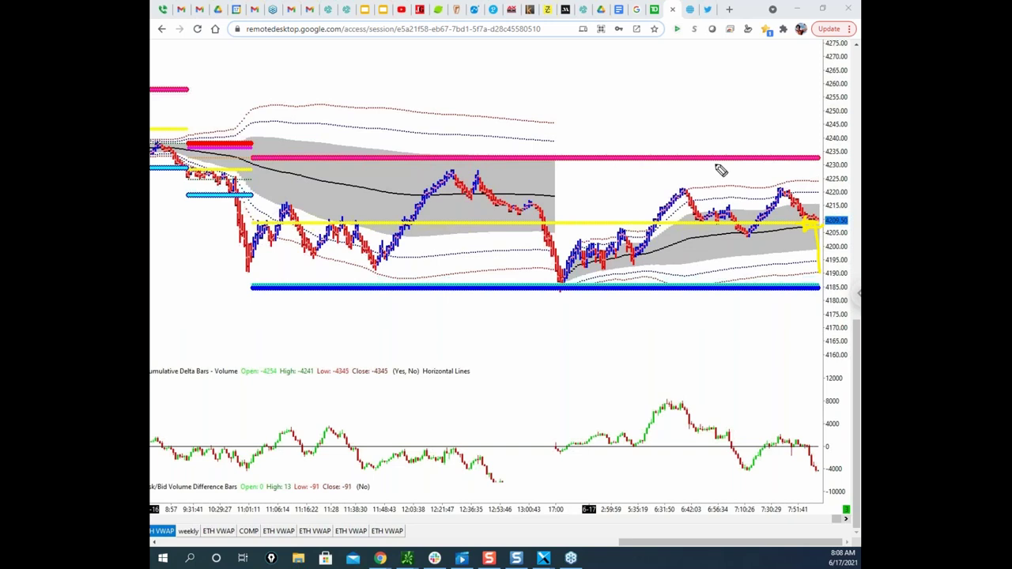
pyautogui.press('Escape')
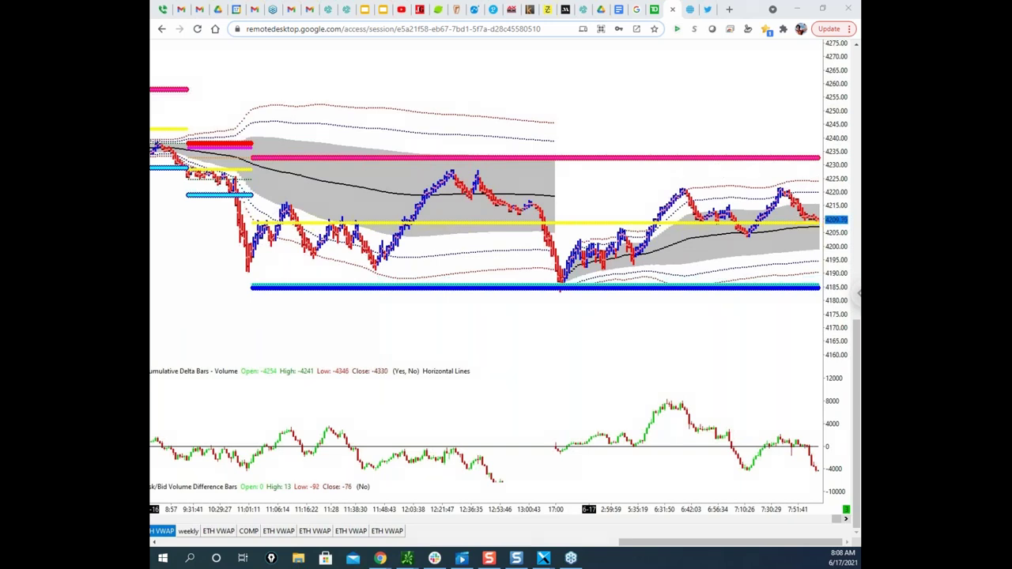
# Bring up the thinkorswim /ES tick chart maximized, trace the moving-average rollover into a selloff to about 4183, and leave annotating.
pyautogui.moveTo(592, 174); pyautogui.dragTo(561, 112)
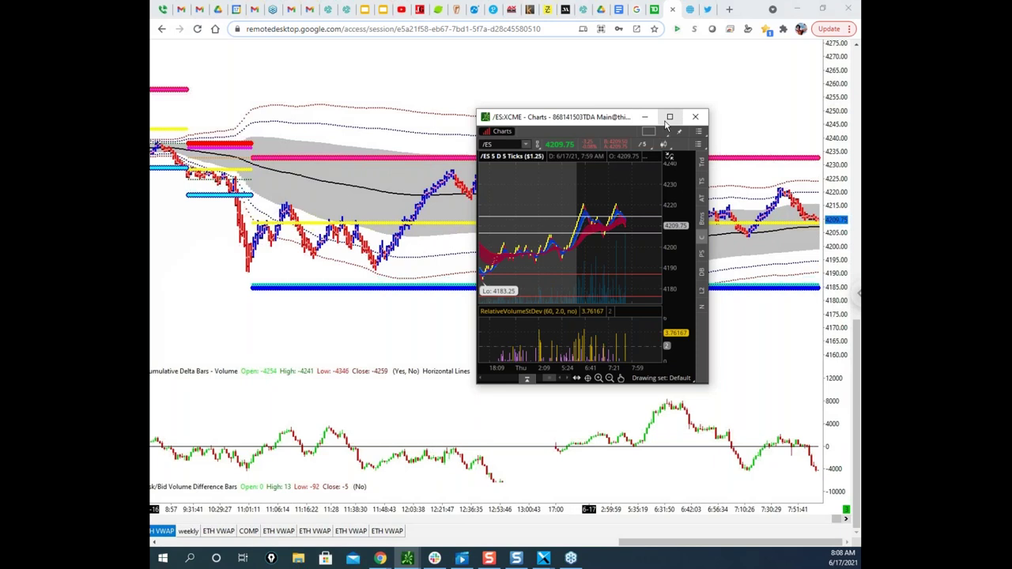
pyautogui.click(669, 118)
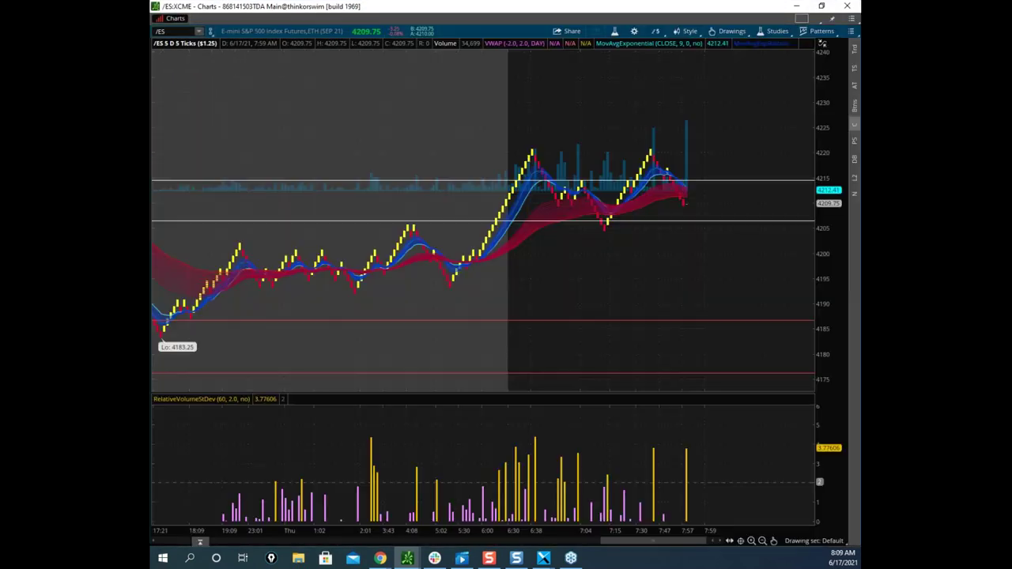
pyautogui.moveTo(621, 199)
pyautogui.mouseDown()
pyautogui.moveTo(663, 170)
pyautogui.moveTo(689, 236)
pyautogui.moveTo(697, 208)
pyautogui.moveTo(743, 341)
pyautogui.mouseUp()
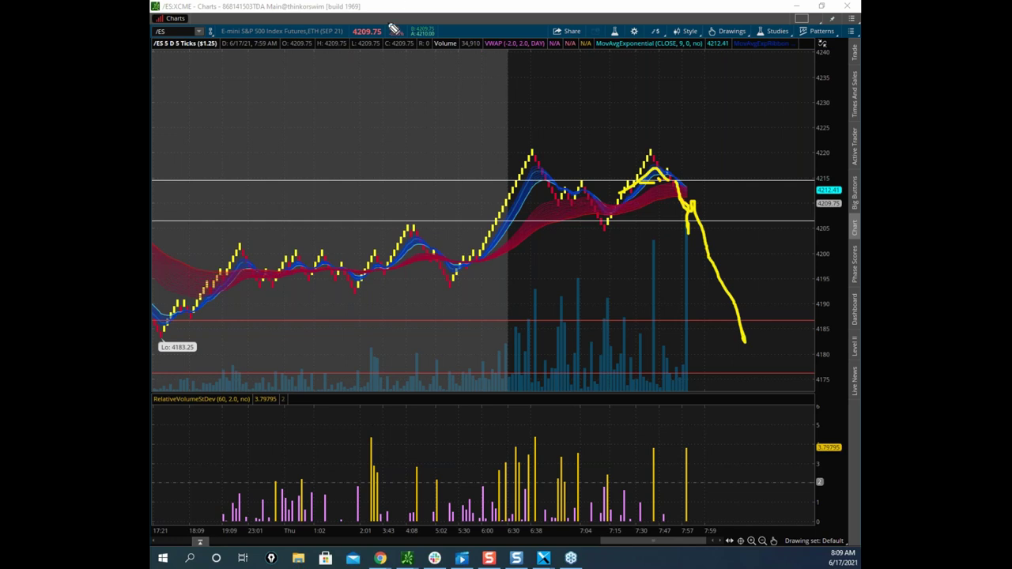
pyautogui.press('Escape')
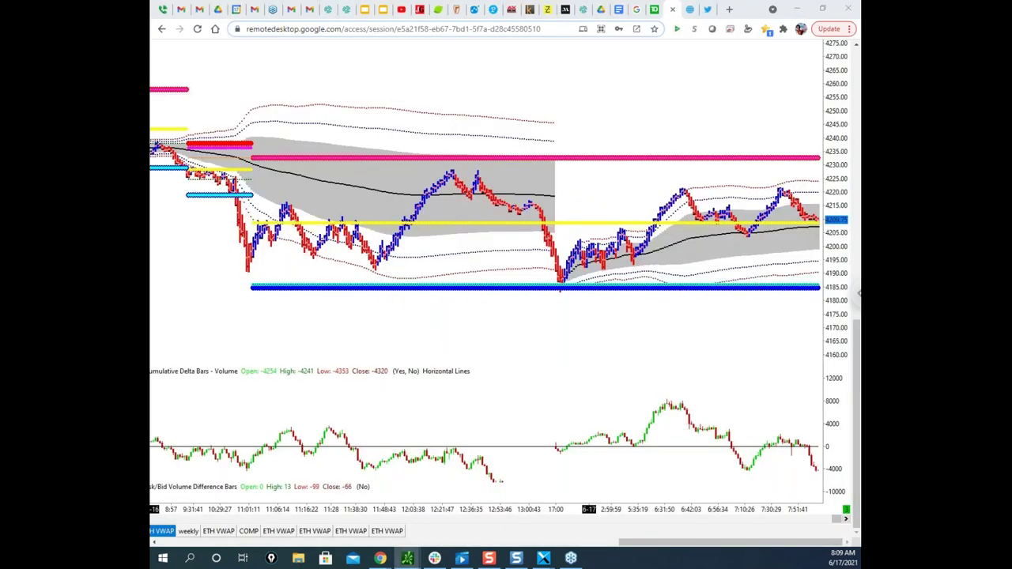
# Bring up the $TICK chart, circle its two clusters below zero and mark the downward turn, and move the chart off the screen.
pyautogui.moveTo(151, 84); pyautogui.dragTo(461, 37)
pyautogui.moveTo(671, 88); pyautogui.dragTo(695, 88)
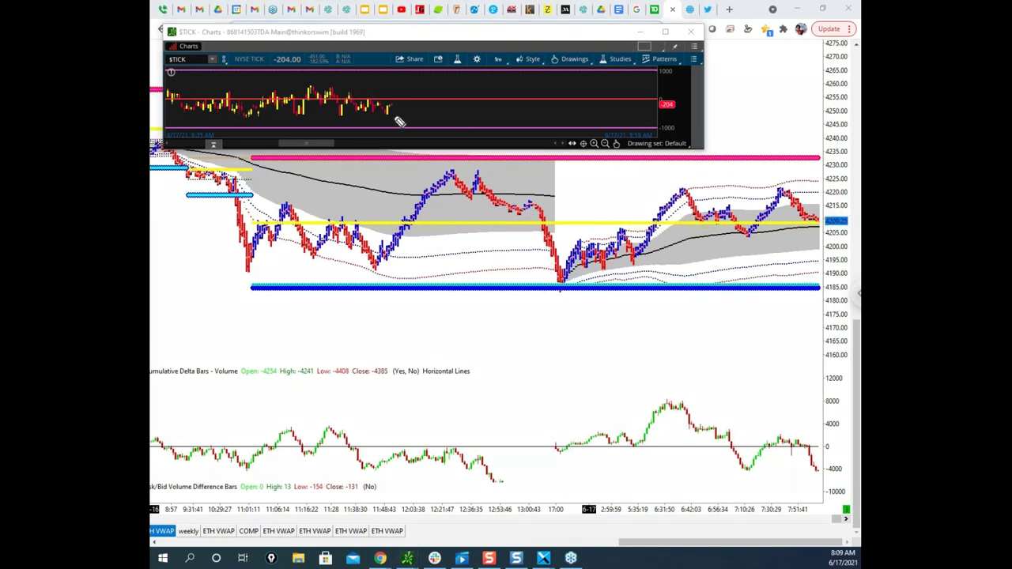
pyautogui.moveTo(395, 109)
pyautogui.mouseDown()
pyautogui.moveTo(335, 102)
pyautogui.moveTo(372, 119)
pyautogui.moveTo(229, 114)
pyautogui.moveTo(403, 102)
pyautogui.moveTo(410, 138)
pyautogui.mouseUp()
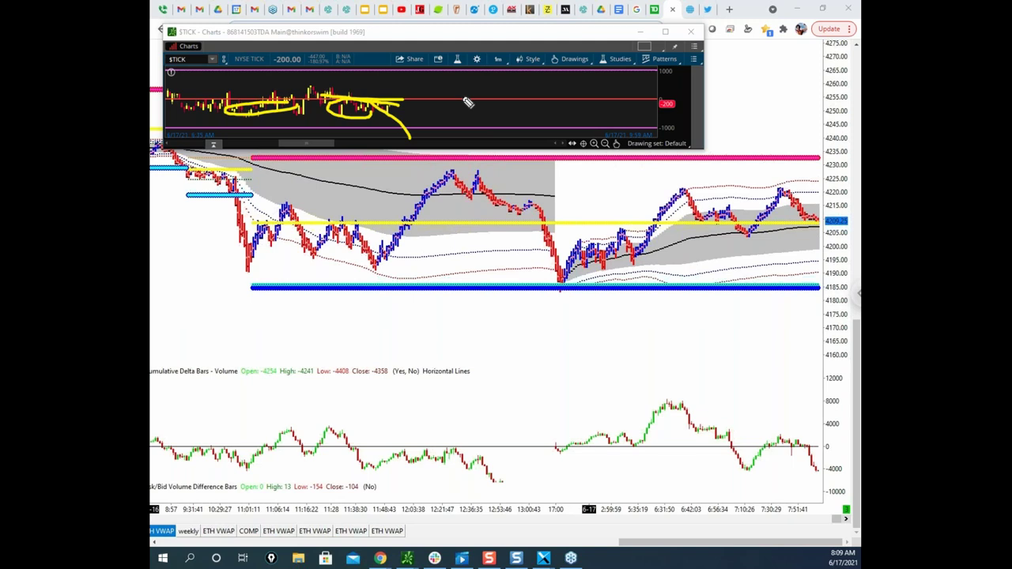
pyautogui.press('Escape')
pyautogui.moveTo(414, 33); pyautogui.dragTo(414, 0)
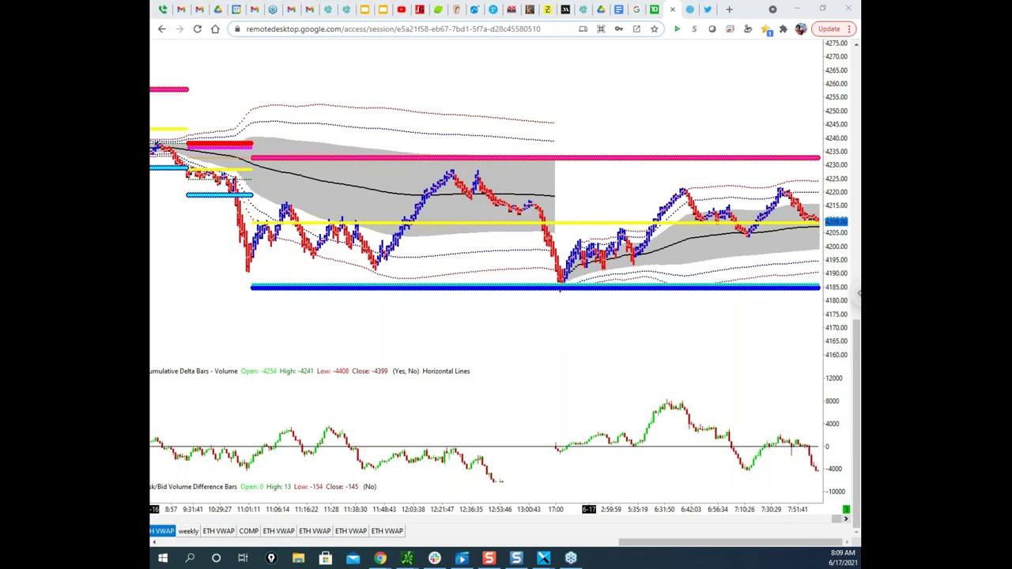
# Bring up the $ADD chart maximized and widen its value range to about -2200 to 1000.
pyautogui.press('super+d')
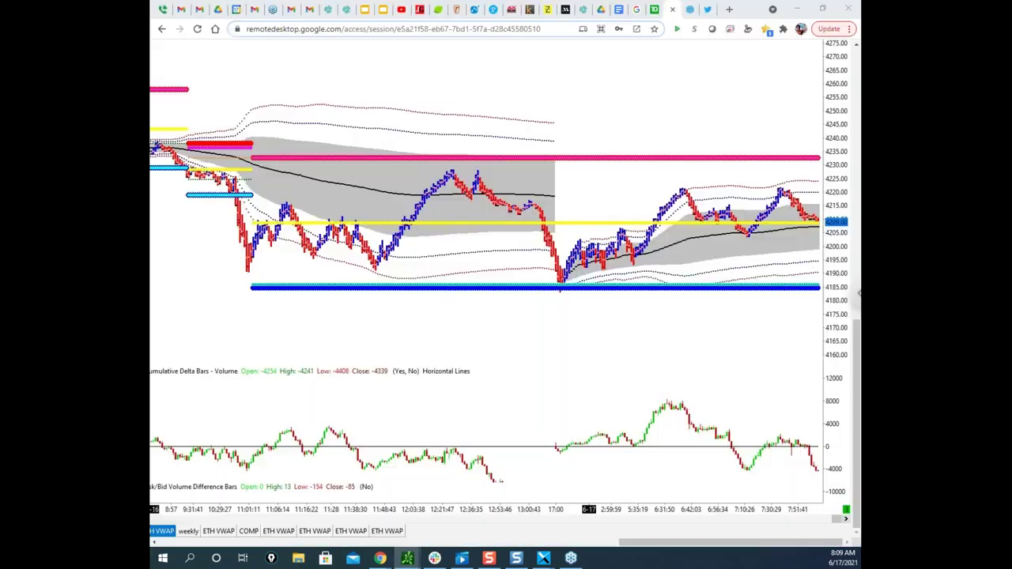
pyautogui.moveTo(467, 1); pyautogui.dragTo(492, 156)
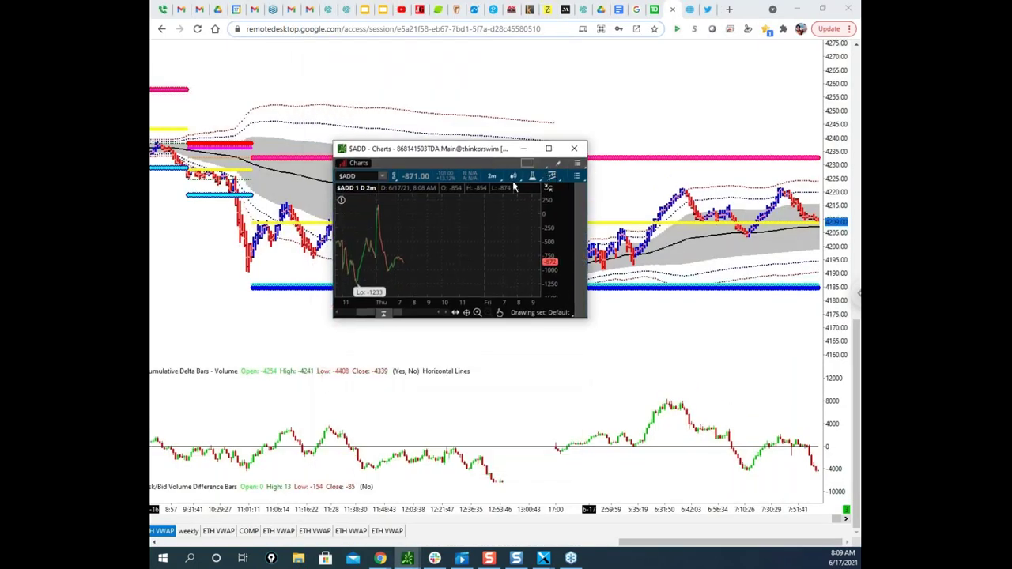
pyautogui.click(548, 149)
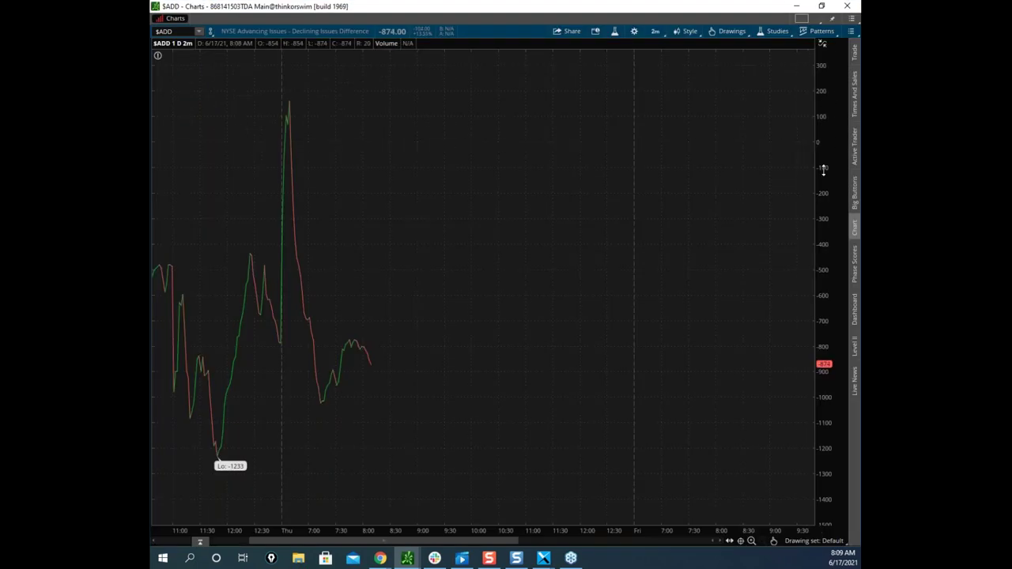
pyautogui.moveTo(825, 194); pyautogui.dragTo(831, 278)
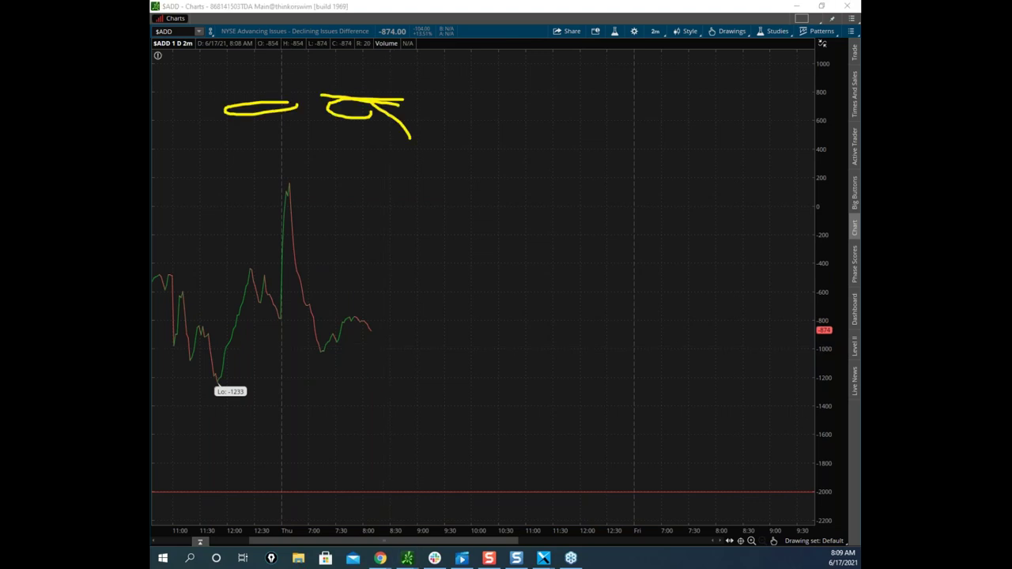
# Circle the $ADD high near 200, trace its decline to about -800, and leave annotating.
pyautogui.rightClick(265, 188)
pyautogui.moveTo(301, 184)
pyautogui.mouseDown()
pyautogui.moveTo(300, 199)
pyautogui.moveTo(382, 313)
pyautogui.mouseUp()
pyautogui.press('Escape')
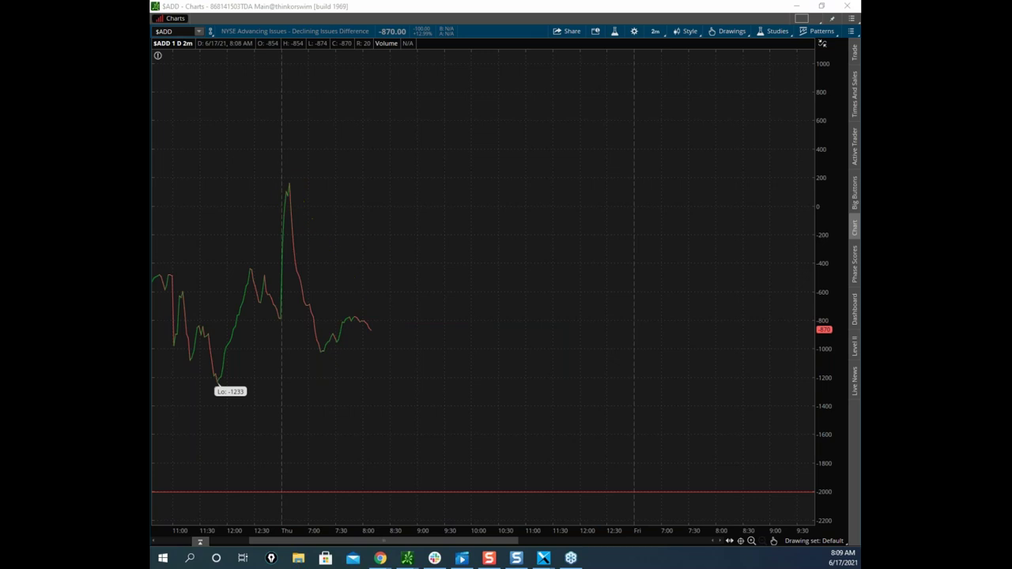
# Place the 5-minute /ES chart over $ADD, mark its two matching highs, sketch $ADD falling to about -1800, and leave annotating.
pyautogui.moveTo(296, 206); pyautogui.dragTo(571, 149)
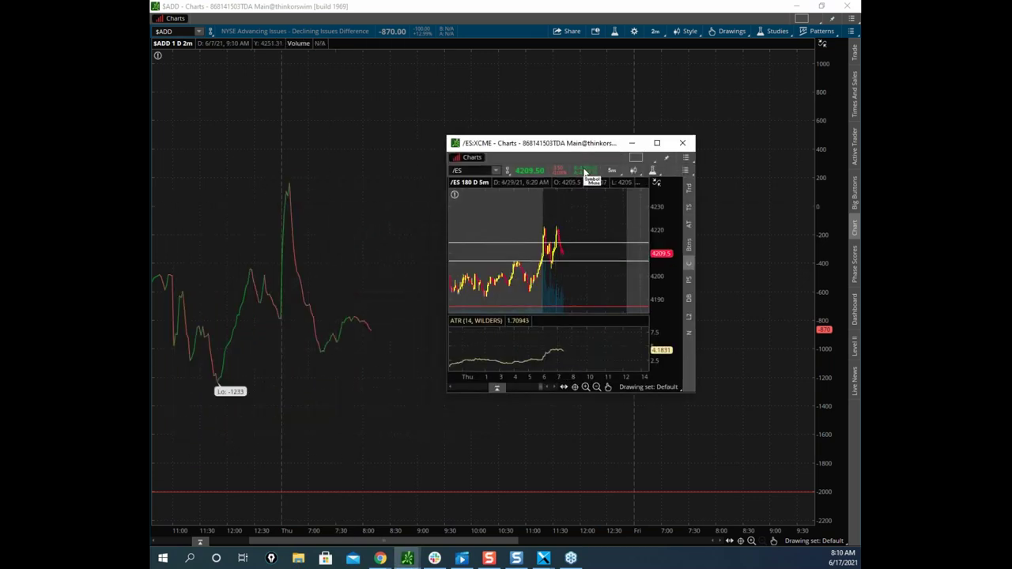
pyautogui.hotkey('ctrl', '2')
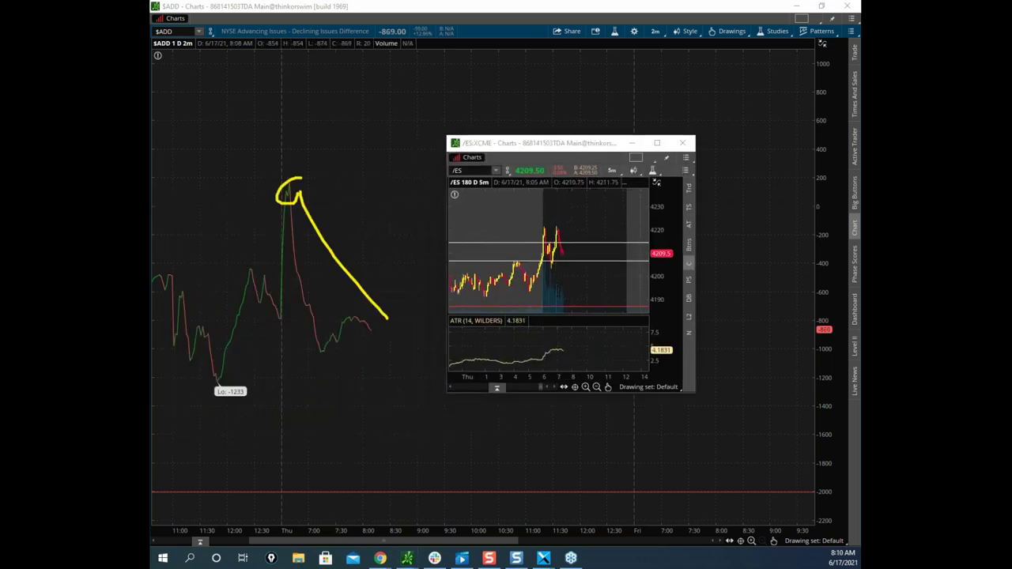
pyautogui.press('e')
pyautogui.moveTo(534, 221); pyautogui.dragTo(560, 227)
pyautogui.moveTo(279, 169); pyautogui.dragTo(280, 170)
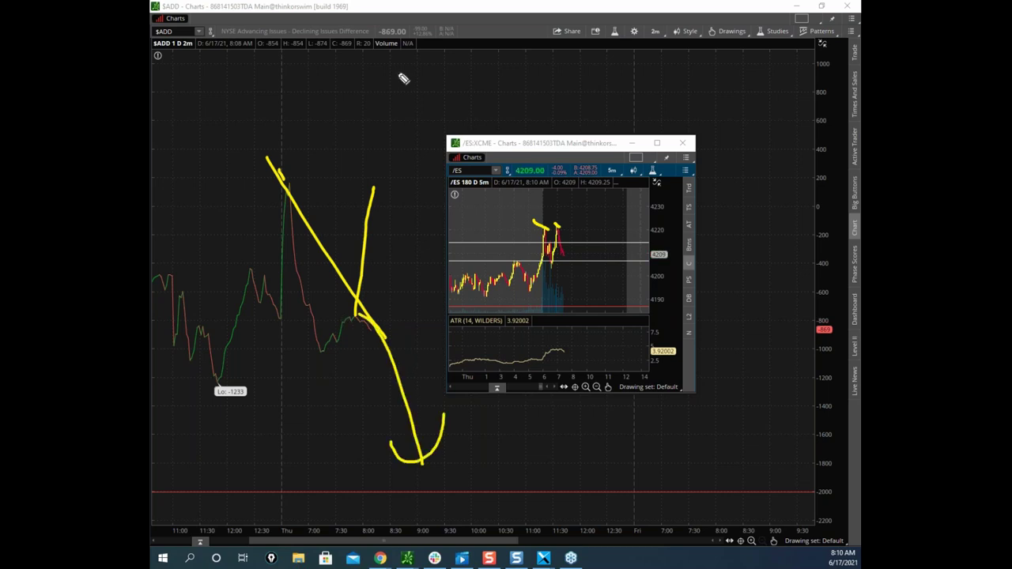
pyautogui.press('Escape')
# Move the /ES and $ADD charts off the screen and switch back to Bookmap.
pyautogui.moveTo(548, 144); pyautogui.dragTo(151, 208)
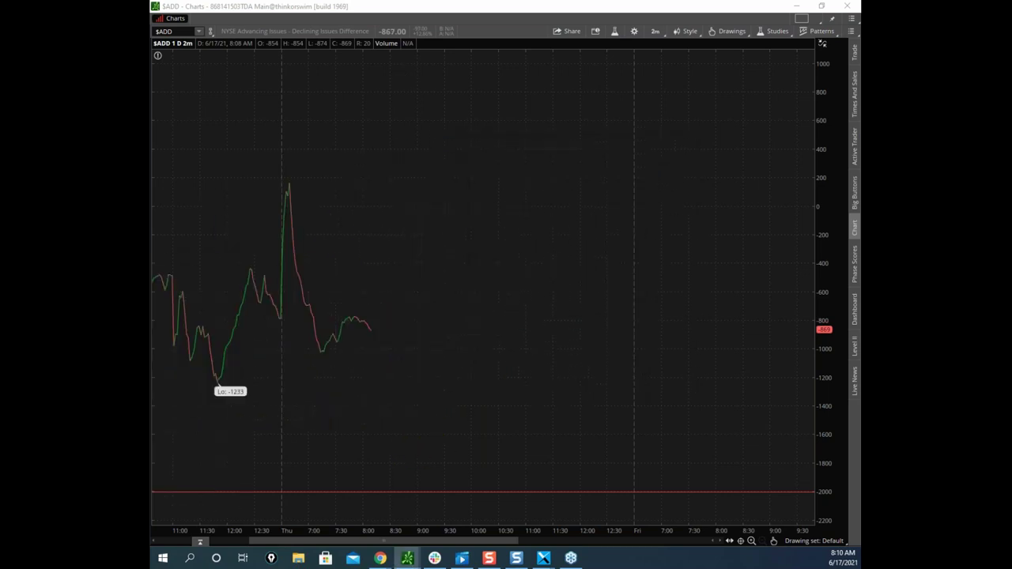
pyautogui.moveTo(577, 7); pyautogui.dragTo(859, 71)
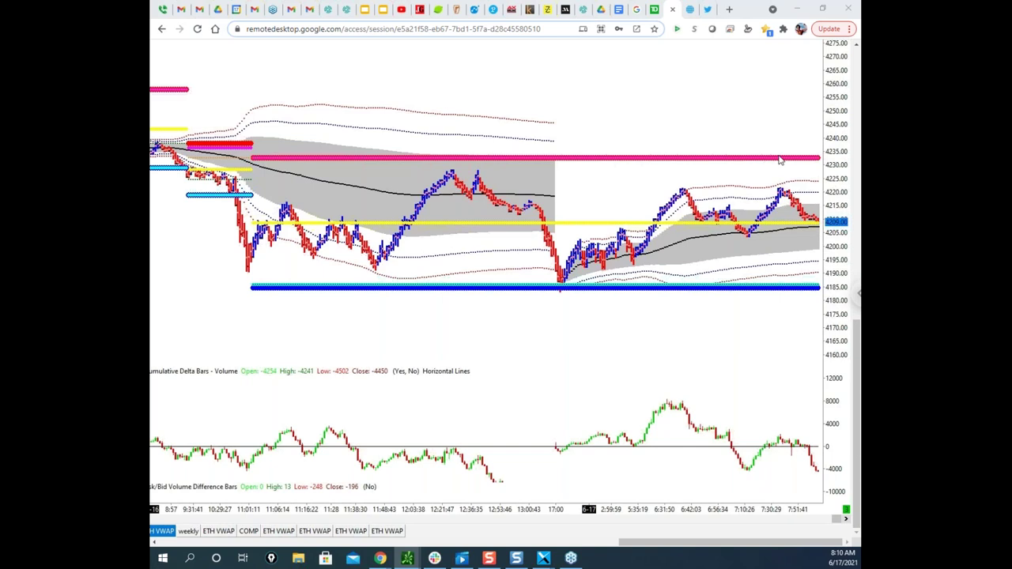
pyautogui.click(797, 9)
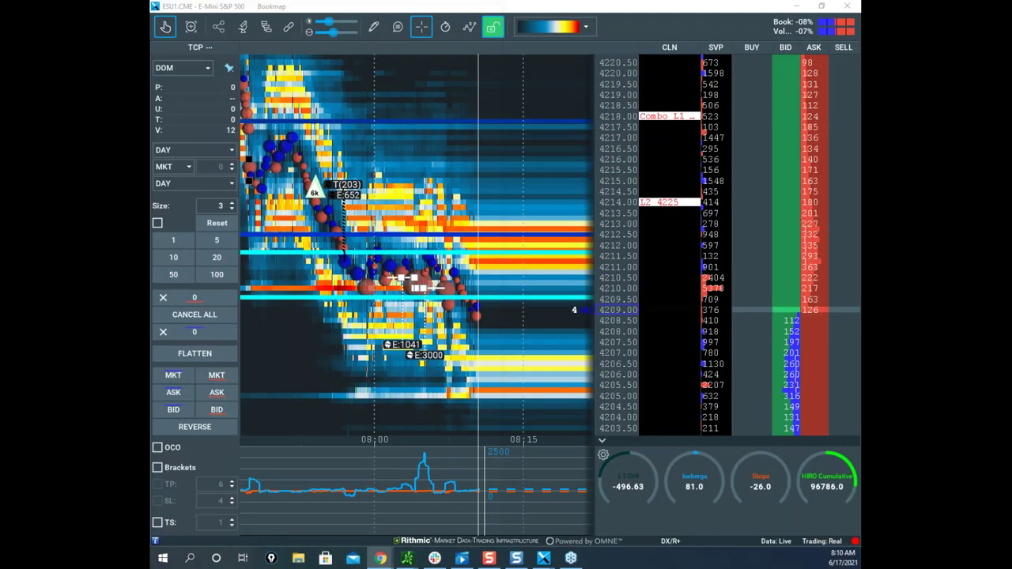
# Clear the old annotations, sketch price dropping to about 4205, rebounding to about 4211.50 and selling off sharply, and leave annotating.
pyautogui.moveTo(467, 301); pyautogui.dragTo(479, 236)
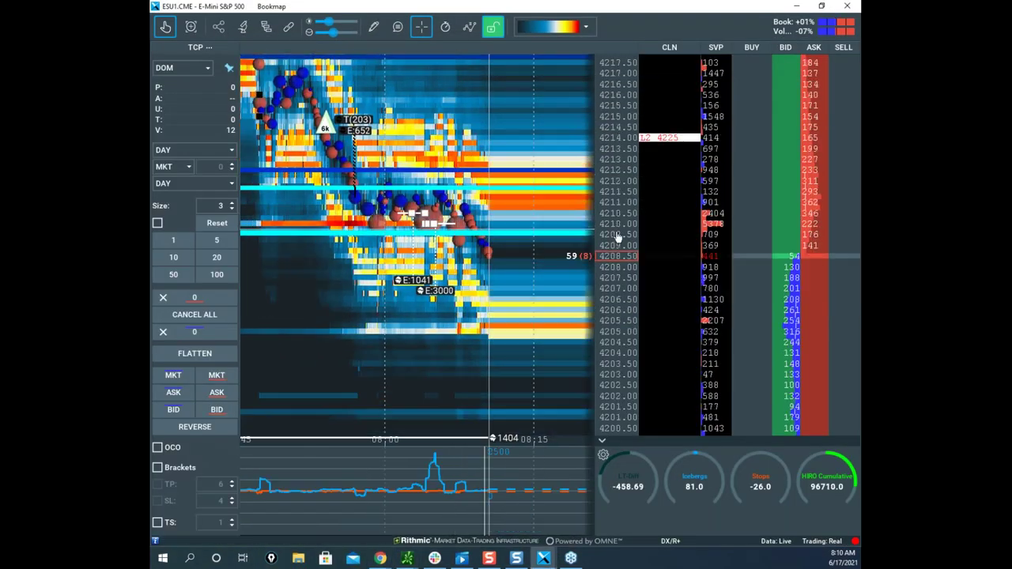
pyautogui.scroll(4, 615, 223)
pyautogui.moveTo(510, 201); pyautogui.dragTo(424, 142)
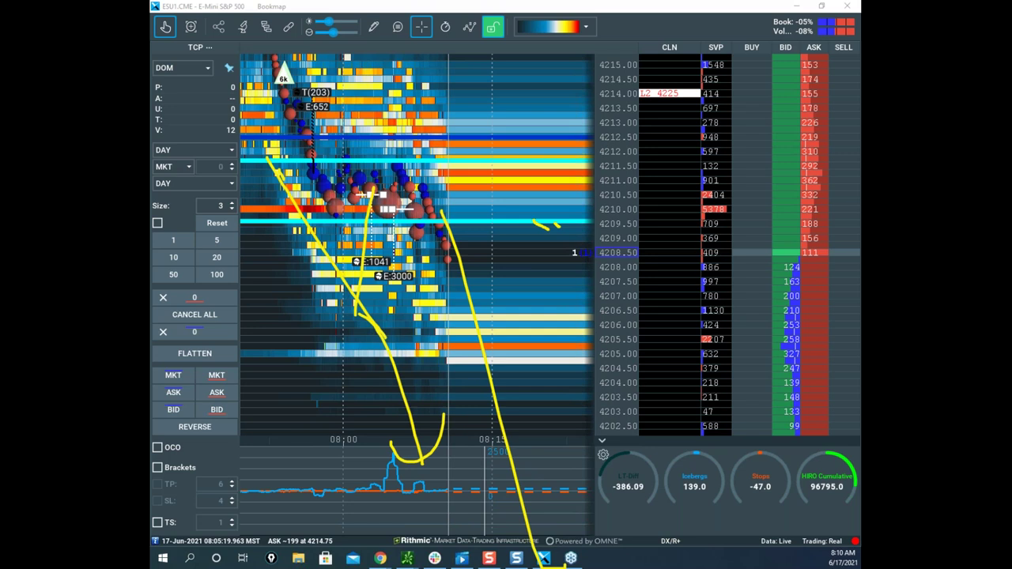
pyautogui.rightClick(523, 253)
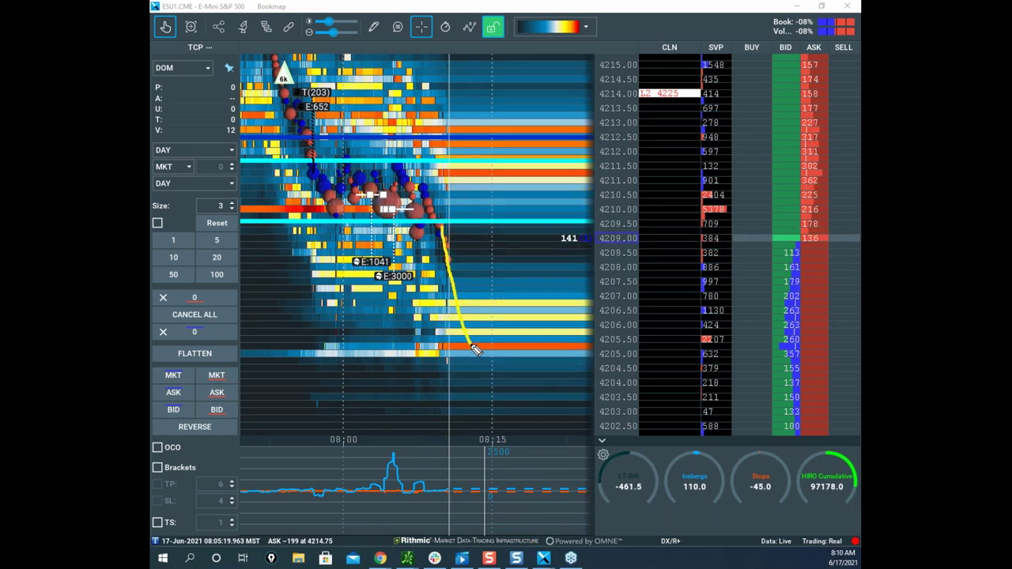
pyautogui.moveTo(479, 361); pyautogui.dragTo(487, 344)
pyautogui.moveTo(519, 225)
pyautogui.mouseDown()
pyautogui.moveTo(582, 166)
pyautogui.moveTo(615, 556)
pyautogui.mouseUp()
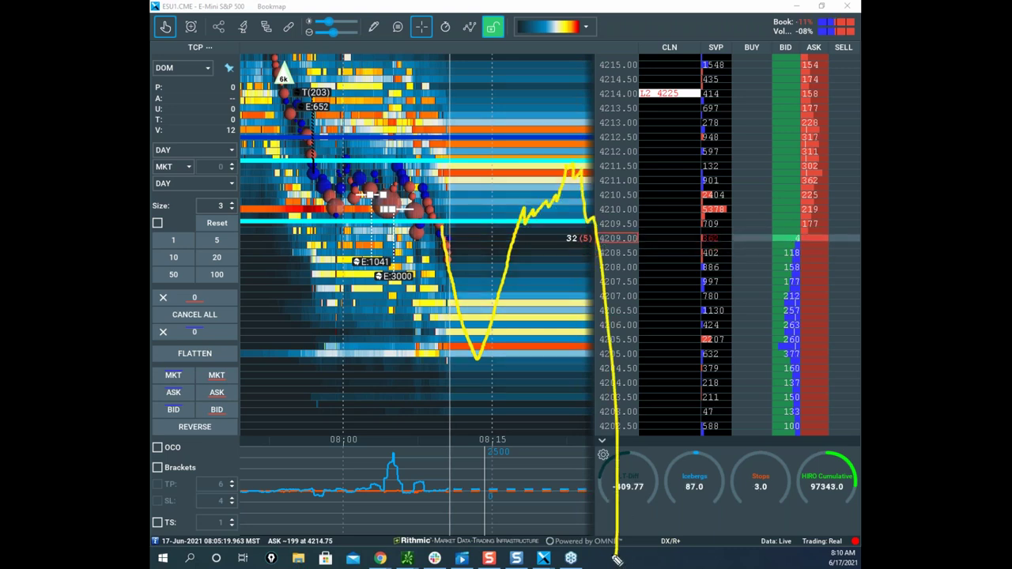
pyautogui.press('Escape')
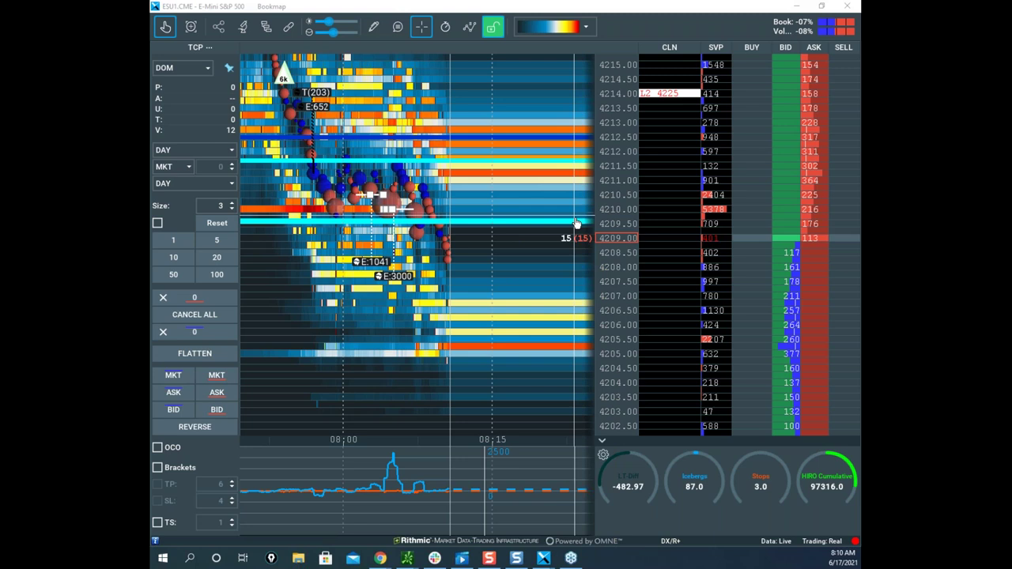
pyautogui.scroll(-1, 510, 174)
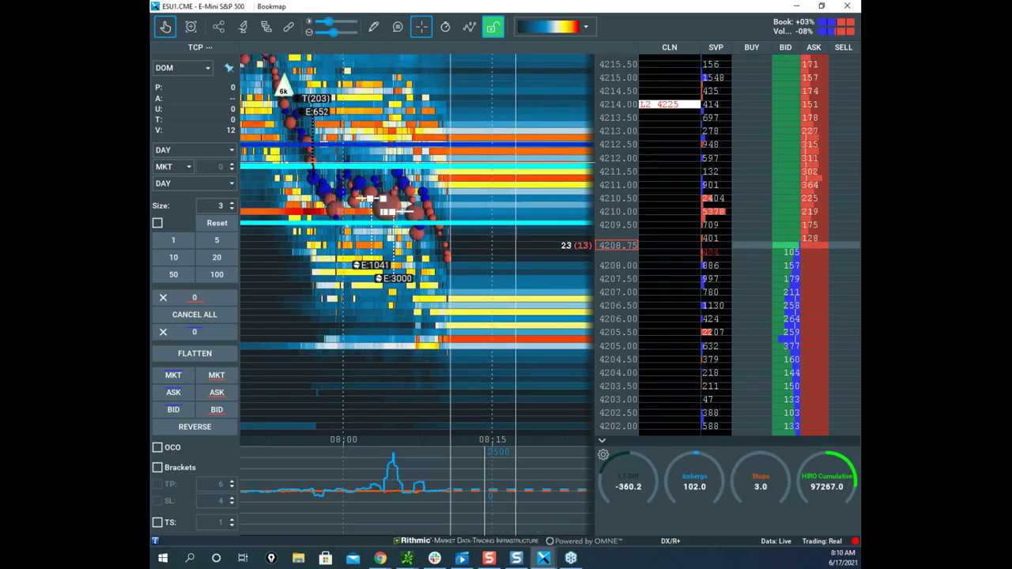
pyautogui.moveTo(559, 165); pyautogui.dragTo(503, 133)
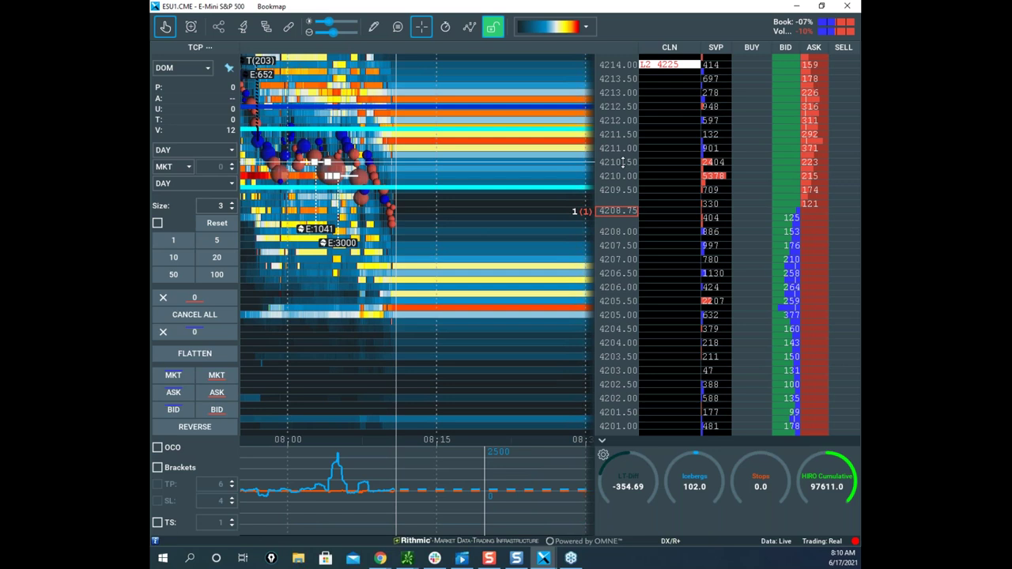
pyautogui.scroll(3, 620, 158)
pyautogui.scroll(3, 483, 158)
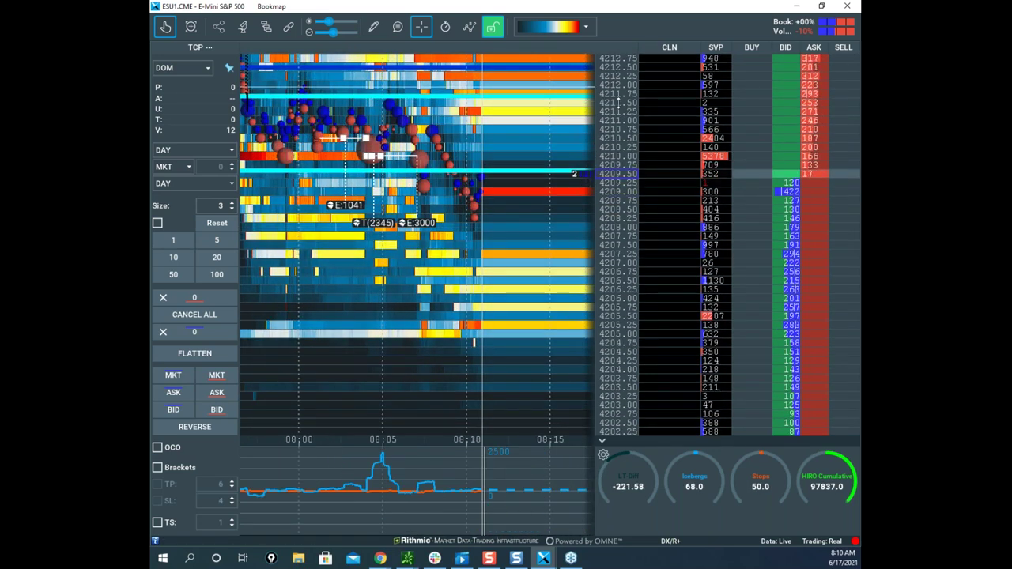
pyautogui.scroll(-1, 619, 120)
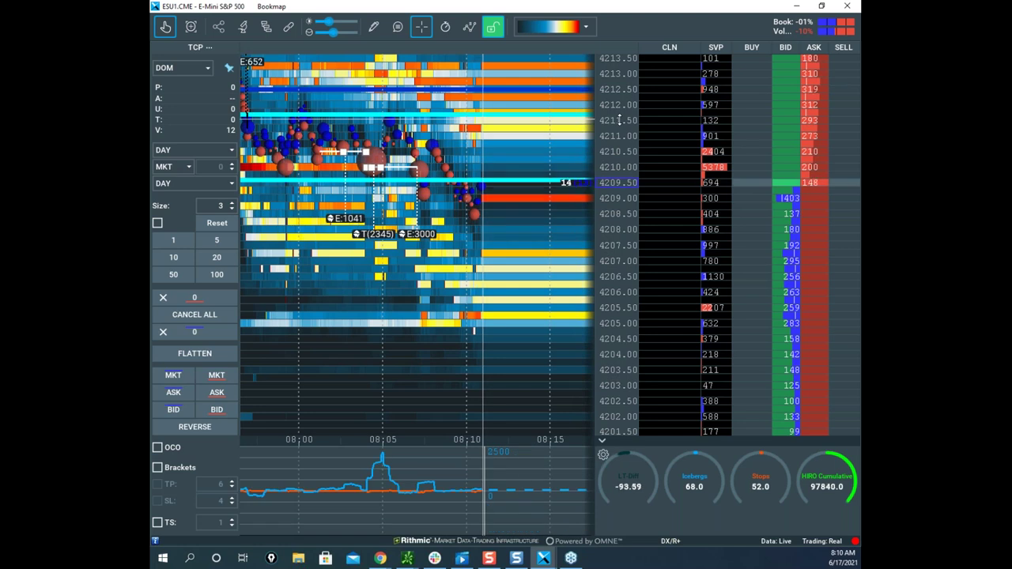
# Open the Stops&Icebergs tracker addon settings, review the stop and iceberg alert options, and move the Sound alerts window out of the way.
pyautogui.click(266, 27)
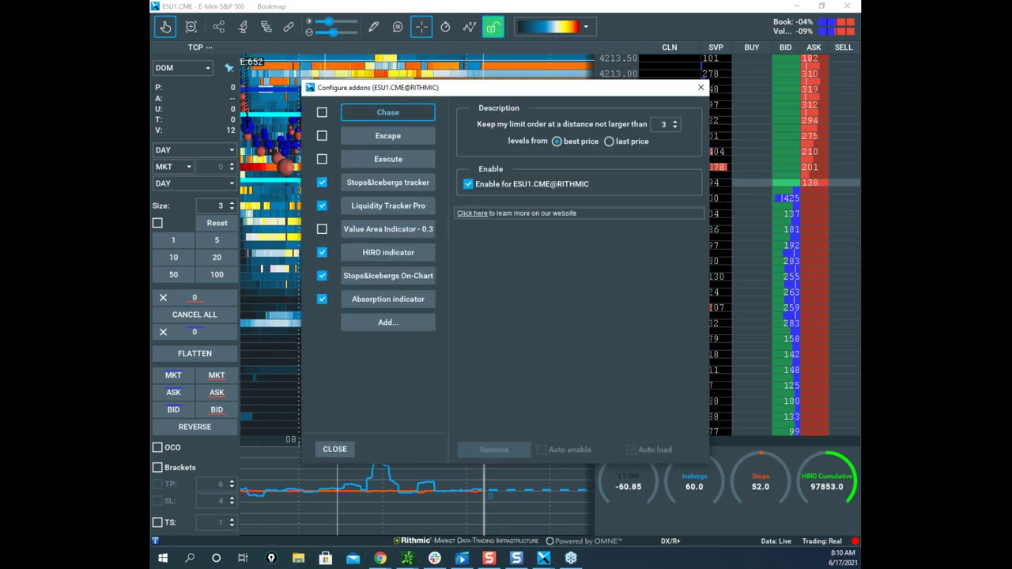
pyautogui.click(387, 182)
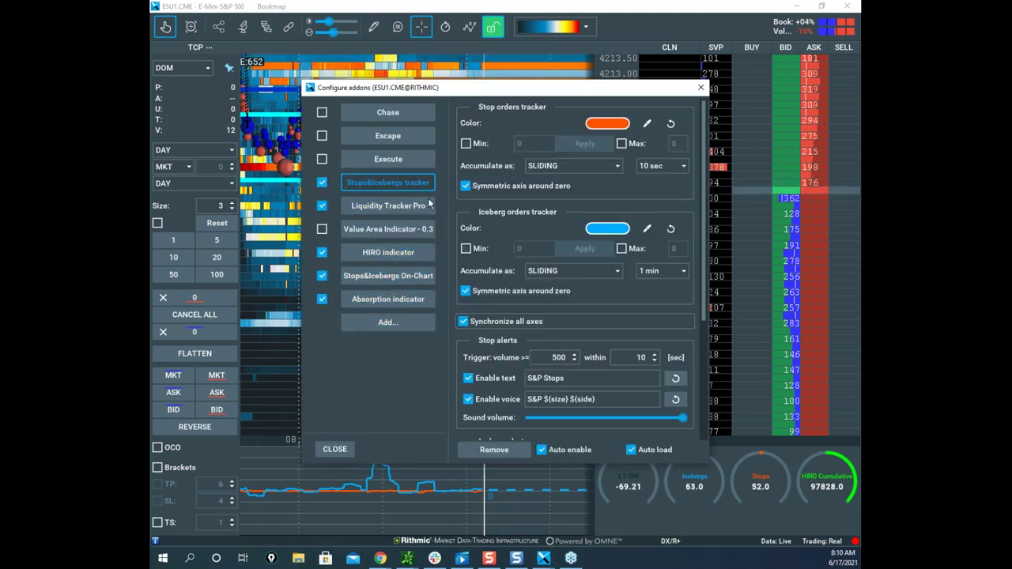
pyautogui.scroll(-3, 670, 296)
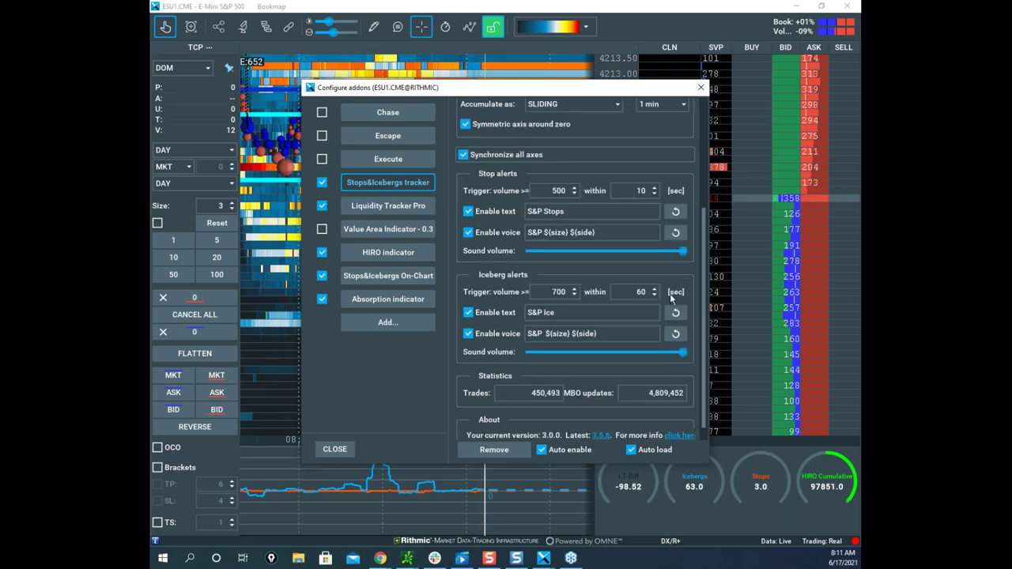
pyautogui.scroll(3, 623, 271)
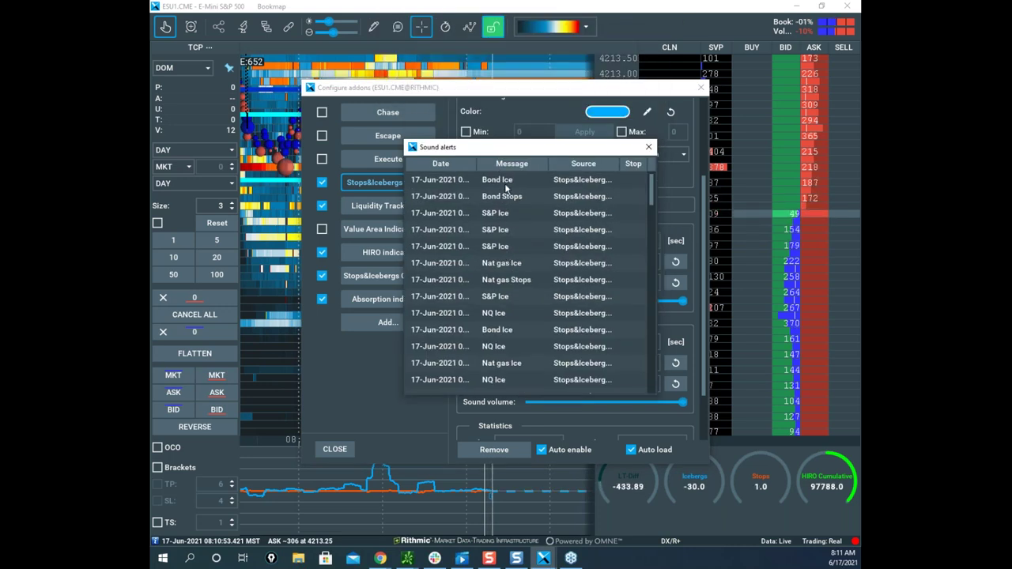
pyautogui.moveTo(500, 150); pyautogui.dragTo(860, 150)
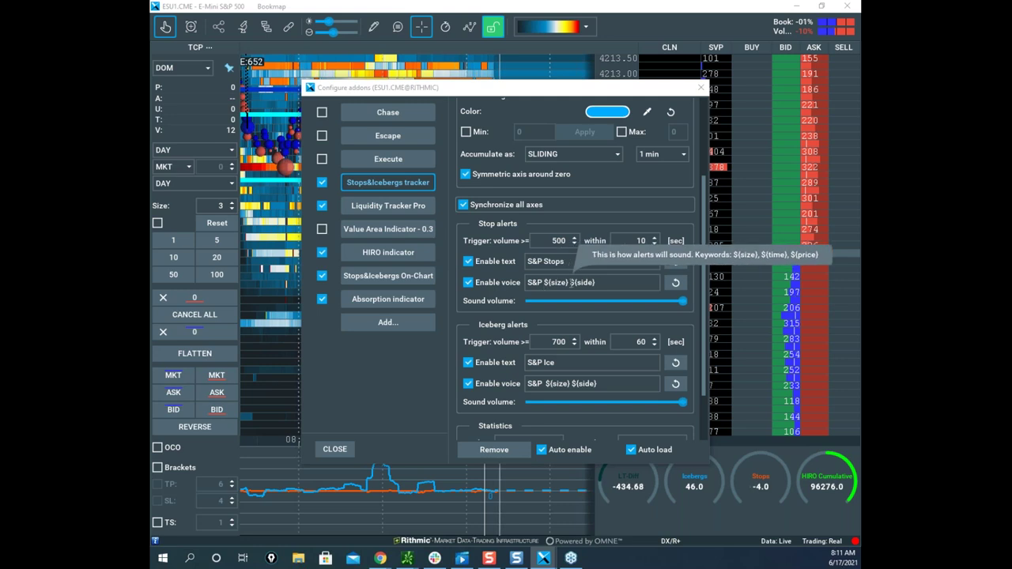
# Set the voice alerts to "S&P Stops ${size} ${side}" for stops and "S&P Ice ${size} ${side}" for icebergs, and close the addon configuration.
pyautogui.click(545, 283)
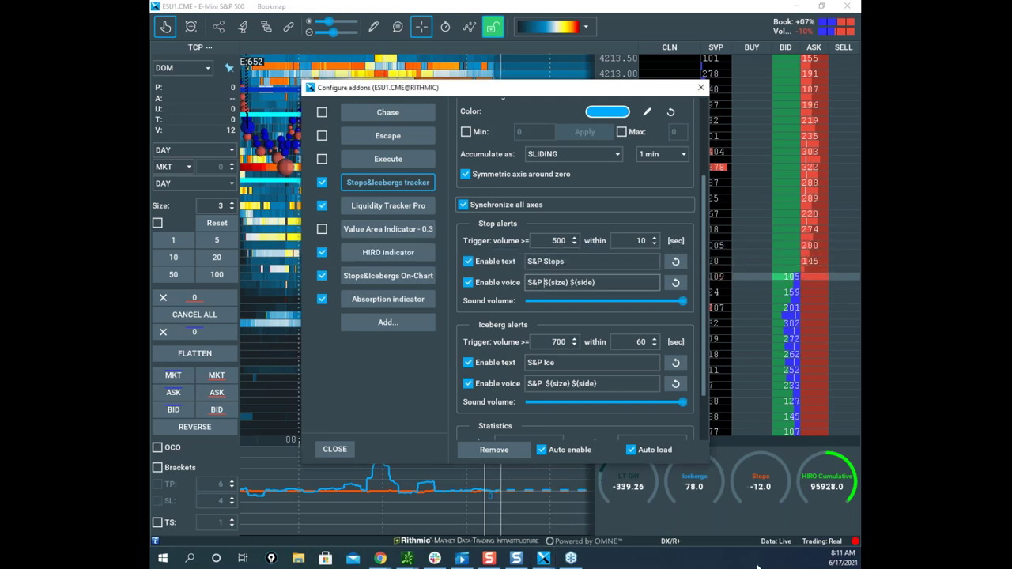
pyautogui.write('Stops')
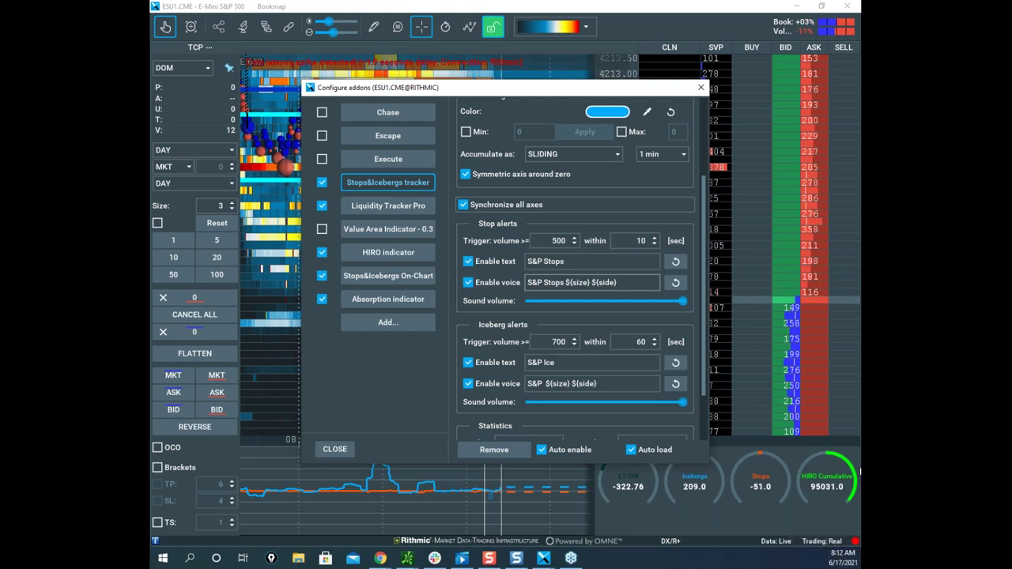
pyautogui.click(544, 383)
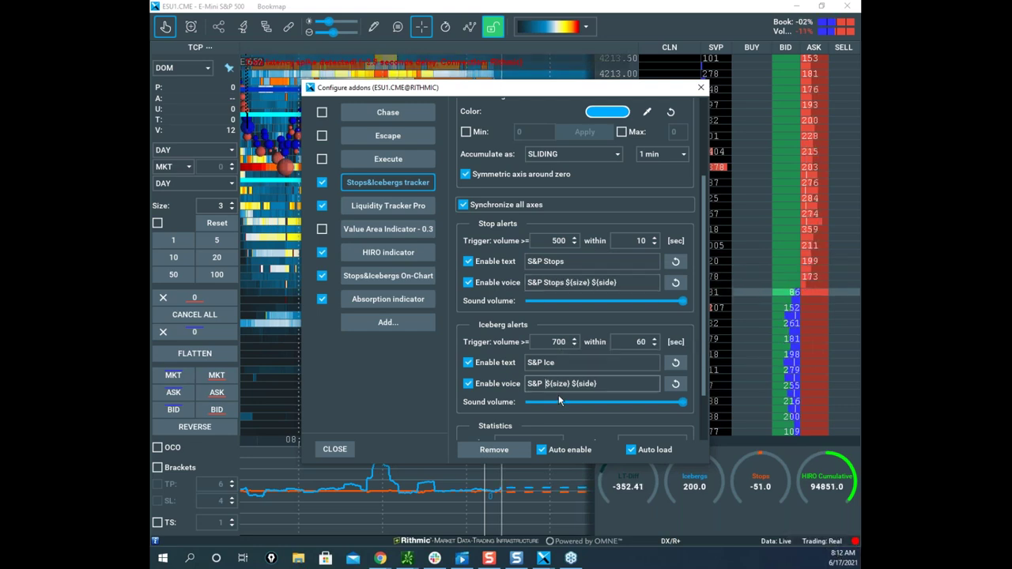
pyautogui.write('Ice')
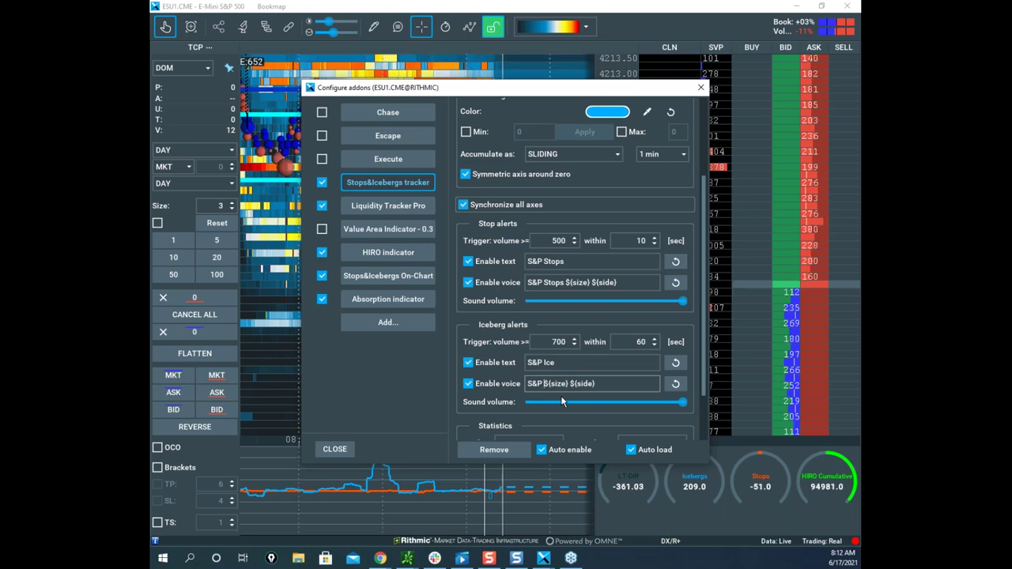
pyautogui.scroll(1, 481, 405)
pyautogui.write('Ice')
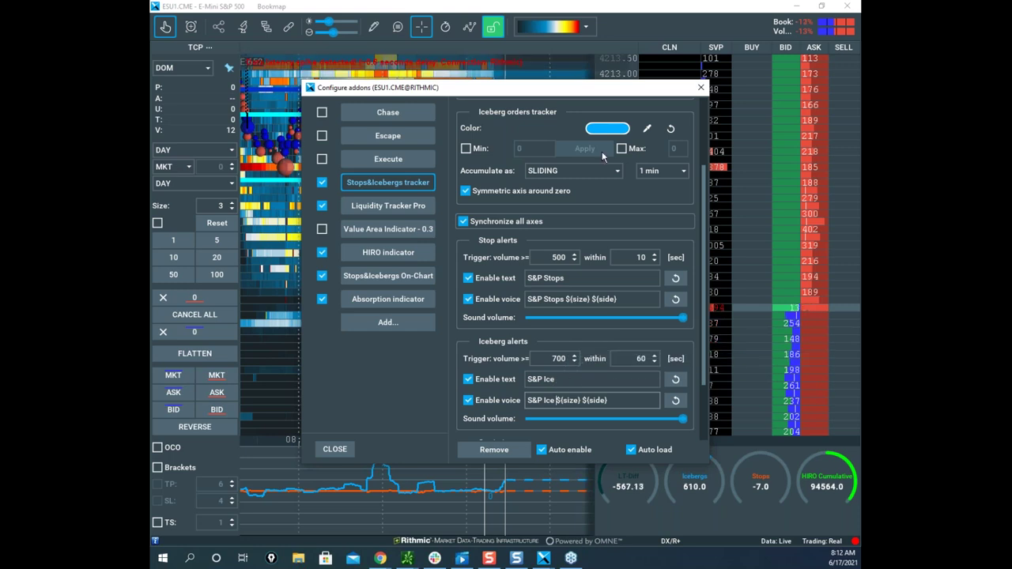
pyautogui.click(701, 87)
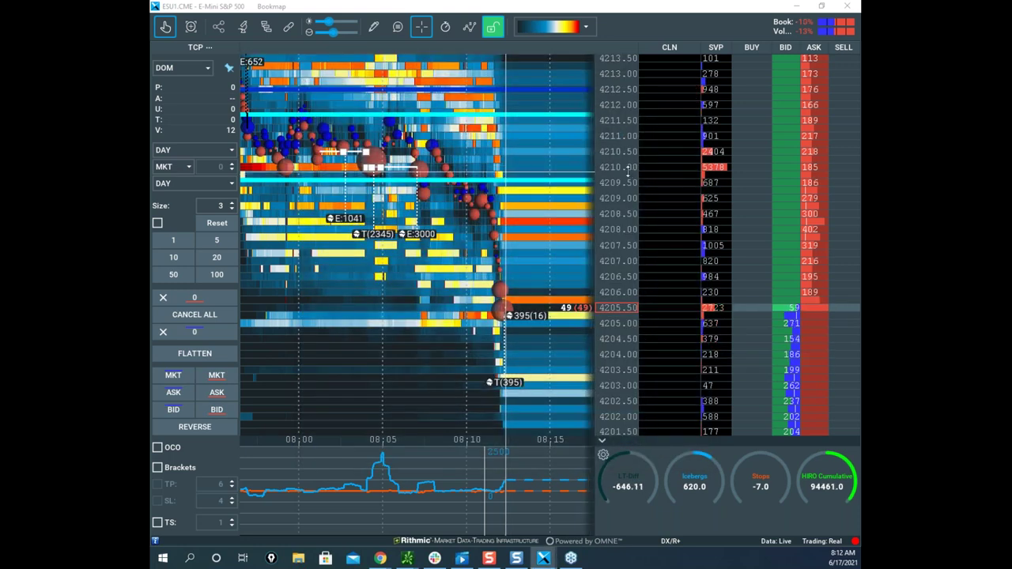
# Sketch the drop to about 4205.50 with a rebound to about 4210 and a fall to about 4202, plus an upward arrow near 4213.
pyautogui.scroll(-1, 608, 174)
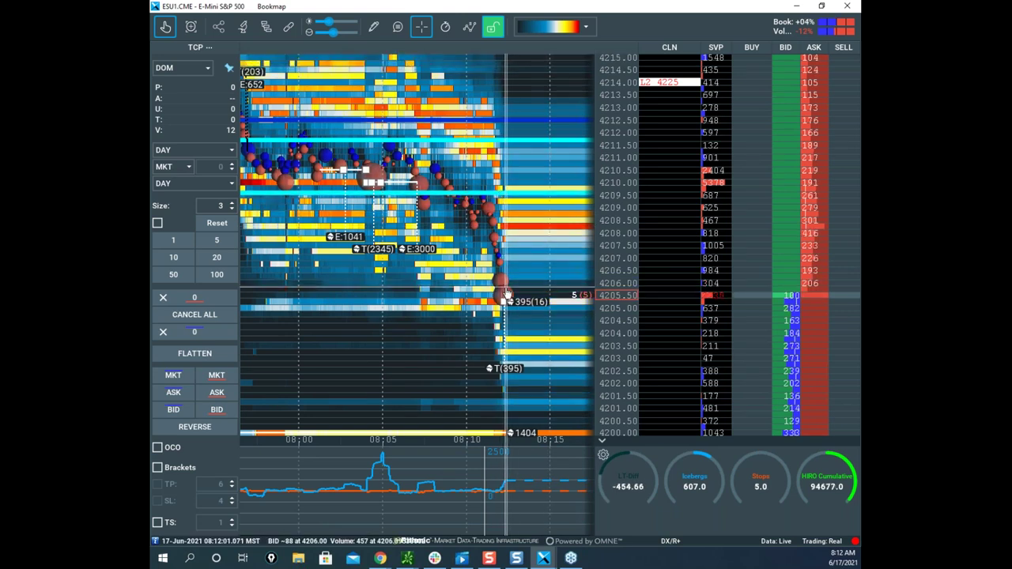
pyautogui.moveTo(529, 232); pyautogui.dragTo(507, 225)
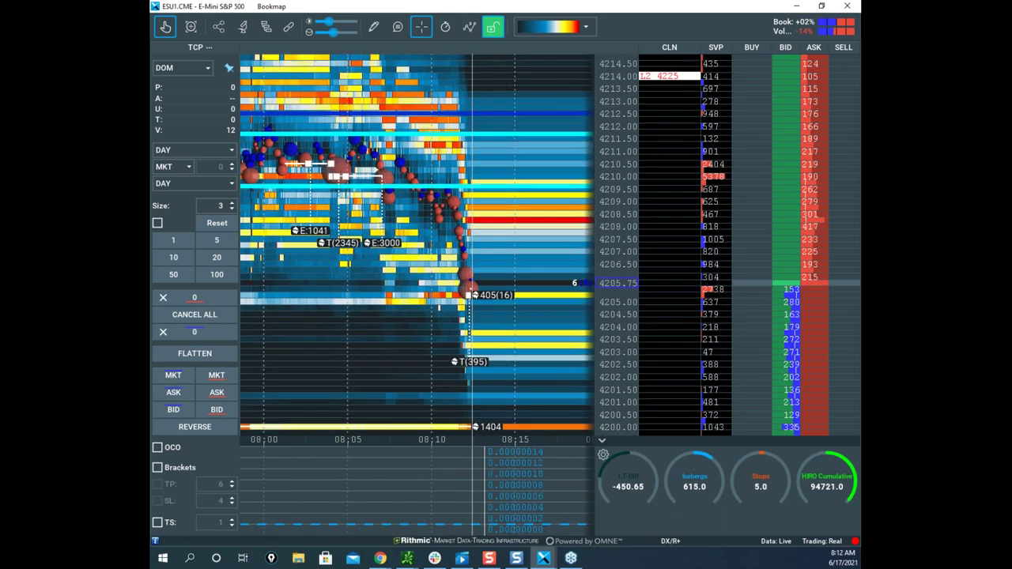
pyautogui.moveTo(442, 228); pyautogui.dragTo(616, 557)
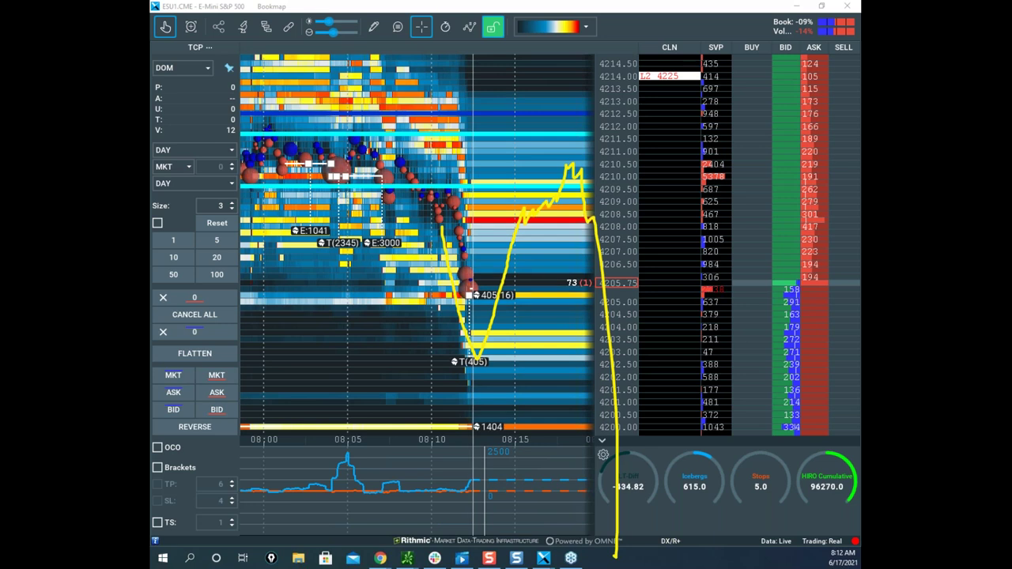
pyautogui.moveTo(457, 200)
pyautogui.mouseDown()
pyautogui.moveTo(459, 237)
pyautogui.moveTo(481, 243)
pyautogui.moveTo(467, 295)
pyautogui.moveTo(514, 183)
pyautogui.moveTo(529, 229)
pyautogui.mouseUp()
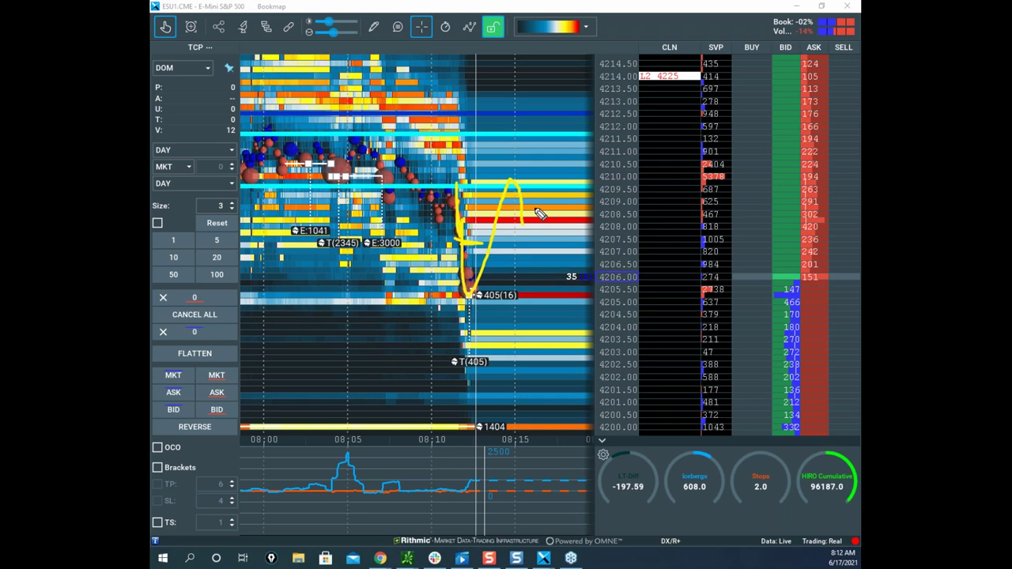
pyautogui.moveTo(528, 228); pyautogui.dragTo(541, 383)
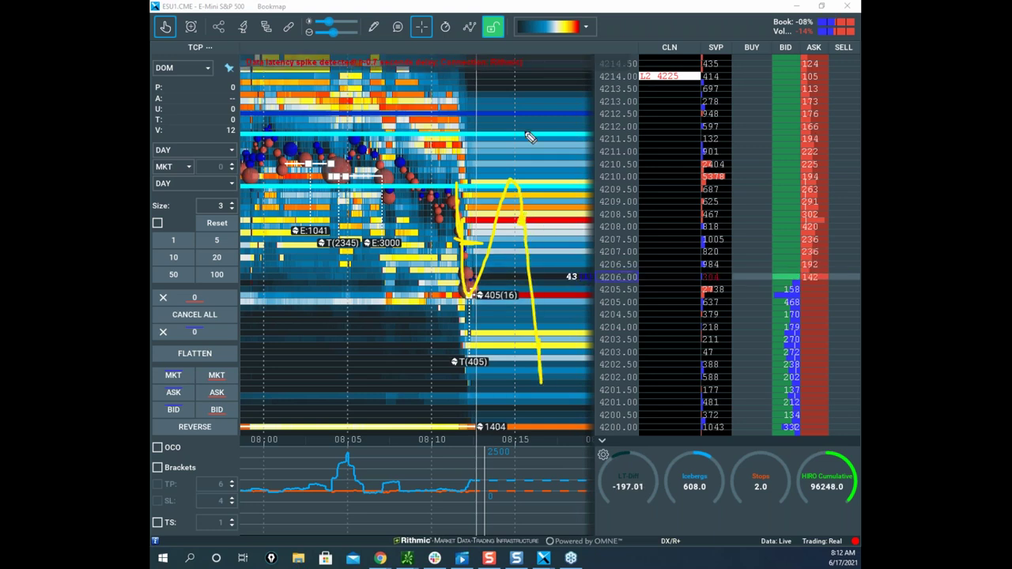
pyautogui.moveTo(521, 141)
pyautogui.mouseDown()
pyautogui.moveTo(519, 95)
pyautogui.moveTo(563, 59)
pyautogui.mouseUp()
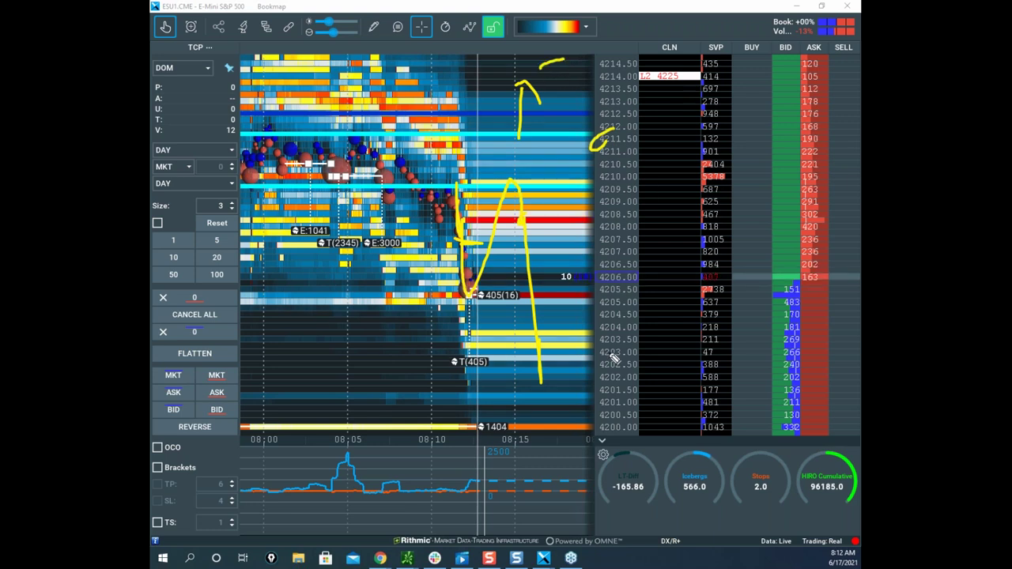
# Sketch two further declining paths from about 4206, circle the latest iceberg reading in the lower graph, and leave annotating.
pyautogui.moveTo(468, 215); pyautogui.dragTo(526, 412)
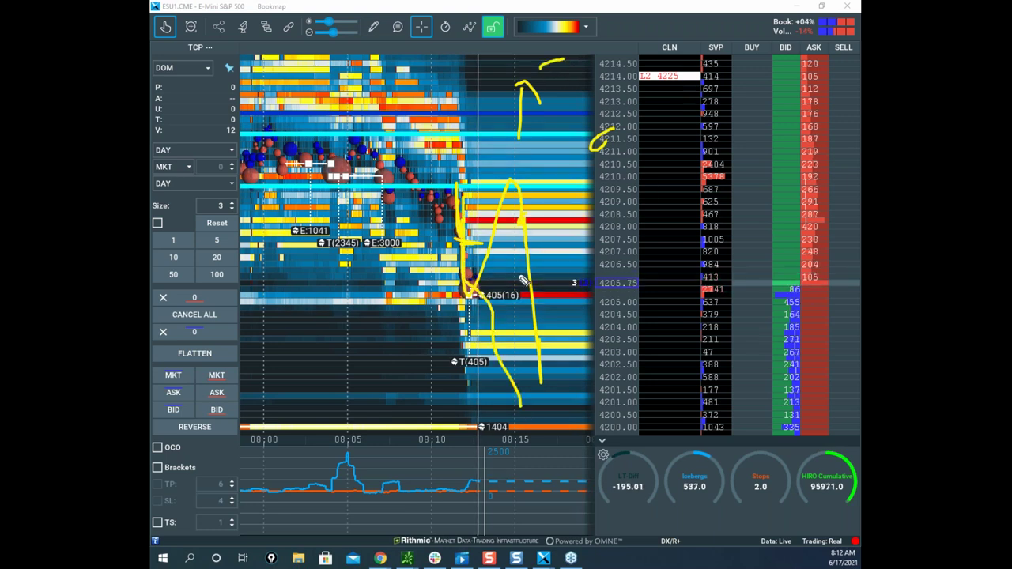
pyautogui.moveTo(491, 249); pyautogui.dragTo(566, 425)
pyautogui.moveTo(513, 458)
pyautogui.mouseDown()
pyautogui.moveTo(564, 475)
pyautogui.moveTo(499, 474)
pyautogui.moveTo(463, 496)
pyautogui.mouseUp()
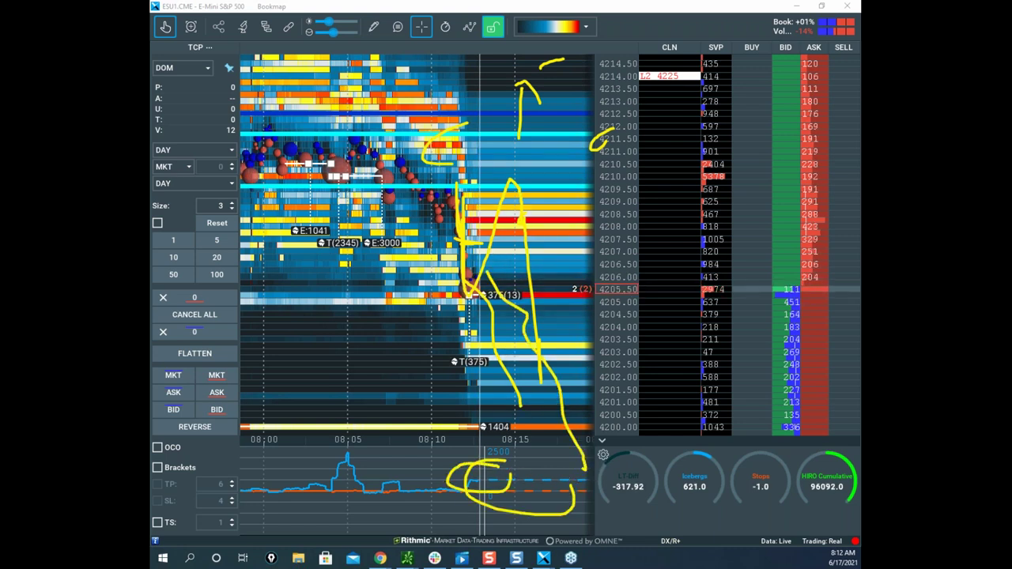
pyautogui.press('Escape')
# Circle the 08:05 cluster near 4210, mark its iceberg spike, trace the drop to about 4205.50, and sketch a rebound to about 4211.
pyautogui.moveTo(546, 226); pyautogui.dragTo(525, 170)
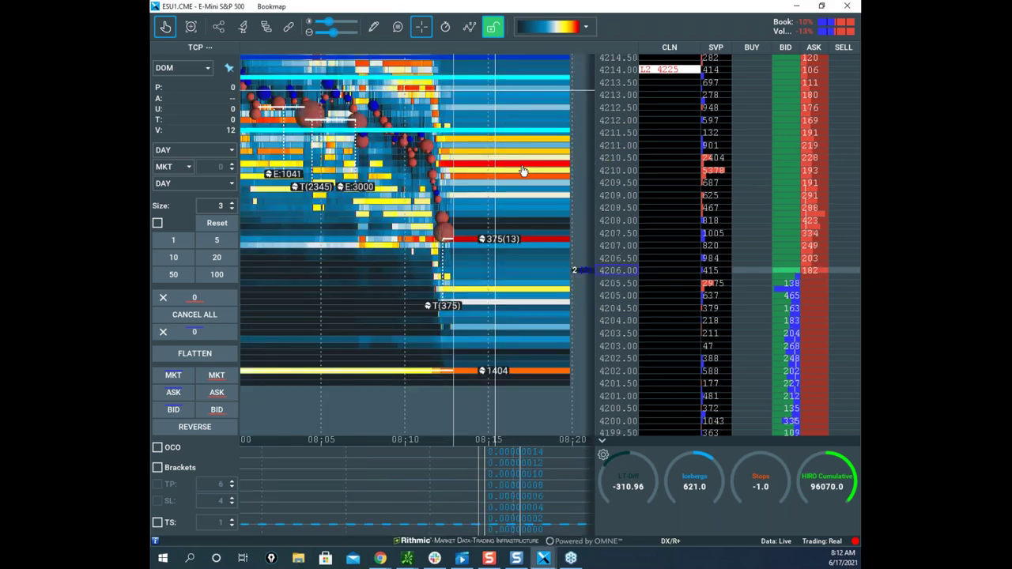
pyautogui.scroll(2, 523, 166)
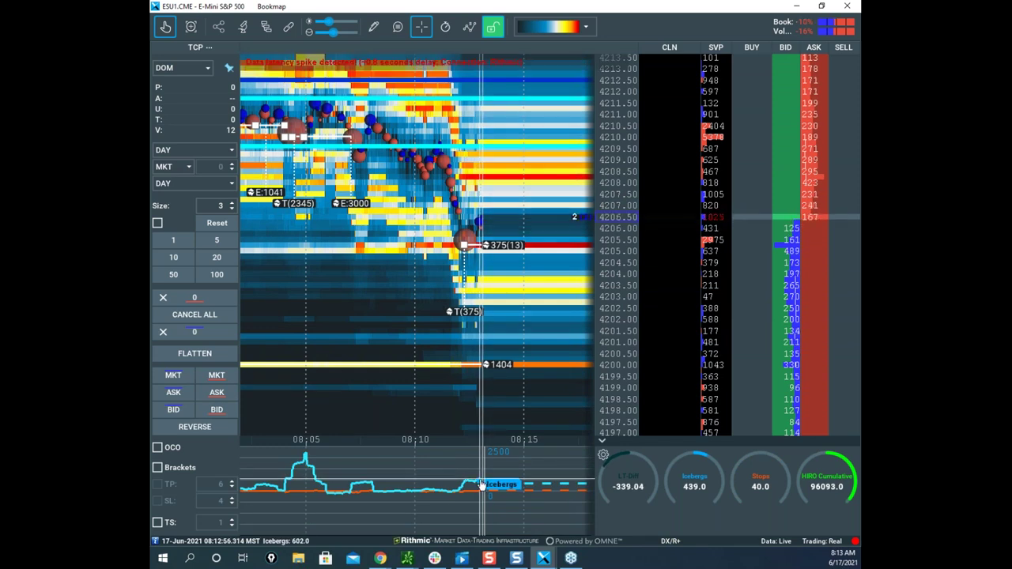
pyautogui.scroll(3, 614, 204)
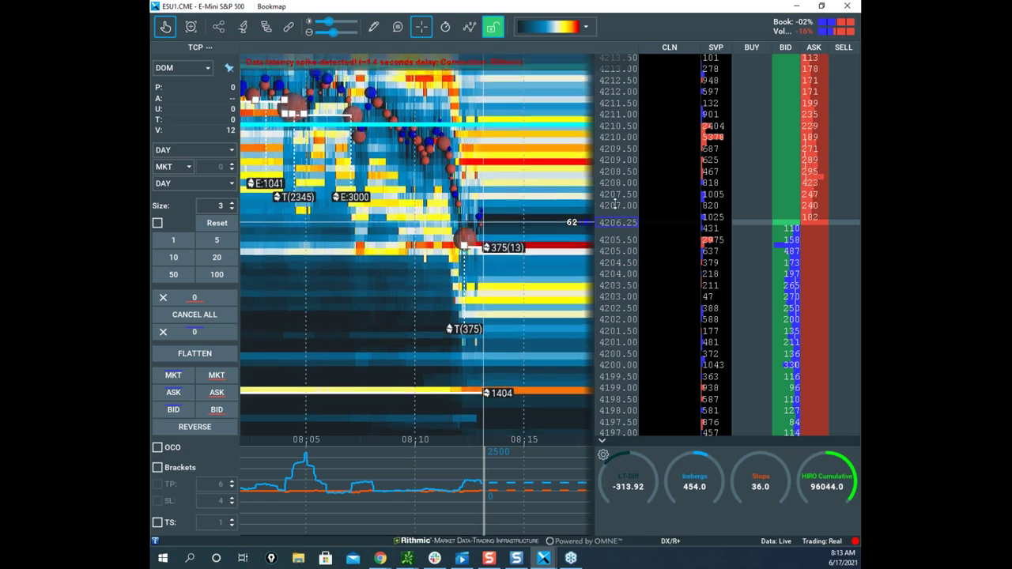
pyautogui.moveTo(531, 191); pyautogui.dragTo(535, 253)
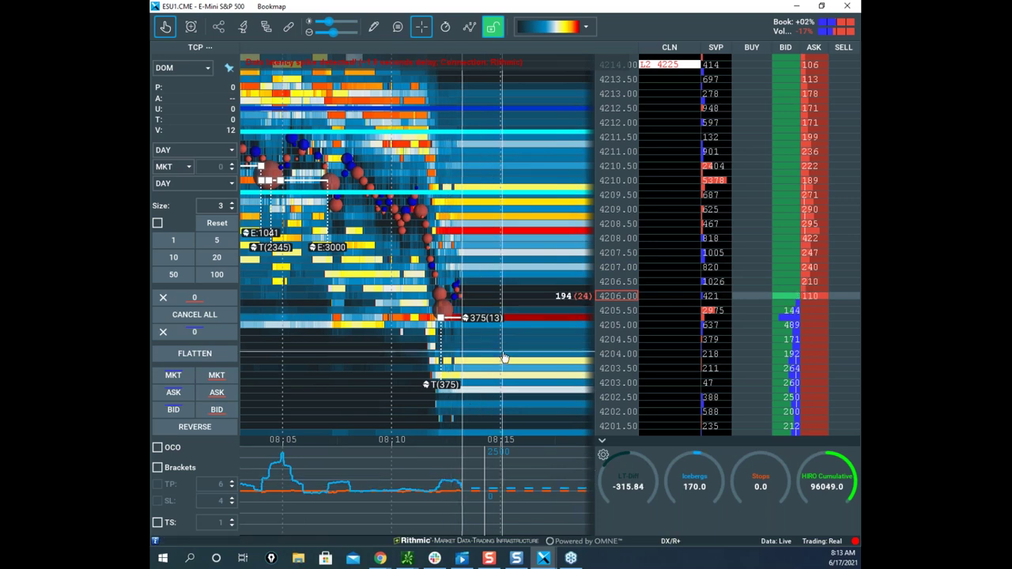
pyautogui.scroll(-2, 504, 356)
pyautogui.moveTo(510, 318); pyautogui.dragTo(482, 318)
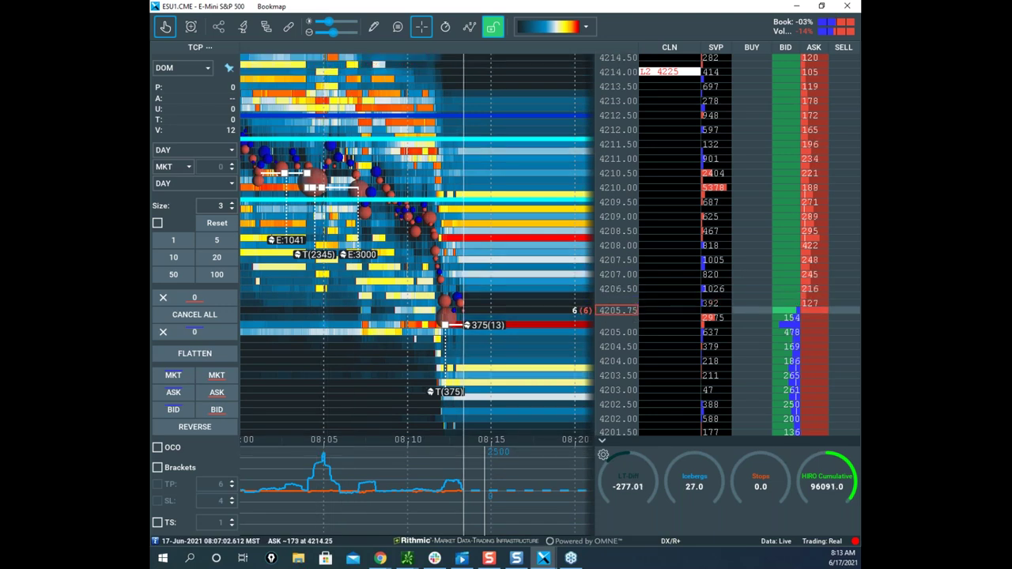
pyautogui.moveTo(389, 133); pyautogui.dragTo(369, 182)
pyautogui.moveTo(328, 431); pyautogui.dragTo(354, 453)
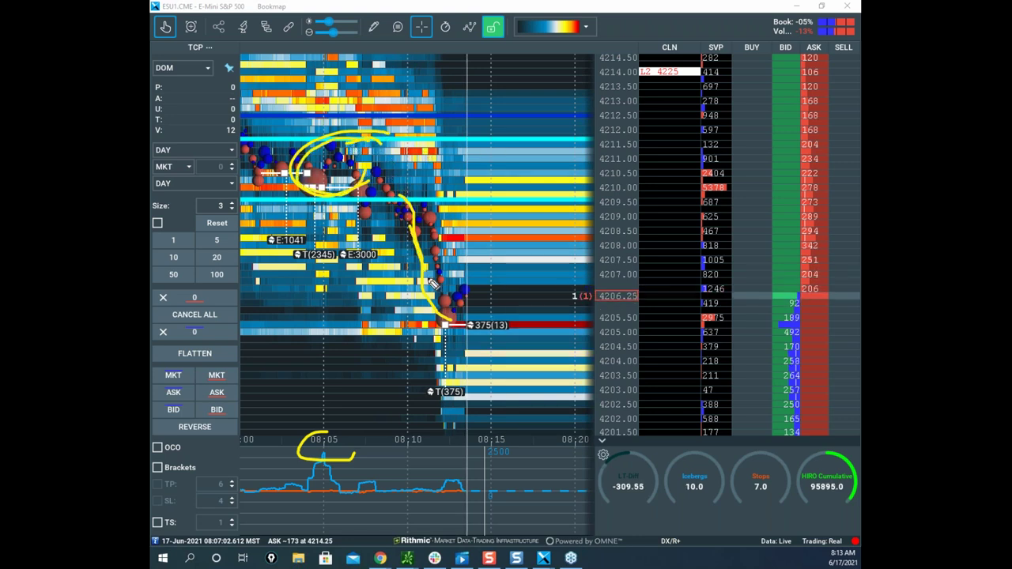
pyautogui.moveTo(478, 263); pyautogui.dragTo(494, 162)
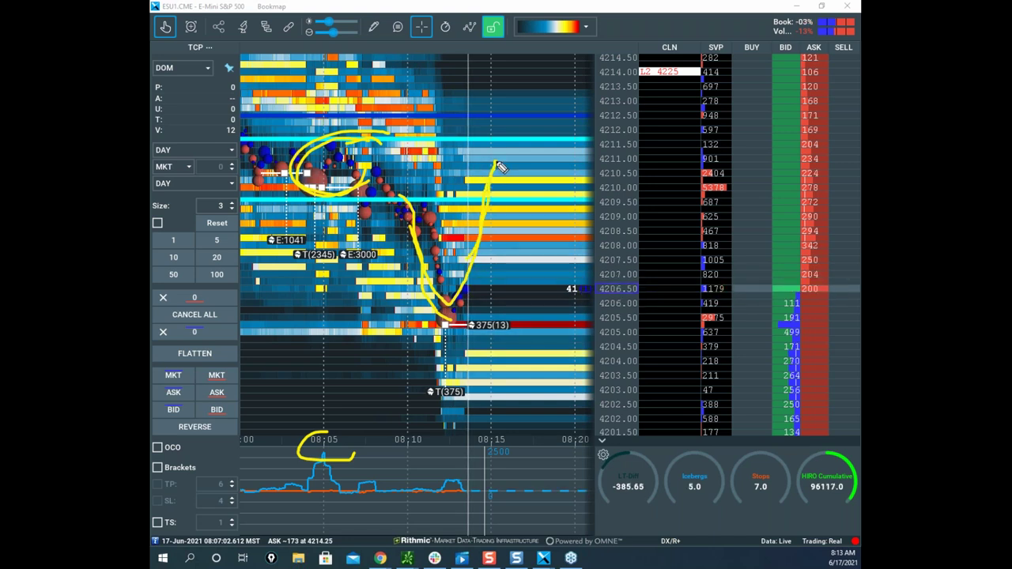
# Retrace the drop and the rebound to about 4210.50, mark the asks near 4211, and sketch a long fall from about 4210.
pyautogui.moveTo(392, 141)
pyautogui.mouseDown()
pyautogui.moveTo(440, 294)
pyautogui.moveTo(500, 199)
pyautogui.mouseUp()
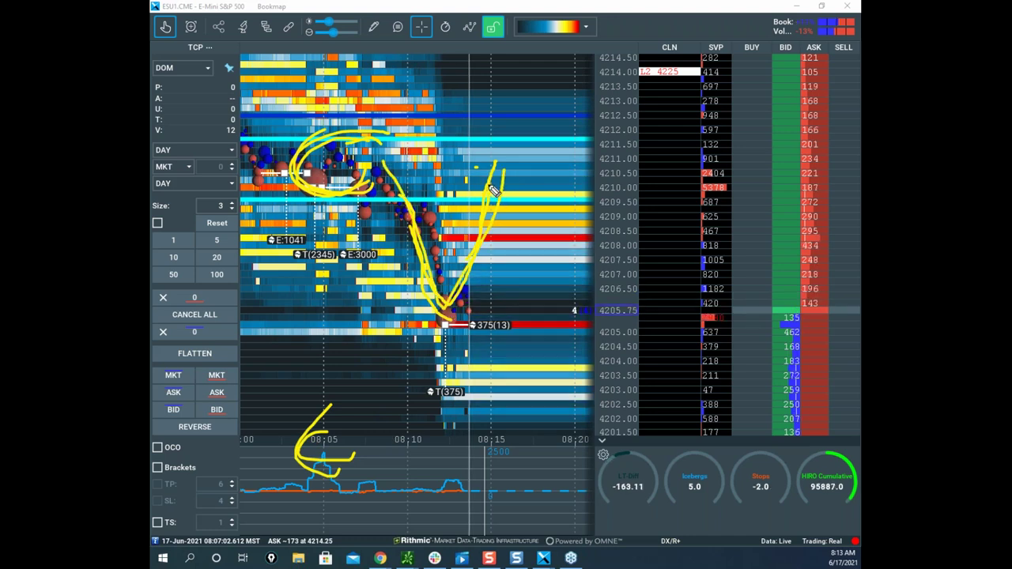
pyautogui.moveTo(797, 171)
pyautogui.mouseDown()
pyautogui.moveTo(812, 170)
pyautogui.moveTo(810, 158)
pyautogui.mouseUp()
pyautogui.moveTo(805, 145); pyautogui.dragTo(811, 145)
pyautogui.moveTo(496, 176); pyautogui.dragTo(512, 183)
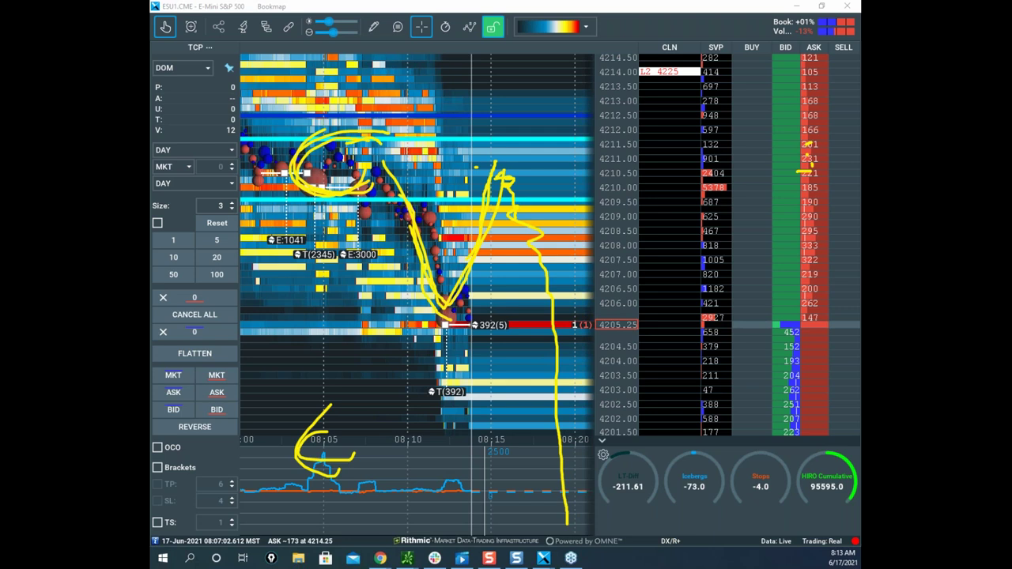
# Erase the sketches, circle the whole trading cluster between about 4208.50 and 4212, and leave annotating.
pyautogui.rightClick(492, 160)
pyautogui.moveTo(477, 120); pyautogui.dragTo(271, 193)
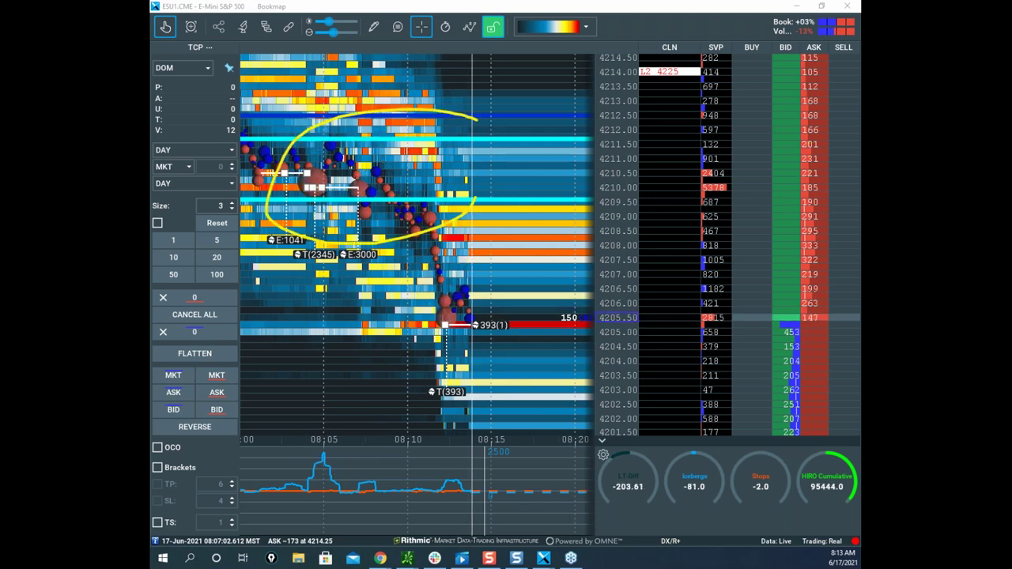
pyautogui.press('Escape')
# Sketch the drop to about 4205 with a rebound to about 4210.50 and declines below 4200, then leave annotating.
pyautogui.moveTo(510, 216)
pyautogui.mouseDown()
pyautogui.moveTo(498, 145)
pyautogui.moveTo(469, 204)
pyautogui.mouseUp()
pyautogui.rightClick(458, 179)
pyautogui.moveTo(412, 144)
pyautogui.mouseDown()
pyautogui.moveTo(593, 512)
pyautogui.moveTo(458, 237)
pyautogui.moveTo(604, 485)
pyautogui.mouseUp()
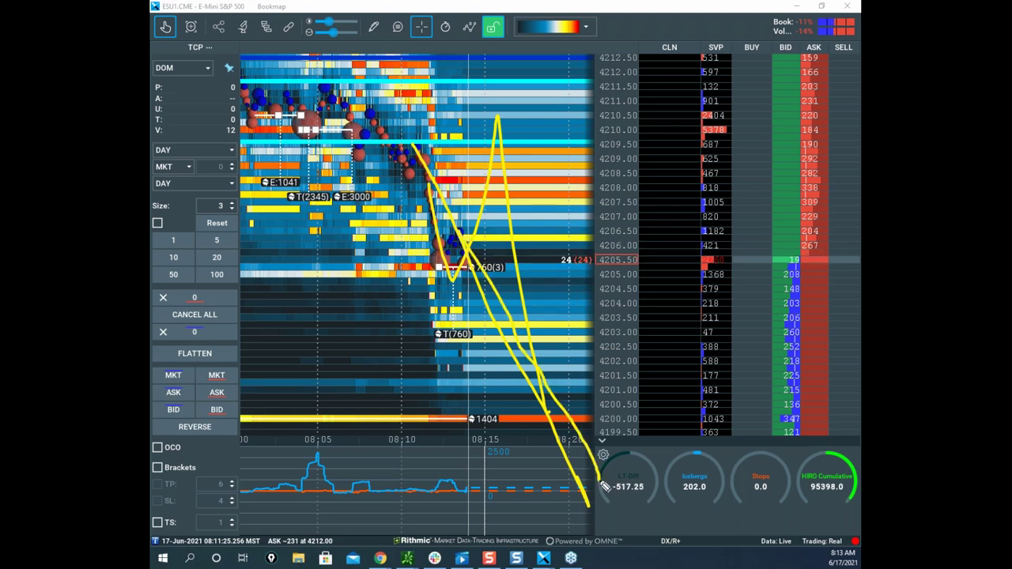
pyautogui.press('Escape')
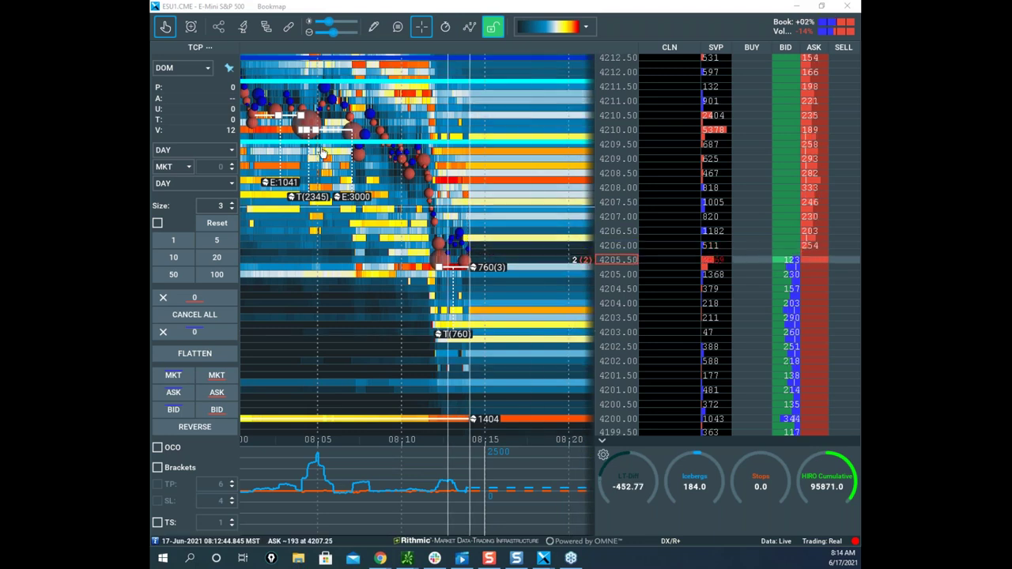
# Switch to the cumulative delta chart, draw a line over its falling peaks, mark a price drop to 4185, and put the chart away.
pyautogui.moveTo(151, 93); pyautogui.dragTo(731, 67)
pyautogui.click(782, 63)
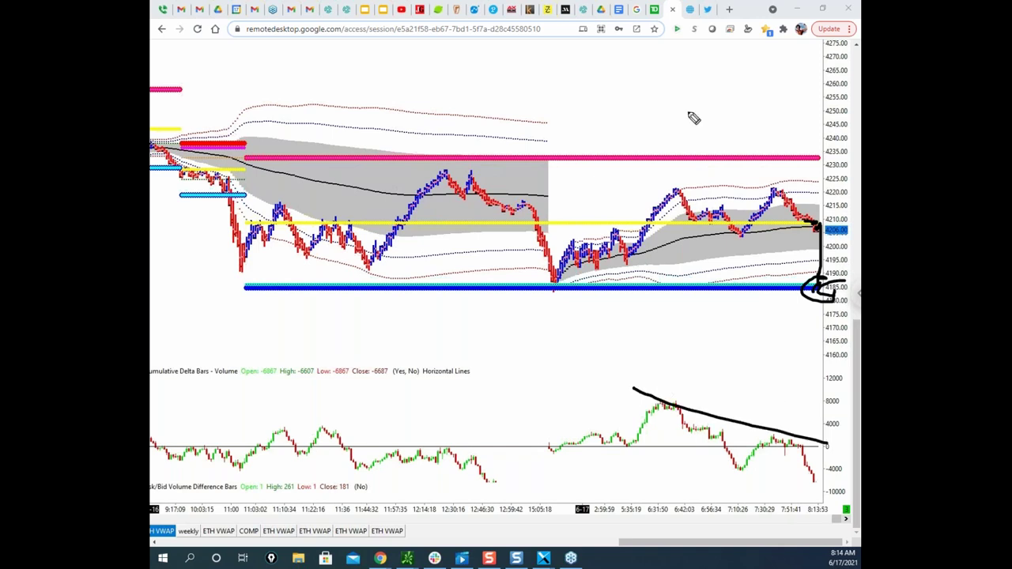
pyautogui.press('Escape')
pyautogui.moveTo(752, 16)
pyautogui.mouseDown()
pyautogui.moveTo(741, 61)
pyautogui.moveTo(152, 245)
pyautogui.mouseUp()
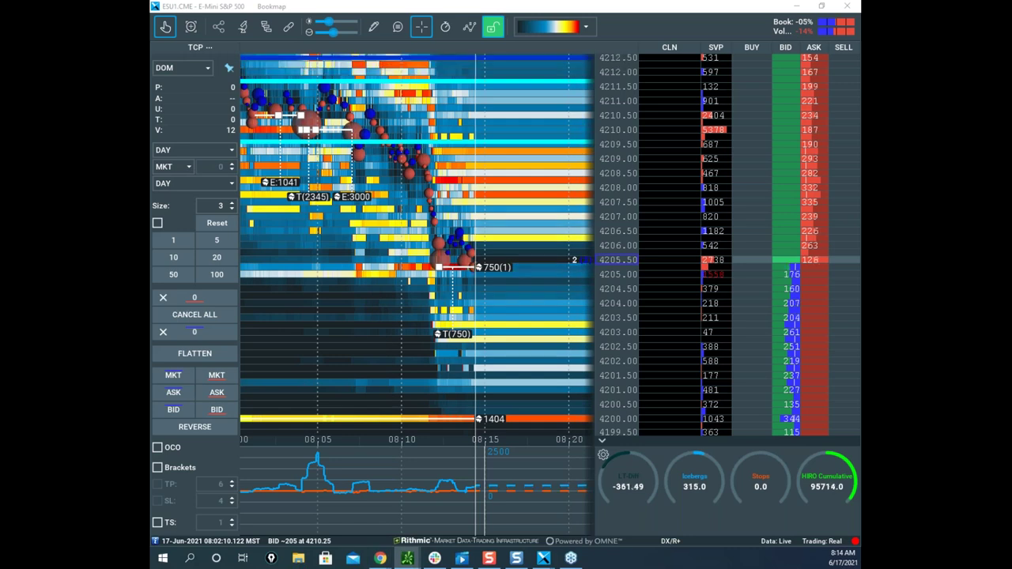
# Switch to the thinkorswim /ES chart, outline the range between about 4202 and 4220, sketch a breakdown arrow, and return to Bookmap.
pyautogui.moveTo(152, 253); pyautogui.dragTo(618, 102)
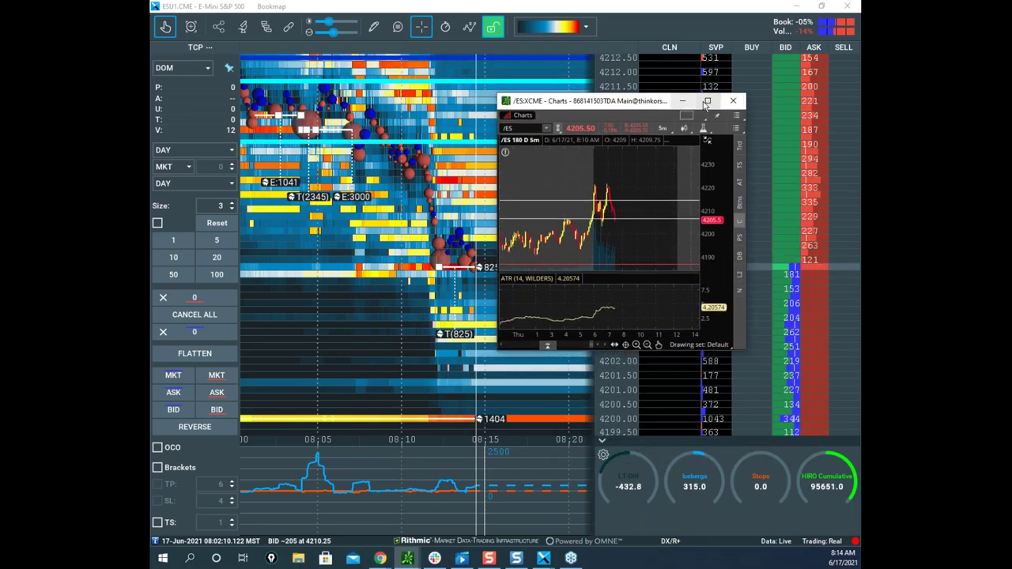
pyautogui.click(708, 102)
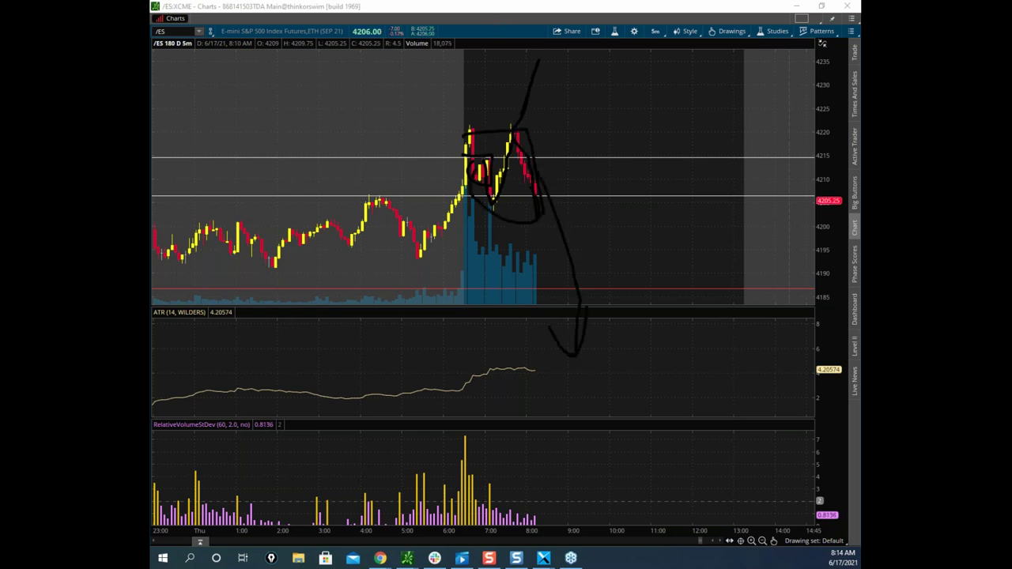
pyautogui.press('Escape')
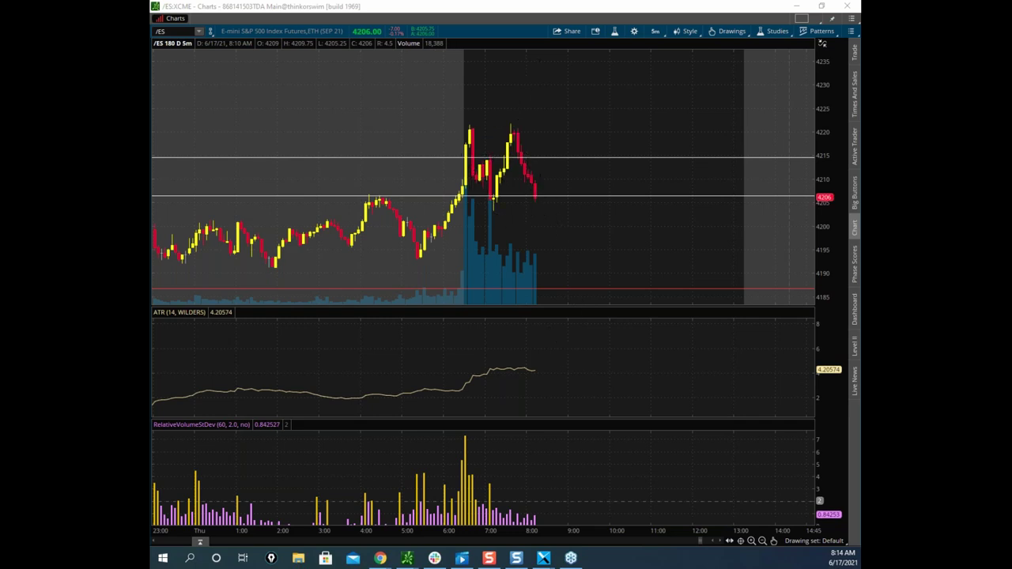
pyautogui.hotkey('ctrl', 'z')
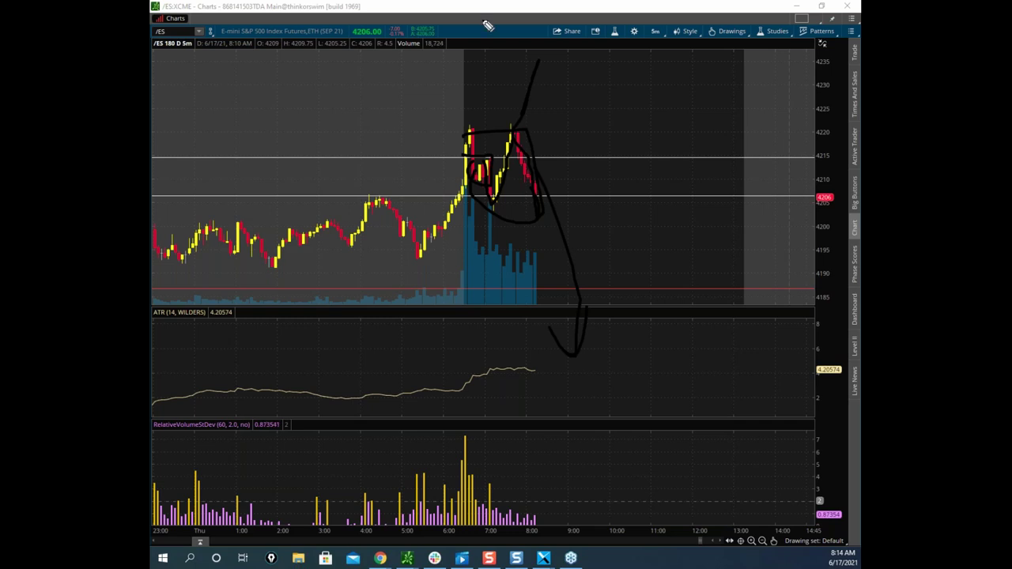
pyautogui.press('Escape')
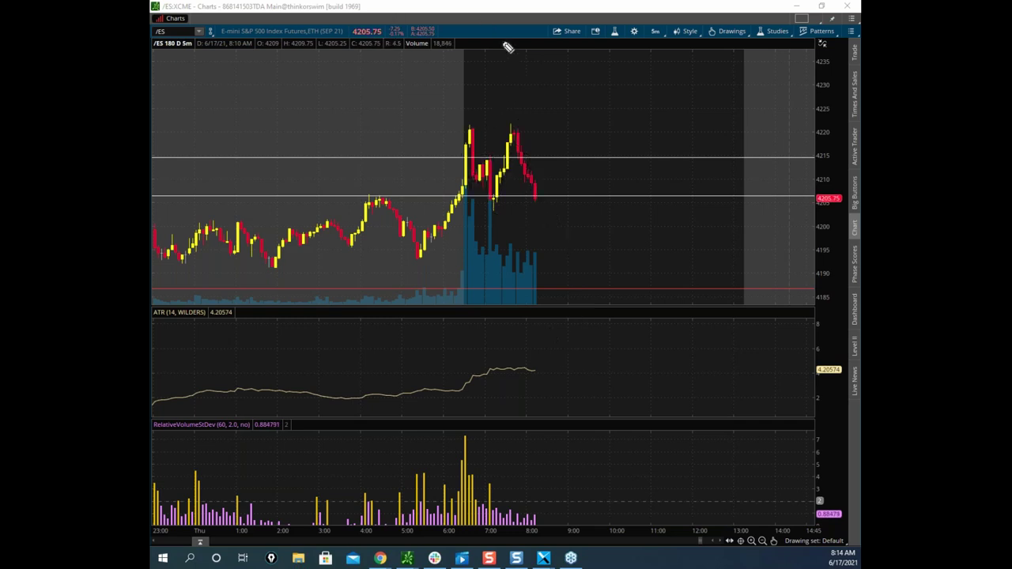
pyautogui.hotkey('alt', 'Tab')
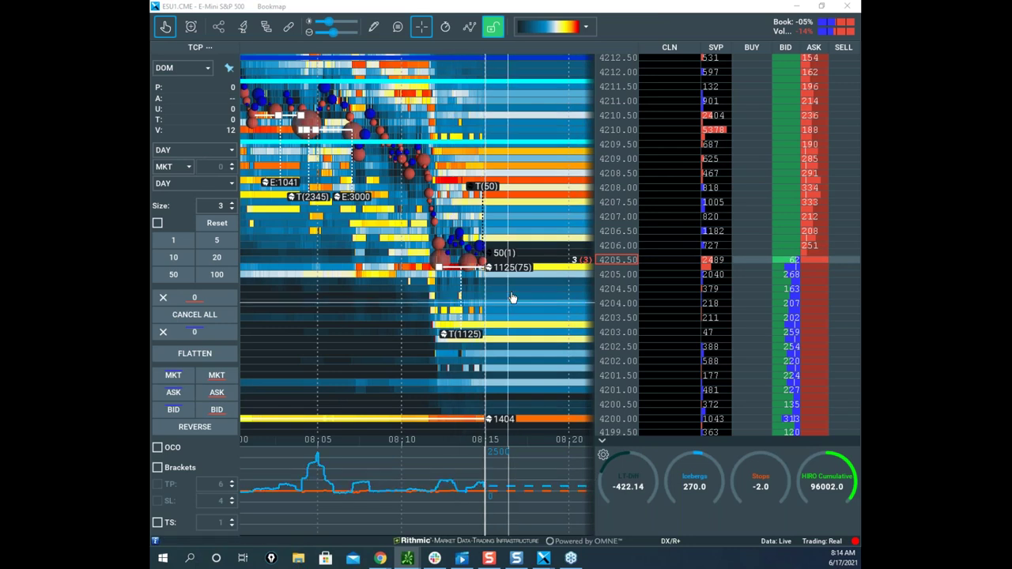
# Circle the cluster near 4210, trace the drop to about 4206 and a rebound to about 4208.50, and circle the latest iceberg readings.
pyautogui.scroll(-3, 519, 299)
pyautogui.moveTo(519, 300); pyautogui.dragTo(482, 293)
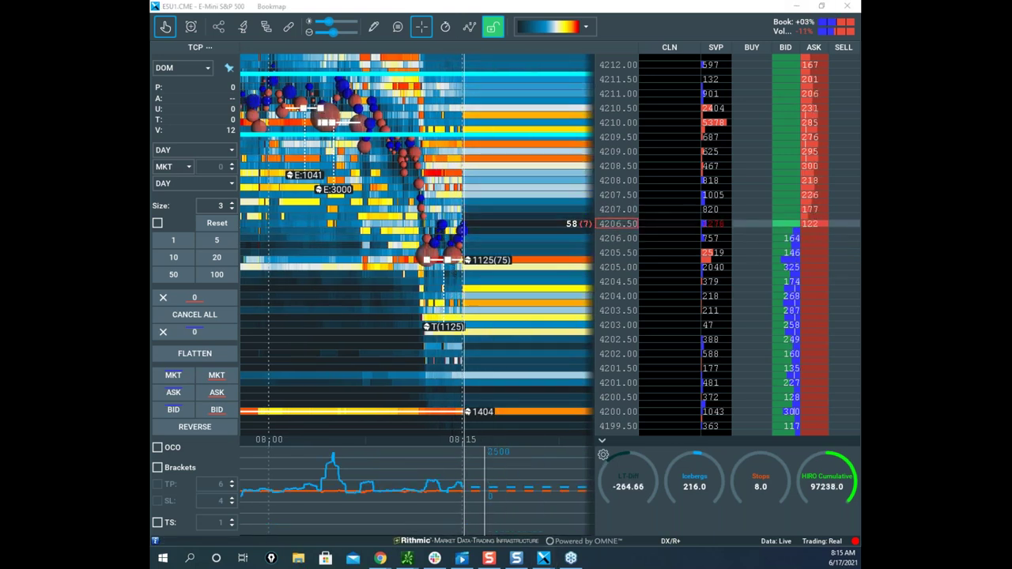
pyautogui.moveTo(419, 76); pyautogui.dragTo(431, 143)
pyautogui.moveTo(472, 172); pyautogui.dragTo(475, 235)
pyautogui.moveTo(484, 458)
pyautogui.mouseDown()
pyautogui.moveTo(465, 459)
pyautogui.moveTo(490, 496)
pyautogui.mouseUp()
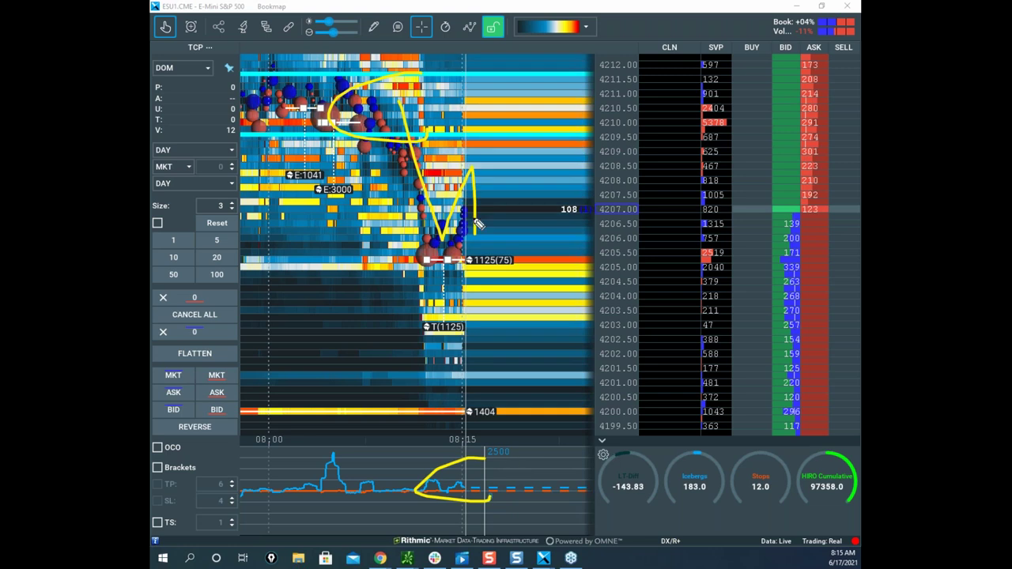
# Sketch a larger rebound to about 4211 with a fall to about 4203.50, and mark the earlier iceberg spike.
pyautogui.moveTo(453, 235); pyautogui.dragTo(543, 219)
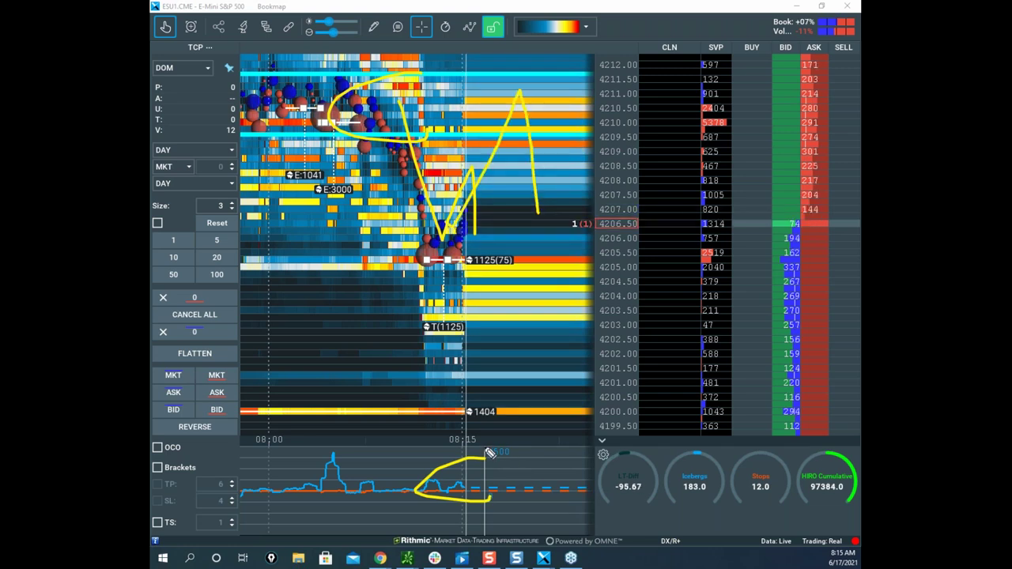
pyautogui.moveTo(342, 441)
pyautogui.mouseDown()
pyautogui.moveTo(319, 464)
pyautogui.moveTo(362, 476)
pyautogui.mouseUp()
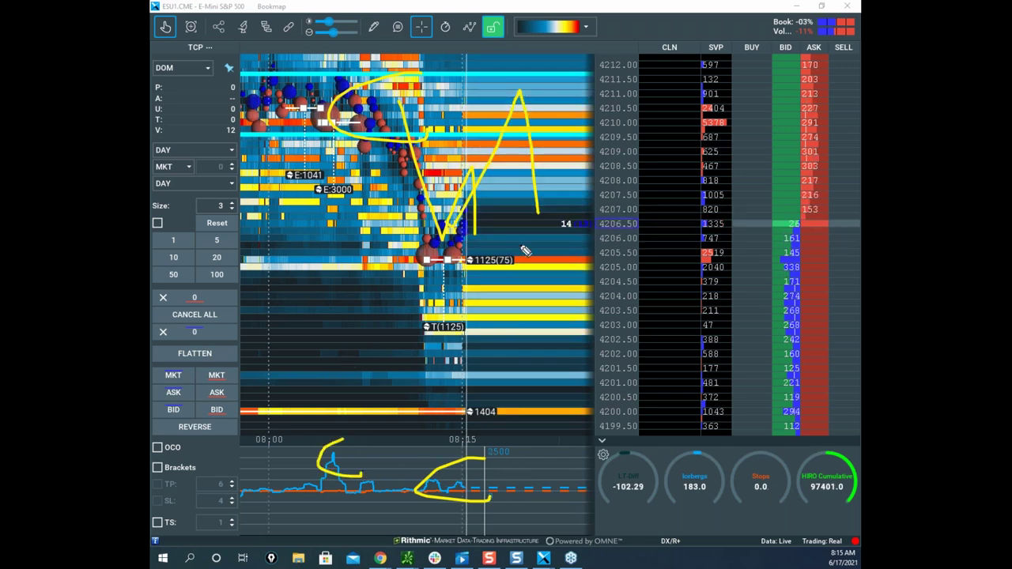
pyautogui.moveTo(534, 237); pyautogui.dragTo(537, 307)
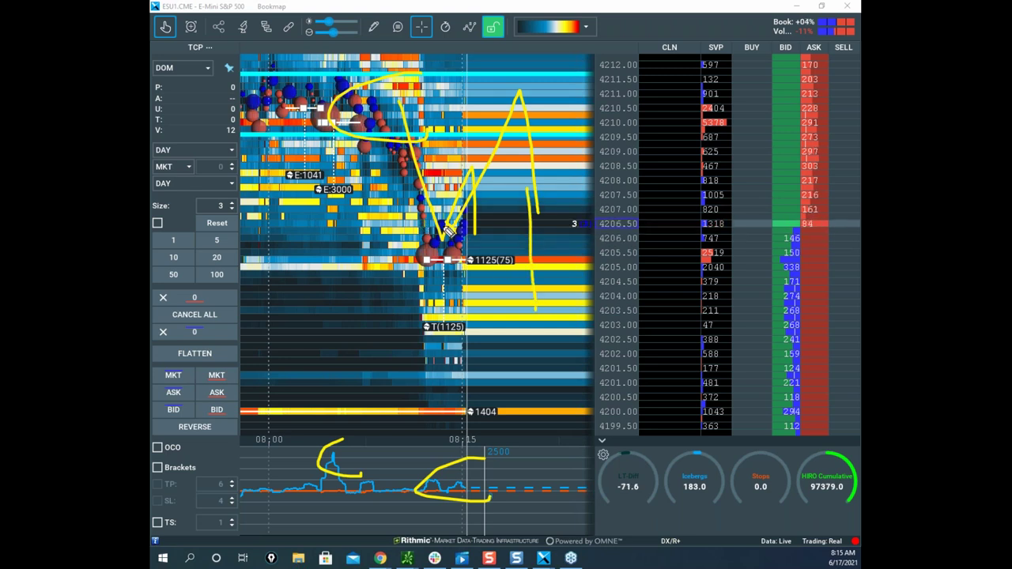
# Add a rebound path to about 4209, a level near 4207 and a zigzag decline to about 4201, re-circle the iceberg readings, and leave annotating.
pyautogui.moveTo(451, 231); pyautogui.dragTo(501, 156)
pyautogui.moveTo(419, 218); pyautogui.dragTo(510, 214)
pyautogui.moveTo(425, 268)
pyautogui.mouseDown()
pyautogui.moveTo(484, 260)
pyautogui.moveTo(499, 323)
pyautogui.moveTo(544, 392)
pyautogui.mouseUp()
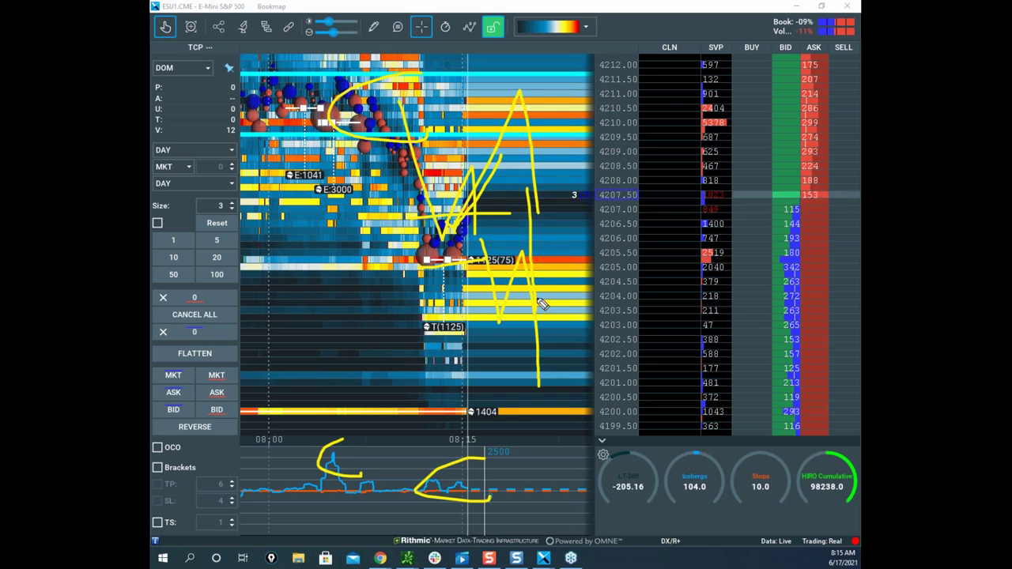
pyautogui.moveTo(440, 466); pyautogui.dragTo(477, 488)
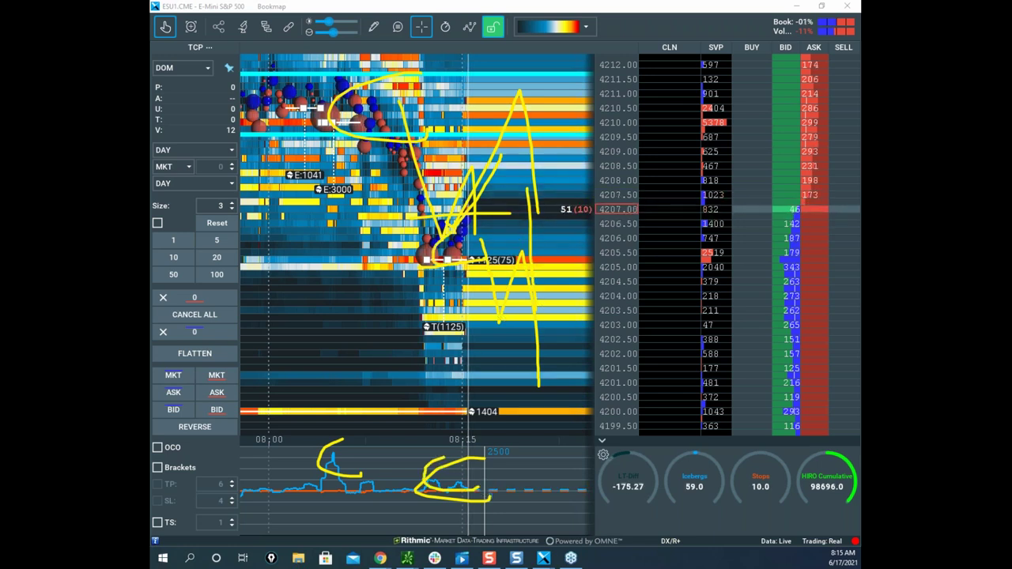
pyautogui.press('Escape')
# Draw horizontal price lines on the heatmap at about 4206.50 and 4205.
pyautogui.moveTo(467, 303)
pyautogui.mouseDown()
pyautogui.moveTo(481, 217)
pyautogui.moveTo(478, 374)
pyautogui.mouseUp()
pyautogui.scroll(2, 618, 222)
pyautogui.scroll(3, 524, 224)
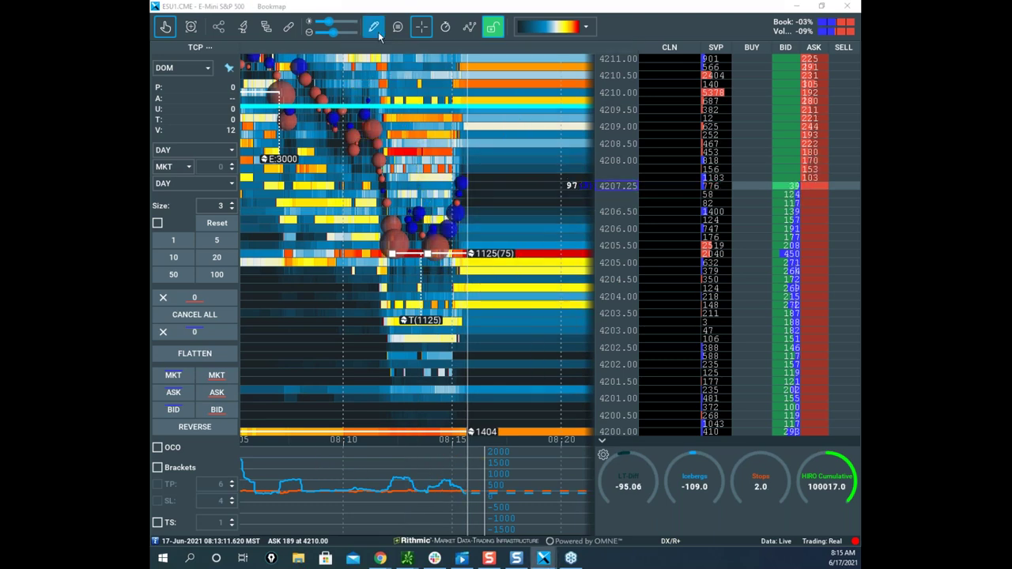
pyautogui.click(374, 27)
pyautogui.click(419, 165)
pyautogui.click(472, 209)
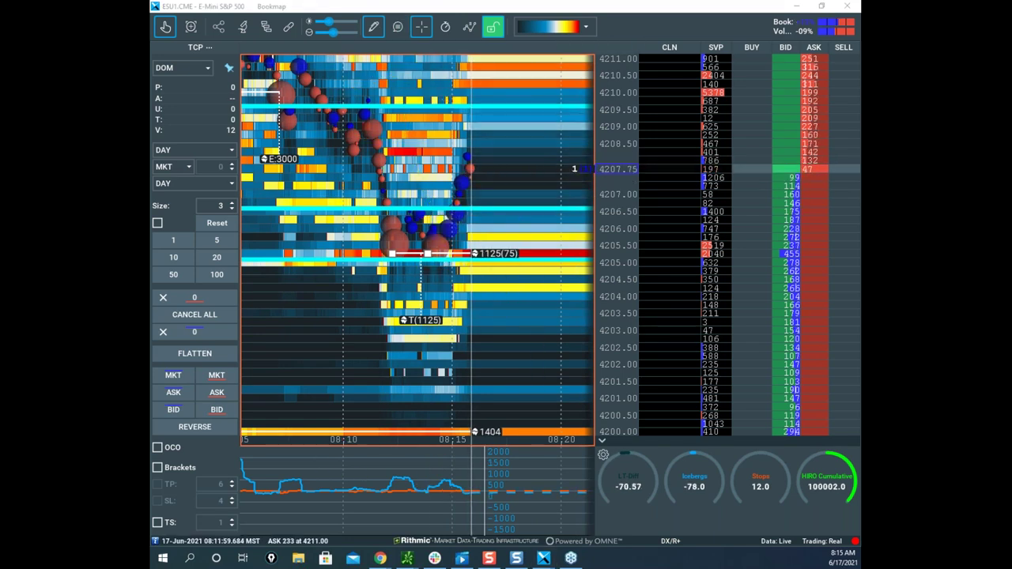
pyautogui.click(373, 27)
pyautogui.click(393, 56)
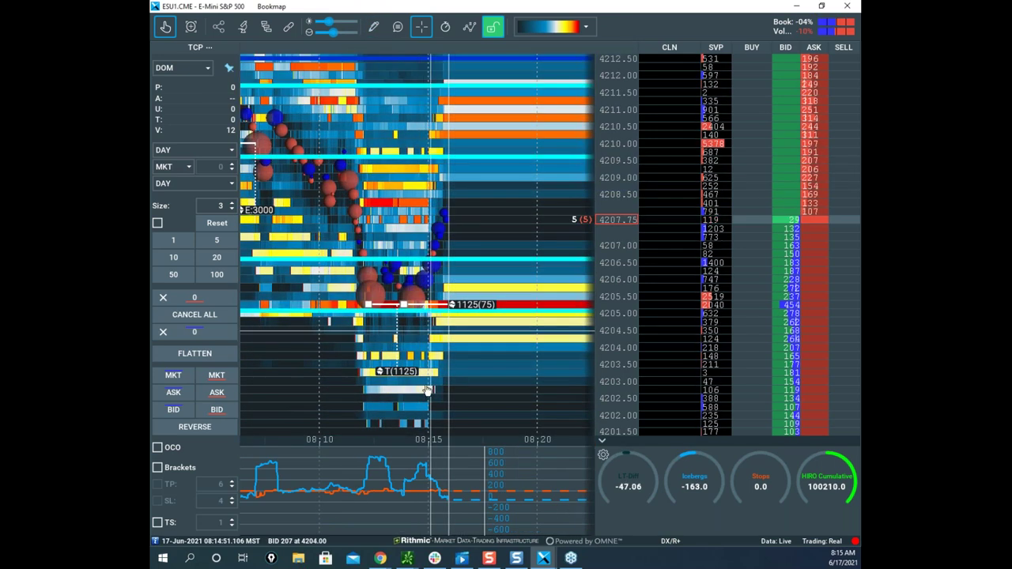
# Sketch a rise to about 4210.50 with a pullback to 4208, outline the iceberg area around 4205.50, and leave annotating.
pyautogui.moveTo(501, 332); pyautogui.dragTo(452, 334)
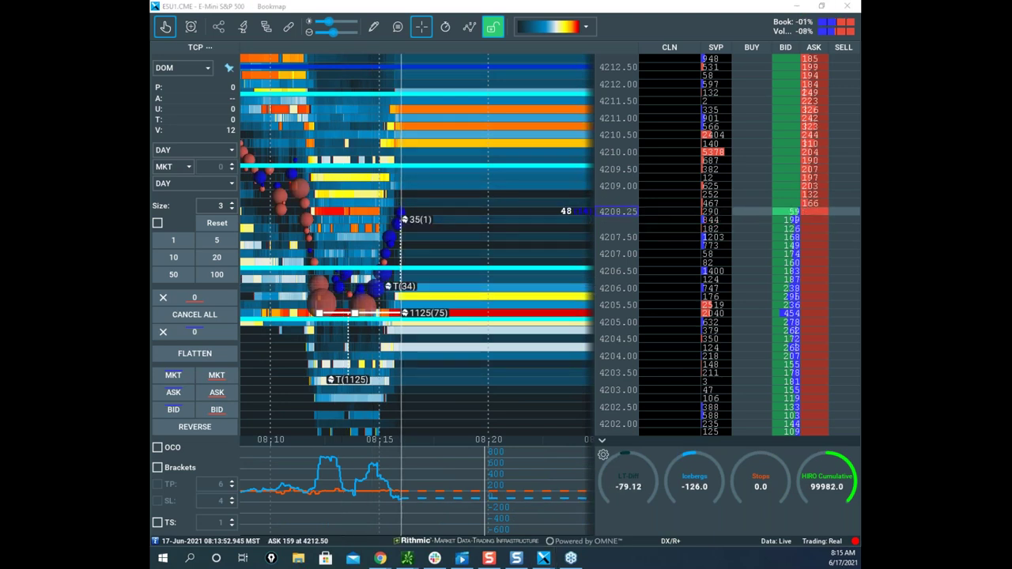
pyautogui.moveTo(392, 254)
pyautogui.mouseDown()
pyautogui.moveTo(455, 143)
pyautogui.moveTo(467, 223)
pyautogui.mouseUp()
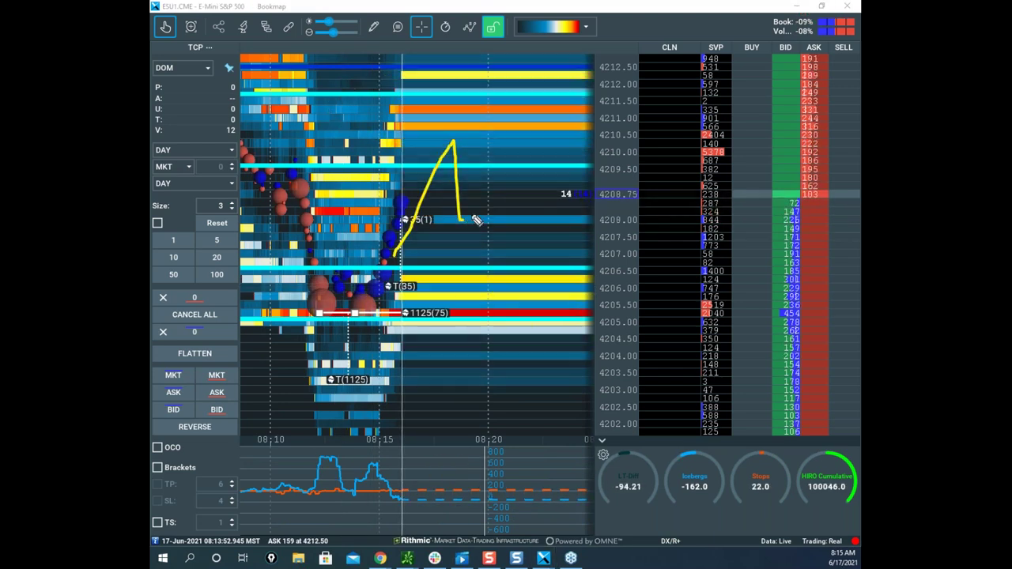
pyautogui.moveTo(271, 314); pyautogui.dragTo(445, 341)
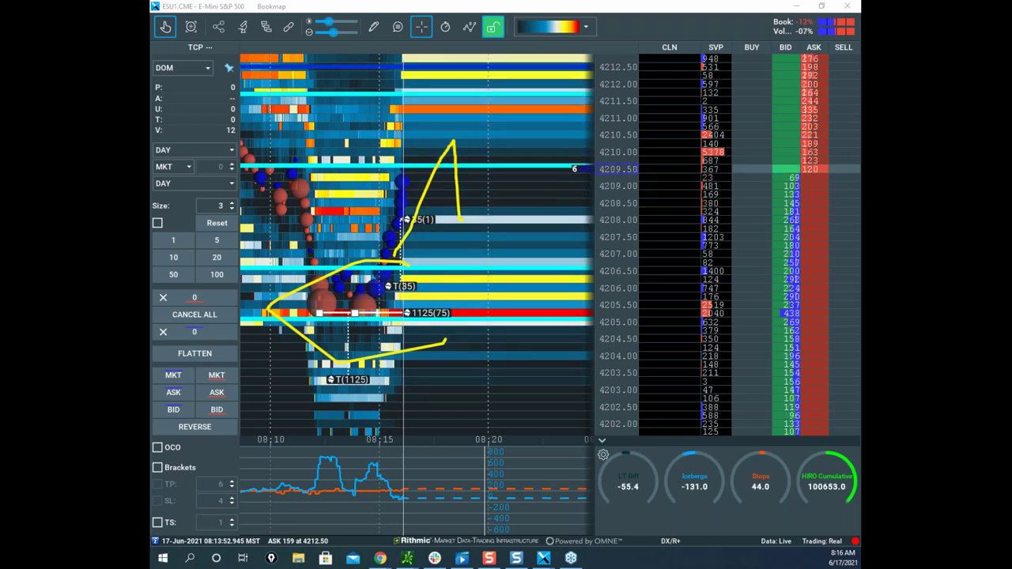
pyautogui.press('Escape')
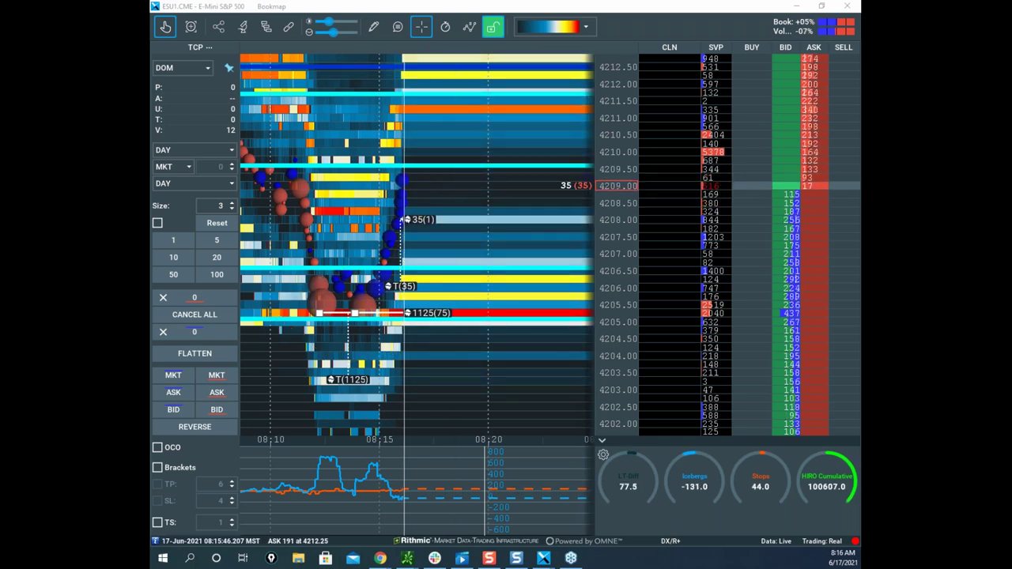
# Sketch another price path from about 4207.75 to about 4203, and leave annotating.
pyautogui.moveTo(391, 229)
pyautogui.mouseDown()
pyautogui.moveTo(419, 198)
pyautogui.moveTo(449, 221)
pyautogui.moveTo(449, 338)
pyautogui.moveTo(464, 408)
pyautogui.moveTo(481, 391)
pyautogui.mouseUp()
pyautogui.press('Escape')
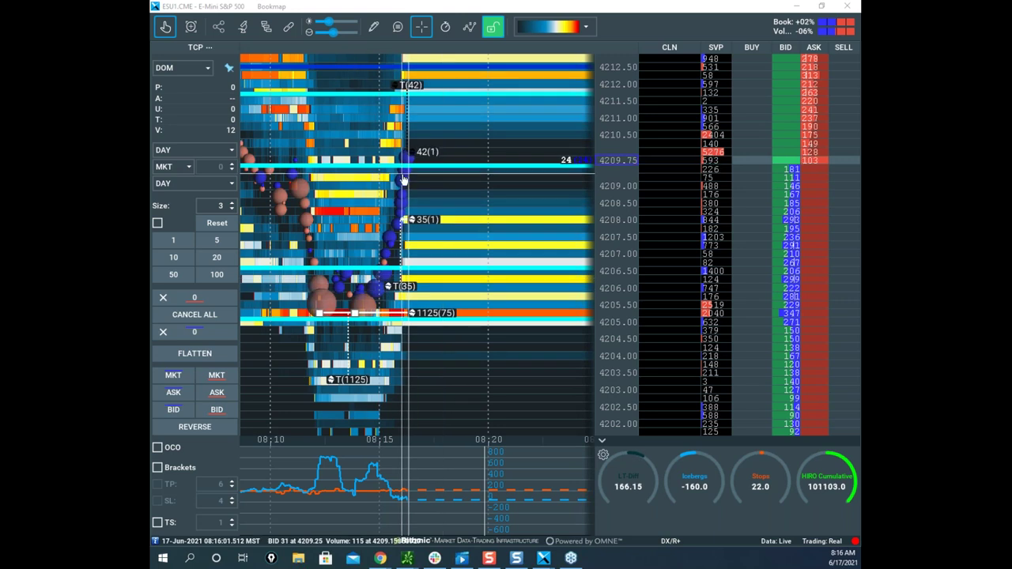
pyautogui.press('Delete')
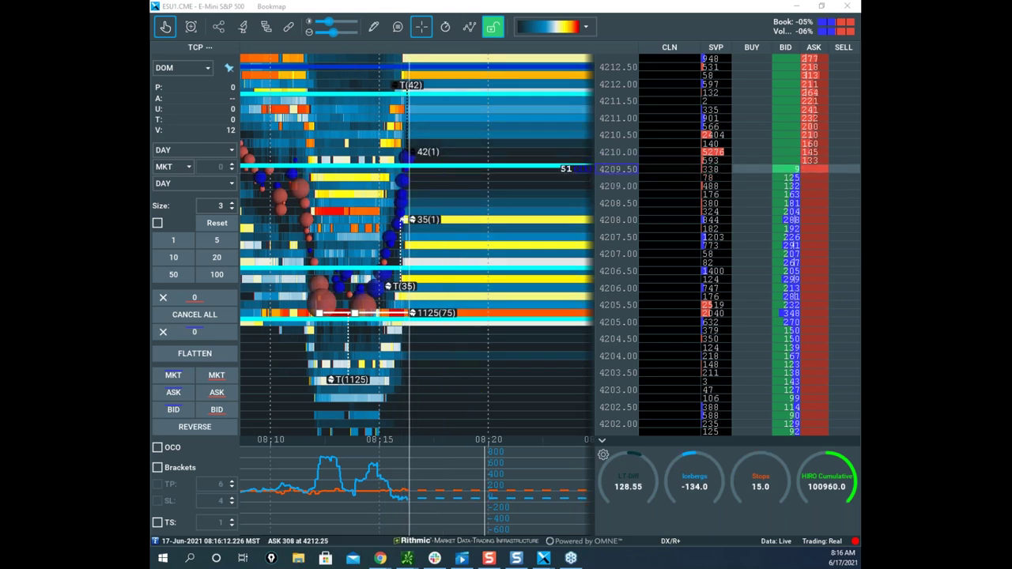
# Circle the cluster near 4205.50 and its iceberg peaks, trace a staged decline from about 4210 with a downward arrow, and leave annotating.
pyautogui.moveTo(400, 255); pyautogui.dragTo(394, 344)
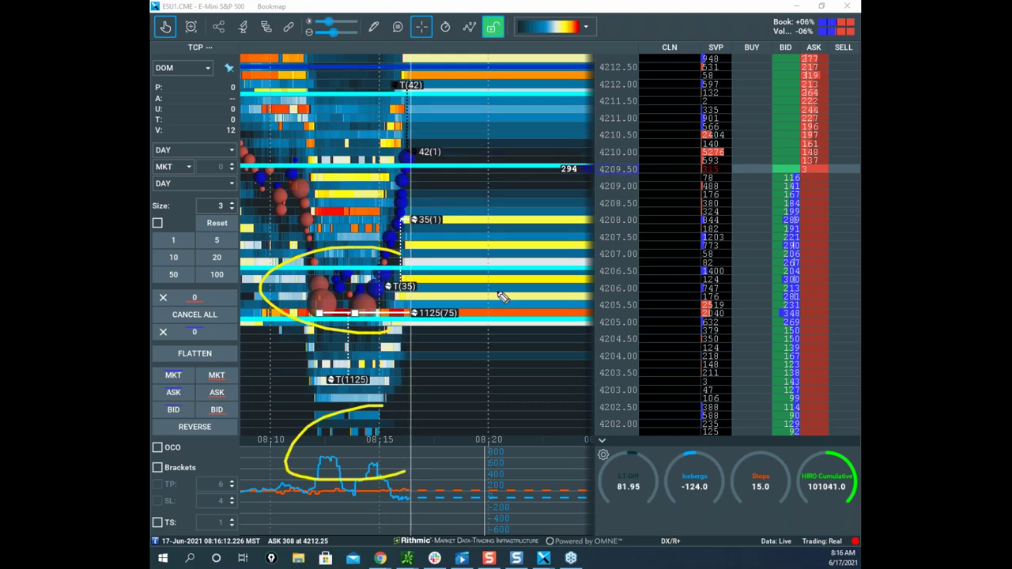
pyautogui.moveTo(411, 142)
pyautogui.mouseDown()
pyautogui.moveTo(446, 231)
pyautogui.moveTo(448, 366)
pyautogui.mouseUp()
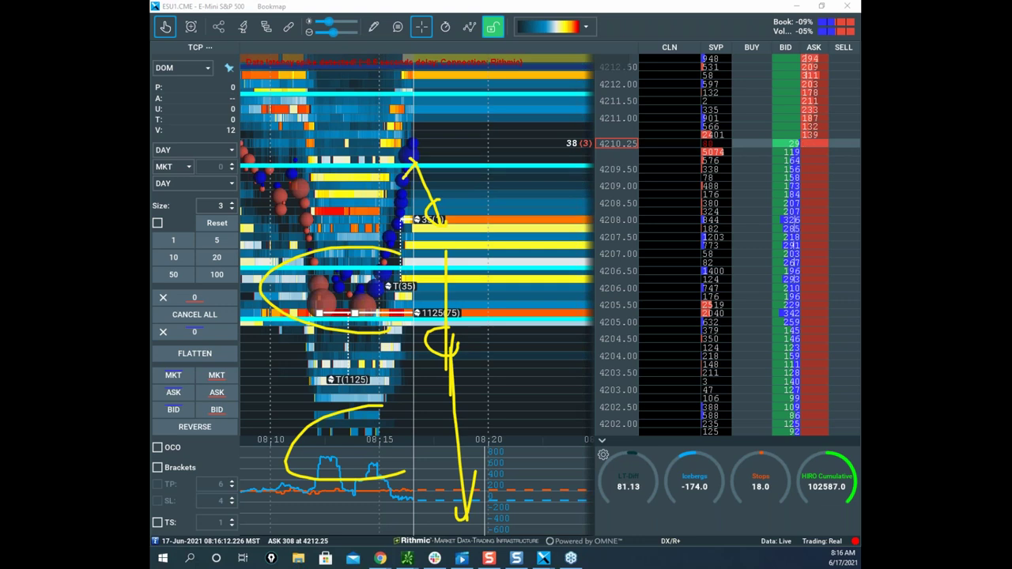
pyautogui.press('Escape')
# Examine the recent order flow up close between about 4205.25 and 4210.75 after 08:15.
pyautogui.scroll(3, 543, 172)
pyautogui.moveTo(577, 208); pyautogui.dragTo(472, 184)
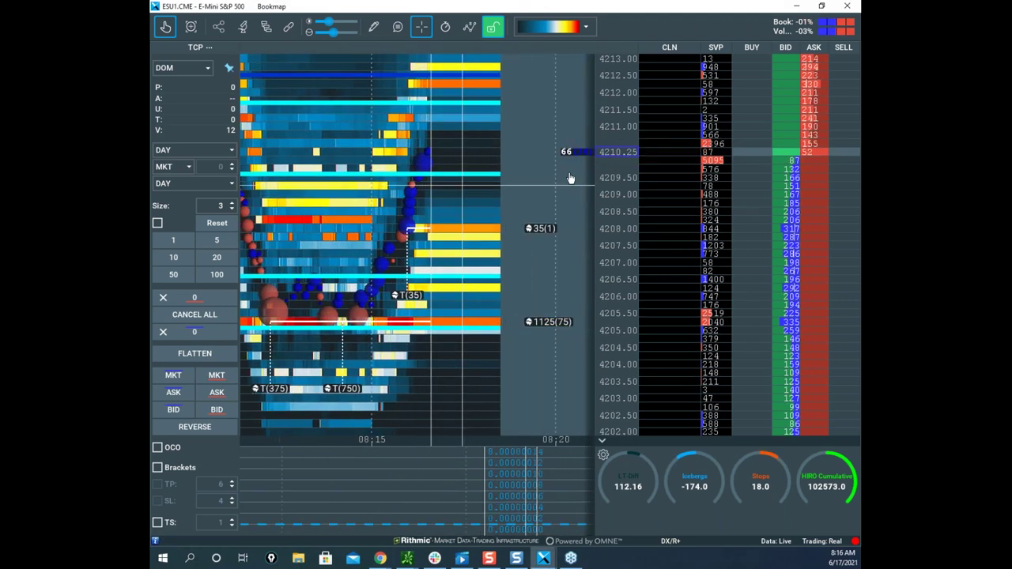
pyautogui.scroll(2, 612, 183)
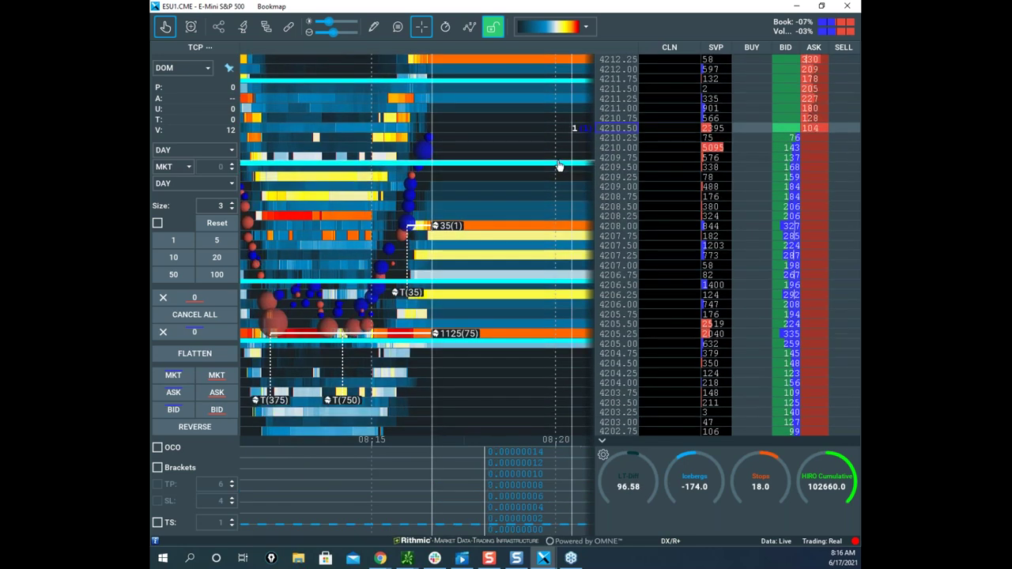
pyautogui.scroll(3, 612, 158)
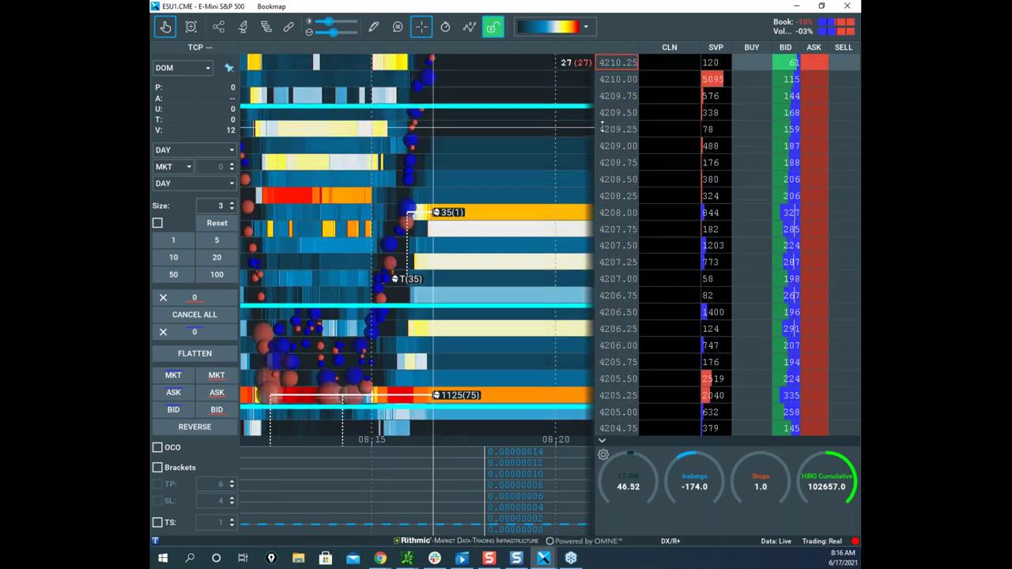
pyautogui.moveTo(568, 145); pyautogui.dragTo(544, 178)
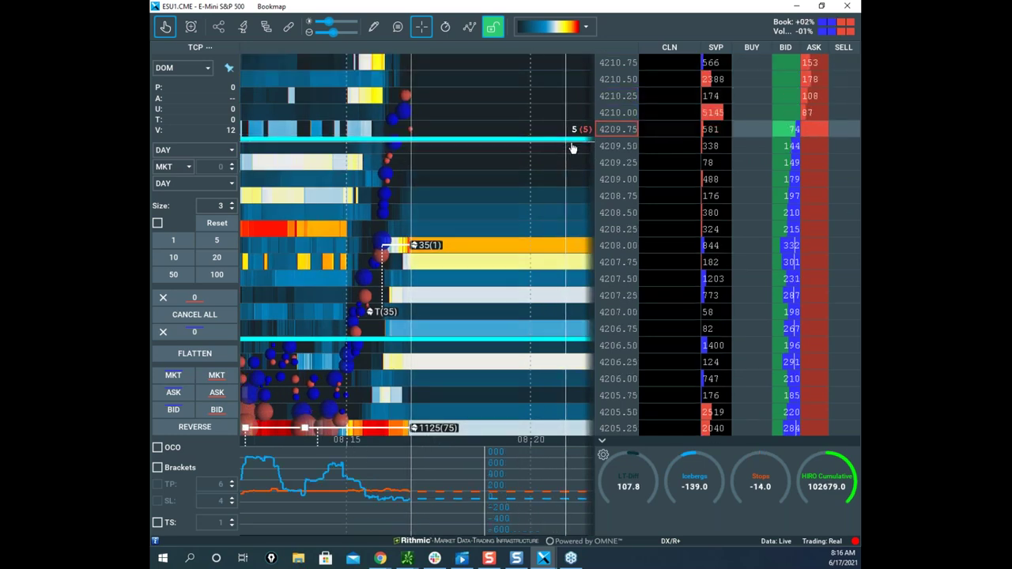
# Place a sell stop order for 3 contracts at 4207.75 in the S&P 500 order ladder.
pyautogui.moveTo(617, 148); pyautogui.dragTo(617, 162)
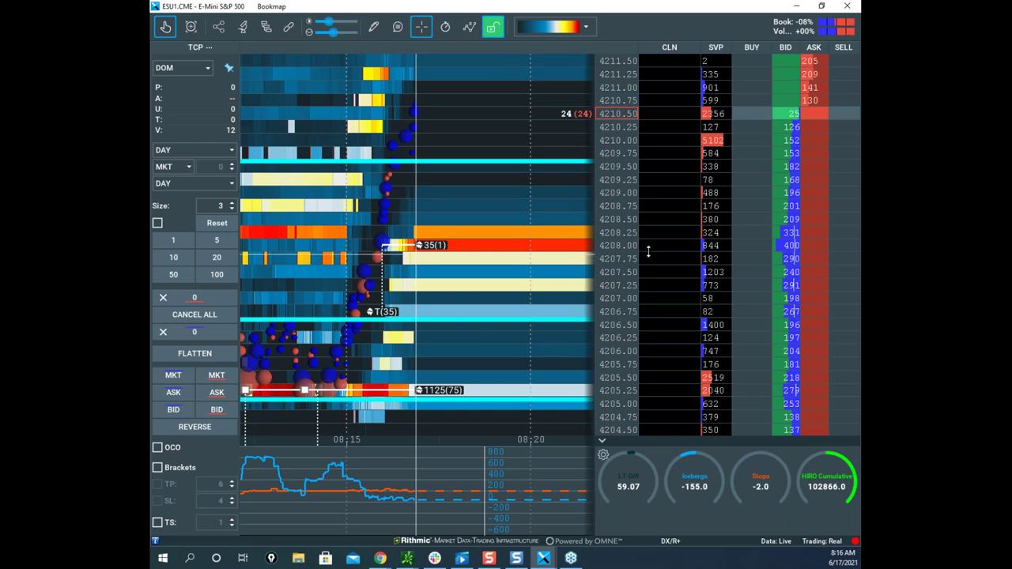
pyautogui.click(814, 259)
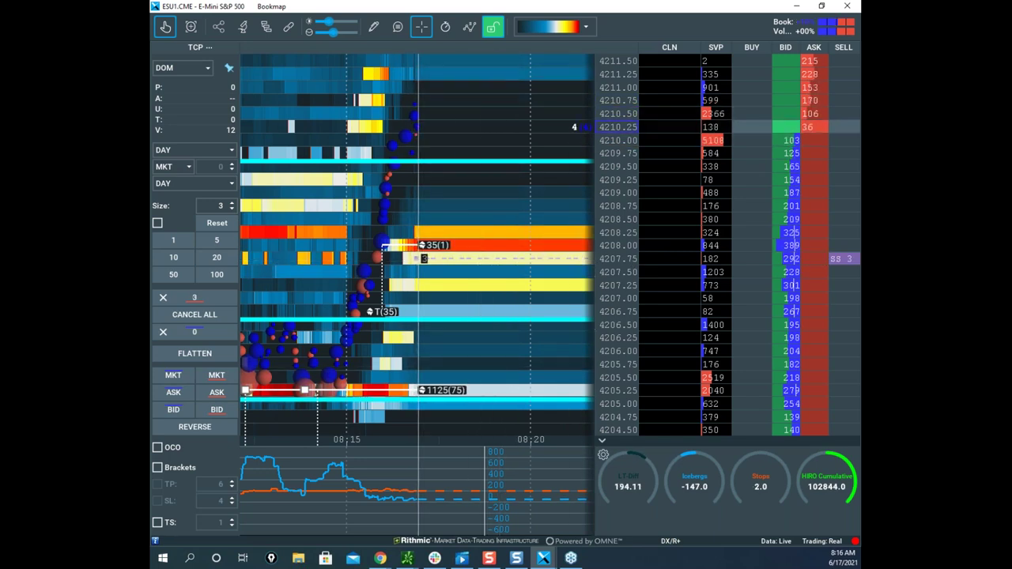
# Bring up the E-Mini Nasdaq-100 window, examine its price action after 08:15, and return to the S&P 500 chart.
pyautogui.moveTo(152, 90); pyautogui.dragTo(620, 37)
pyautogui.scroll(-1, 513, 117)
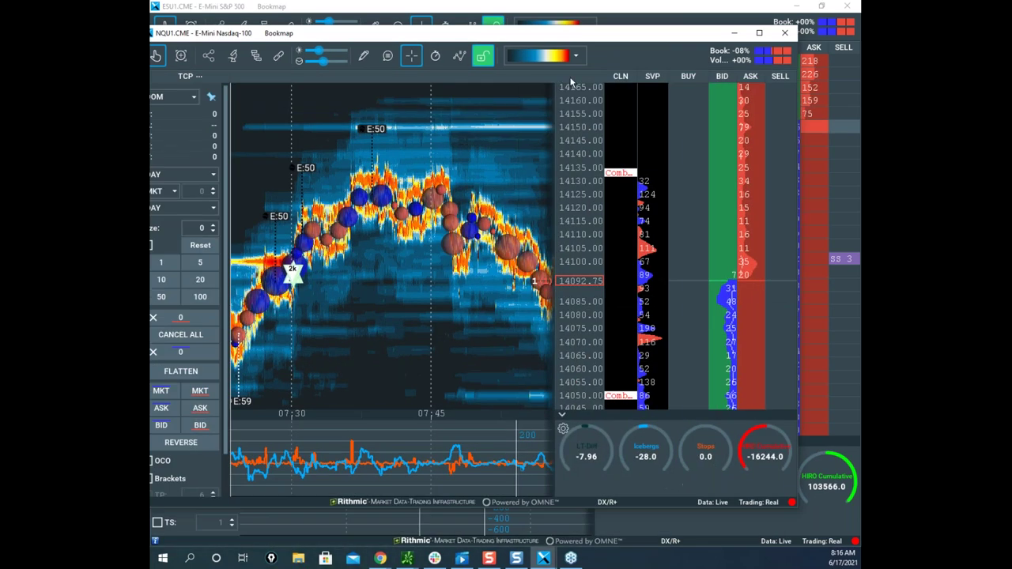
pyautogui.moveTo(511, 117); pyautogui.dragTo(439, 116)
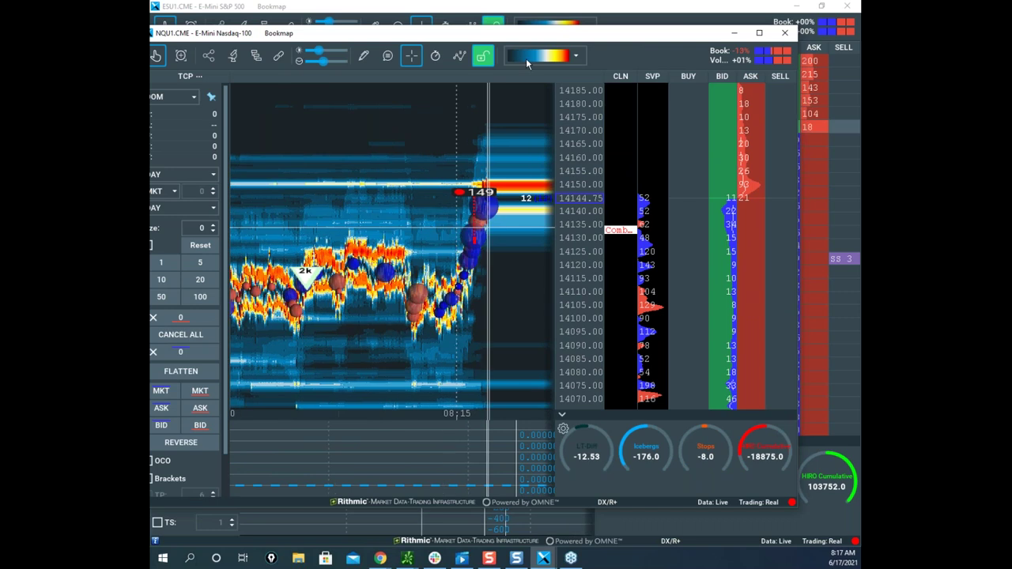
pyautogui.hotkey('alt', 'Tab')
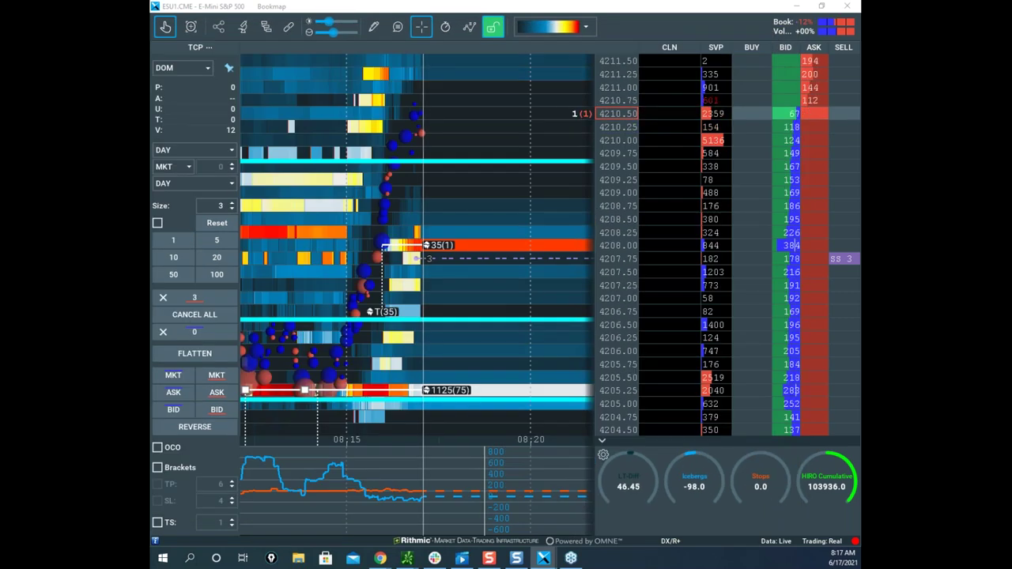
# Keep the S&P 500 window maximized, then bring the COMEX Gold Futures window in front and maximize it.
pyautogui.scroll(-2, 509, 255)
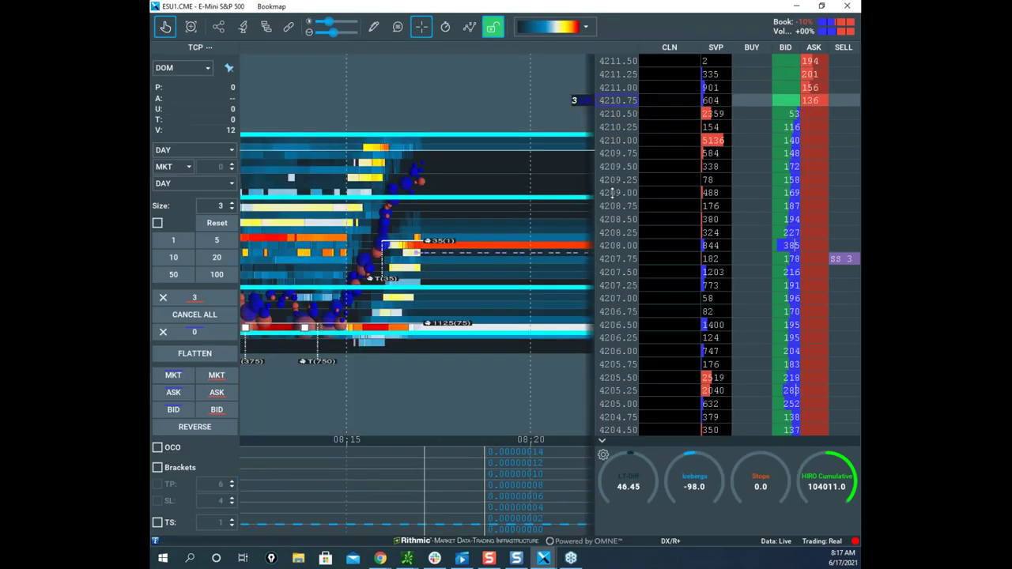
pyautogui.moveTo(514, 6); pyautogui.dragTo(499, 38)
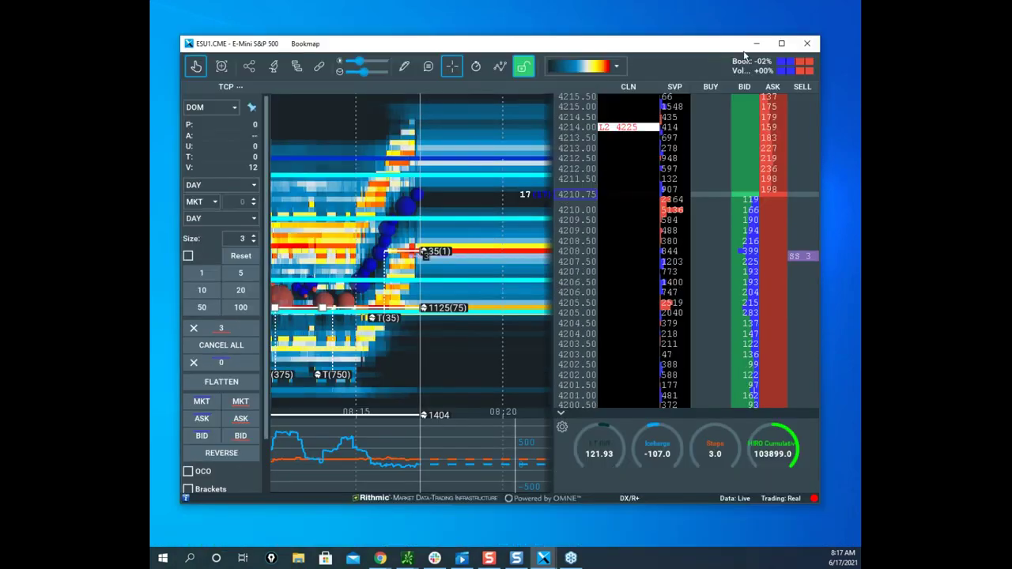
pyautogui.click(778, 45)
pyautogui.moveTo(151, 7); pyautogui.dragTo(666, 67)
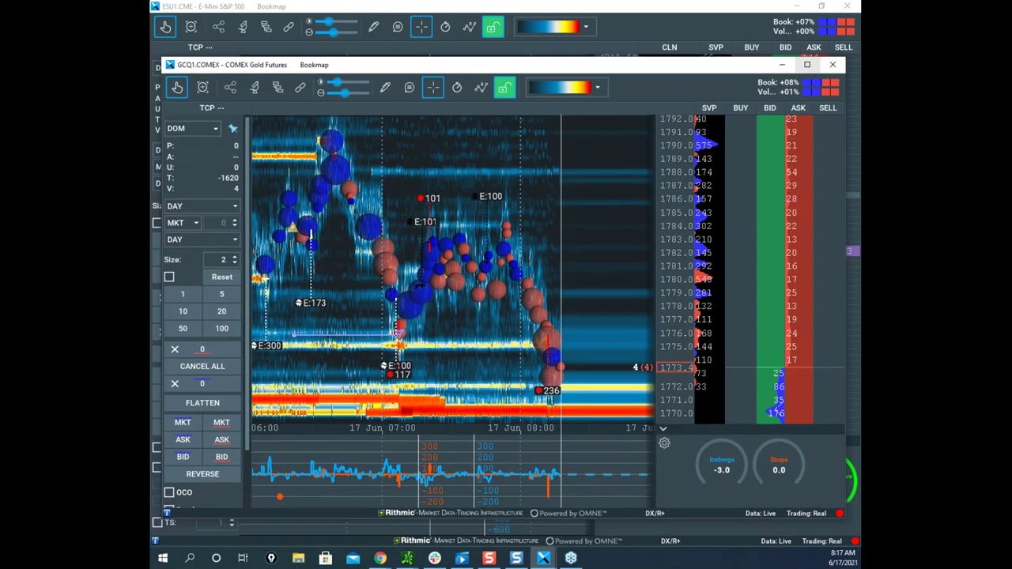
pyautogui.press('super+Up')
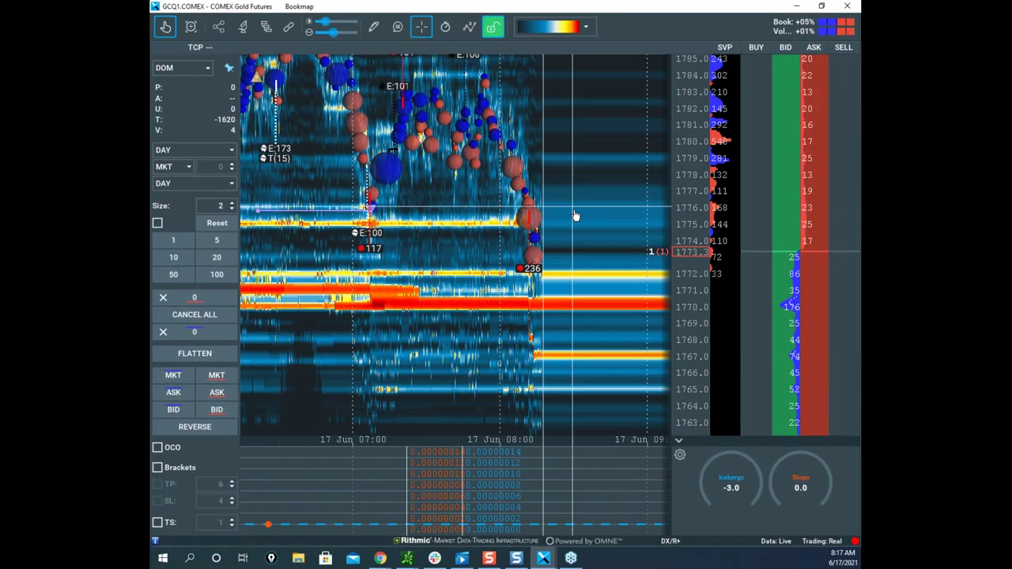
# Annotate the gold chart around the 236 stop event, the 1770 liquidity band and the stops spike near 08:11, and leave annotating.
pyautogui.scroll(1, 590, 267)
pyautogui.scroll(-3, 591, 308)
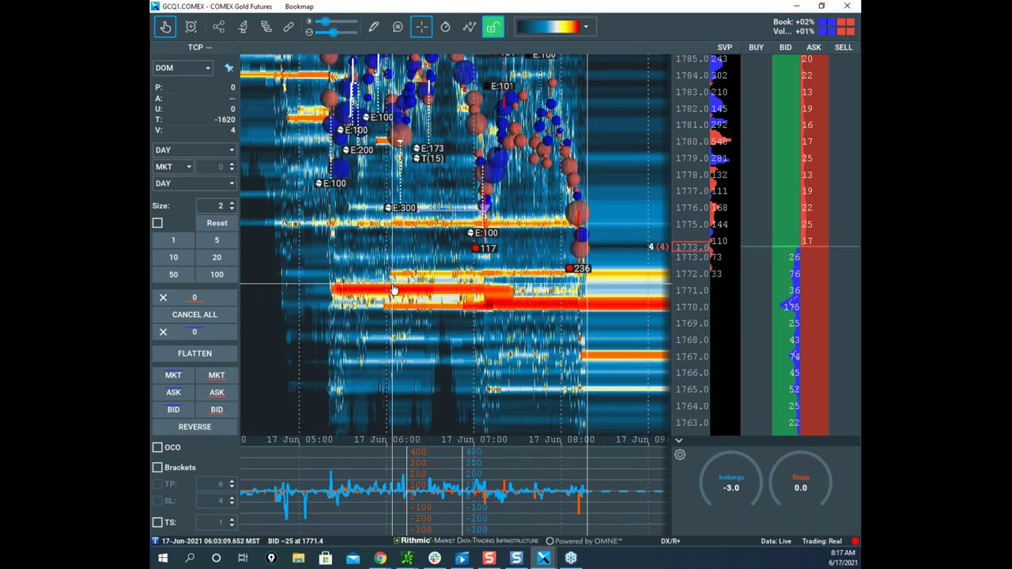
pyautogui.moveTo(548, 309); pyautogui.dragTo(476, 295)
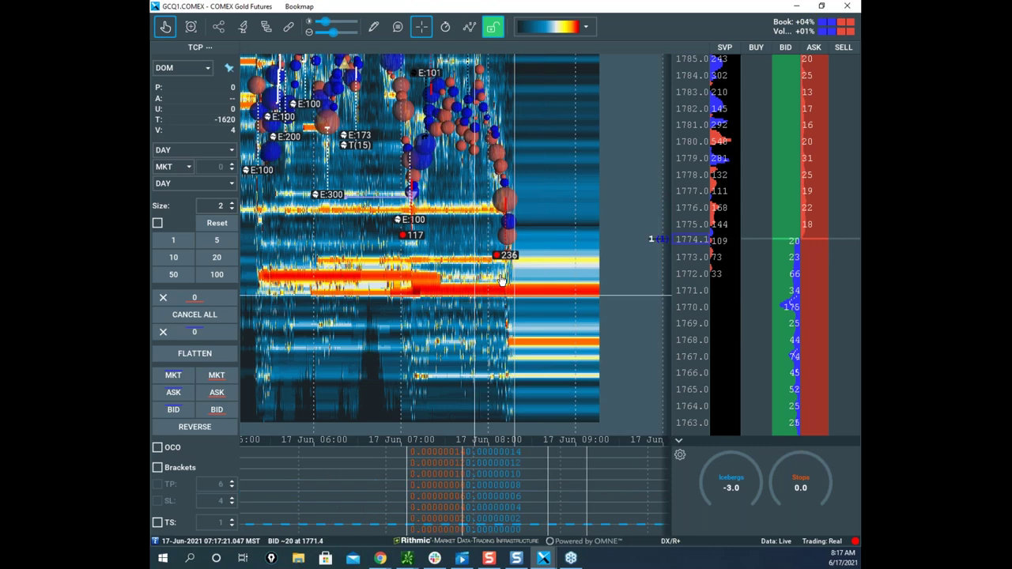
pyautogui.scroll(6, 506, 276)
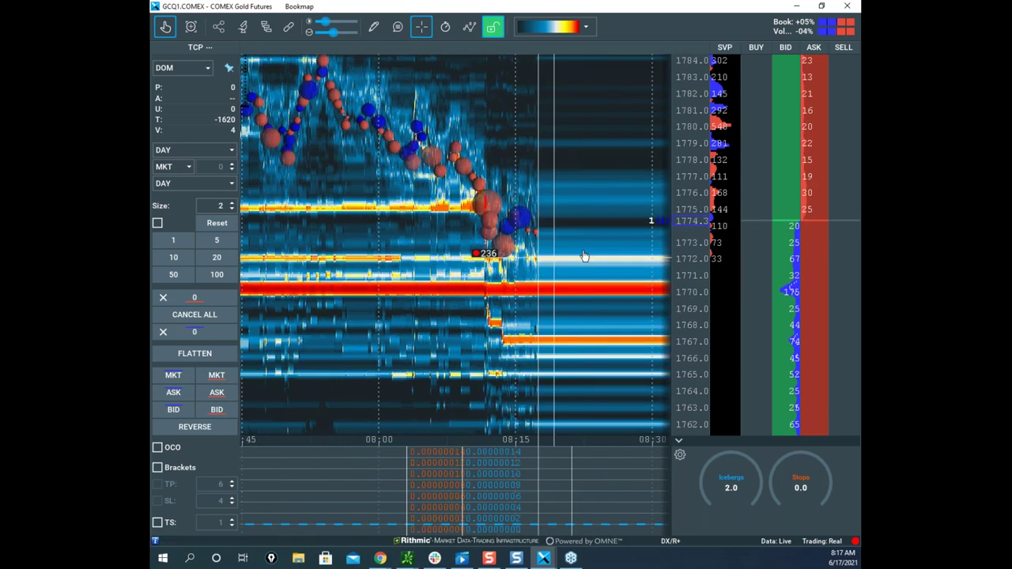
pyautogui.scroll(5, 577, 237)
pyautogui.moveTo(565, 214); pyautogui.dragTo(548, 219)
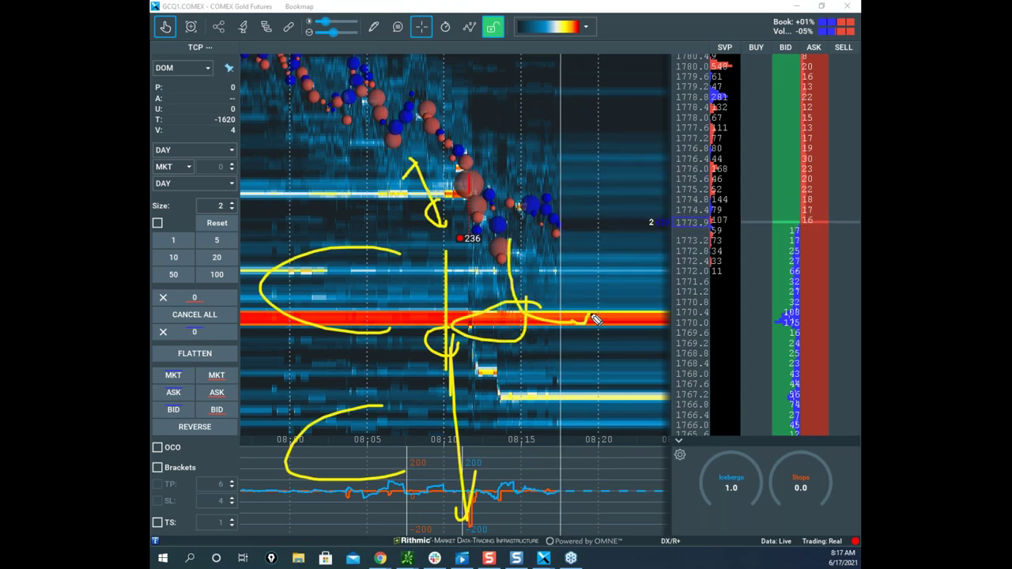
pyautogui.press('Escape')
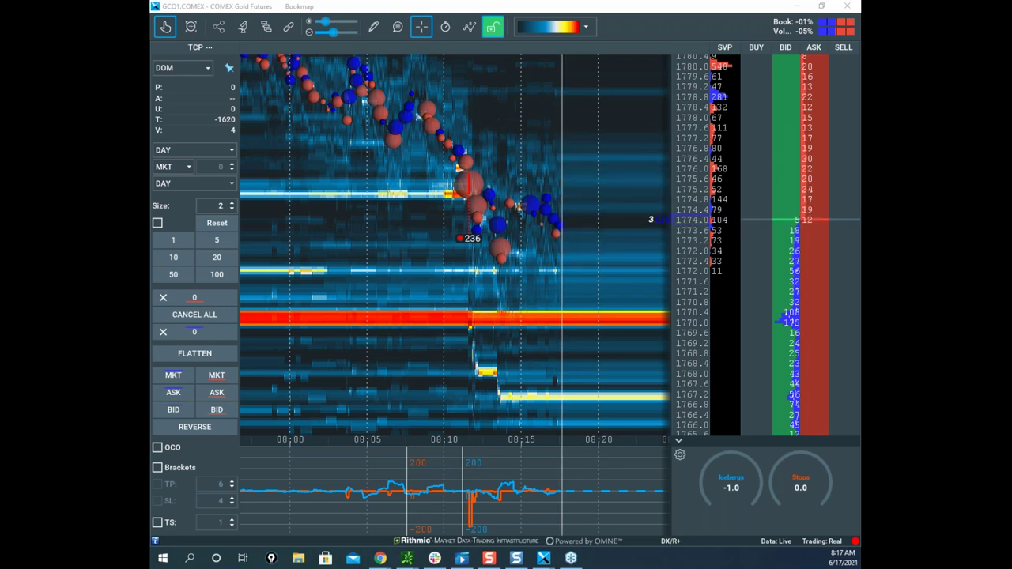
# Draw horizontal lines at about 1776.0 and 1774.8, above and below the 236 stop event on the gold chart.
pyautogui.scroll(5, 450, 135)
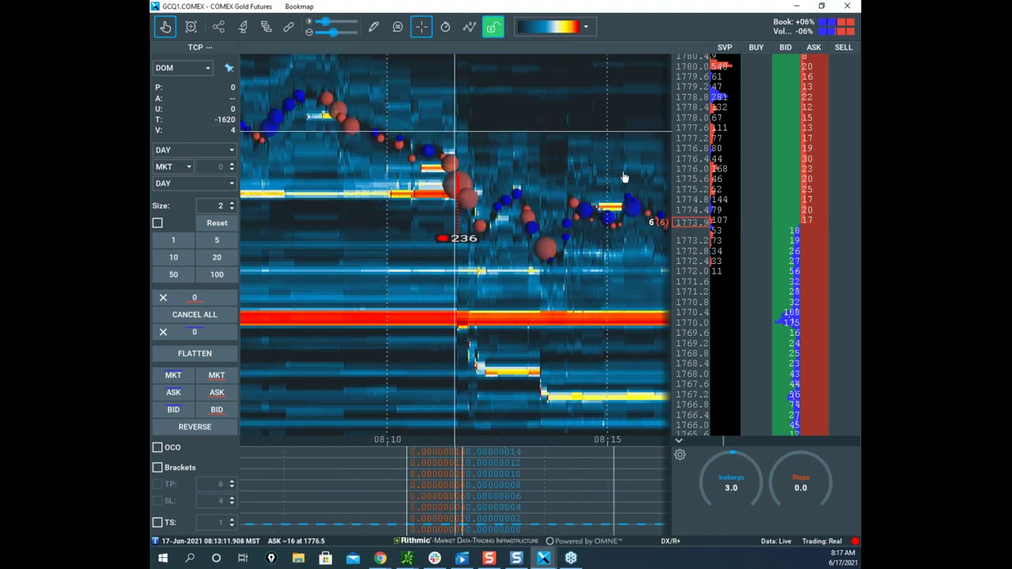
pyautogui.scroll(1, 443, 197)
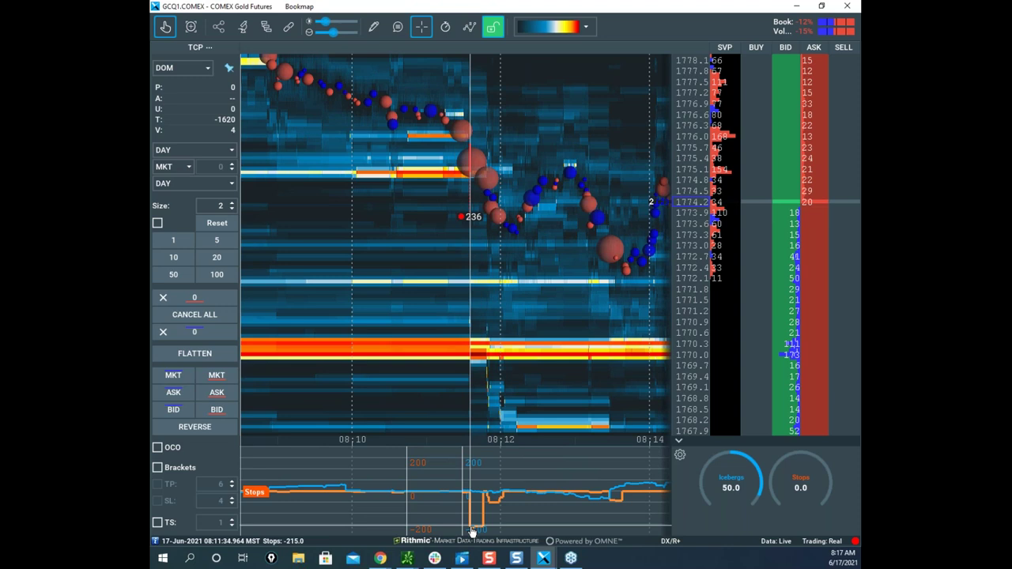
pyautogui.click(374, 27)
pyautogui.click(420, 171)
pyautogui.scroll(3, 450, 174)
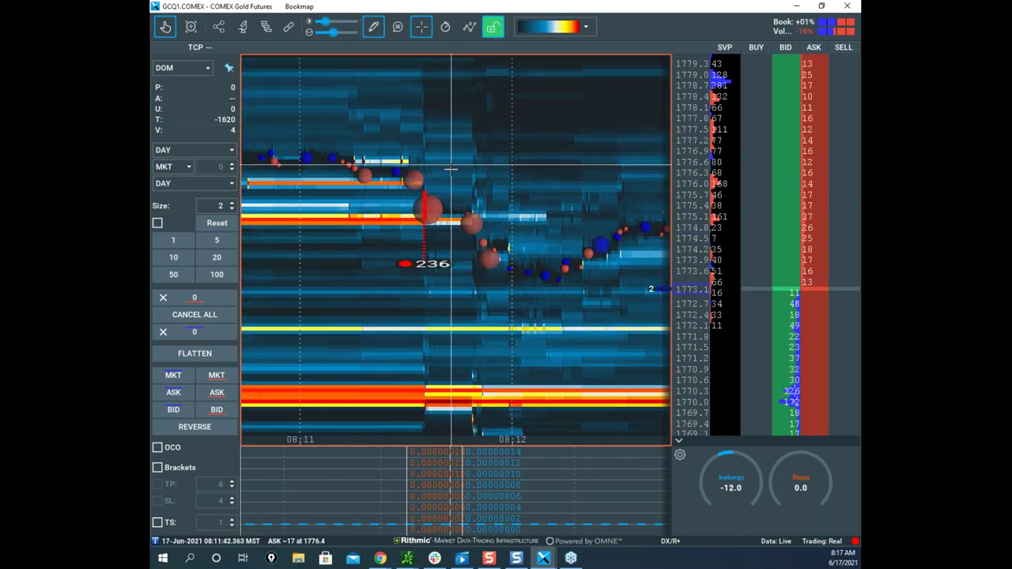
pyautogui.scroll(3, 447, 188)
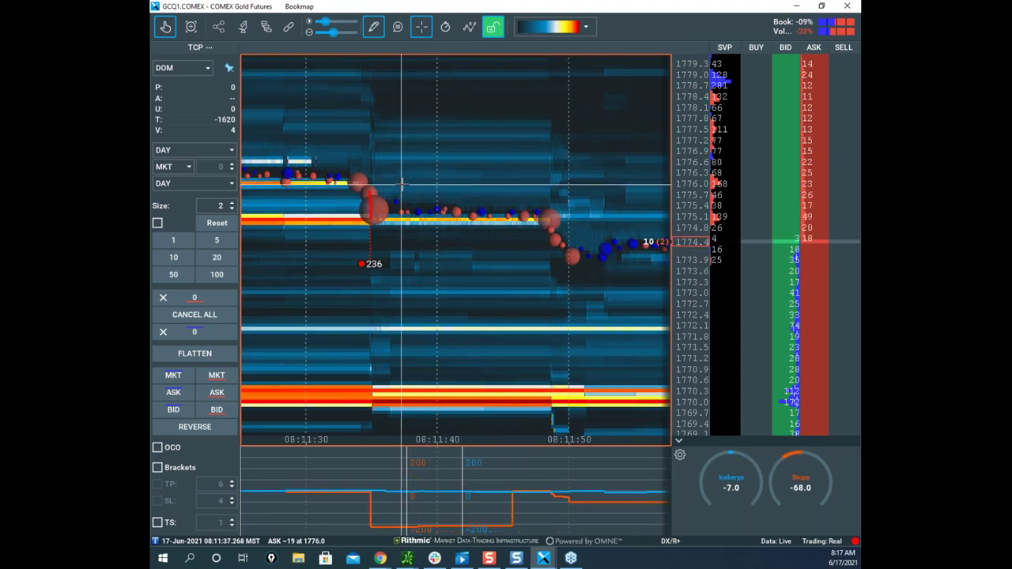
pyautogui.scroll(3, 351, 190)
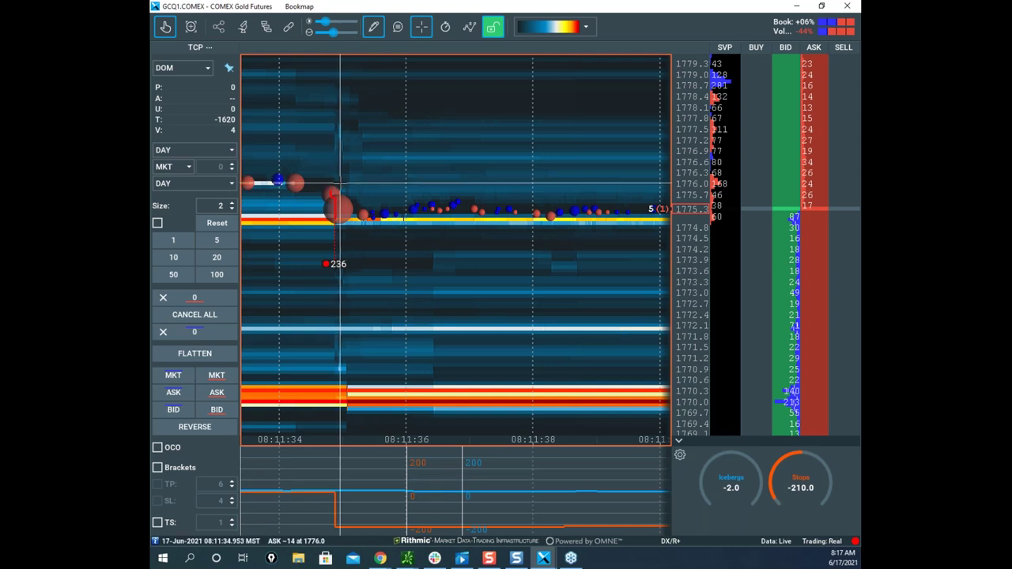
pyautogui.scroll(-3, 496, 242)
pyautogui.scroll(-3, 495, 243)
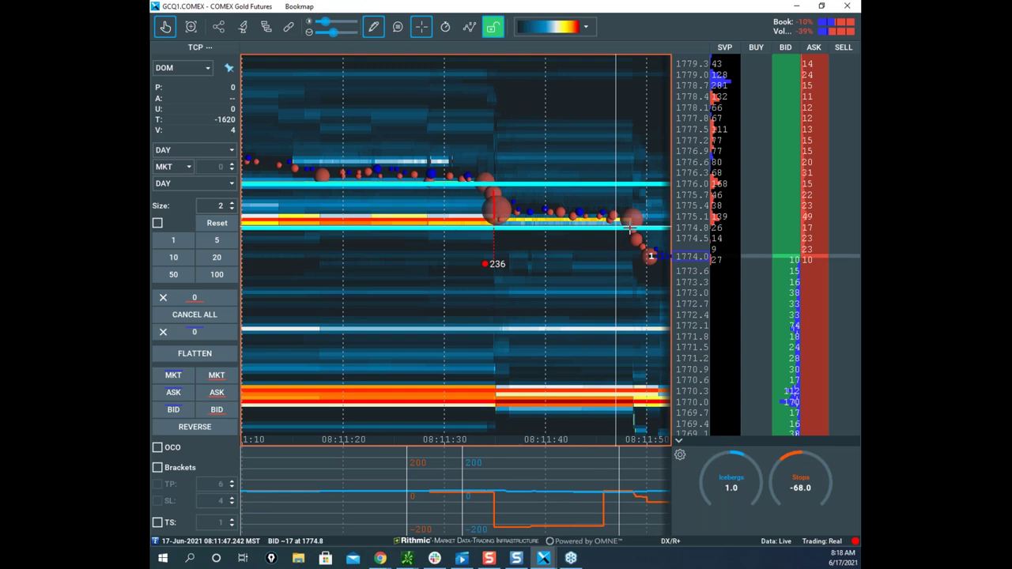
# Switch drawing to Edit mode and recolour the upper horizontal line near 1776.0 yellow-green (204, 255, 0), saving the style.
pyautogui.click(378, 30)
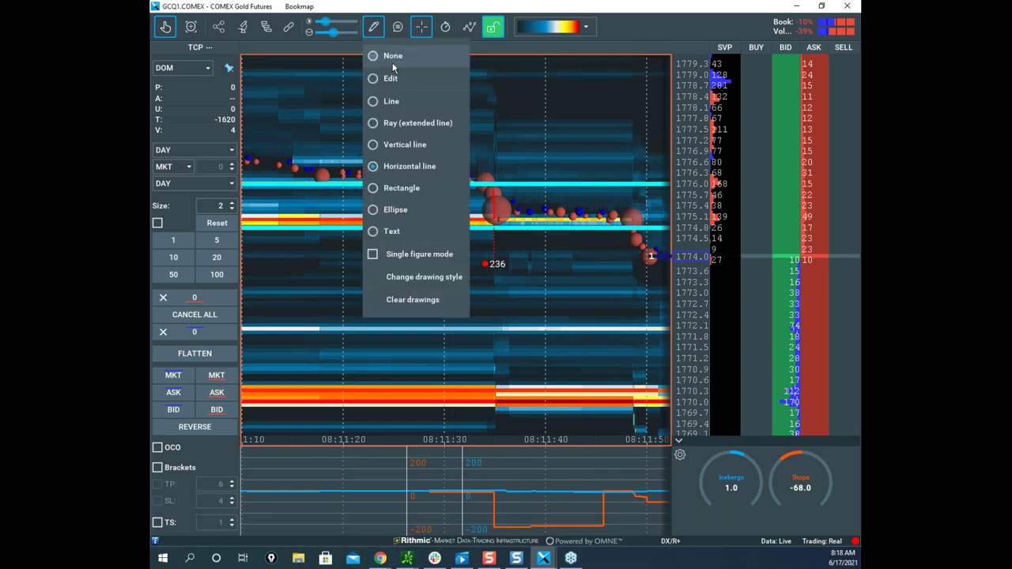
pyautogui.click(393, 77)
pyautogui.rightClick(525, 184)
pyautogui.click(540, 201)
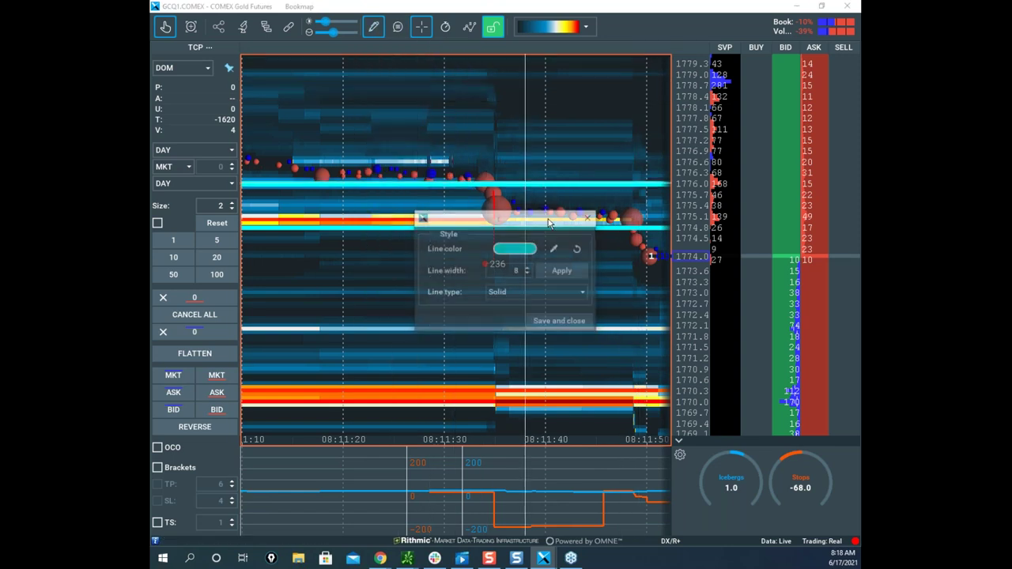
pyautogui.click(524, 251)
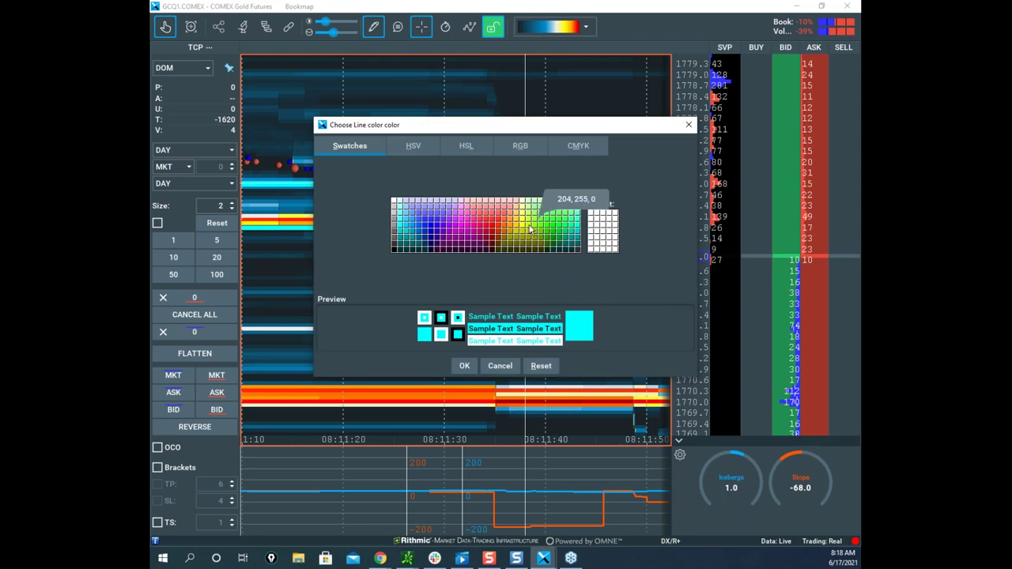
pyautogui.click(529, 228)
pyautogui.click(464, 369)
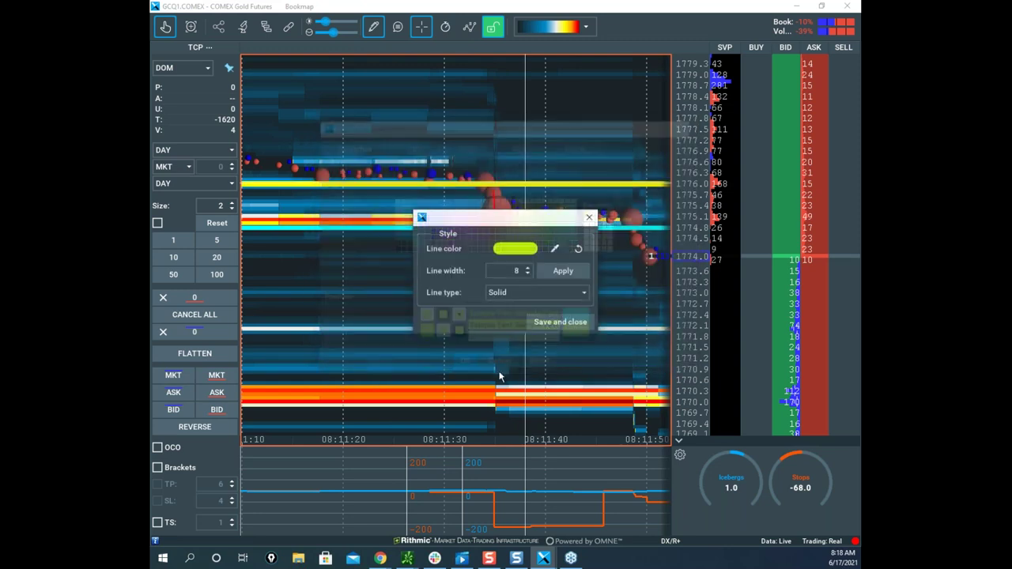
pyautogui.click(560, 322)
# Recolour the lower horizontal line near 1774.8 yellow (255, 255, 0) and save the style.
pyautogui.rightClick(561, 227)
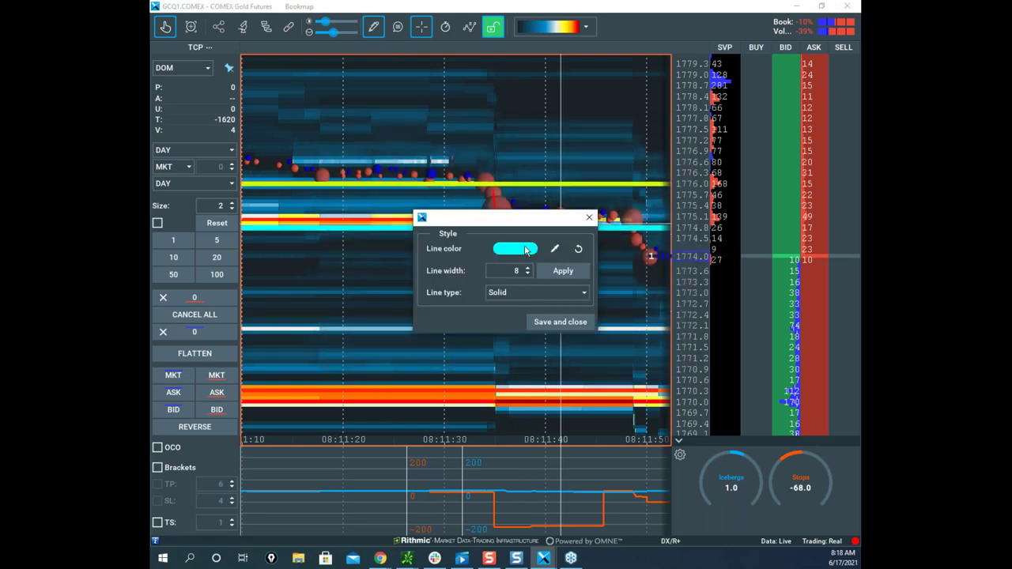
pyautogui.click(525, 249)
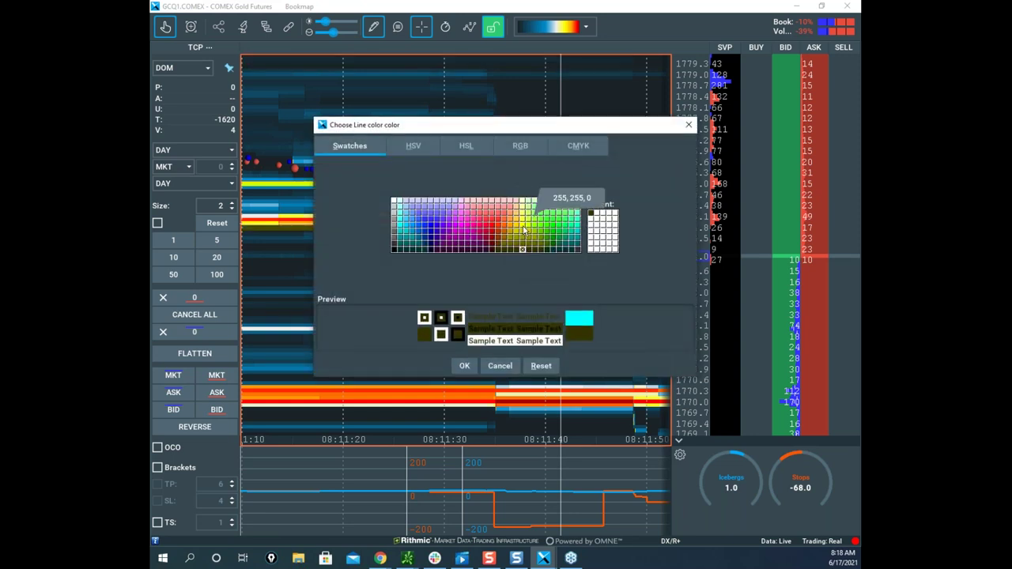
pyautogui.click(523, 229)
pyautogui.click(464, 366)
pyautogui.click(561, 322)
# Examine gold's order flow against the two horizontal lines from about 08:08 to 08:17.
pyautogui.scroll(-2, 567, 291)
pyautogui.moveTo(568, 290); pyautogui.dragTo(359, 278)
pyautogui.scroll(-2, 494, 293)
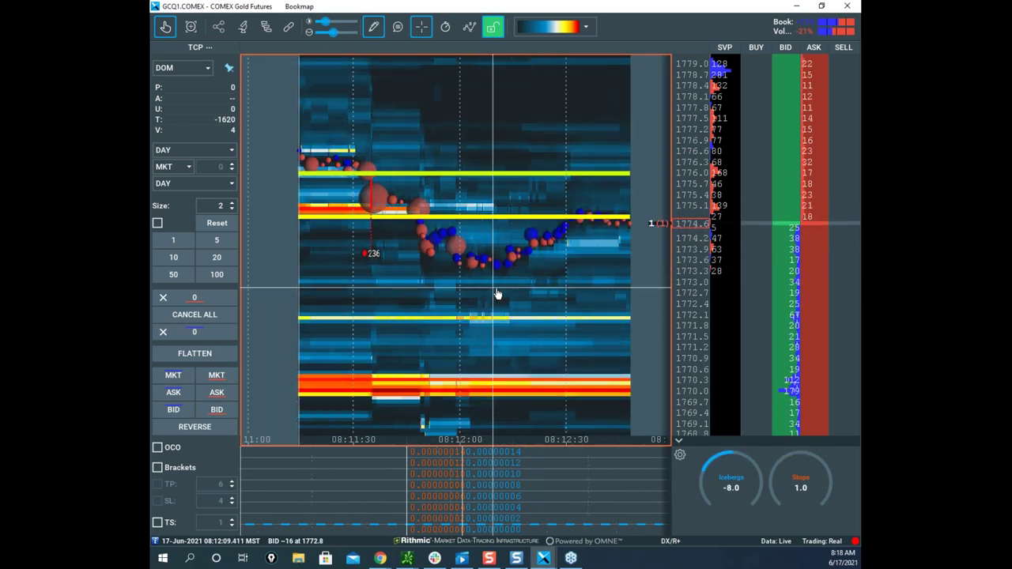
pyautogui.scroll(-5, 545, 300)
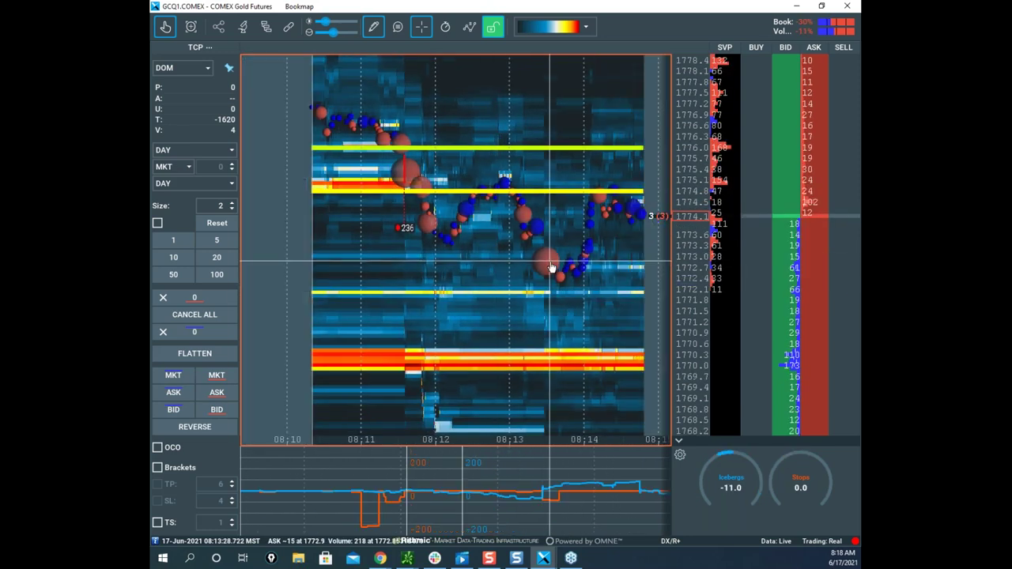
pyautogui.scroll(-4, 557, 273)
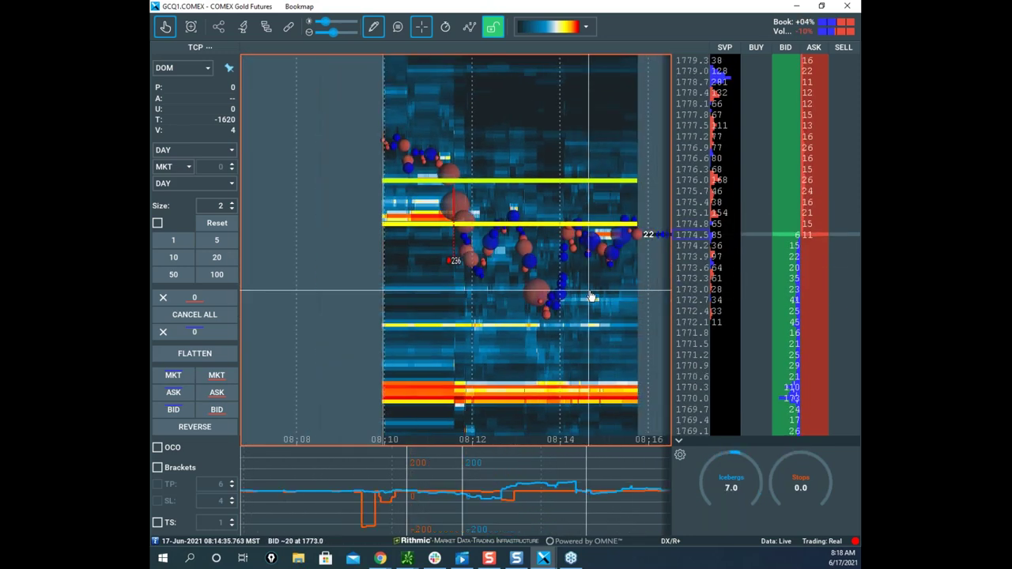
pyautogui.moveTo(606, 306); pyautogui.dragTo(563, 310)
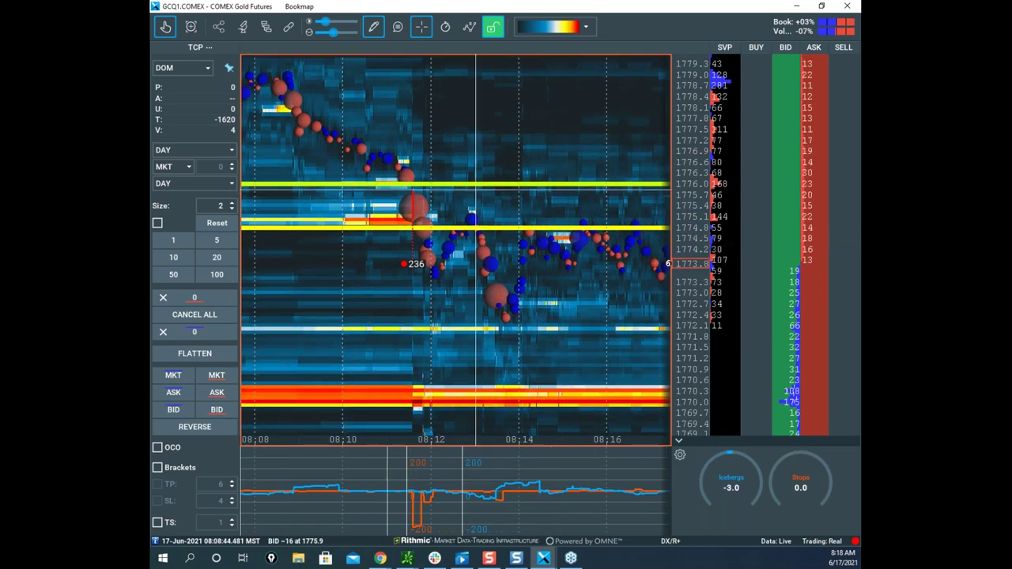
# Bring up the thinkorswim /GC 5-minute chart, maximize it to check gold's price zones, and return to the Bookmap gold chart.
pyautogui.moveTo(151, 2); pyautogui.dragTo(574, 124)
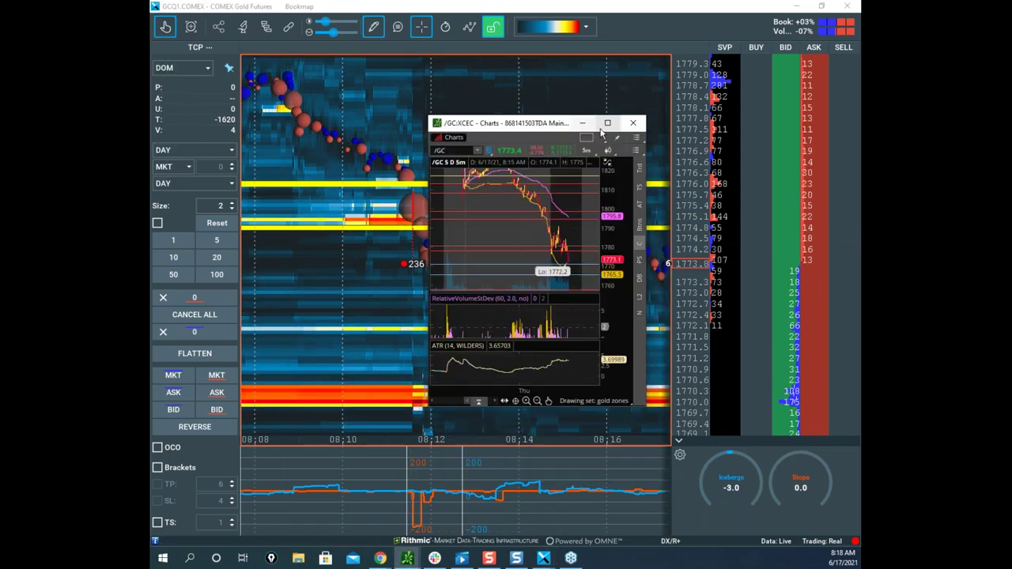
pyautogui.click(607, 124)
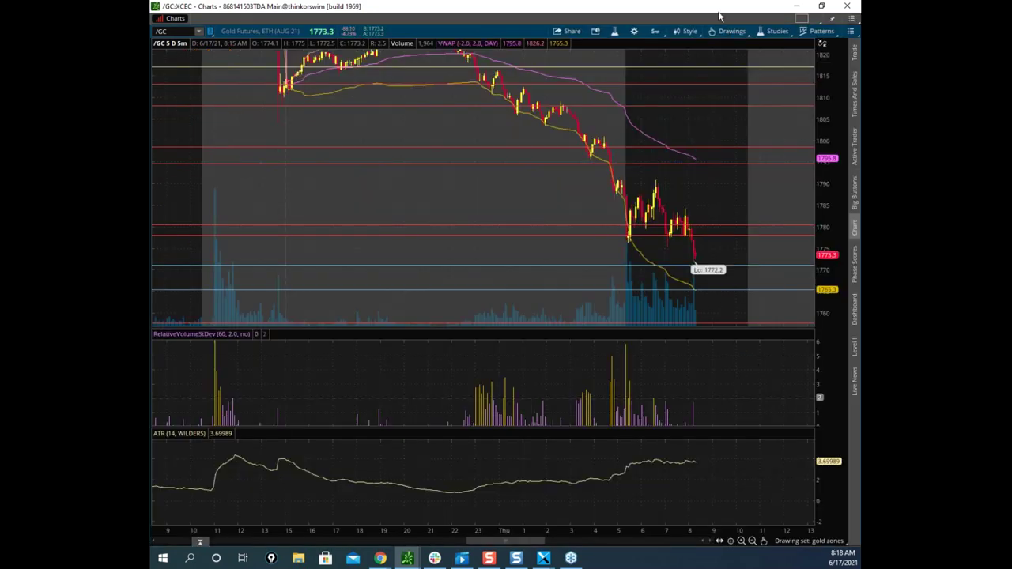
pyautogui.moveTo(710, 13); pyautogui.dragTo(860, 126)
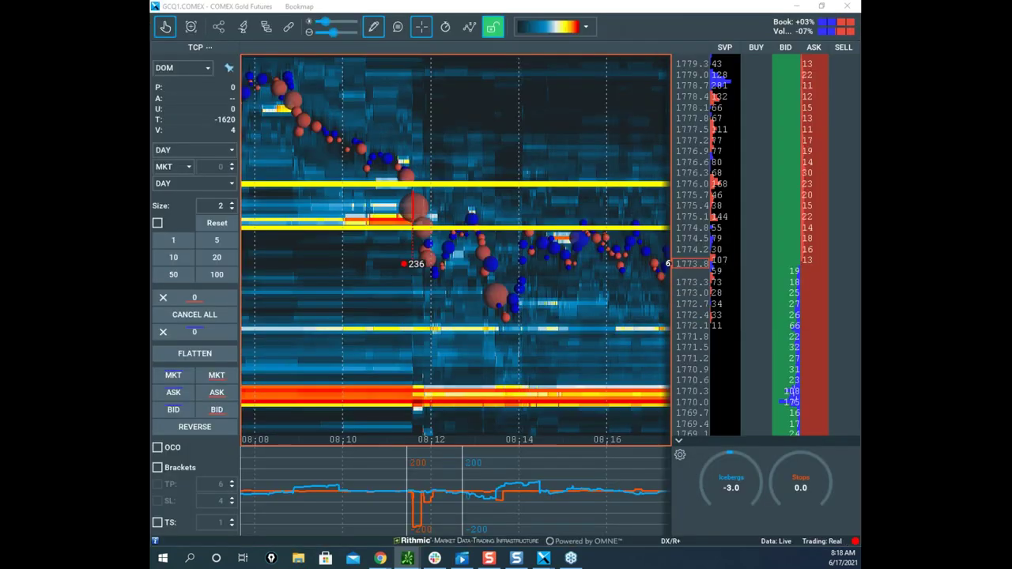
# Examine gold's latest retests of the lower horizontal line near 1774.8 after 08:14.
pyautogui.moveTo(547, 219); pyautogui.dragTo(507, 209)
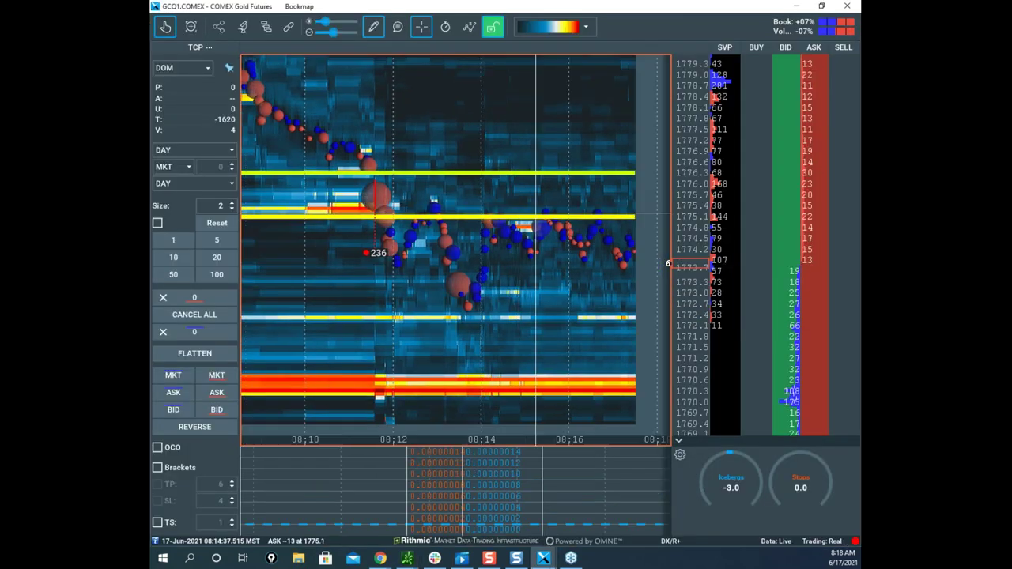
pyautogui.scroll(-1, 566, 215)
pyautogui.moveTo(584, 226); pyautogui.dragTo(552, 220)
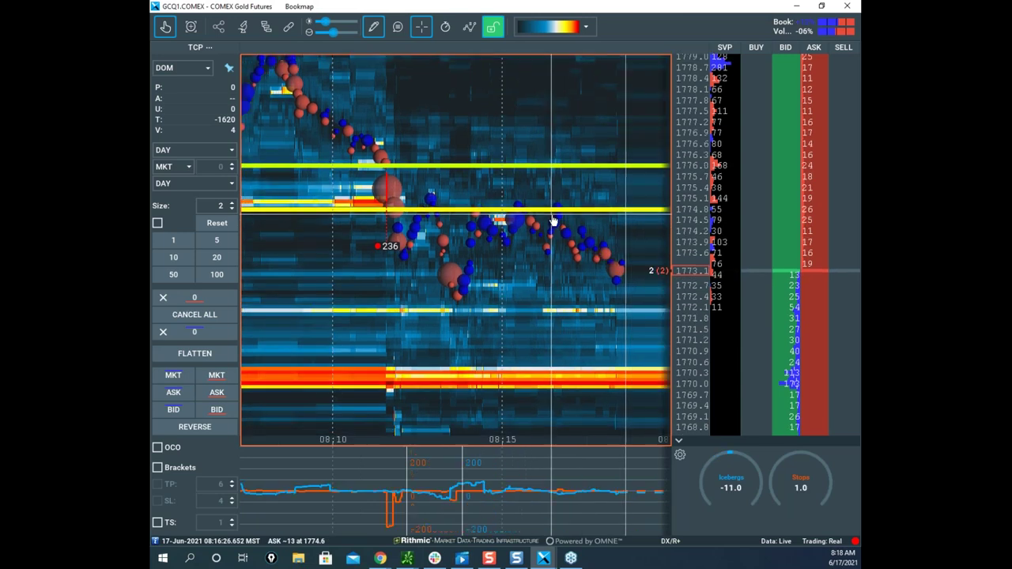
# Sketch gold's possible drop from the recent retests into the liquidity band near 1770, circle that band, and clear the markings.
pyautogui.scroll(-1, 552, 218)
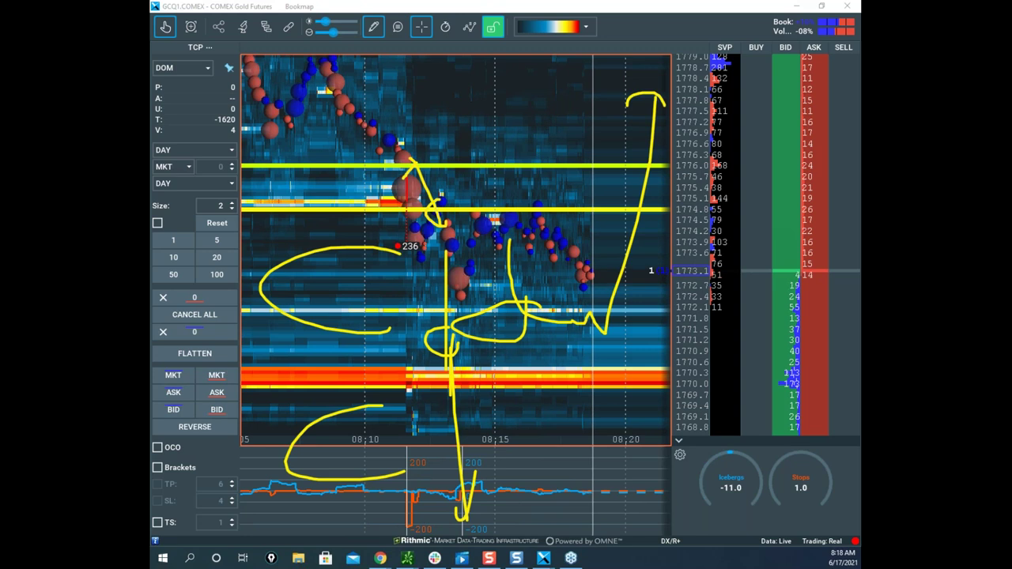
pyautogui.rightClick(418, 183)
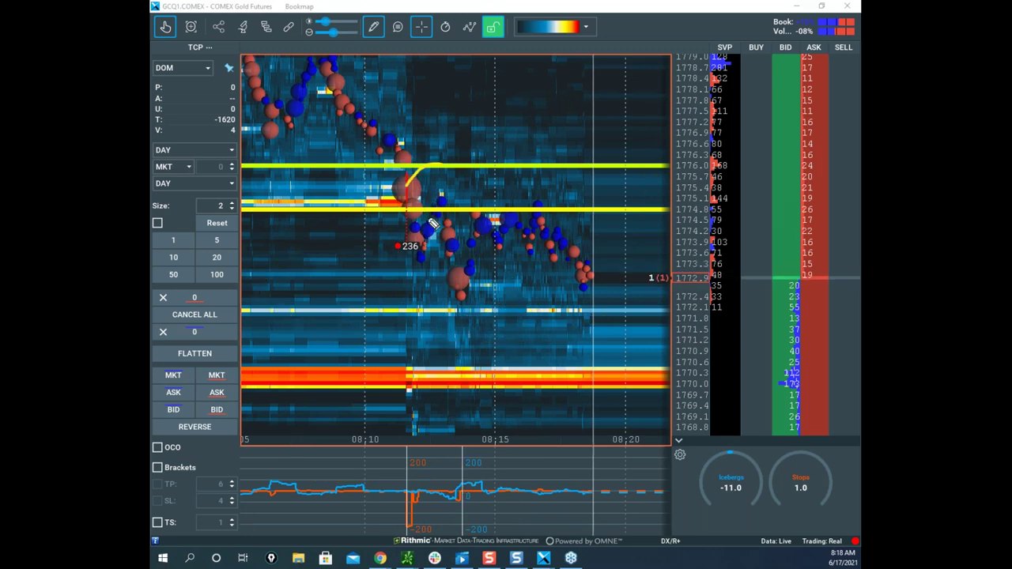
pyautogui.moveTo(594, 341); pyautogui.dragTo(529, 341)
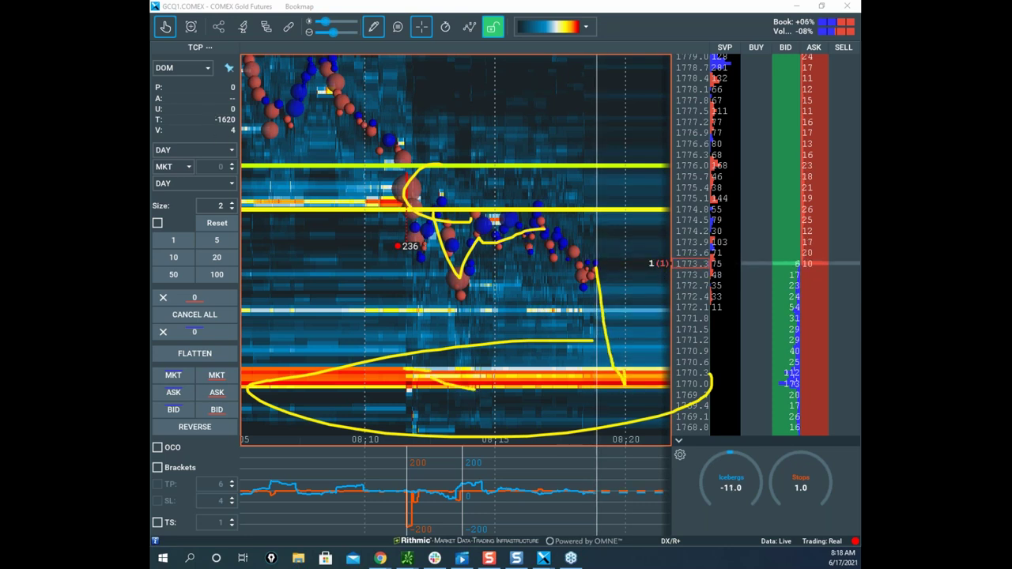
pyautogui.press('Escape')
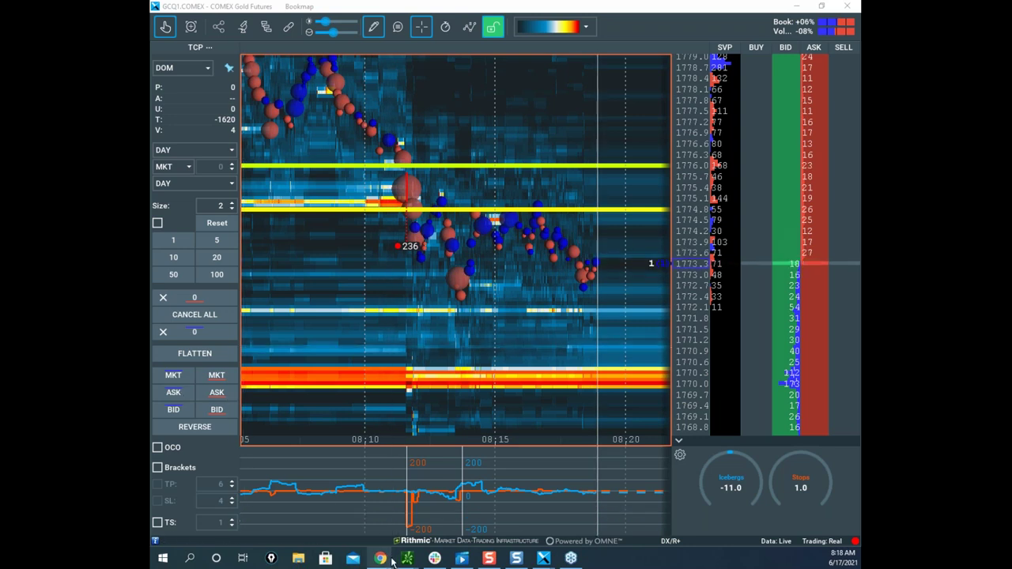
# Switch to the thinkorswim /GC 1-hour chart, maximize it, and adjust its time axis to view gold's price history since about 4/19.
pyautogui.moveTo(407, 558)
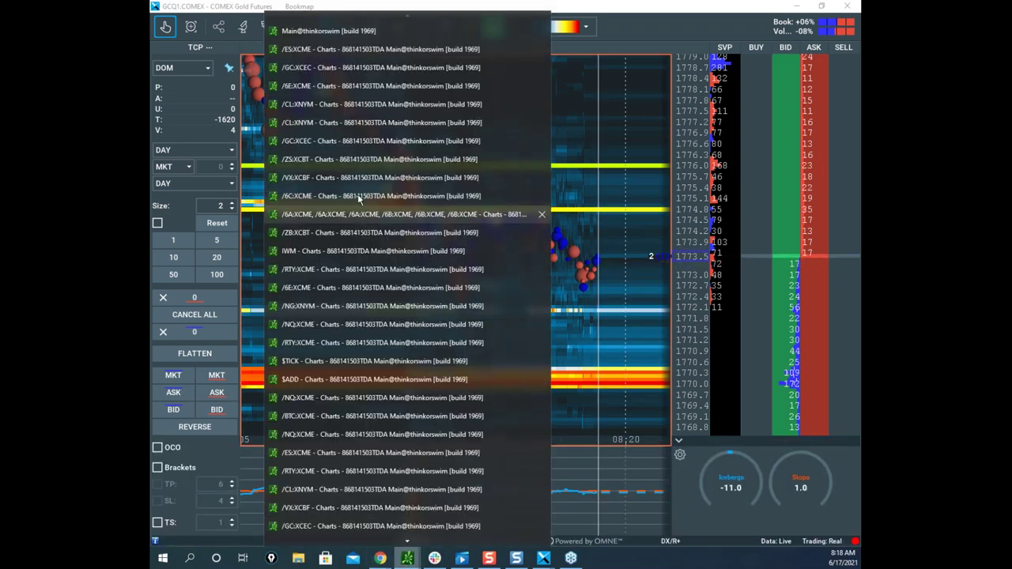
pyautogui.moveTo(351, 141)
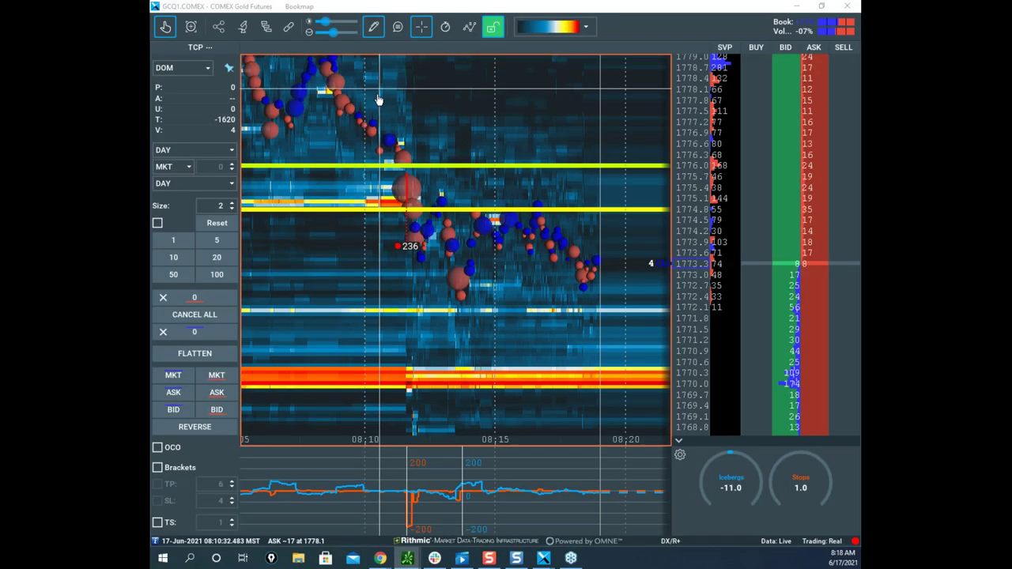
pyautogui.moveTo(151, 362); pyautogui.dragTo(597, 205)
pyautogui.click(680, 202)
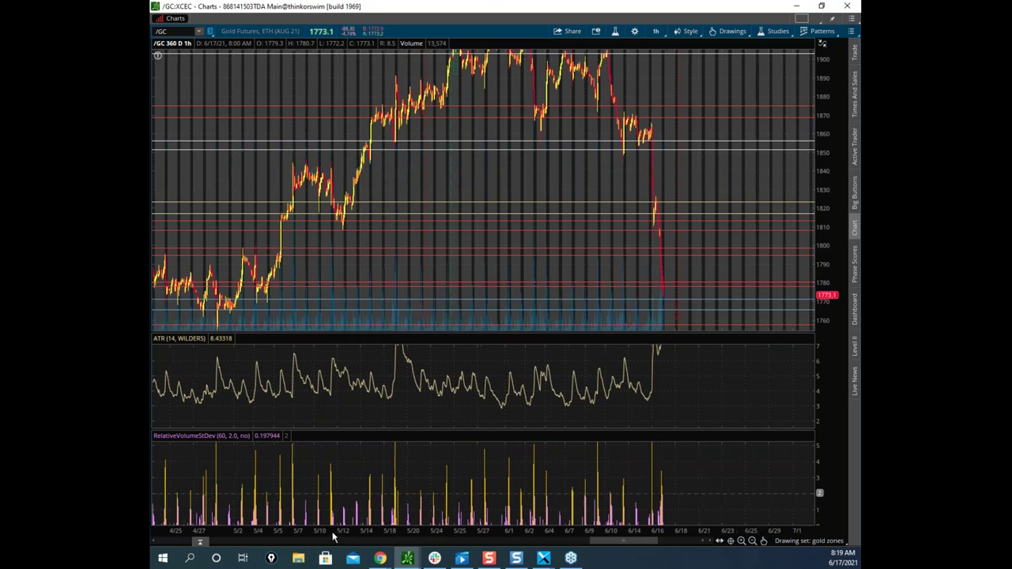
pyautogui.moveTo(499, 531); pyautogui.dragTo(565, 531)
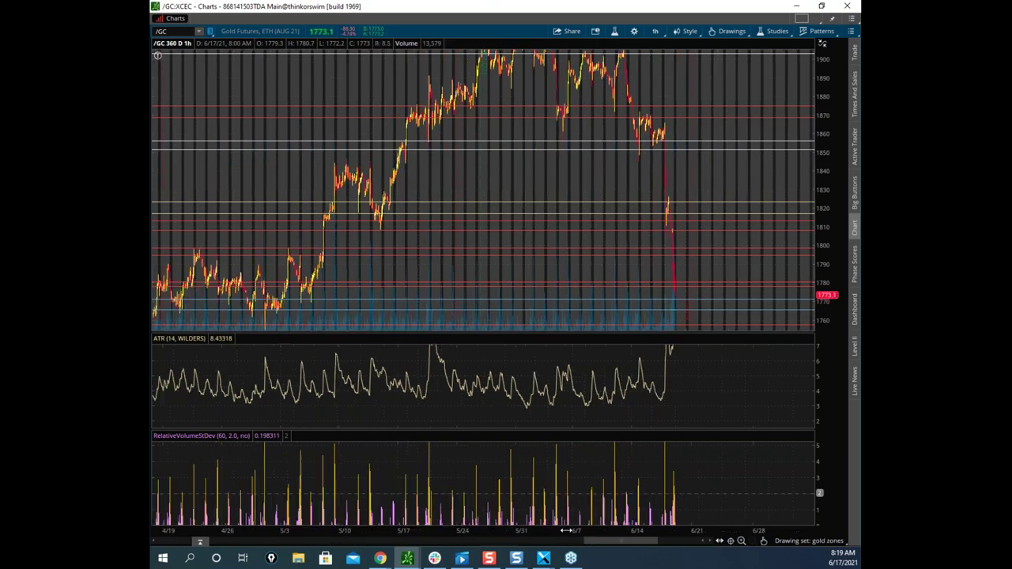